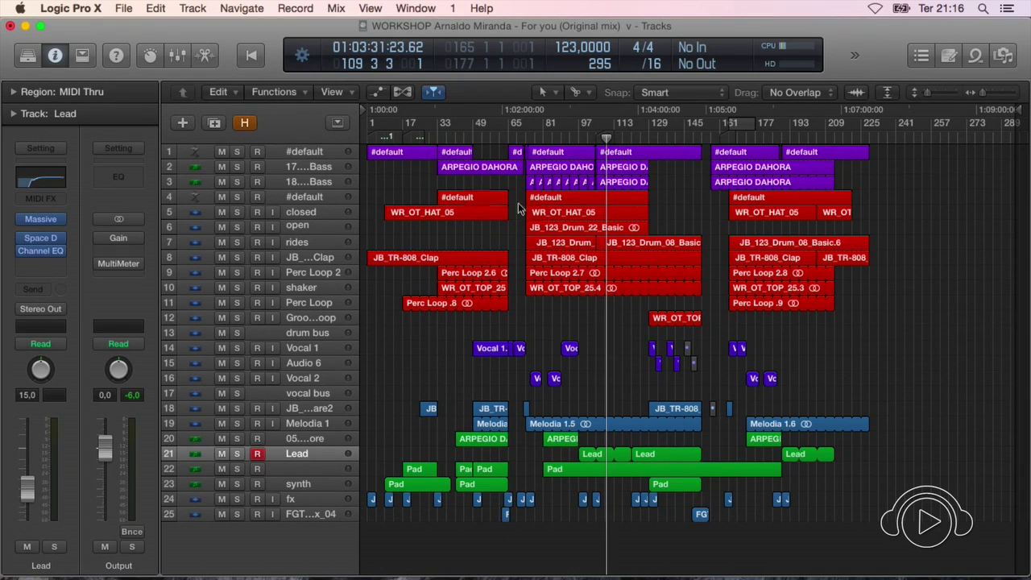
Select the first track, #default, and place the playhead at bar 63
{"action": "left_click", "coordinate": [305, 153]}
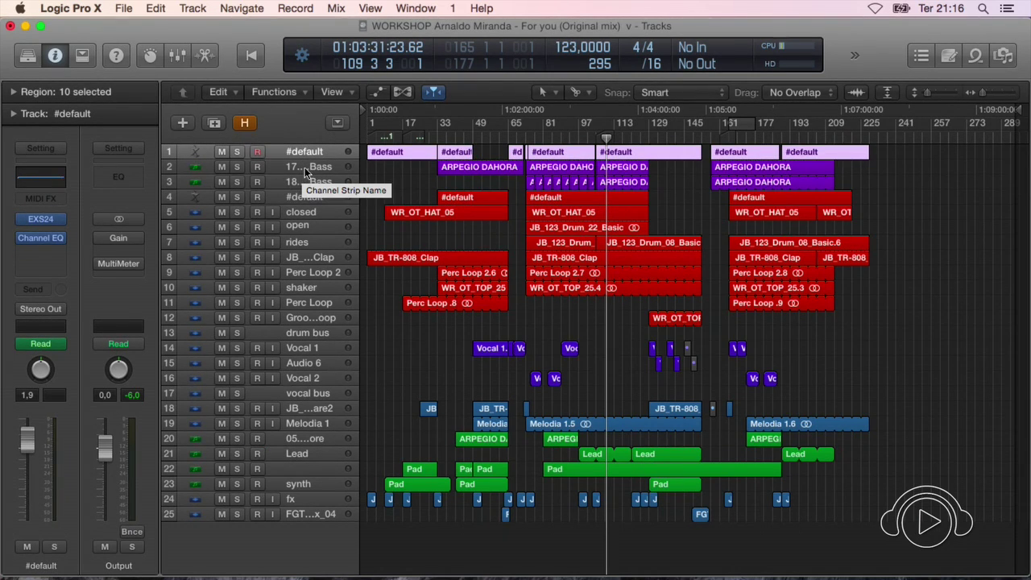
{"action": "left_click", "coordinate": [305, 166]}
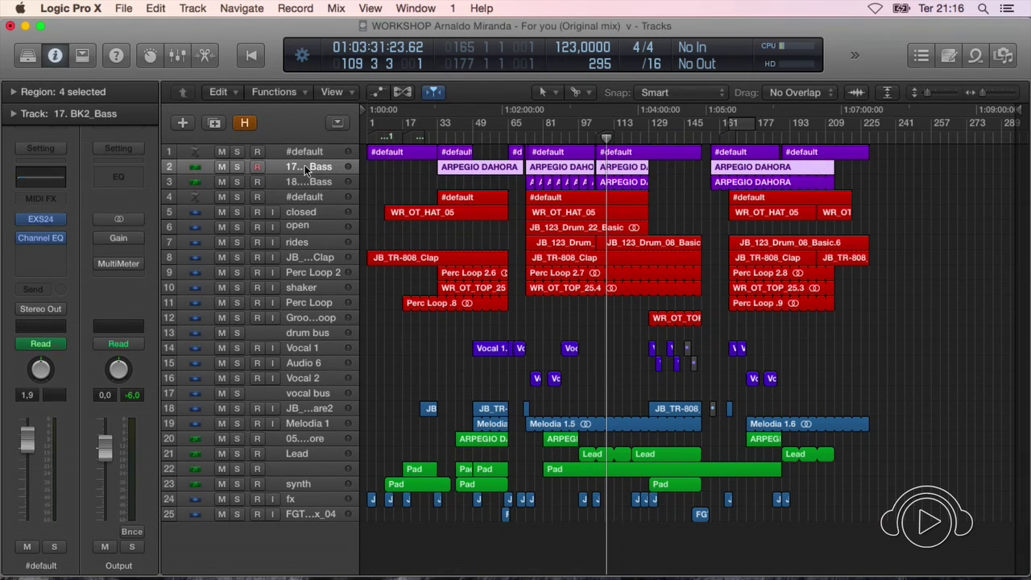
{"action": "left_click", "coordinate": [305, 152]}
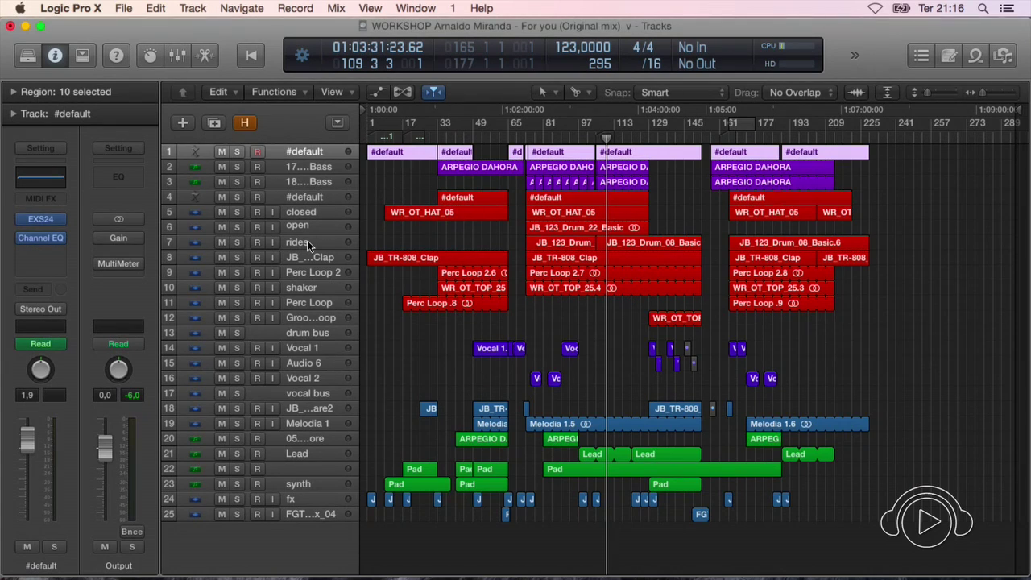
{"action": "key", "text": "super+Down"}
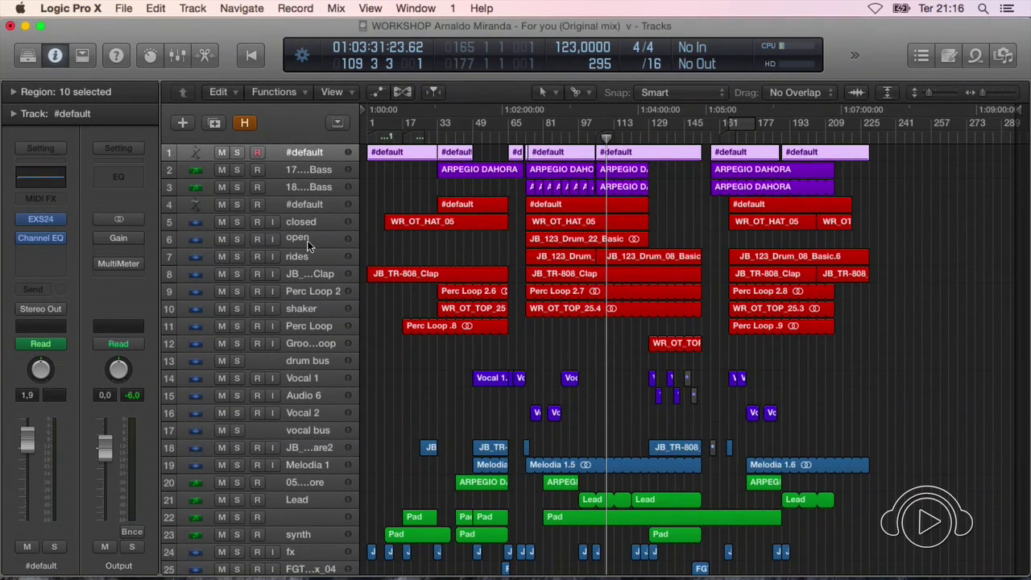
{"action": "key", "text": "super+Down"}
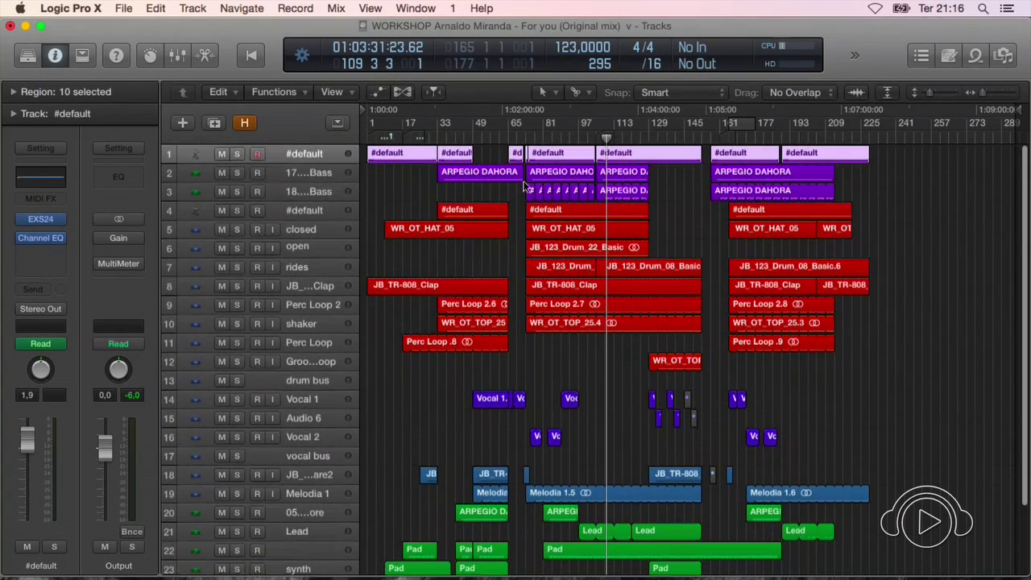
{"action": "left_click", "coordinate": [502, 137]}
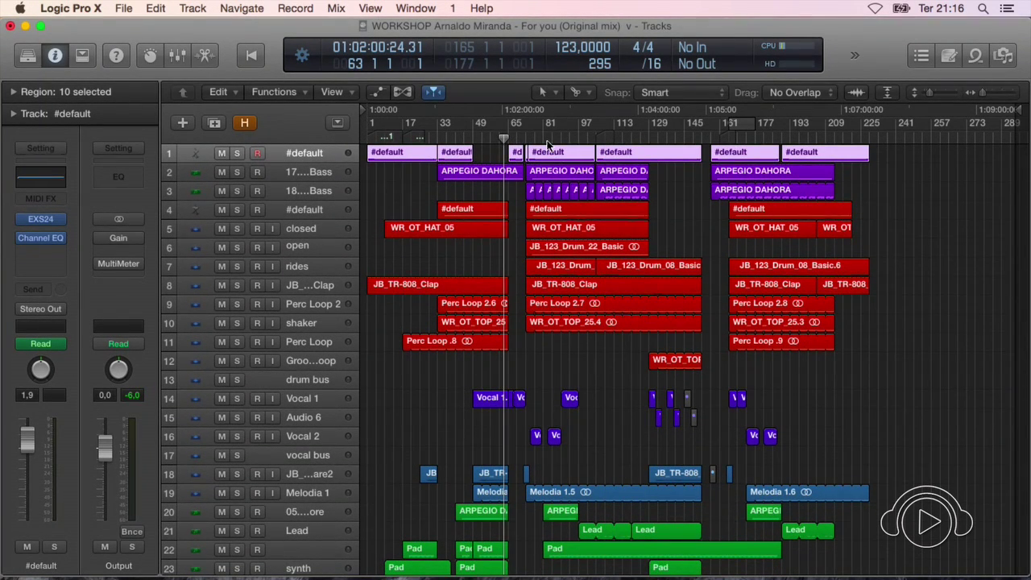
Examine the whole song arrangement at different horizontal and vertical zoom levels
{"action": "key", "text": "super+Right"}
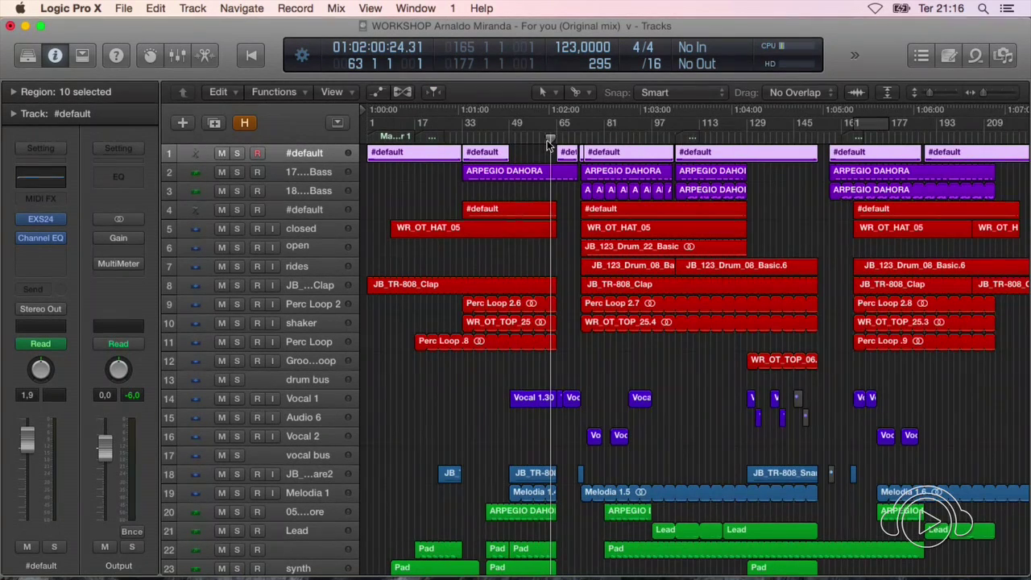
{"action": "key", "text": "super+Left"}
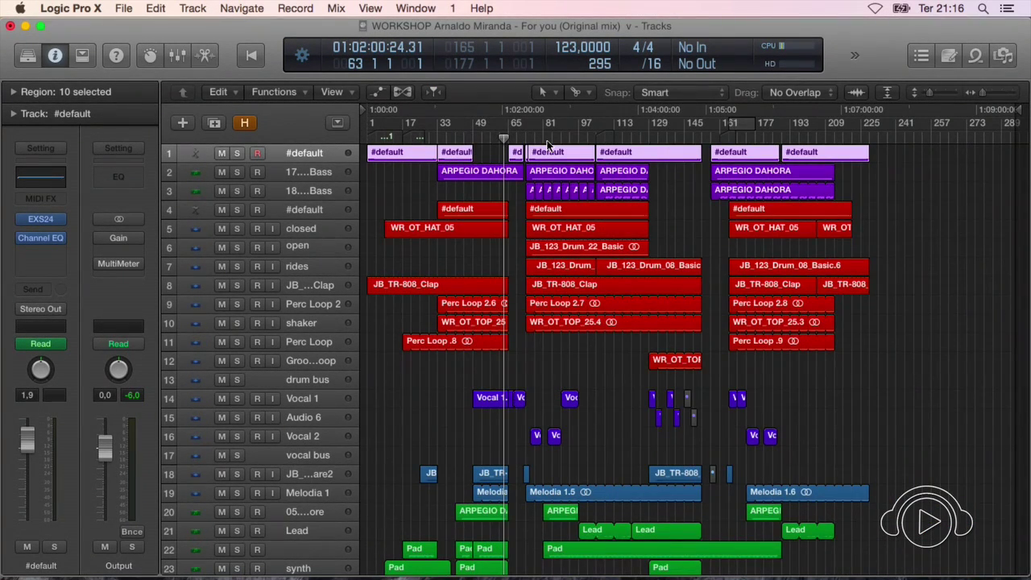
{"action": "key", "text": "super+Down"}
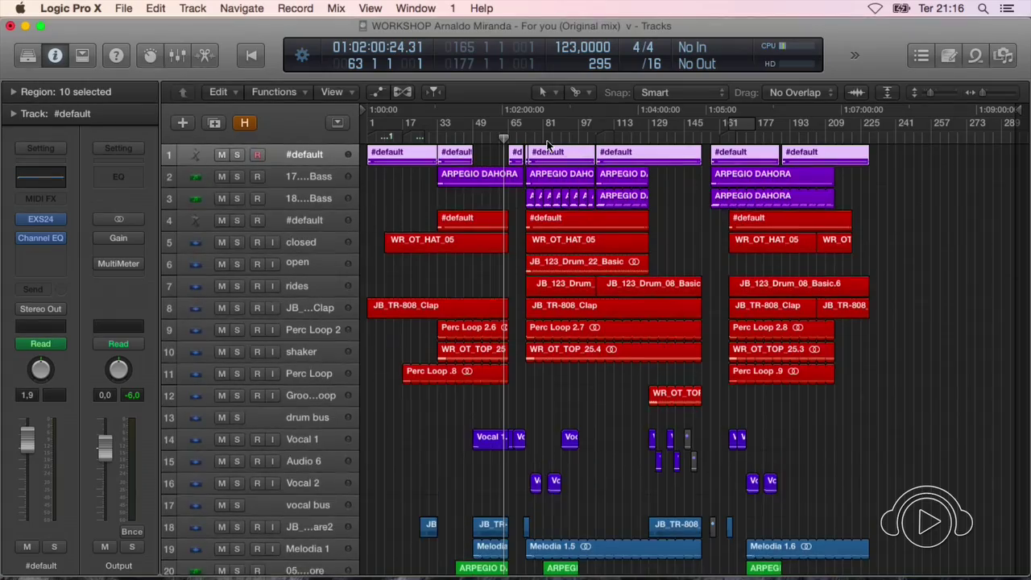
{"action": "key", "text": "super+Right"}
{"action": "scroll", "coordinate": [550, 146], "scroll_direction": "up", "scroll_amount": 1}
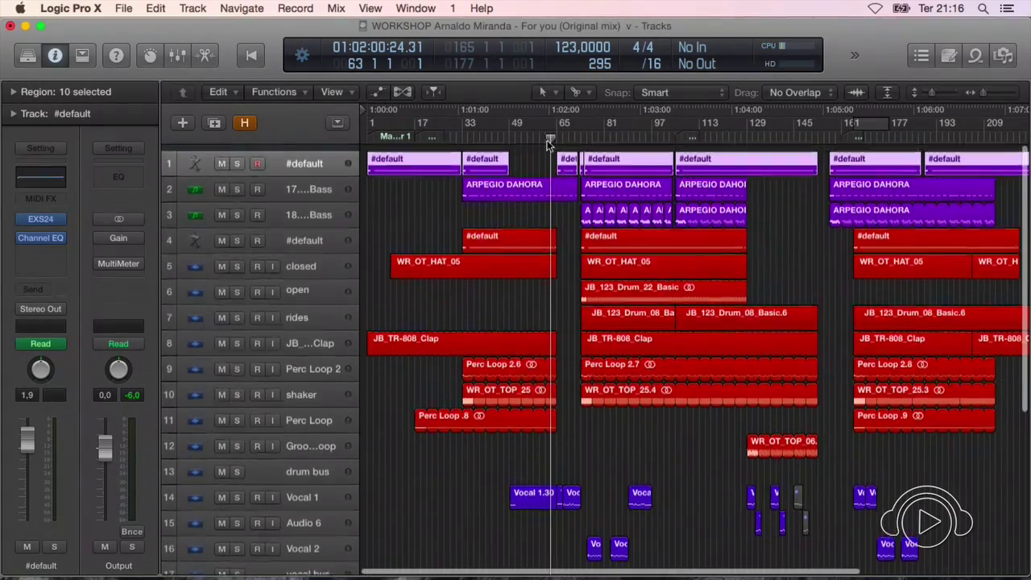
{"action": "scroll", "coordinate": [417, 241], "scroll_direction": "up", "scroll_amount": 1}
{"action": "scroll", "coordinate": [417, 242], "scroll_direction": "right", "scroll_amount": 1}
{"action": "scroll", "coordinate": [417, 241], "scroll_direction": "right", "scroll_amount": 2}
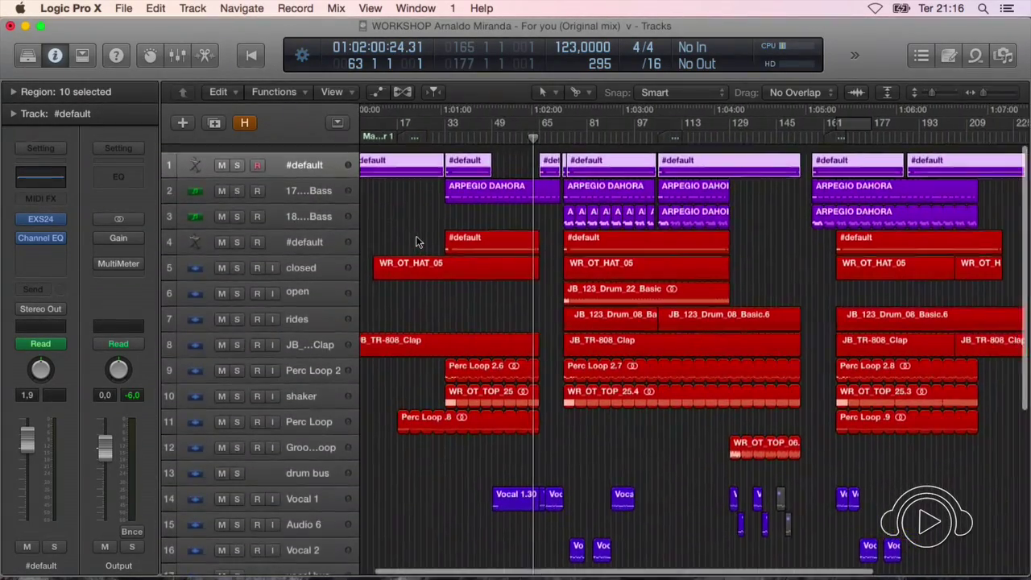
{"action": "scroll", "coordinate": [501, 246], "scroll_direction": "left", "scroll_amount": 3}
{"action": "key", "text": "super+Up"}
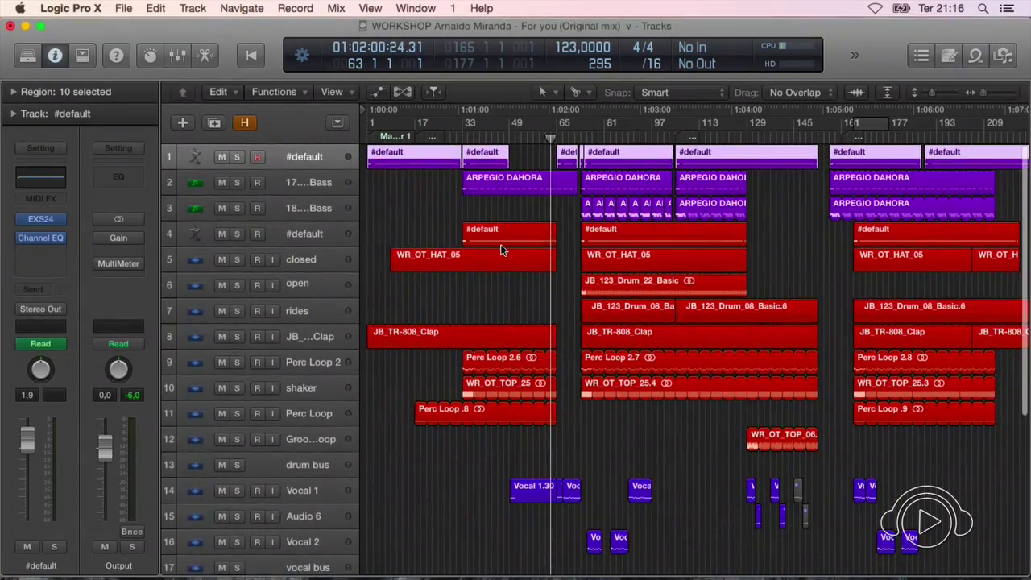
{"action": "key", "text": "super+Up"}
{"action": "key", "text": "super+Up"}
{"action": "key", "text": "super+Up"}
{"action": "key", "text": "super+Up"}
{"action": "key", "text": "super+Up"}
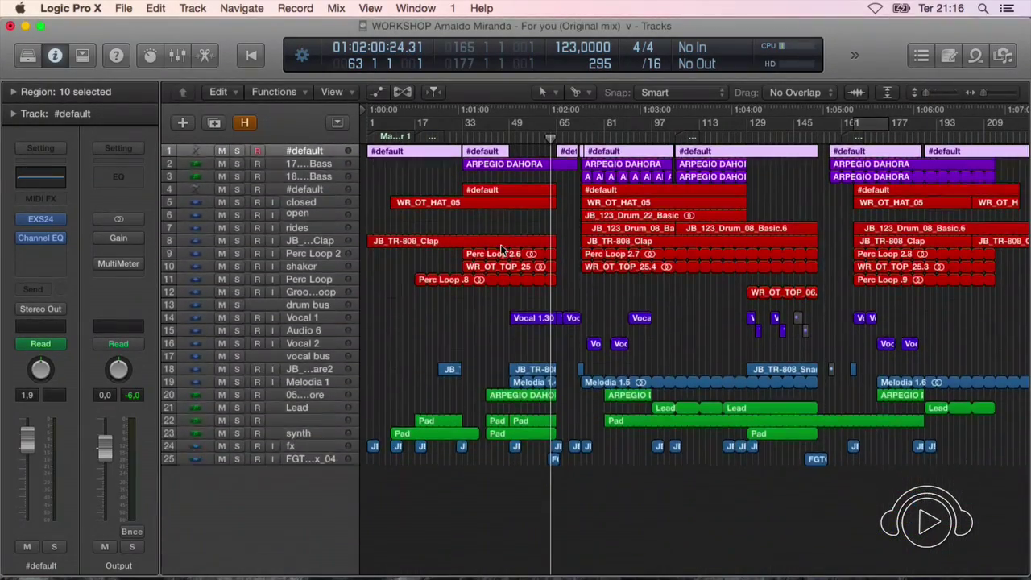
{"action": "key", "text": "super+Down"}
{"action": "key", "text": "super+Down"}
{"action": "key", "text": "super+Down"}
{"action": "key", "text": "super+Down"}
{"action": "key", "text": "super+Down"}
{"action": "key", "text": "super+Down"}
{"action": "key", "text": "super+Down"}
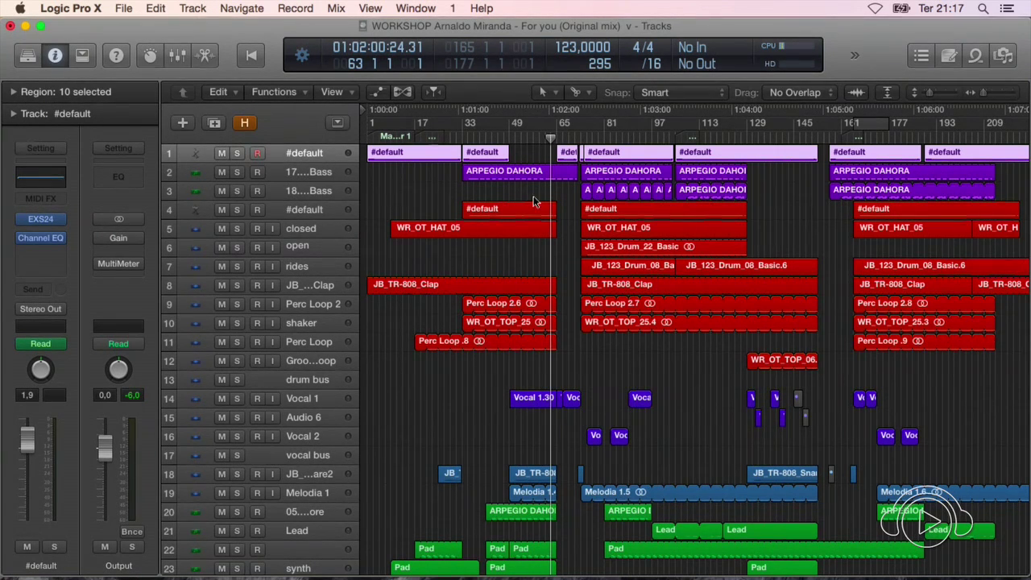
Select the 17. BK2_Bass track and examine the first few tracks and their regions in enlarged rows
{"action": "left_click", "coordinate": [308, 169]}
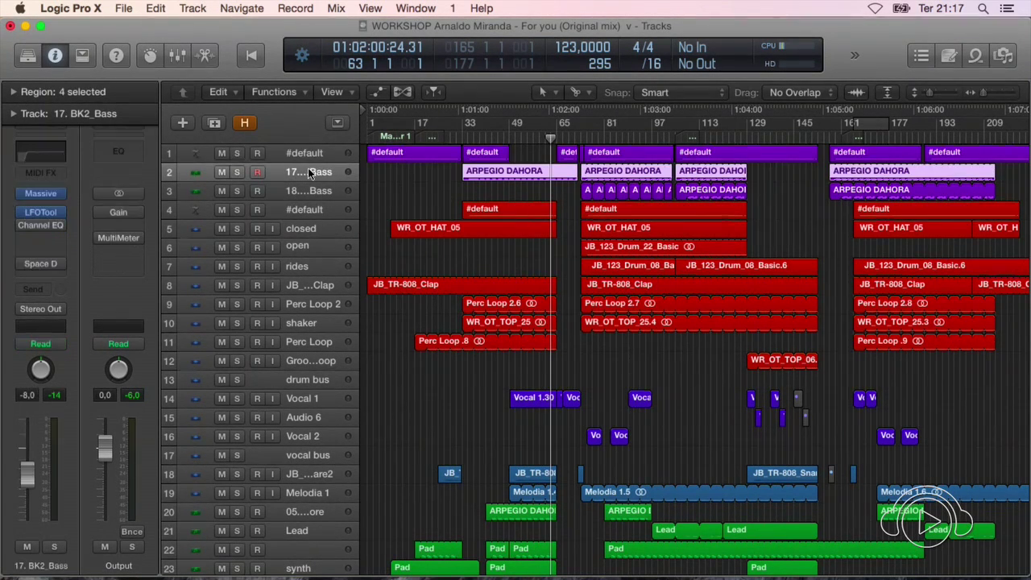
{"action": "key", "text": "super+Down"}
{"action": "key", "text": "super+Down"}
{"action": "key", "text": "super+Down"}
{"action": "key", "text": "super+Down"}
{"action": "key", "text": "super+Down"}
{"action": "key", "text": "super+Down"}
{"action": "key", "text": "super+Down"}
{"action": "key", "text": "super+Down"}
{"action": "key", "text": "super+Down"}
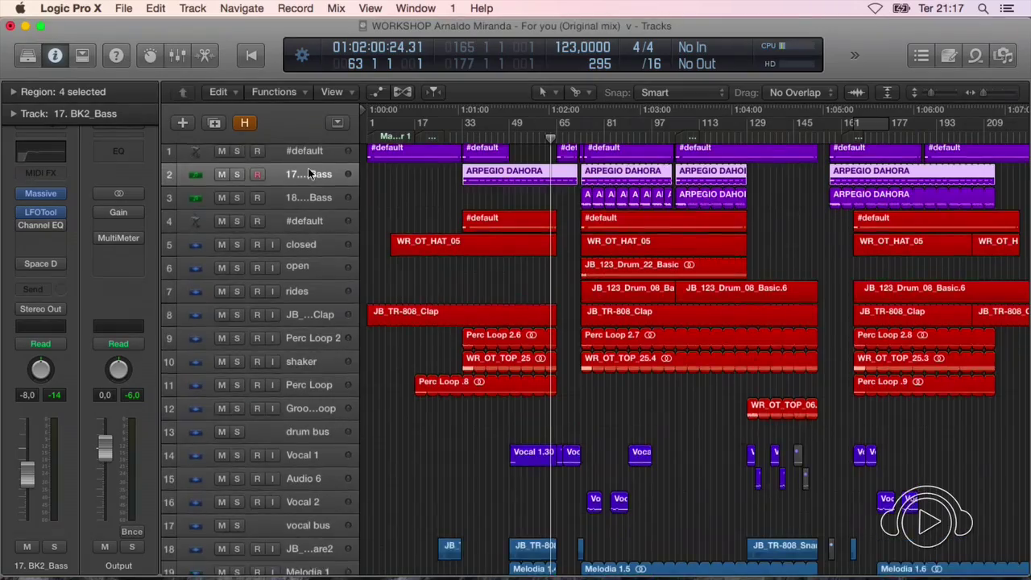
{"action": "key", "text": "super+Down"}
{"action": "key", "text": "super+Down"}
{"action": "key", "text": "super+Down"}
{"action": "key", "text": "super+Down"}
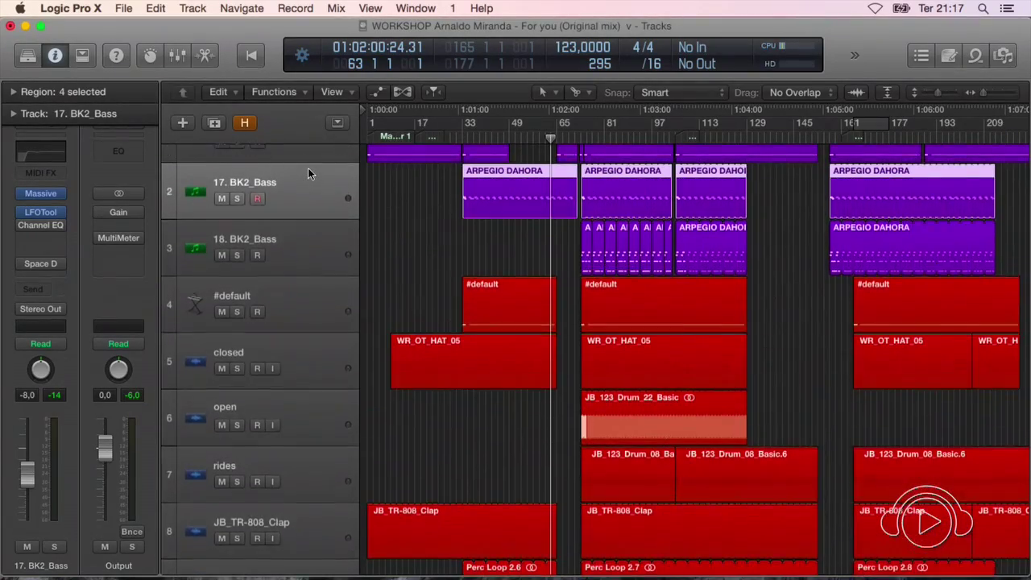
{"action": "key", "text": "super+Right"}
{"action": "key", "text": "super+Down"}
{"action": "key", "text": "super+Down"}
{"action": "scroll", "coordinate": [459, 210], "scroll_direction": "up", "scroll_amount": 3}
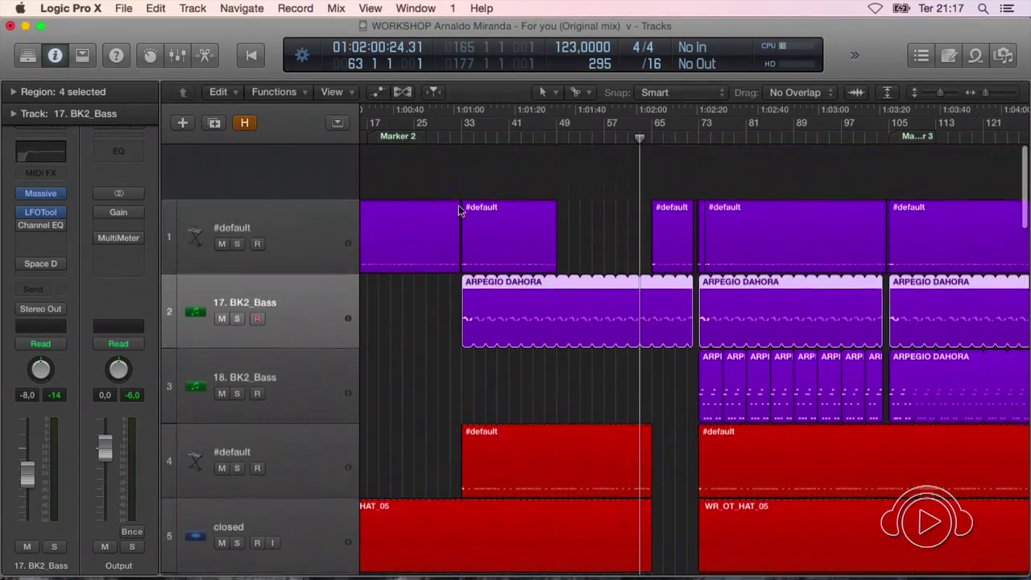
Audition the first #default track in solo from about bar 75, ending with its solo off and playback stopped
{"action": "left_click", "coordinate": [237, 188]}
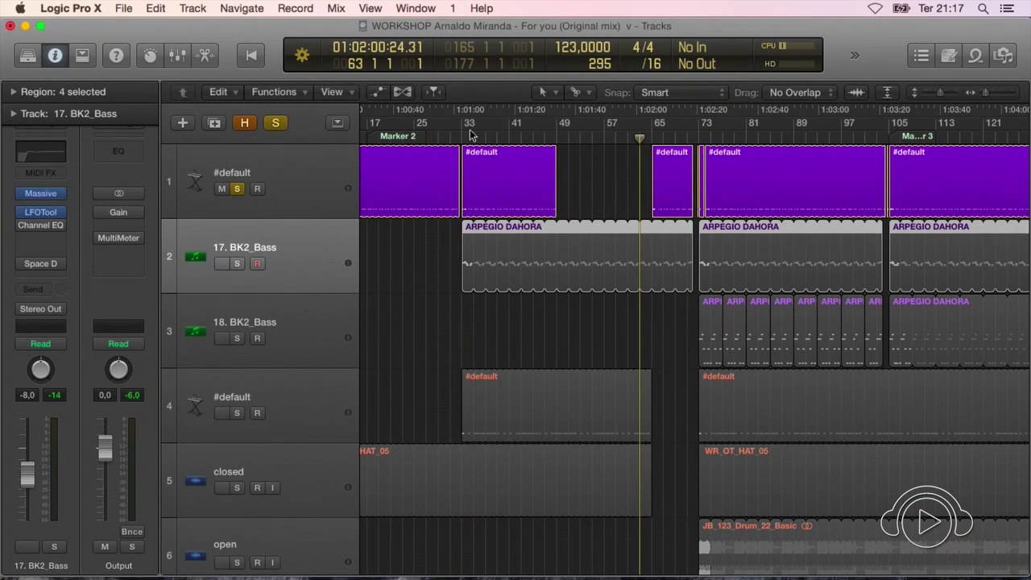
{"action": "double_click", "coordinate": [716, 139]}
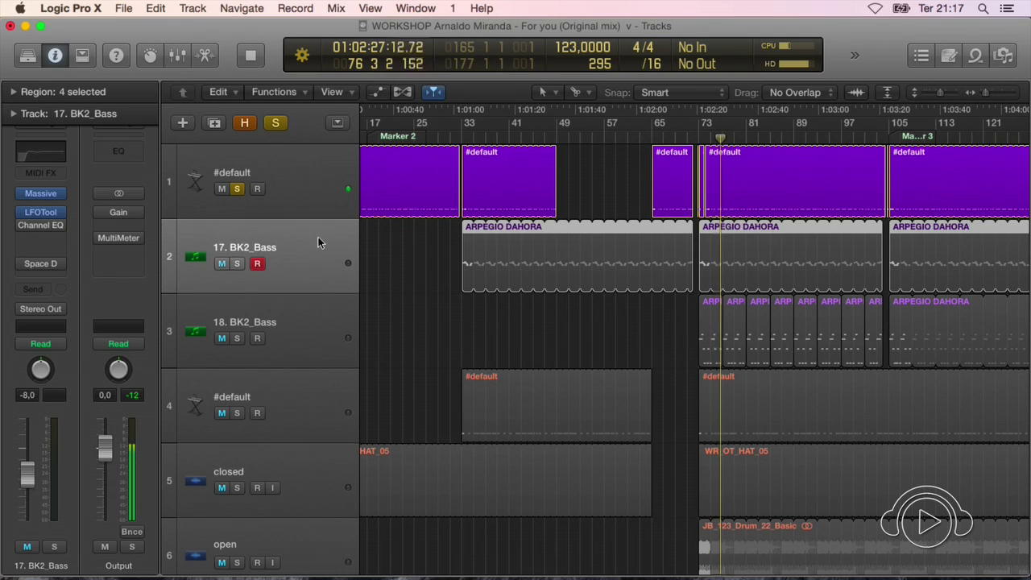
{"action": "left_click", "coordinate": [237, 189]}
{"action": "key", "text": "space"}
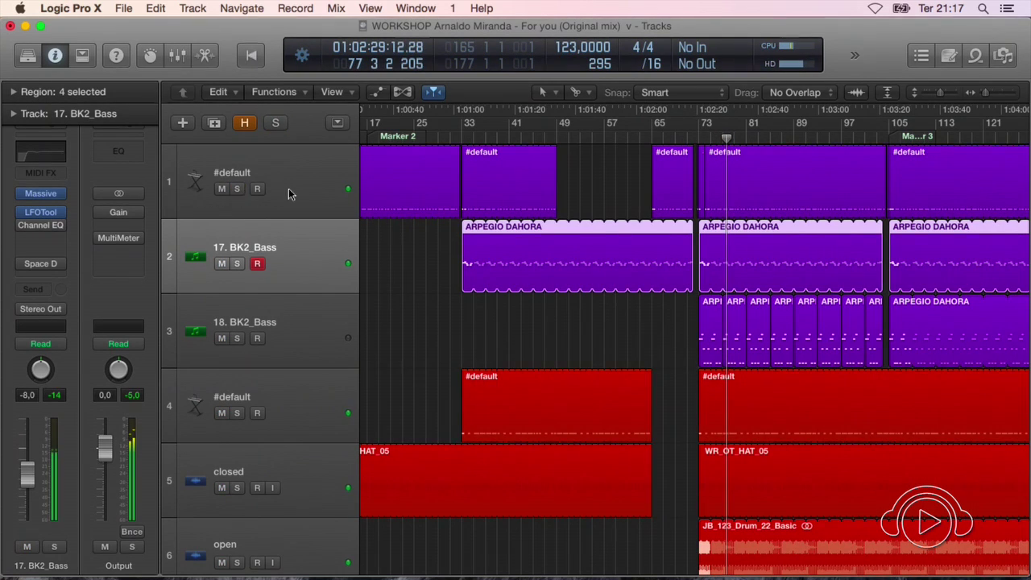
Rename the first #default track as kick
{"action": "double_click", "coordinate": [229, 175]}
{"action": "type", "text": "kick"}
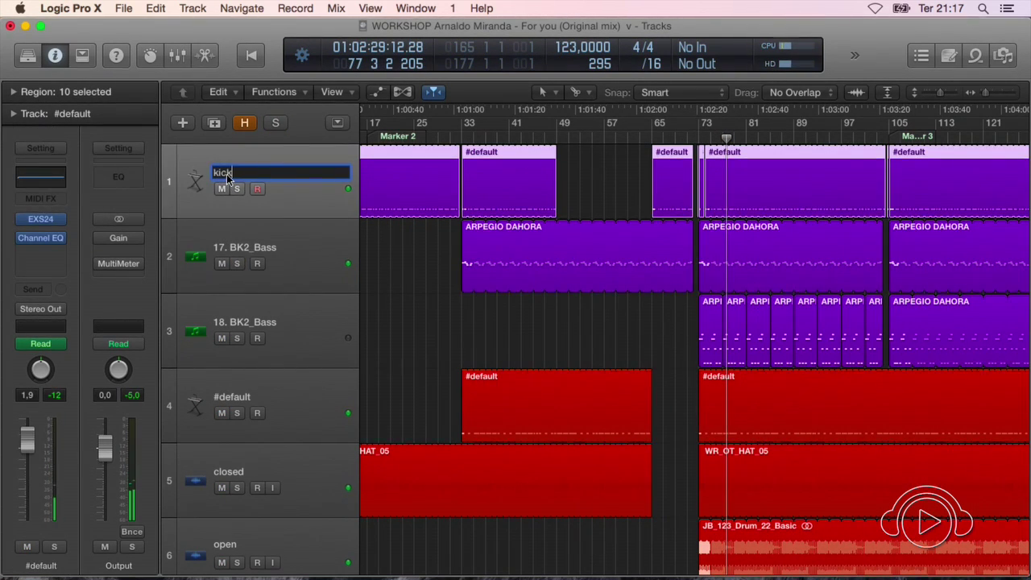
{"action": "key", "text": "Return"}
Audition the 17. BK2_Bass track in solo from about bar 33, ending with its solo off
{"action": "left_click", "coordinate": [257, 263]}
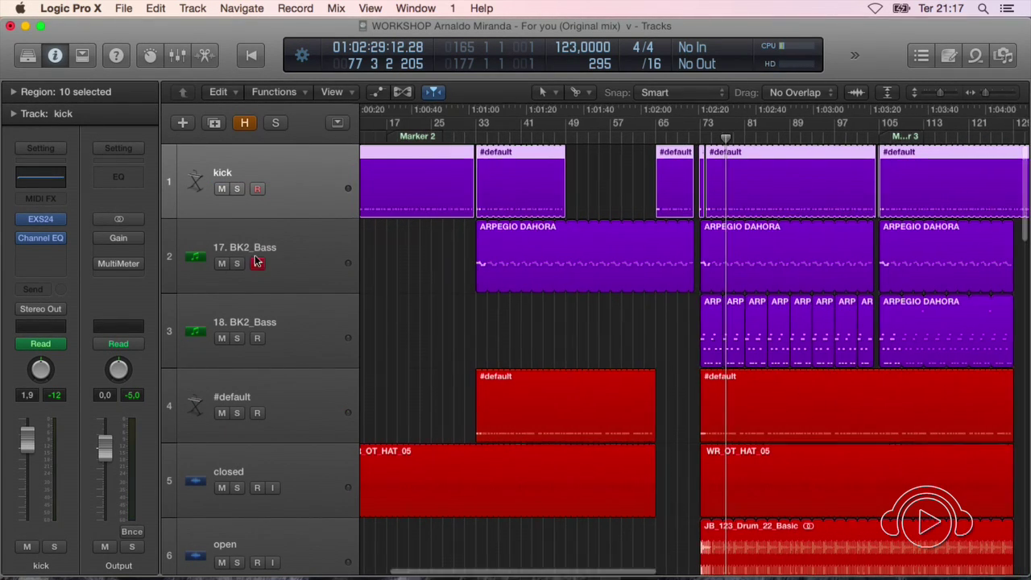
{"action": "left_click", "coordinate": [242, 264]}
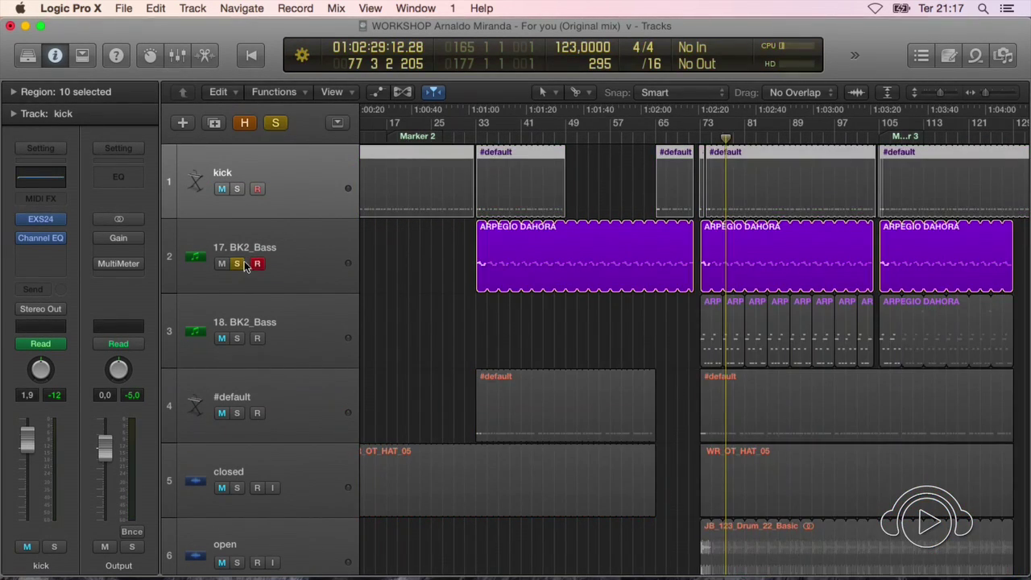
{"action": "double_click", "coordinate": [480, 137]}
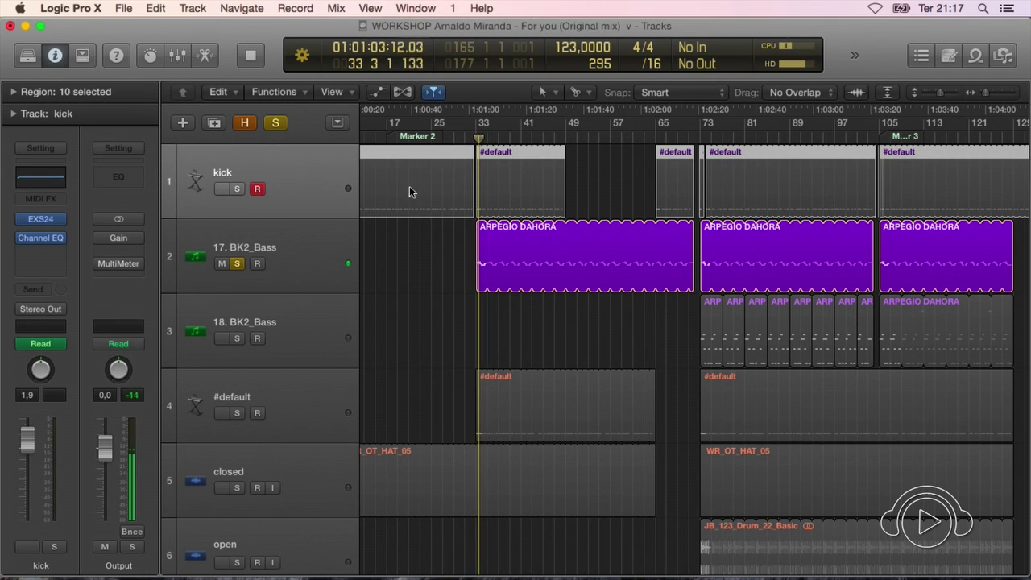
{"action": "left_click", "coordinate": [237, 265]}
Rename the 17. BK2_Bass track as bass
{"action": "double_click", "coordinate": [246, 250]}
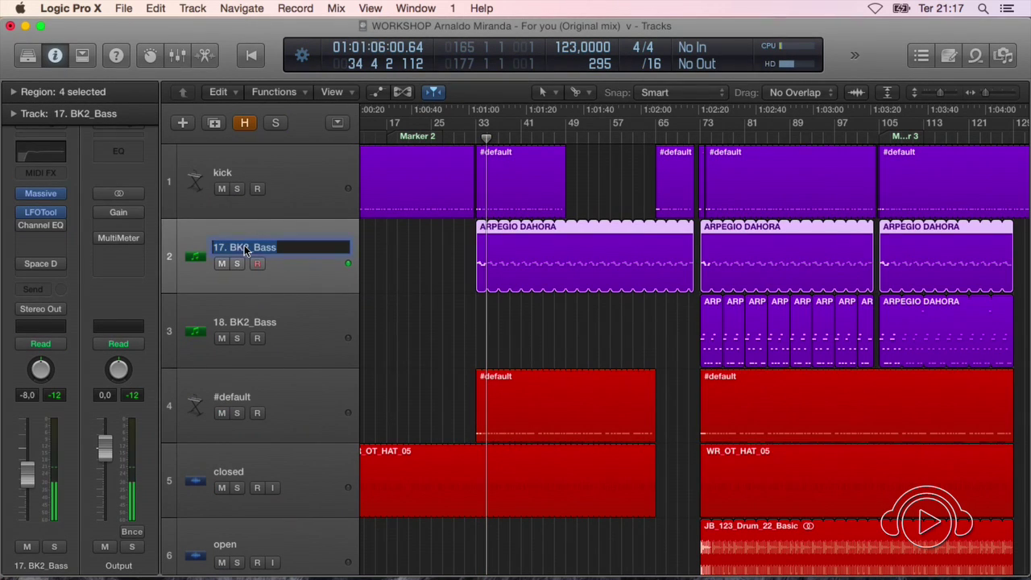
{"action": "key", "text": "super+Left"}
{"action": "key", "text": "super+Left"}
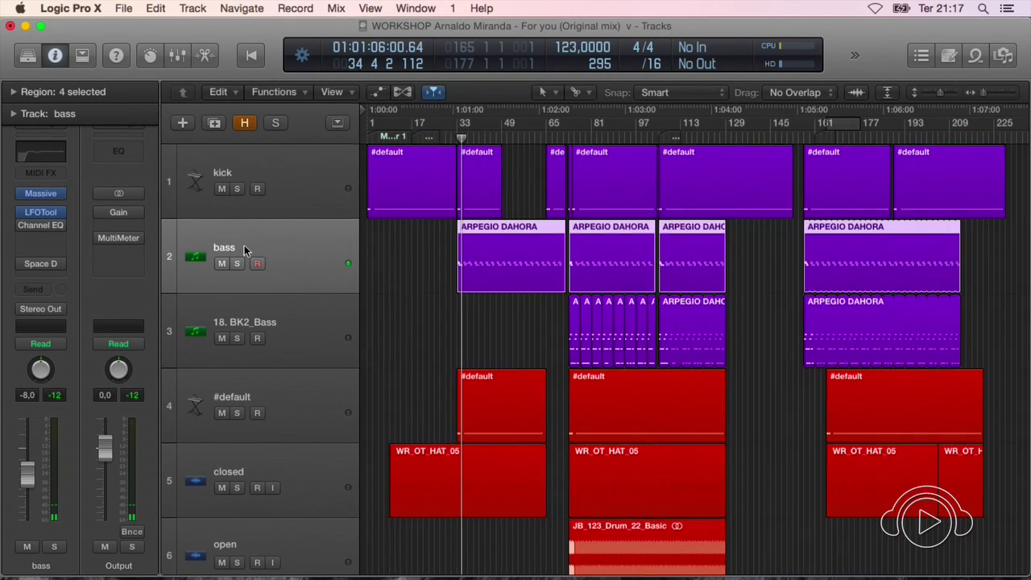
Audition the 18. BK2_Bass track in solo from about bar 76 while examining its regions up close, ending with its solo off
{"action": "left_click", "coordinate": [237, 339]}
{"action": "left_click", "coordinate": [533, 139]}
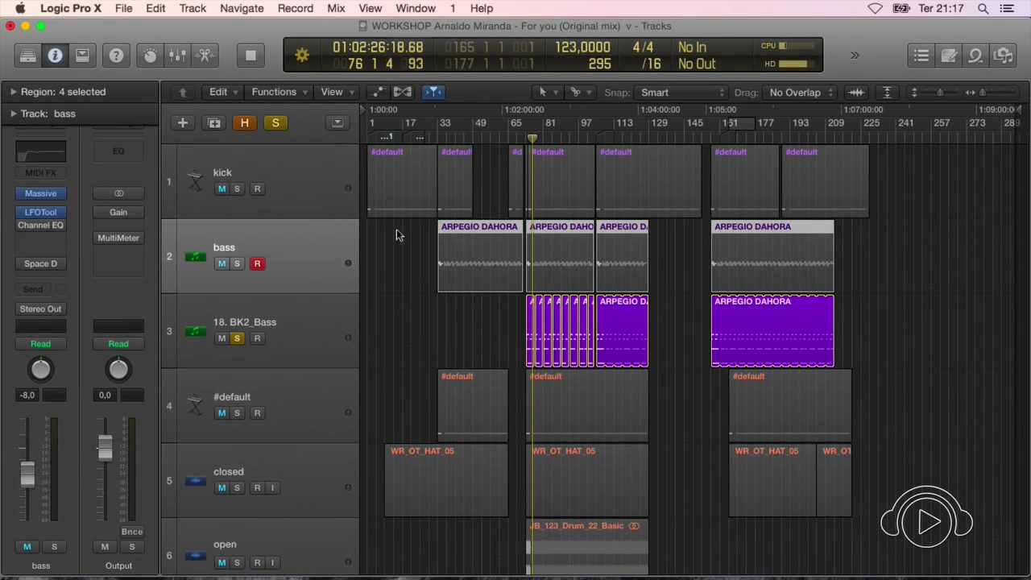
{"action": "left_click", "coordinate": [324, 312]}
{"action": "key", "text": "super+Right"}
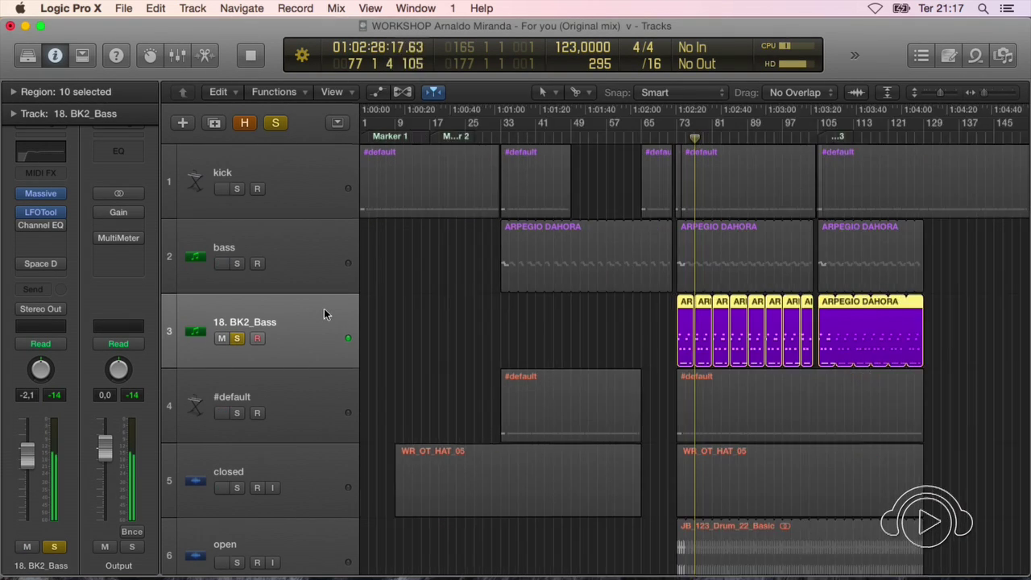
{"action": "key", "text": "super+Right"}
{"action": "key", "text": "super+Right"}
{"action": "key", "text": "super+Right"}
{"action": "key", "text": "super+Right"}
{"action": "key", "text": "super+Right"}
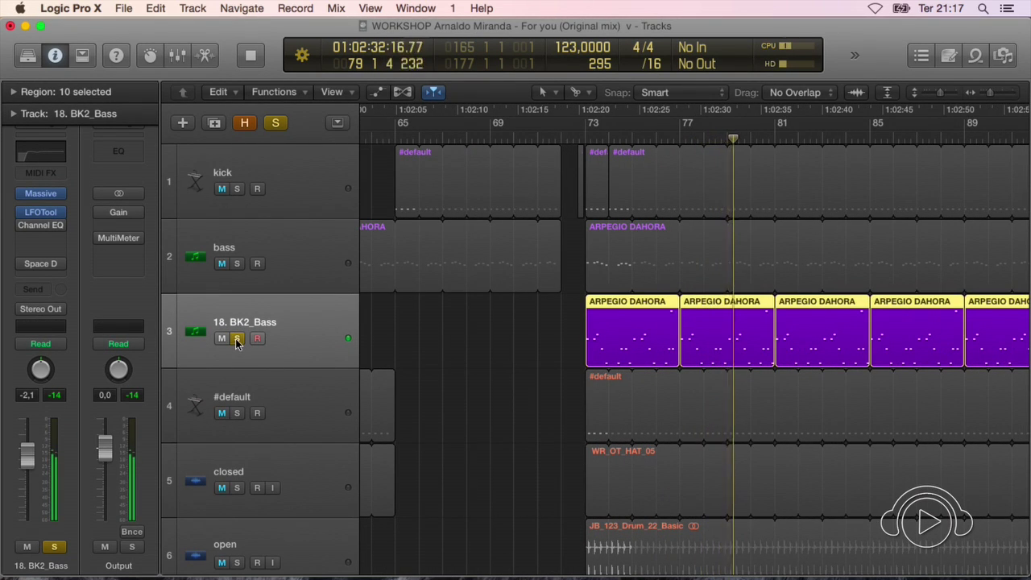
{"action": "left_click", "coordinate": [237, 339]}
Examine the full arrangement with the renamed kick and bass tracks above the drum and vocal tracks
{"action": "key", "text": "super+Left"}
{"action": "key", "text": "super+Left"}
{"action": "key", "text": "super+Left"}
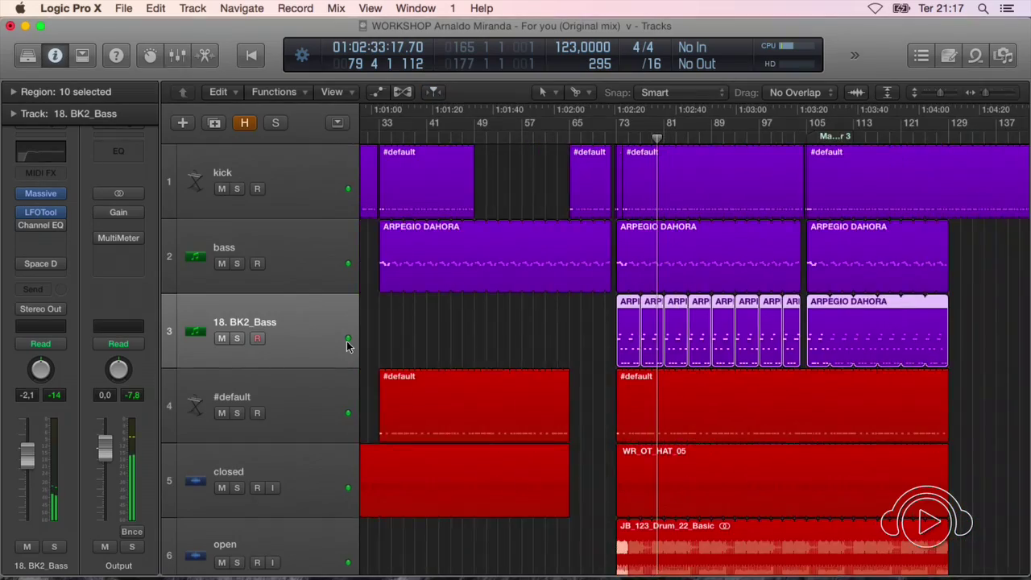
{"action": "key", "text": "super+Up"}
{"action": "key", "text": "super+Up"}
{"action": "key", "text": "super+Up"}
{"action": "key", "text": "super+Up"}
{"action": "key", "text": "super+Up"}
{"action": "key", "text": "super+Up"}
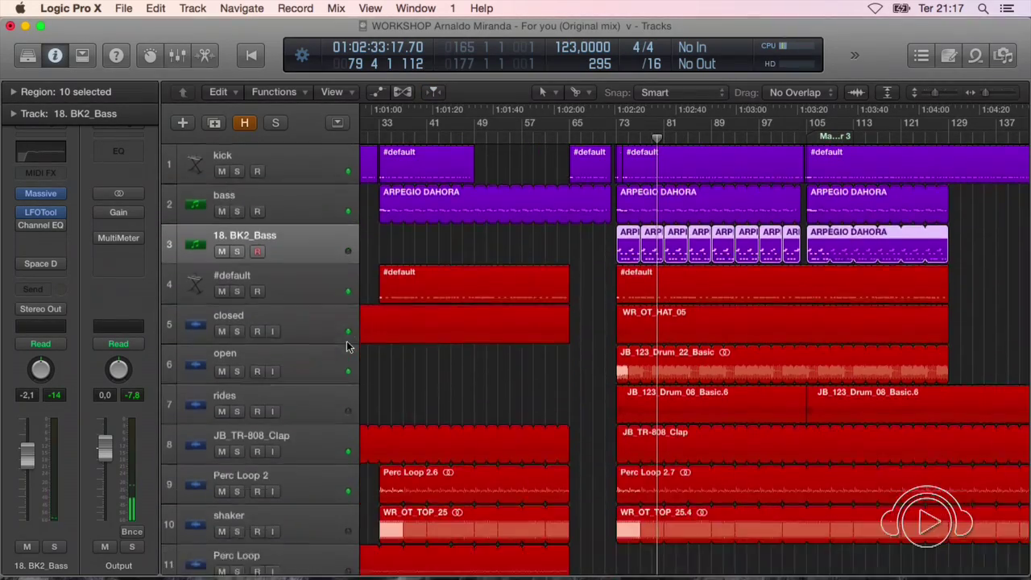
{"action": "key", "text": "super+Left"}
{"action": "key", "text": "super+Left"}
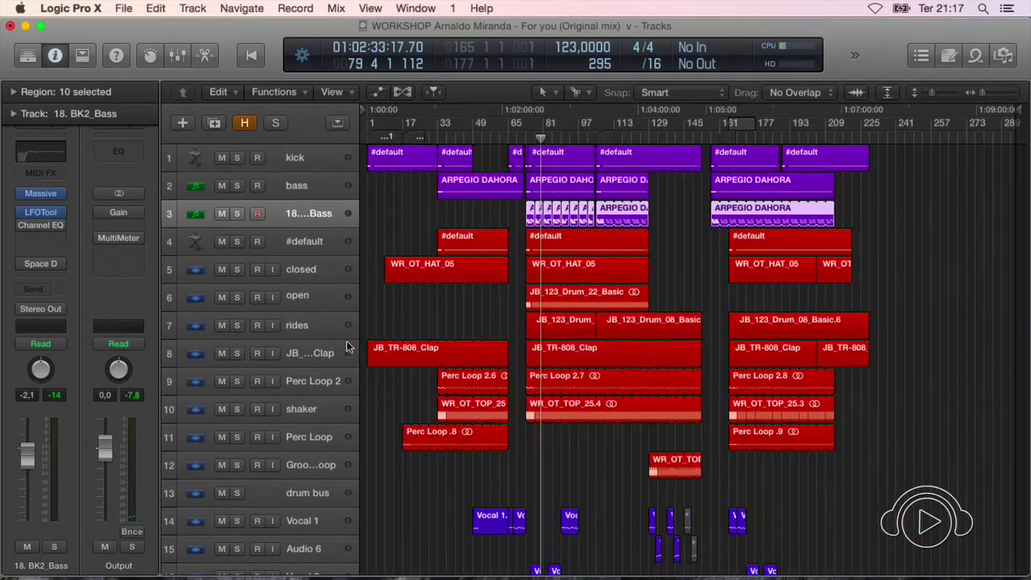
Select the regions of the kick and two bass tracks together, and clear the selection
{"action": "left_click_drag", "start_coordinate": [913, 215], "coordinate": [408, 135]}
{"action": "left_click", "coordinate": [390, 216]}
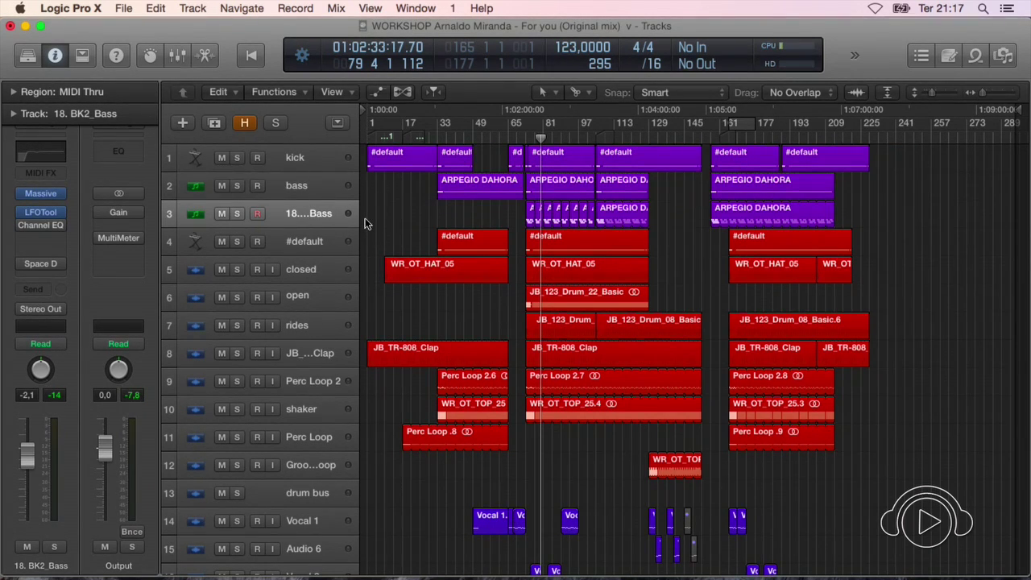
{"action": "key", "text": "super+Down"}
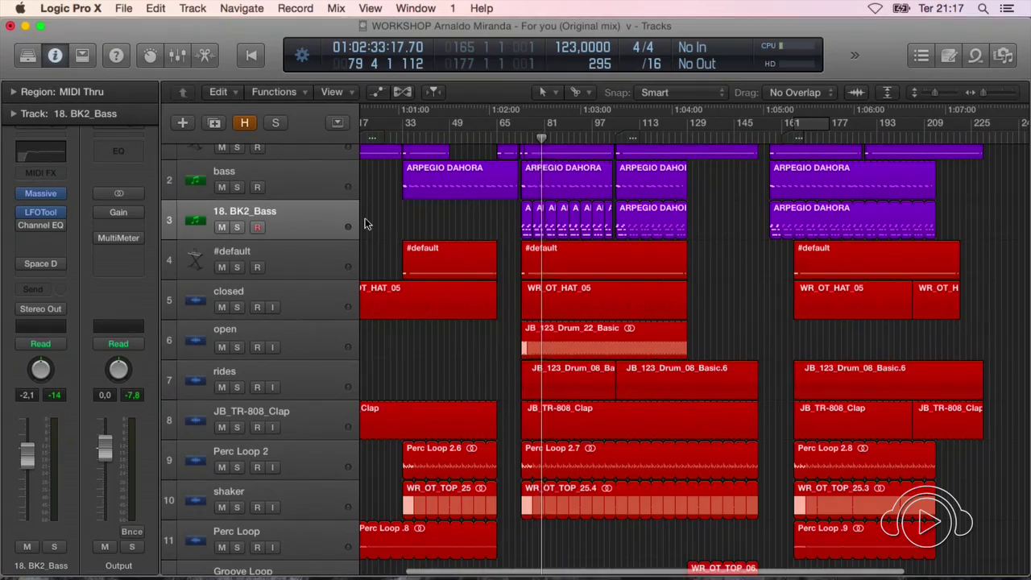
Examine the drum and percussion tracks below the two bass tracks
{"action": "key", "text": "super+Right"}
{"action": "scroll", "coordinate": [365, 223], "scroll_direction": "down", "scroll_amount": 3}
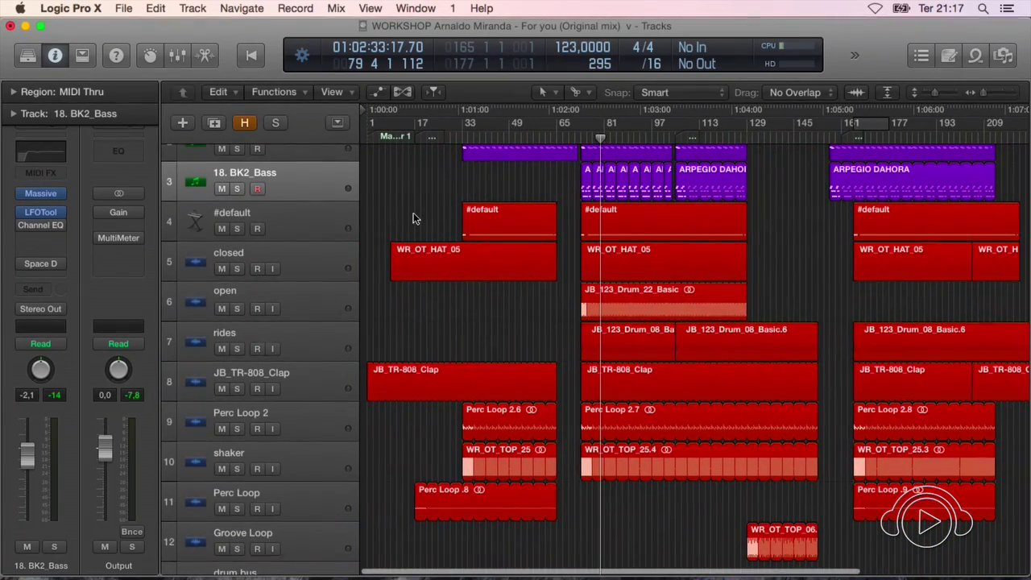
{"action": "key", "text": "super+Up"}
{"action": "key", "text": "super+Up"}
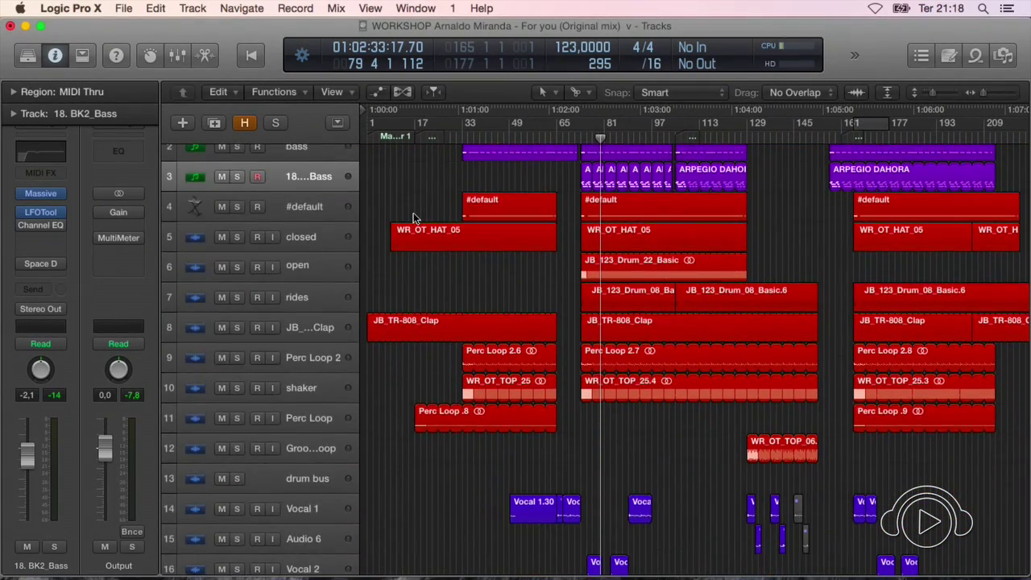
{"action": "key", "text": "super+Down"}
{"action": "key", "text": "super+Down"}
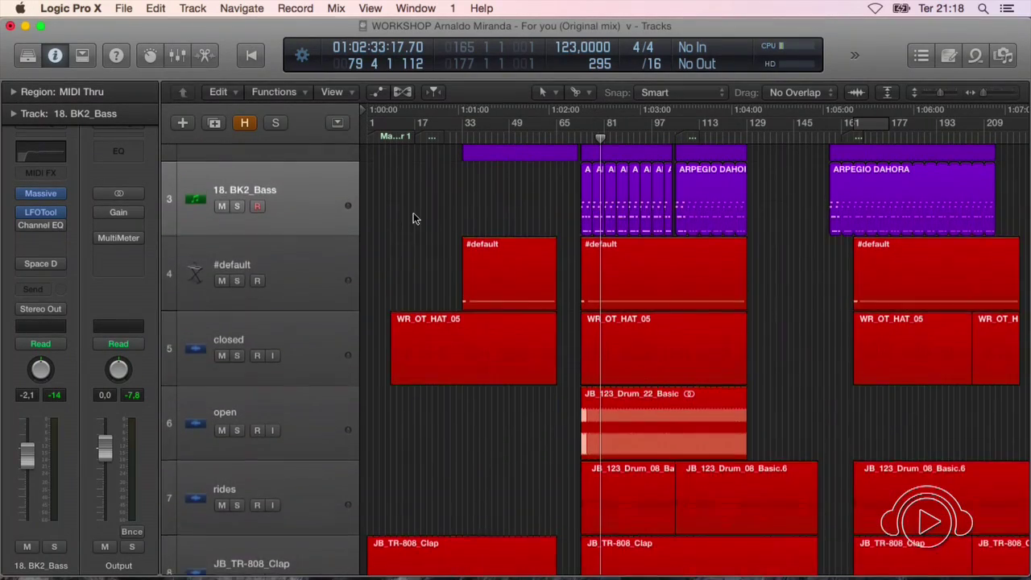
Audition the #default track in solo from bar 33, ending with playback stopped and its solo off
{"action": "key", "text": "super+Down"}
{"action": "key", "text": "super+Right"}
{"action": "scroll", "coordinate": [522, 227], "scroll_direction": "left", "scroll_amount": 3}
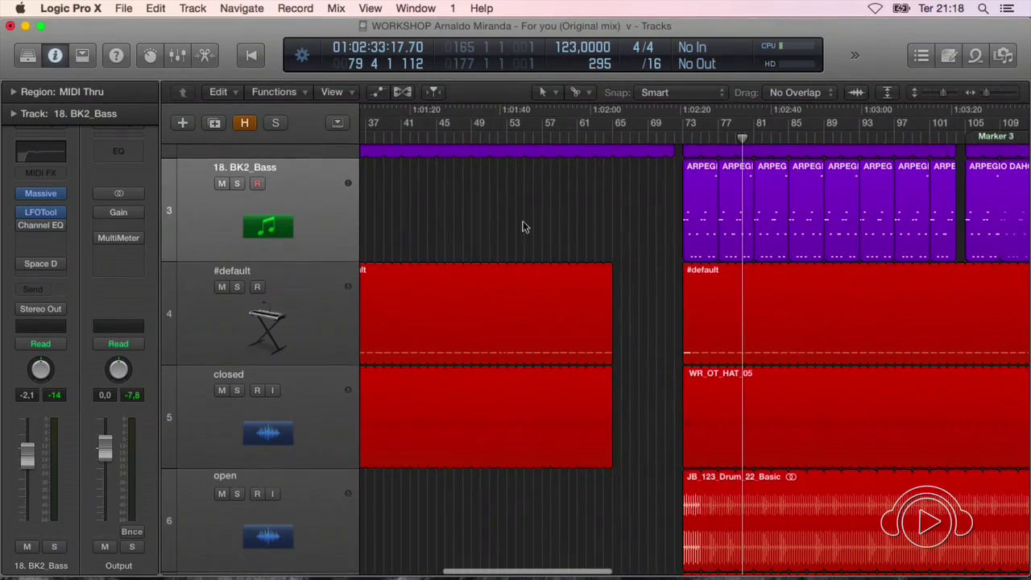
{"action": "scroll", "coordinate": [523, 228], "scroll_direction": "left", "scroll_amount": 5}
{"action": "left_click", "coordinate": [237, 285]}
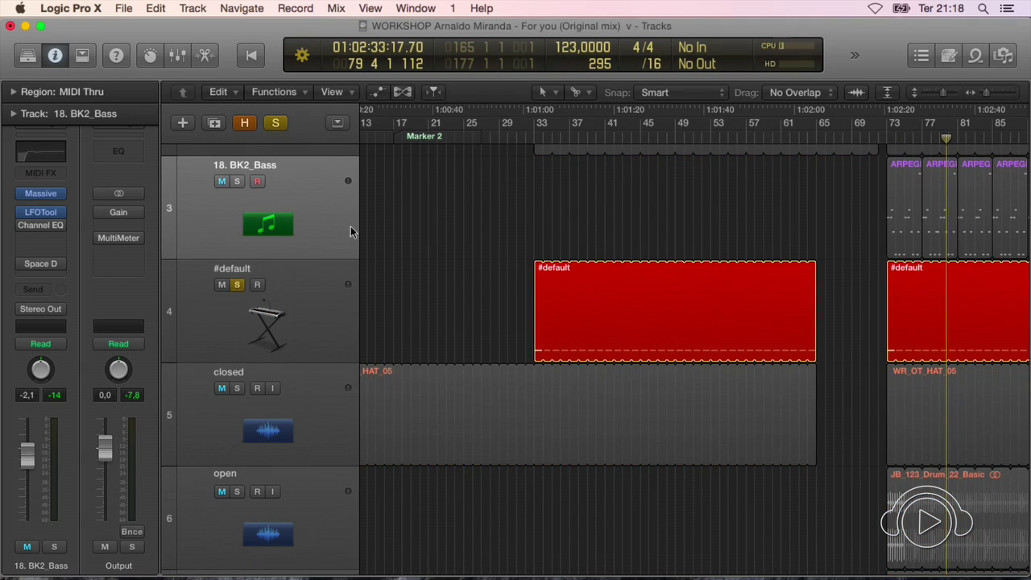
{"action": "left_click", "coordinate": [530, 140]}
{"action": "key", "text": "space"}
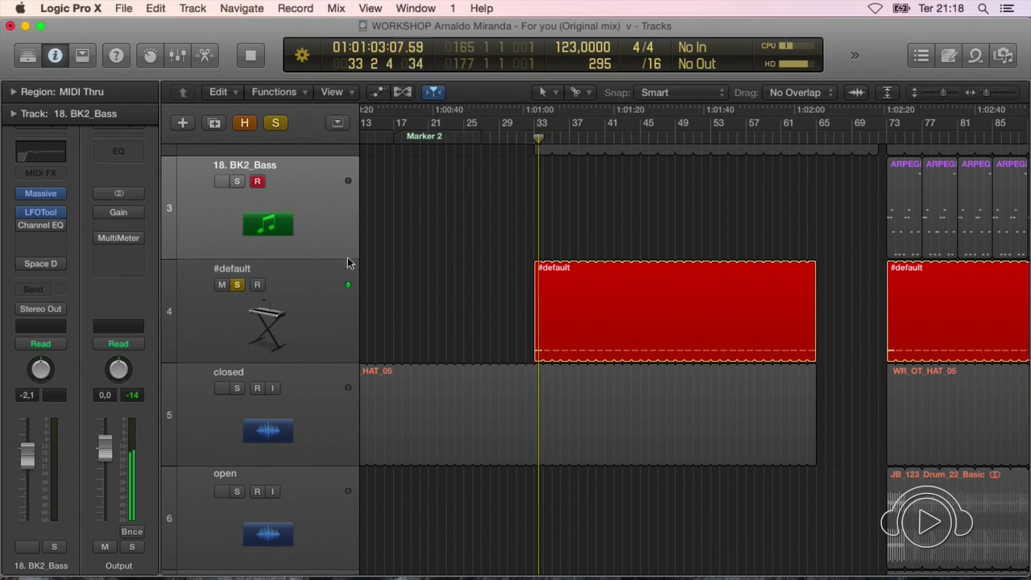
{"action": "key", "text": "space"}
{"action": "left_click", "coordinate": [238, 285]}
Audition the closed hi-hat track in solo from bar 33, ending with its solo off
{"action": "key", "text": "super+Left"}
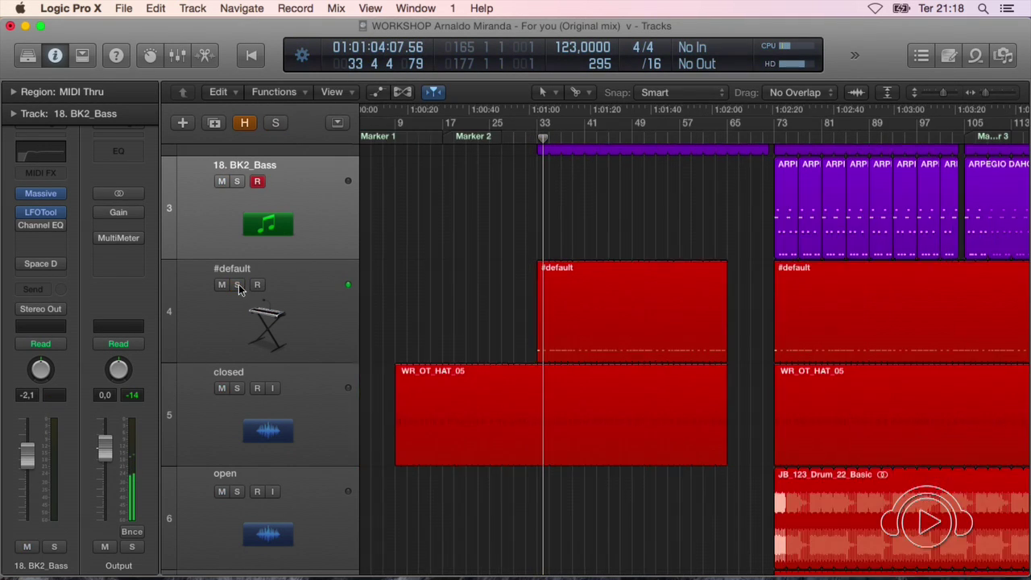
{"action": "key", "text": "super+Up"}
{"action": "key", "text": "super+Up"}
{"action": "key", "text": "super+Up"}
{"action": "left_click", "coordinate": [237, 304]}
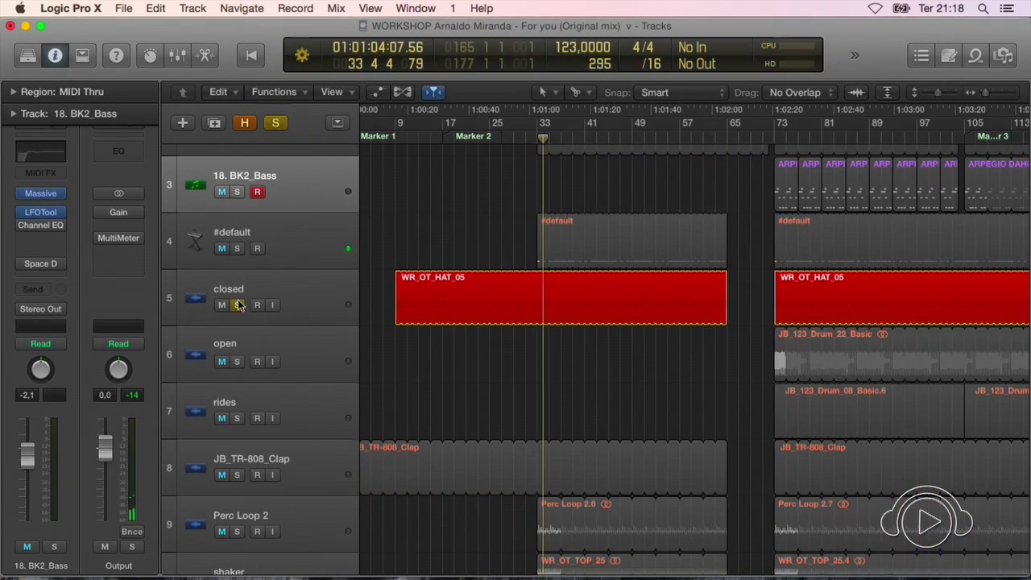
{"action": "left_click", "coordinate": [537, 140]}
{"action": "key", "text": "space"}
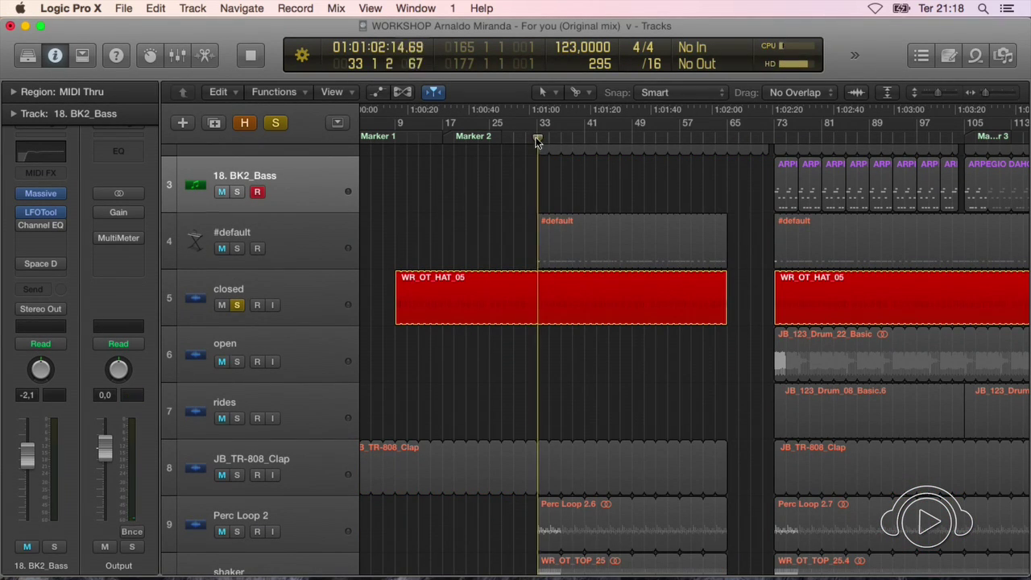
{"action": "left_click", "coordinate": [238, 305]}
Audition the open hi-hat track in solo from about bar 73, ending with its solo off
{"action": "key", "text": "super+Left"}
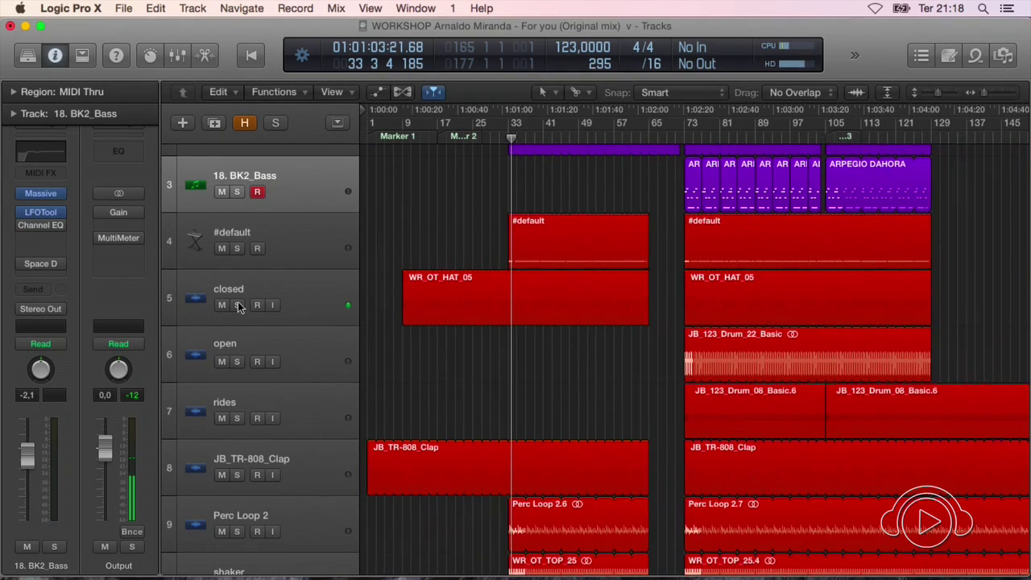
{"action": "key", "text": "super+Up"}
{"action": "key", "text": "super+Up"}
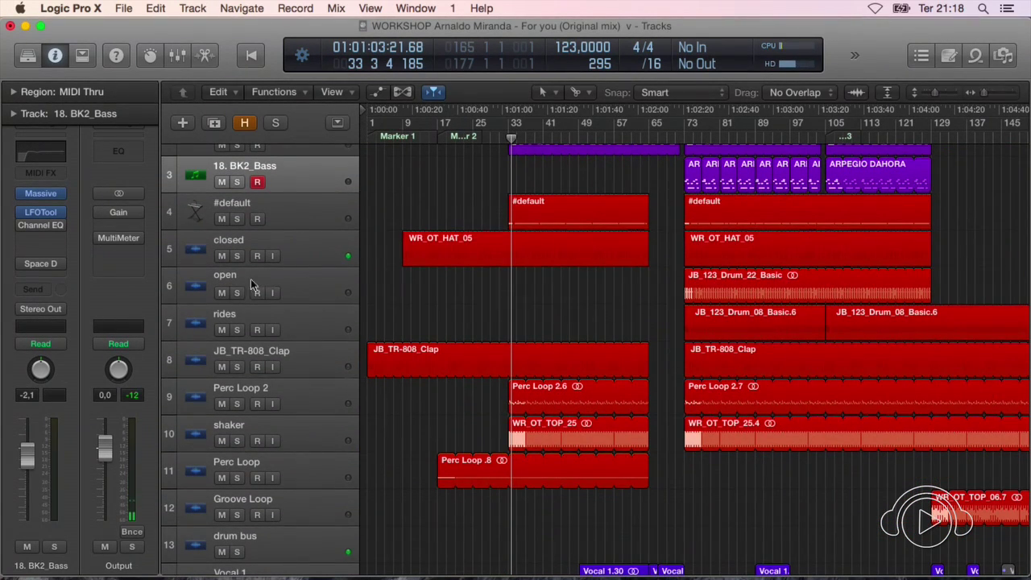
{"action": "left_click", "coordinate": [237, 293]}
{"action": "left_click", "coordinate": [686, 138]}
{"action": "key", "text": "space"}
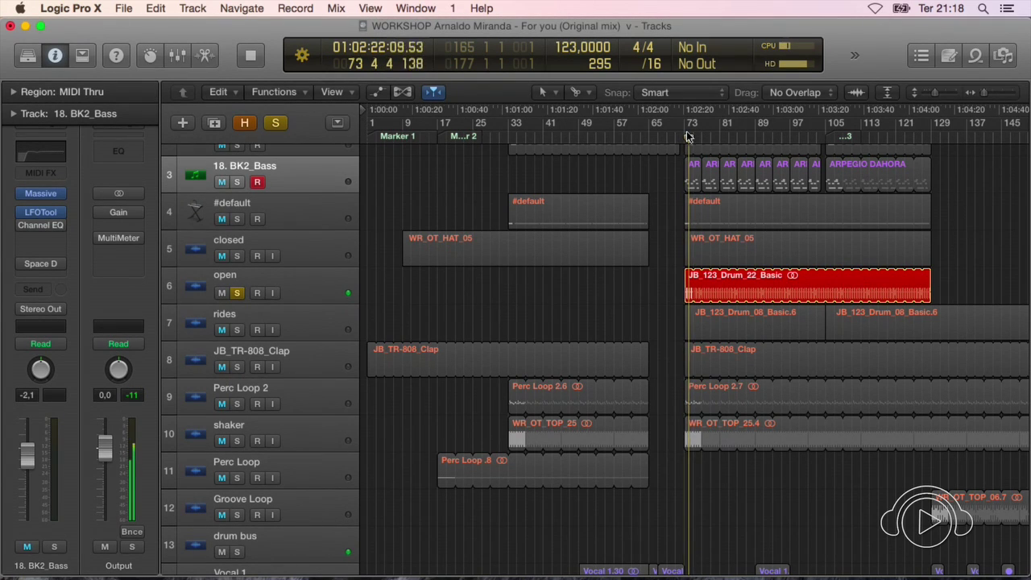
{"action": "key", "text": "space"}
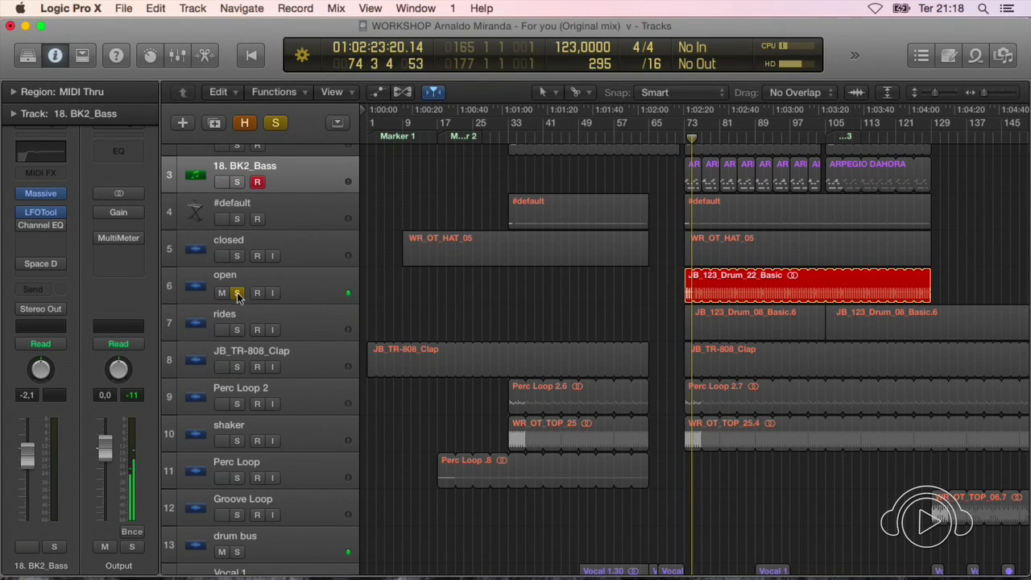
{"action": "left_click", "coordinate": [237, 293]}
Audition the rides track in solo from about bar 74 with the track selected, ending with its solo off
{"action": "left_click", "coordinate": [237, 330]}
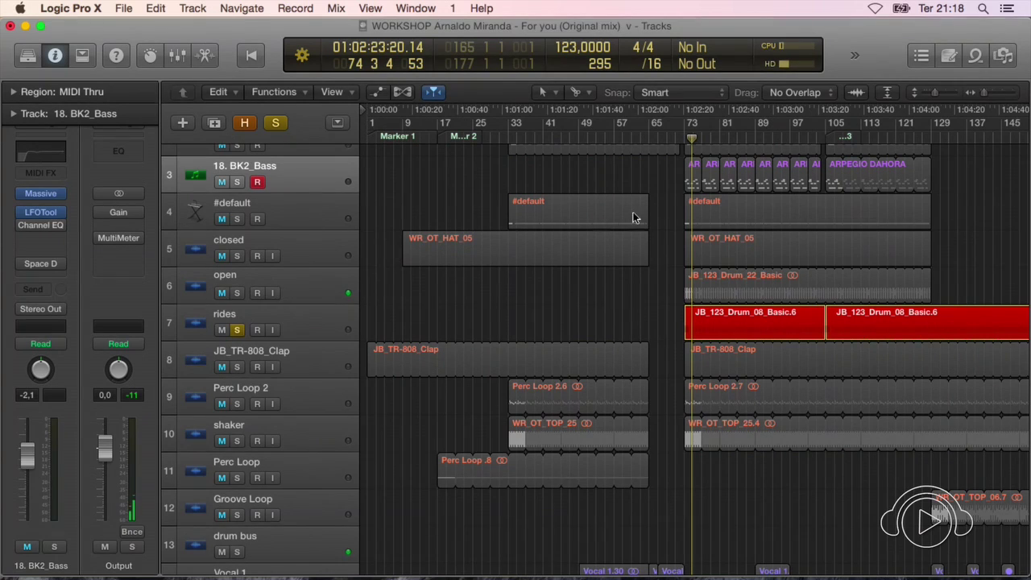
{"action": "key", "text": "space"}
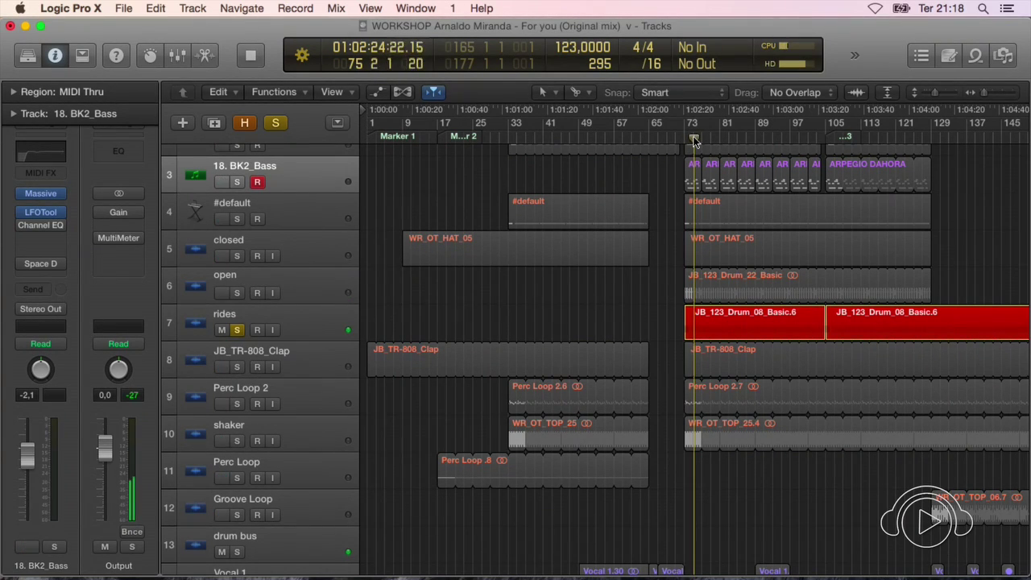
{"action": "left_click", "coordinate": [330, 319]}
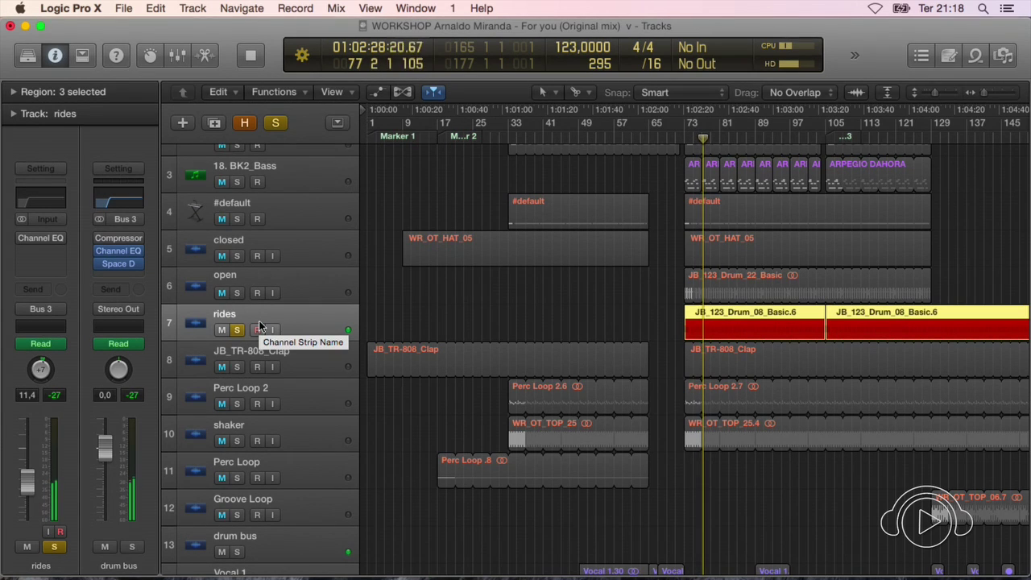
{"action": "key", "text": "space"}
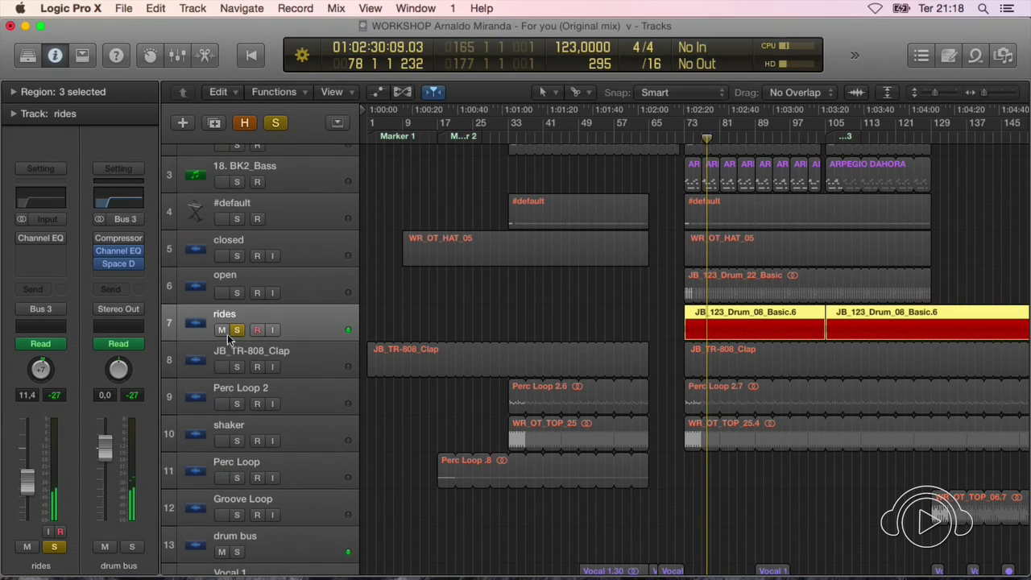
{"action": "left_click", "coordinate": [237, 331]}
Audition the JB_TR-808_Clap track in solo from about bar 29, ending with playback stopped and its solo off
{"action": "left_click", "coordinate": [237, 368]}
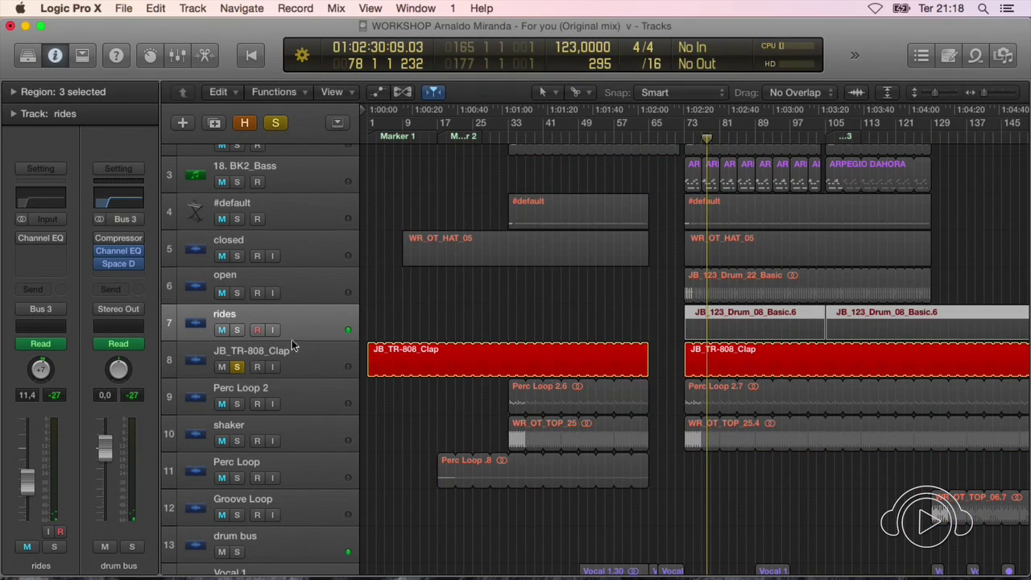
{"action": "double_click", "coordinate": [489, 145]}
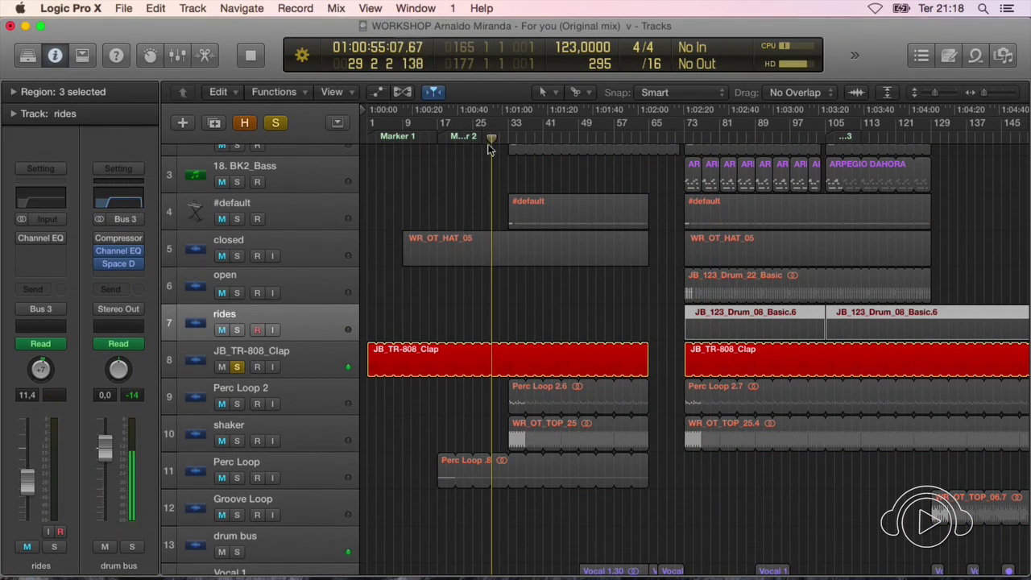
{"action": "scroll", "coordinate": [291, 351], "scroll_direction": "down", "scroll_amount": 1}
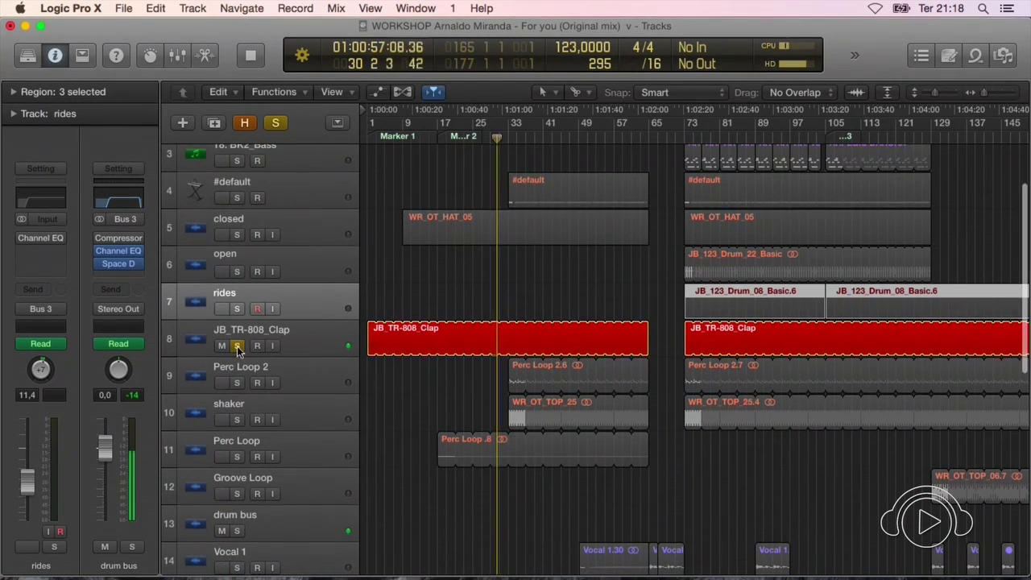
{"action": "left_click", "coordinate": [237, 346]}
{"action": "key", "text": "space"}
Select the Perc Loop 2 track and audition it in solo from about bar 36, ending with its solo off
{"action": "left_click", "coordinate": [303, 375]}
{"action": "left_click", "coordinate": [237, 383]}
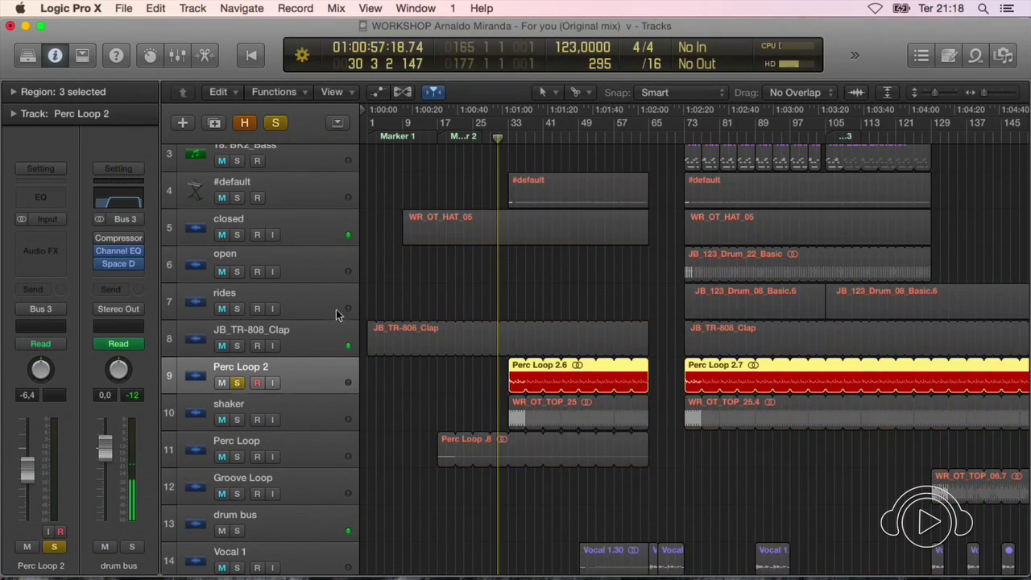
{"action": "left_click", "coordinate": [522, 138]}
{"action": "key", "text": "space"}
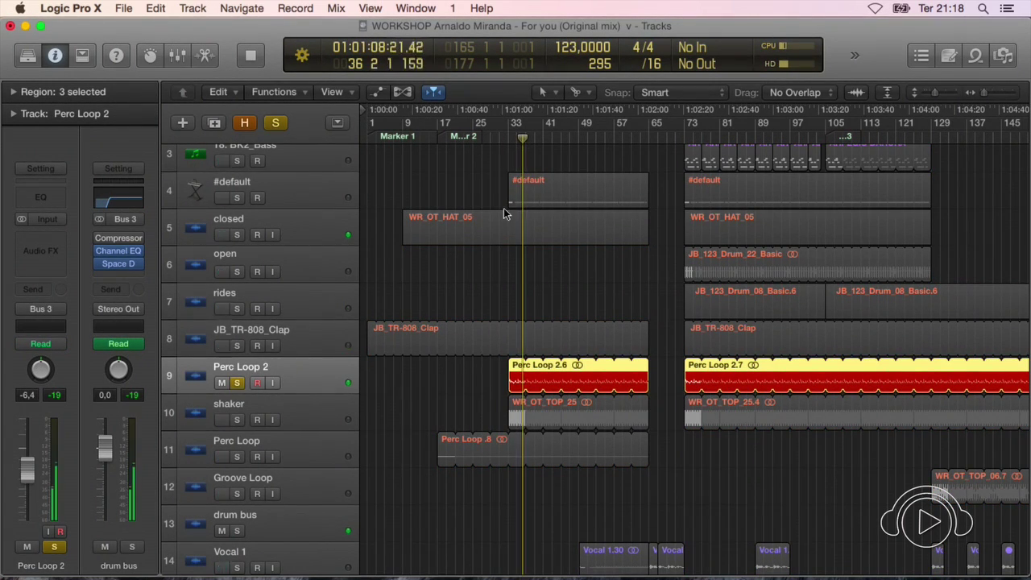
{"action": "scroll", "coordinate": [504, 207], "scroll_direction": "down", "scroll_amount": 4}
{"action": "scroll", "coordinate": [506, 213], "scroll_direction": "down", "scroll_amount": 1}
{"action": "key", "text": "super+Right"}
{"action": "scroll", "coordinate": [517, 245], "scroll_direction": "up", "scroll_amount": 3}
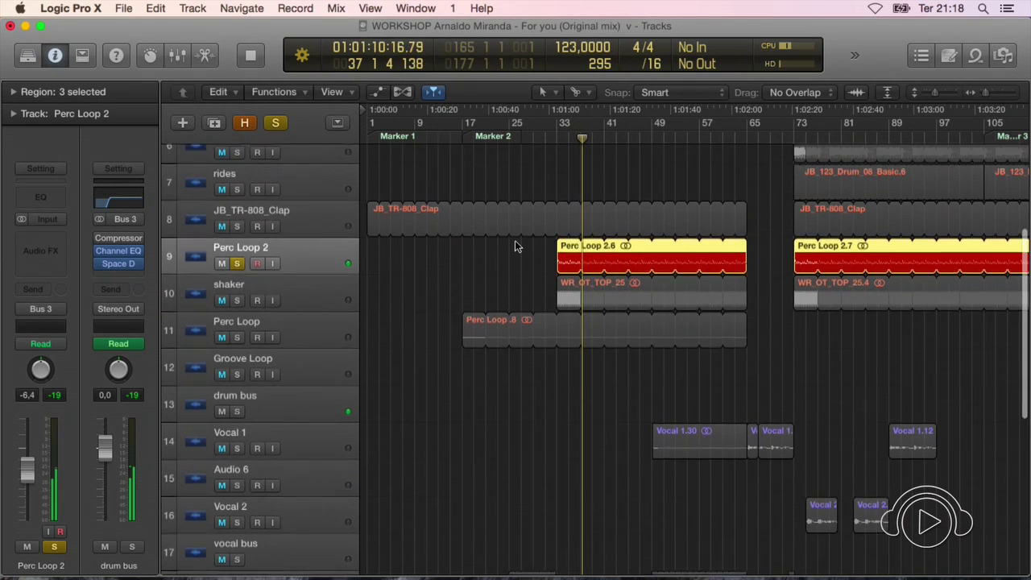
{"action": "left_click", "coordinate": [239, 305]}
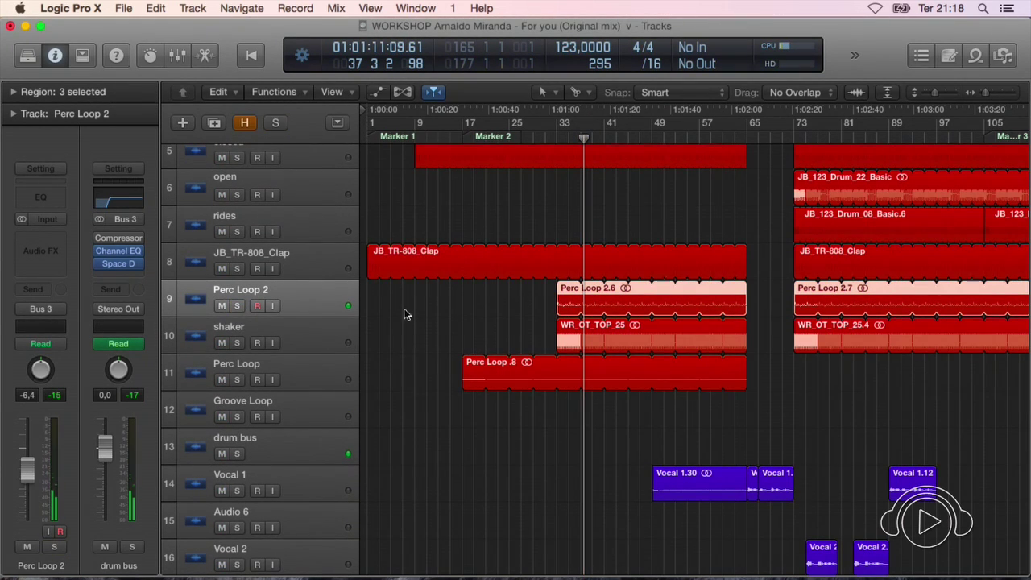
Audition the shaker track in solo from about bar 35 with the track selected, ending with its solo off
{"action": "left_click", "coordinate": [238, 344]}
{"action": "left_click", "coordinate": [571, 141]}
{"action": "left_click", "coordinate": [237, 339]}
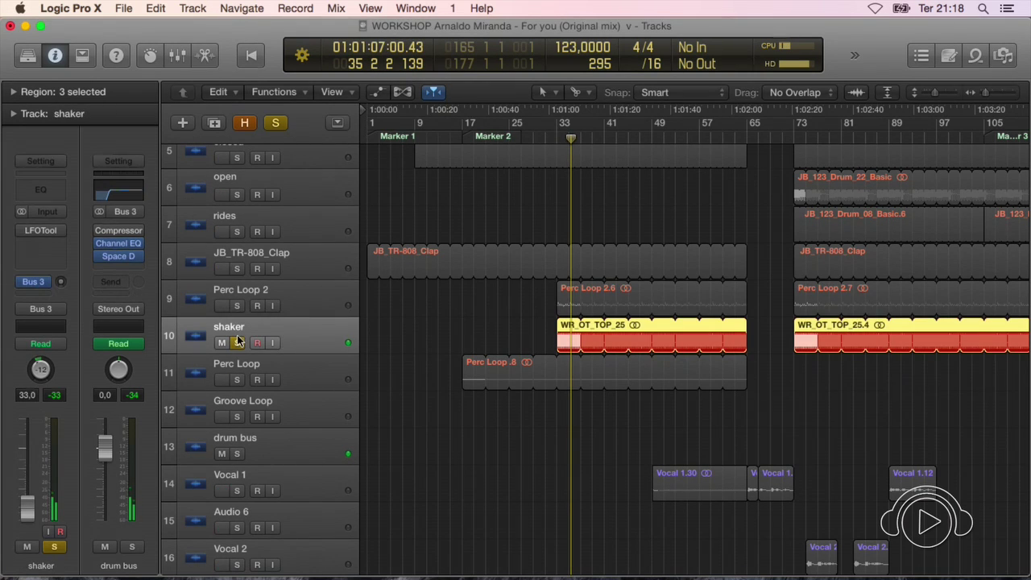
{"action": "left_click", "coordinate": [238, 344]}
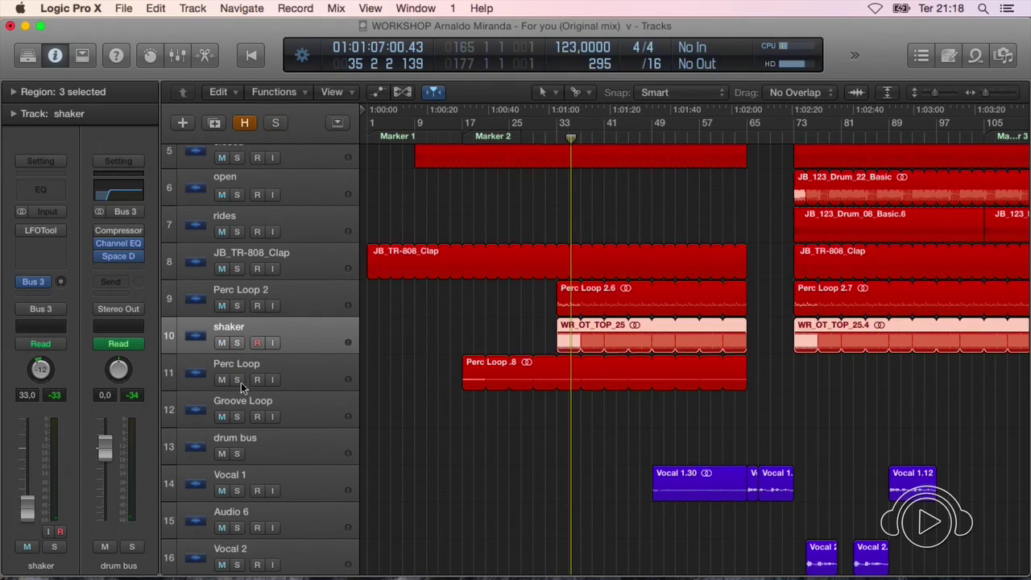
Audition the Perc Loop track in solo from about bar 29, ending with its solo off
{"action": "left_click", "coordinate": [236, 380]}
{"action": "left_click", "coordinate": [534, 141]}
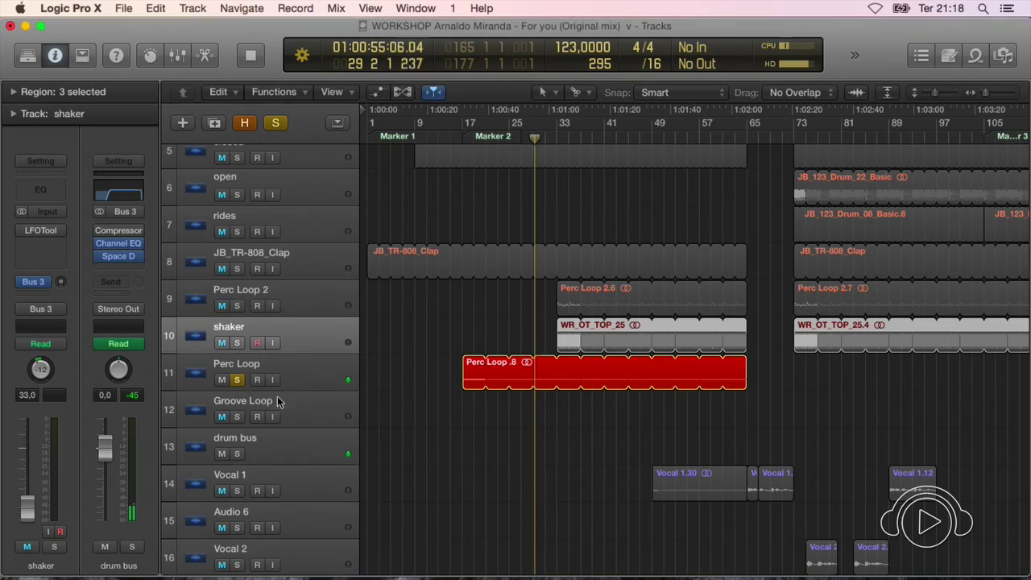
{"action": "left_click", "coordinate": [240, 382]}
Examine the whole arrangement with all 25 tracks and the full song length in view
{"action": "key", "text": "super+Left"}
{"action": "key", "text": "super+Left"}
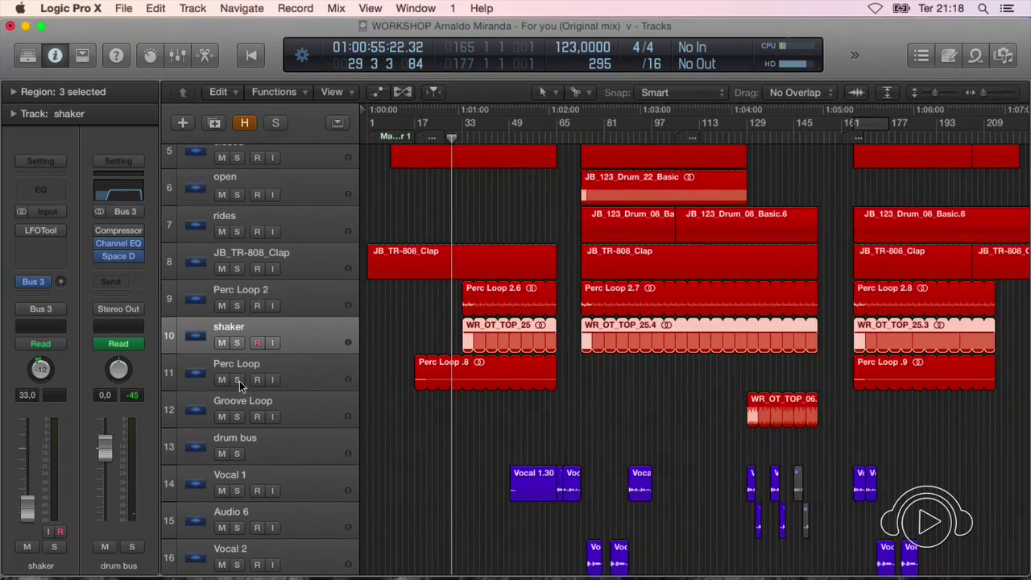
{"action": "key", "text": "super+Up"}
{"action": "key", "text": "super+Up"}
{"action": "key", "text": "super+Up"}
{"action": "key", "text": "super+Up"}
{"action": "key", "text": "super+Up"}
{"action": "key", "text": "super+Up"}
{"action": "key", "text": "super+Up"}
{"action": "key", "text": "super+Up"}
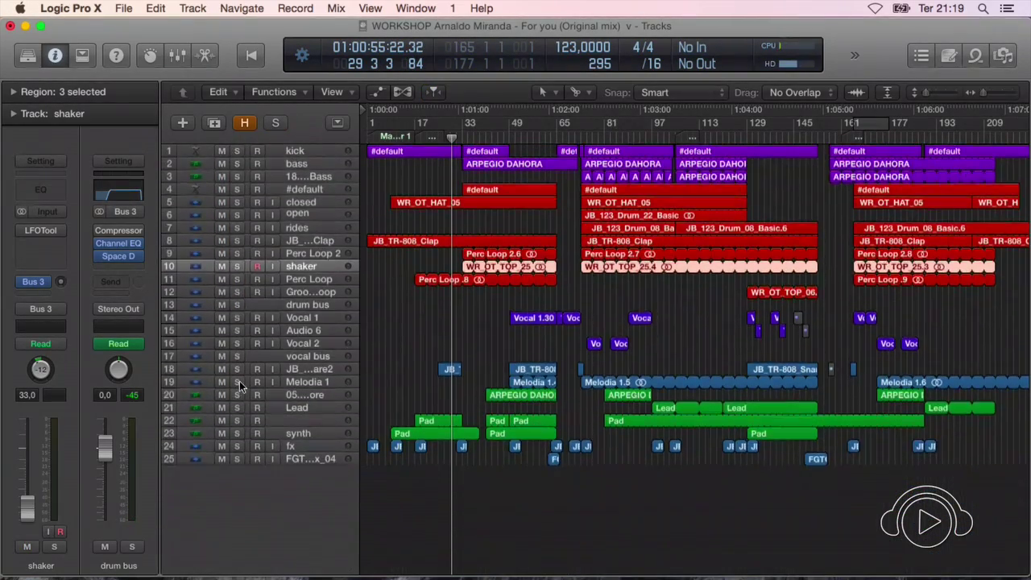
{"action": "key", "text": "super+Left"}
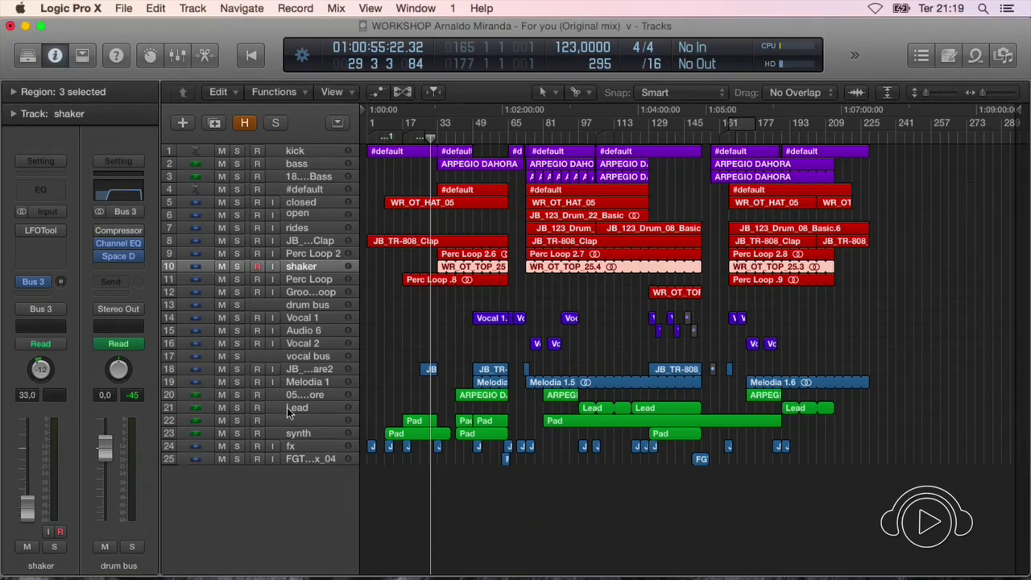
Examine the vocal tracks below the drum bus and how their regions line up with the drum regions
{"action": "key", "text": "super+Down"}
{"action": "key", "text": "super+Down"}
{"action": "key", "text": "super+Down"}
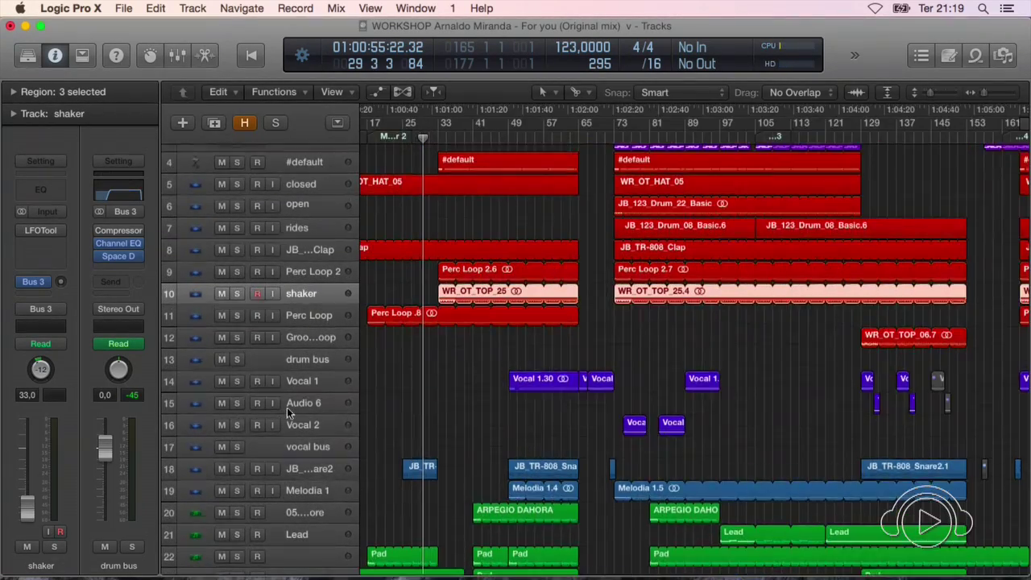
{"action": "key", "text": "super+Right"}
{"action": "key", "text": "super+Down"}
{"action": "key", "text": "super+Right"}
{"action": "key", "text": "super+Right"}
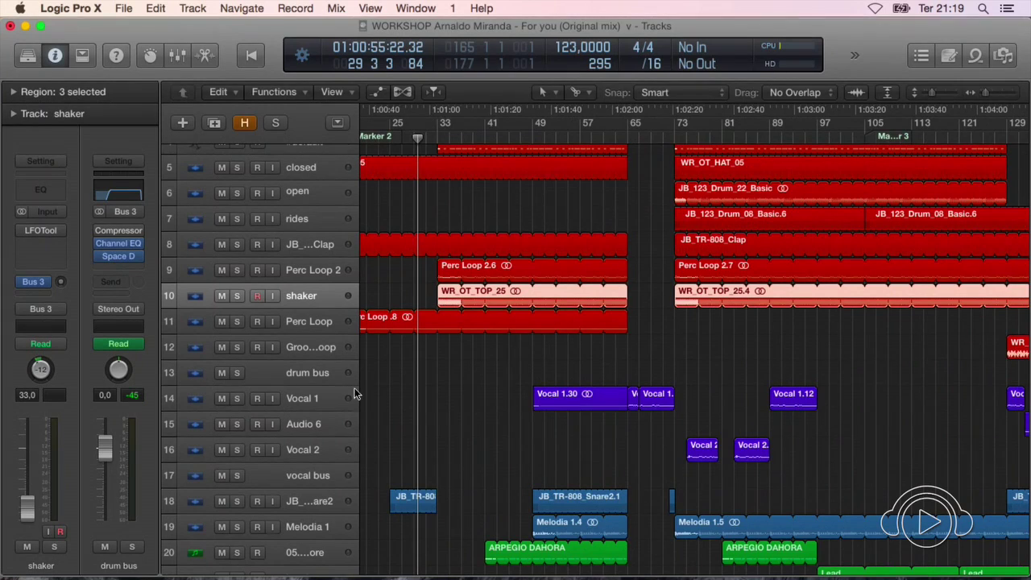
{"action": "key", "text": "super+Left"}
{"action": "key", "text": "super+Left"}
Select the Vocal 1 track, solo it and play it from about bar 49
{"action": "left_click", "coordinate": [319, 403]}
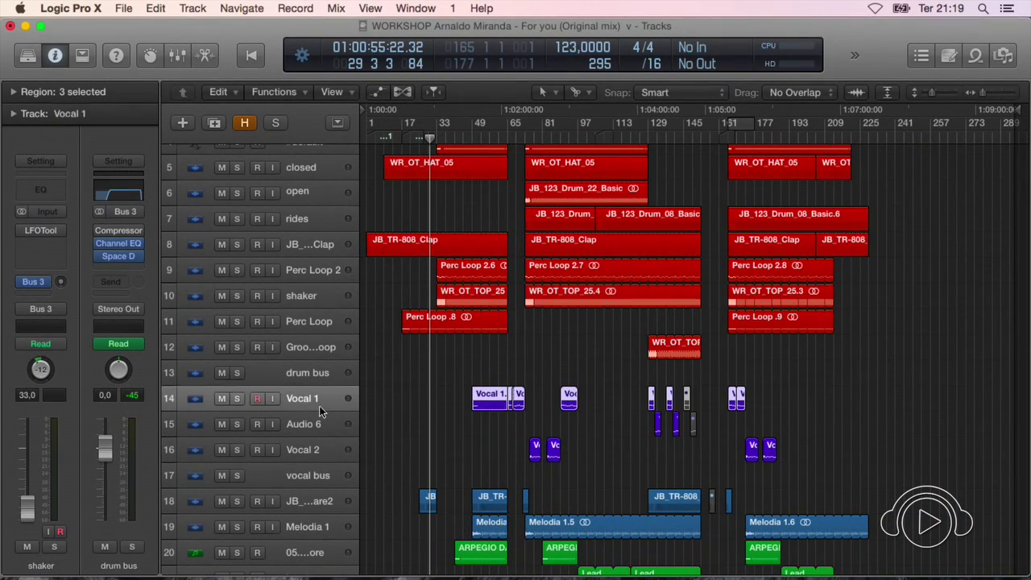
{"action": "left_click", "coordinate": [237, 400]}
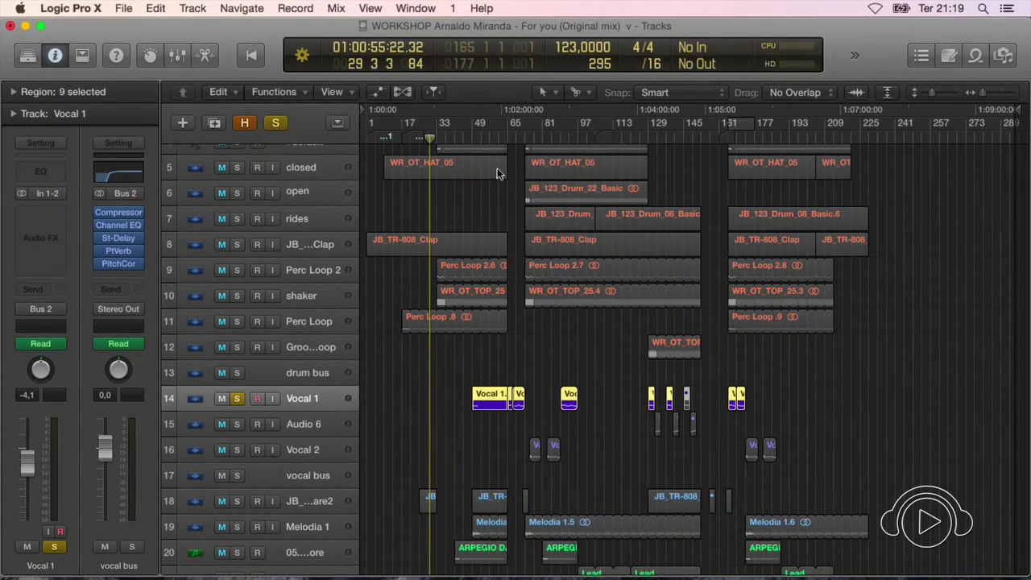
{"action": "double_click", "coordinate": [465, 142]}
{"action": "key", "text": "super+Right"}
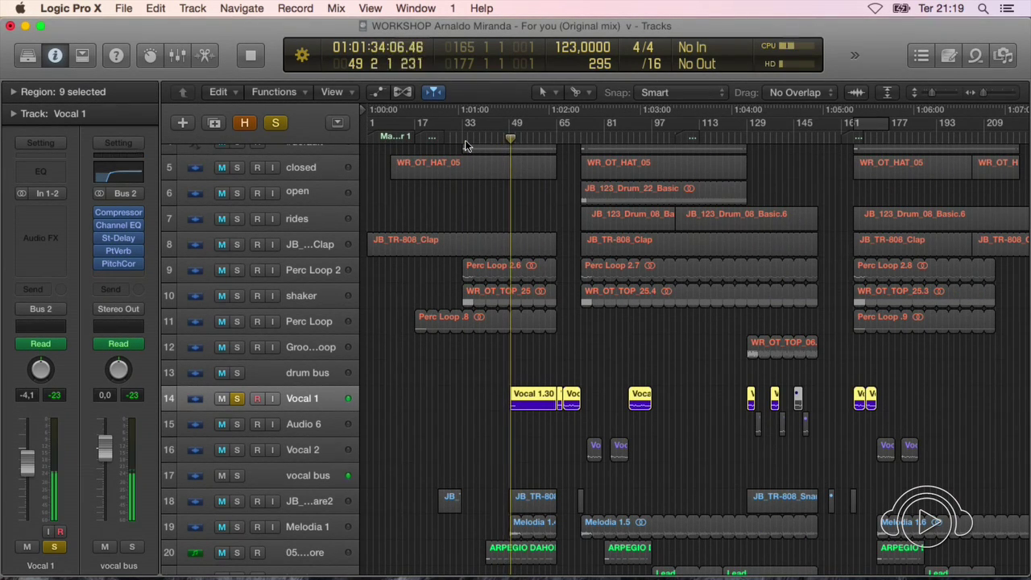
{"action": "key", "text": "super+Down"}
{"action": "key", "text": "super+Down"}
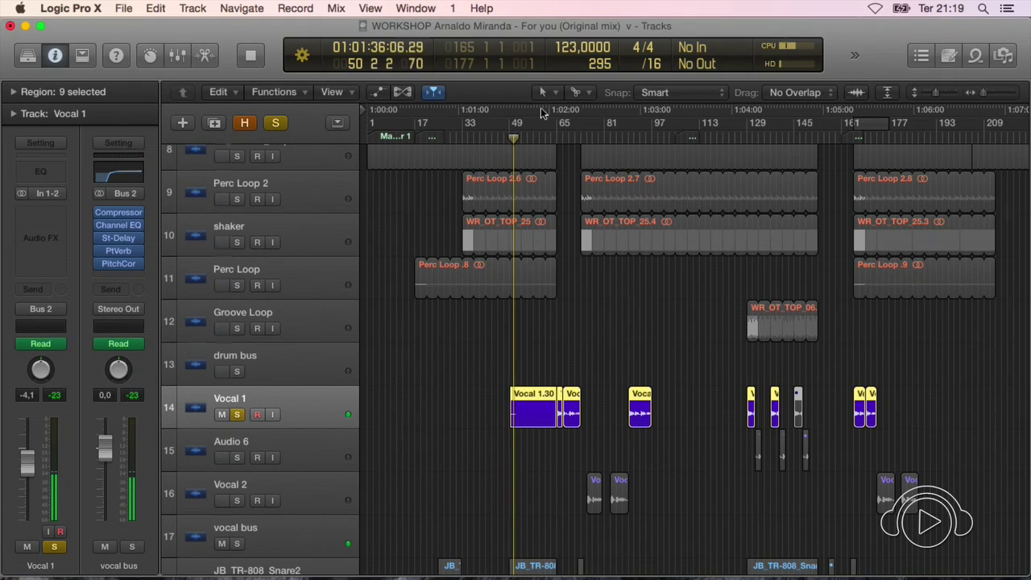
Audition the soloed Vocal 1 regions from about bar 65, ending with playback stopped and the track's solo off
{"action": "key", "text": "super+Right"}
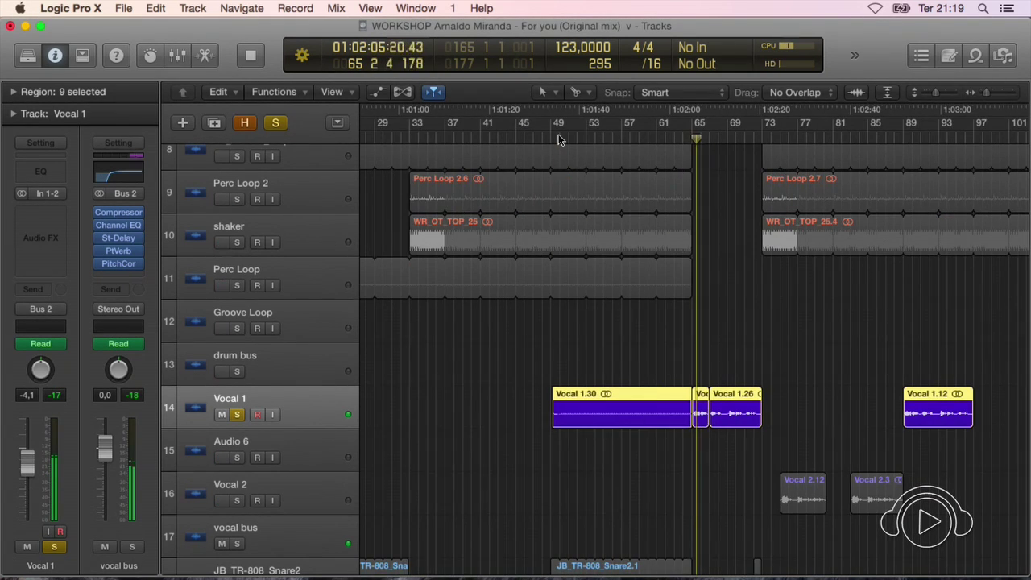
{"action": "key", "text": "super+Down"}
{"action": "key", "text": "super+Left"}
{"action": "key", "text": "super+Left"}
{"action": "key", "text": "super+Left"}
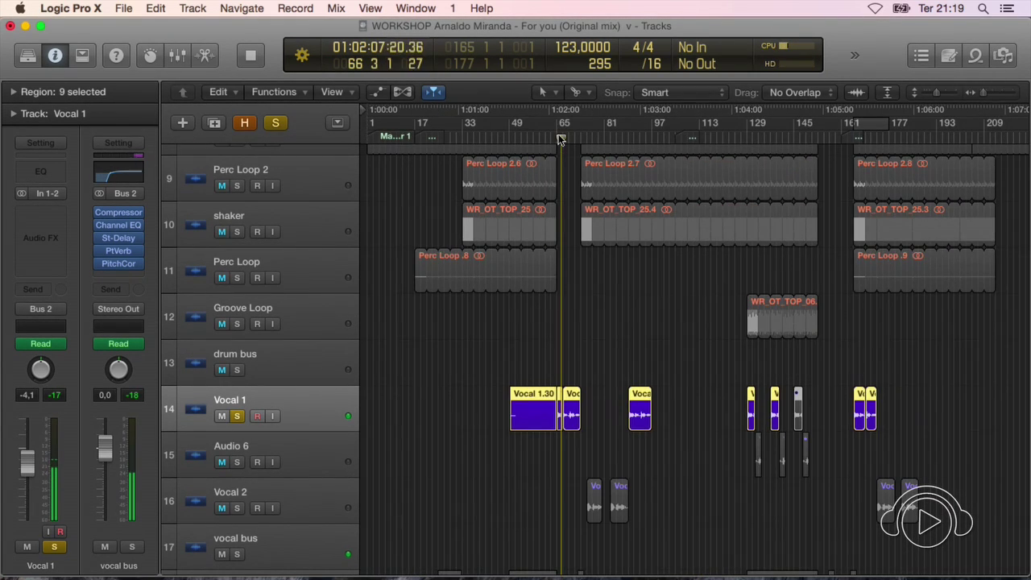
{"action": "scroll", "coordinate": [624, 234], "scroll_direction": "down", "scroll_amount": 4}
{"action": "scroll", "coordinate": [617, 334], "scroll_direction": "up", "scroll_amount": 1}
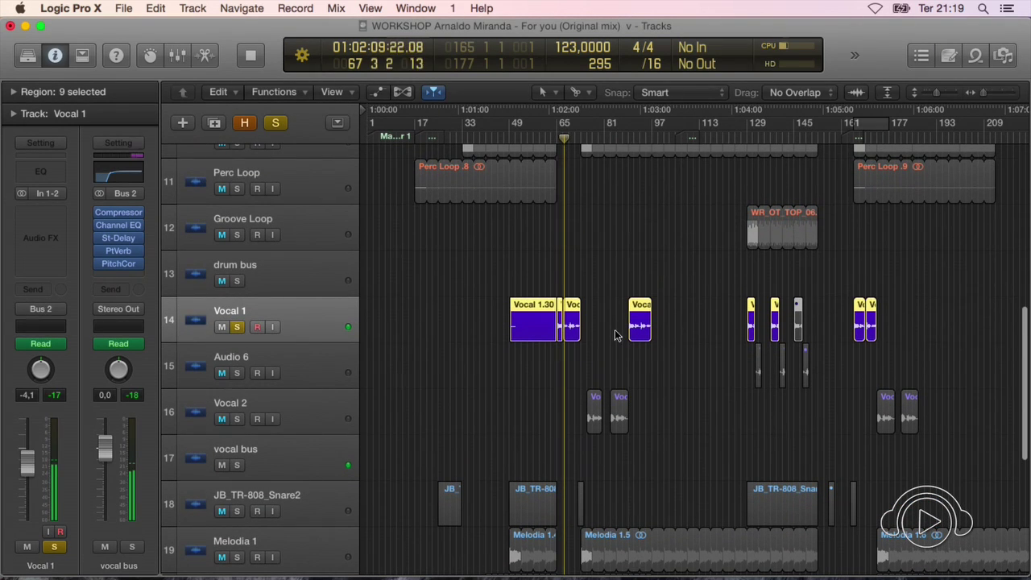
{"action": "key", "text": "space"}
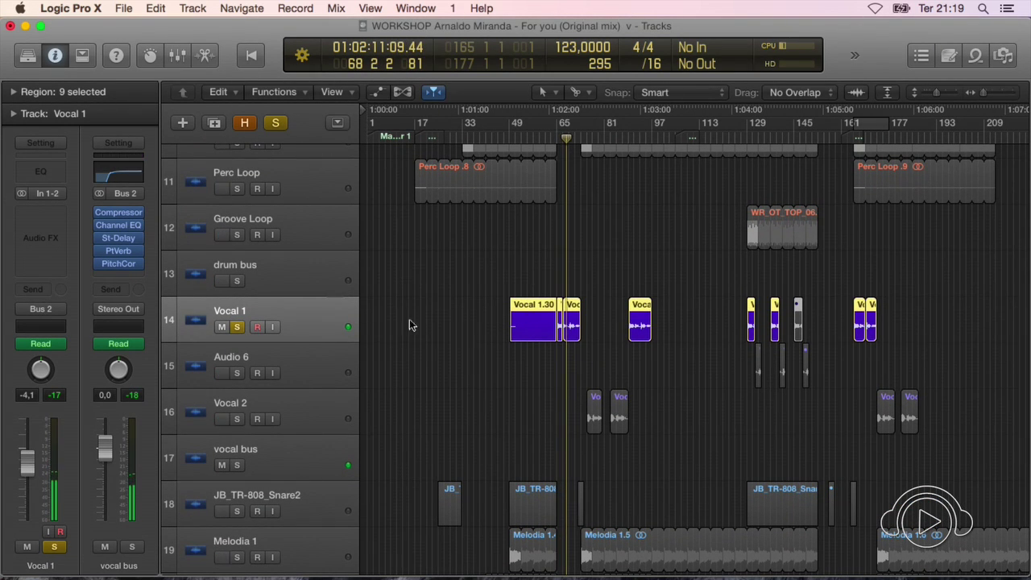
{"action": "left_click", "coordinate": [237, 327]}
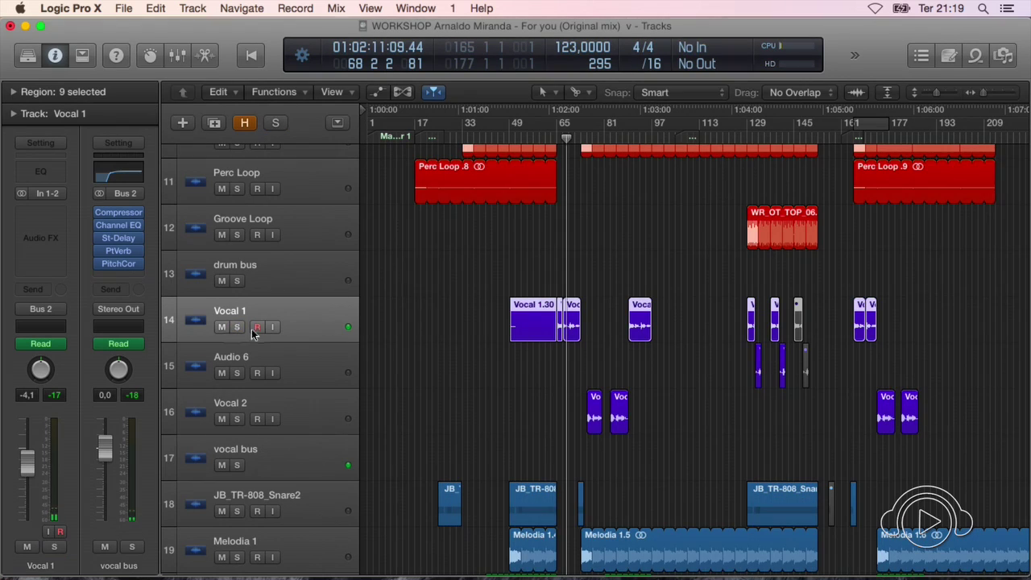
Point out the first Audio 6 region and the Vocal 2.12 region, and examine how both tracks sit around Vocal 1
{"action": "left_click", "coordinate": [759, 369]}
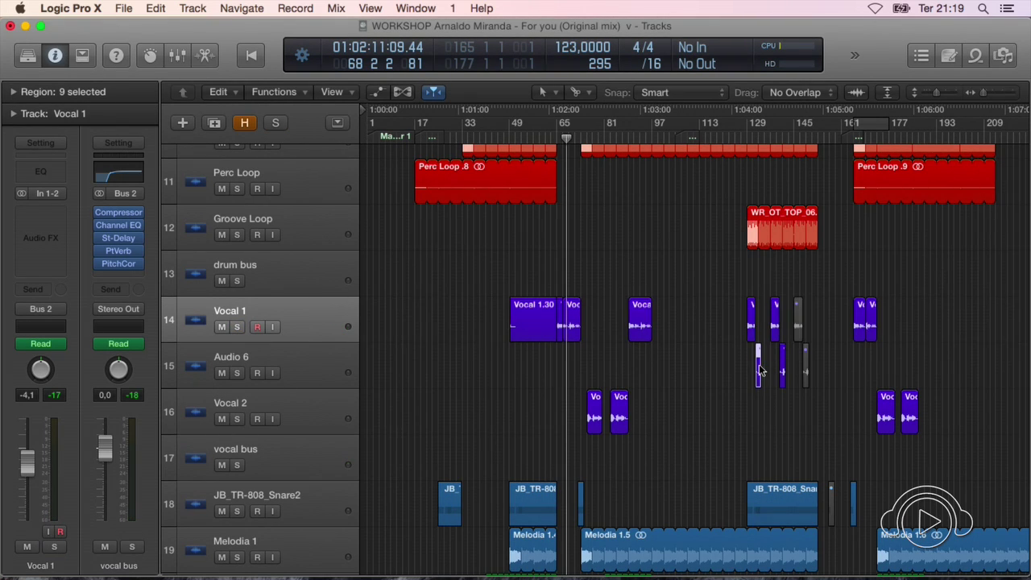
{"action": "left_click", "coordinate": [698, 364]}
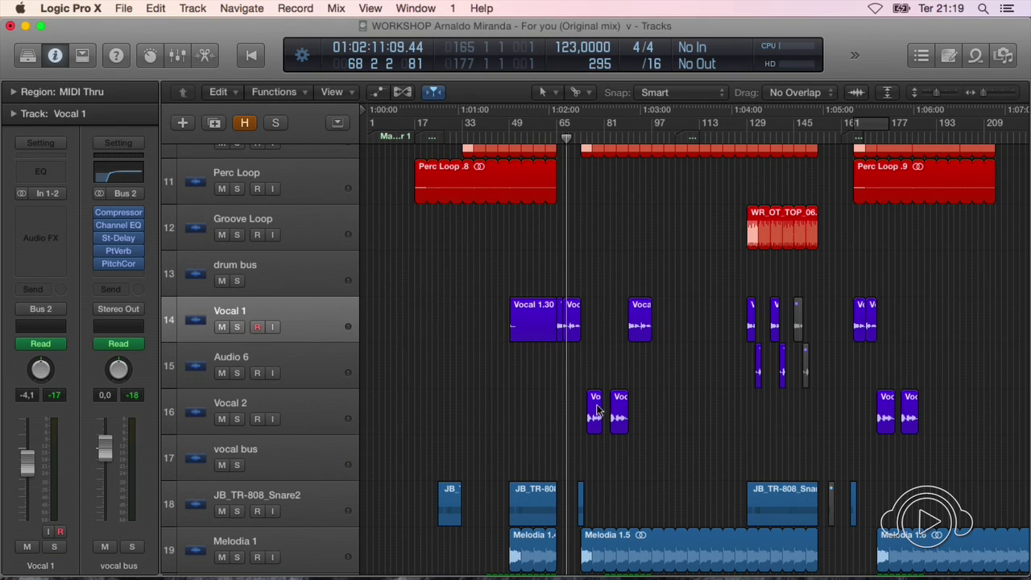
{"action": "key", "text": "super+Left"}
{"action": "key", "text": "super+Right"}
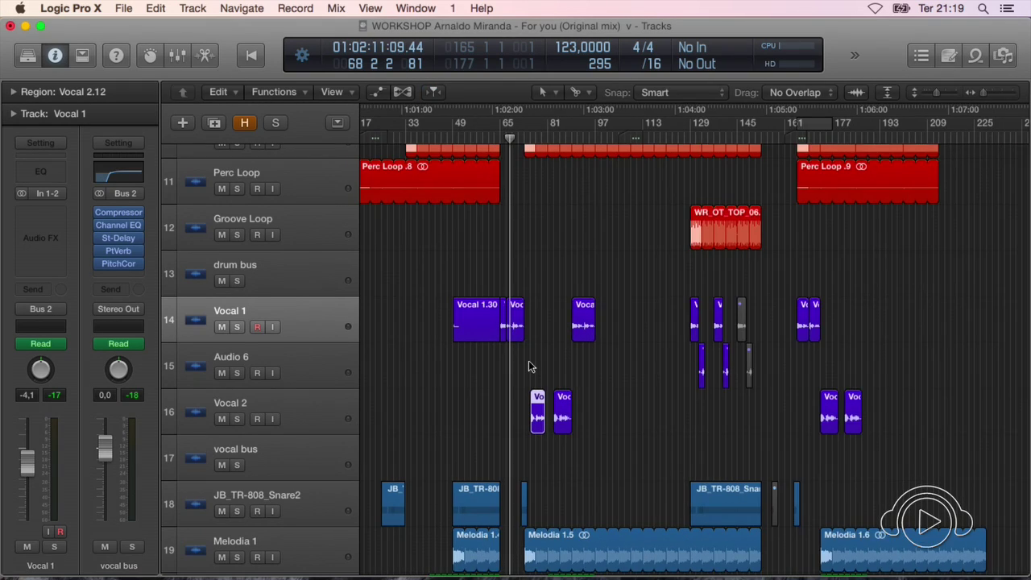
{"action": "key", "text": "super+Right"}
{"action": "key", "text": "super+Up"}
{"action": "key", "text": "super+Up"}
{"action": "key", "text": "super+Up"}
{"action": "key", "text": "super+Left"}
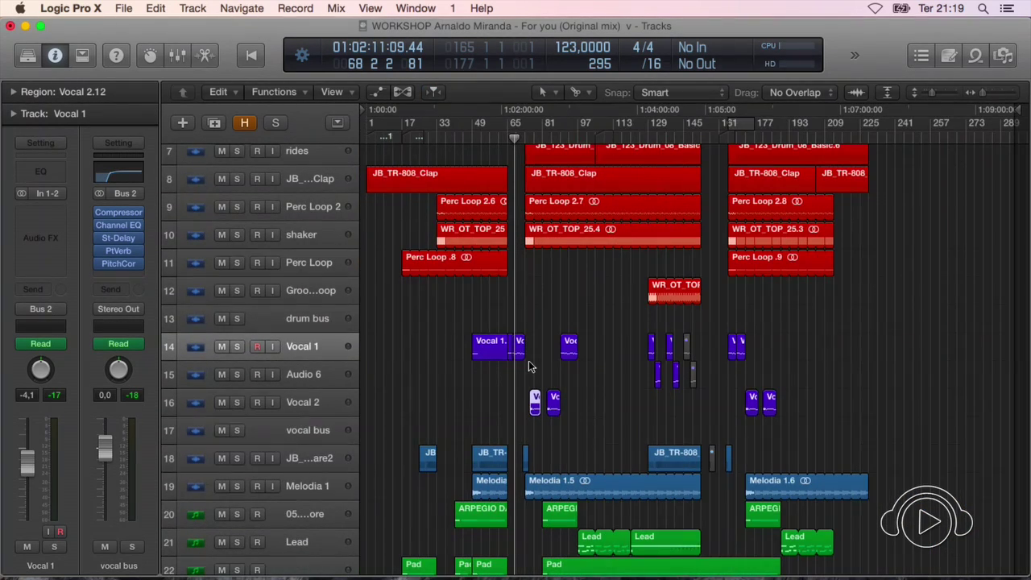
Select the JB_TR-808_Snare2 track and audition it in solo from about bar 28, ending with its solo off
{"action": "scroll", "coordinate": [531, 367], "scroll_direction": "down", "scroll_amount": 3}
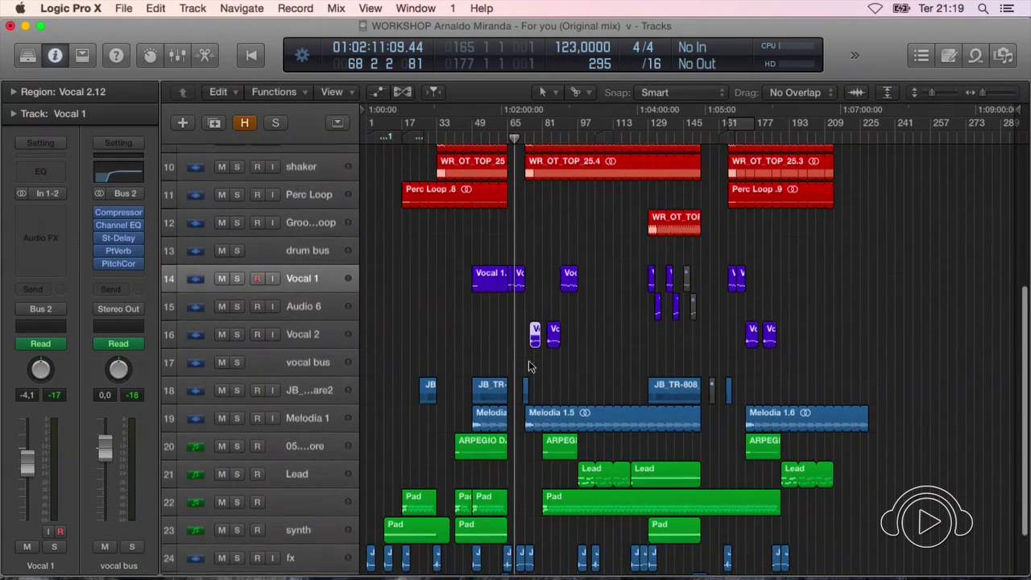
{"action": "left_click", "coordinate": [310, 385]}
{"action": "left_click", "coordinate": [237, 386]}
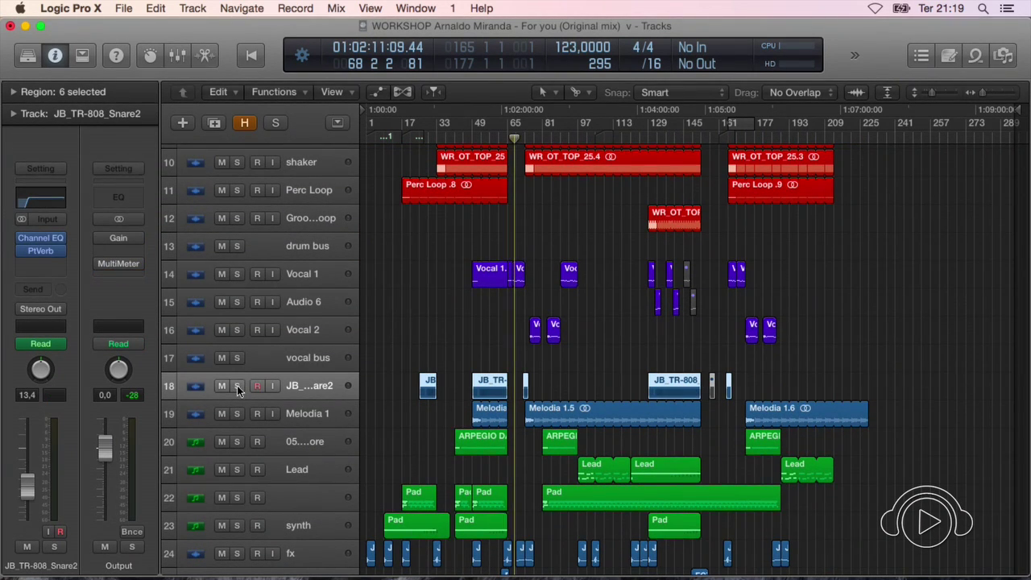
{"action": "key", "text": "super+Right"}
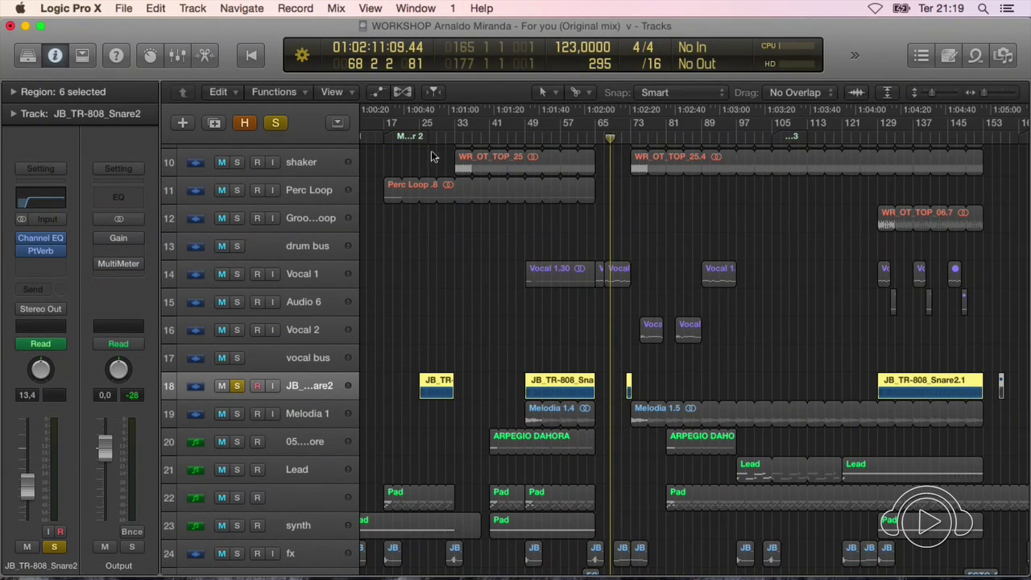
{"action": "left_click", "coordinate": [437, 137]}
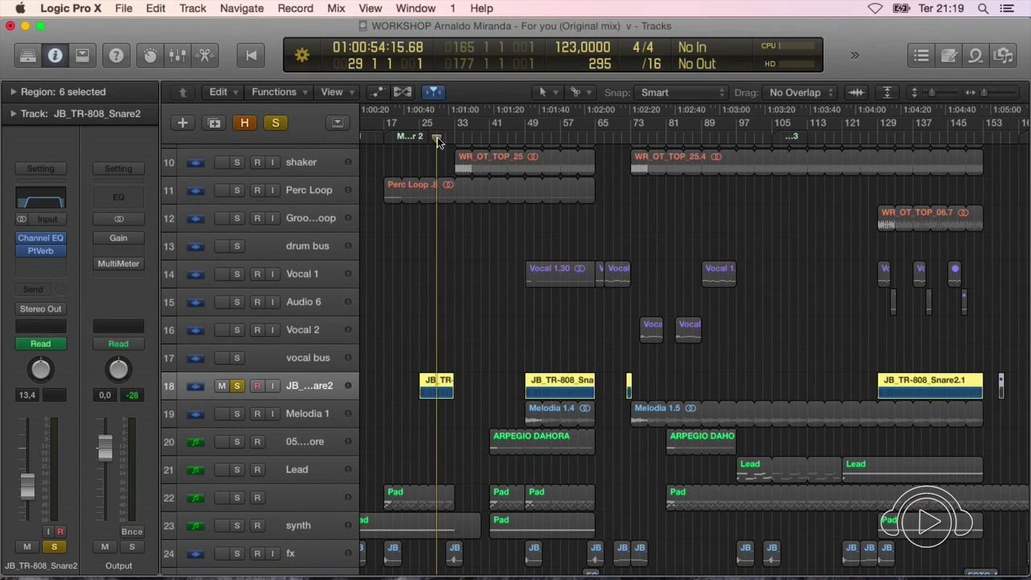
{"action": "left_click", "coordinate": [434, 133]}
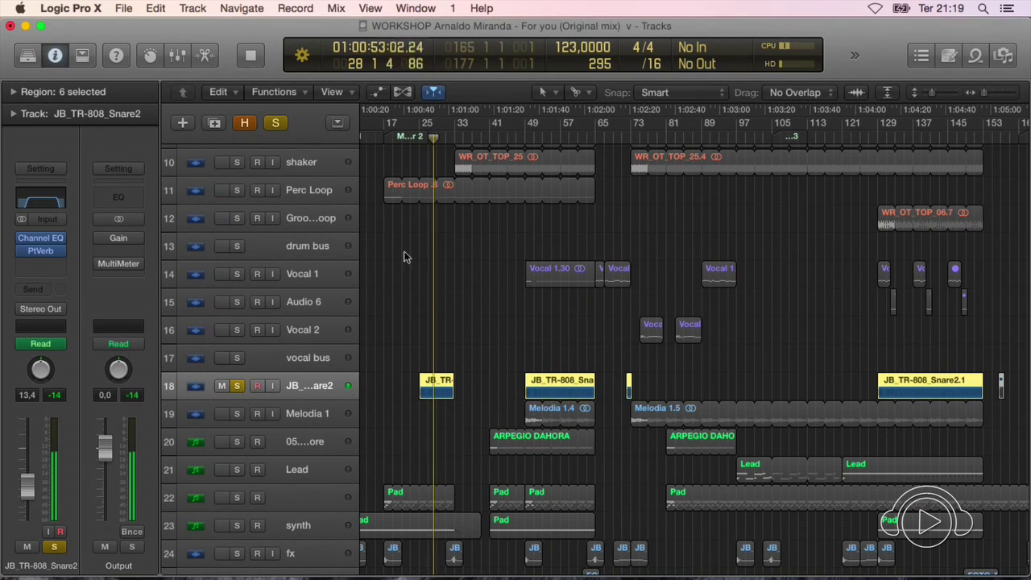
{"action": "key", "text": "space"}
{"action": "left_click", "coordinate": [237, 386]}
Audition the Melodia 1 track in solo from about bar 50, ending with its solo off
{"action": "key", "text": "z"}
{"action": "key", "text": "z"}
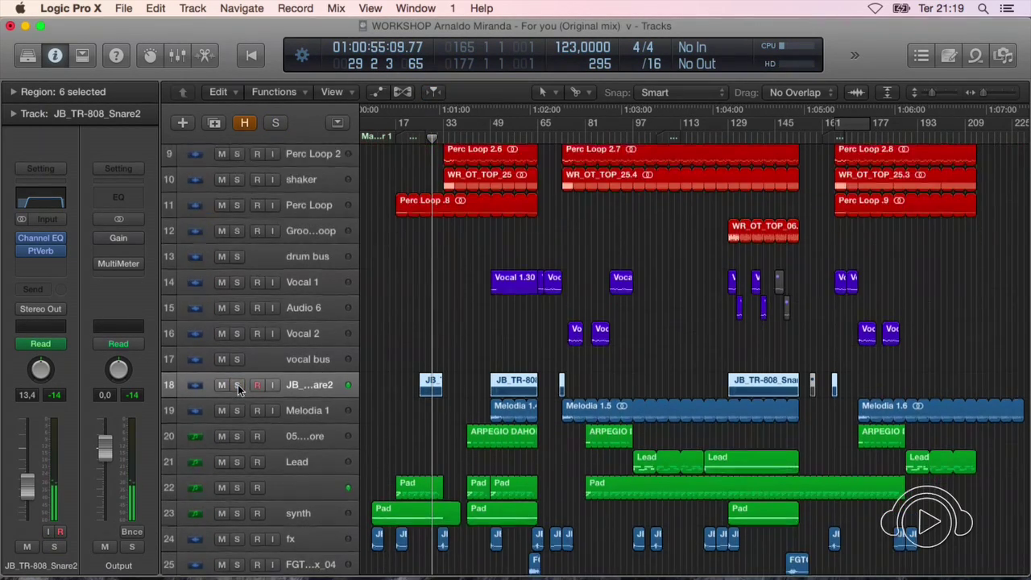
{"action": "key", "text": "super+Right"}
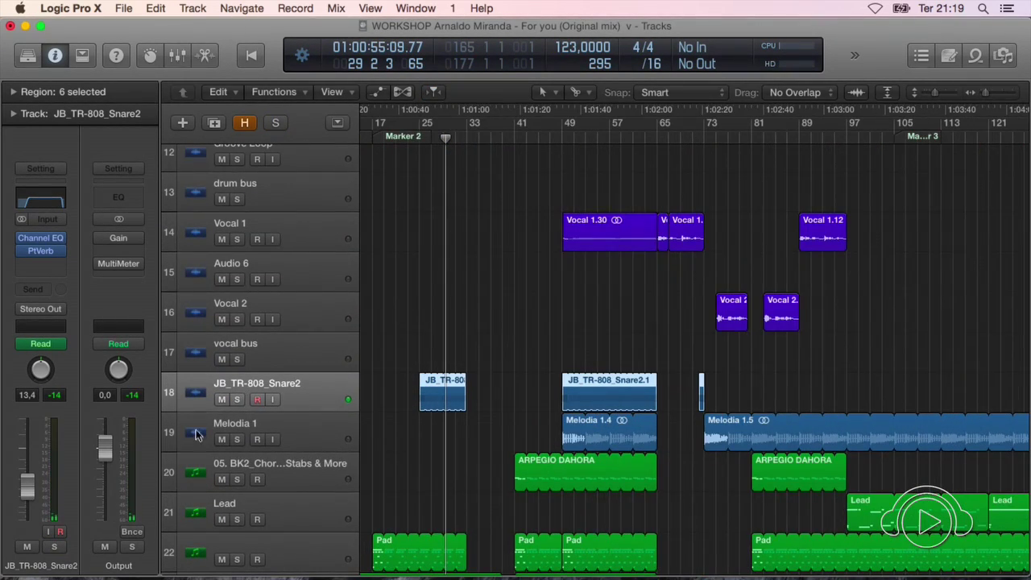
{"action": "left_click", "coordinate": [236, 439]}
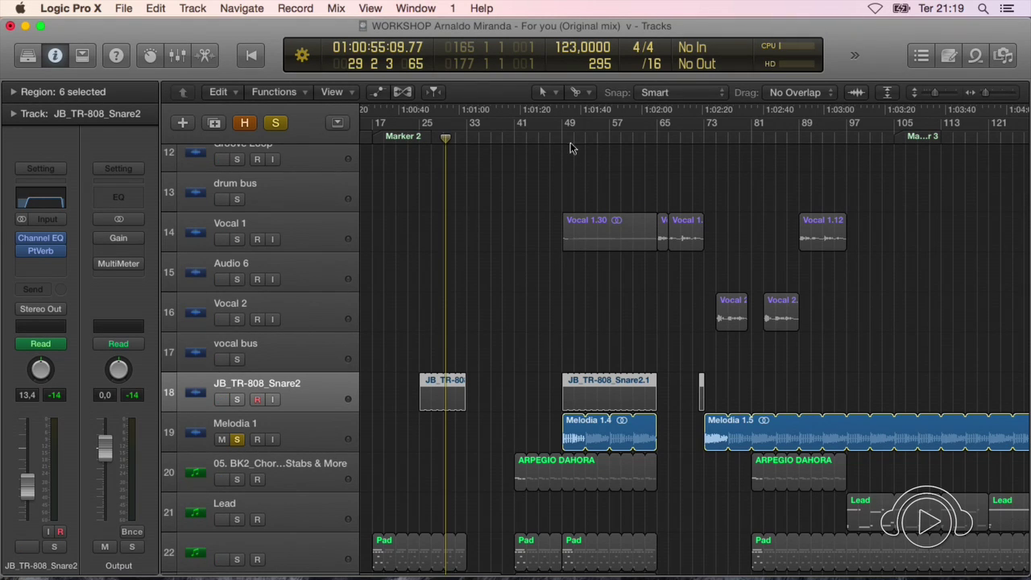
{"action": "left_click", "coordinate": [570, 187]}
{"action": "key", "text": "space"}
{"action": "left_click", "coordinate": [237, 439]}
{"action": "left_click", "coordinate": [237, 439]}
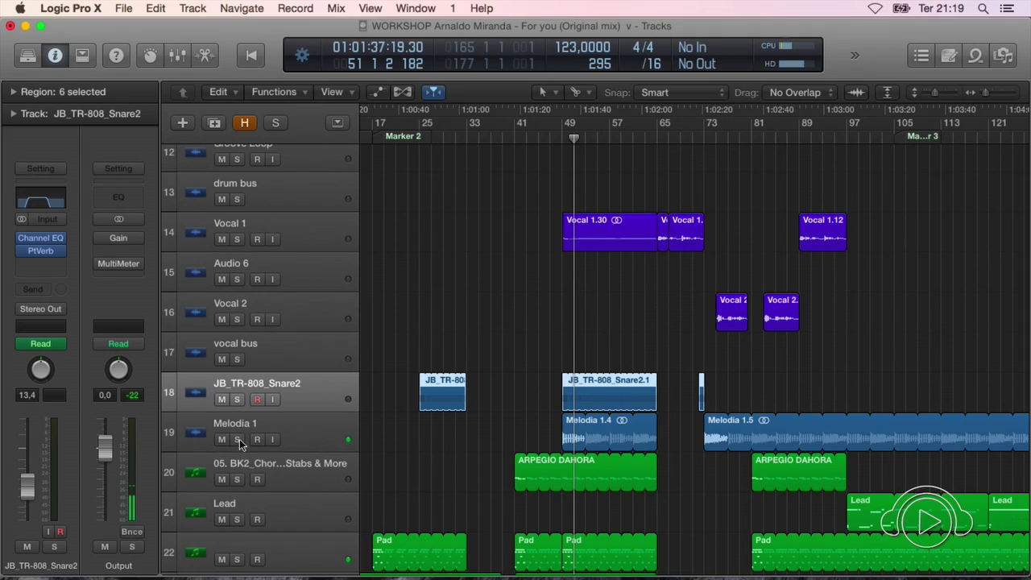
Audition the chord stabs track 20 with the ARPEGIO DAHORA regions in solo from about bar 41, ending with its solo off
{"action": "key", "text": "super+Up"}
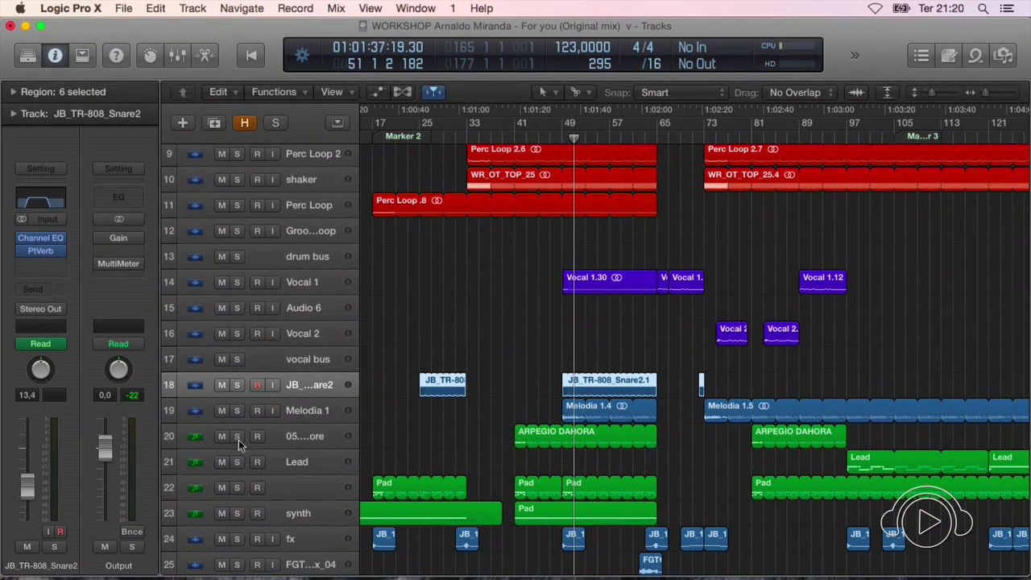
{"action": "left_click", "coordinate": [237, 438]}
{"action": "left_click", "coordinate": [518, 137]}
{"action": "key", "text": "space"}
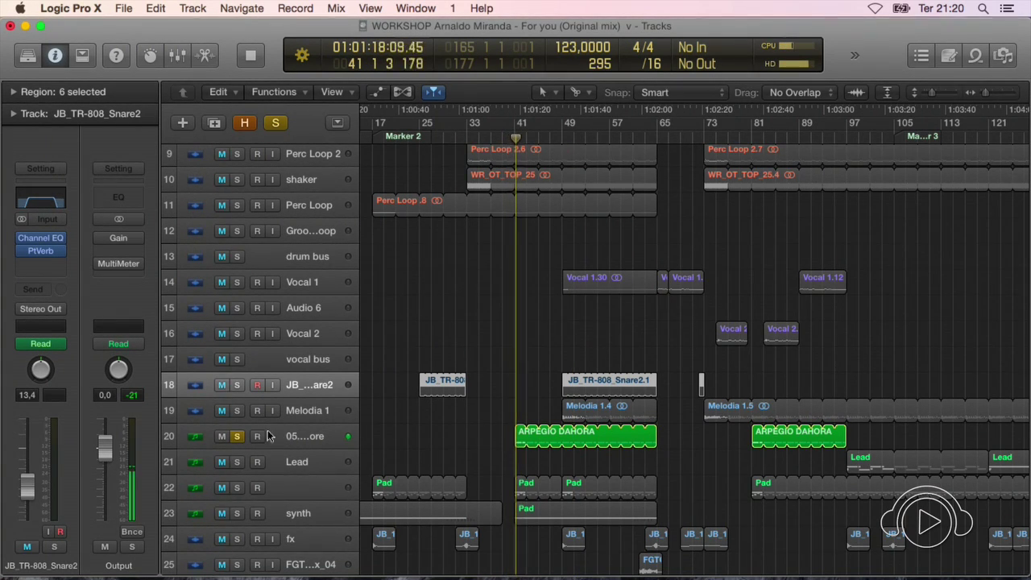
{"action": "key", "text": "space"}
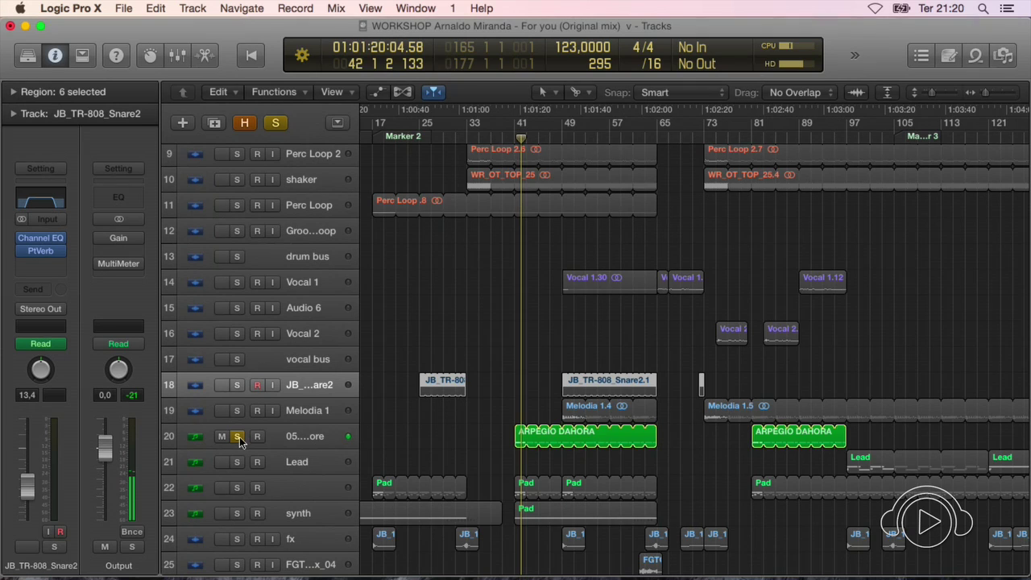
{"action": "left_click", "coordinate": [237, 437]}
Audition the unnamed track 22 with the Pad regions in solo from about bar 42, ending with its solo off
{"action": "left_click", "coordinate": [237, 488]}
{"action": "key", "text": "space"}
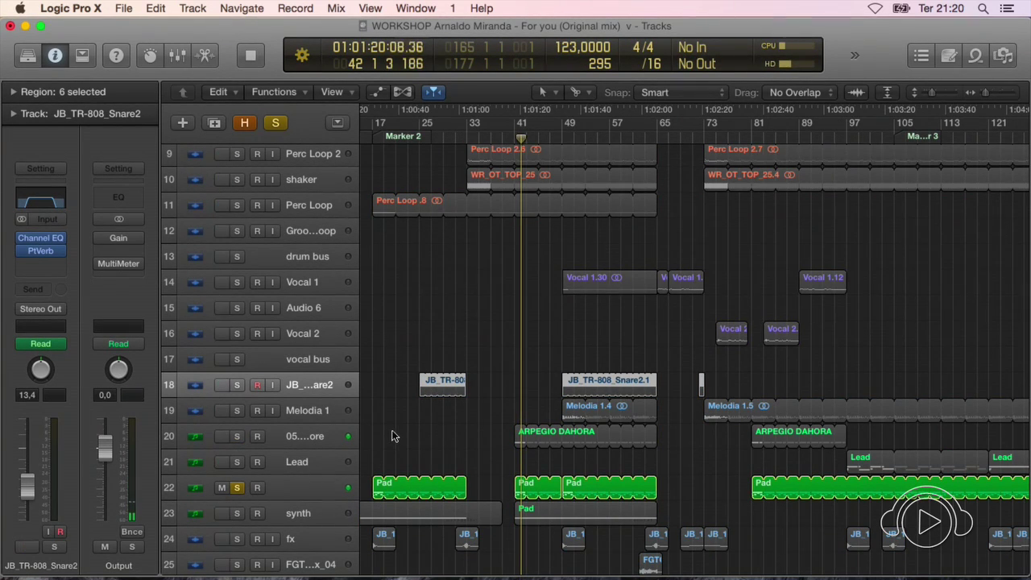
{"action": "key", "text": "space"}
{"action": "left_click", "coordinate": [242, 488]}
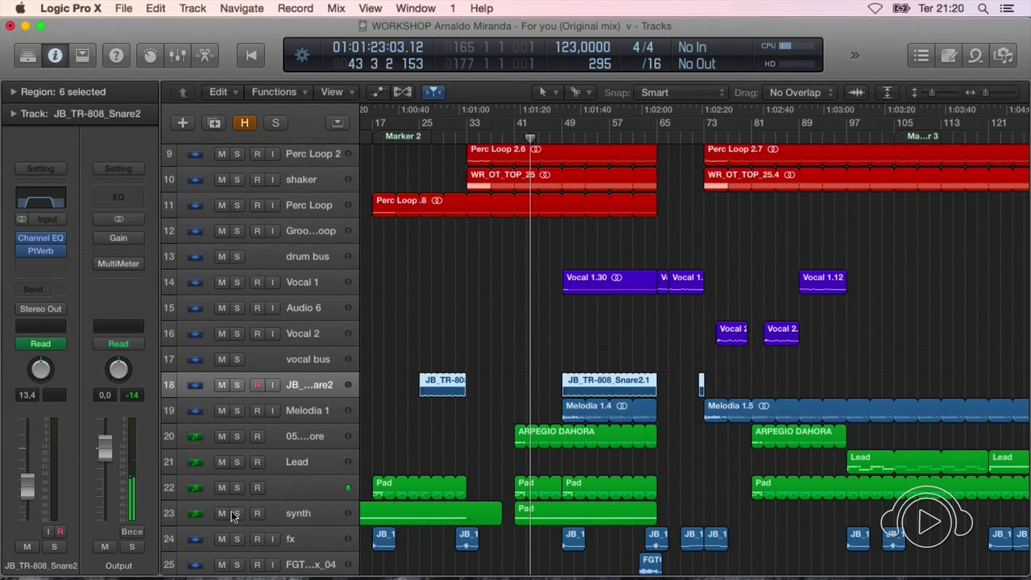
Audition the synth track's Pad regions in solo from about bar 40, ending with its solo off
{"action": "left_click", "coordinate": [237, 514]}
{"action": "left_click", "coordinate": [510, 139]}
{"action": "key", "text": "space"}
{"action": "key", "text": "super+Down"}
{"action": "key", "text": "super+Right"}
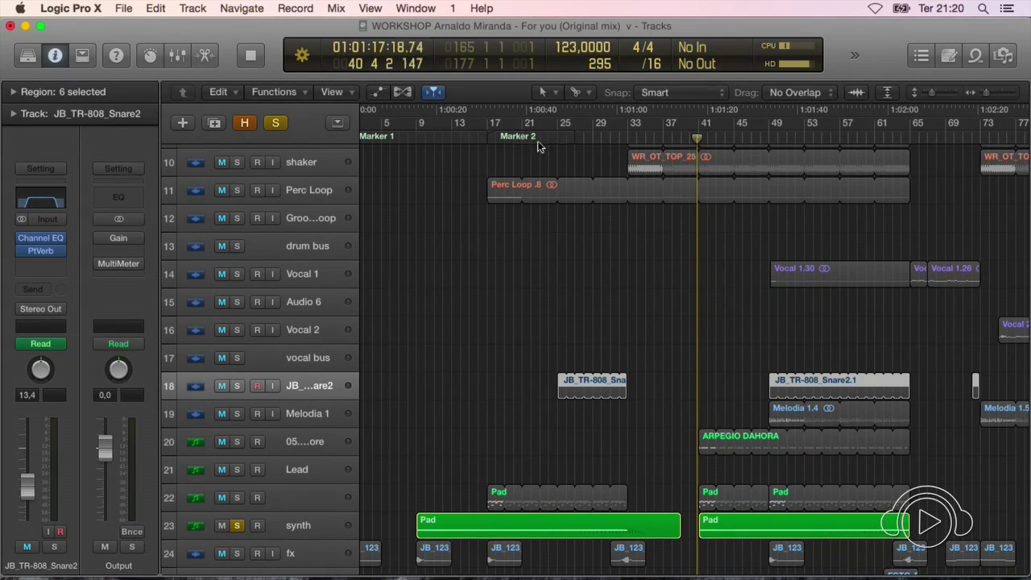
{"action": "scroll", "coordinate": [561, 154], "scroll_direction": "down", "scroll_amount": 3}
{"action": "scroll", "coordinate": [562, 156], "scroll_direction": "right", "scroll_amount": 5}
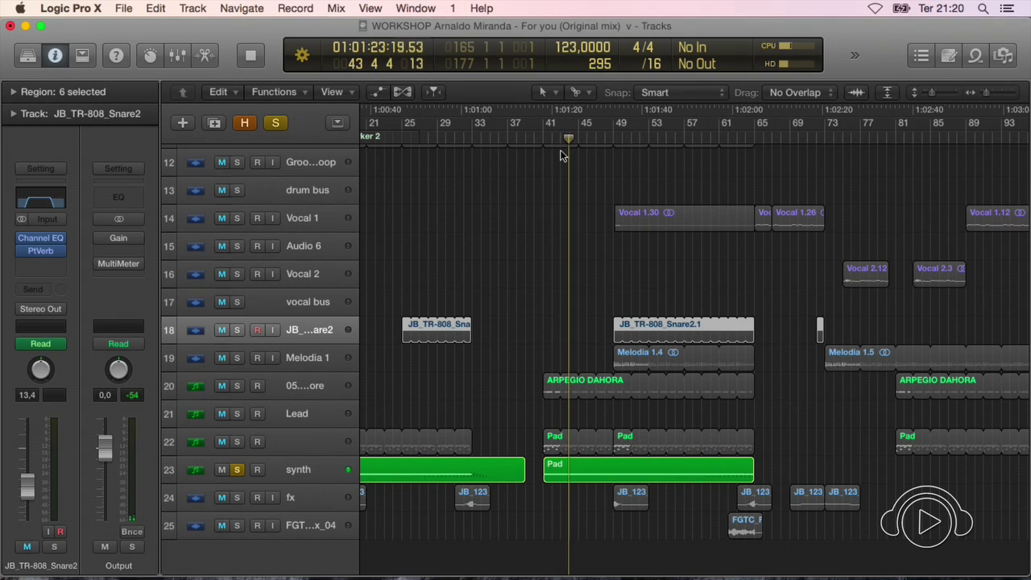
{"action": "key", "text": "space"}
{"action": "key", "text": "super+Left"}
{"action": "scroll", "coordinate": [564, 155], "scroll_direction": "down", "scroll_amount": 5}
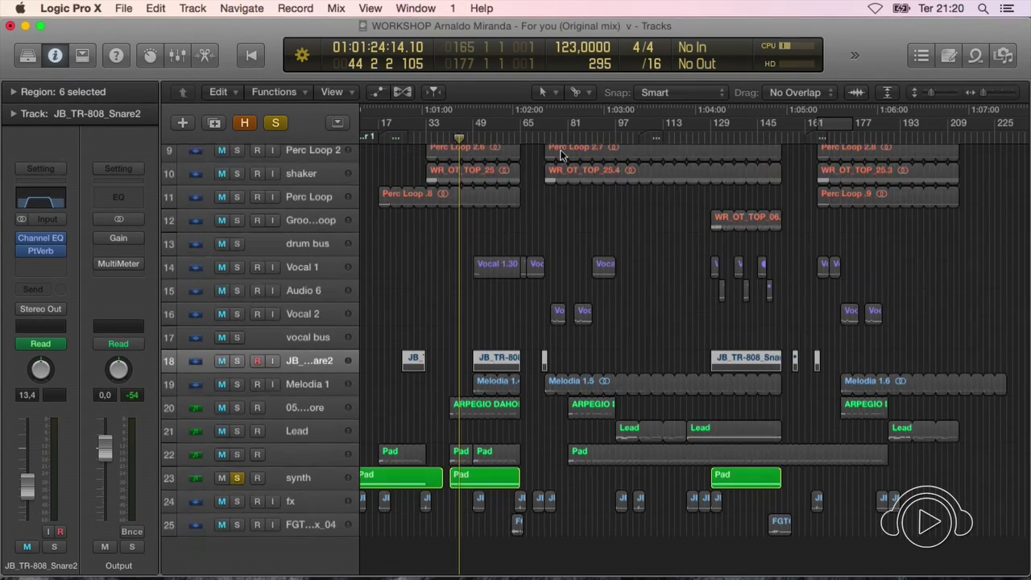
{"action": "left_click", "coordinate": [237, 478]}
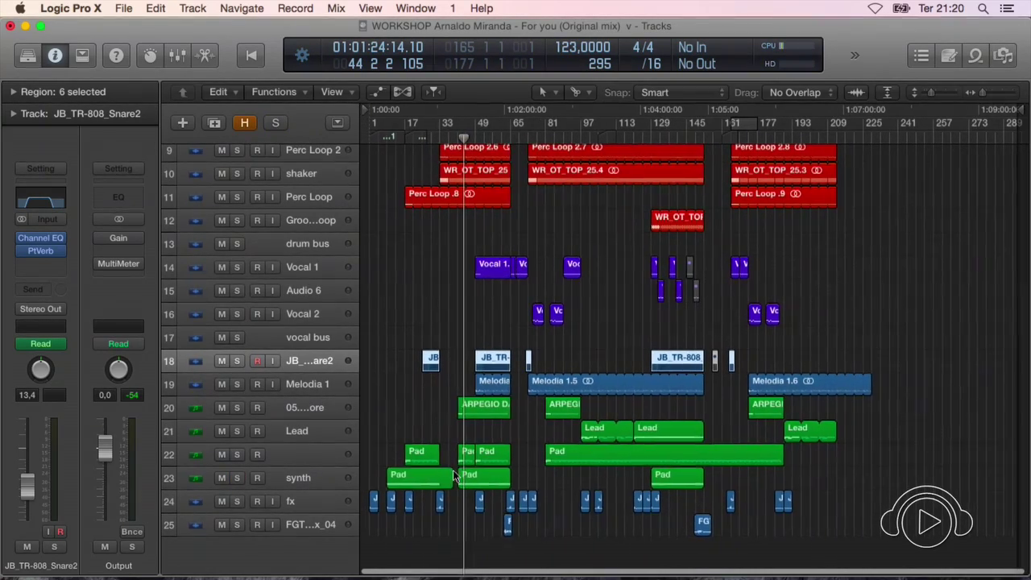
Clear the region selection and examine the full arrangement from the kick track down to the fx tracks
{"action": "scroll", "coordinate": [454, 477], "scroll_direction": "up", "scroll_amount": 6}
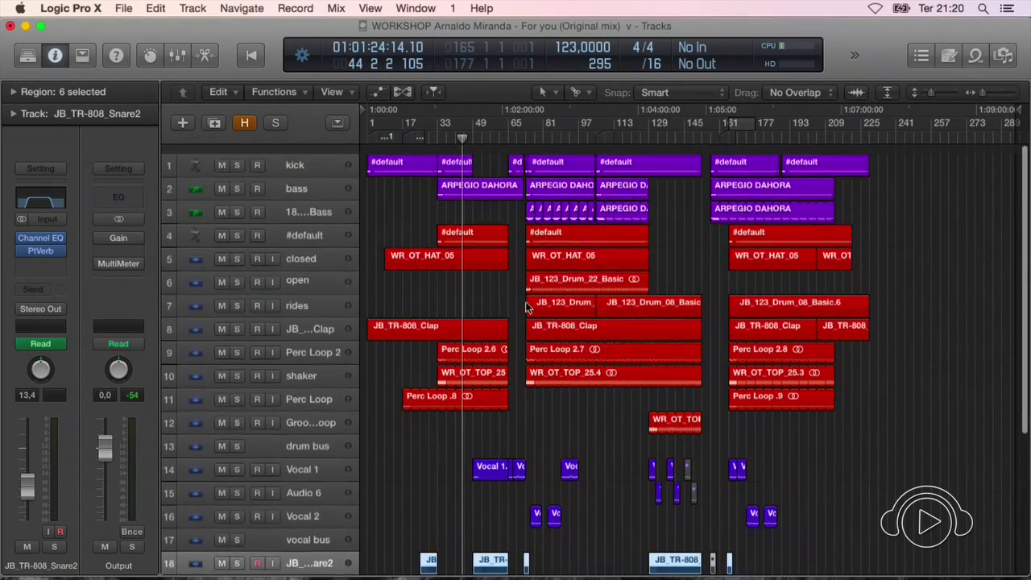
{"action": "left_click", "coordinate": [495, 270]}
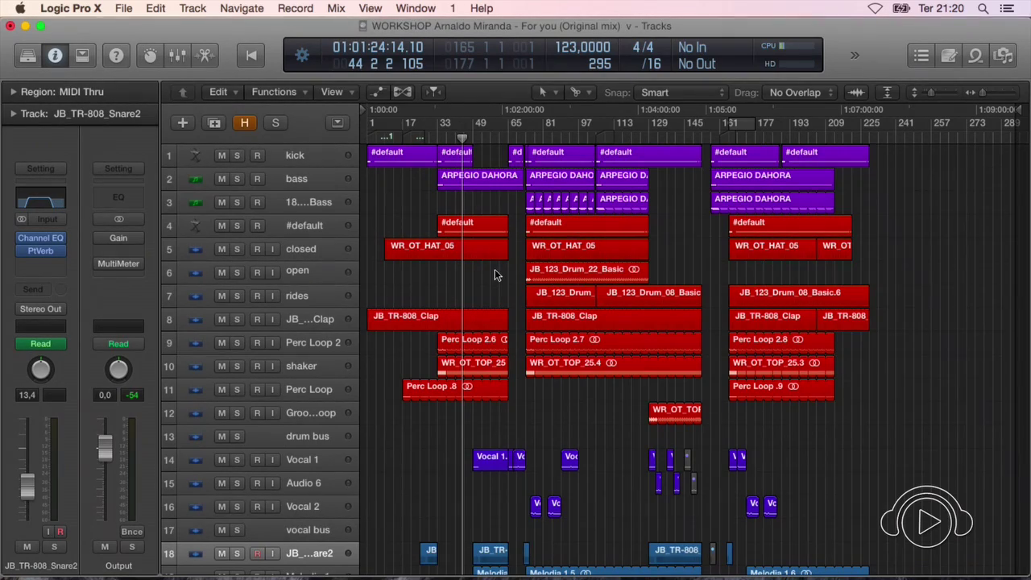
{"action": "key", "text": "z"}
{"action": "scroll", "coordinate": [575, 337], "scroll_direction": "up", "scroll_amount": 2}
{"action": "key", "text": "super+Down"}
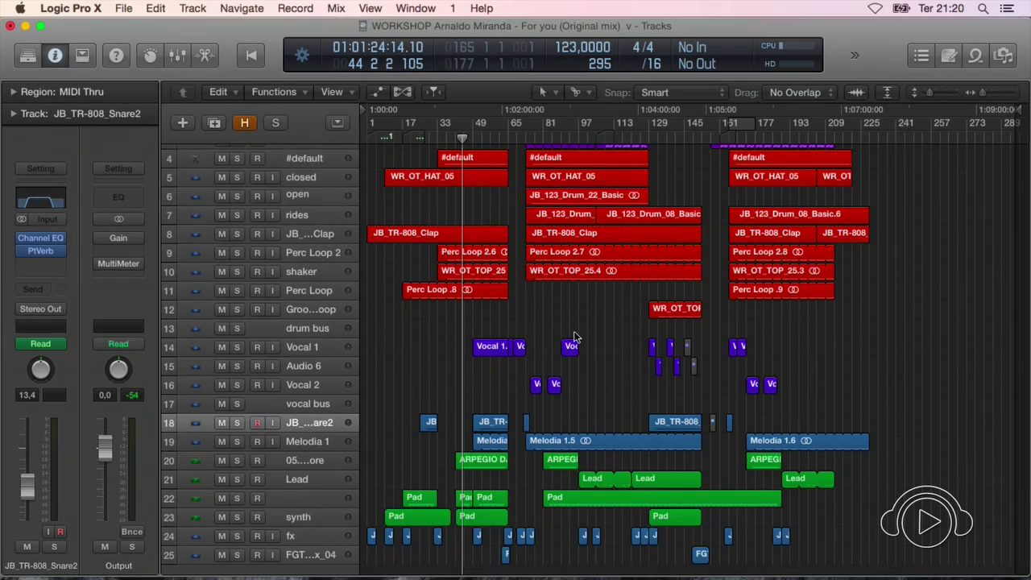
{"action": "key", "text": "super+Down"}
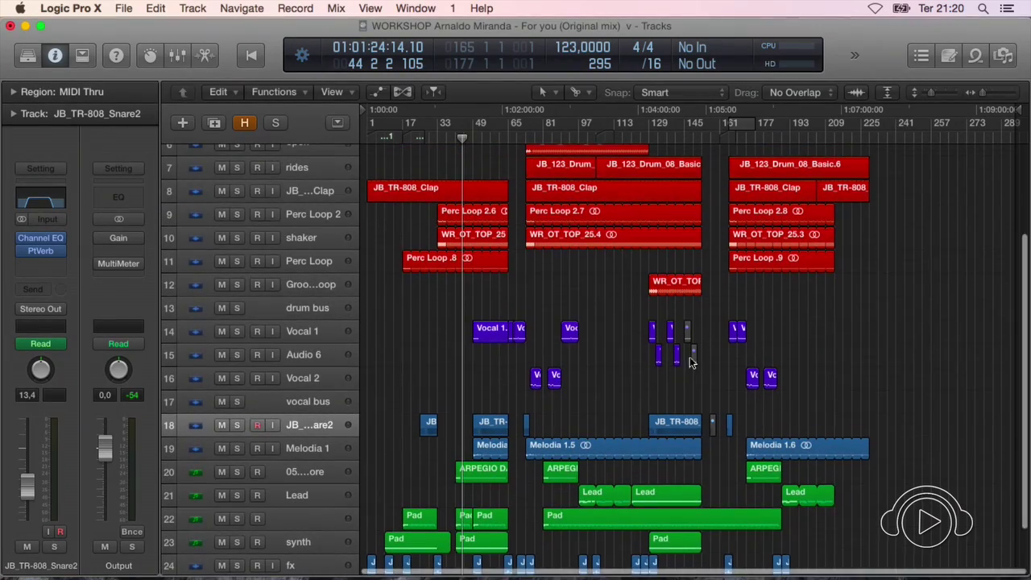
Solo the kick track and play its regions from about bar 33
{"action": "scroll", "coordinate": [690, 363], "scroll_direction": "up", "scroll_amount": 5}
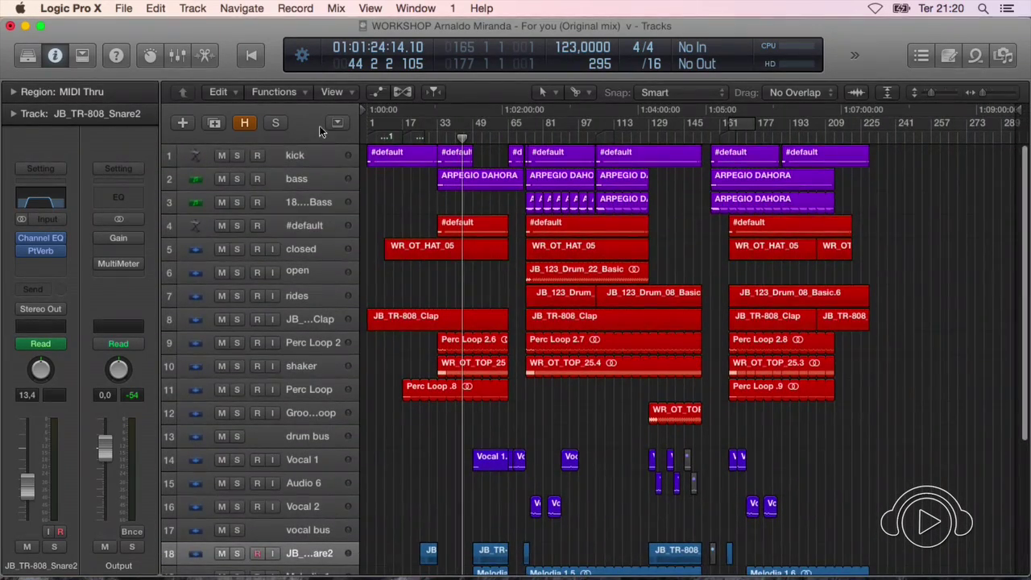
{"action": "left_click", "coordinate": [295, 157]}
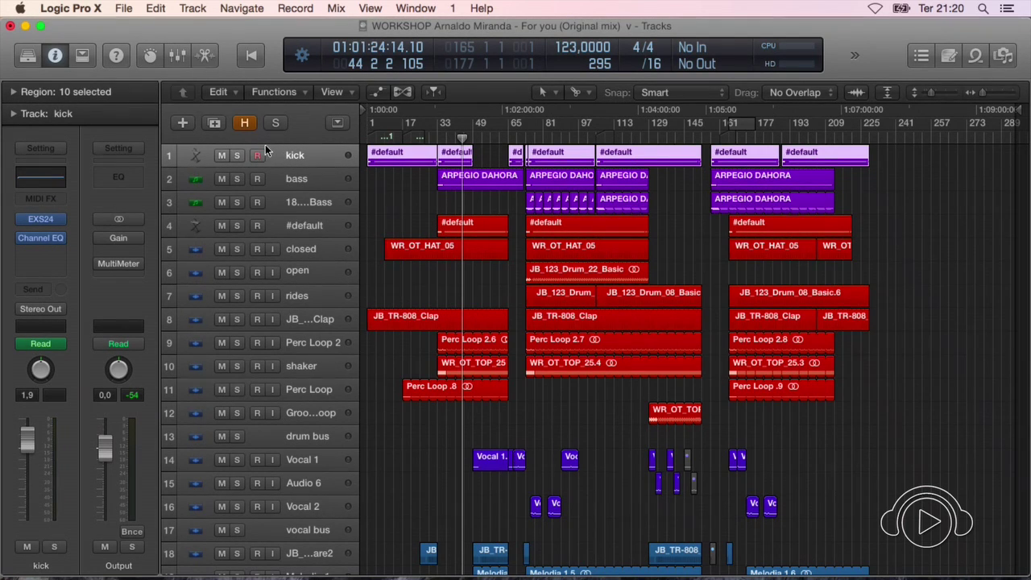
{"action": "left_click", "coordinate": [239, 154]}
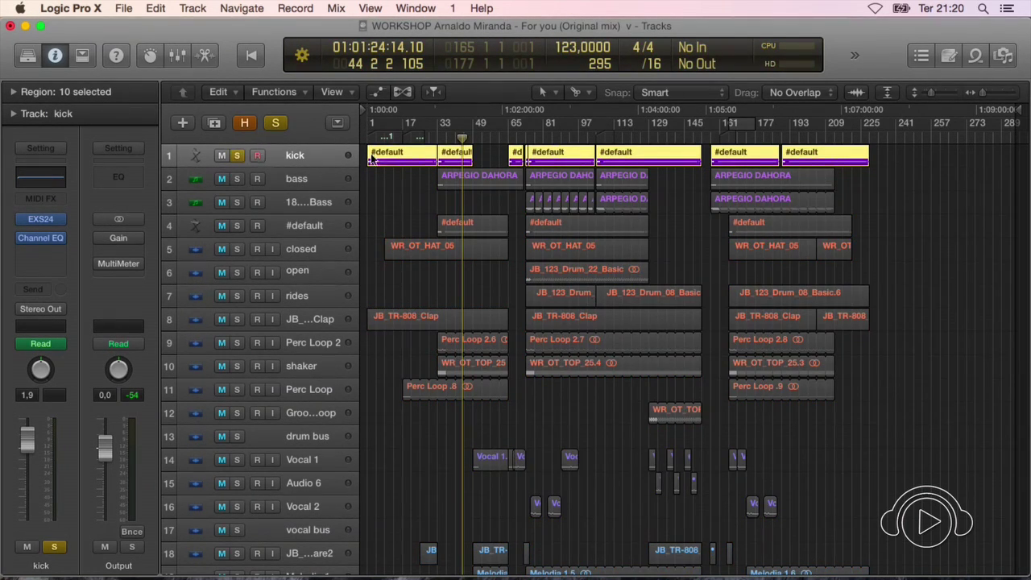
{"action": "left_click", "coordinate": [439, 139]}
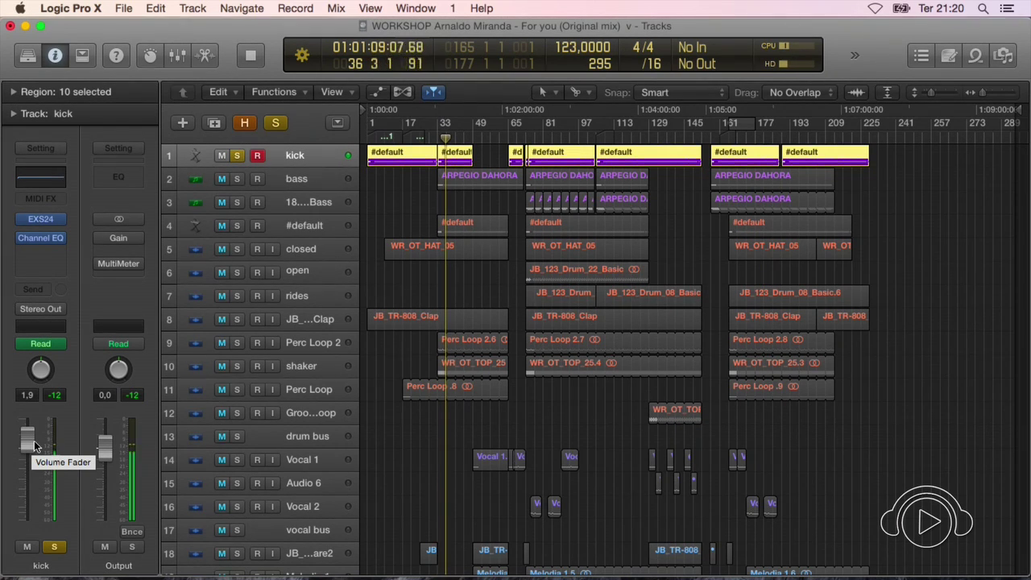
Raise the kick track's volume to 3.3 dB while it plays in solo
{"action": "left_click_drag", "start_coordinate": [34, 446], "coordinate": [35, 435]}
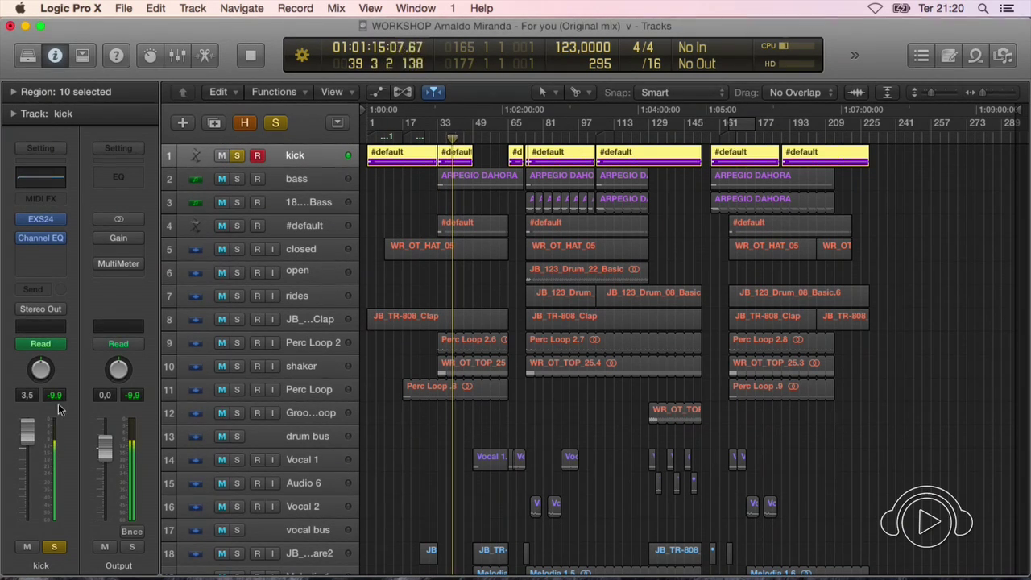
{"action": "left_click_drag", "start_coordinate": [33, 433], "coordinate": [34, 436]}
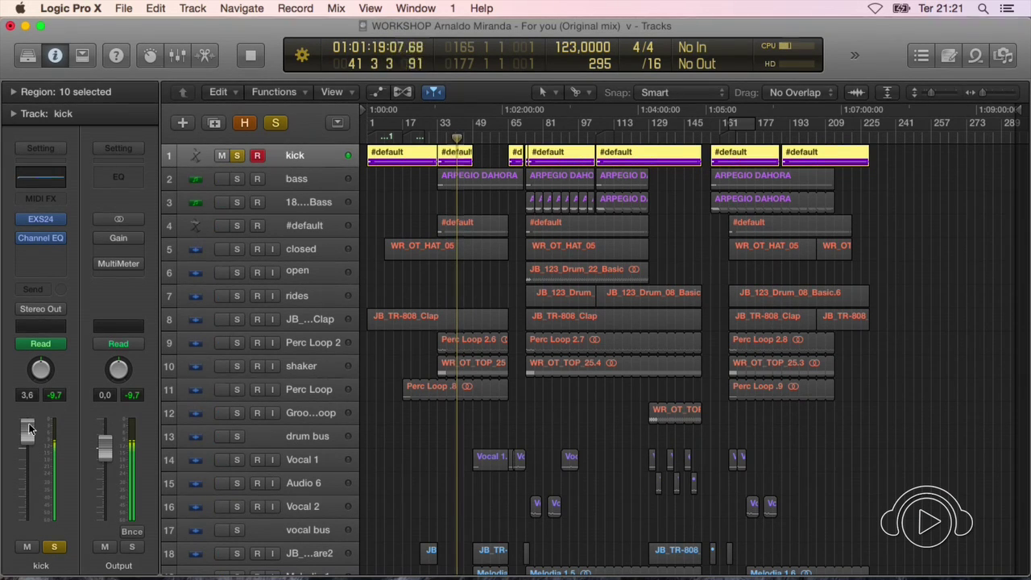
{"action": "left_click_drag", "start_coordinate": [26, 432], "coordinate": [25, 436]}
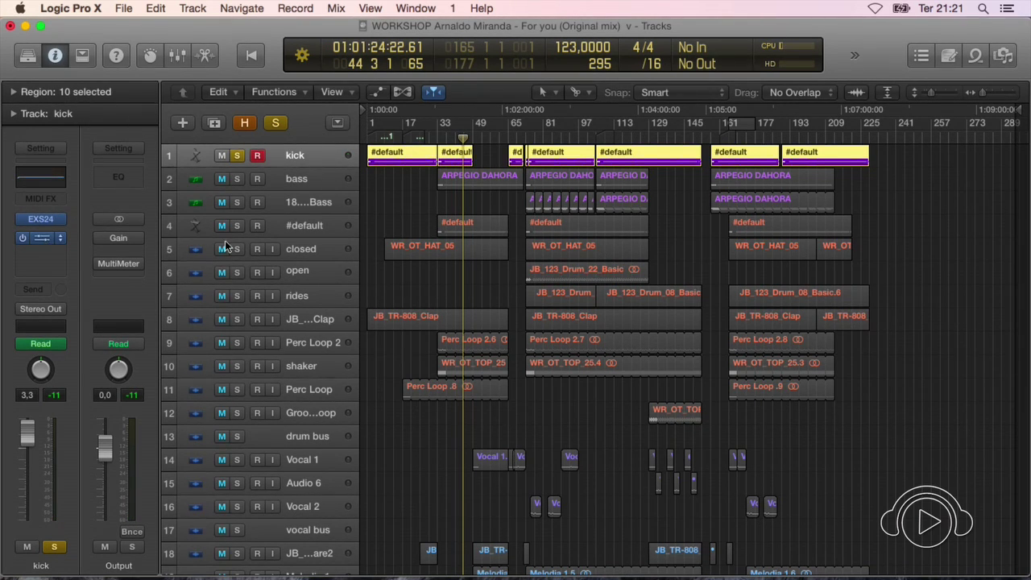
Examine the Channel EQ curve on the kick track, ending with its solo off
{"action": "left_click", "coordinate": [41, 238]}
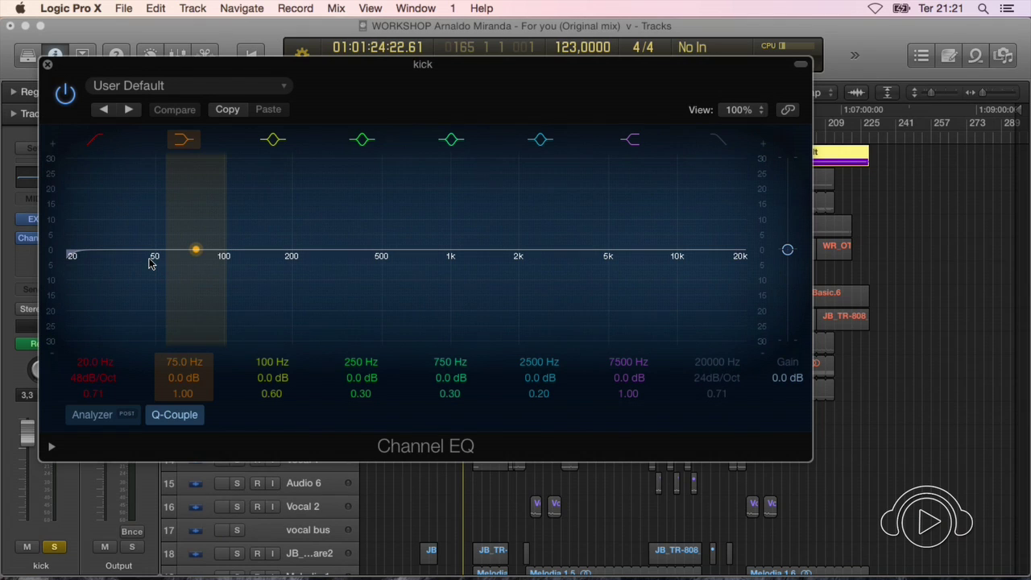
{"action": "left_click", "coordinate": [49, 65]}
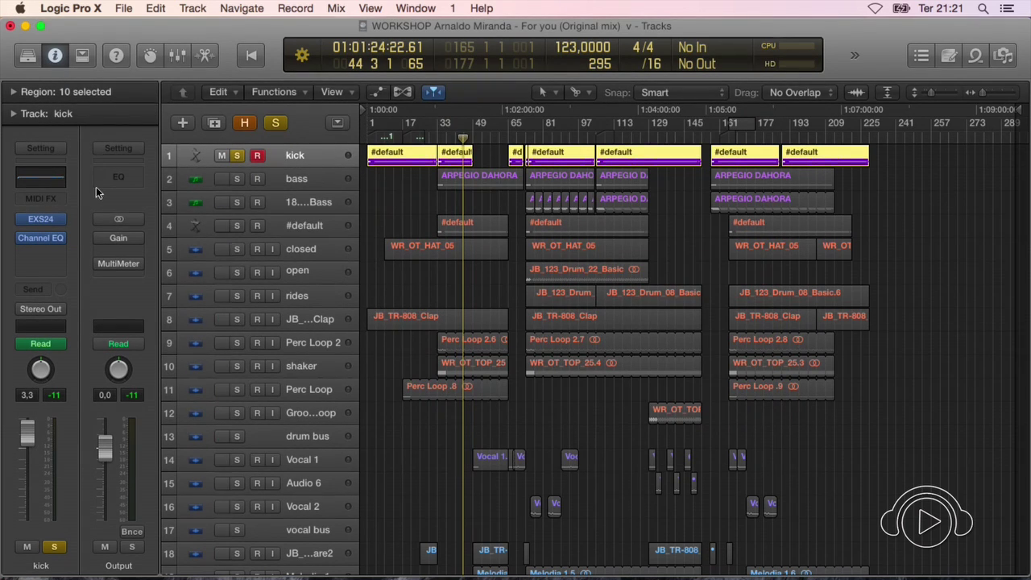
{"action": "key", "text": "super+Right"}
{"action": "key", "text": "super+Right"}
{"action": "key", "text": "super+Left"}
{"action": "key", "text": "super+Left"}
{"action": "key", "text": "super+Left"}
{"action": "left_click", "coordinate": [238, 157]}
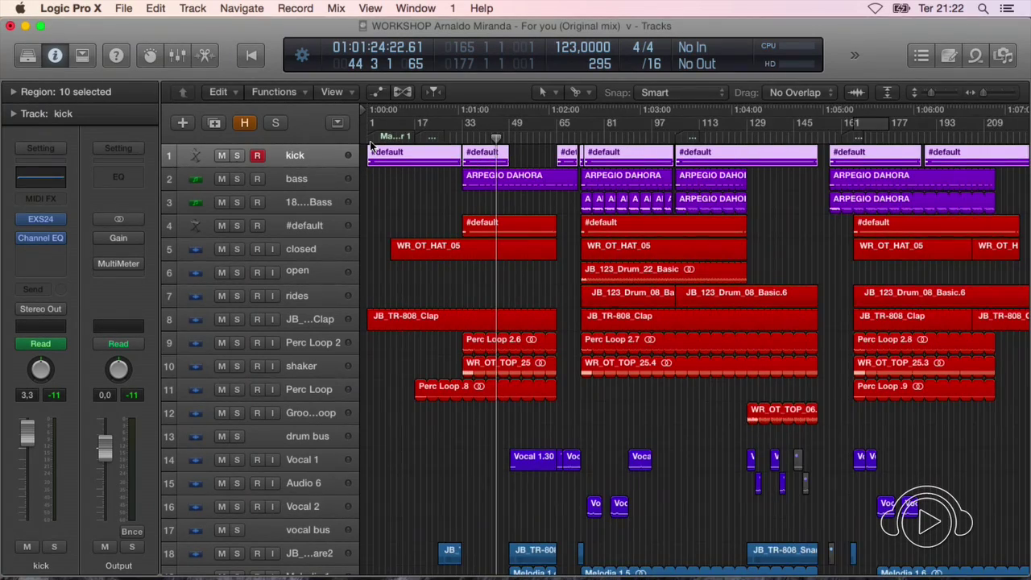
Solo the bass track and play its ARPEGIO DAHORA regions from about bar 32
{"action": "left_click", "coordinate": [285, 179]}
{"action": "key", "text": "z"}
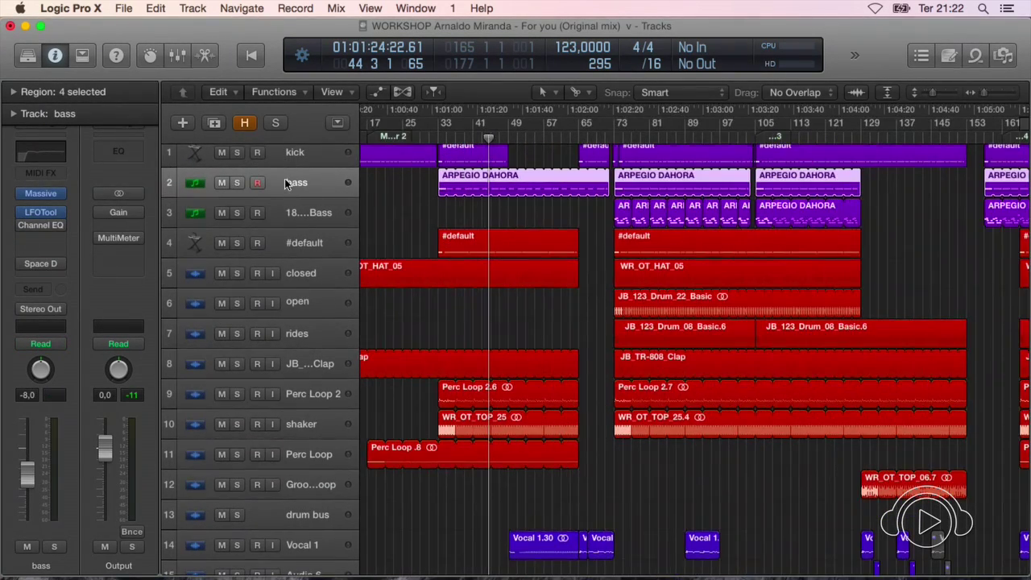
{"action": "left_click", "coordinate": [239, 183]}
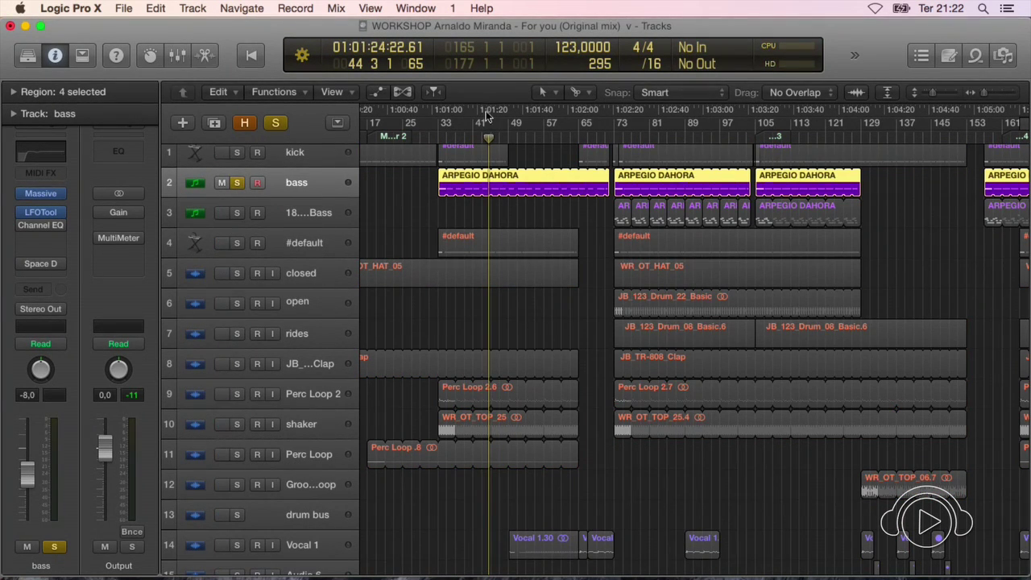
{"action": "double_click", "coordinate": [433, 134]}
{"action": "key", "text": "super+Down"}
{"action": "key", "text": "super+Down"}
{"action": "key", "text": "super+Down"}
{"action": "key", "text": "super+Down"}
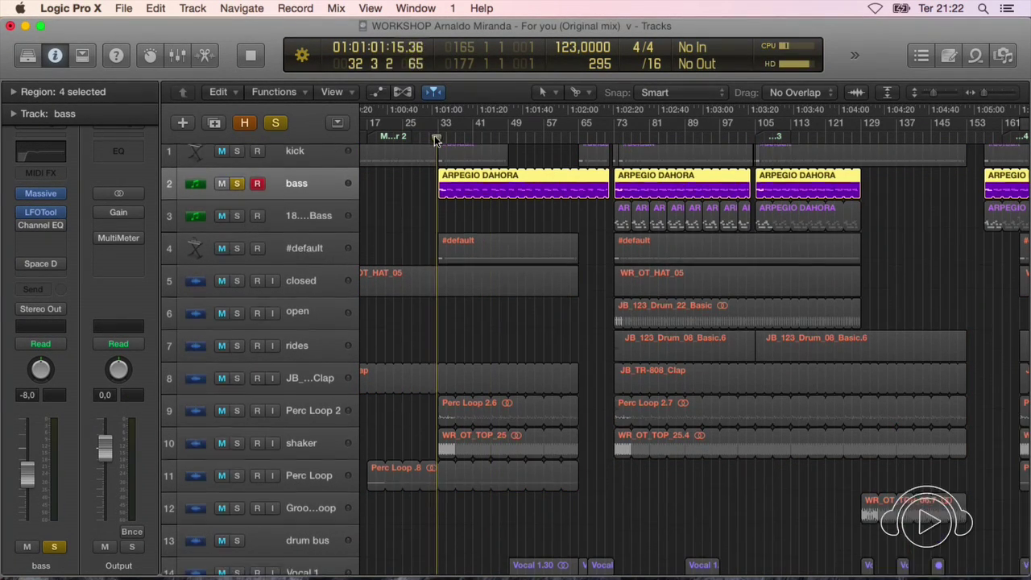
Set a cycle range from bar 33 to bar 37 to loop the start of the bass part
{"action": "key", "text": "super+Right"}
{"action": "key", "text": "super+Right"}
{"action": "key", "text": "super+Right"}
{"action": "key", "text": "super+Right"}
{"action": "scroll", "coordinate": [437, 142], "scroll_direction": "right", "scroll_amount": 3}
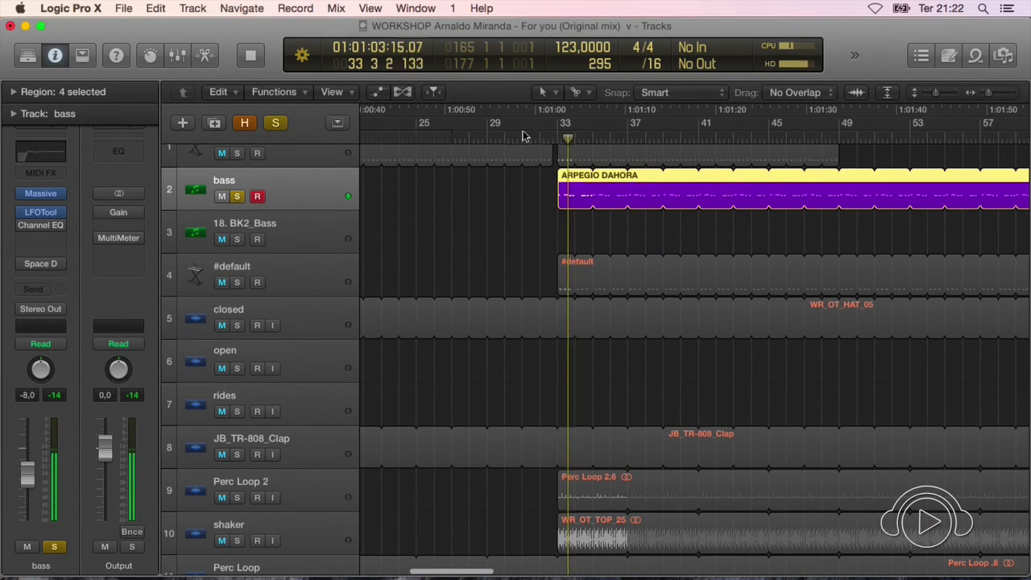
{"action": "left_click_drag", "start_coordinate": [561, 129], "coordinate": [627, 130]}
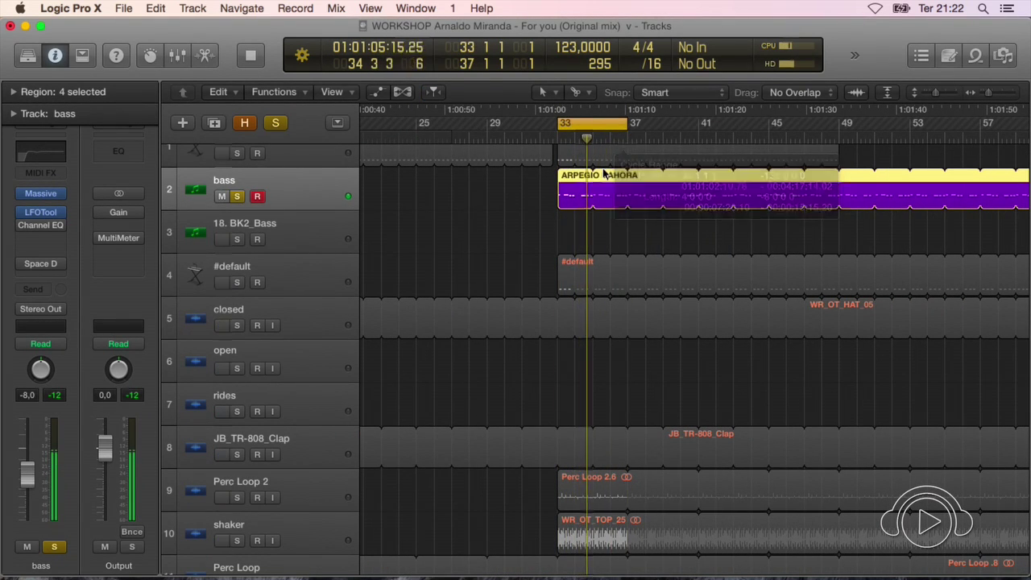
Examine the bass region's notes from bar 33 in the Piano Roll while the loop plays, ending with the editor closed
{"action": "double_click", "coordinate": [583, 199]}
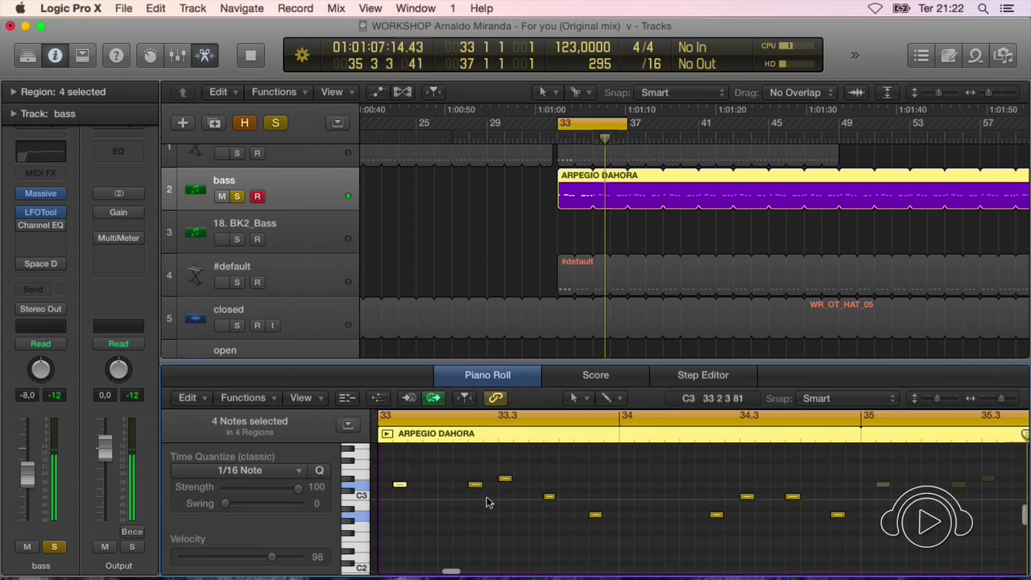
{"action": "scroll", "coordinate": [524, 505], "scroll_direction": "left", "scroll_amount": 3}
{"action": "scroll", "coordinate": [524, 505], "scroll_direction": "up", "scroll_amount": 2}
{"action": "scroll", "coordinate": [523, 504], "scroll_direction": "down", "scroll_amount": 3}
{"action": "scroll", "coordinate": [523, 504], "scroll_direction": "up", "scroll_amount": 2}
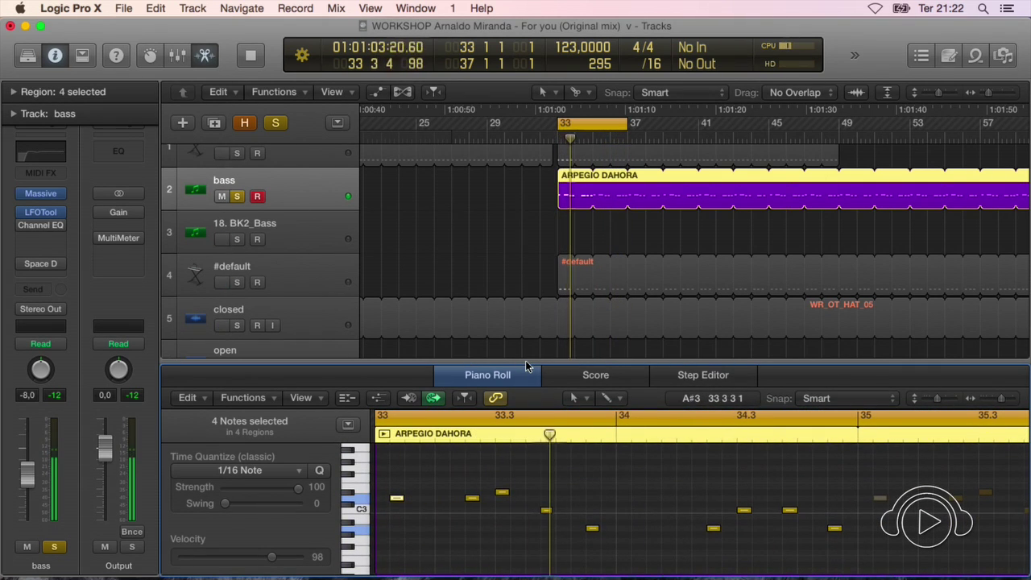
{"action": "key", "text": "p"}
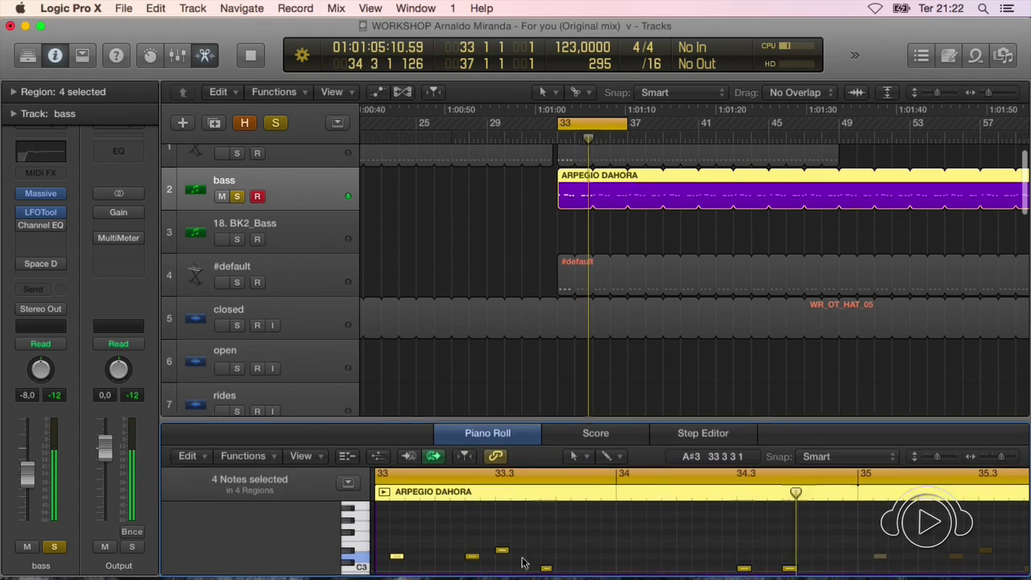
{"action": "scroll", "coordinate": [492, 360], "scroll_direction": "up", "scroll_amount": 1}
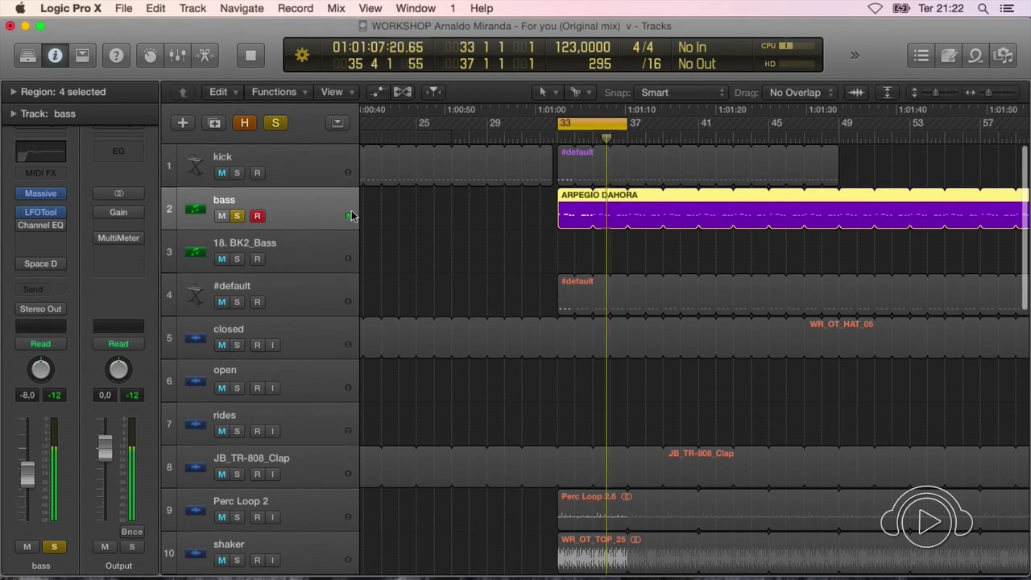
Set the bass track's volume to -8.2 dB while the loop plays
{"action": "key", "text": "space"}
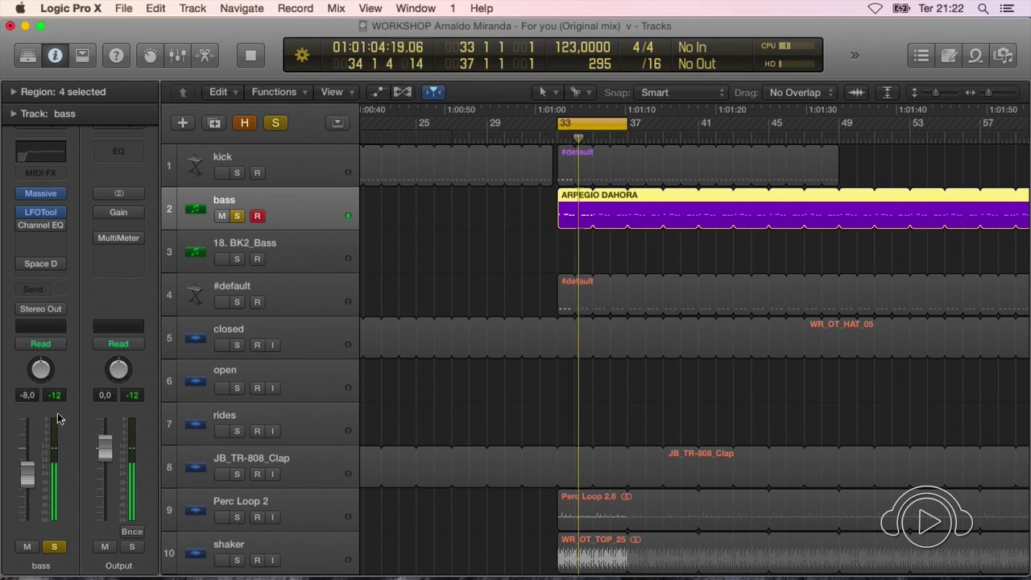
{"action": "left_click_drag", "start_coordinate": [29, 478], "coordinate": [29, 480]}
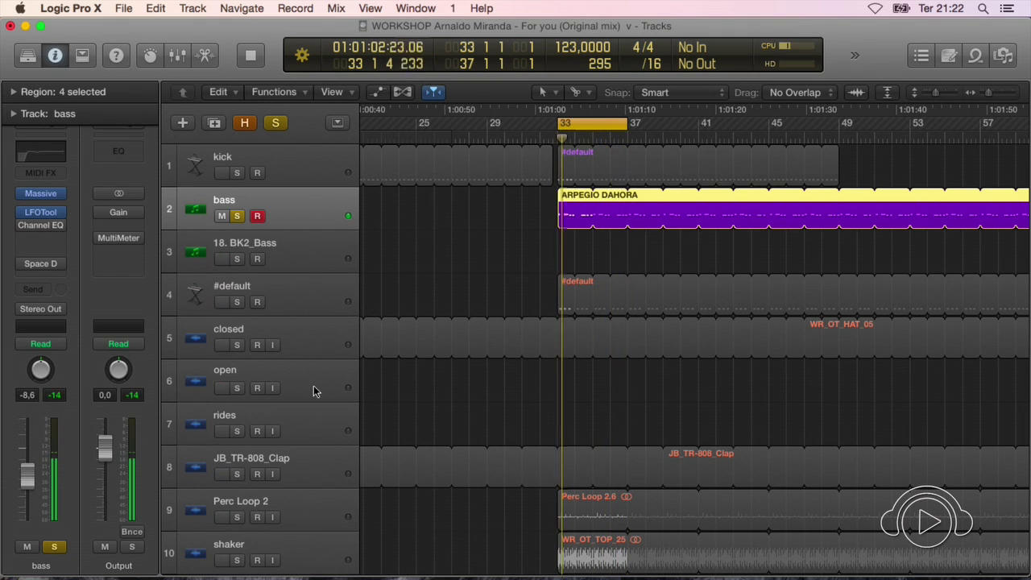
{"action": "left_click_drag", "start_coordinate": [29, 482], "coordinate": [29, 475]}
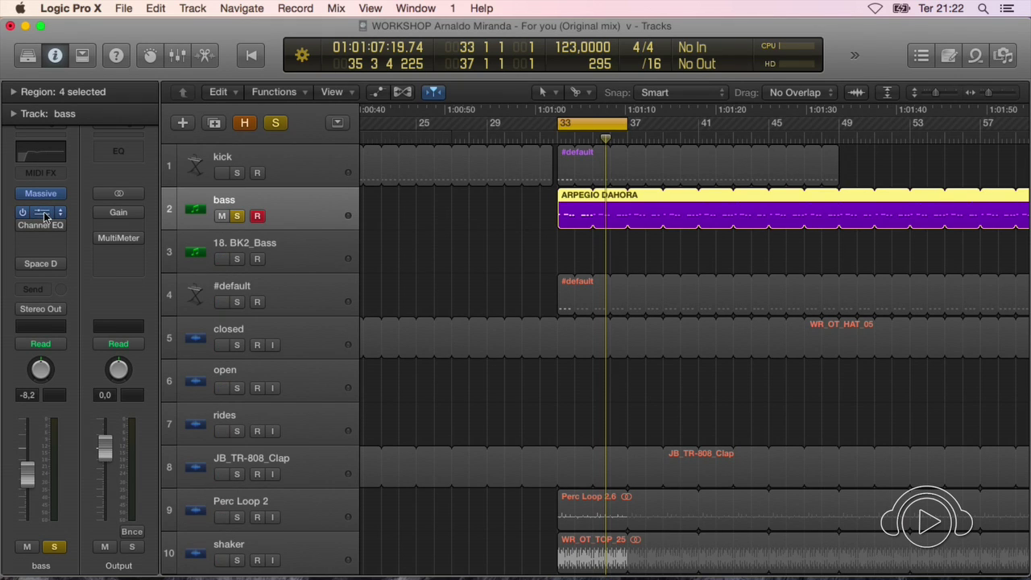
Examine the LFOTool volume curve on the bass track, ending with the plug-in window closed
{"action": "left_click", "coordinate": [45, 216]}
{"action": "left_click_drag", "start_coordinate": [301, 73], "coordinate": [516, 116]}
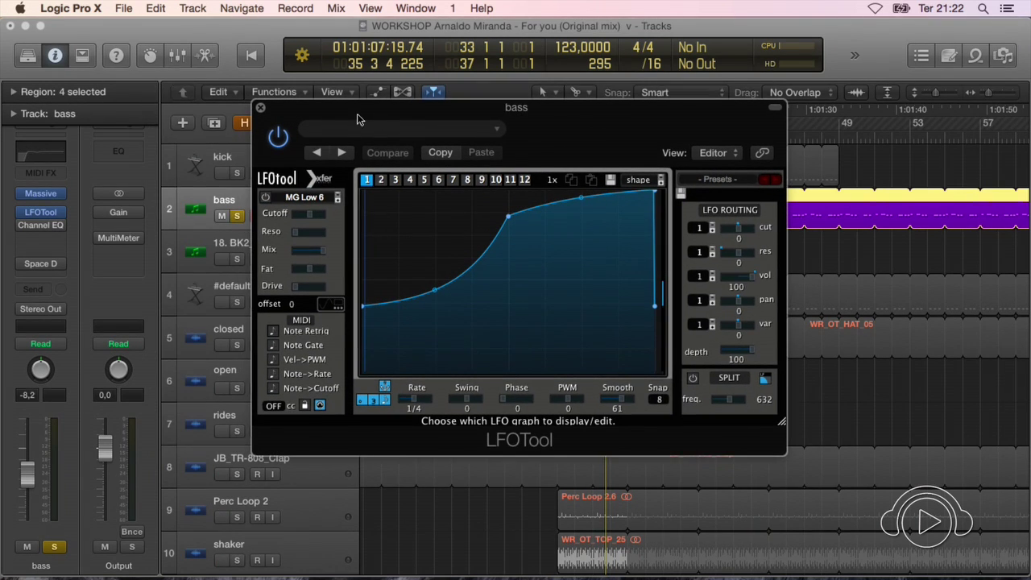
{"action": "left_click", "coordinate": [260, 108]}
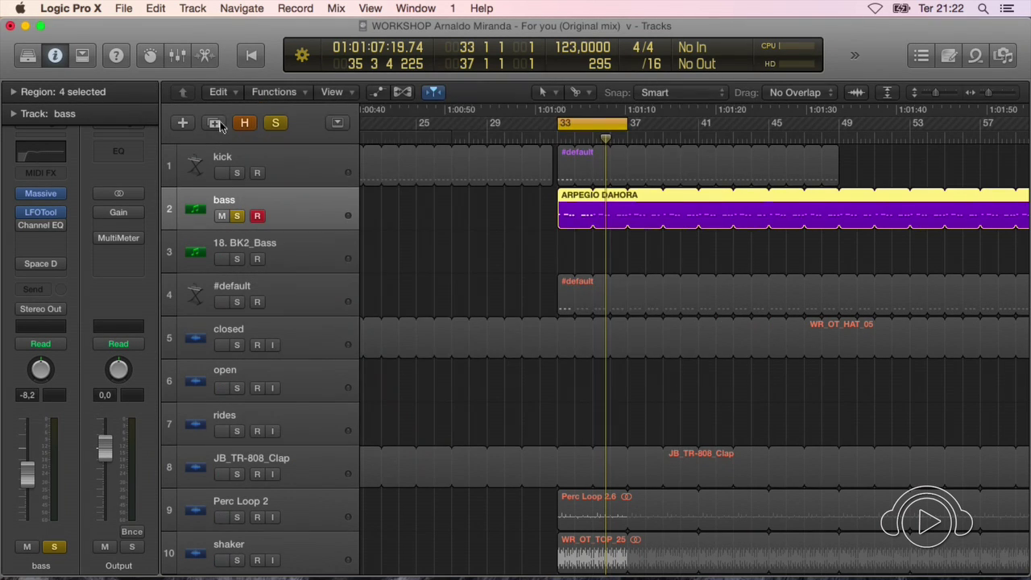
Remove LFOTool from the bass track and insert a fresh instance of it in the same effect slot
{"action": "left_click", "coordinate": [63, 214]}
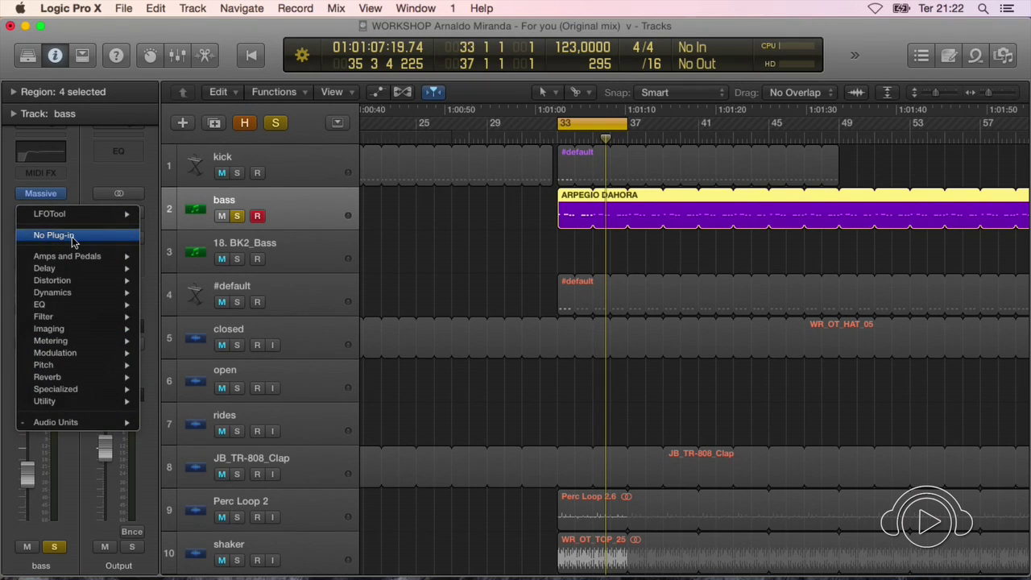
{"action": "left_click", "coordinate": [73, 236]}
{"action": "left_click", "coordinate": [61, 214]}
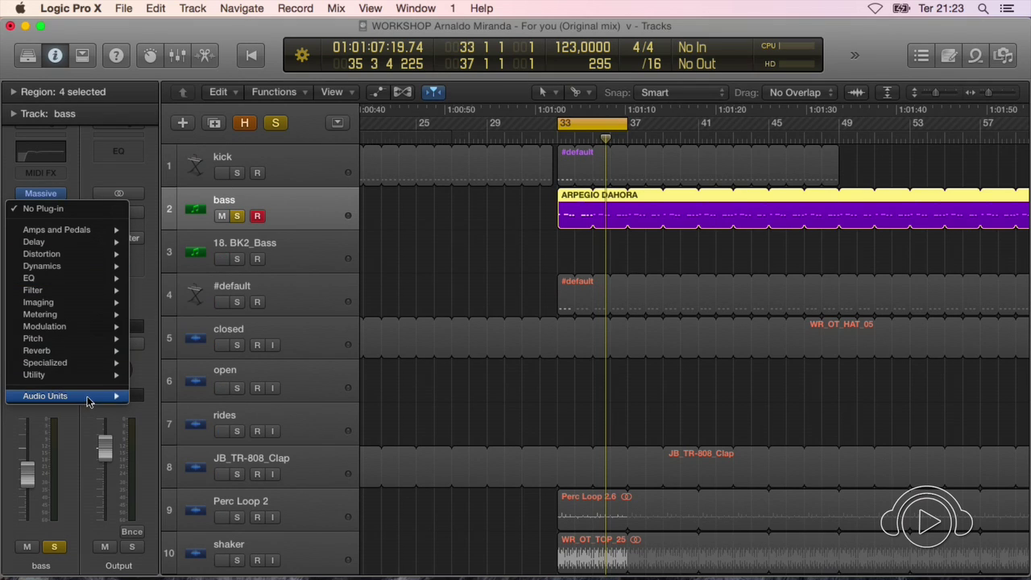
{"action": "mouse_move", "coordinate": [88, 399]}
{"action": "mouse_move", "coordinate": [201, 444]}
{"action": "mouse_move", "coordinate": [272, 448]}
{"action": "left_click", "coordinate": [363, 445]}
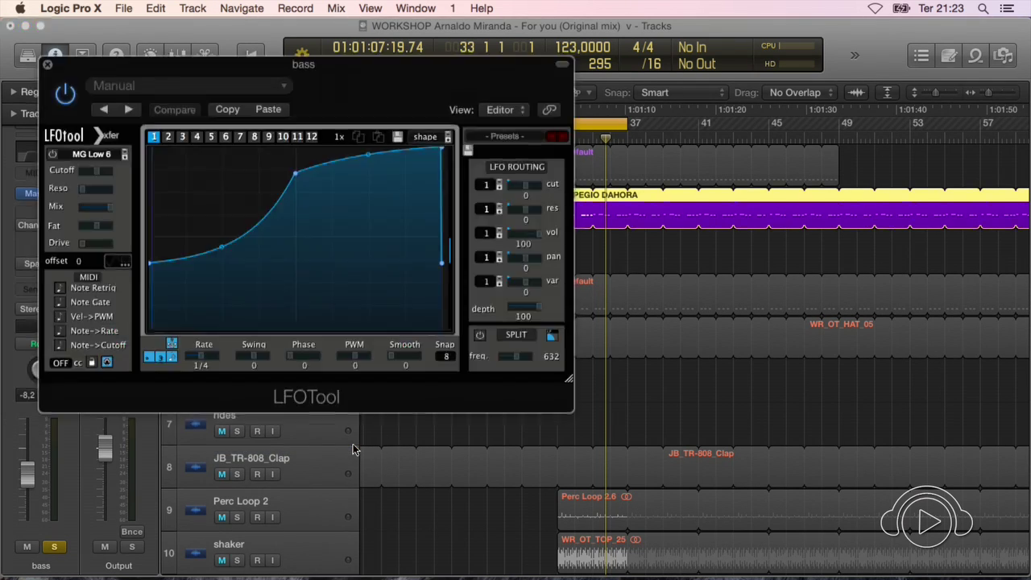
Play the loop and flatten LFO graph 1 by raising its start and middle points to full level
{"action": "left_click_drag", "start_coordinate": [286, 71], "coordinate": [409, 72]}
{"action": "key", "text": "space"}
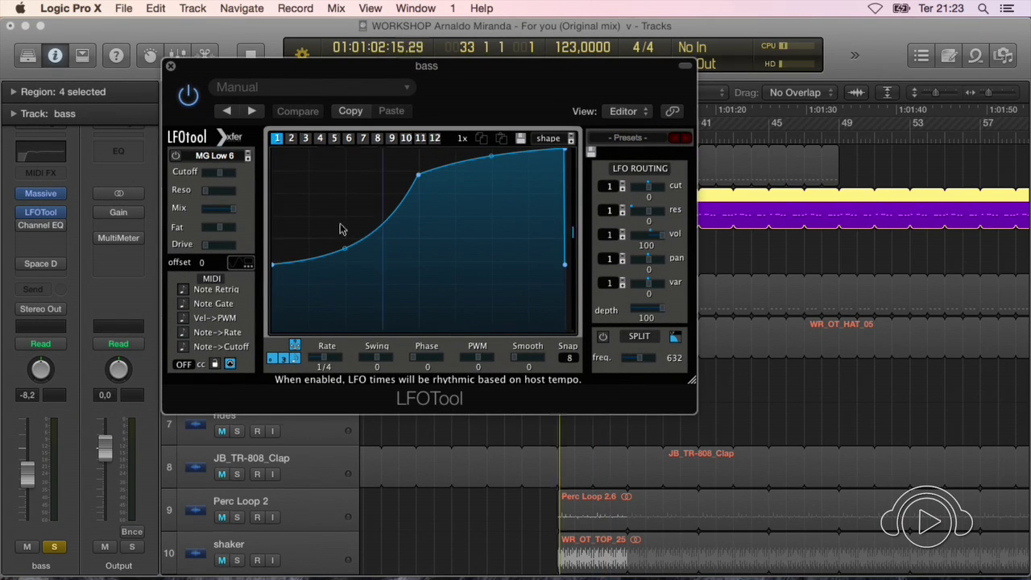
{"action": "left_click_drag", "start_coordinate": [276, 266], "coordinate": [271, 177]}
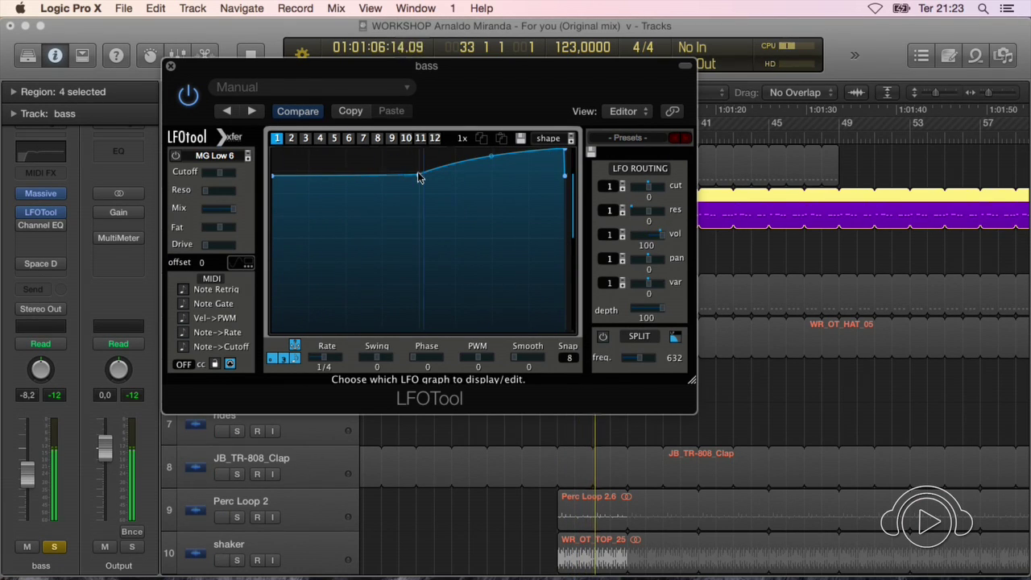
{"action": "left_click_drag", "start_coordinate": [418, 175], "coordinate": [419, 138]}
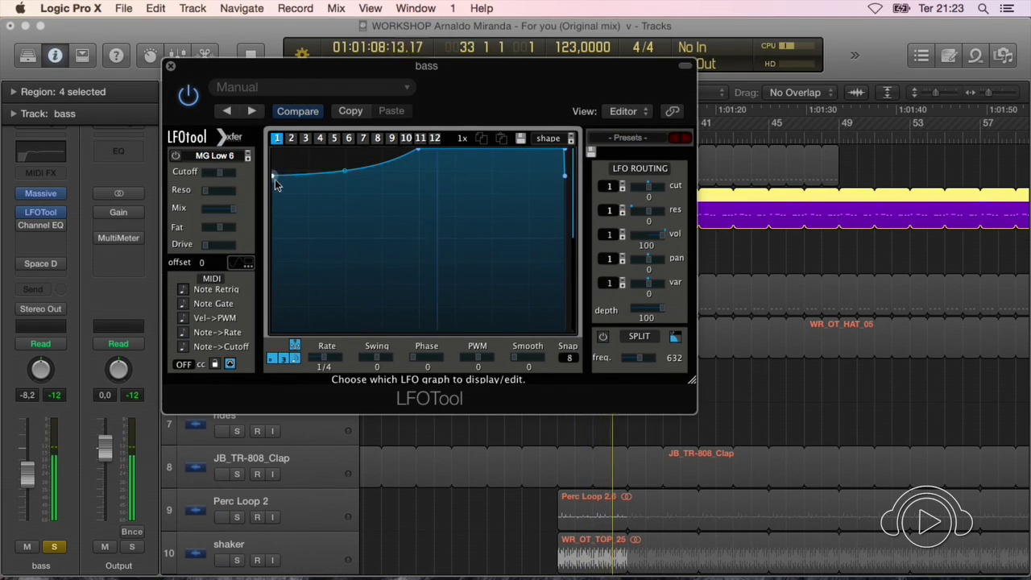
{"action": "left_click_drag", "start_coordinate": [273, 177], "coordinate": [272, 147]}
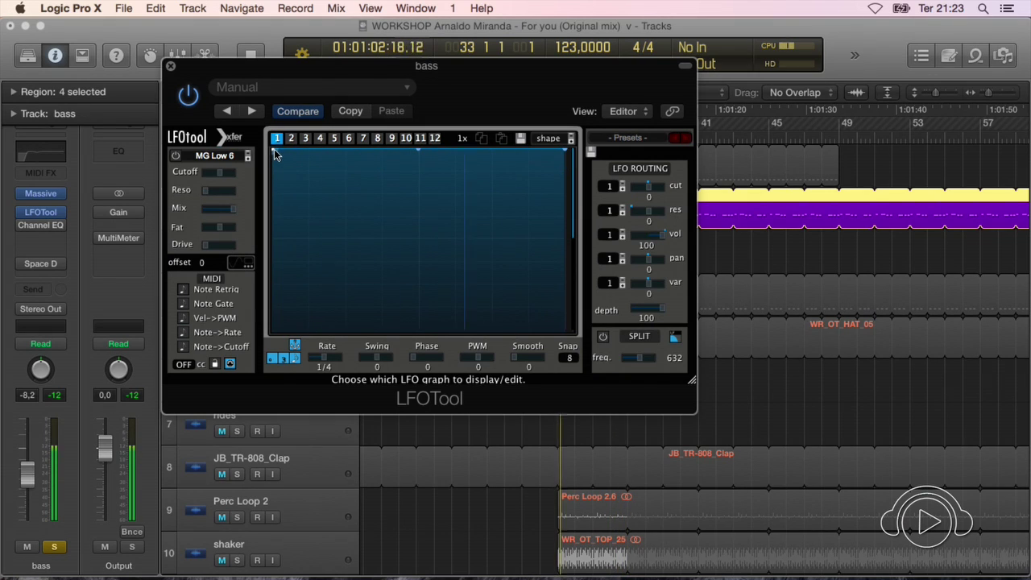
Lower the LFO curve's start point to about 40% height, shift its final peak slightly earlier, and close LFOTool
{"action": "left_click_drag", "start_coordinate": [274, 151], "coordinate": [236, 265]}
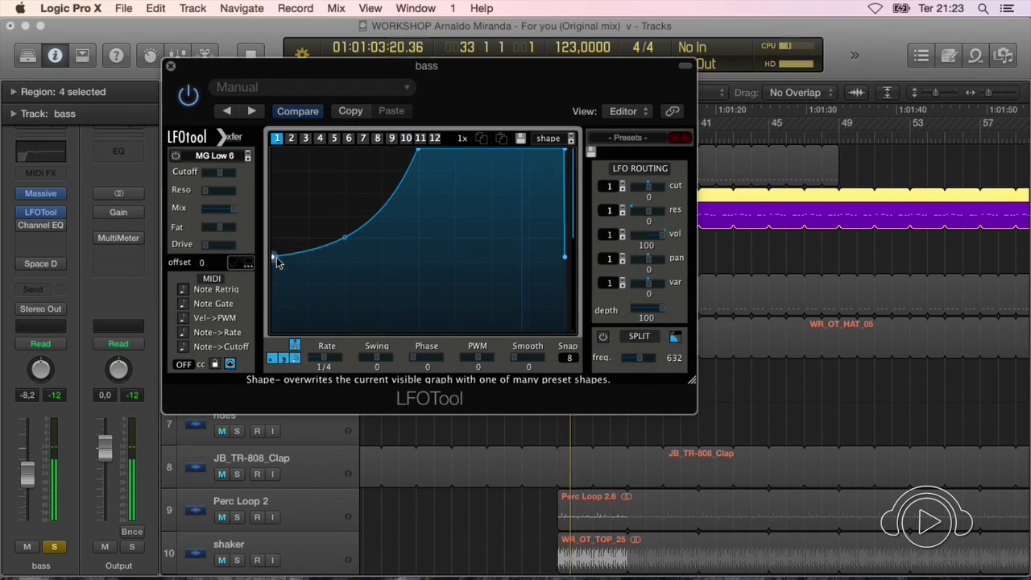
{"action": "left_click_drag", "start_coordinate": [564, 152], "coordinate": [557, 132]}
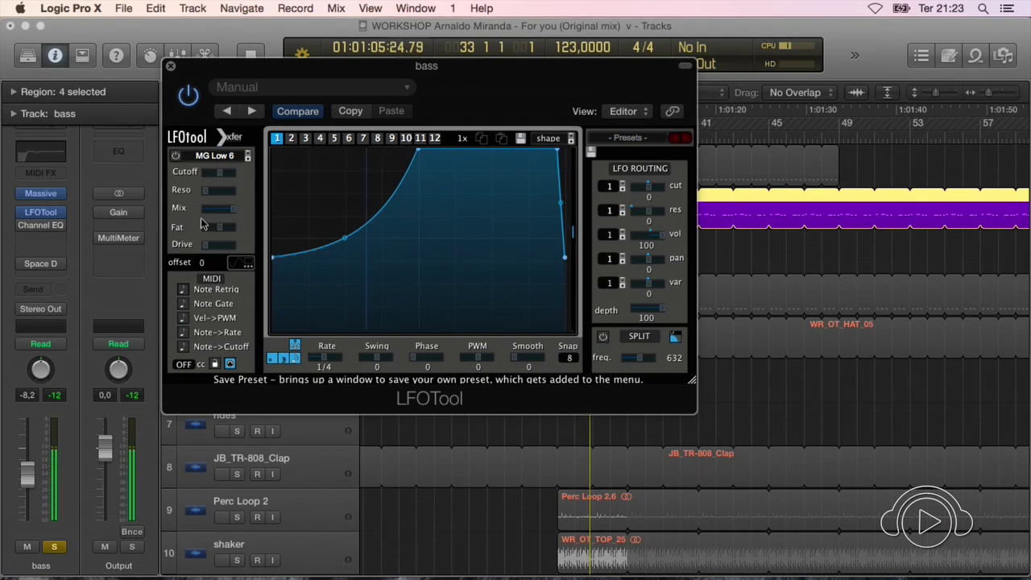
{"action": "left_click", "coordinate": [171, 67]}
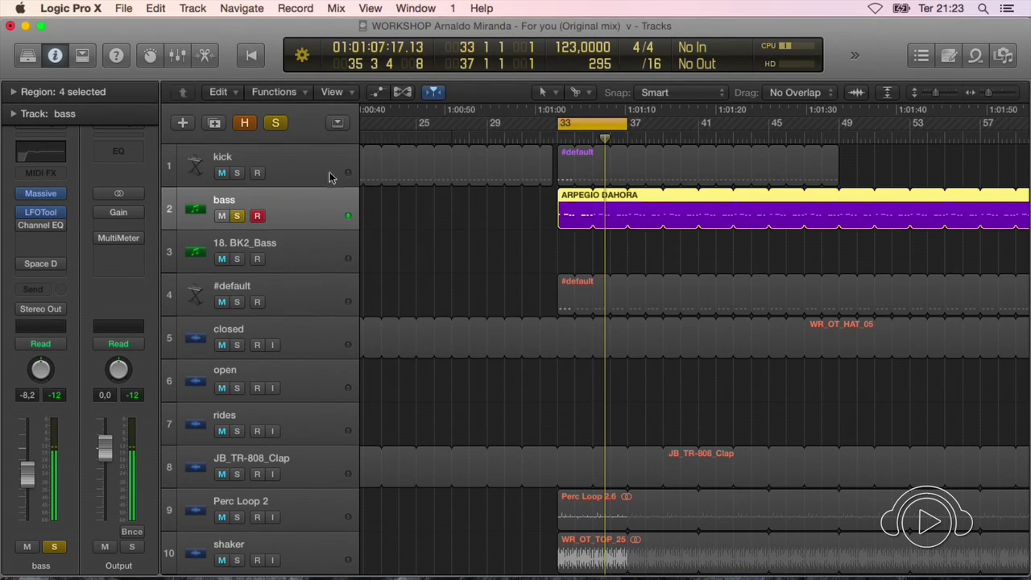
Solo the kick track together with the bass and play the loop over bars 33 to 37
{"action": "left_click", "coordinate": [238, 173]}
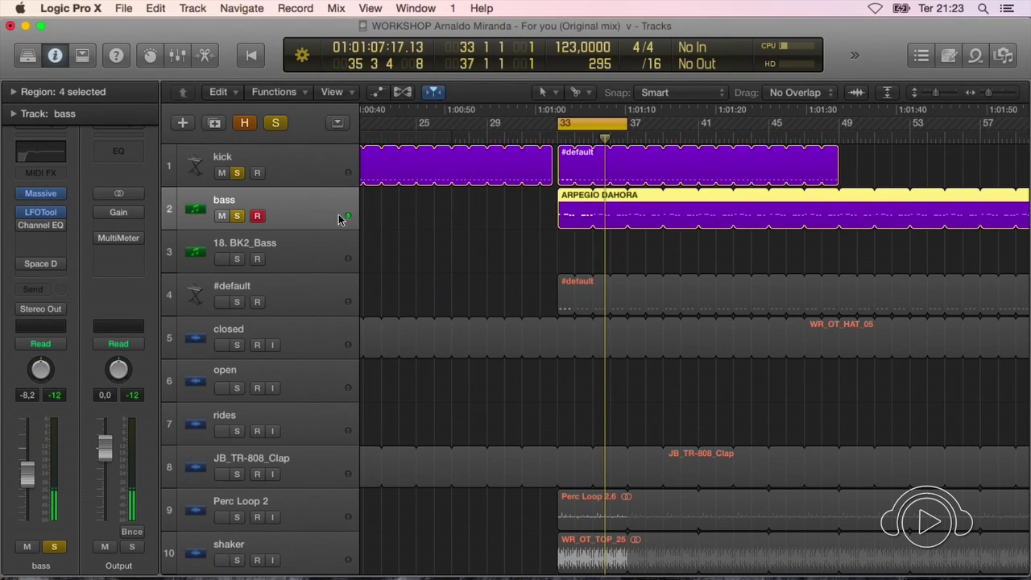
{"action": "key", "text": "super+Left"}
{"action": "key", "text": "space"}
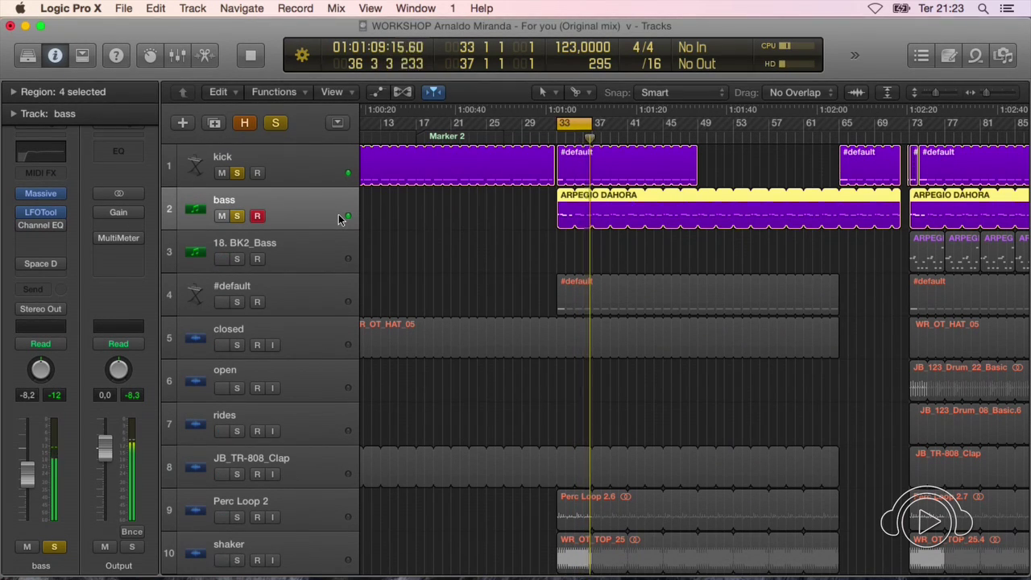
{"action": "key", "text": "space"}
Replay the cycled section to hear the soloed kick and bass against each other
{"action": "key", "text": "super+Right"}
{"action": "key", "text": "super+Left"}
{"action": "key", "text": "super+Right"}
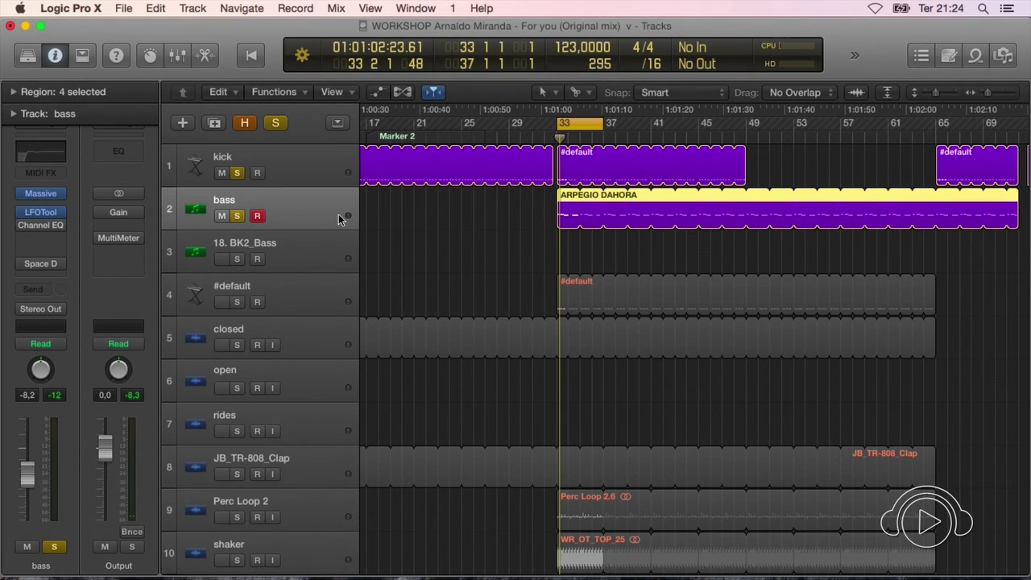
{"action": "key", "text": "super+Left"}
{"action": "key", "text": "super+Up"}
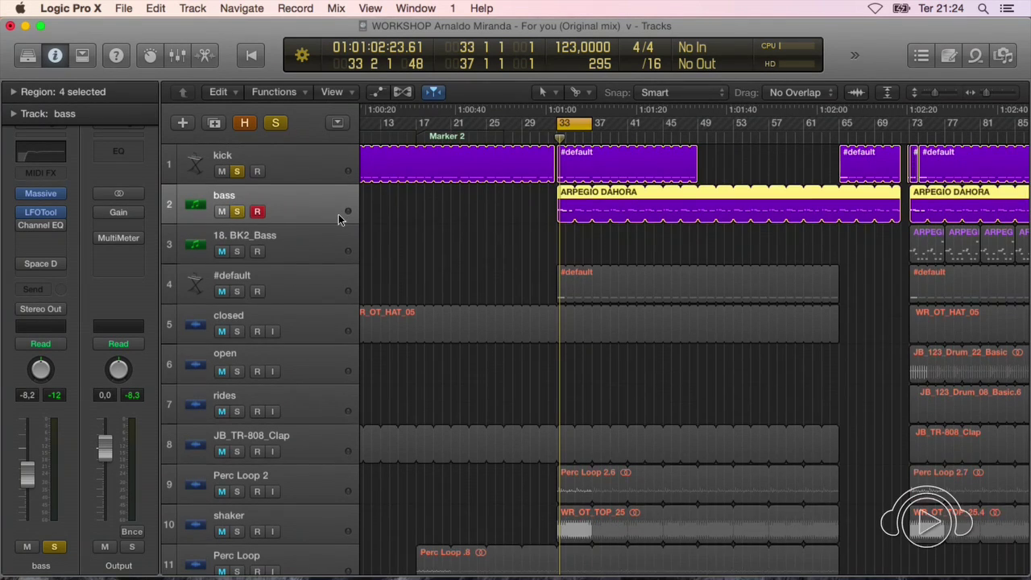
{"action": "key", "text": "super+Right"}
{"action": "key", "text": "super+Right"}
{"action": "key", "text": "super+Left"}
{"action": "key", "text": "space"}
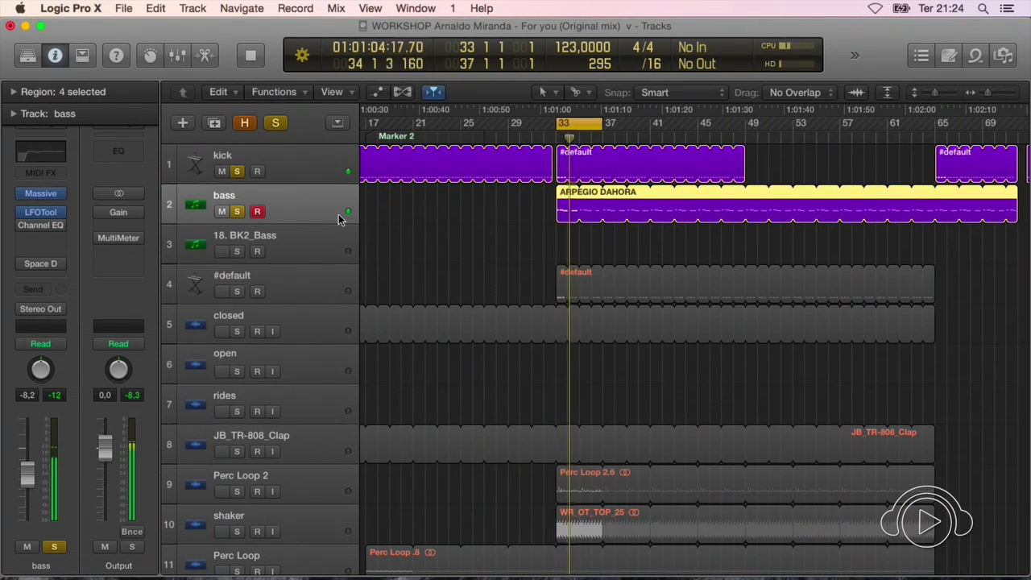
{"action": "key", "text": "space"}
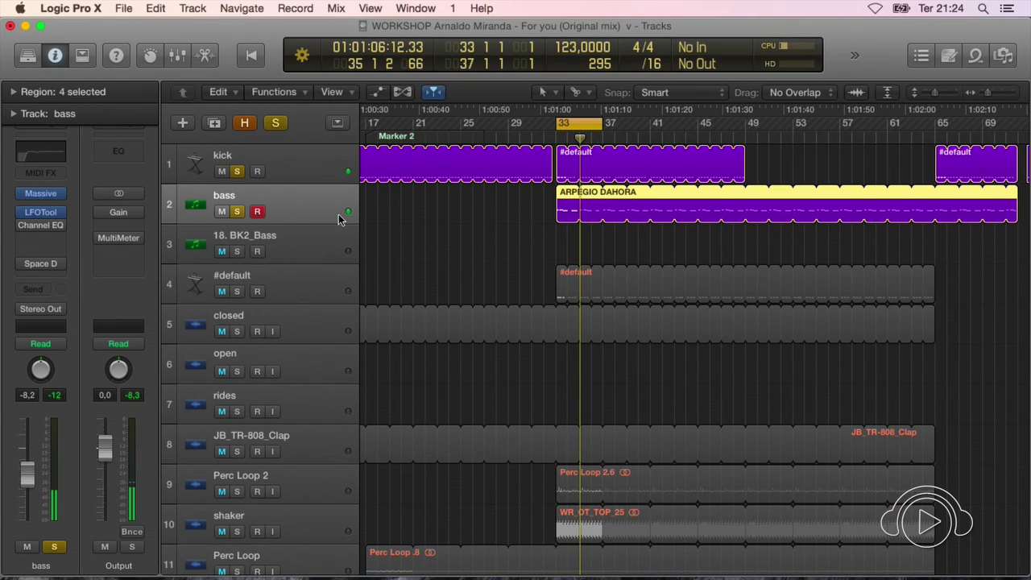
{"action": "key", "text": "super+Left"}
{"action": "key", "text": "super+Left"}
{"action": "key", "text": "super+Left"}
{"action": "key", "text": "super+Left"}
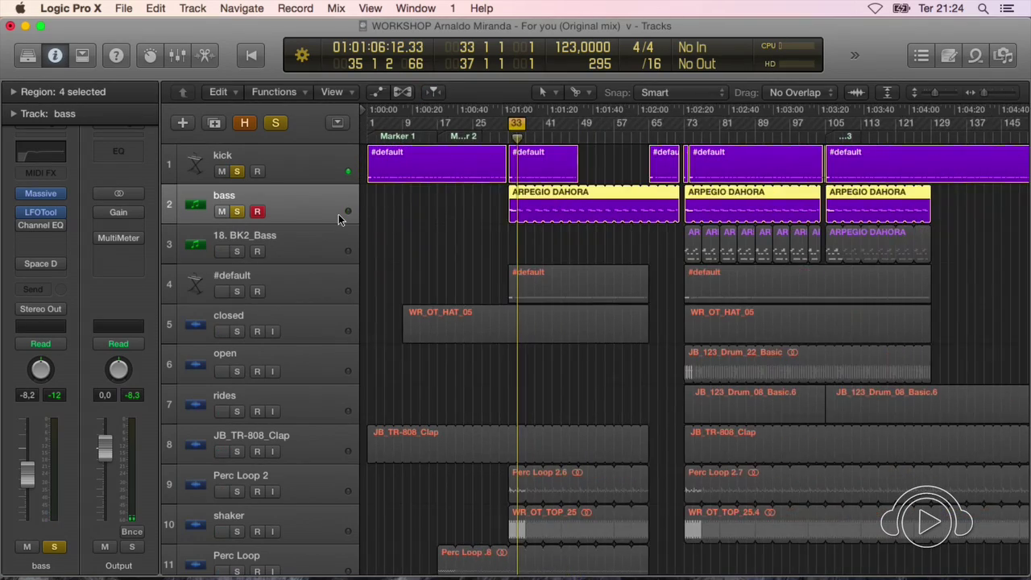
{"action": "key", "text": "super+Right"}
{"action": "key", "text": "super+Right"}
{"action": "key", "text": "super+Right"}
{"action": "key", "text": "super+Right"}
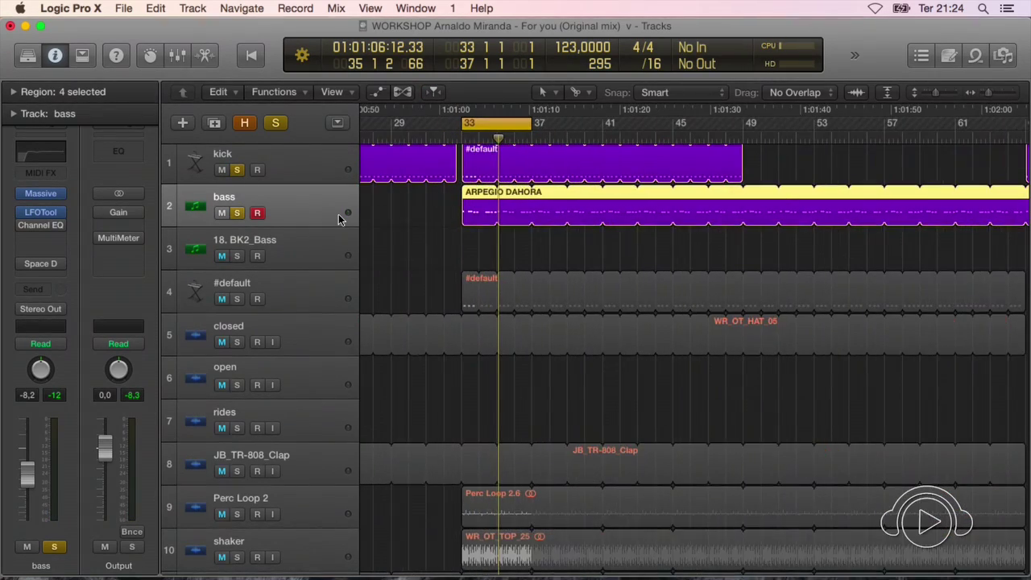
{"action": "key", "text": "super+Down"}
{"action": "key", "text": "super+Right"}
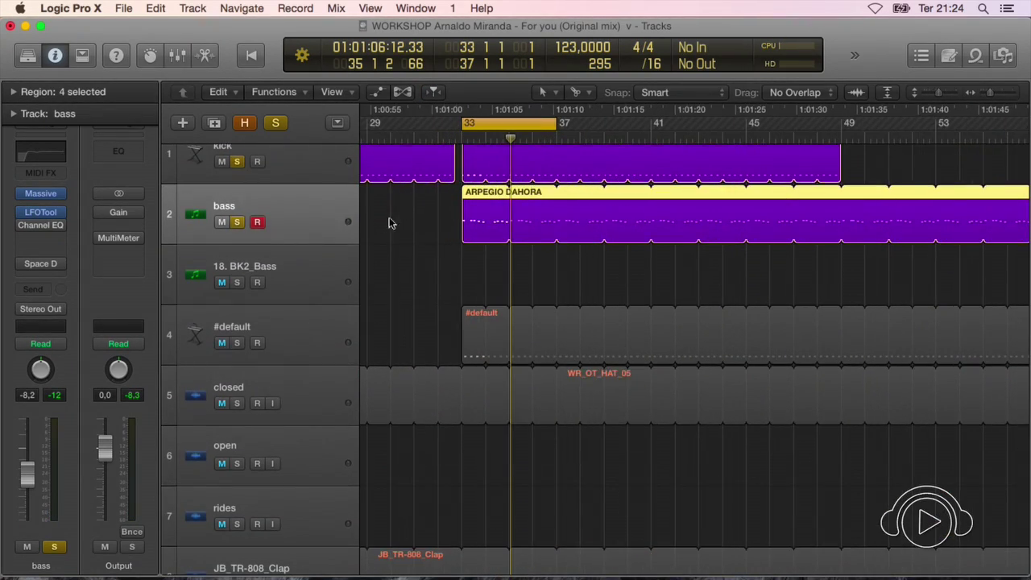
{"action": "key", "text": "super+Down"}
{"action": "scroll", "coordinate": [481, 241], "scroll_direction": "down", "scroll_amount": 1}
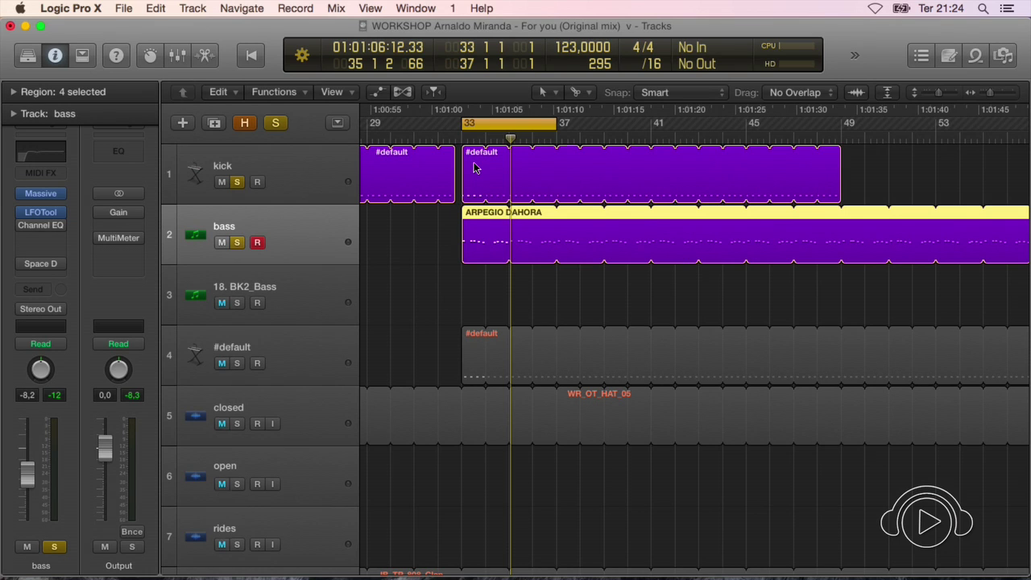
{"action": "key", "text": "super+Left"}
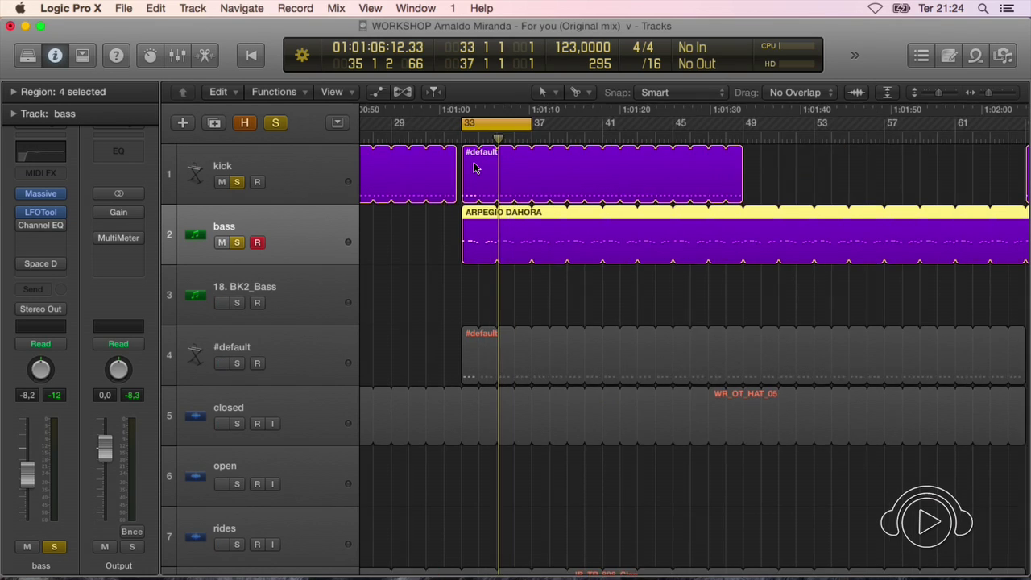
{"action": "key", "text": "super+Left"}
{"action": "key", "text": "super+Left"}
{"action": "key", "text": "super+Left"}
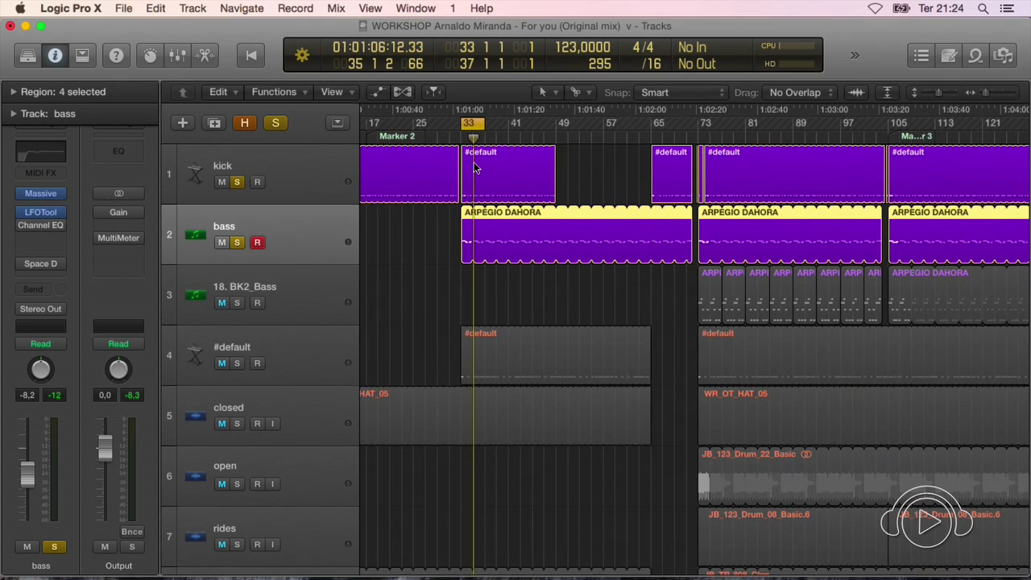
{"action": "key", "text": "super+Up"}
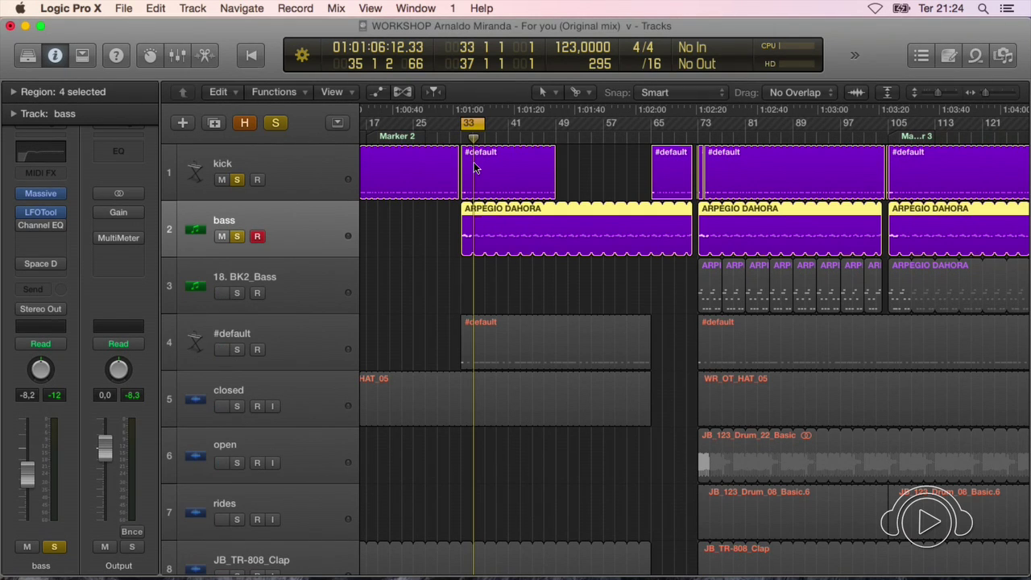
{"action": "key", "text": "super+Right"}
{"action": "key", "text": "super+Right"}
{"action": "key", "text": "super+Left"}
{"action": "key", "text": "super+Right"}
{"action": "key", "text": "super+Right"}
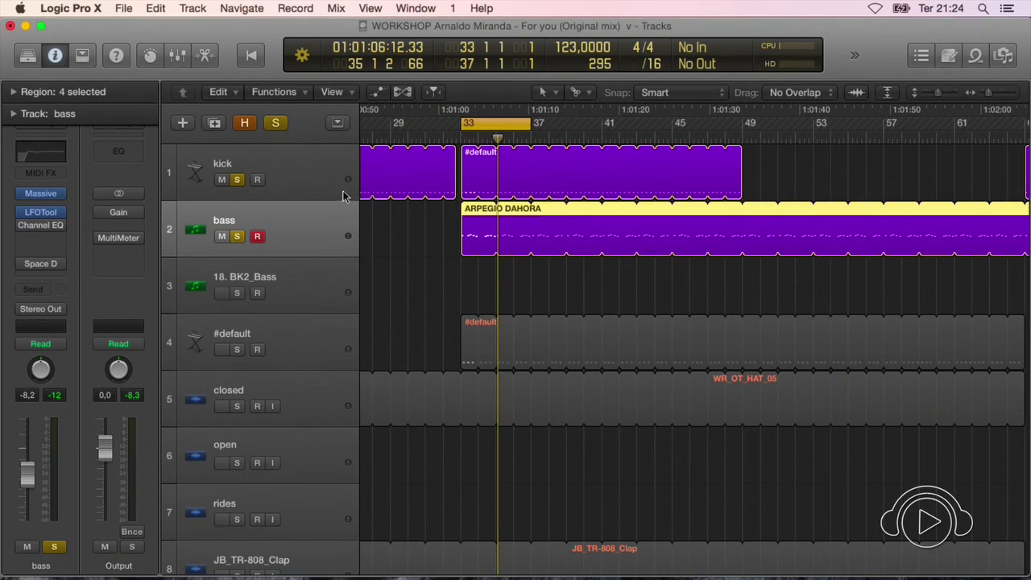
Take the kick and bass tracks out of solo and set the cycle range to bars 73 to 77
{"action": "left_click", "coordinate": [237, 179]}
{"action": "left_click", "coordinate": [238, 236]}
{"action": "key", "text": "super+Left"}
{"action": "key", "text": "super+Left"}
{"action": "key", "text": "super+Right"}
{"action": "key", "text": "super+Right"}
{"action": "scroll", "coordinate": [612, 235], "scroll_direction": "right", "scroll_amount": 10}
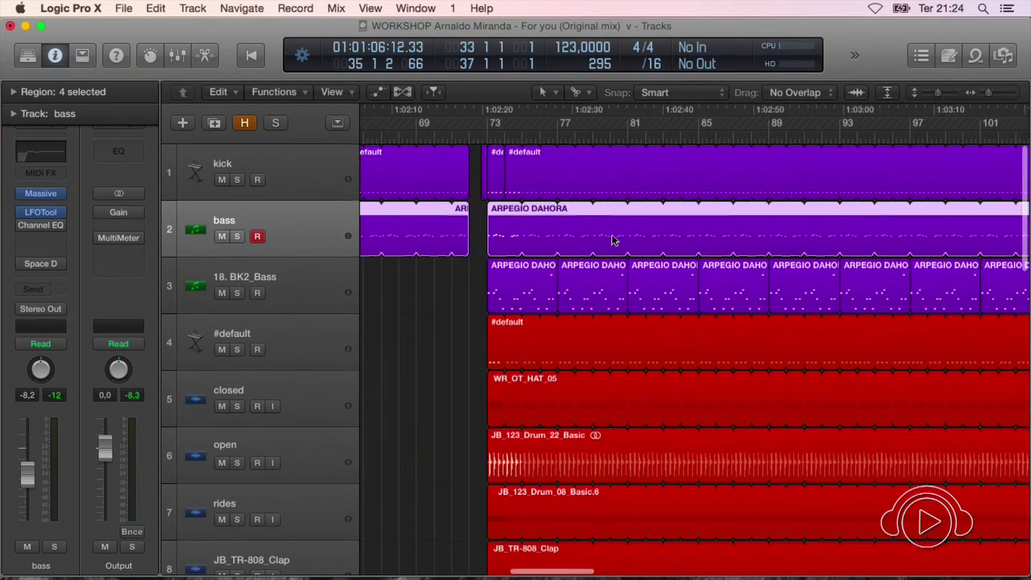
{"action": "left_click_drag", "start_coordinate": [452, 127], "coordinate": [522, 133]}
Solo the 18. BK2_Bass track and play its part within the cycle range
{"action": "left_click", "coordinate": [300, 282]}
{"action": "left_click", "coordinate": [237, 293]}
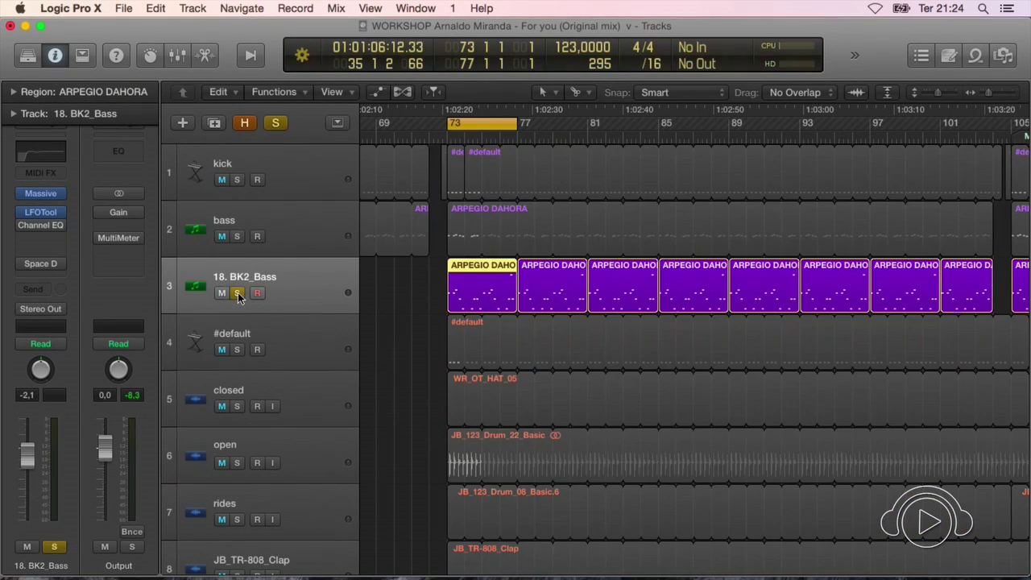
{"action": "key", "text": "space"}
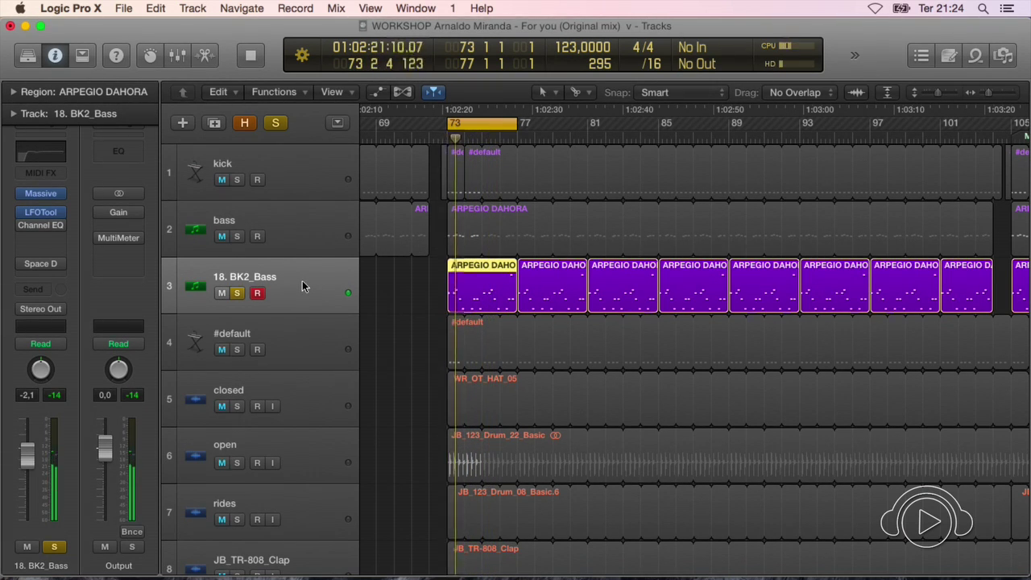
{"action": "key", "text": "super+Right"}
{"action": "key", "text": "super+Right"}
{"action": "key", "text": "super+Right"}
{"action": "key", "text": "super+Down"}
{"action": "key", "text": "super+Down"}
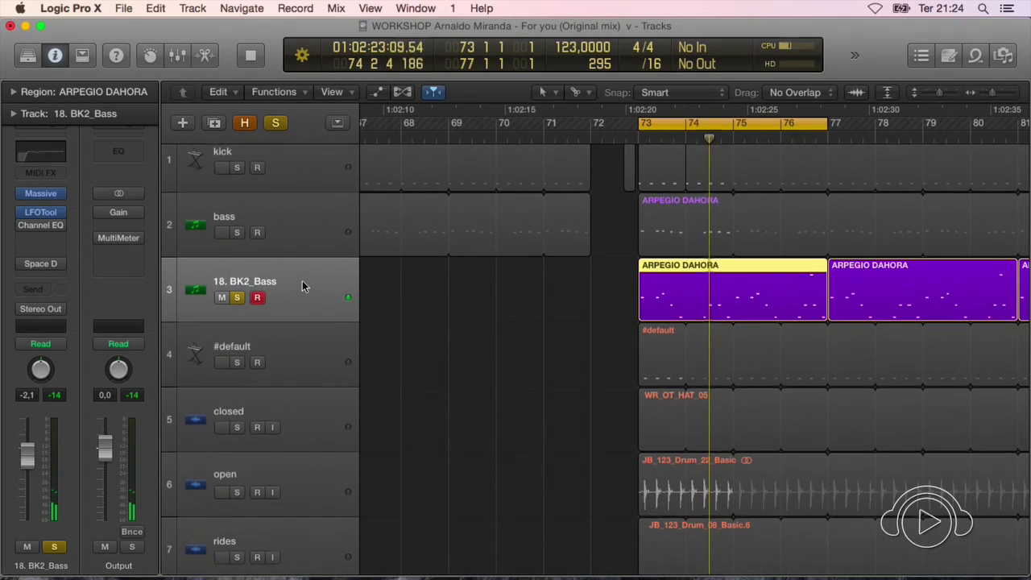
{"action": "key", "text": "super+Left"}
{"action": "scroll", "coordinate": [346, 290], "scroll_direction": "right", "scroll_amount": 5}
{"action": "key", "text": "space"}
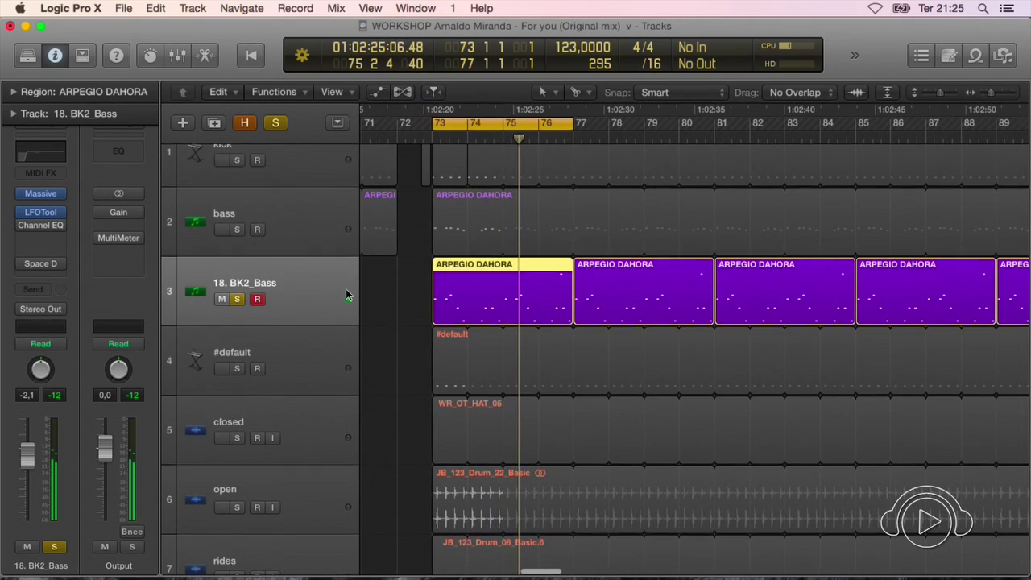
Examine the LFOTool volume curve on the 18. BK2_Bass track, ending with the plug-in window closed
{"action": "scroll", "coordinate": [380, 299], "scroll_direction": "left", "scroll_amount": 2}
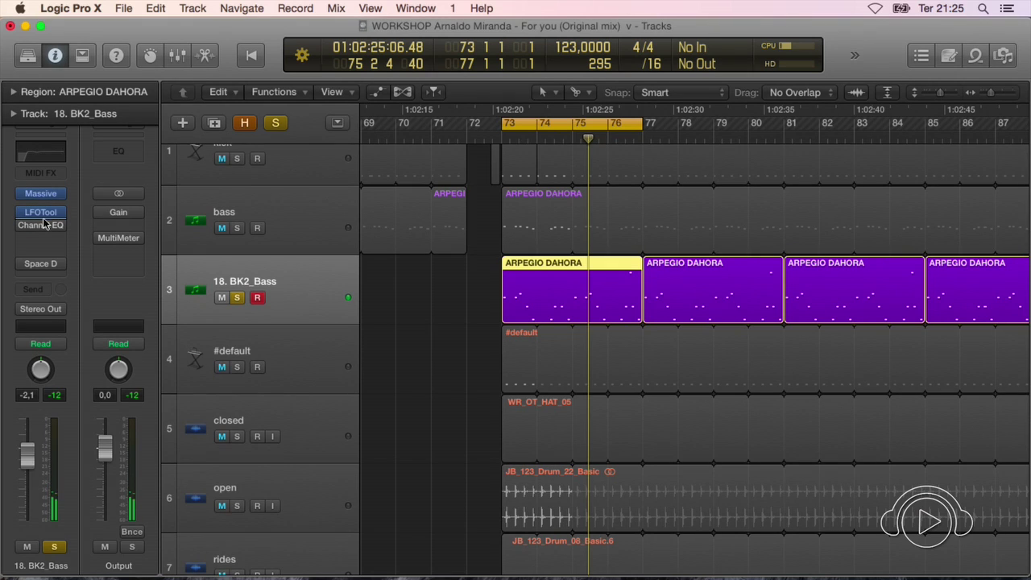
{"action": "left_click", "coordinate": [42, 214]}
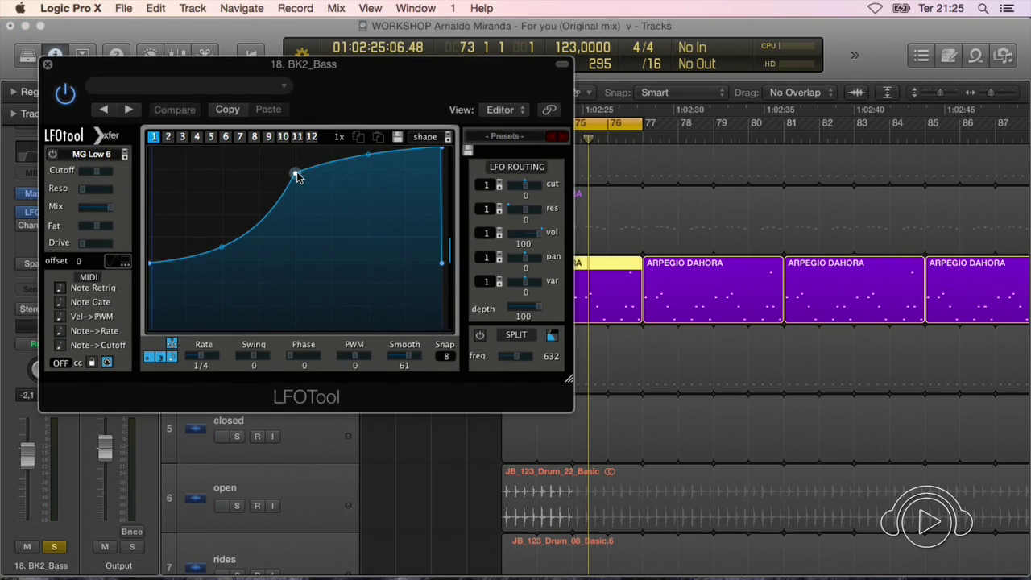
{"action": "left_click", "coordinate": [49, 66]}
{"action": "scroll", "coordinate": [343, 288], "scroll_direction": "left", "scroll_amount": 2}
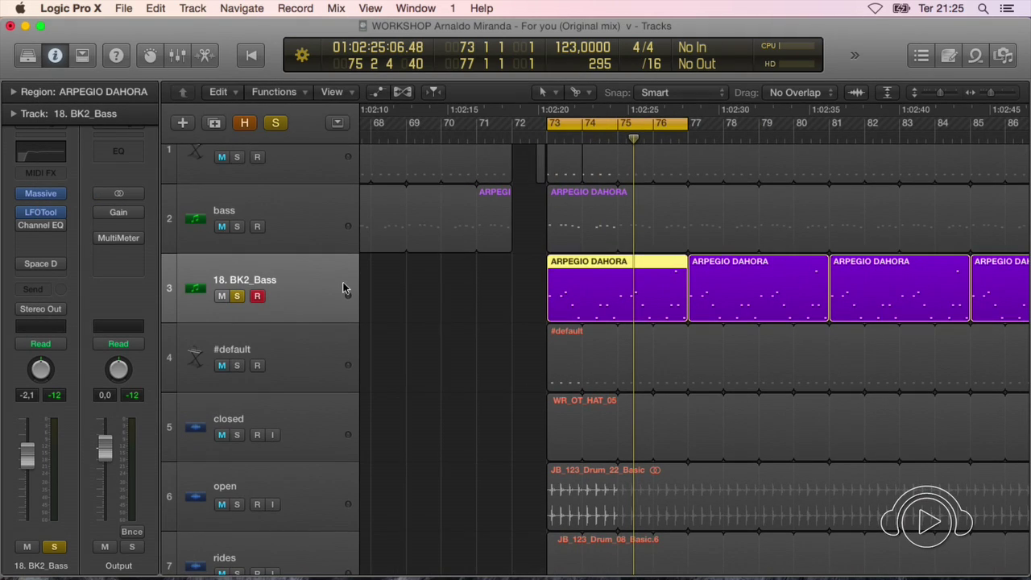
Add the bass and kick tracks to the solo alongside 18. BK2_Bass
{"action": "key", "text": "super+Left"}
{"action": "key", "text": "super+Left"}
{"action": "key", "text": "super+Left"}
{"action": "key", "text": "super+Left"}
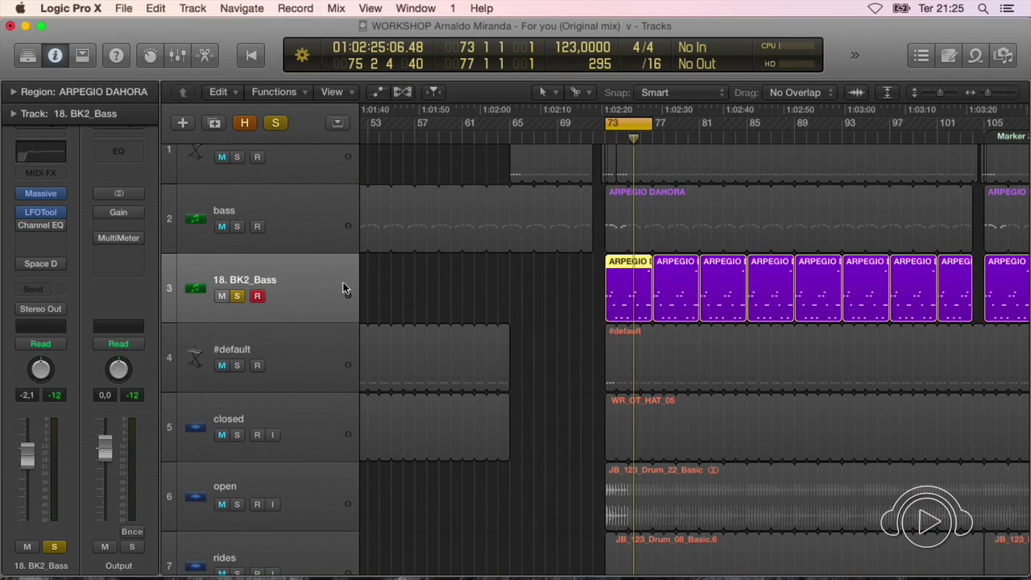
{"action": "key", "text": "super+Up"}
{"action": "key", "text": "super+Up"}
{"action": "key", "text": "super+Up"}
{"action": "key", "text": "super+Up"}
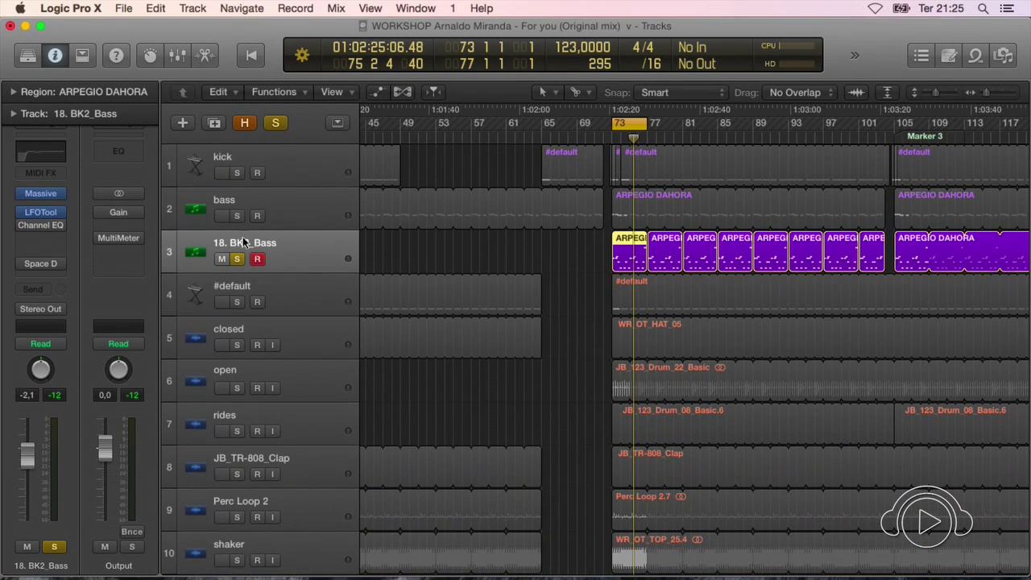
{"action": "left_click", "coordinate": [238, 217]}
{"action": "left_click", "coordinate": [238, 173]}
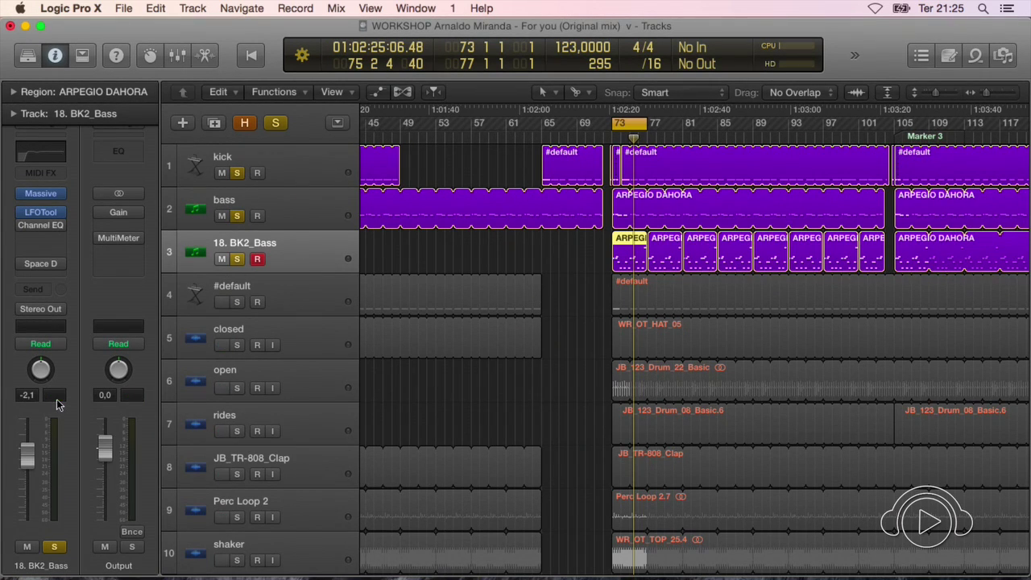
Play the loop, reset the peak level reading, and lower the 18. BK2_Bass volume to -2,8 dB
{"action": "key", "text": "space"}
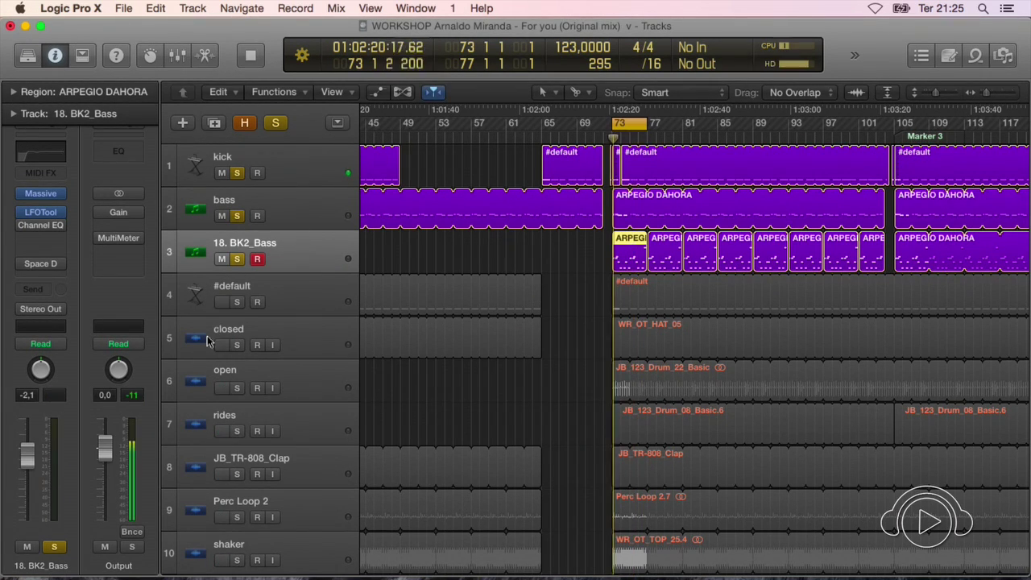
{"action": "left_click", "coordinate": [54, 395]}
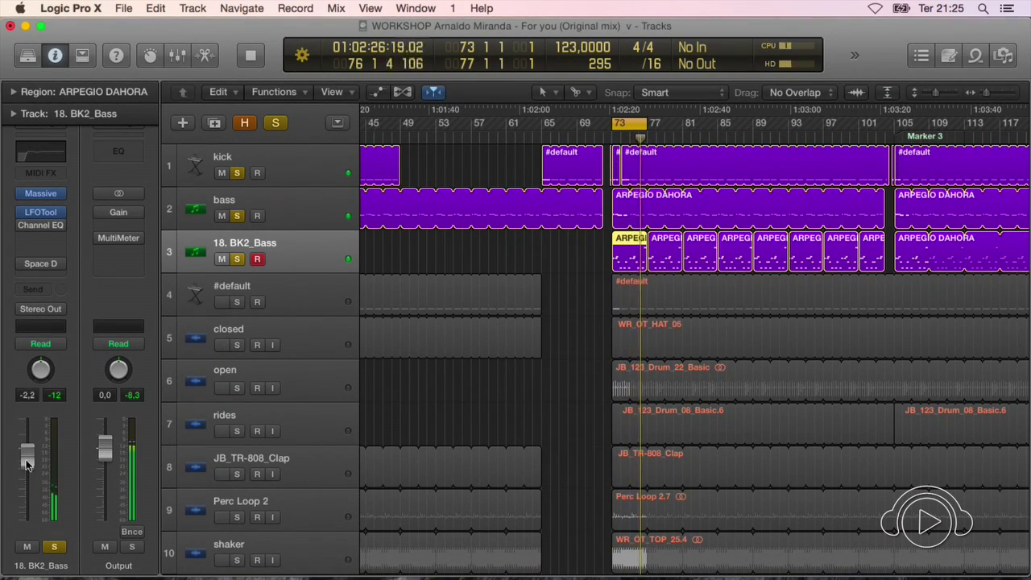
{"action": "left_click_drag", "start_coordinate": [27, 466], "coordinate": [27, 468]}
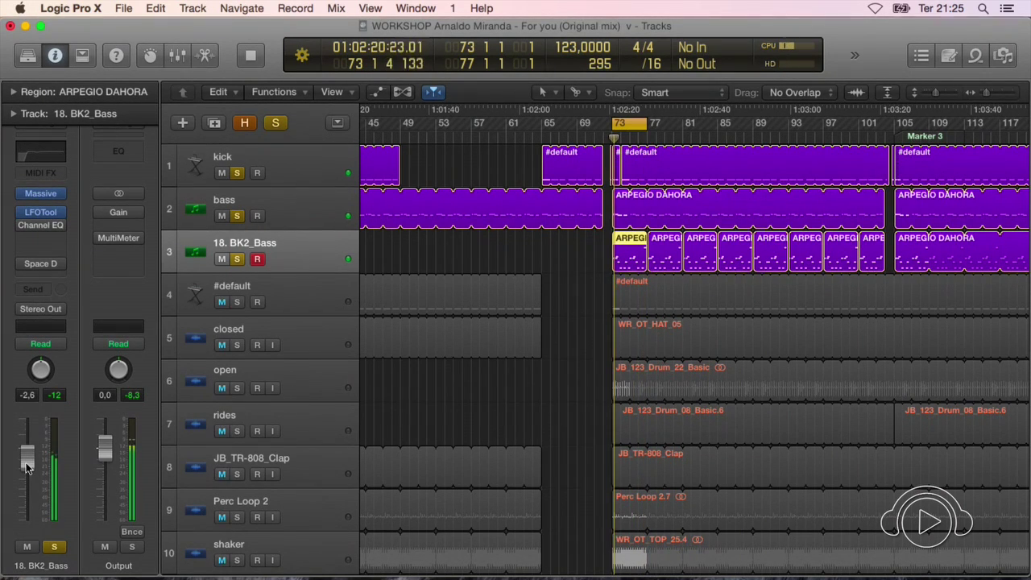
{"action": "left_click_drag", "start_coordinate": [27, 468], "coordinate": [26, 470]}
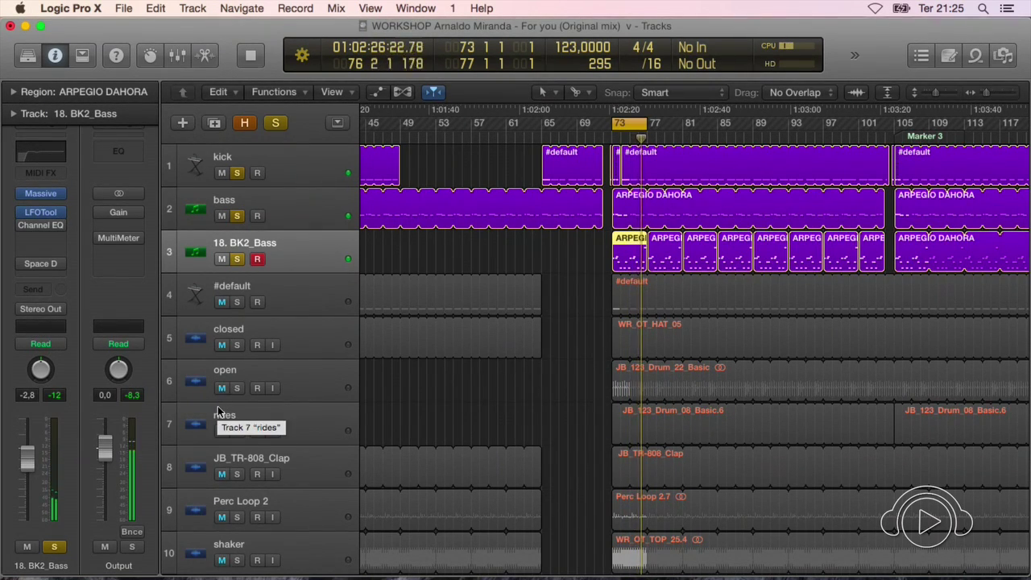
{"action": "key", "text": "super+Left"}
{"action": "key", "text": "super+Up"}
{"action": "key", "text": "super+Up"}
{"action": "key", "text": "super+Up"}
{"action": "key", "text": "super+Up"}
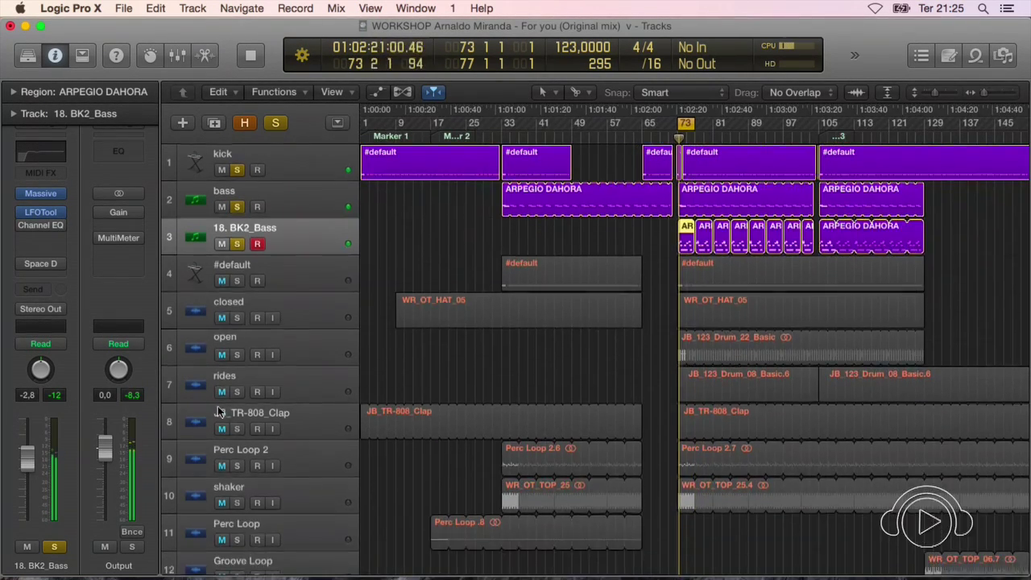
{"action": "key", "text": "super+Right"}
{"action": "key", "text": "super+Right"}
{"action": "key", "text": "super+Right"}
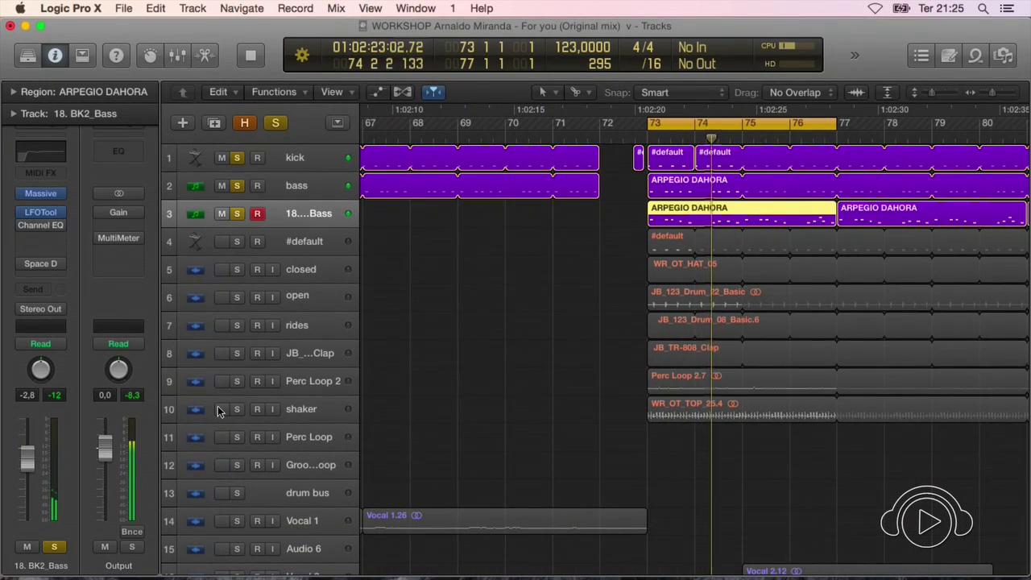
Open the kick track's Channel EQ and turn off its 20 Hz low-cut band
{"action": "left_click", "coordinate": [314, 188]}
{"action": "left_click", "coordinate": [304, 206]}
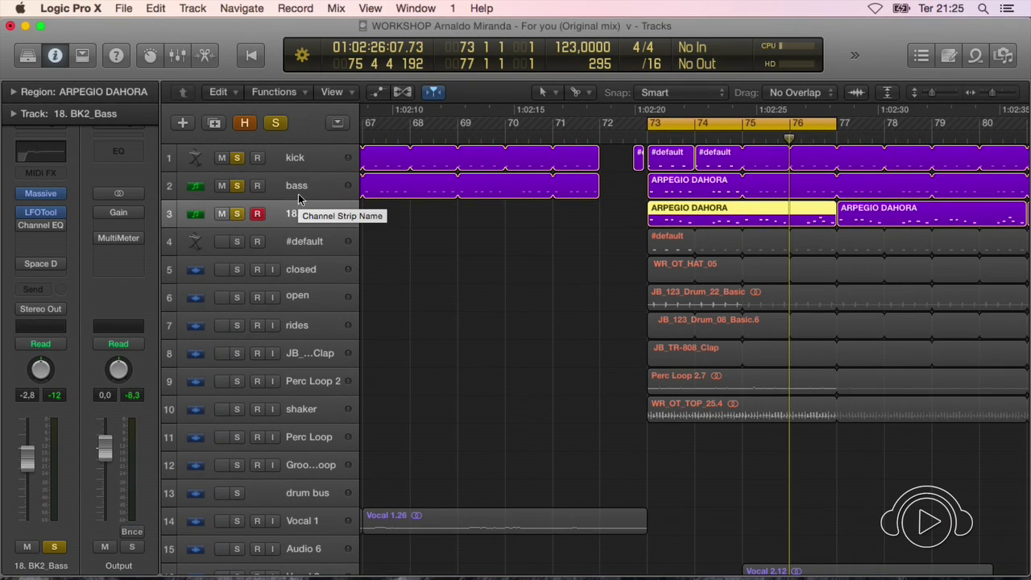
{"action": "left_click", "coordinate": [302, 159]}
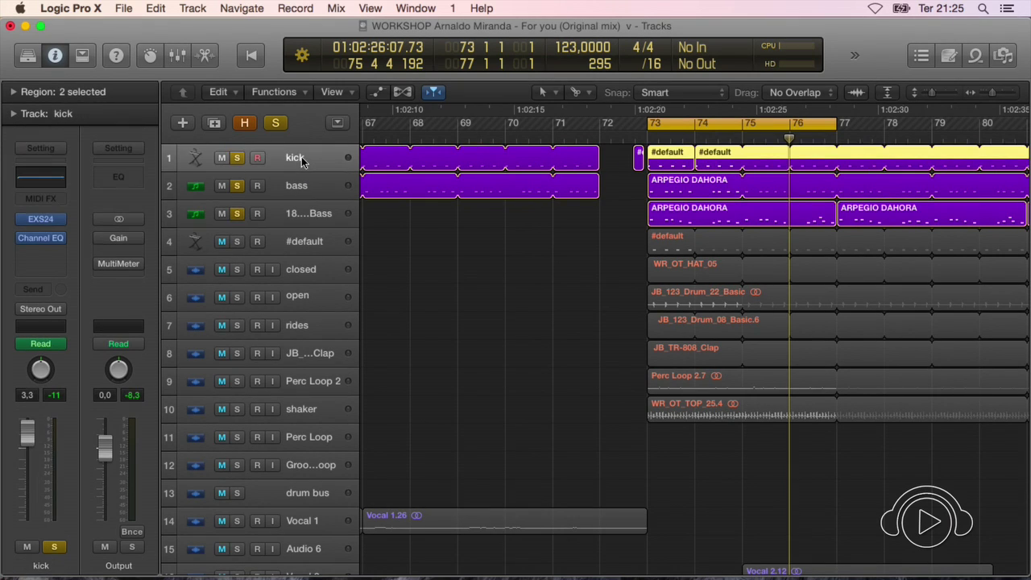
{"action": "left_click", "coordinate": [41, 237]}
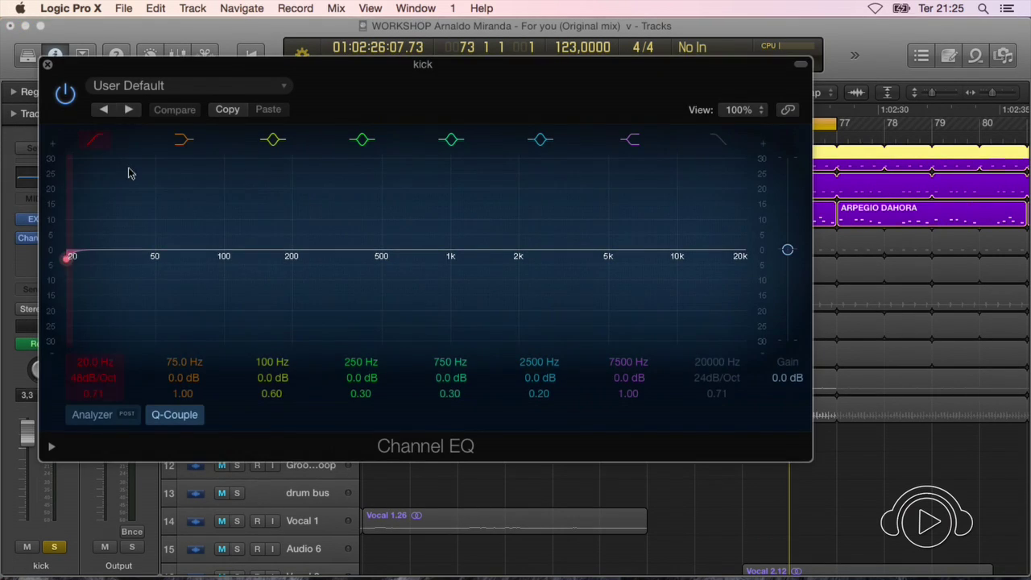
{"action": "left_click", "coordinate": [94, 145]}
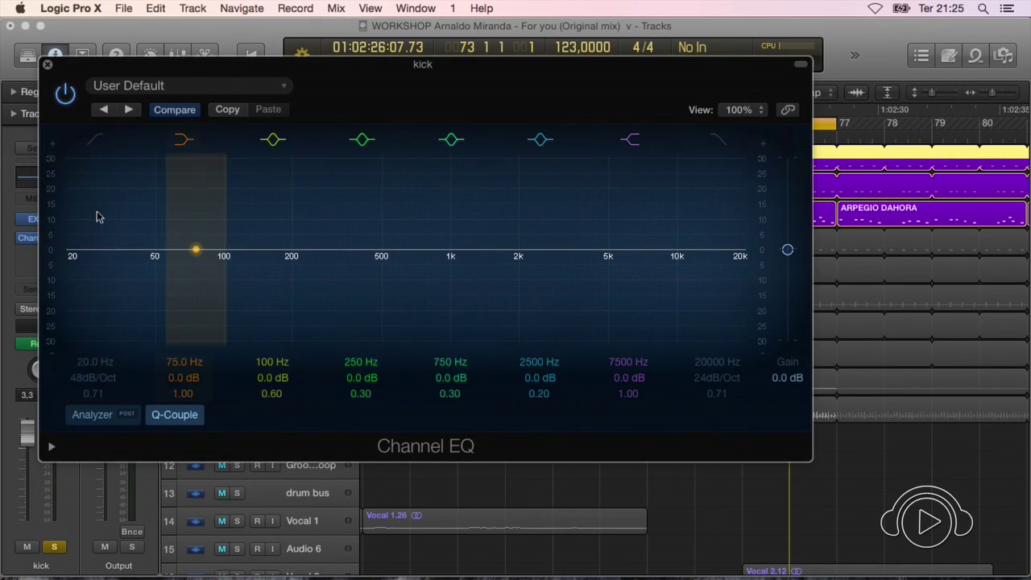
Turn the kick EQ's low-cut band back on, sweep its cutoff up to 41.5 Hz and back to 20 Hz, and close the EQ
{"action": "left_click", "coordinate": [90, 372]}
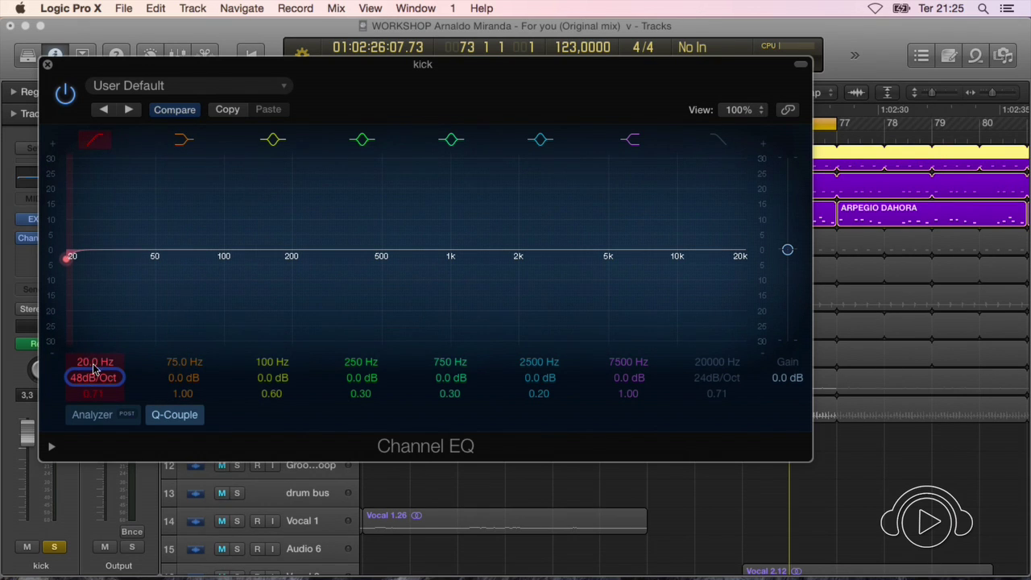
{"action": "scroll", "coordinate": [94, 366], "scroll_direction": "up", "scroll_amount": 10}
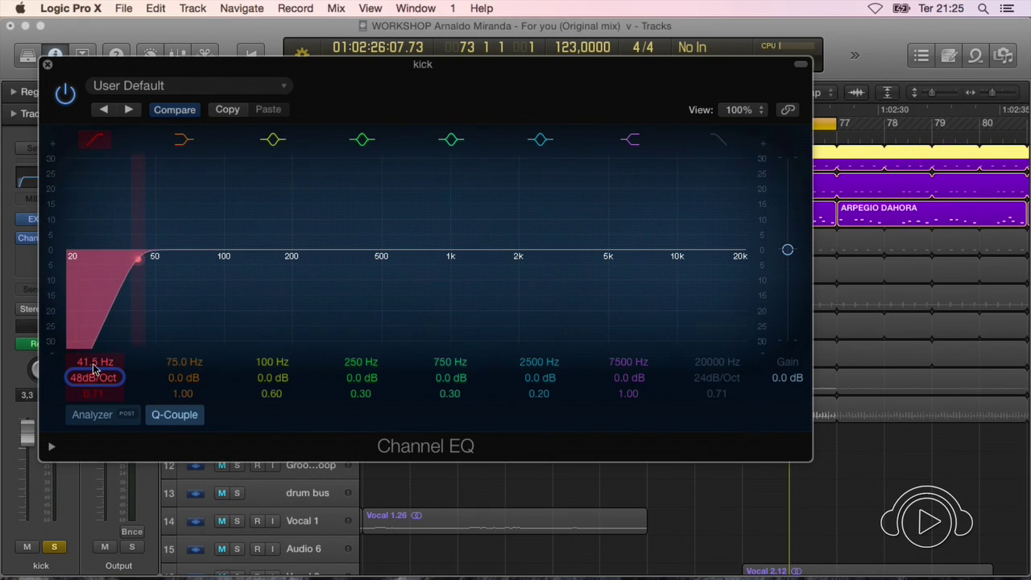
{"action": "scroll", "coordinate": [94, 368], "scroll_direction": "down", "scroll_amount": 10}
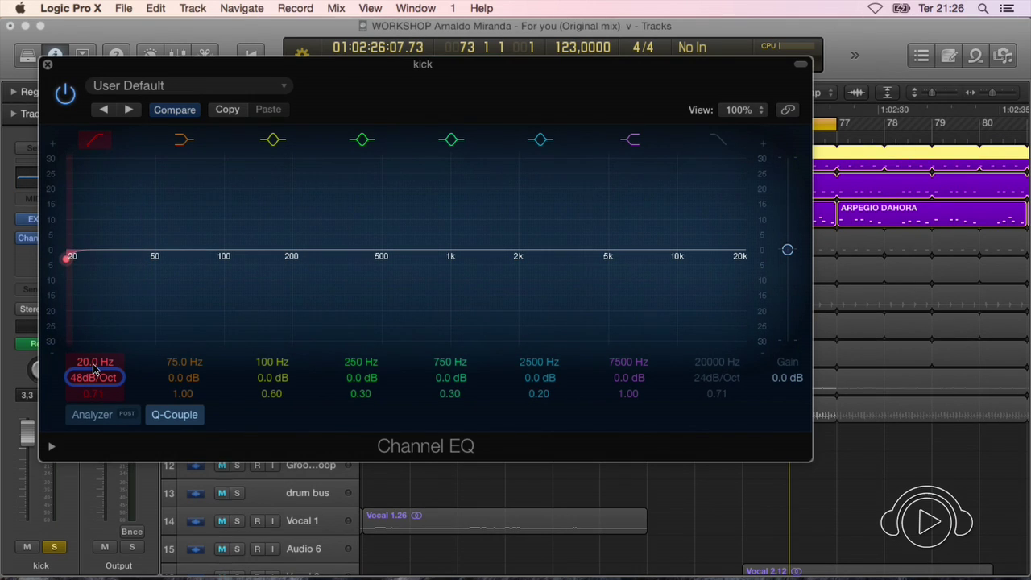
{"action": "left_click", "coordinate": [66, 95]}
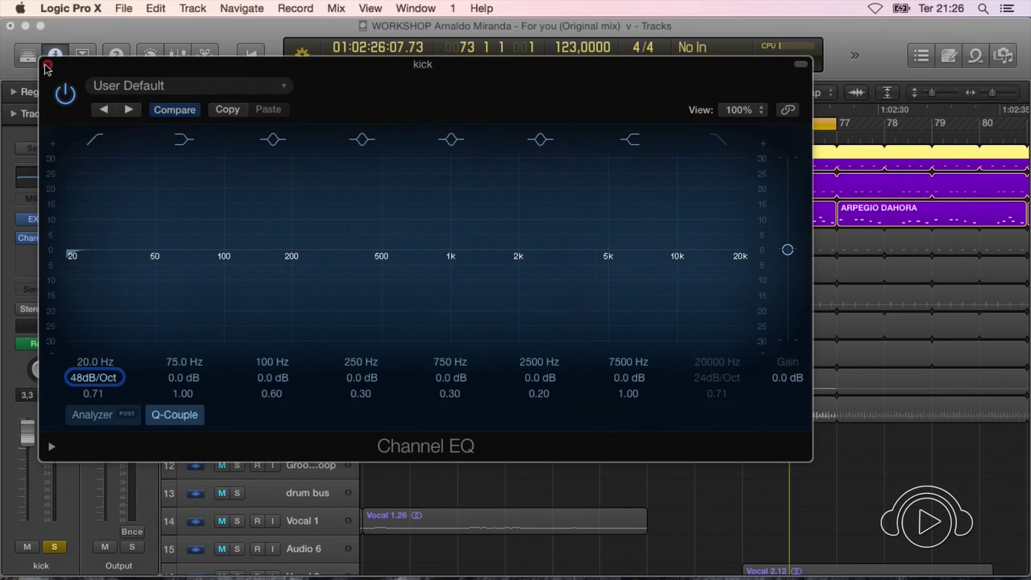
{"action": "left_click", "coordinate": [47, 65]}
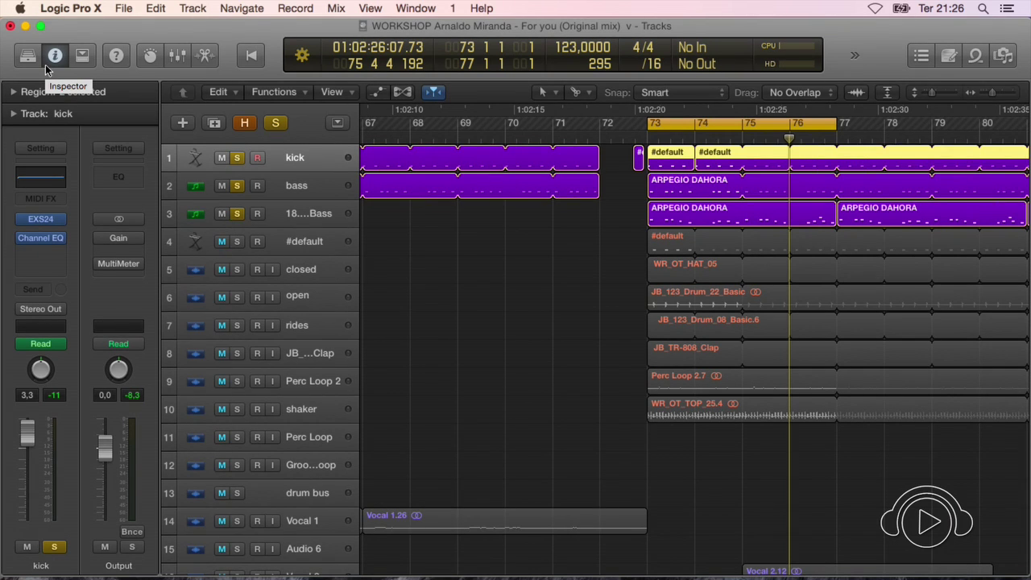
Take the 18. BK2_Bass, bass and kick tracks out of solo
{"action": "key", "text": "super+Left"}
{"action": "key", "text": "super+Left"}
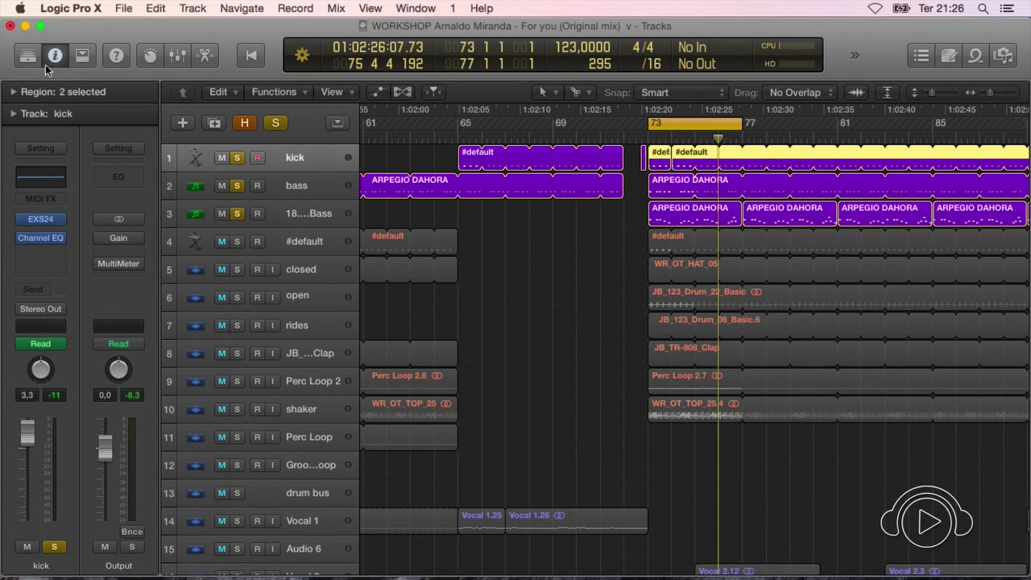
{"action": "key", "text": "super+Down"}
{"action": "key", "text": "super+Right"}
{"action": "key", "text": "super+Left"}
{"action": "key", "text": "super+Left"}
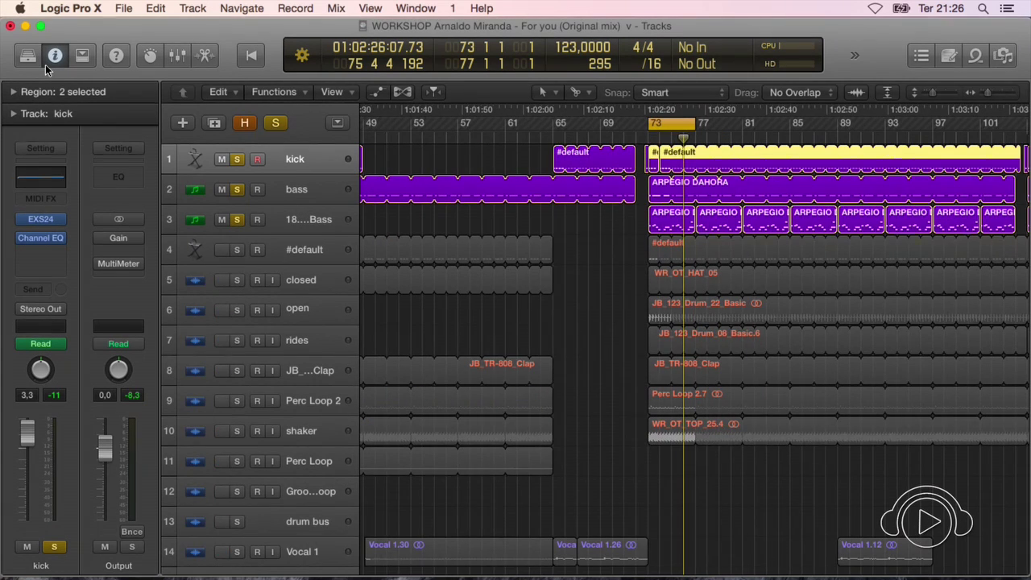
{"action": "left_click", "coordinate": [239, 219]}
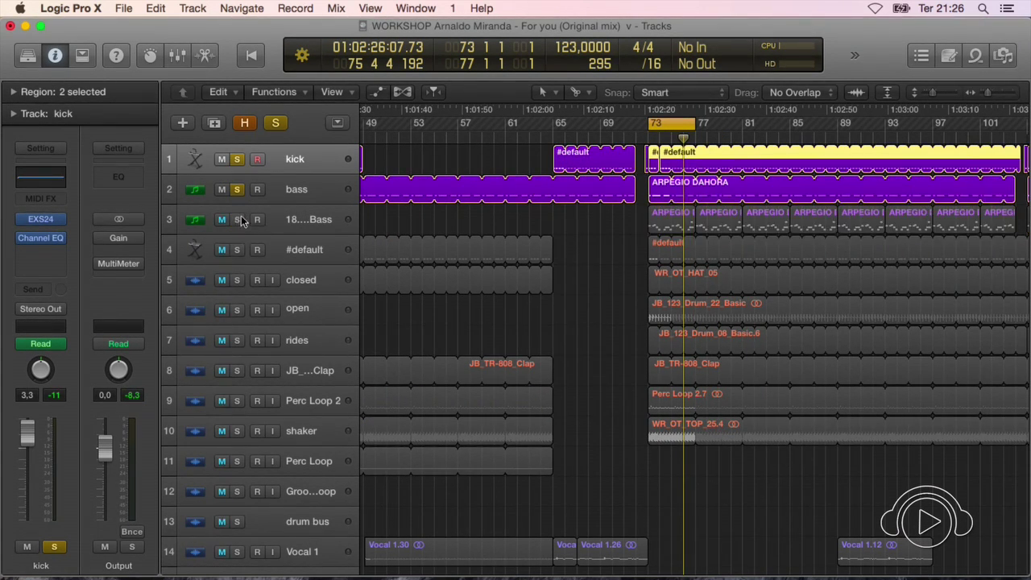
{"action": "left_click", "coordinate": [237, 189]}
{"action": "left_click", "coordinate": [238, 159]}
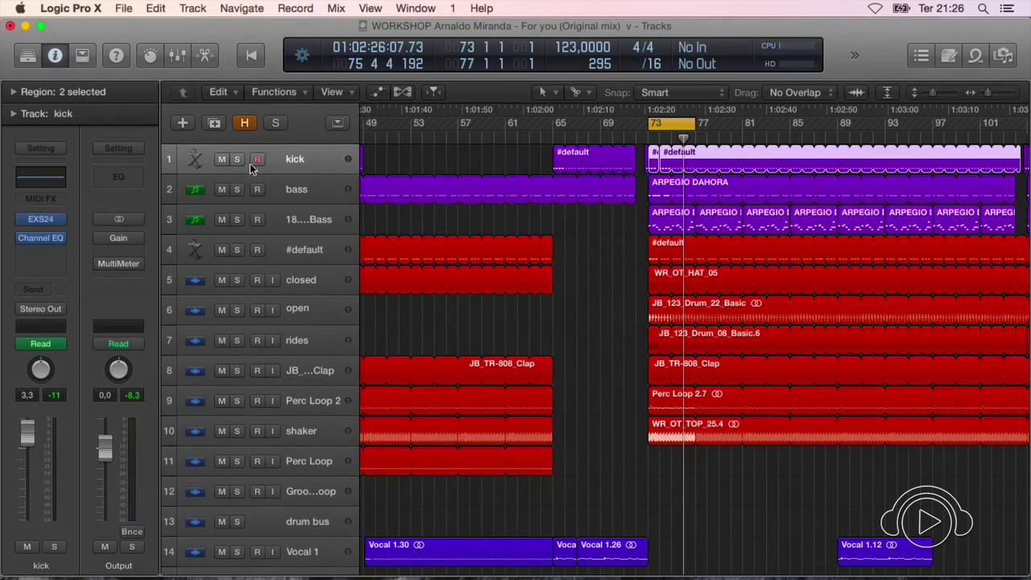
Solo and select the #default track on track 4 and audition it over the loop from bar 73
{"action": "key", "text": "super+Left"}
{"action": "key", "text": "super+Up"}
{"action": "key", "text": "super+Right"}
{"action": "key", "text": "super+Right"}
{"action": "key", "text": "super+Right"}
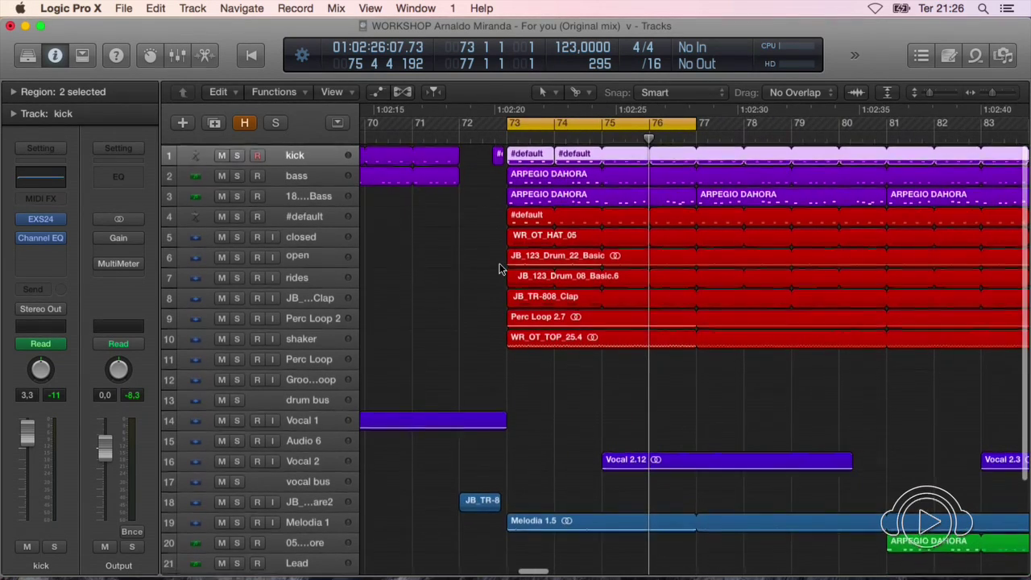
{"action": "left_click", "coordinate": [237, 216]}
{"action": "left_click", "coordinate": [284, 216]}
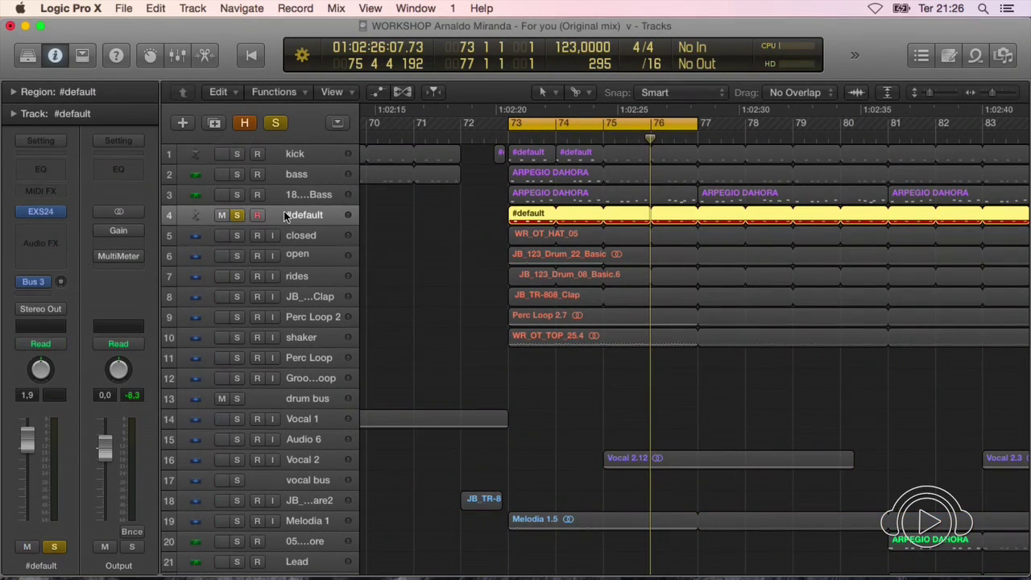
{"action": "key", "text": "space"}
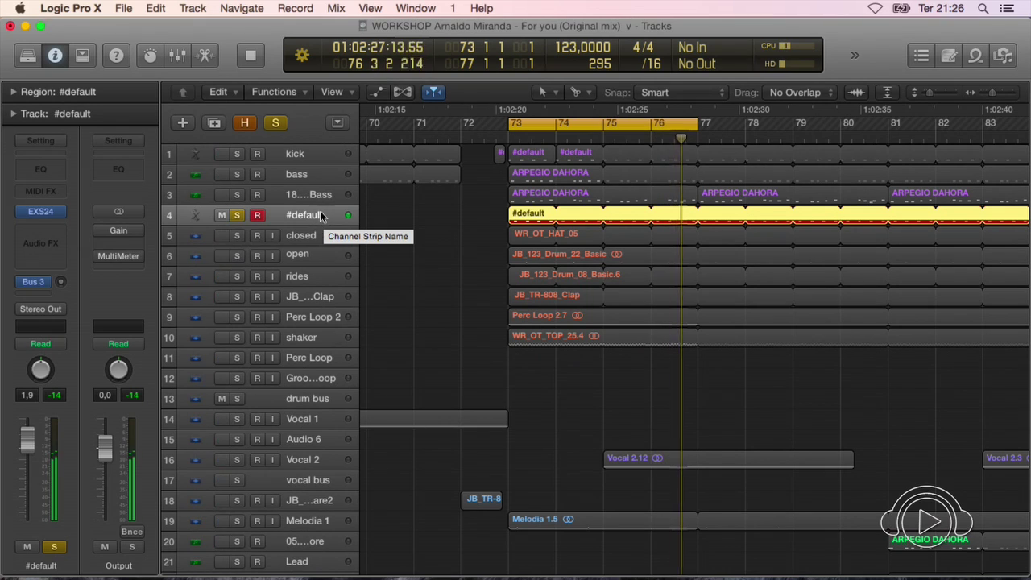
{"action": "key", "text": "space"}
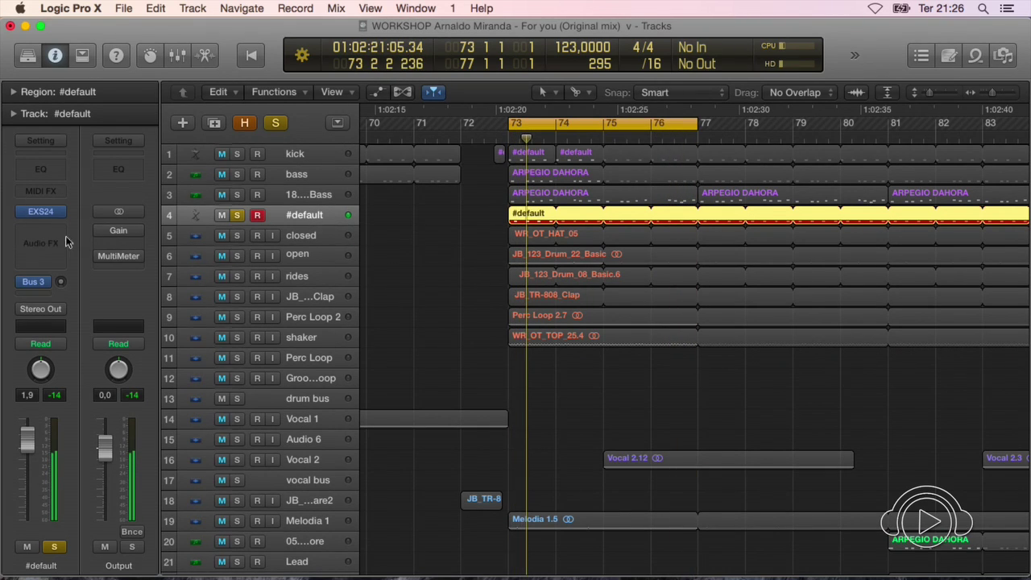
Remove the #default track's Bus 3 send and route its output to Bus 3 (drum bus)
{"action": "left_click", "coordinate": [49, 287]}
{"action": "left_click", "coordinate": [58, 347]}
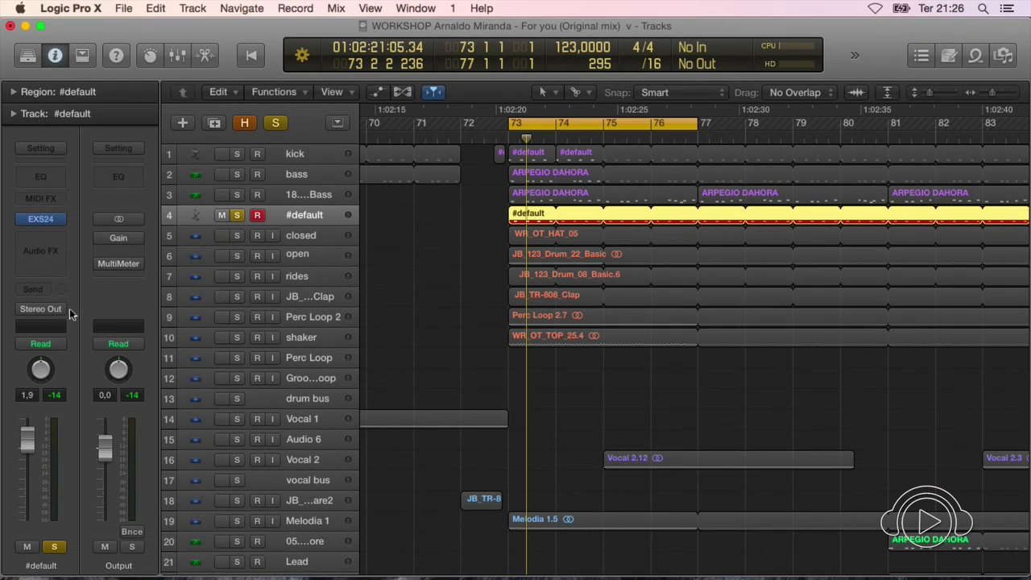
{"action": "left_click", "coordinate": [63, 310]}
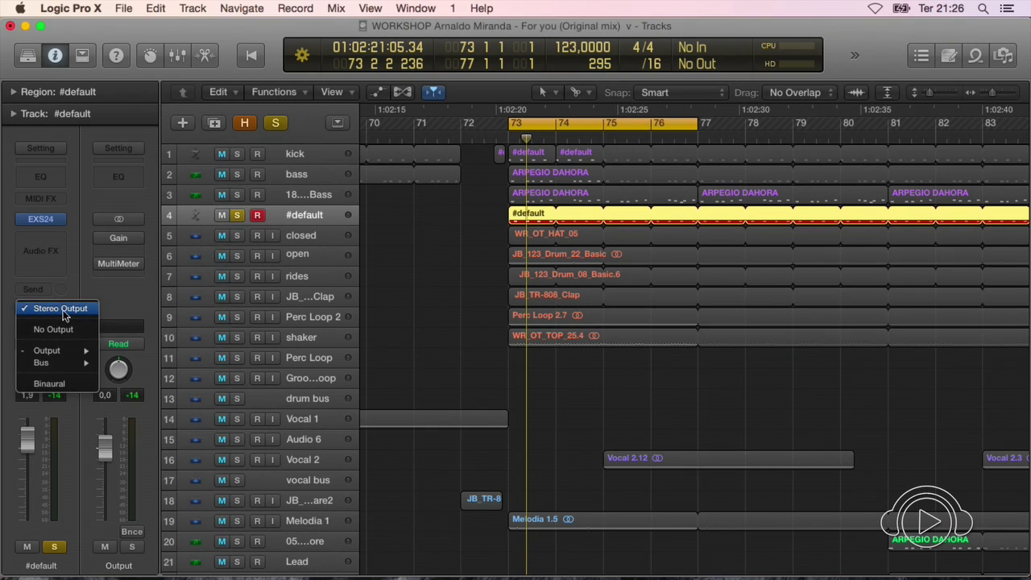
{"action": "mouse_move", "coordinate": [73, 365]}
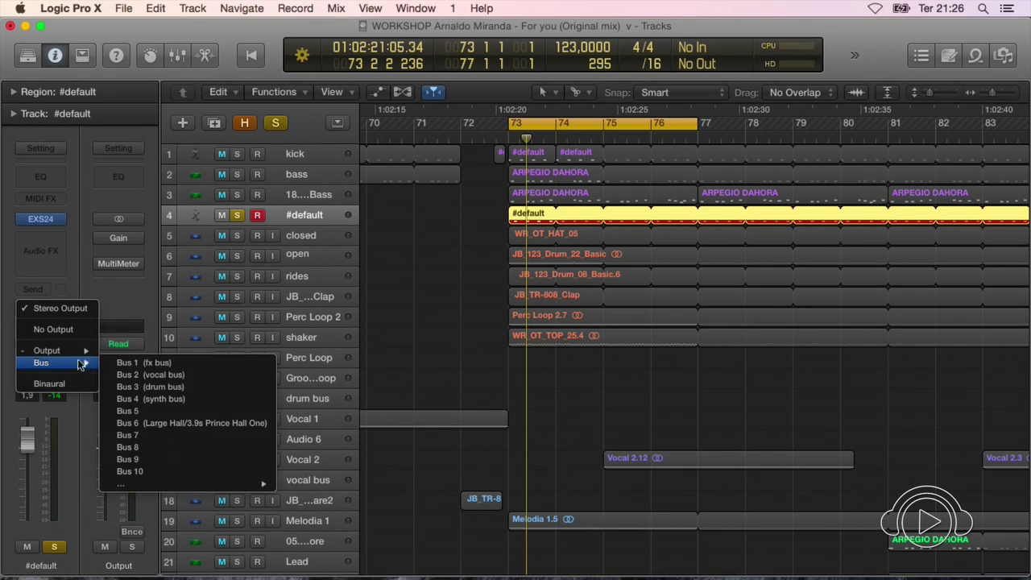
{"action": "left_click", "coordinate": [197, 388]}
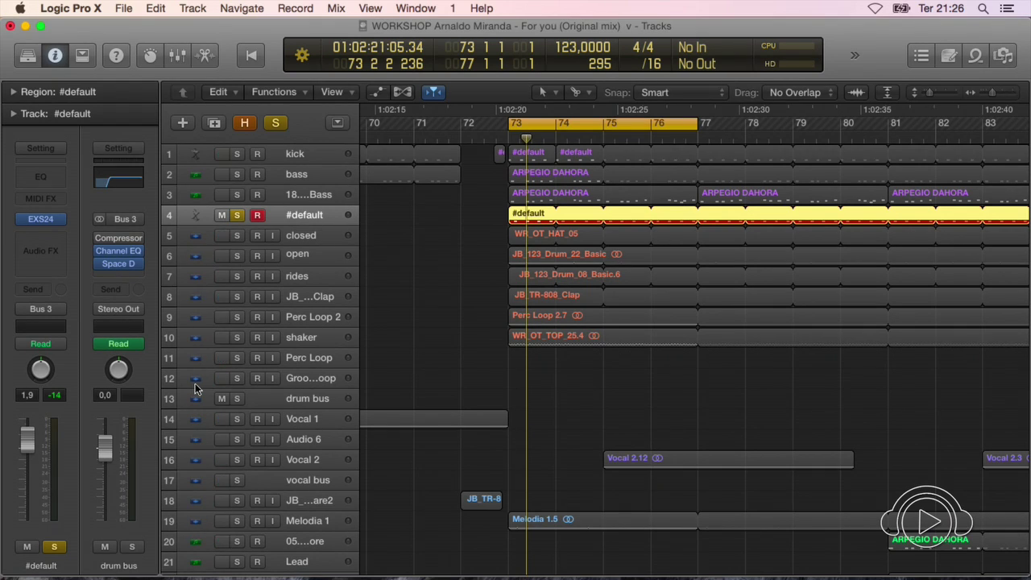
Examine the drum bus Channel EQ, close it, and listen to the soloed #default track through the bus
{"action": "left_click", "coordinate": [123, 255]}
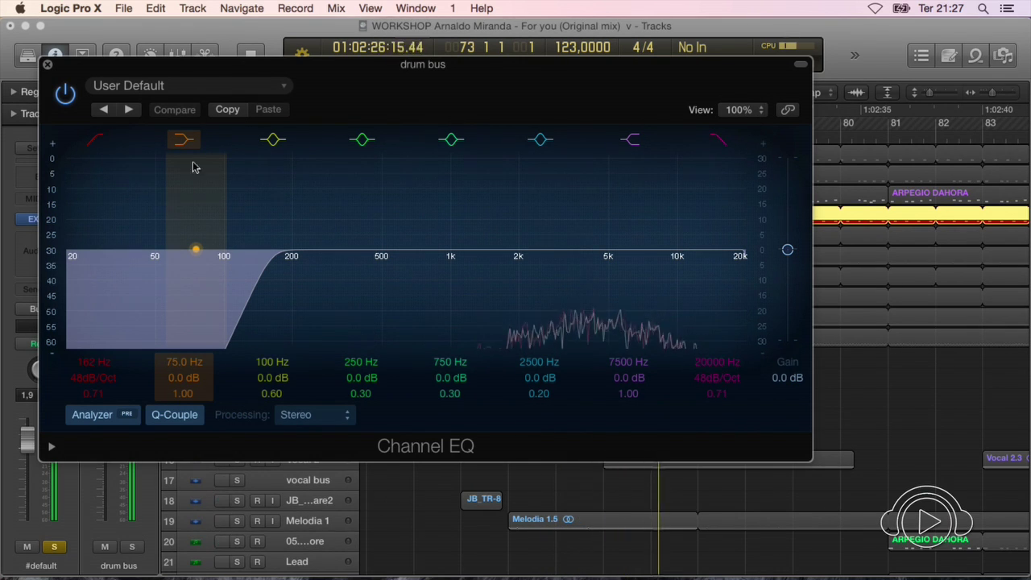
{"action": "left_click", "coordinate": [48, 66]}
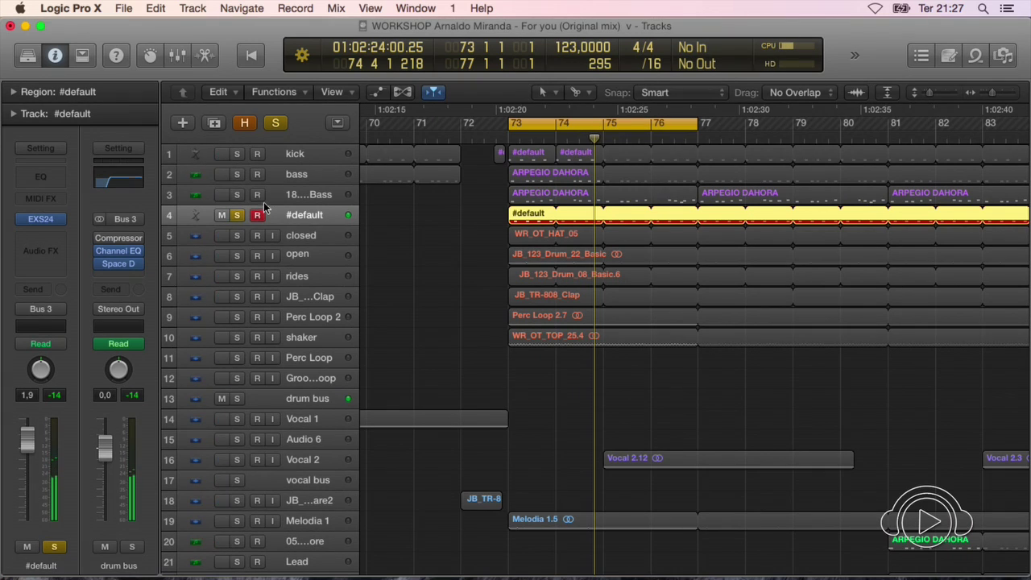
{"action": "key", "text": "space"}
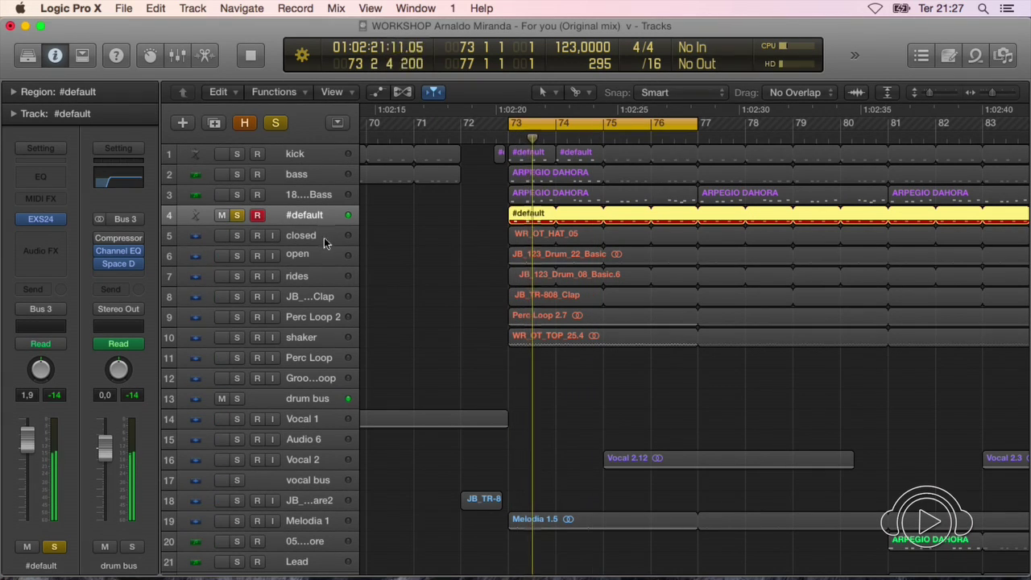
{"action": "key", "text": "space"}
Move the solo from the #default track to the closed track and play the loop
{"action": "left_click", "coordinate": [238, 216]}
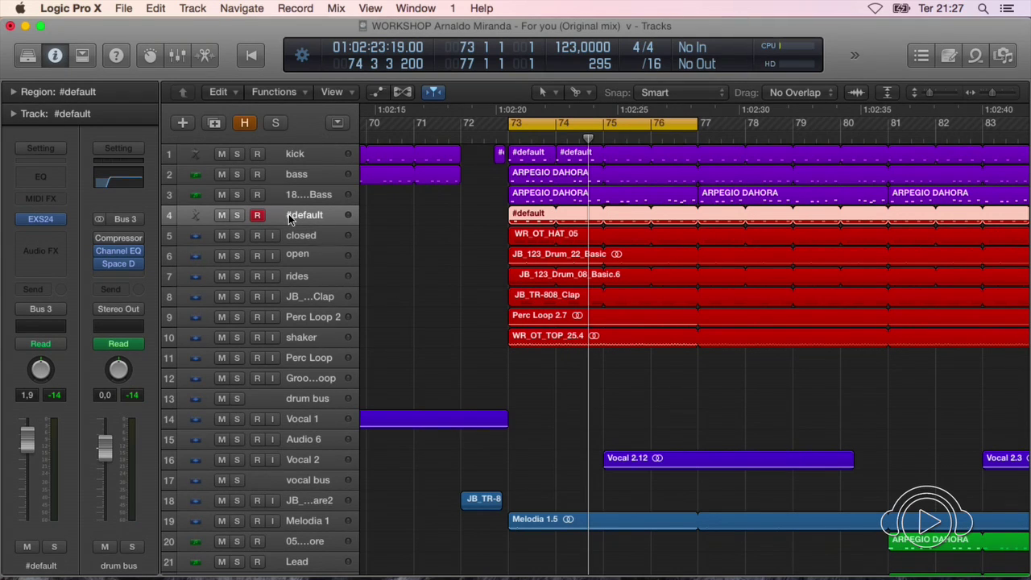
{"action": "left_click", "coordinate": [303, 237]}
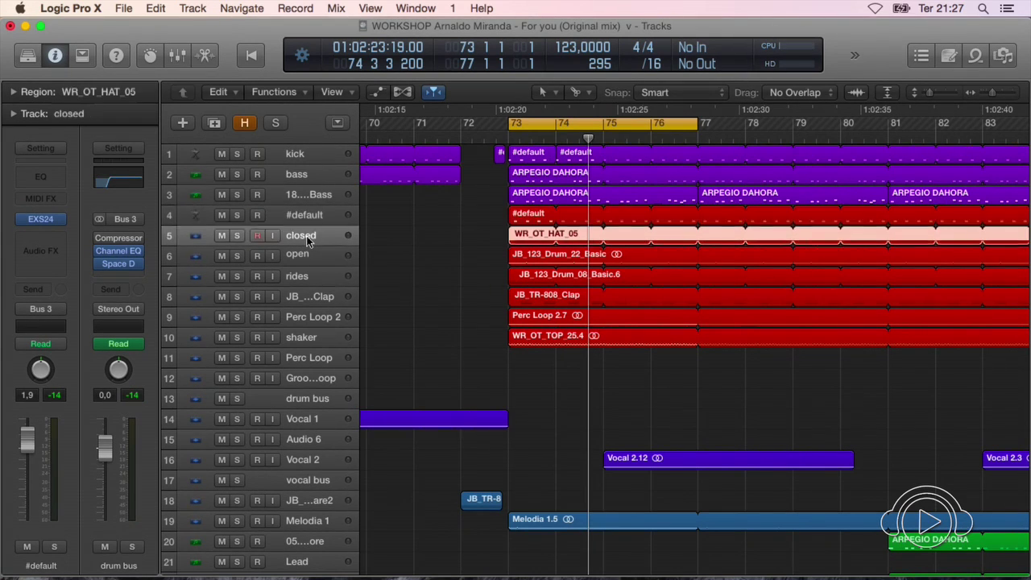
{"action": "left_click", "coordinate": [237, 235]}
{"action": "key", "text": "space"}
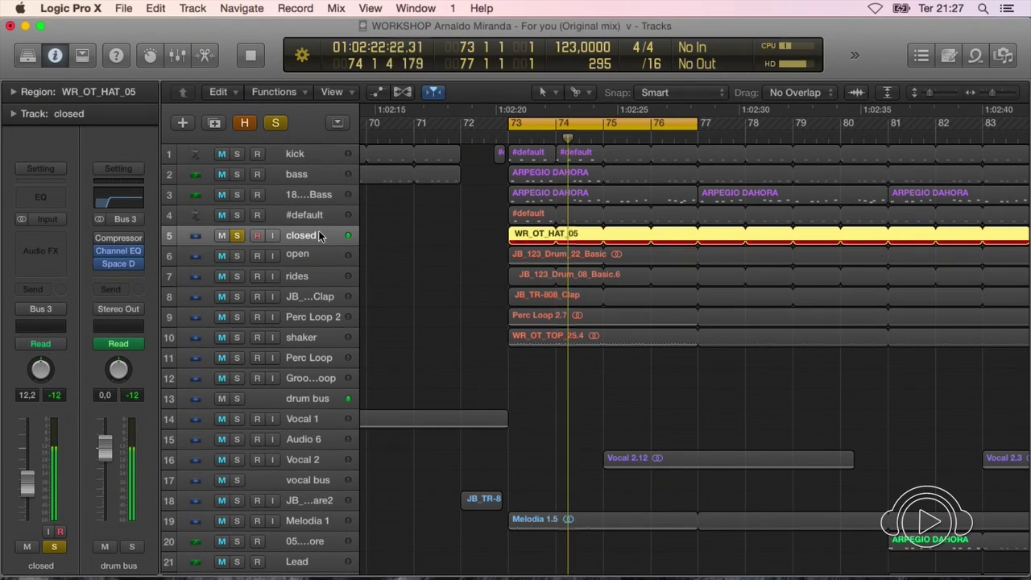
Check the closed track's output routing, keeping Bus 3 (drum bus) selected
{"action": "left_click", "coordinate": [61, 312]}
{"action": "mouse_move", "coordinate": [82, 364]}
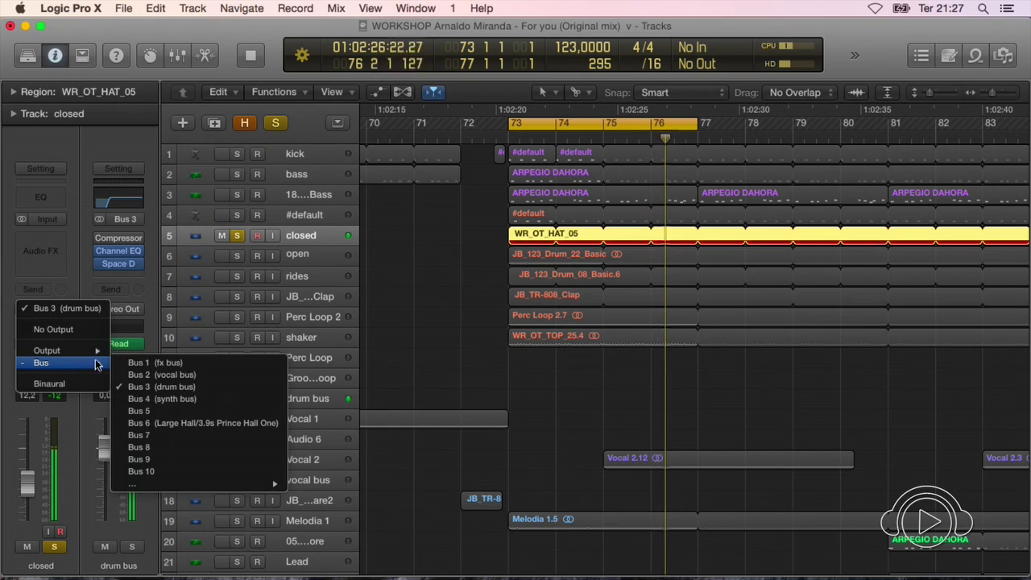
{"action": "left_click", "coordinate": [199, 388]}
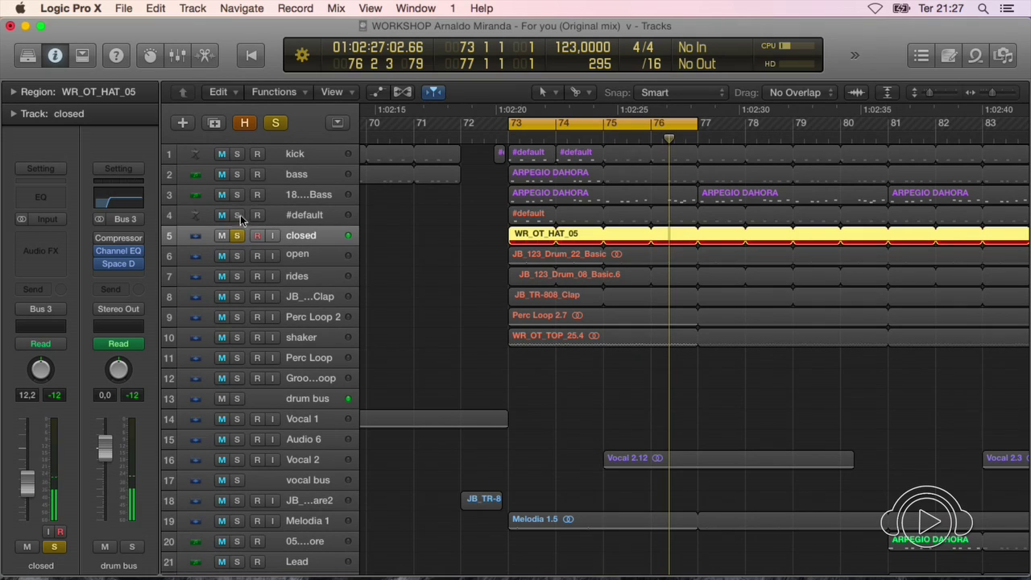
Add the #default track to the solo and pan the closed track to -17 while the loop plays
{"action": "left_click", "coordinate": [237, 216]}
{"action": "key", "text": "space"}
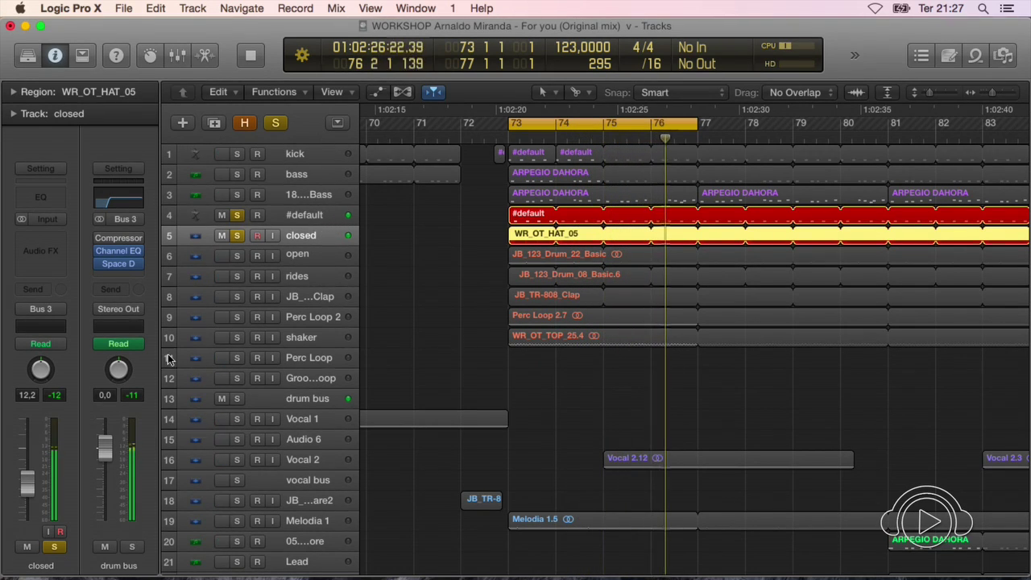
{"action": "left_click_drag", "start_coordinate": [35, 383], "coordinate": [37, 397]}
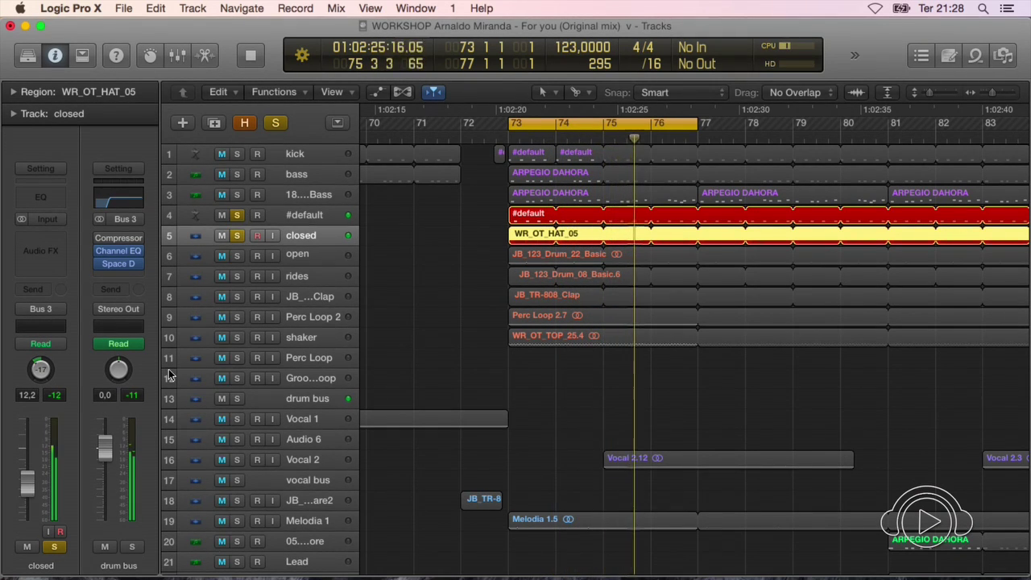
{"action": "key", "text": "space"}
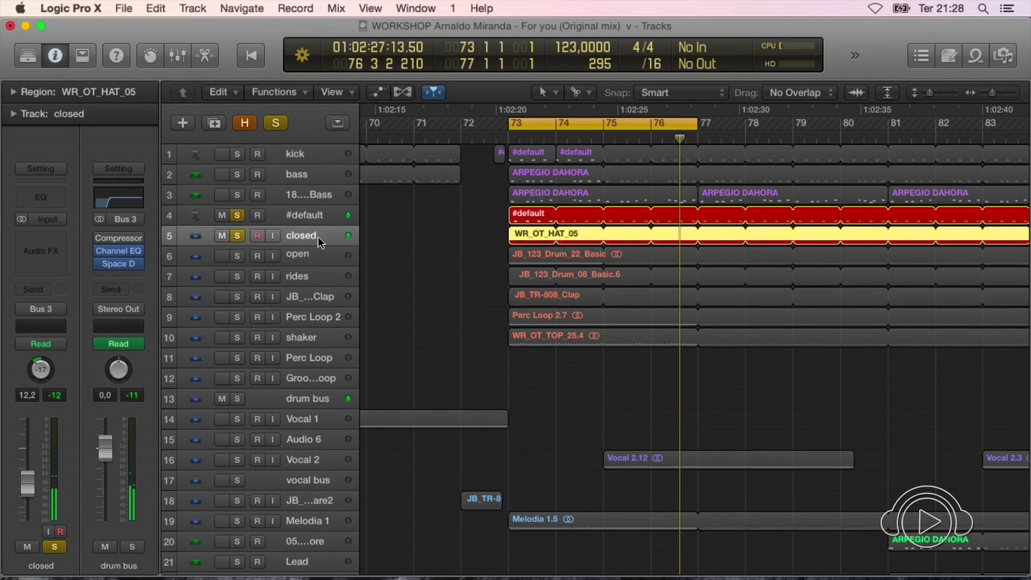
Pan the #default track to +13 and audition it together with the closed track over the loop
{"action": "key", "text": "space"}
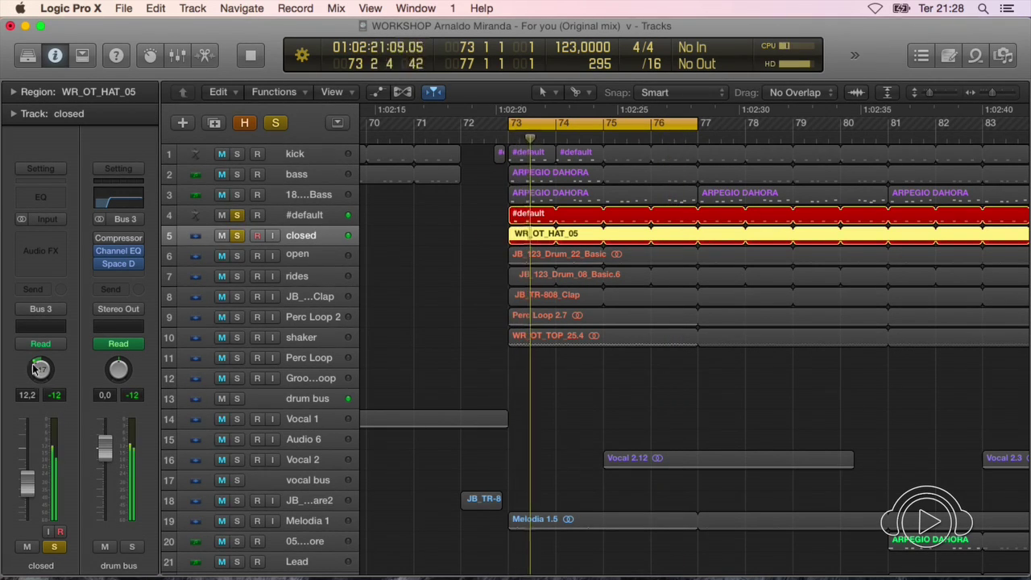
{"action": "left_click", "coordinate": [320, 214]}
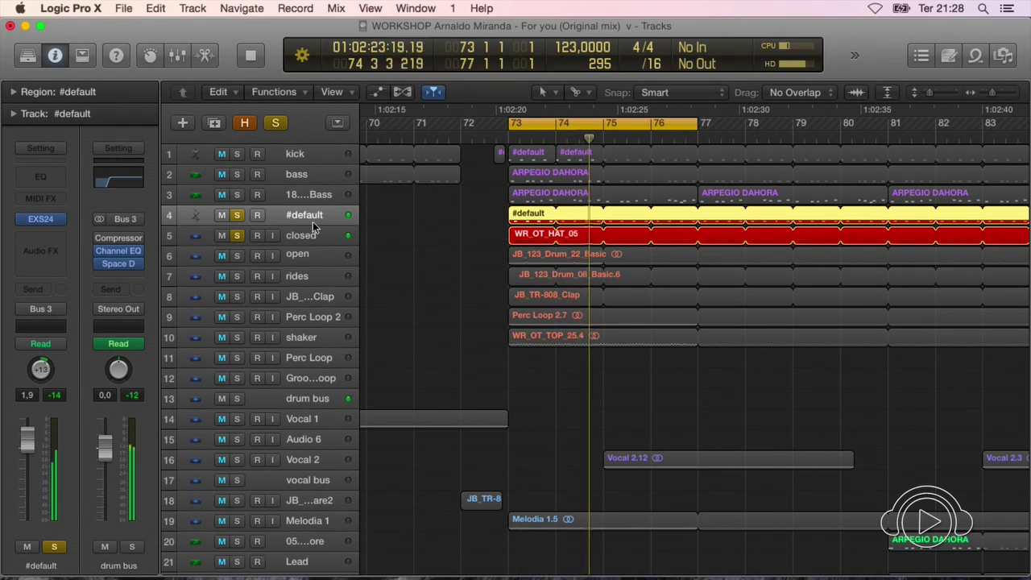
{"action": "key", "text": "space"}
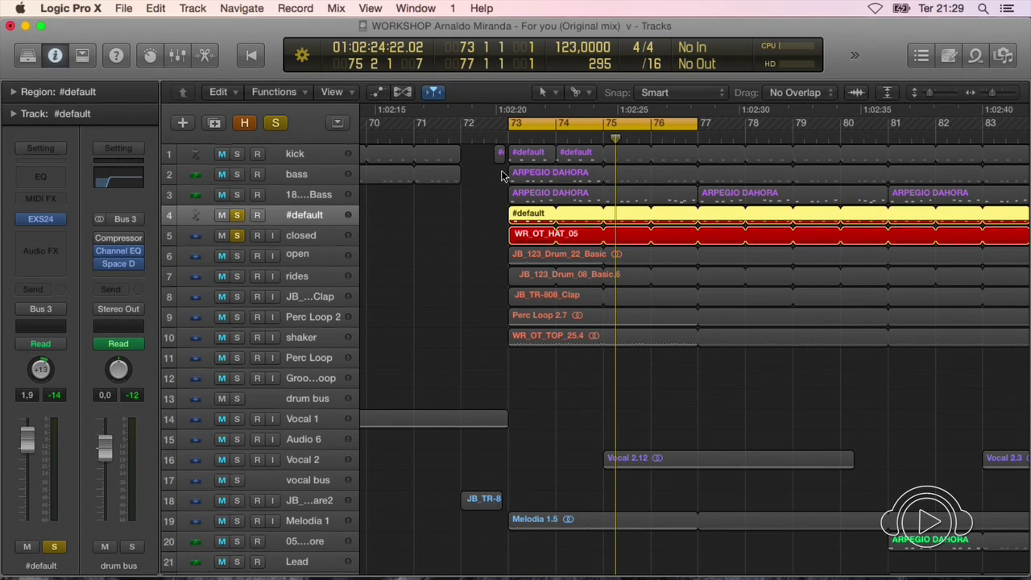
{"action": "key", "text": "space"}
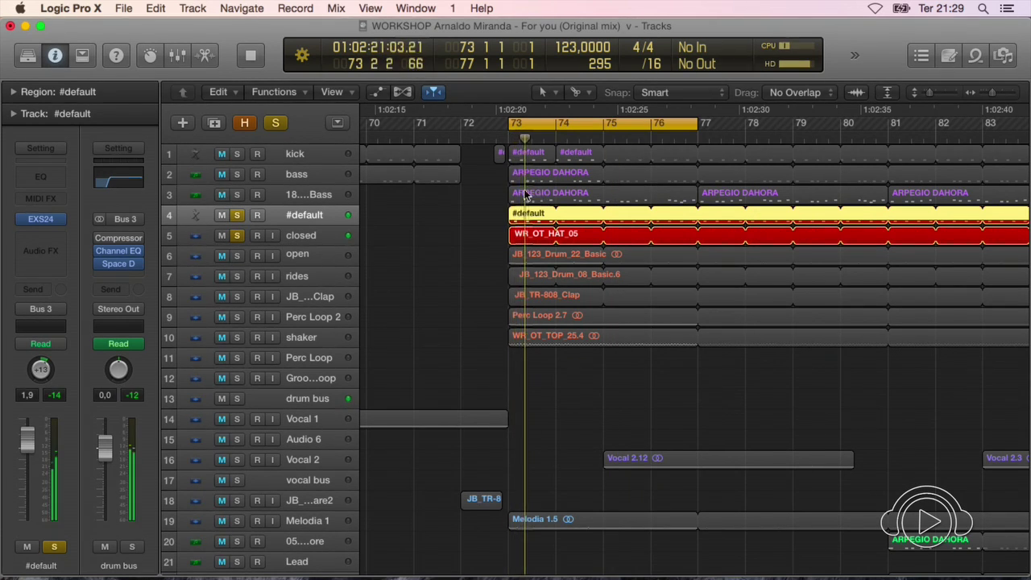
Move the solo from the #default and closed tracks to the open track, select it, and play the loop
{"action": "left_click", "coordinate": [237, 256]}
{"action": "left_click", "coordinate": [238, 236]}
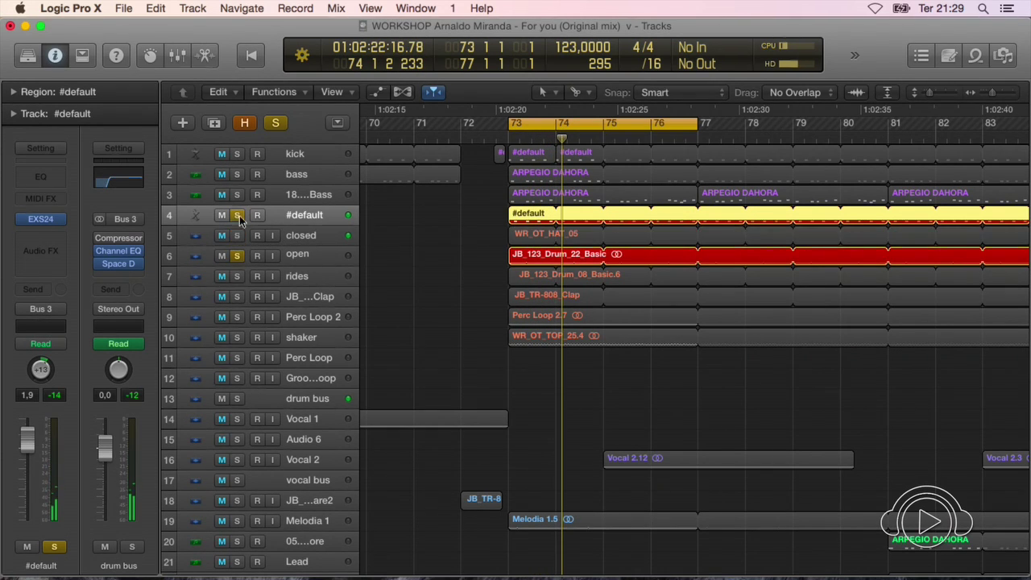
{"action": "left_click", "coordinate": [240, 216]}
{"action": "left_click", "coordinate": [298, 255]}
{"action": "key", "text": "space"}
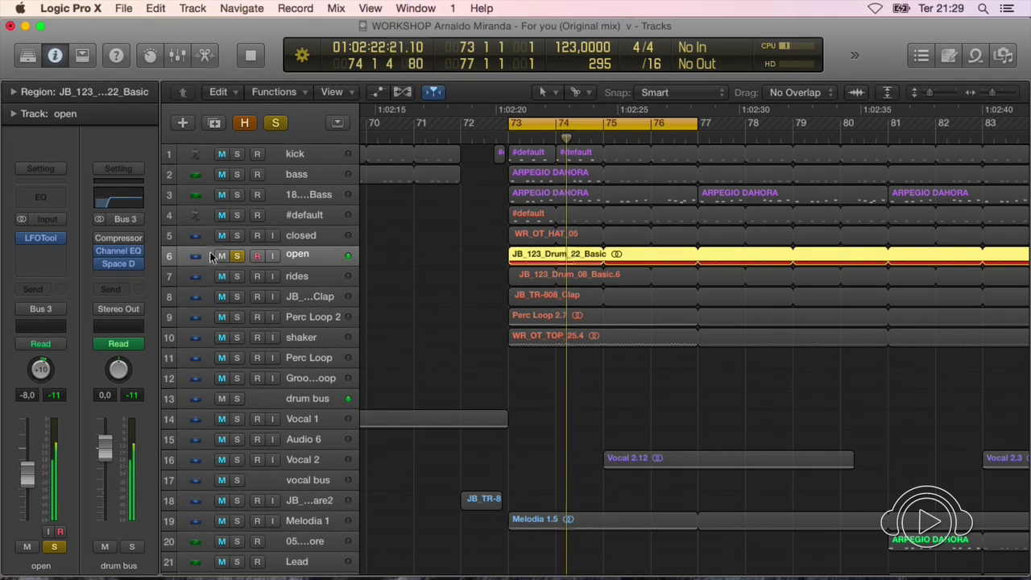
{"action": "key", "text": "z"}
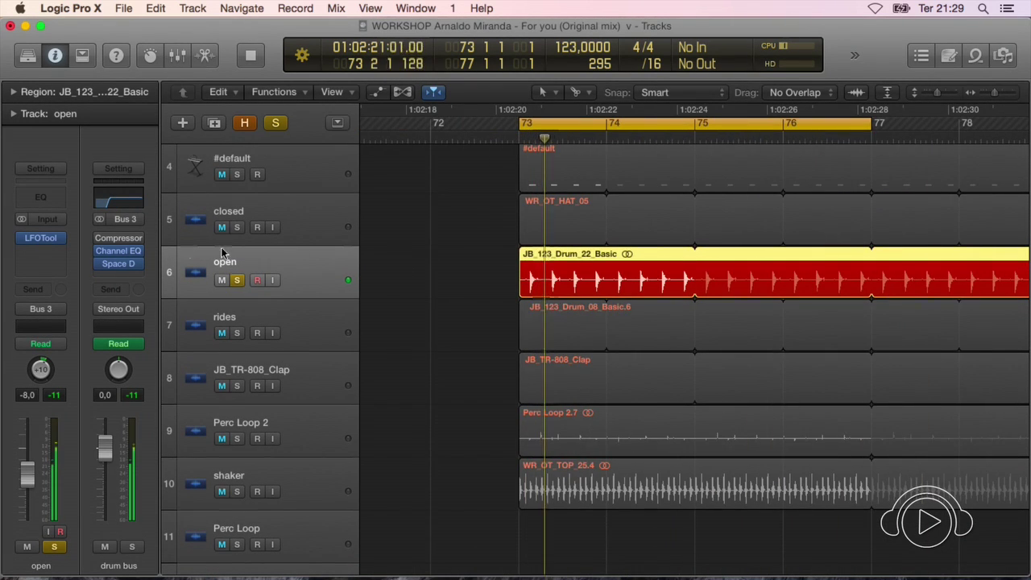
Bypass LFOTool on the open track, enlarge its waveform to compare the looping sound, and re-enable the plug-in
{"action": "left_click", "coordinate": [23, 241]}
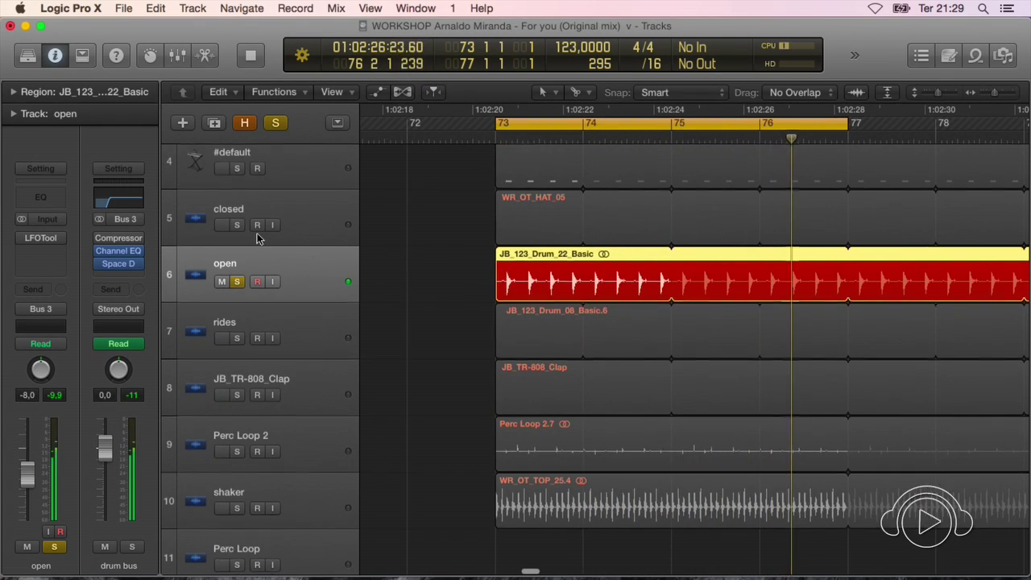
{"action": "key", "text": "super+Down"}
{"action": "key", "text": "super+Down"}
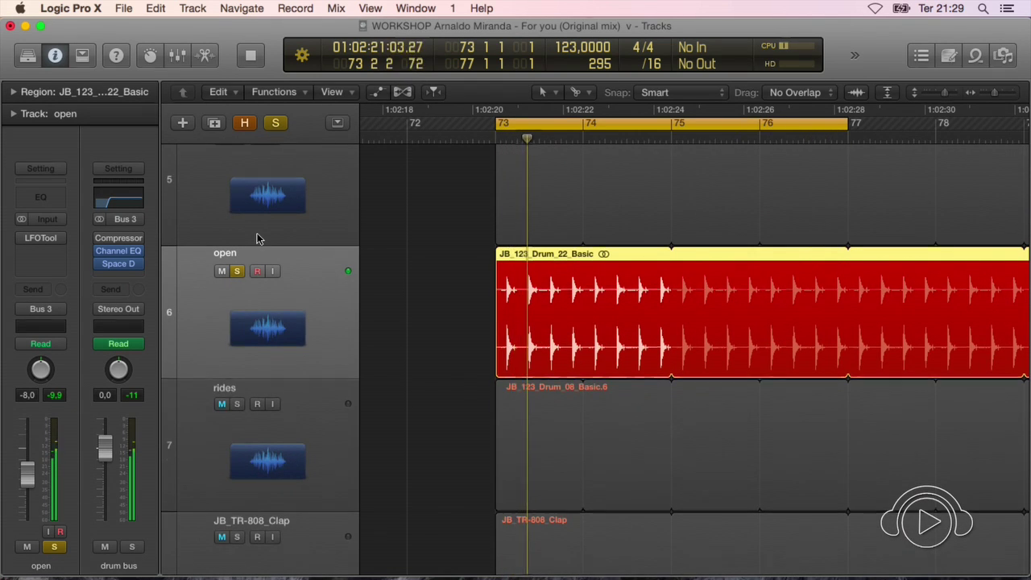
{"action": "key", "text": "super+Right"}
{"action": "scroll", "coordinate": [502, 279], "scroll_direction": "right", "scroll_amount": 5}
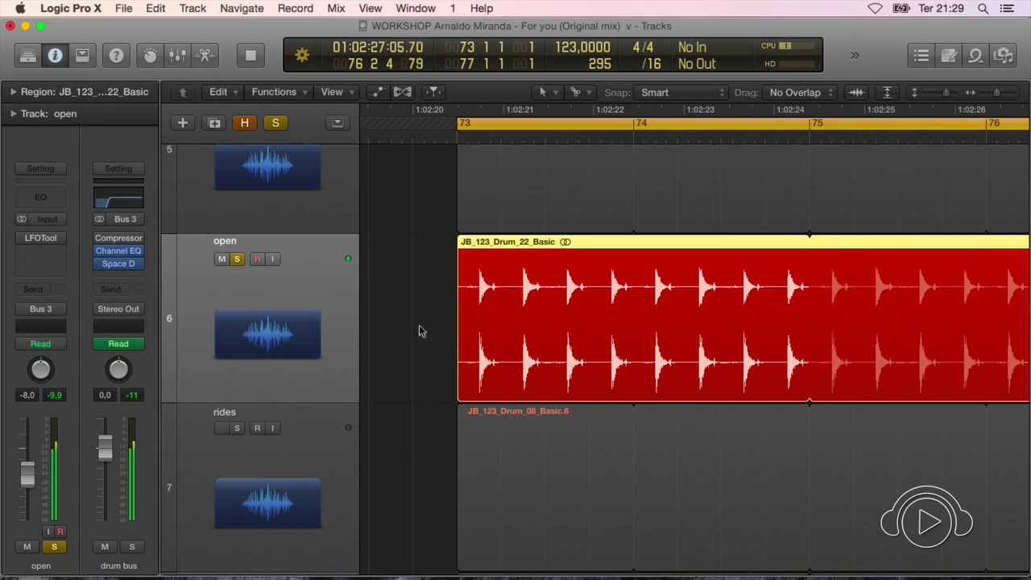
{"action": "left_click", "coordinate": [22, 238]}
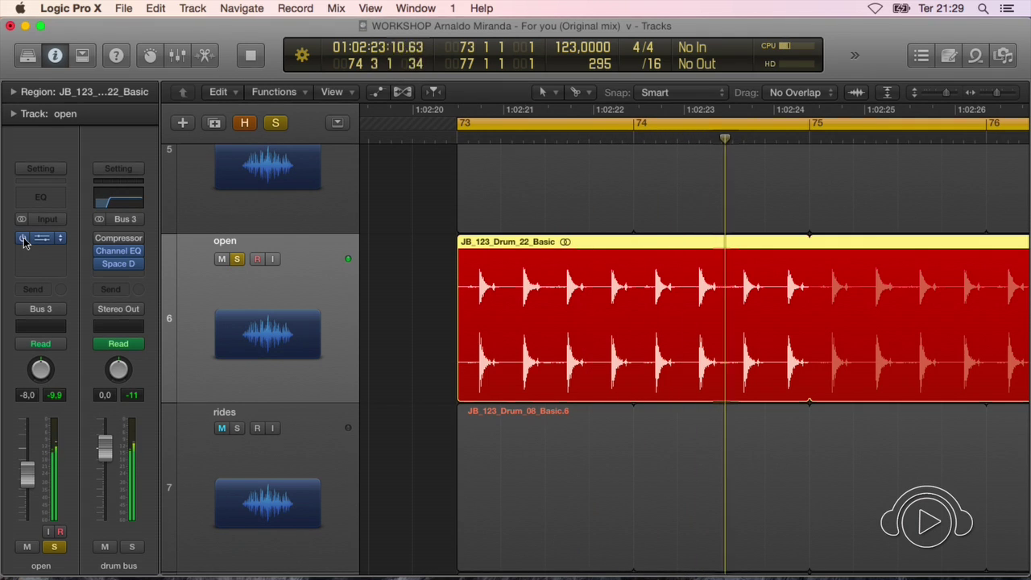
Open LFOTool on the open track, examine its volume-shaping curve against the loop, and close it with playback stopped
{"action": "left_click", "coordinate": [39, 244]}
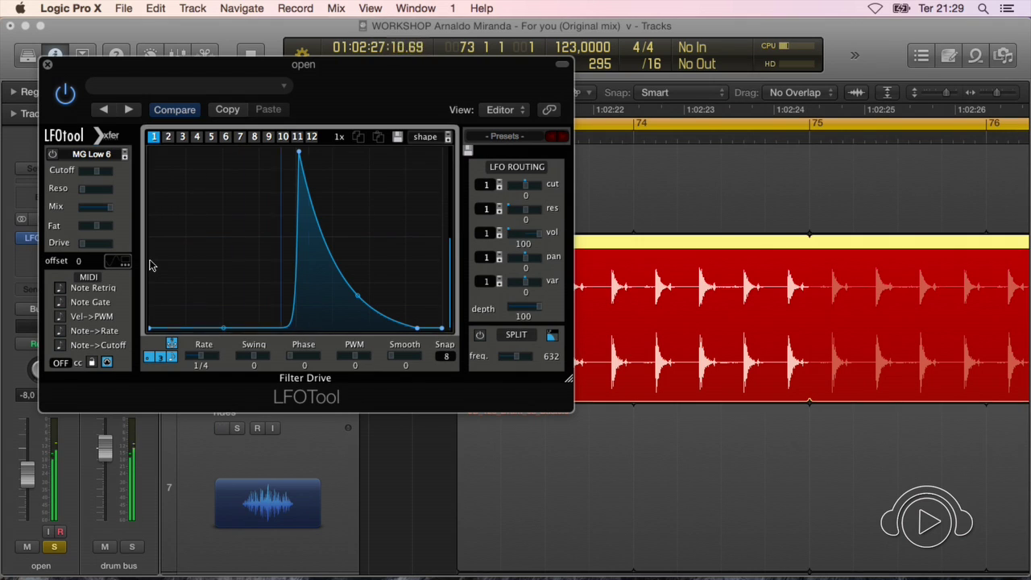
{"action": "left_click_drag", "start_coordinate": [226, 332], "coordinate": [224, 151]}
{"action": "left_click_drag", "start_coordinate": [149, 92], "coordinate": [224, 331]}
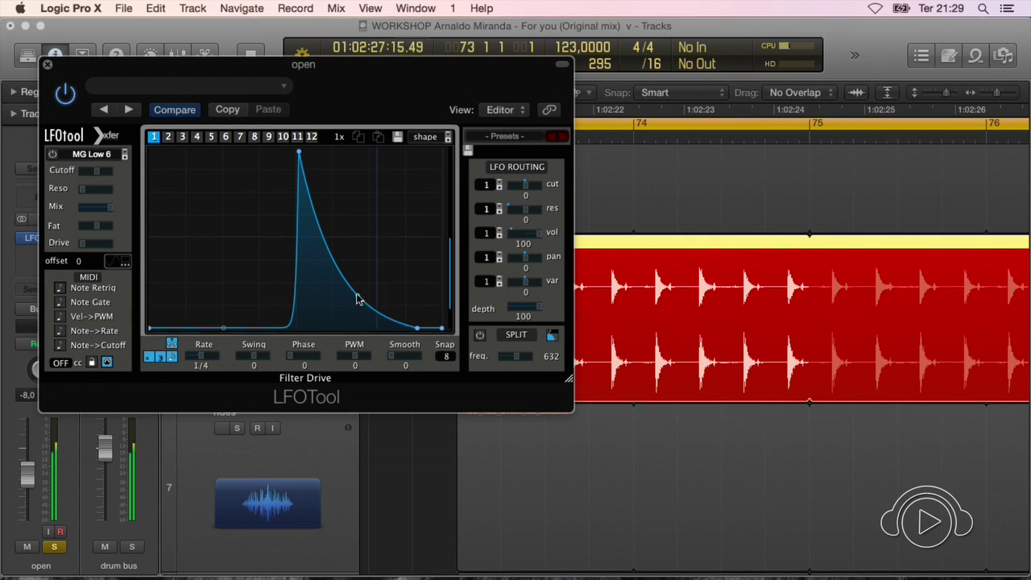
{"action": "left_click_drag", "start_coordinate": [359, 299], "coordinate": [435, 141]}
{"action": "left_click_drag", "start_coordinate": [437, 95], "coordinate": [378, 299]}
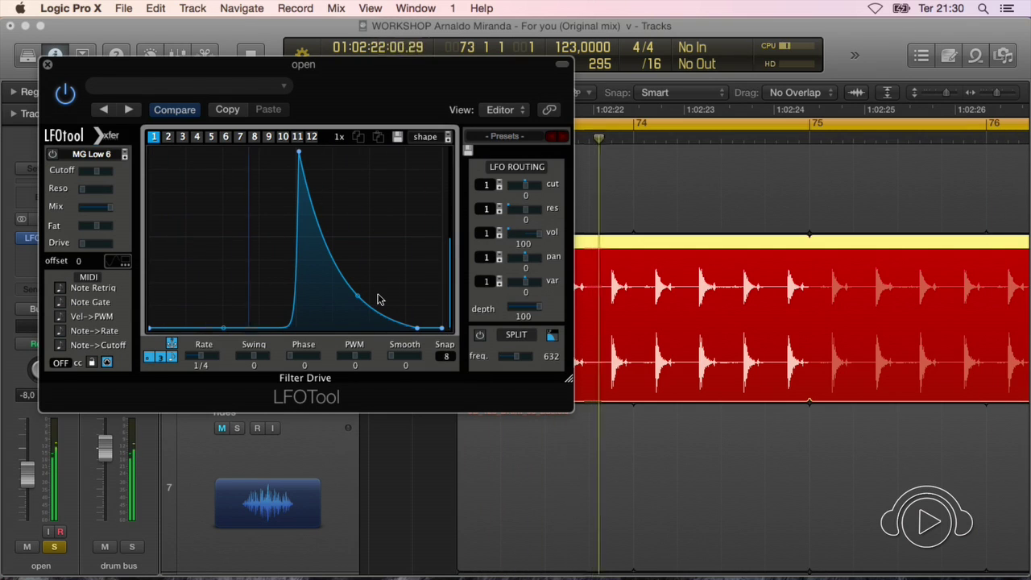
{"action": "left_click", "coordinate": [48, 66]}
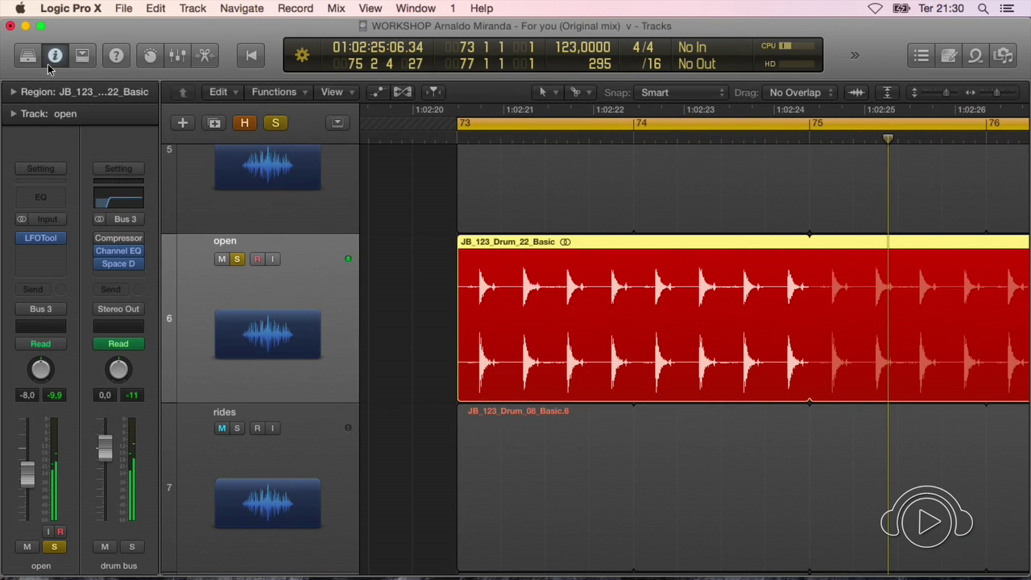
Take the open track out of solo and check its output routing, keeping Bus 3 (drum bus) selected
{"action": "key", "text": "z"}
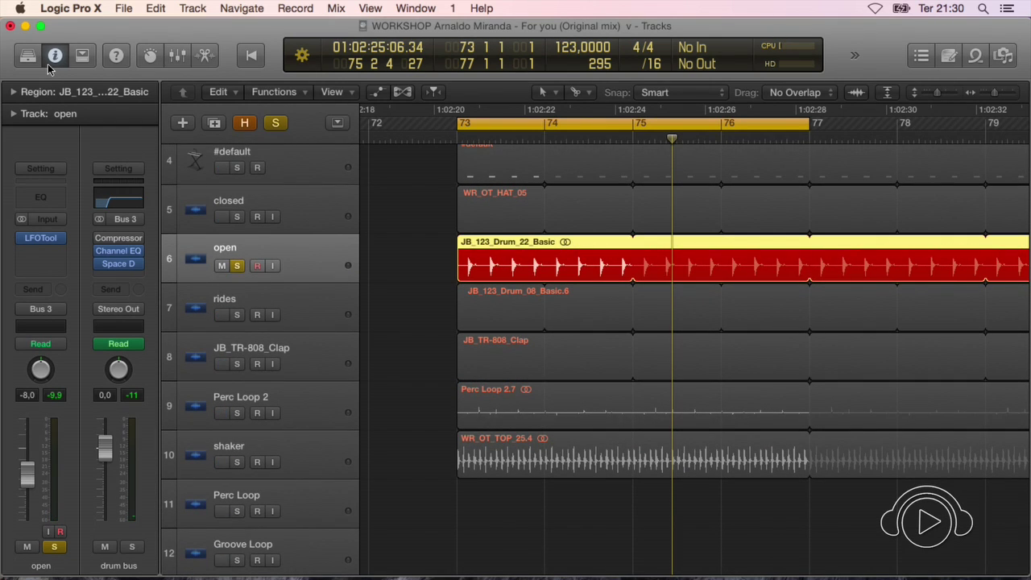
{"action": "key", "text": "super+Left"}
{"action": "key", "text": "super+Left"}
{"action": "key", "text": "super+Up"}
{"action": "key", "text": "super+Down"}
{"action": "key", "text": "super+Down"}
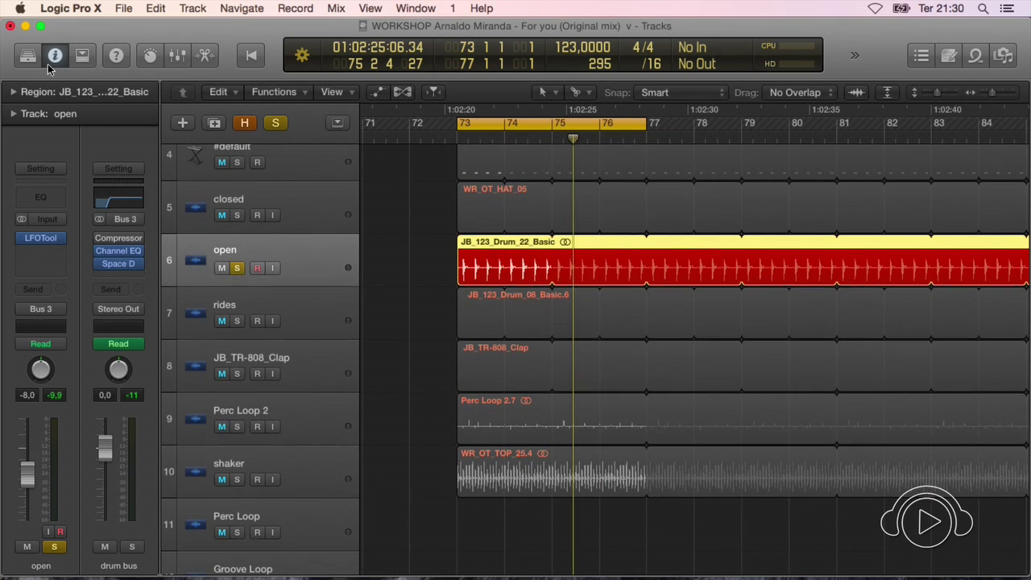
{"action": "key", "text": "super+Left"}
{"action": "key", "text": "super+Up"}
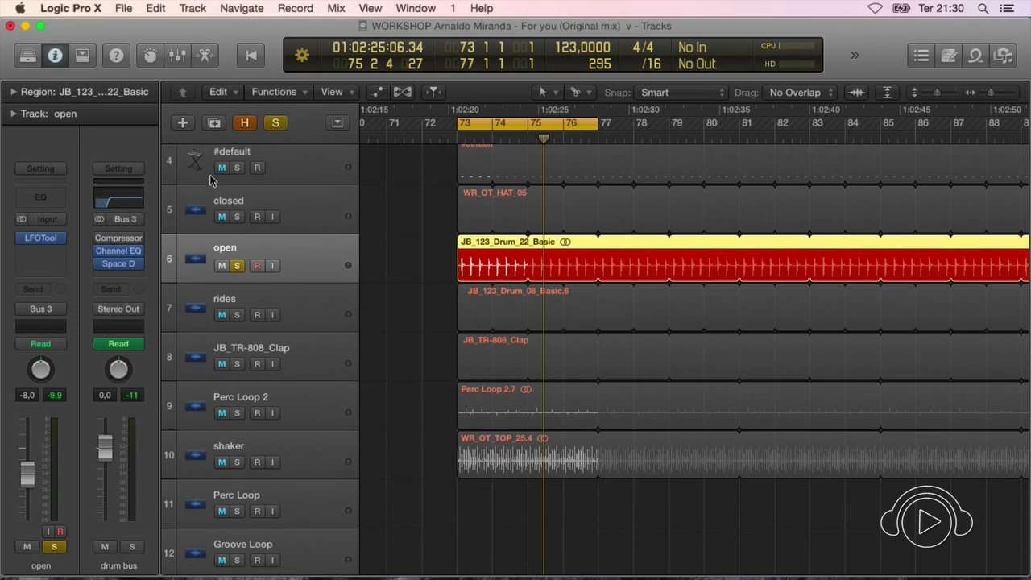
{"action": "left_click", "coordinate": [238, 266]}
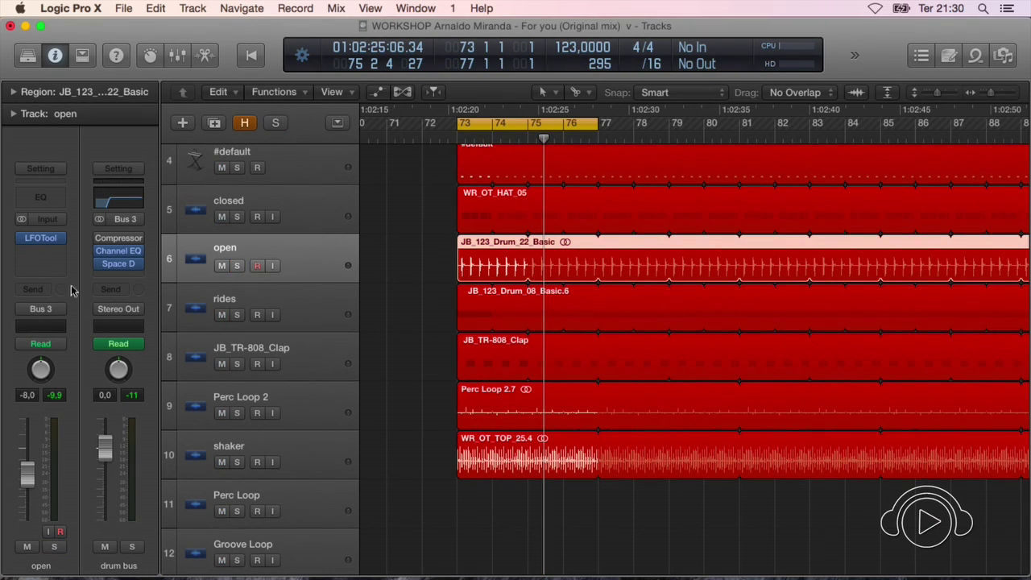
{"action": "left_click", "coordinate": [58, 312]}
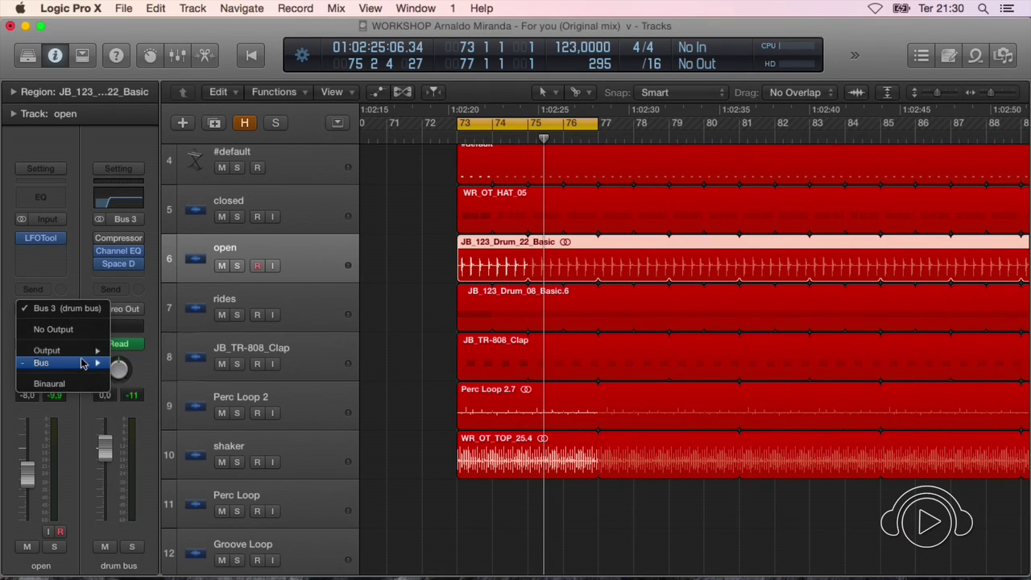
{"action": "mouse_move", "coordinate": [84, 363]}
{"action": "left_click", "coordinate": [198, 386]}
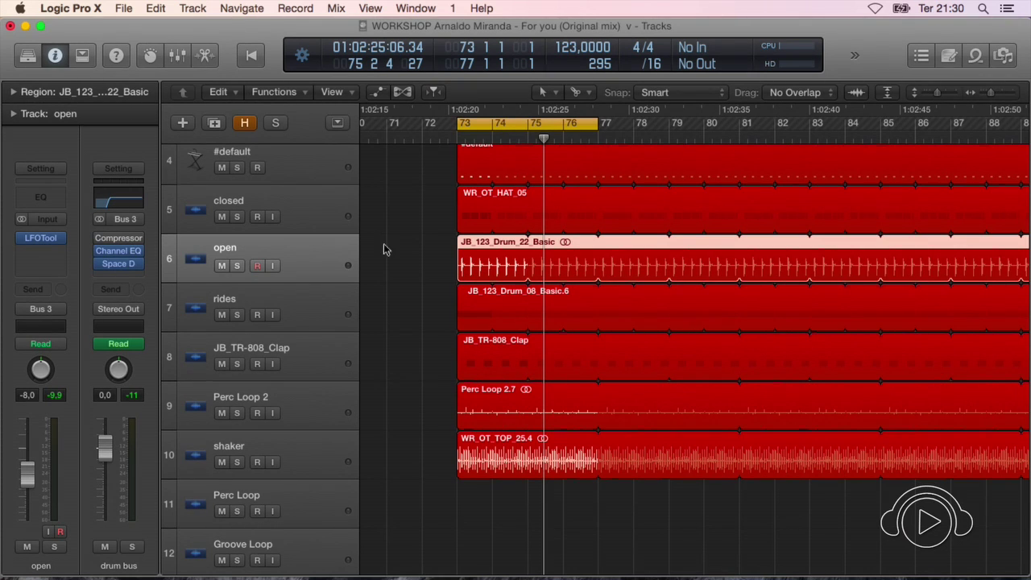
Select the rides track, solo it, and play the loop from bar 73
{"action": "key", "text": "super+Left"}
{"action": "key", "text": "super+Left"}
{"action": "key", "text": "super+Left"}
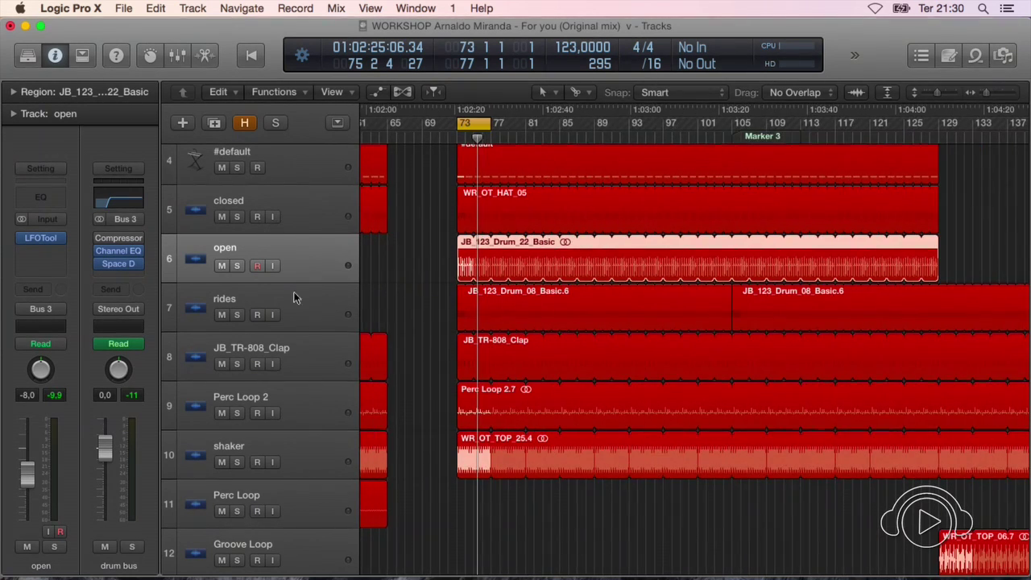
{"action": "left_click", "coordinate": [291, 307]}
{"action": "key", "text": "s"}
{"action": "key", "text": "space"}
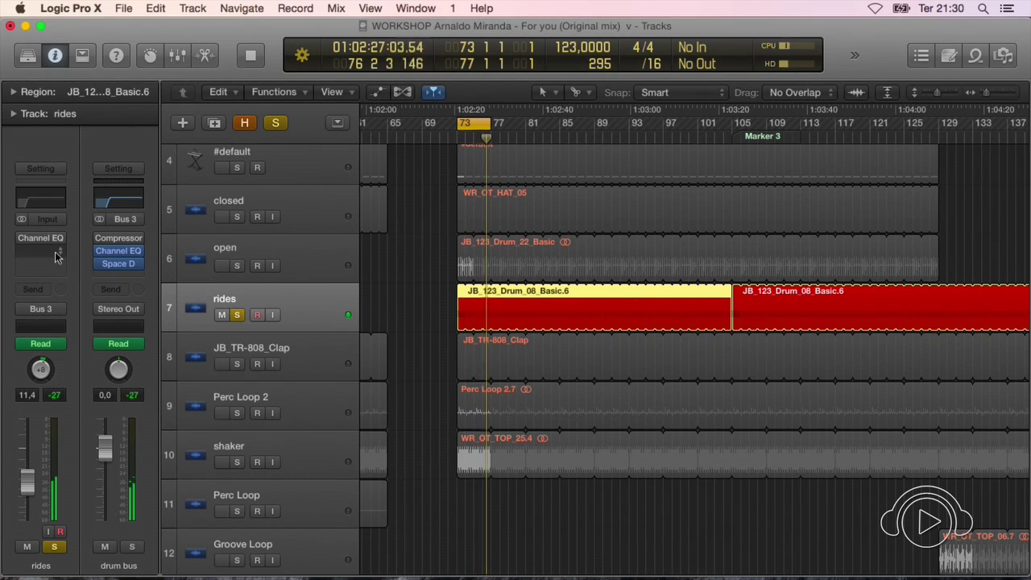
Check the rides track's output routing, keeping Bus 3 (drum bus) selected, and stop playback
{"action": "left_click", "coordinate": [57, 315]}
{"action": "mouse_move", "coordinate": [77, 365]}
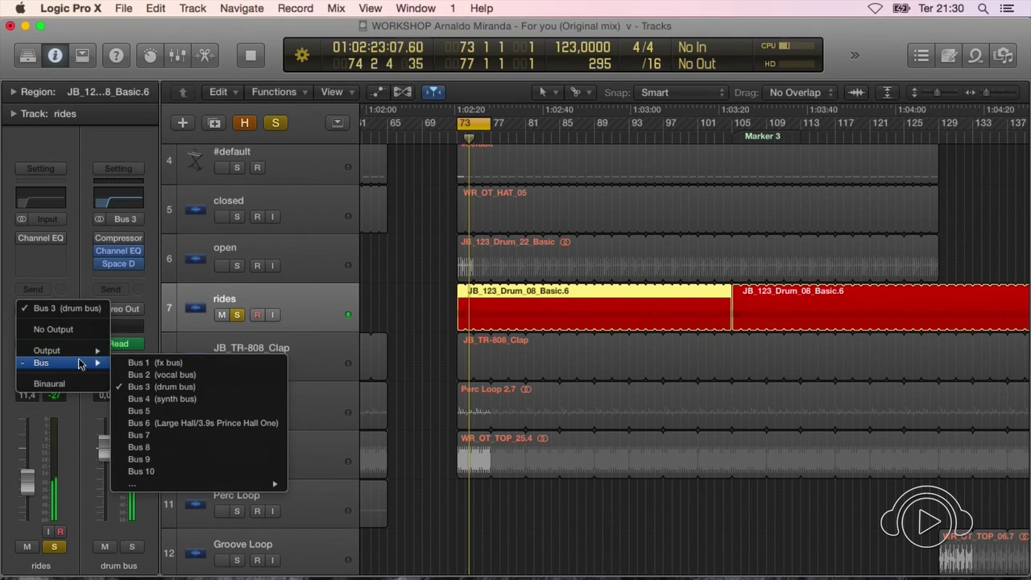
{"action": "left_click", "coordinate": [163, 387]}
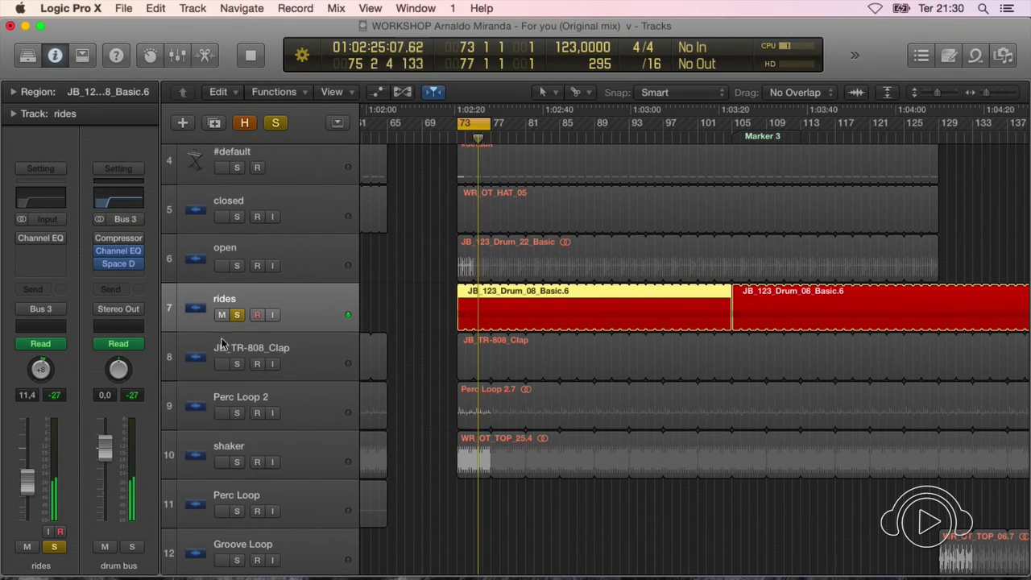
{"action": "key", "text": "space"}
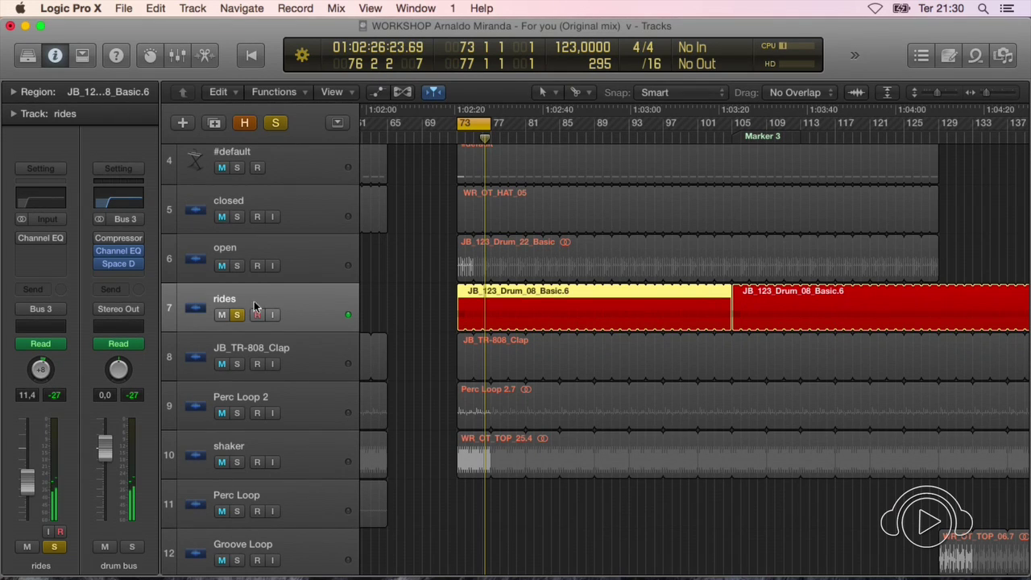
Move the solo from the rides track to JB_TR-808_Clap, select it, and audition the clap over the loop
{"action": "left_click", "coordinate": [237, 315]}
{"action": "left_click", "coordinate": [237, 364]}
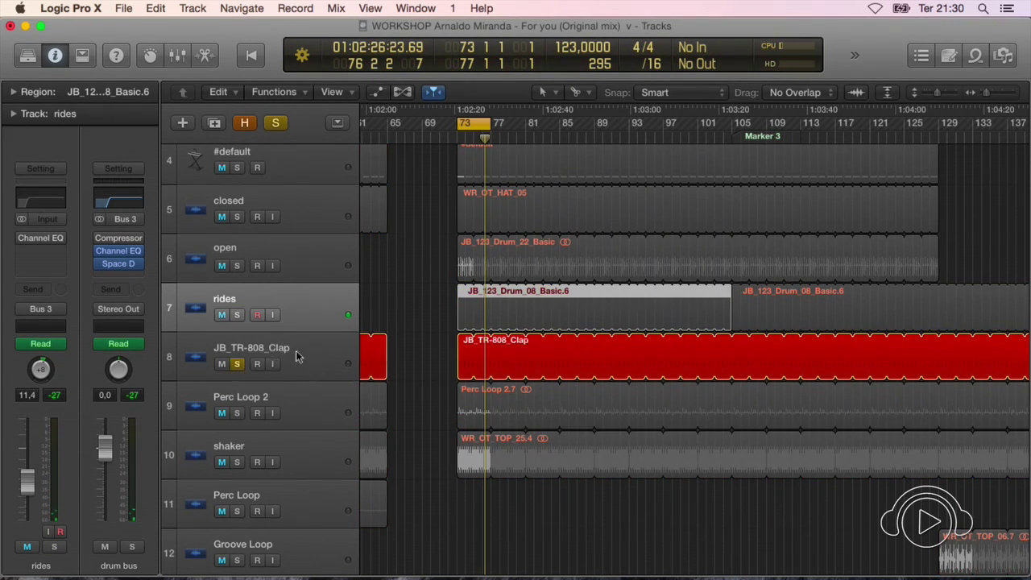
{"action": "left_click", "coordinate": [306, 349]}
{"action": "key", "text": "space"}
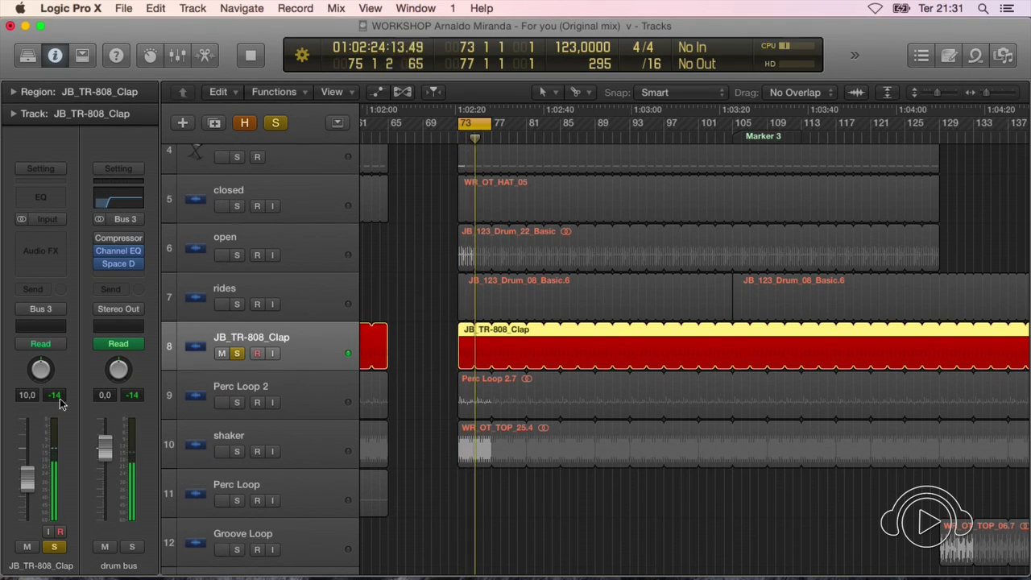
Move the solo from the clap back to the rides track, select it, and play the loop again
{"action": "left_click", "coordinate": [239, 353]}
{"action": "left_click", "coordinate": [307, 291]}
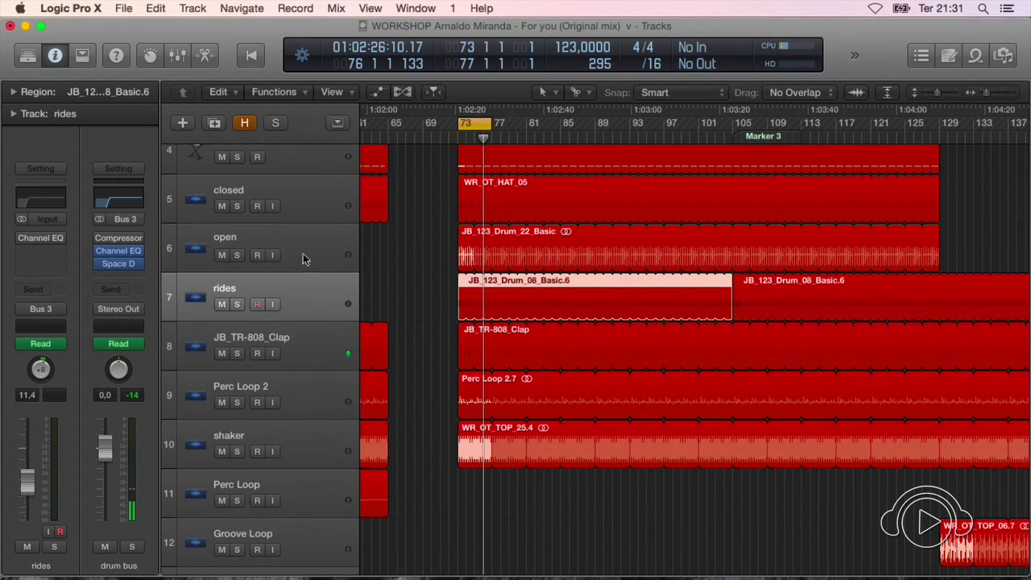
{"action": "left_click", "coordinate": [236, 305]}
{"action": "key", "text": "space"}
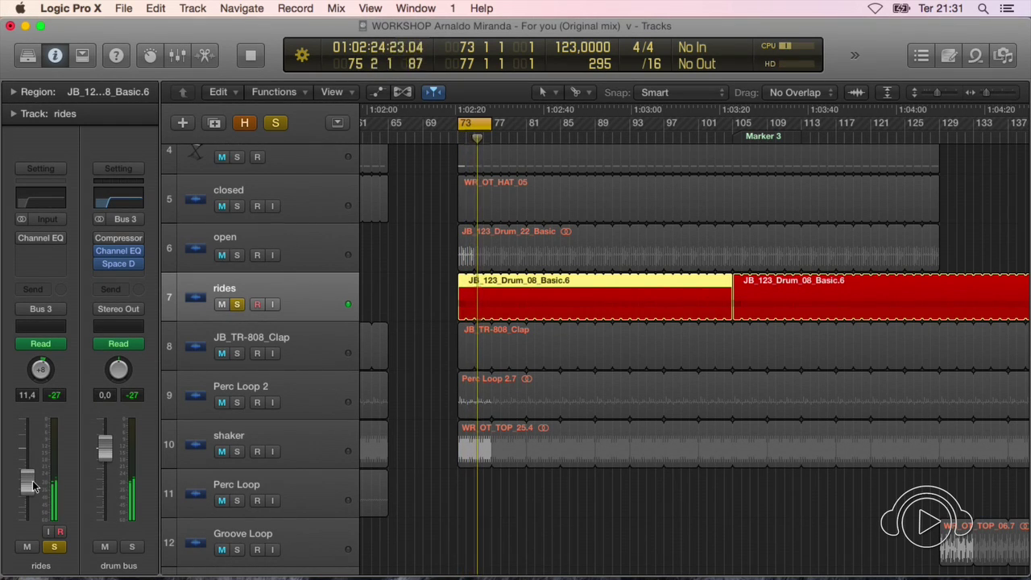
Raise the rides volume to 0.6 dB for comparison, lower it to -12.4 dB, and take the track out of solo
{"action": "left_click_drag", "start_coordinate": [31, 486], "coordinate": [29, 417]}
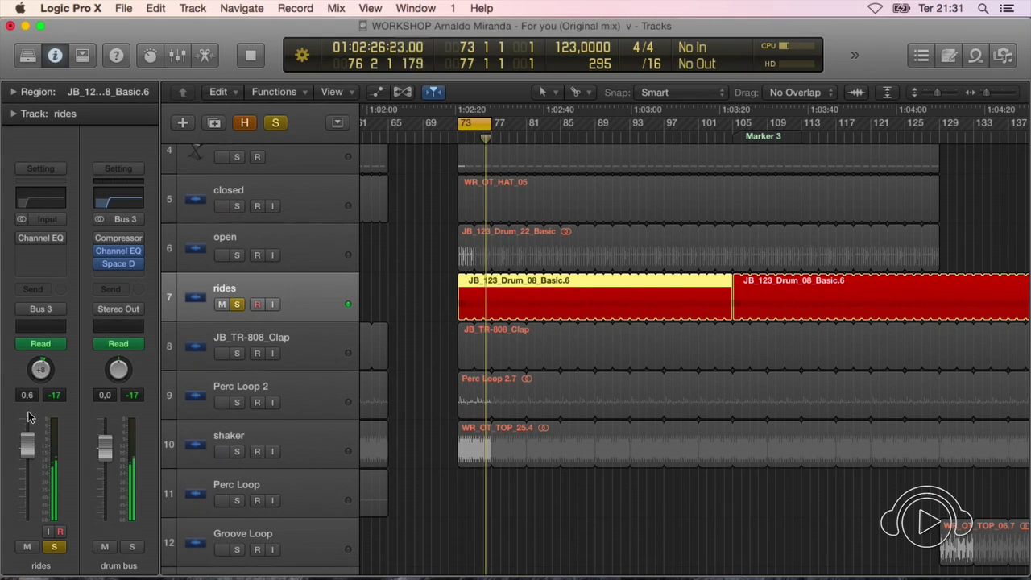
{"action": "left_click_drag", "start_coordinate": [28, 419], "coordinate": [29, 465]}
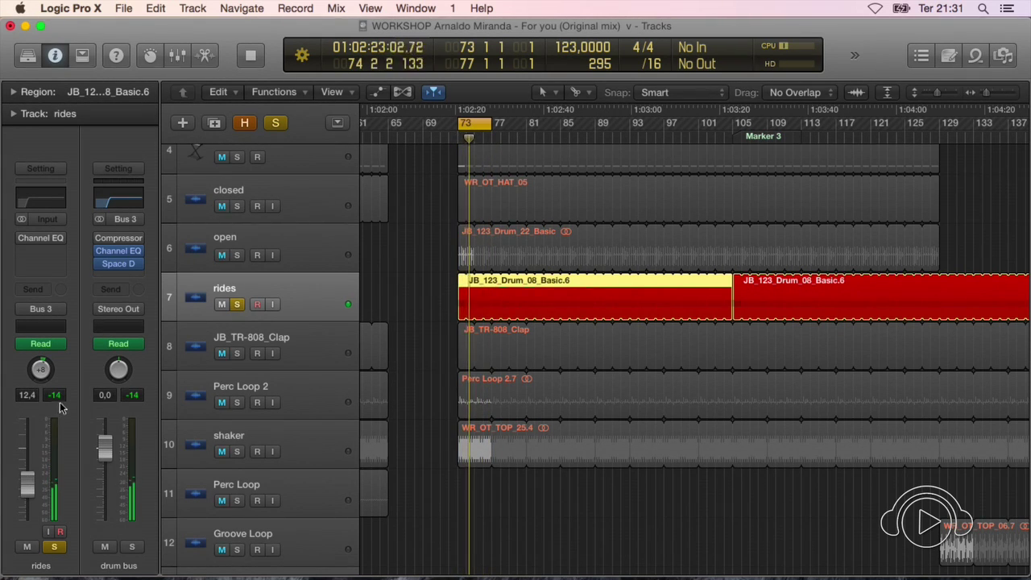
{"action": "left_click", "coordinate": [238, 304]}
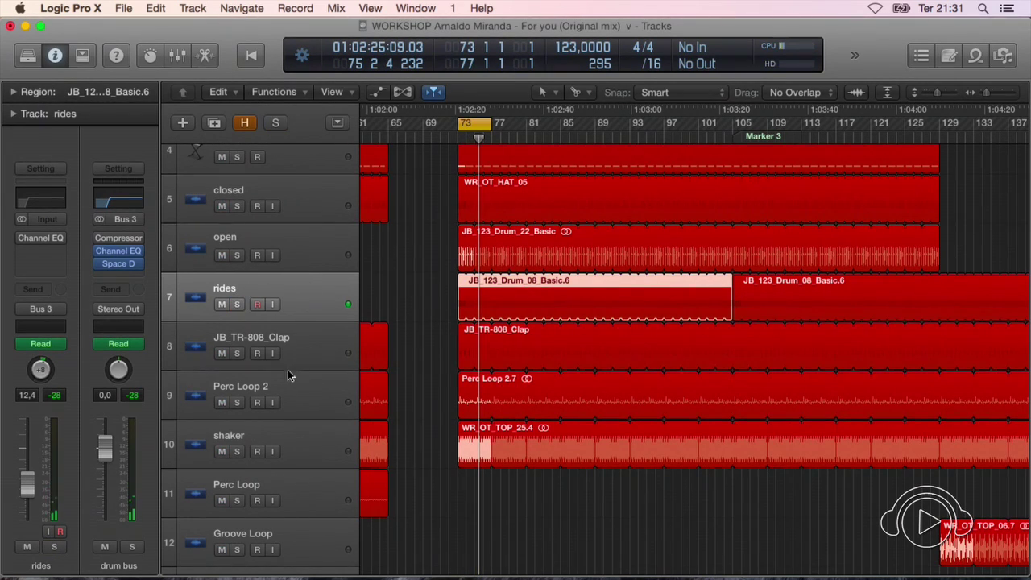
Solo Perc Loop 2, audition it over the loop, then stop playback and remove the solo
{"action": "left_click", "coordinate": [292, 395]}
{"action": "key", "text": "s"}
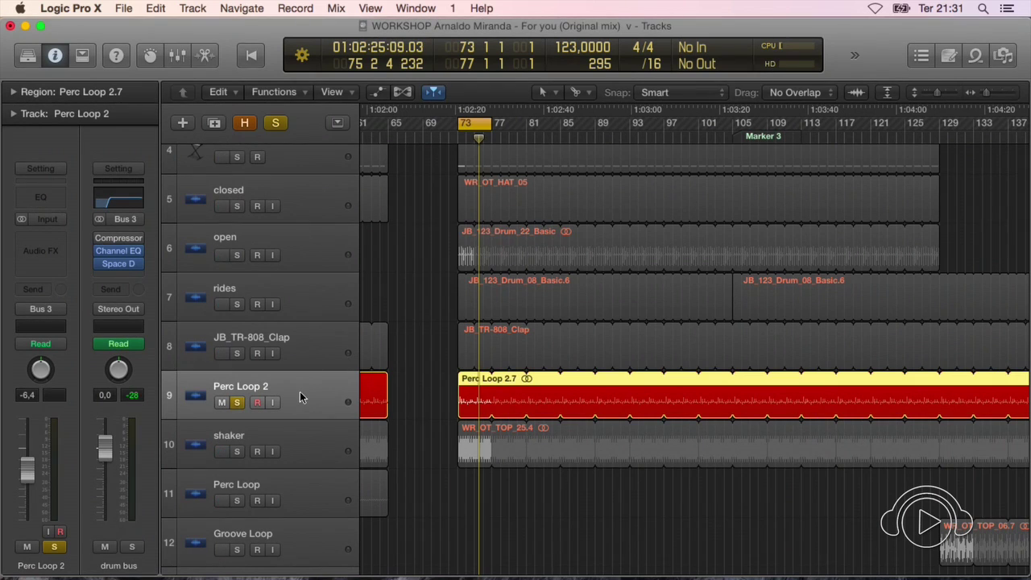
{"action": "key", "text": "space"}
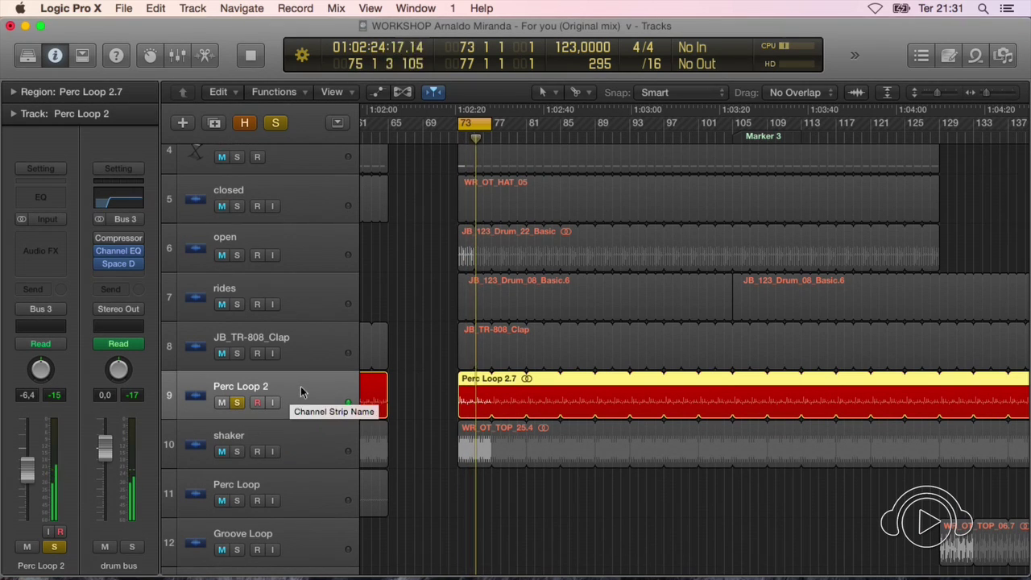
{"action": "key", "text": "space"}
{"action": "left_click", "coordinate": [237, 402]}
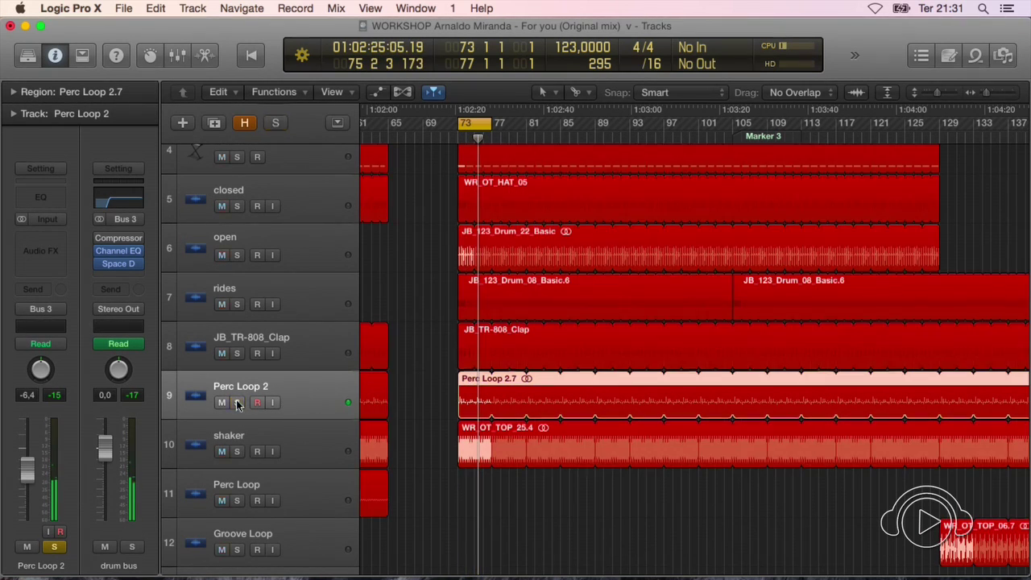
Solo and select the shaker track, audition it over the loop, then stop playback and remove the solo
{"action": "left_click", "coordinate": [237, 453]}
{"action": "left_click", "coordinate": [304, 437]}
{"action": "key", "text": "space"}
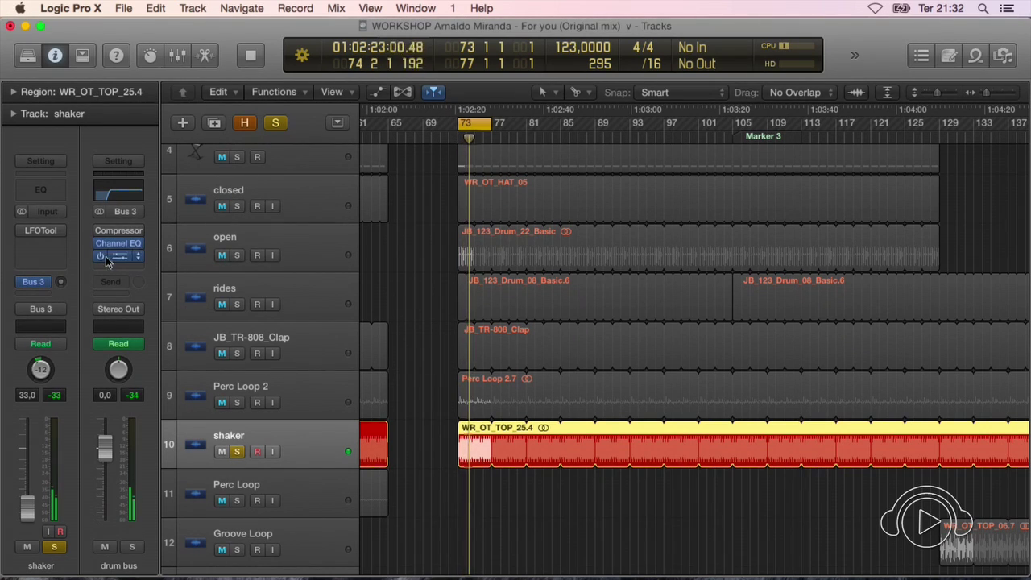
{"action": "key", "text": "space"}
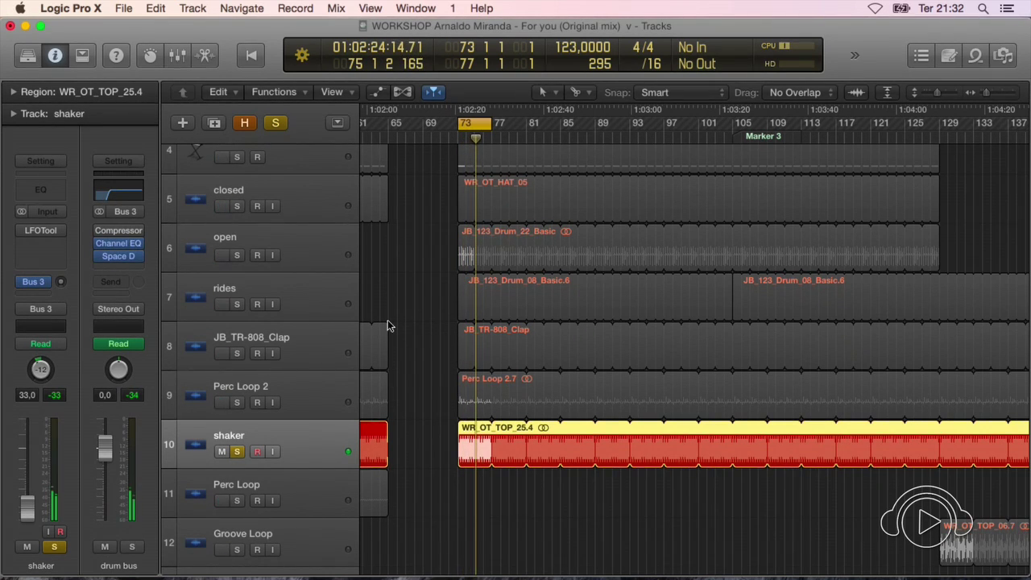
{"action": "left_click", "coordinate": [55, 547]}
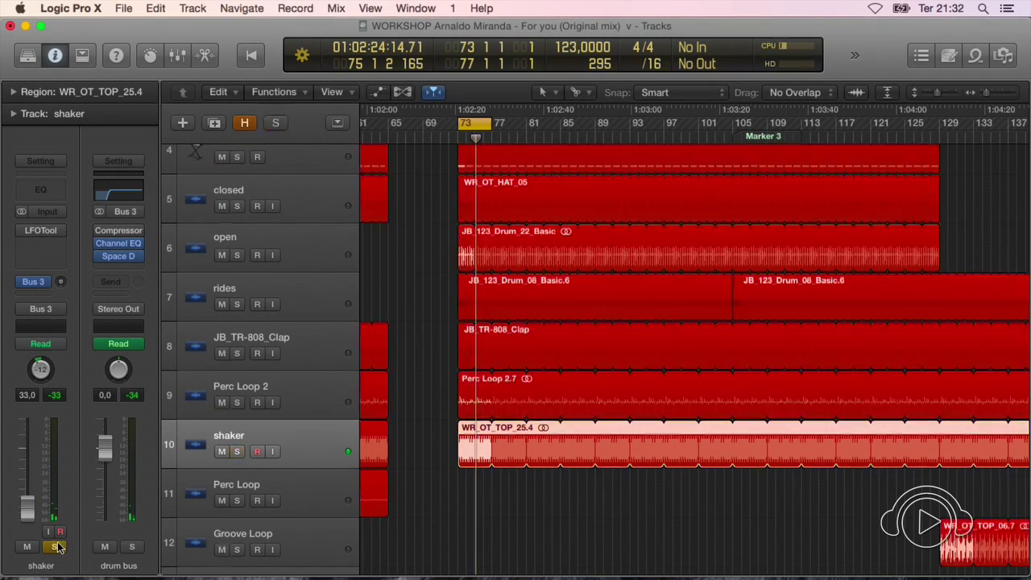
Solo the drum bus and play the loop to hear all the percussion tracks together
{"action": "left_click", "coordinate": [135, 550]}
{"action": "scroll", "coordinate": [441, 377], "scroll_direction": "up", "scroll_amount": 5}
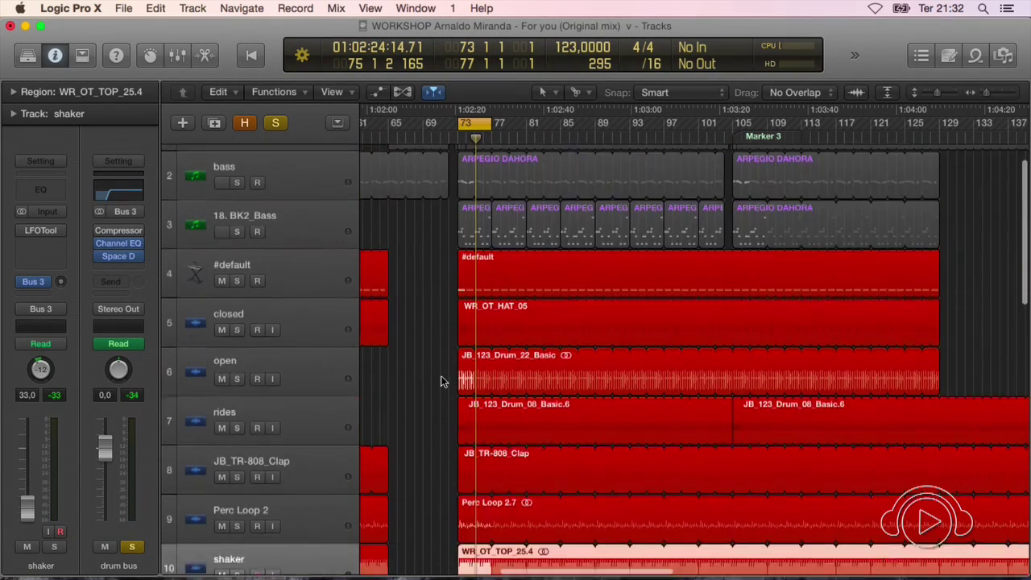
{"action": "key", "text": "super+Left"}
{"action": "key", "text": "super+Up"}
{"action": "key", "text": "super+Up"}
{"action": "key", "text": "super+Up"}
{"action": "key", "text": "super+Up"}
{"action": "key", "text": "super+Up"}
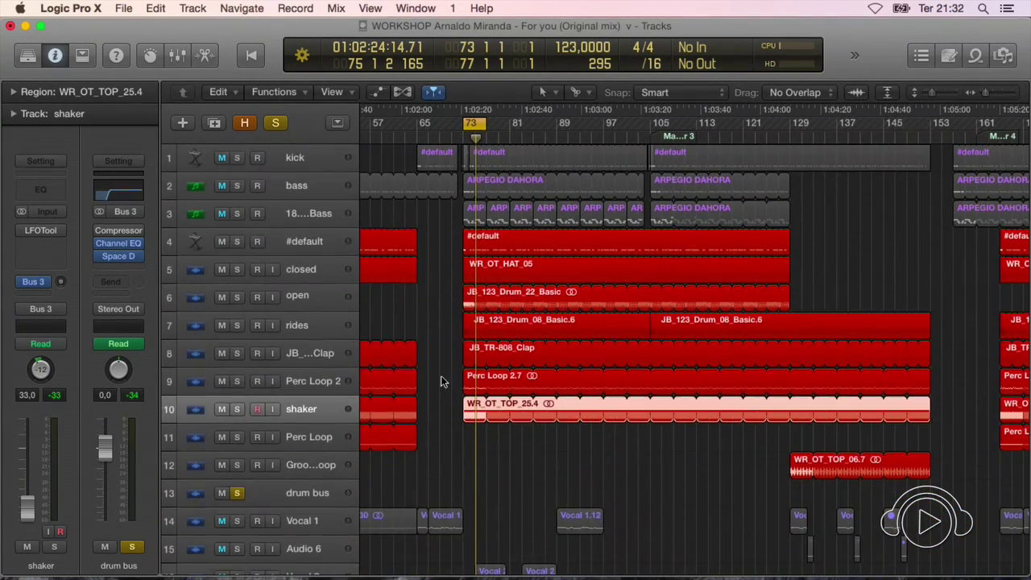
{"action": "key", "text": "space"}
{"action": "key", "text": "super+Right"}
{"action": "key", "text": "super+Right"}
{"action": "key", "text": "super+Right"}
{"action": "key", "text": "super+Right"}
{"action": "key", "text": "super+Right"}
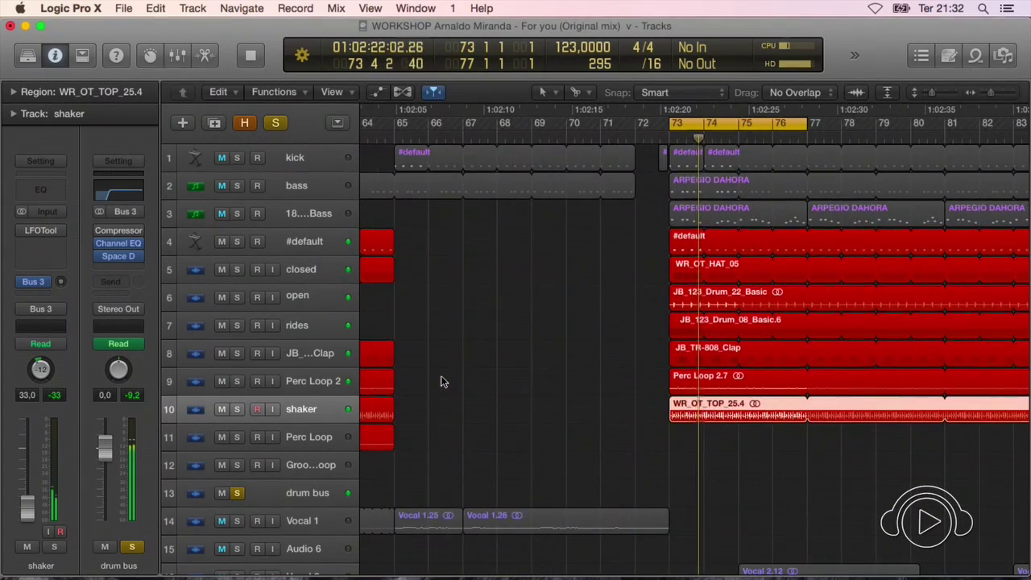
Check the clap channel, then select the rides track and set its volume to -12.2 dB
{"action": "scroll", "coordinate": [601, 393], "scroll_direction": "right", "scroll_amount": 3}
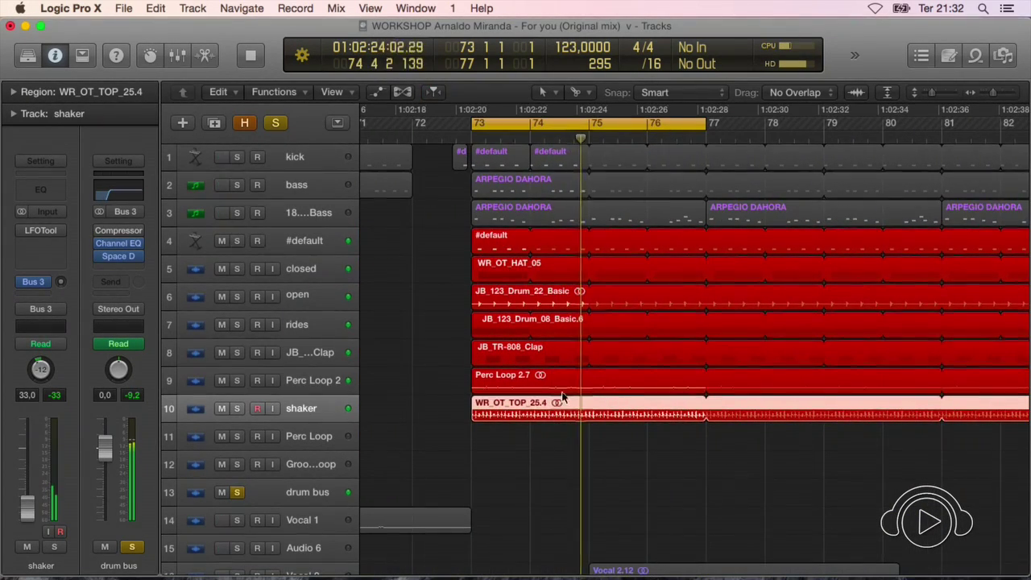
{"action": "left_click", "coordinate": [313, 357]}
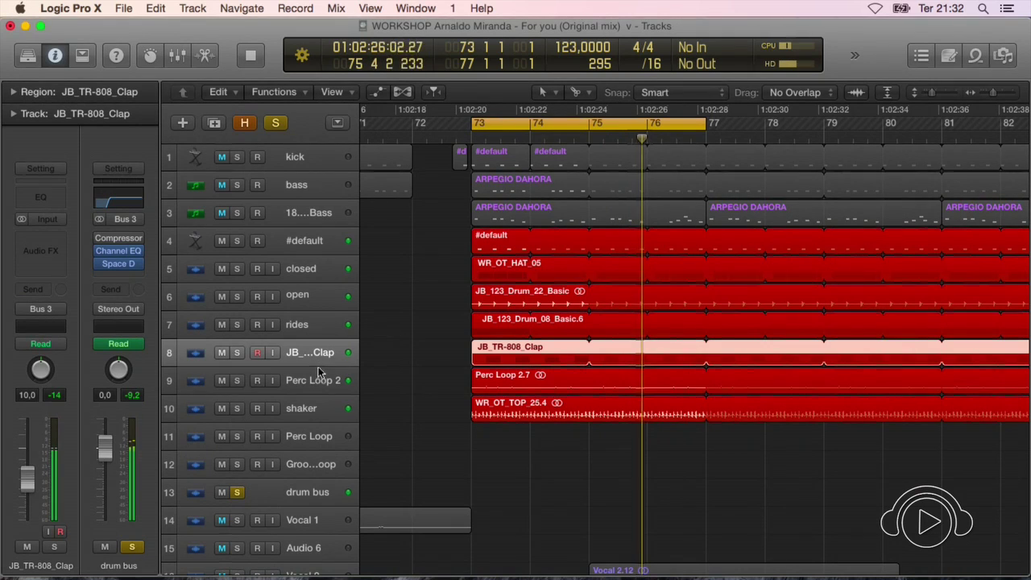
{"action": "left_click", "coordinate": [303, 324]}
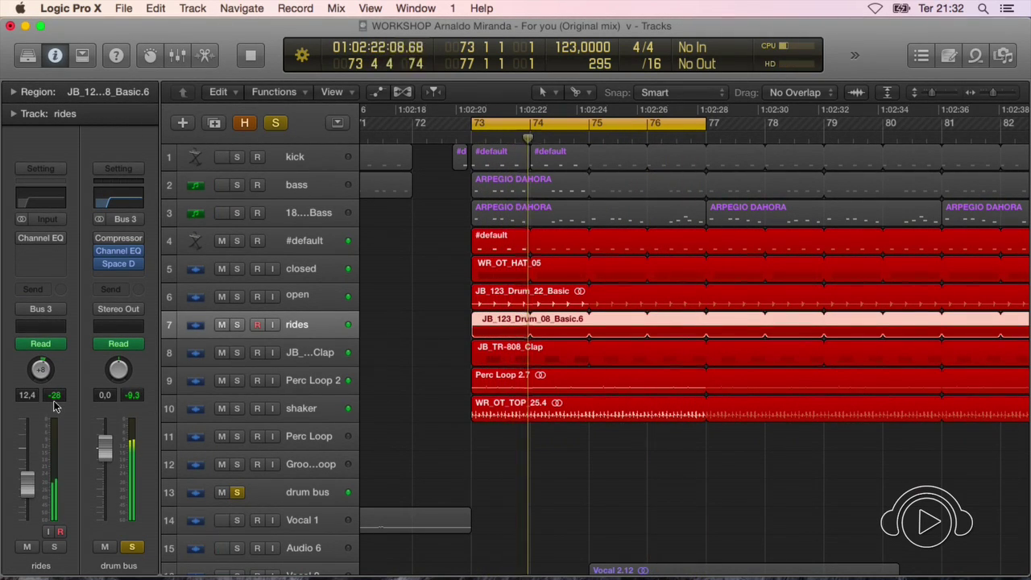
{"action": "left_click_drag", "start_coordinate": [25, 486], "coordinate": [25, 489]}
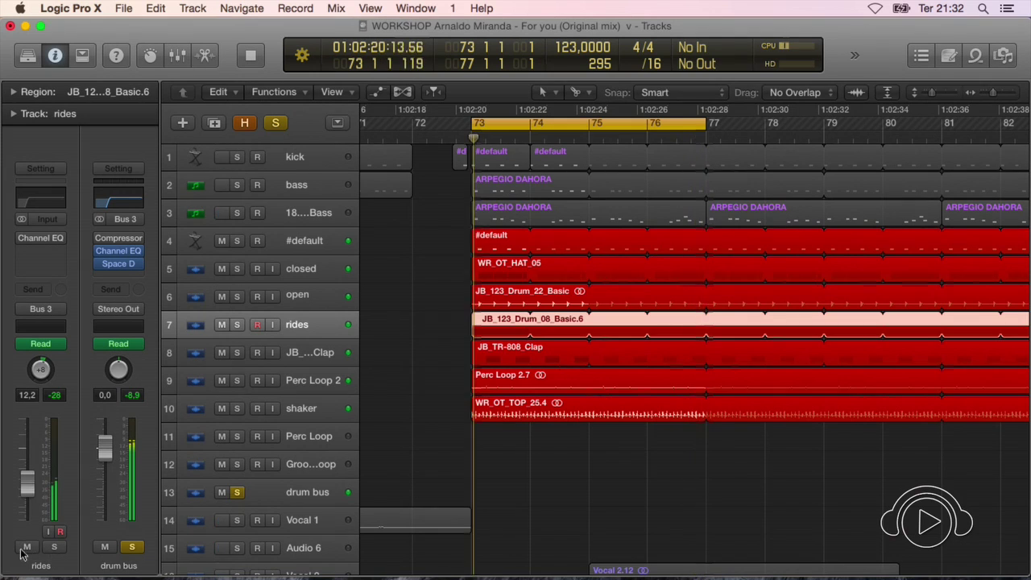
Toggle solo and mute on the rides track to compare the drum bus with and without it
{"action": "left_click", "coordinate": [52, 548]}
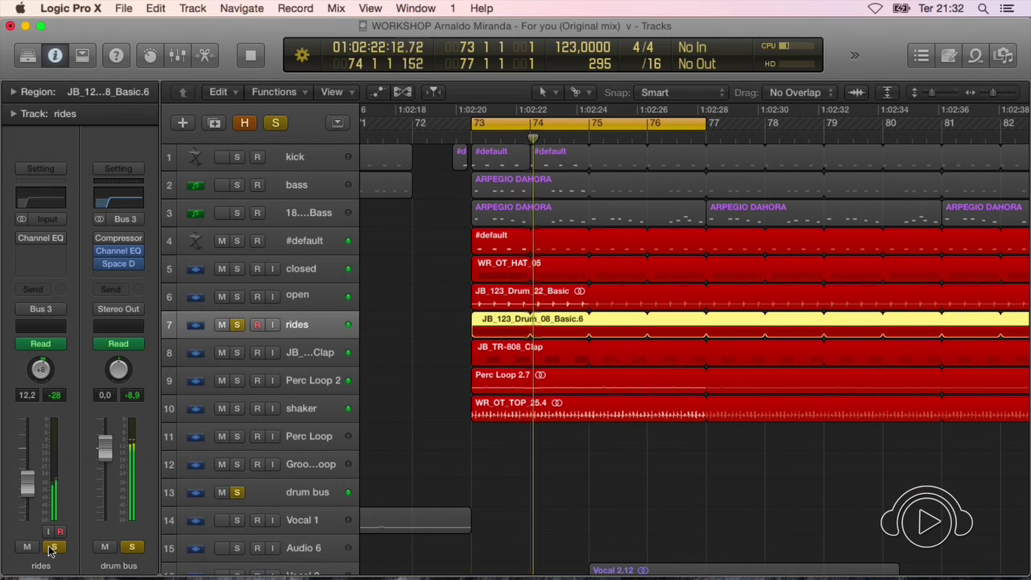
{"action": "left_click", "coordinate": [54, 548]}
{"action": "left_click", "coordinate": [27, 548]}
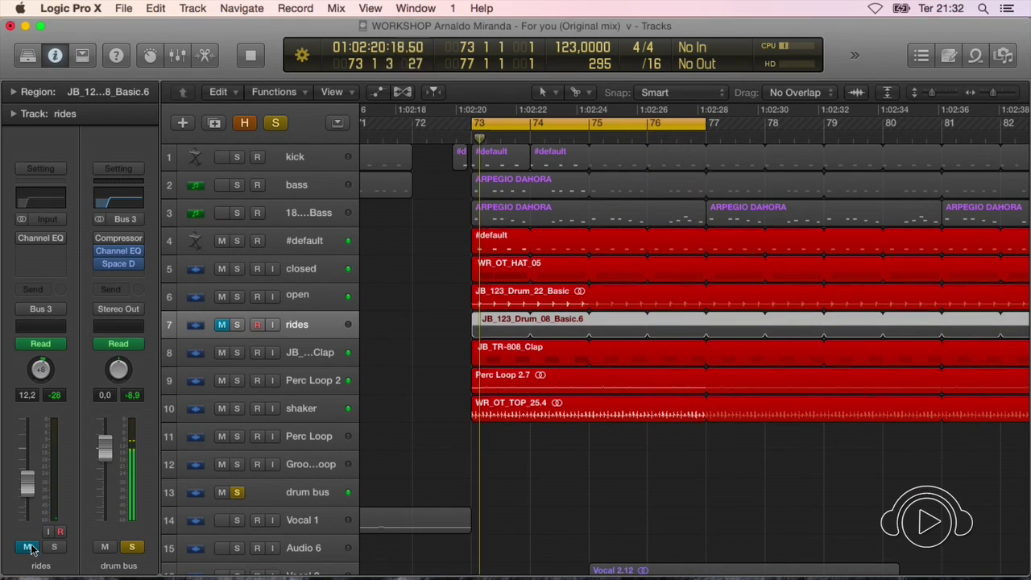
{"action": "left_click", "coordinate": [28, 548]}
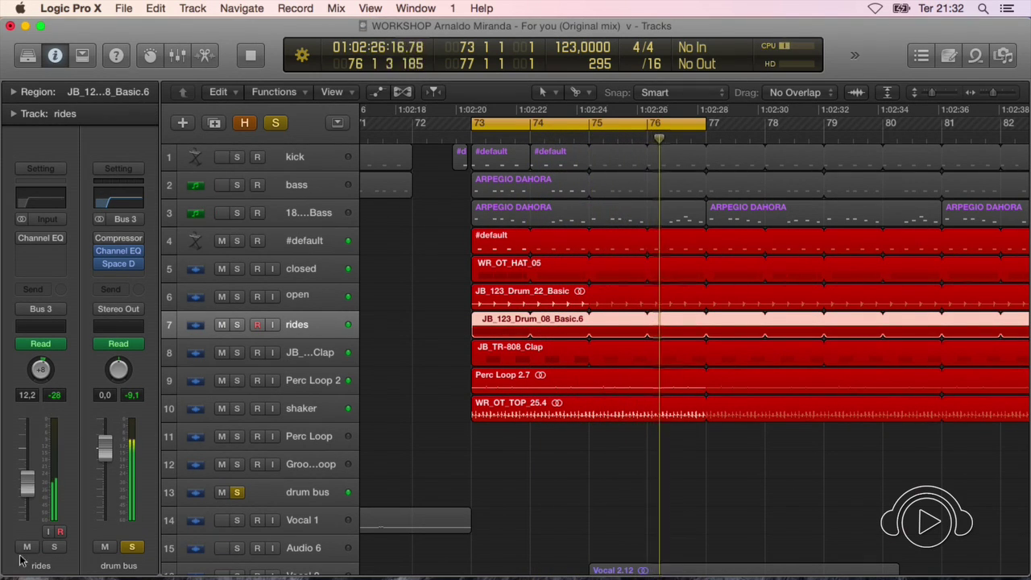
Review the open and closed hat channels, briefly soloing the closed hat against the drum bus
{"action": "left_click", "coordinate": [287, 292]}
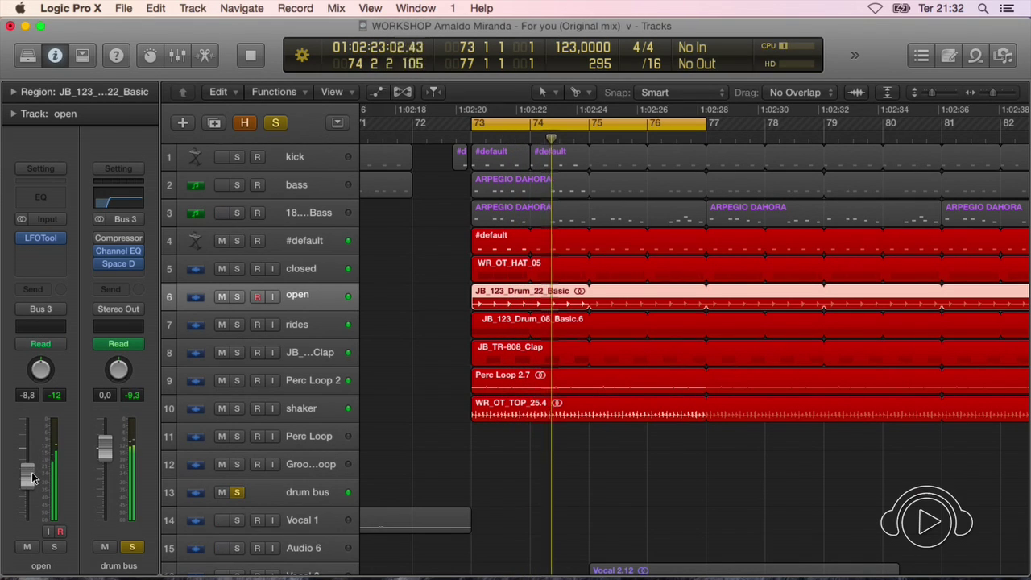
{"action": "left_click", "coordinate": [294, 269]}
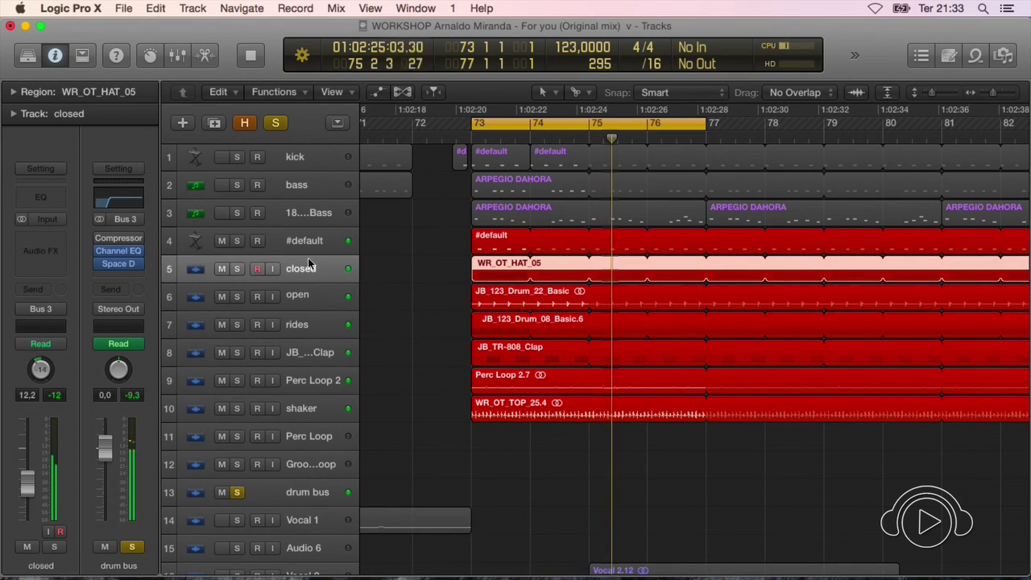
{"action": "left_click", "coordinate": [239, 270]}
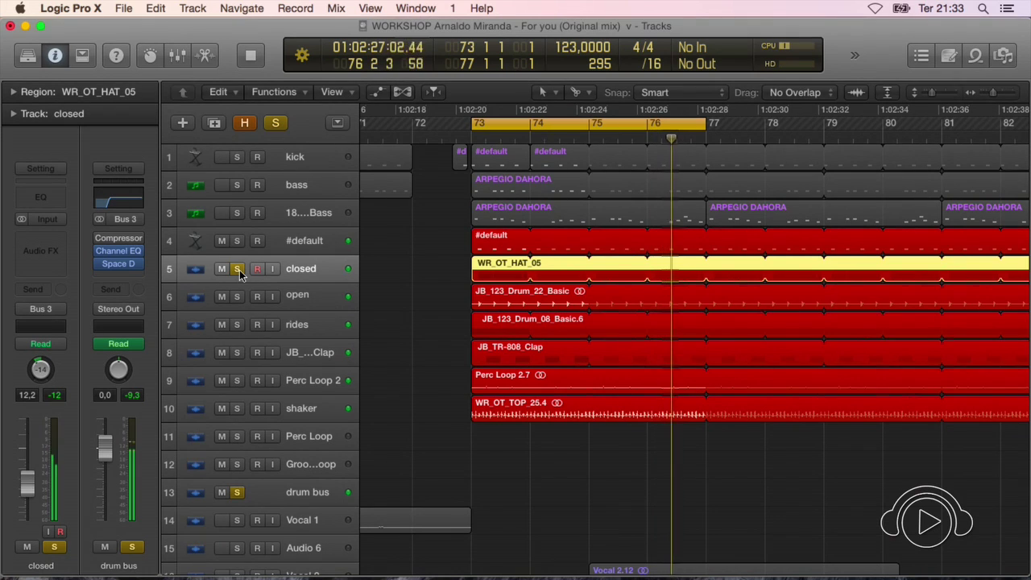
{"action": "left_click", "coordinate": [237, 269]}
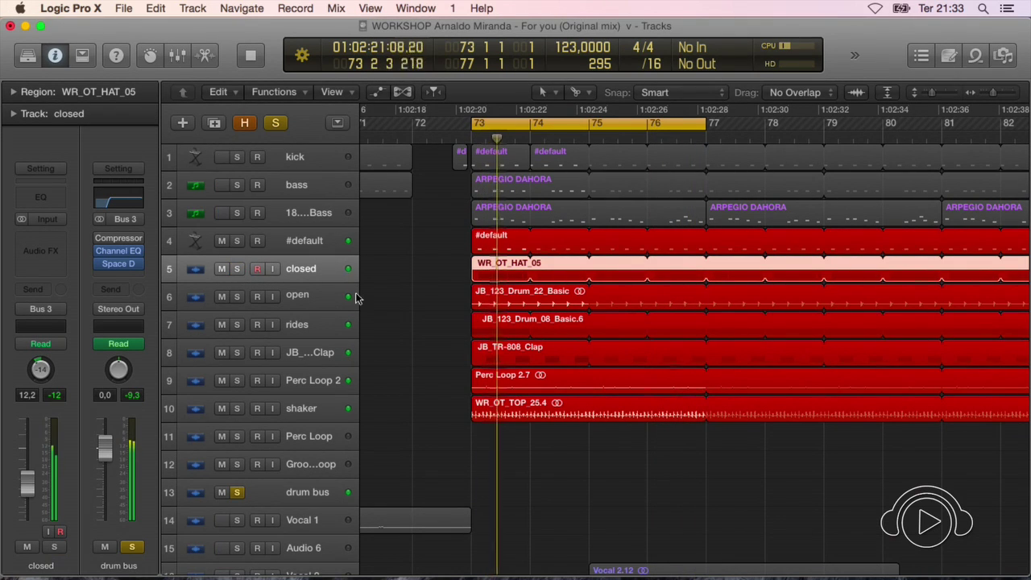
Solo the kick, bass and 18....Bass tracks alongside the drum bus, audition them together over the loop, and stop playback
{"action": "key", "text": "super+Left"}
{"action": "key", "text": "super+Left"}
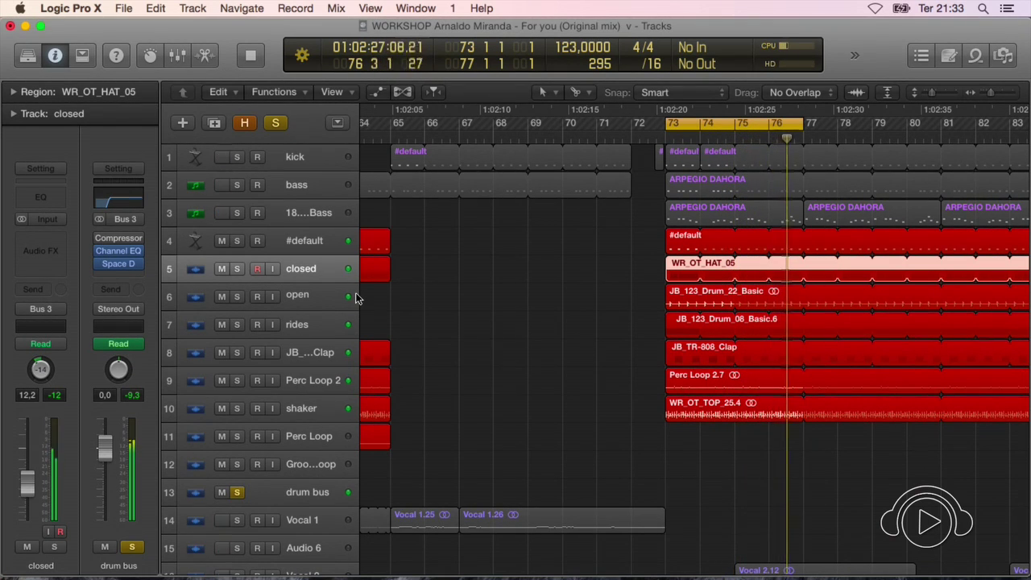
{"action": "key", "text": "super+Left"}
{"action": "key", "text": "super+Left"}
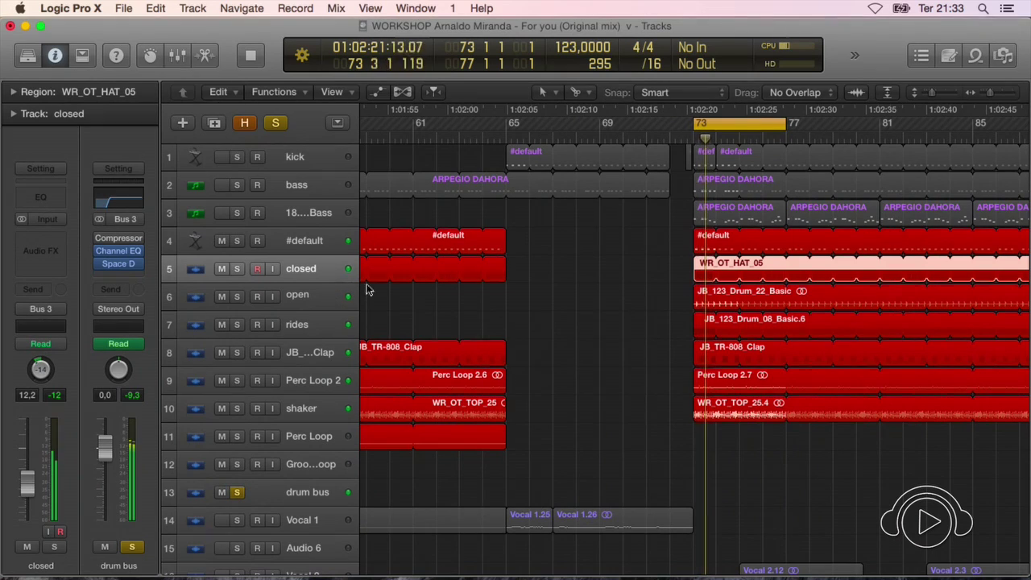
{"action": "scroll", "coordinate": [502, 317], "scroll_direction": "right", "scroll_amount": 3}
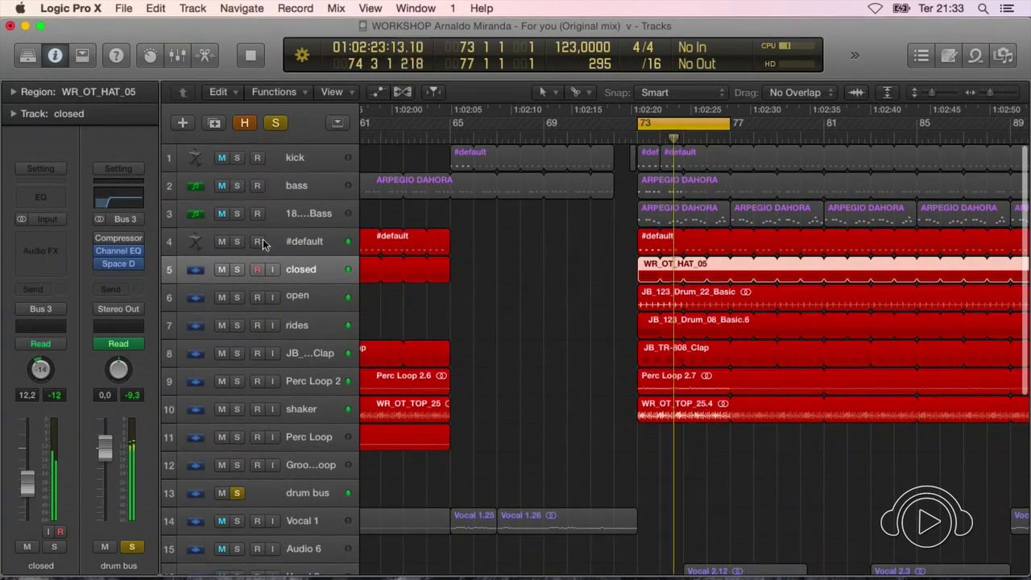
{"action": "left_click_drag", "start_coordinate": [237, 213], "coordinate": [239, 159]}
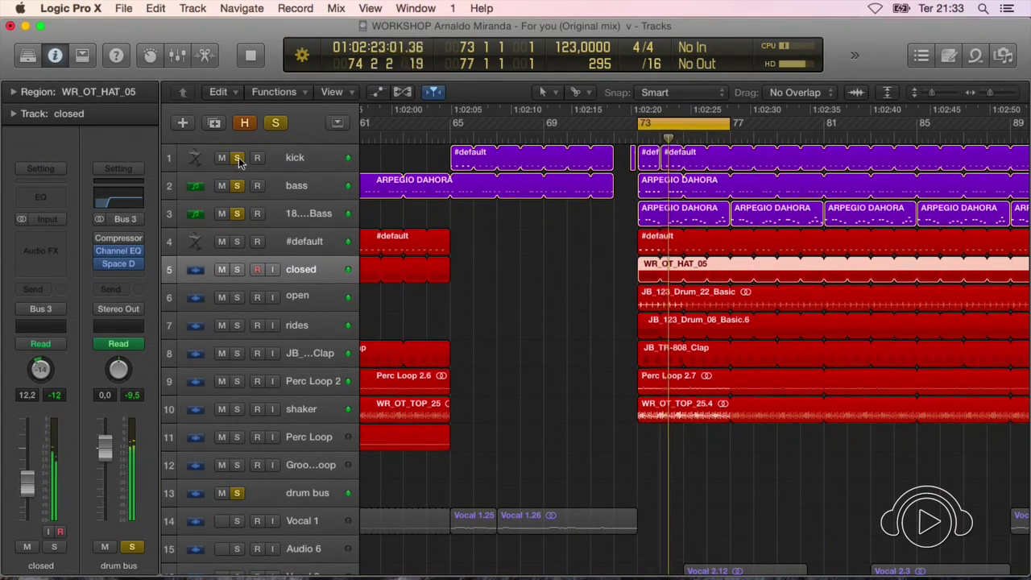
{"action": "key", "text": "super+Right"}
{"action": "key", "text": "super+Right"}
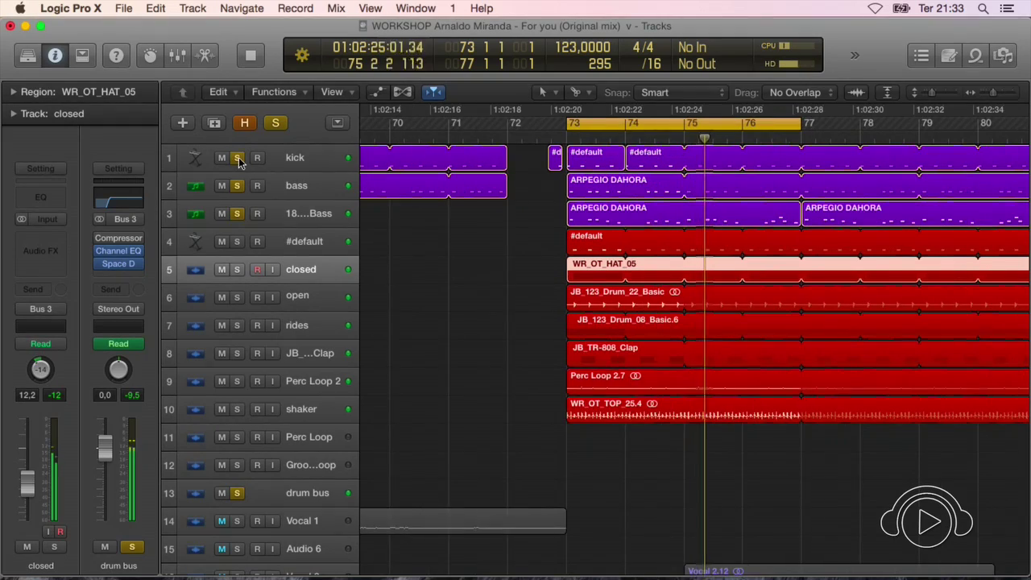
{"action": "scroll", "coordinate": [417, 253], "scroll_direction": "right", "scroll_amount": 5}
{"action": "scroll", "coordinate": [417, 254], "scroll_direction": "left", "scroll_amount": 2}
{"action": "scroll", "coordinate": [416, 254], "scroll_direction": "right", "scroll_amount": 4}
{"action": "scroll", "coordinate": [417, 254], "scroll_direction": "left", "scroll_amount": 5}
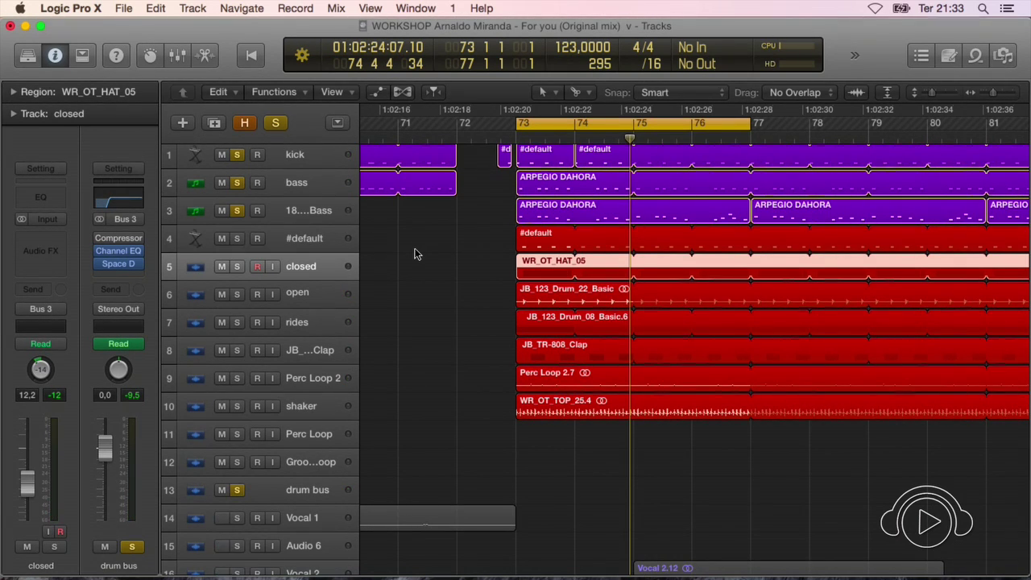
Select the #default, closed and open tracks in turn to review their channel settings, ending on #default
{"action": "left_click", "coordinate": [300, 235]}
{"action": "left_click", "coordinate": [307, 267]}
{"action": "left_click", "coordinate": [305, 294]}
{"action": "left_click", "coordinate": [305, 277]}
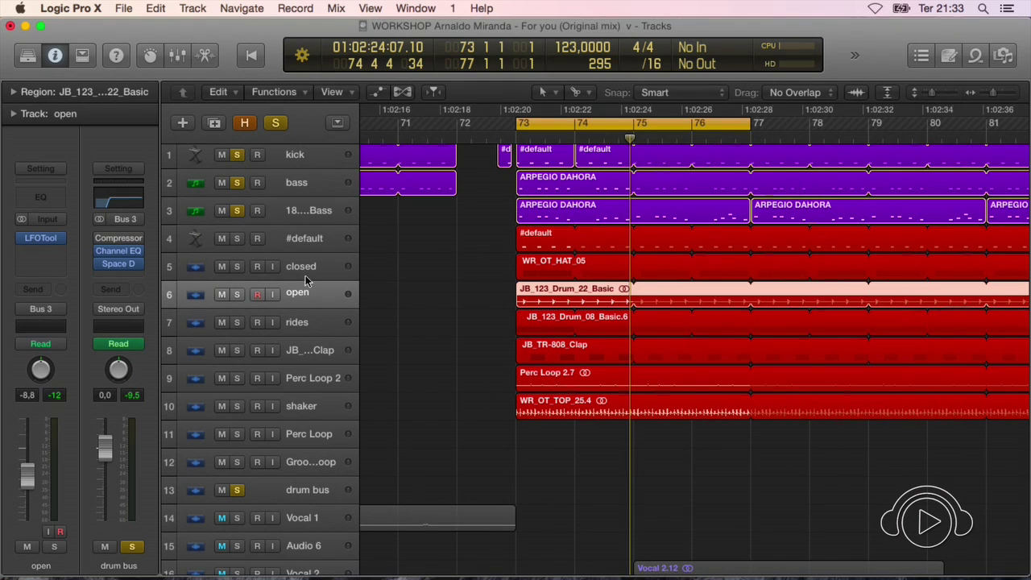
{"action": "left_click", "coordinate": [306, 238]}
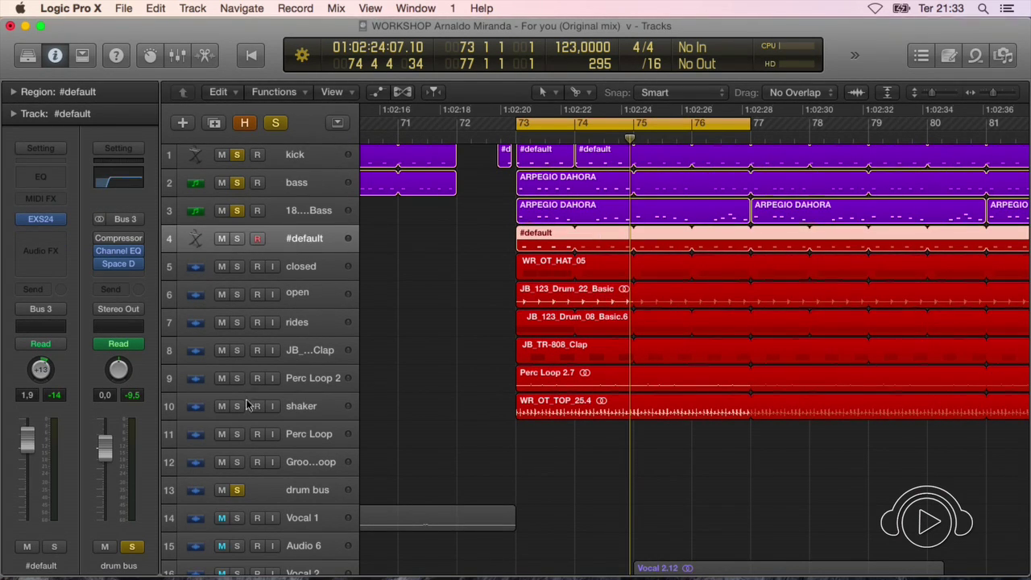
Keep only the drum bus soloed, restart playback, and open the bus's Channel EQ in a clear spot
{"action": "left_click", "coordinate": [237, 490], "text": "alt"}
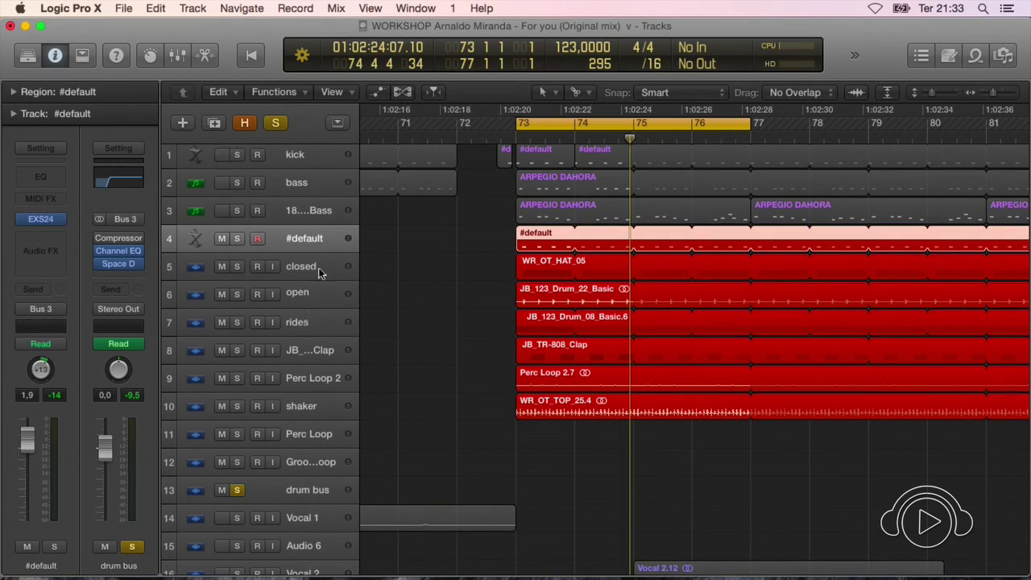
{"action": "key", "text": "space"}
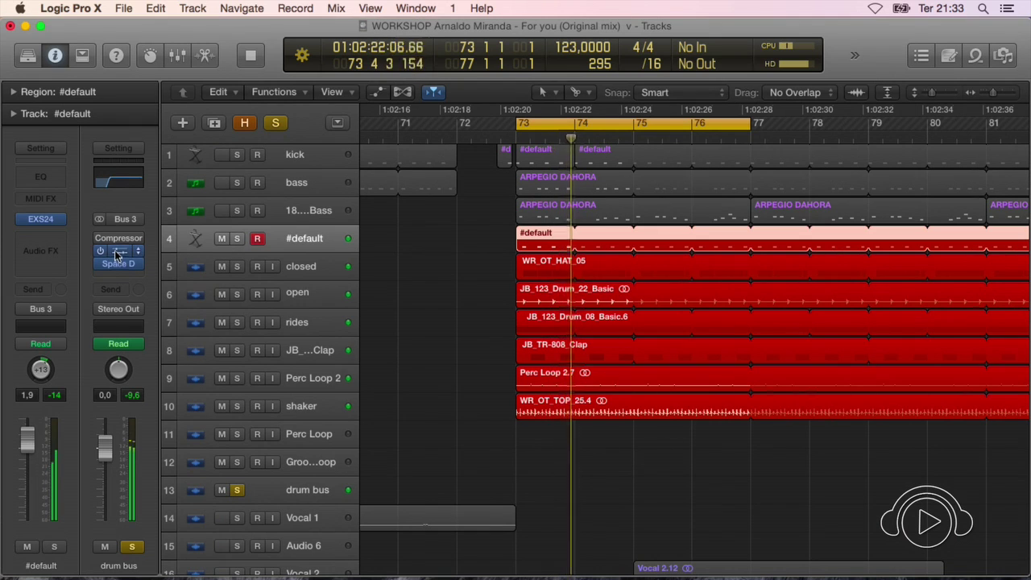
{"action": "left_click", "coordinate": [119, 178]}
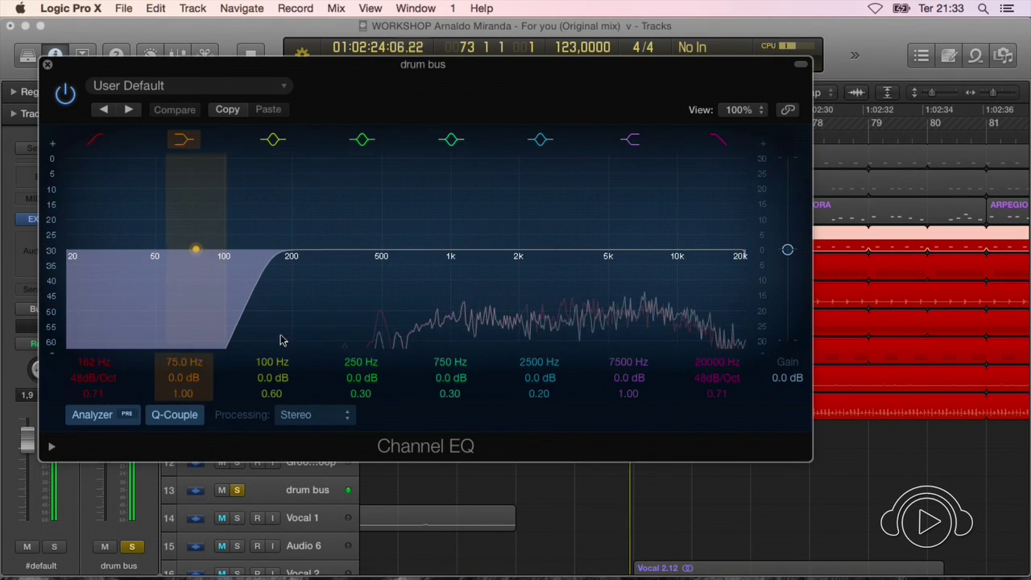
{"action": "left_click_drag", "start_coordinate": [403, 72], "coordinate": [498, 65]}
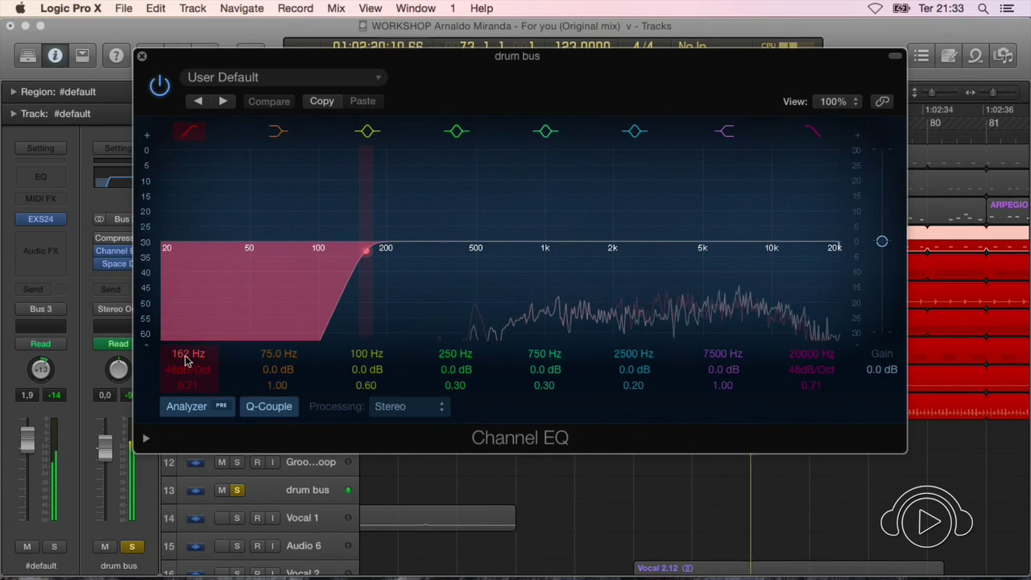
Sweep the drum bus low-cut frequency between 146 Hz and 355 Hz while listening to the loop
{"action": "left_click_drag", "start_coordinate": [187, 356], "coordinate": [187, 353]}
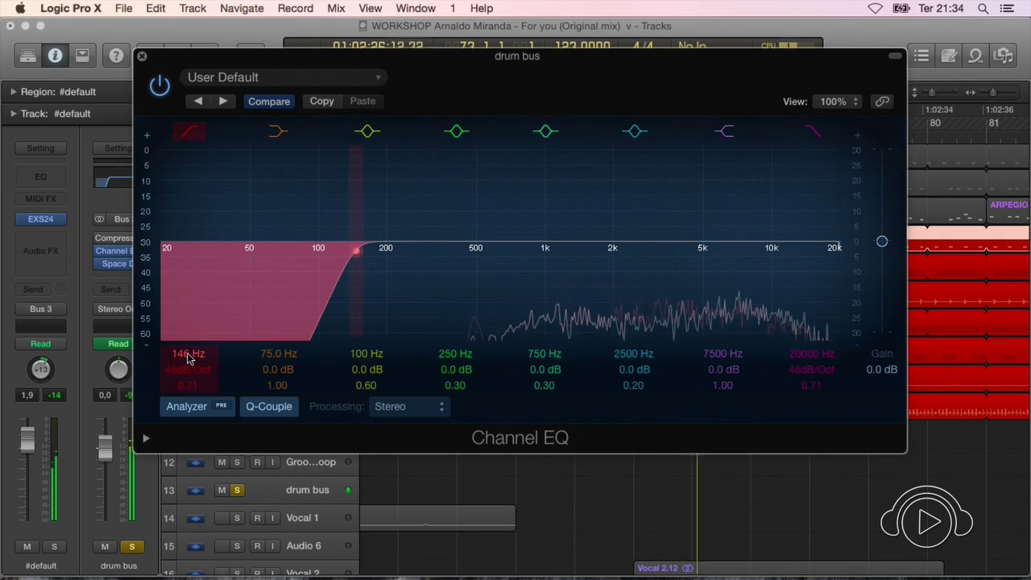
{"action": "left_click_drag", "start_coordinate": [188, 358], "coordinate": [188, 356]}
{"action": "scroll", "coordinate": [188, 355], "scroll_direction": "up", "scroll_amount": 10}
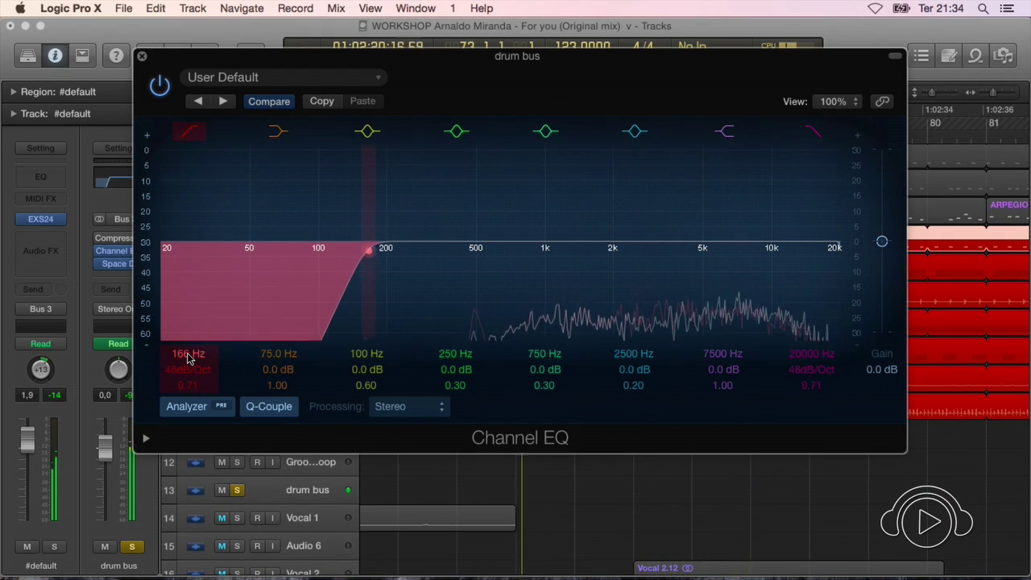
{"action": "scroll", "coordinate": [189, 355], "scroll_direction": "up", "scroll_amount": 3}
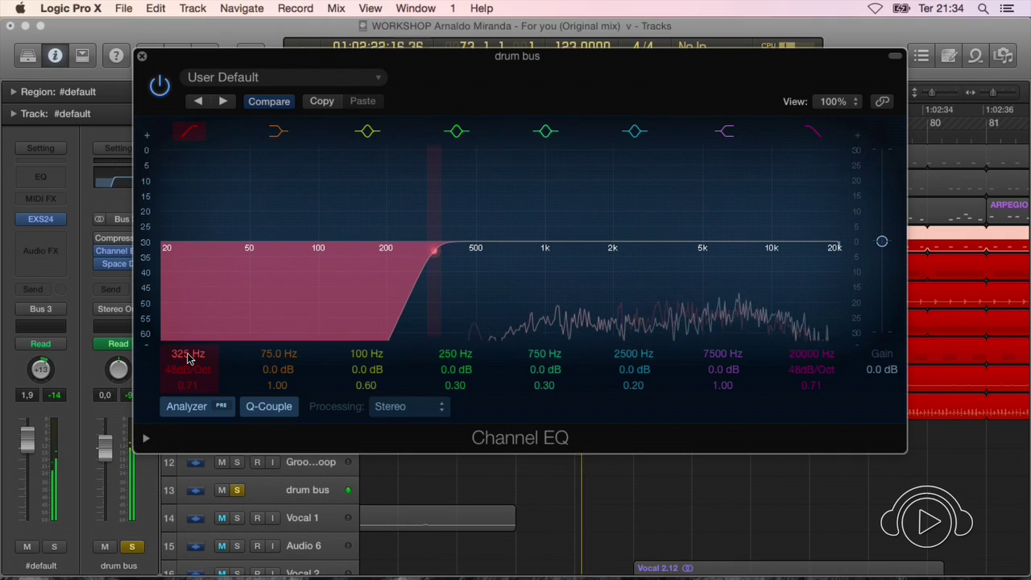
{"action": "scroll", "coordinate": [188, 355], "scroll_direction": "up", "scroll_amount": 3}
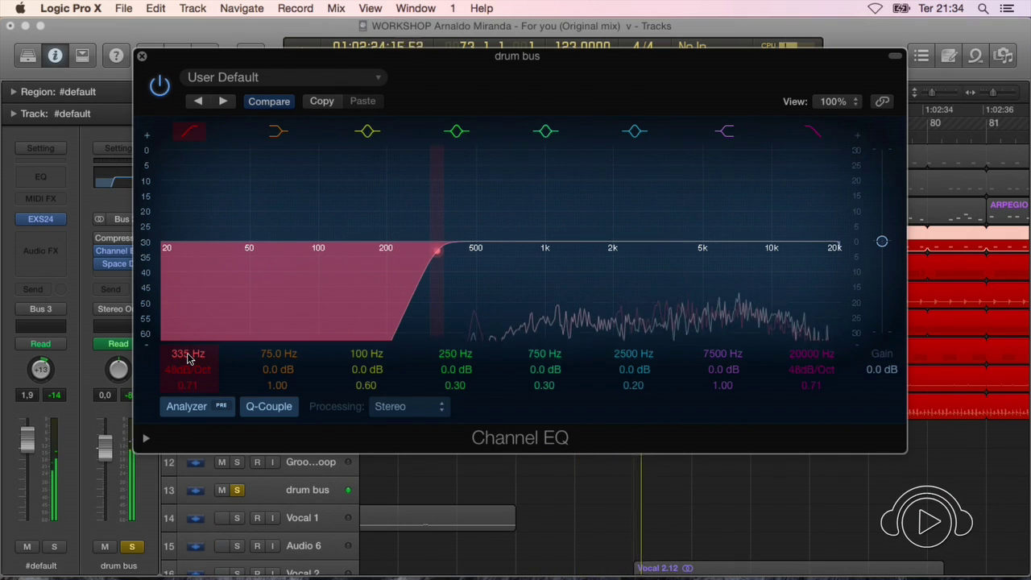
{"action": "scroll", "coordinate": [188, 357], "scroll_direction": "up", "scroll_amount": 2}
{"action": "scroll", "coordinate": [186, 358], "scroll_direction": "down", "scroll_amount": 1}
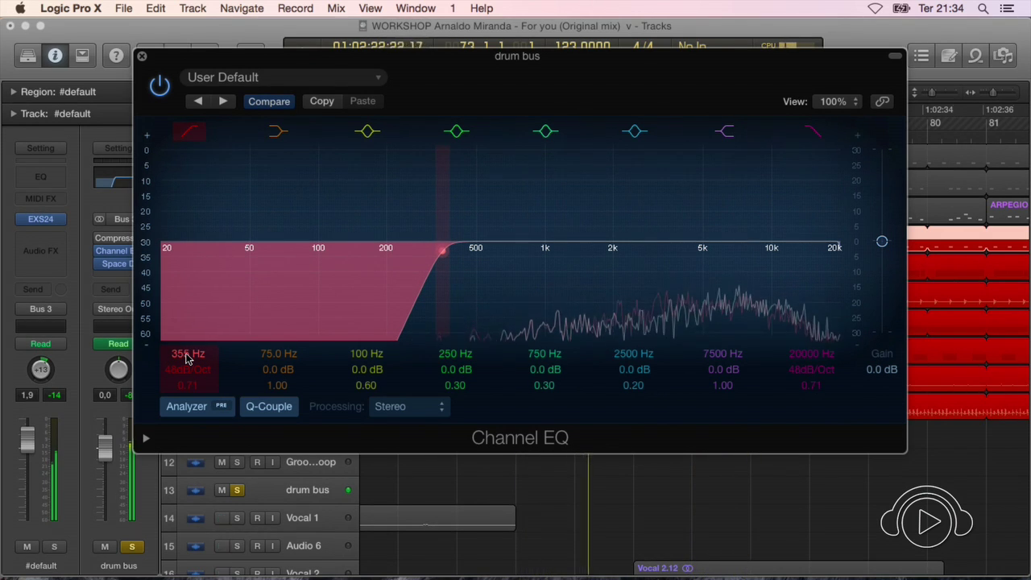
Bring the drum bus low cut down to 140 Hz and close the Channel EQ
{"action": "double_click", "coordinate": [196, 356]}
{"action": "type", "text": "300"}
{"action": "key", "text": "Return"}
{"action": "scroll", "coordinate": [191, 358], "scroll_direction": "down", "scroll_amount": 10}
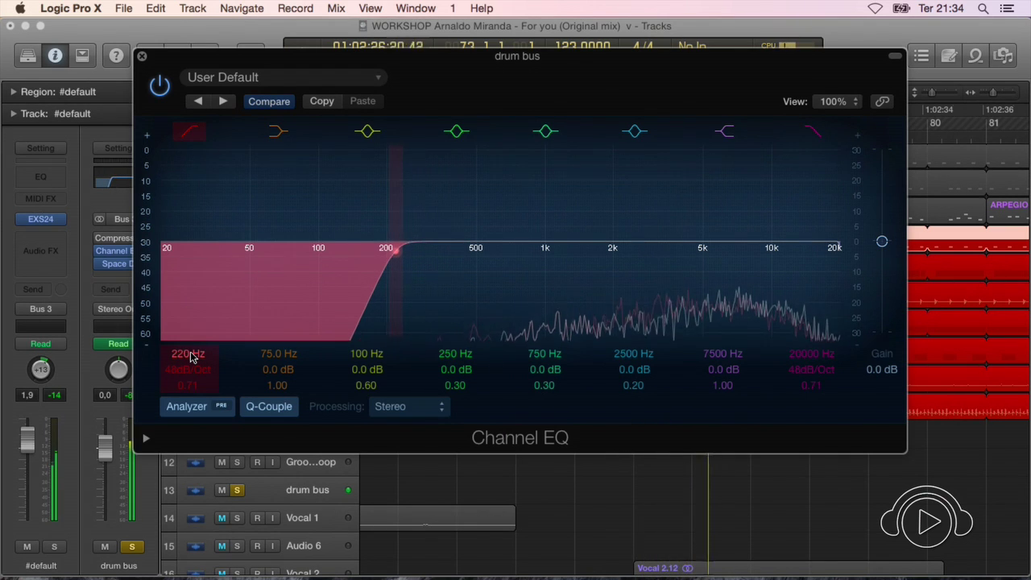
{"action": "scroll", "coordinate": [192, 358], "scroll_direction": "down", "scroll_amount": 3}
{"action": "scroll", "coordinate": [191, 358], "scroll_direction": "down", "scroll_amount": 6}
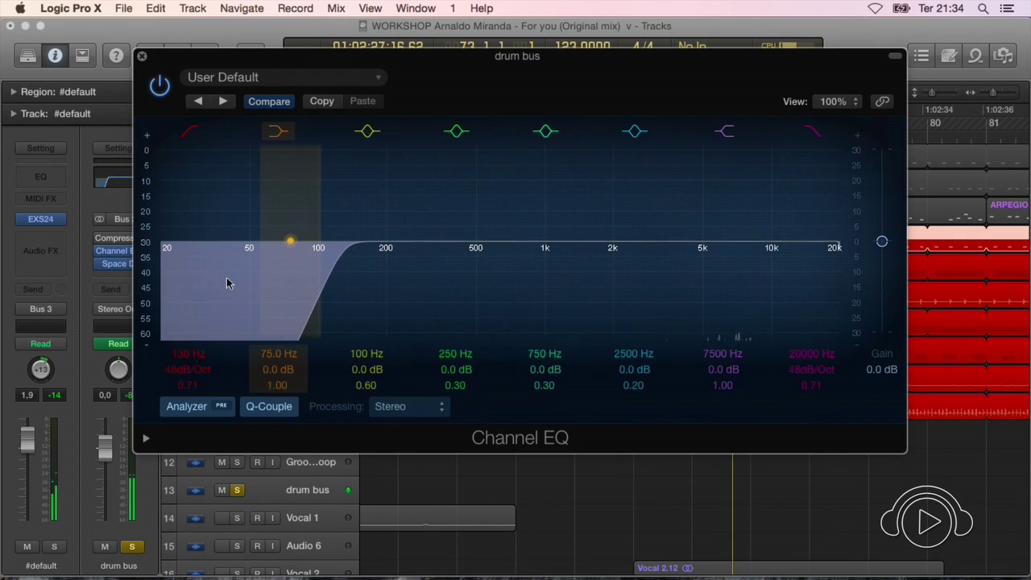
{"action": "left_click_drag", "start_coordinate": [193, 357], "coordinate": [190, 359]}
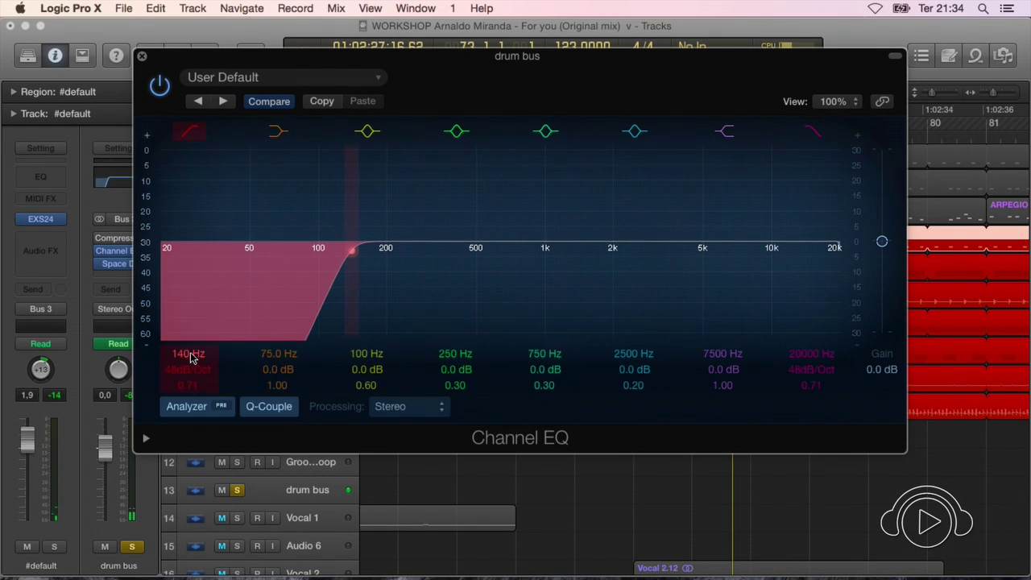
{"action": "left_click", "coordinate": [142, 60]}
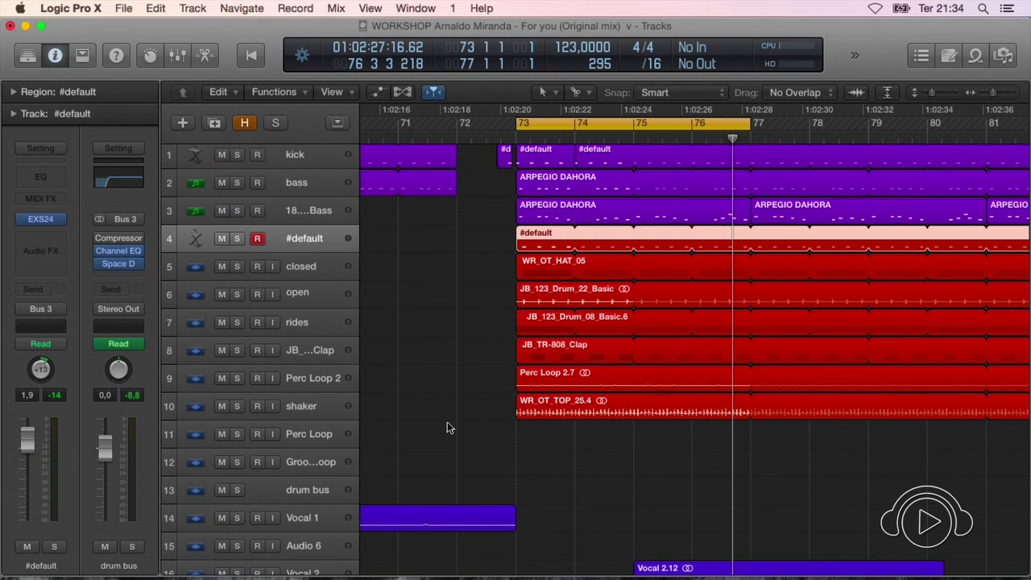
Show the song's full length with the tracks in compact height to examine the whole arrangement
{"action": "key", "text": "super+Left"}
{"action": "key", "text": "super+Up"}
{"action": "key", "text": "super+Up"}
{"action": "key", "text": "super+Up"}
{"action": "key", "text": "super+Up"}
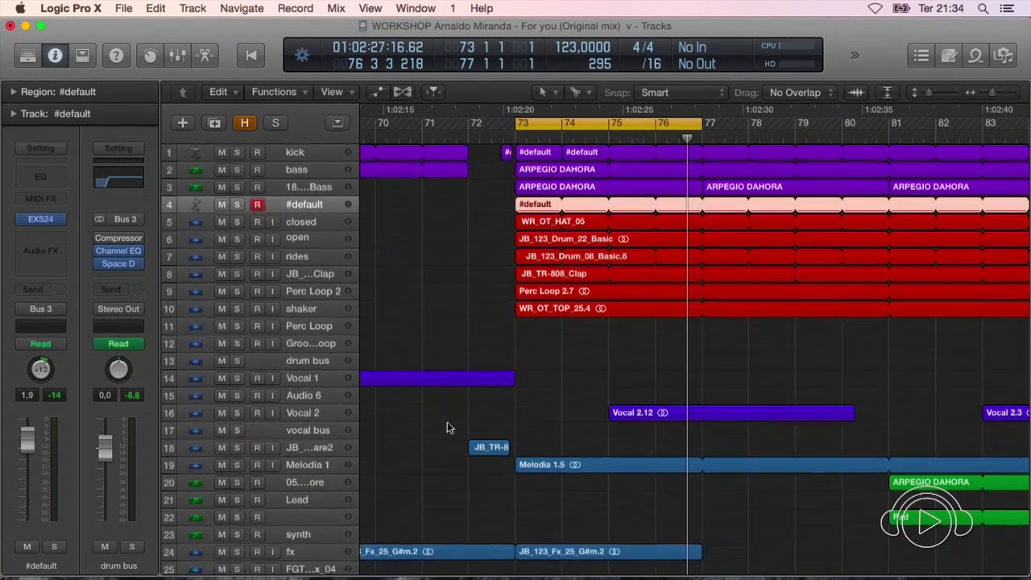
{"action": "key", "text": "super+Down"}
{"action": "key", "text": "super+Down"}
{"action": "key", "text": "super+Down"}
{"action": "key", "text": "super+Down"}
{"action": "key", "text": "super+Down"}
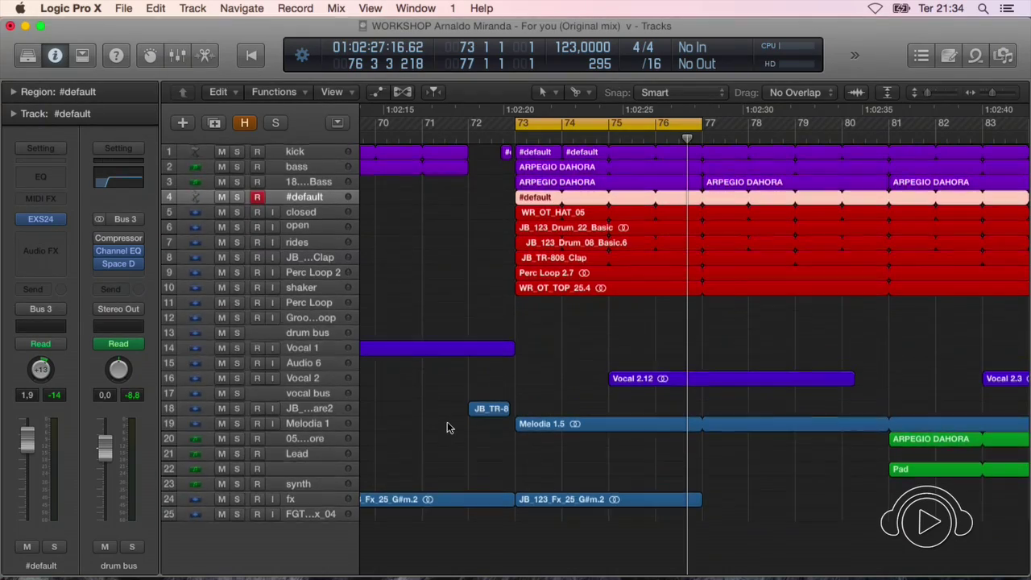
{"action": "key", "text": "super+Left"}
{"action": "key", "text": "super+Left"}
{"action": "key", "text": "super+Left"}
{"action": "key", "text": "super+Left"}
{"action": "key", "text": "super+Left"}
{"action": "key", "text": "super+Left"}
{"action": "key", "text": "super+Left"}
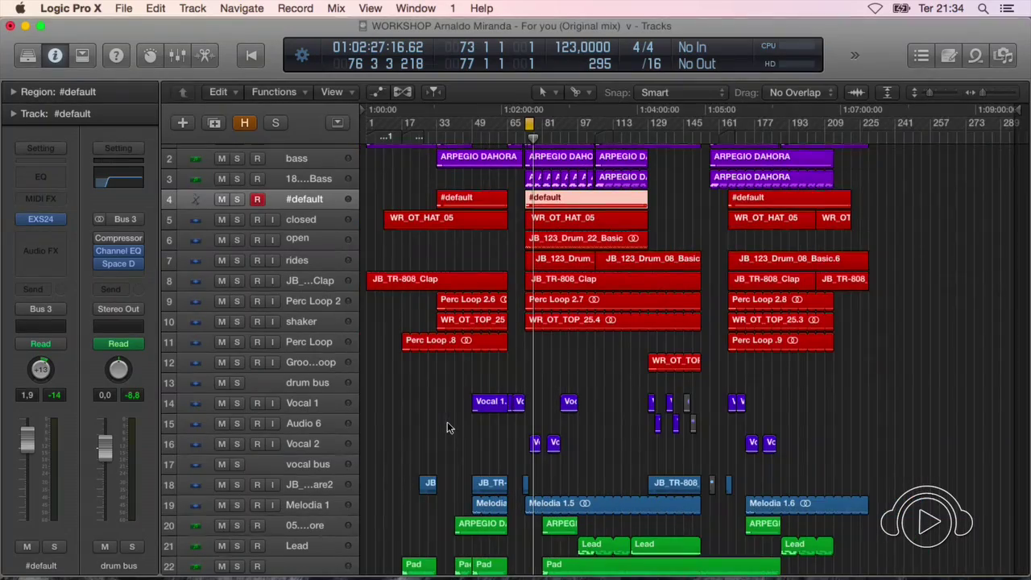
Select the Groove Loop track and examine the drum and percussion regions from bar 73 through the following section
{"action": "key", "text": "super+Right"}
{"action": "key", "text": "super+Right"}
{"action": "key", "text": "super+Right"}
{"action": "key", "text": "super+Right"}
{"action": "key", "text": "super+Right"}
{"action": "scroll", "coordinate": [447, 421], "scroll_direction": "right", "scroll_amount": 10}
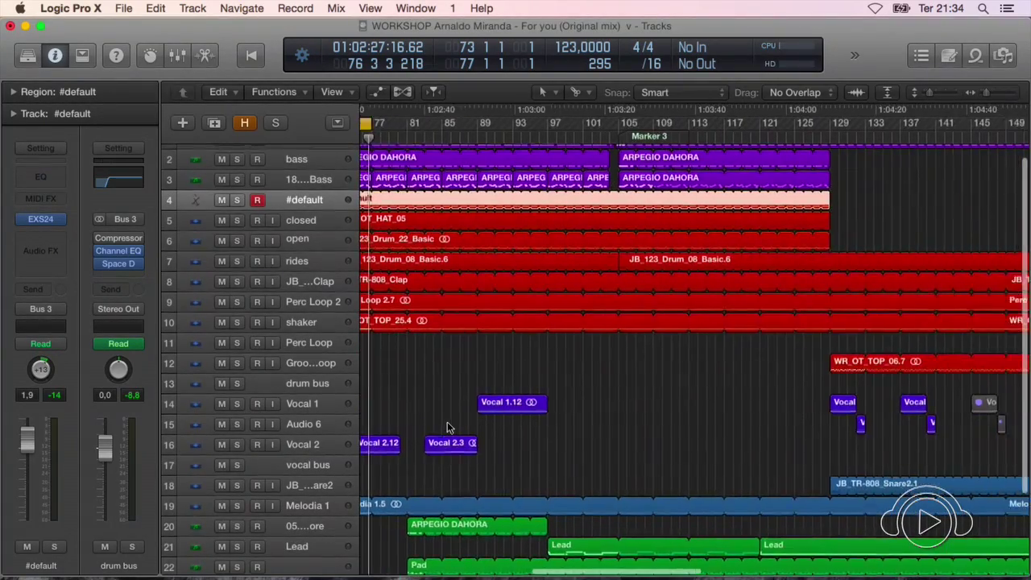
{"action": "left_click", "coordinate": [309, 360]}
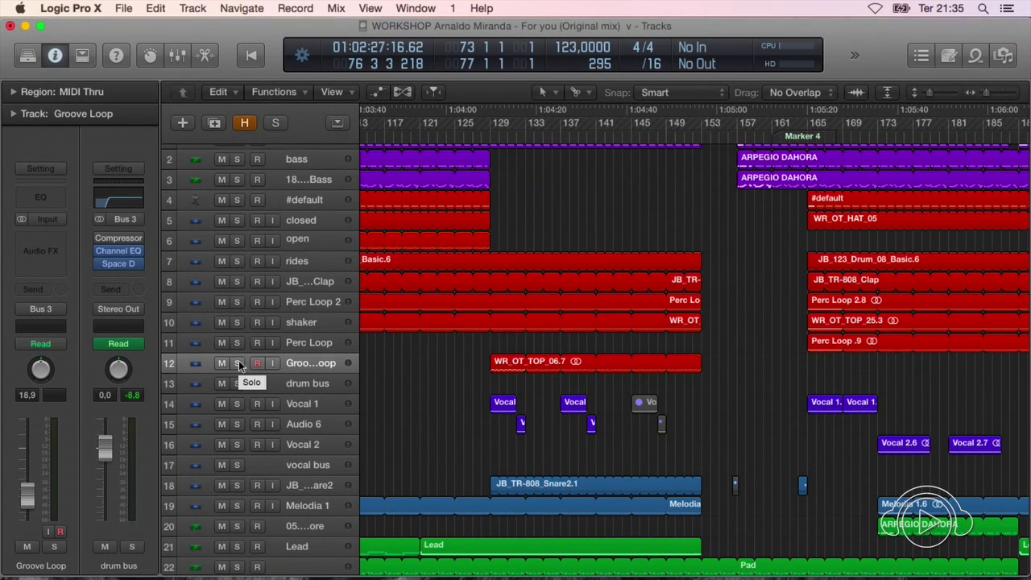
{"action": "scroll", "coordinate": [554, 233], "scroll_direction": "left", "scroll_amount": 11}
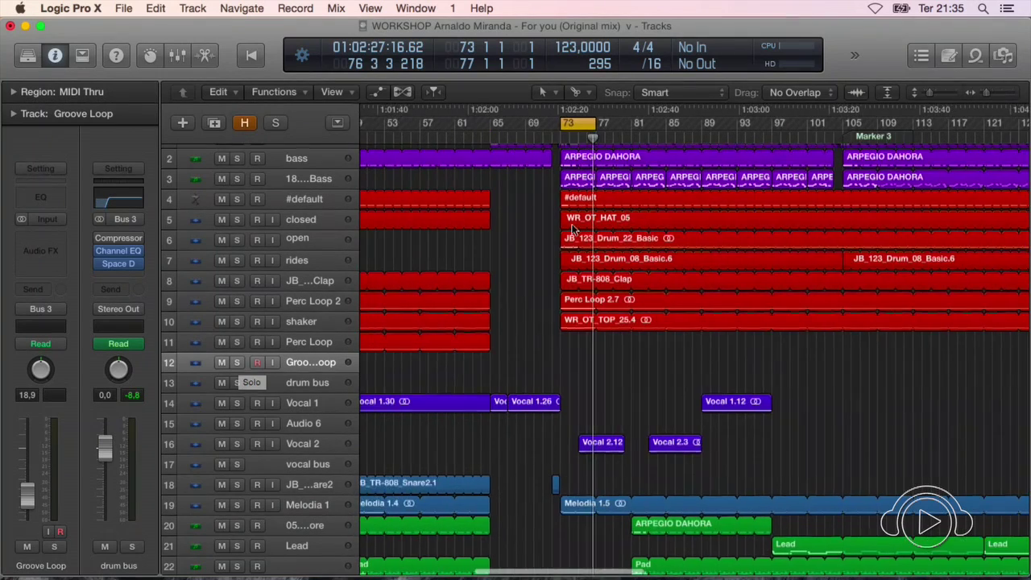
{"action": "scroll", "coordinate": [573, 230], "scroll_direction": "right", "scroll_amount": 1}
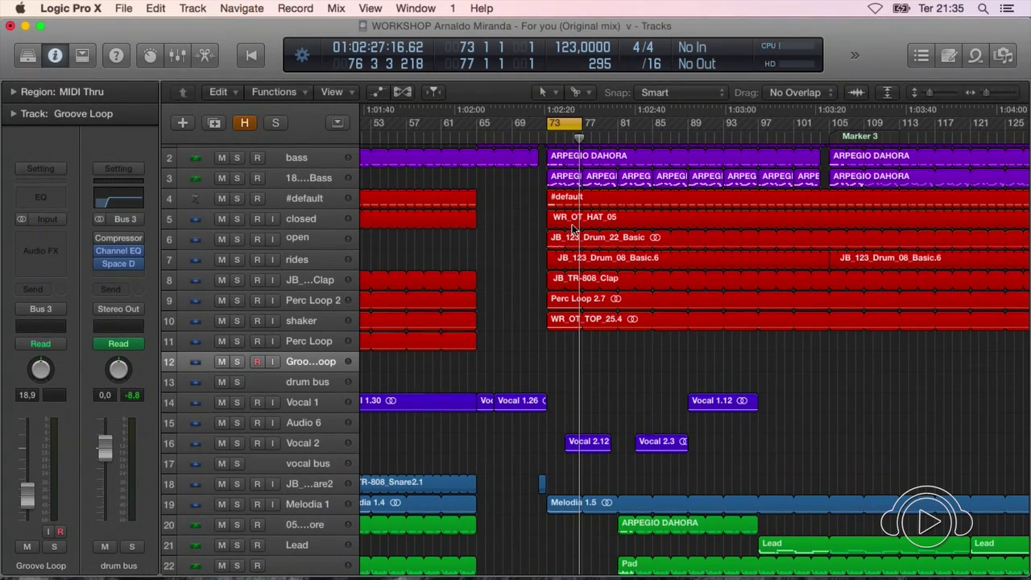
Zoom in on the cycle at bar 73, play the full mix briefly from there and stop playback
{"action": "key", "text": "super+Right"}
{"action": "key", "text": "super+Right"}
{"action": "key", "text": "super+Right"}
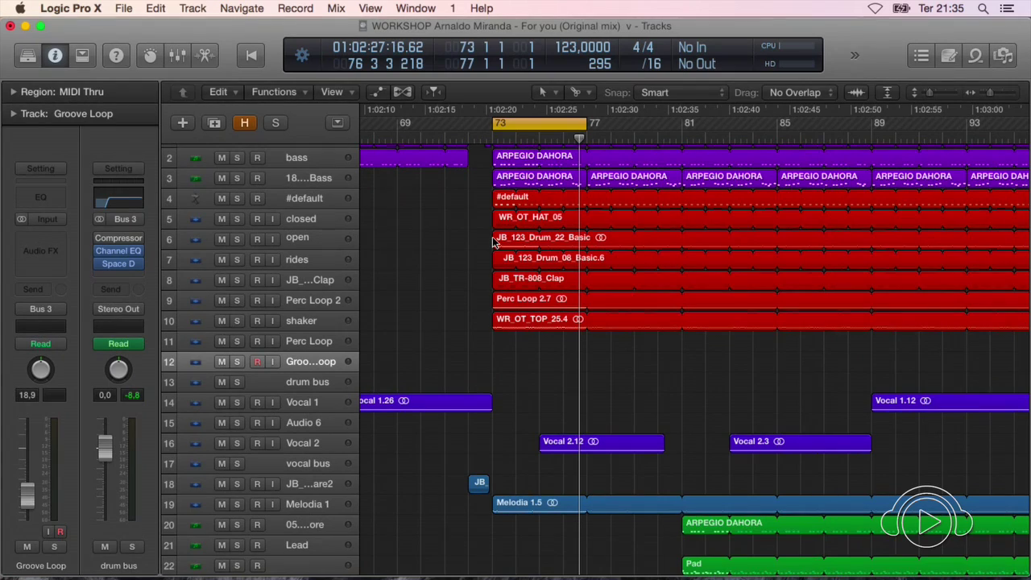
{"action": "scroll", "coordinate": [492, 246], "scroll_direction": "up", "scroll_amount": 2}
{"action": "key", "text": "space"}
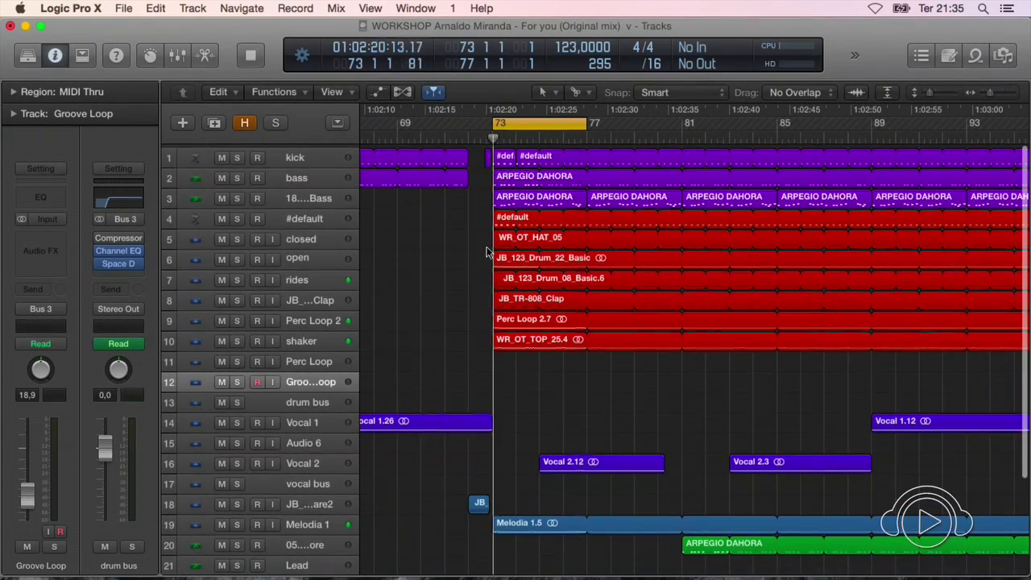
{"action": "key", "text": "space"}
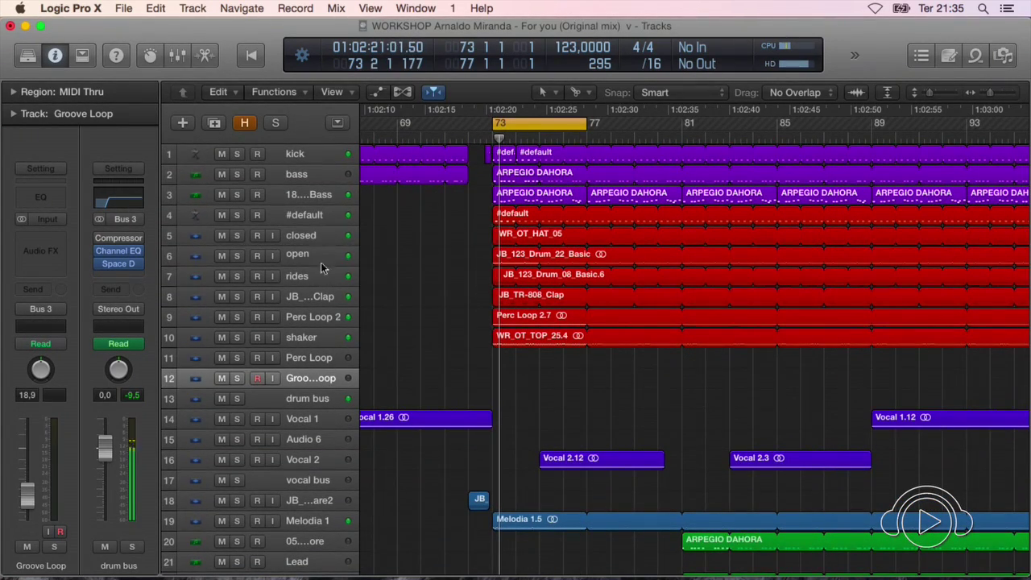
Solo the tracks from open through shaker together and release their solos one by one
{"action": "left_click_drag", "start_coordinate": [237, 337], "coordinate": [234, 262]}
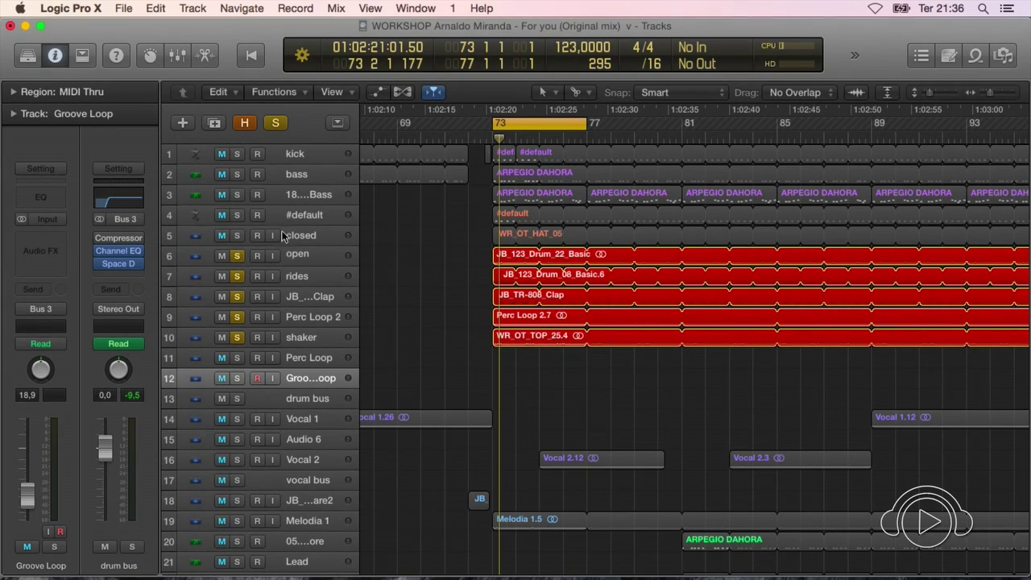
{"action": "left_click", "coordinate": [241, 276]}
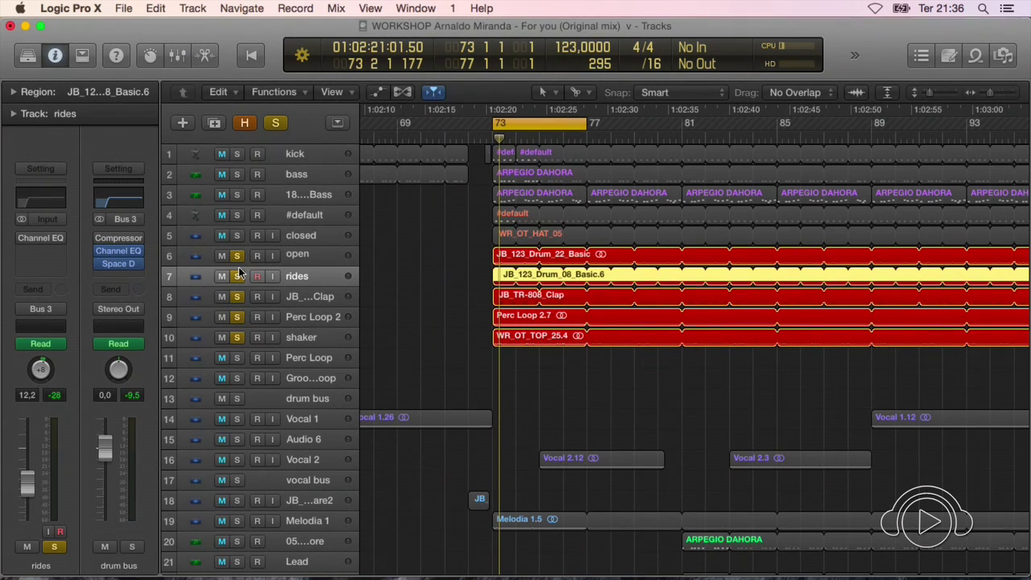
{"action": "left_click", "coordinate": [237, 256]}
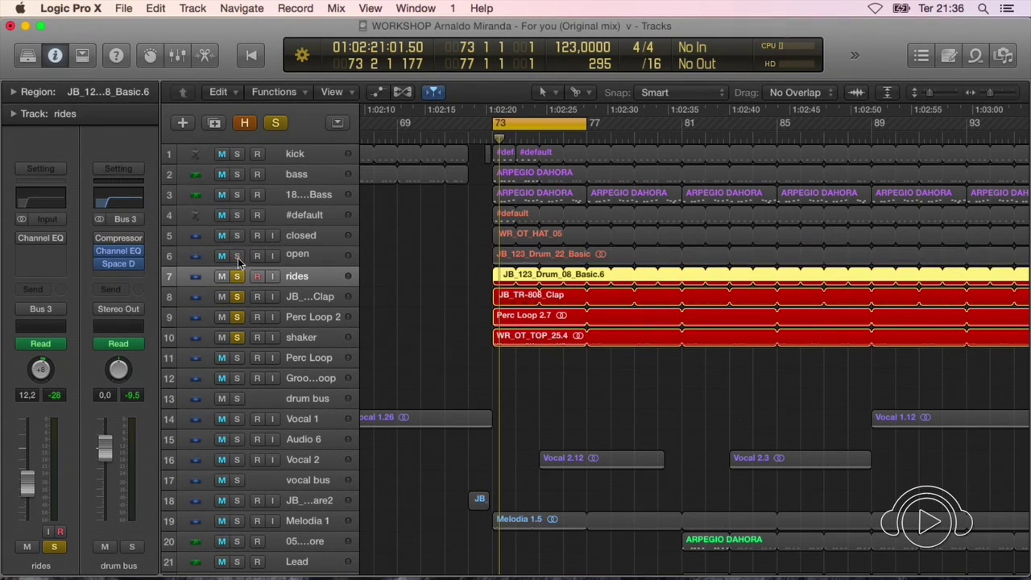
{"action": "left_click", "coordinate": [239, 279]}
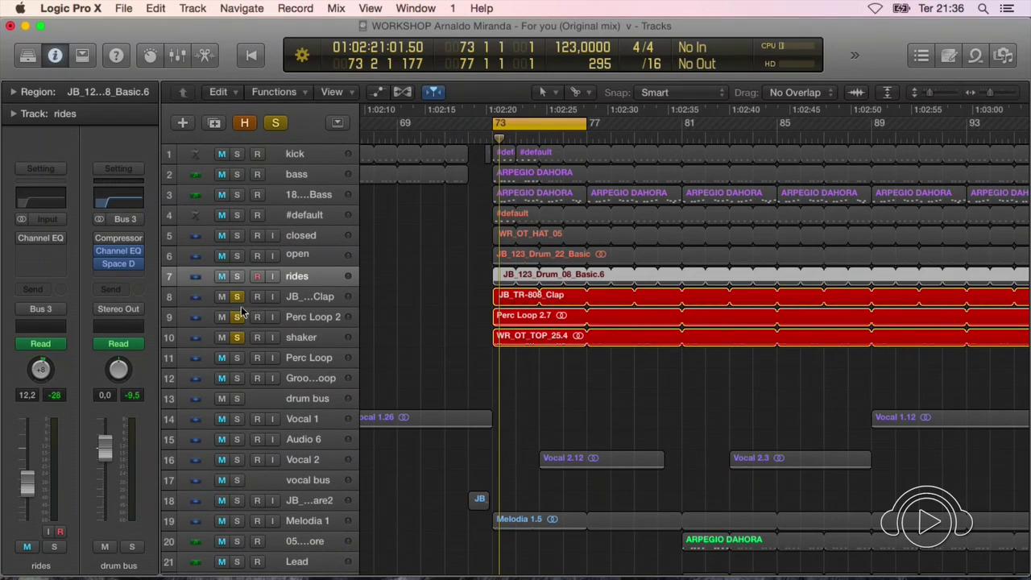
{"action": "left_click", "coordinate": [241, 307]}
{"action": "left_click", "coordinate": [237, 317]}
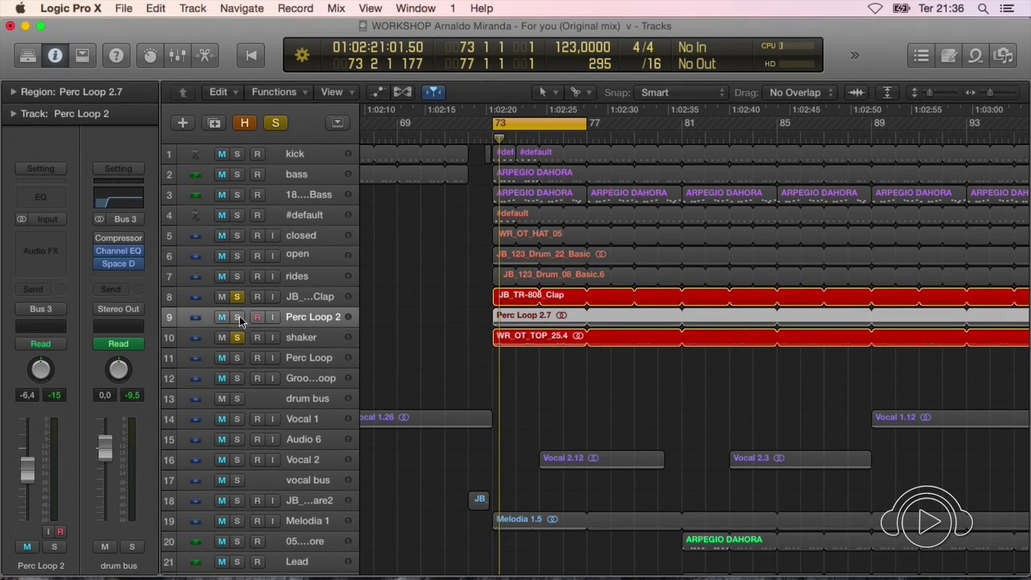
{"action": "left_click", "coordinate": [236, 337]}
{"action": "left_click", "coordinate": [237, 297]}
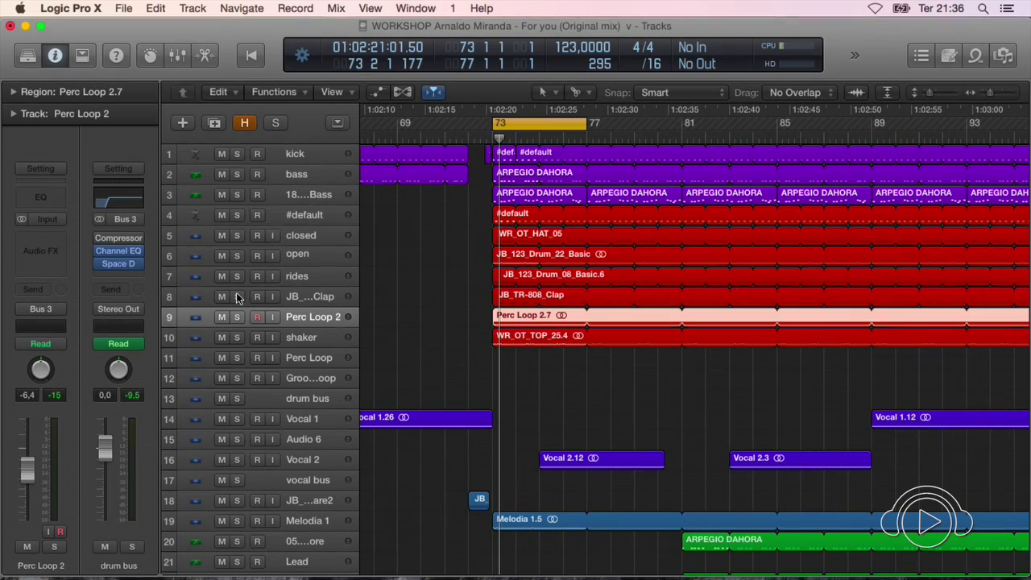
{"action": "key", "text": "super+Down"}
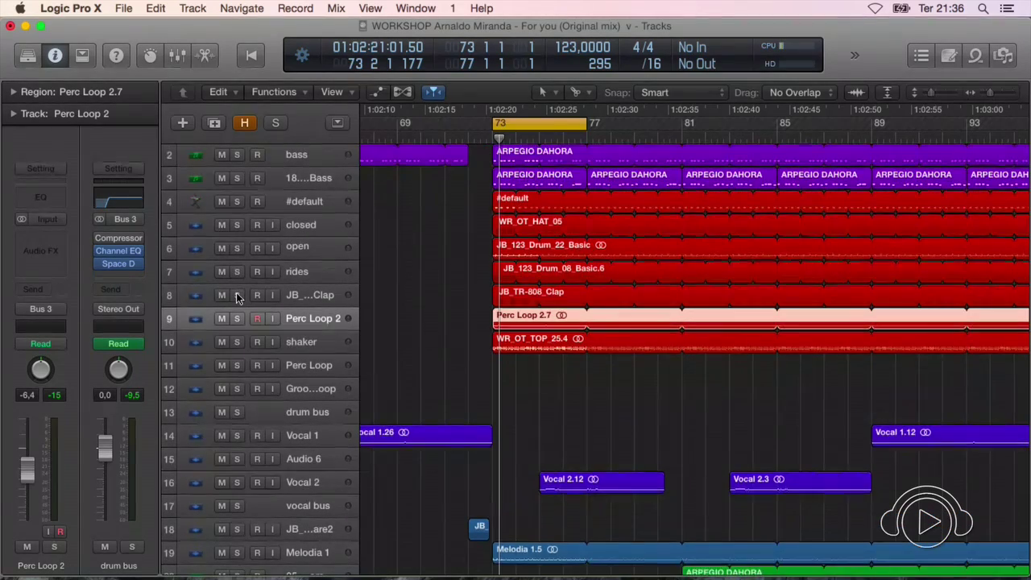
{"action": "key", "text": "super+Right"}
{"action": "key", "text": "super+Right"}
{"action": "scroll", "coordinate": [466, 268], "scroll_direction": "up", "scroll_amount": 2}
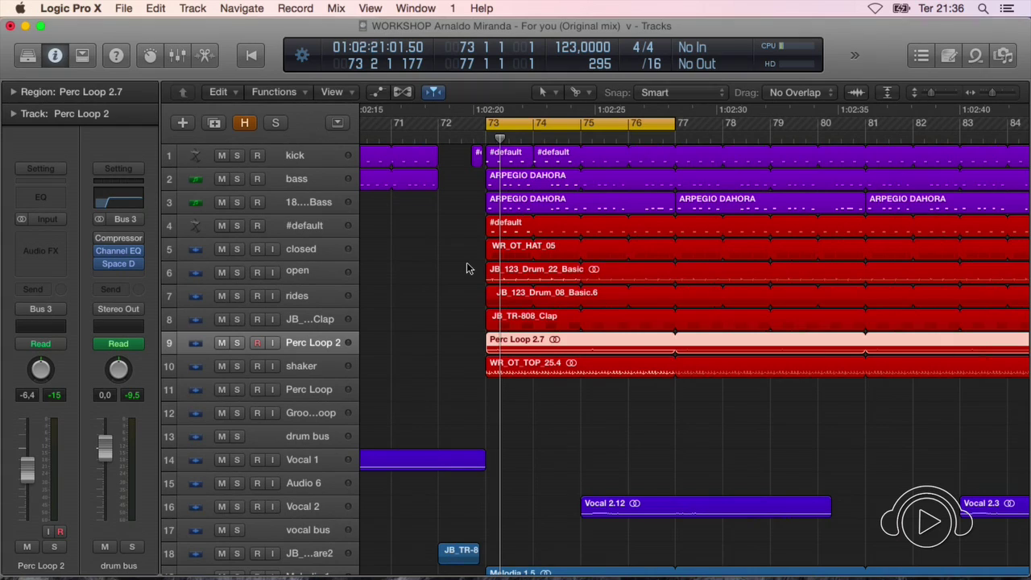
{"action": "key", "text": "super+Left"}
{"action": "key", "text": "super+Left"}
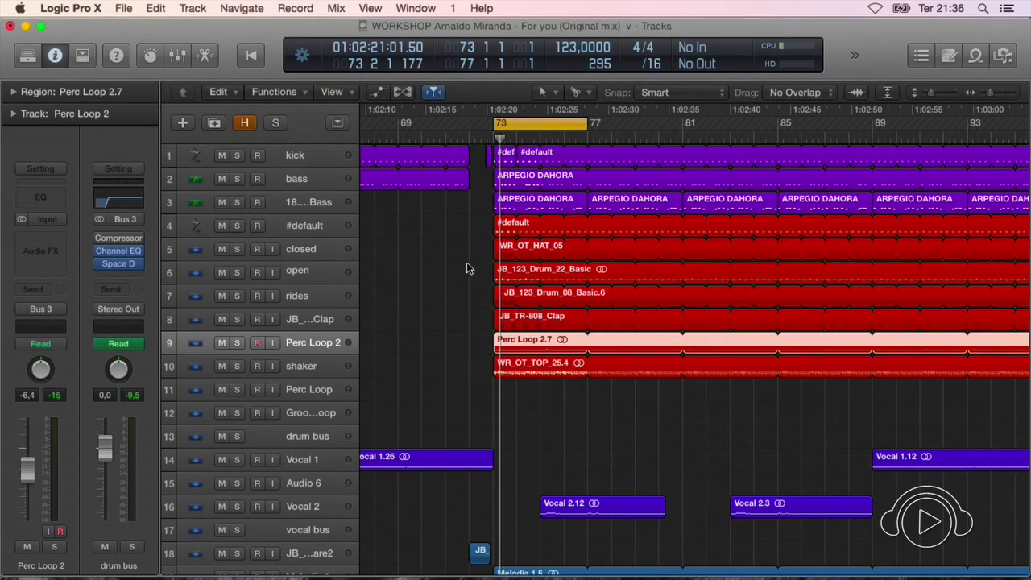
{"action": "key", "text": "super+Right"}
{"action": "key", "text": "super+Right"}
{"action": "key", "text": "super+Up"}
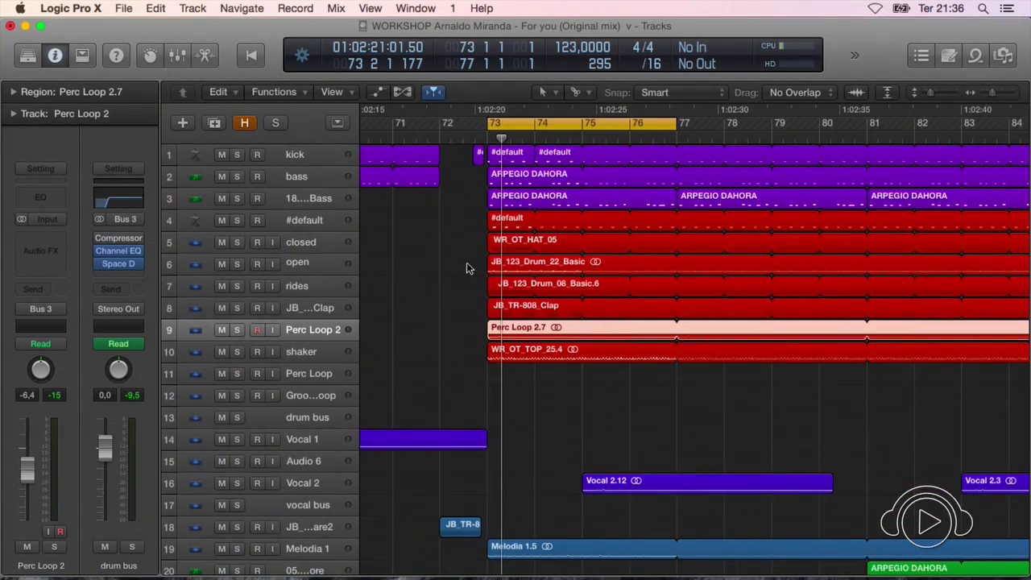
{"action": "key", "text": "super+Left"}
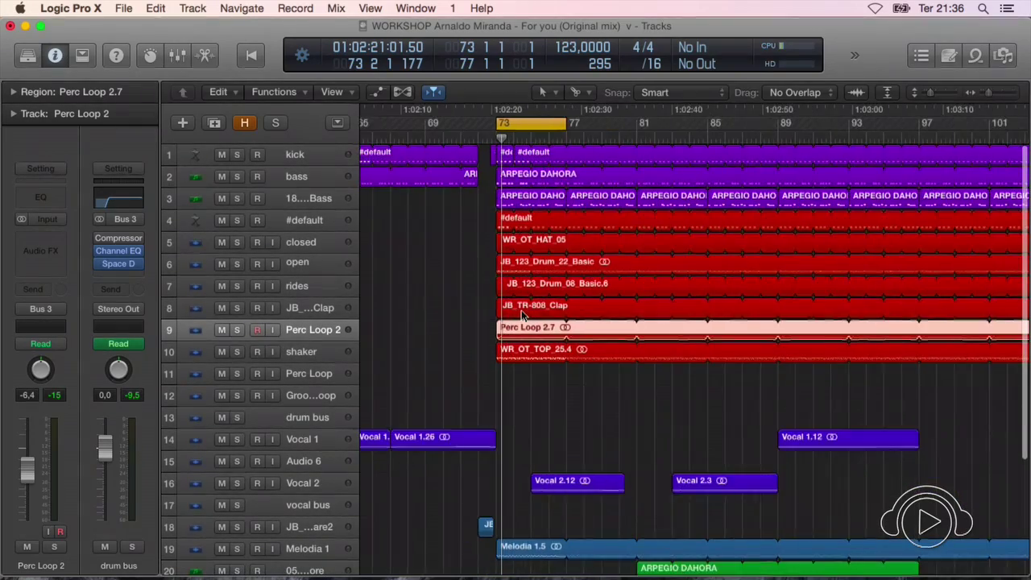
Solo the Groove Loop track, listen to it from about bar 129, stop playback and release the solo
{"action": "scroll", "coordinate": [522, 316], "scroll_direction": "down", "scroll_amount": 2}
{"action": "scroll", "coordinate": [522, 315], "scroll_direction": "right", "scroll_amount": 6}
{"action": "scroll", "coordinate": [522, 315], "scroll_direction": "down", "scroll_amount": 6}
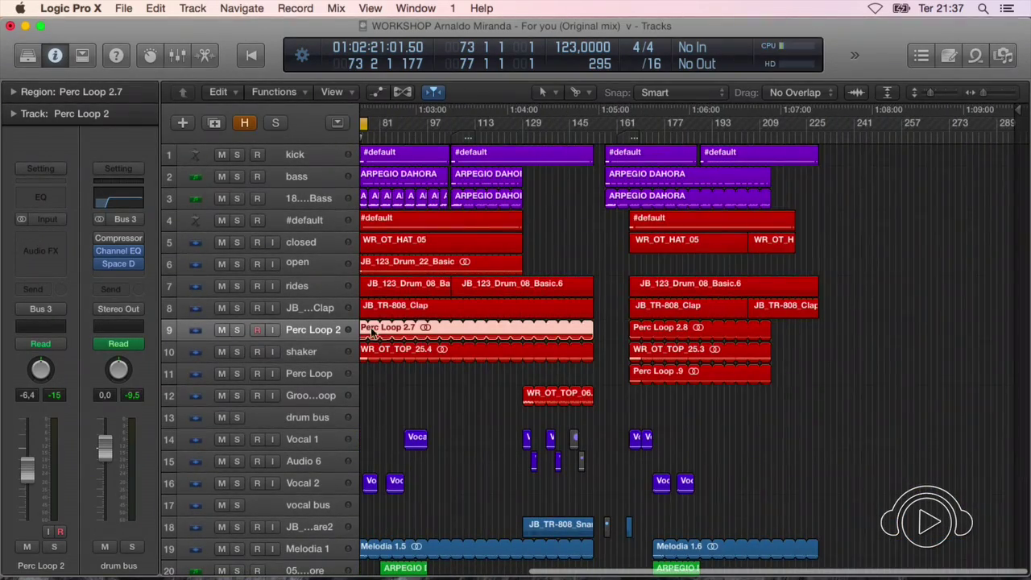
{"action": "left_click", "coordinate": [311, 393]}
{"action": "left_click", "coordinate": [237, 394]}
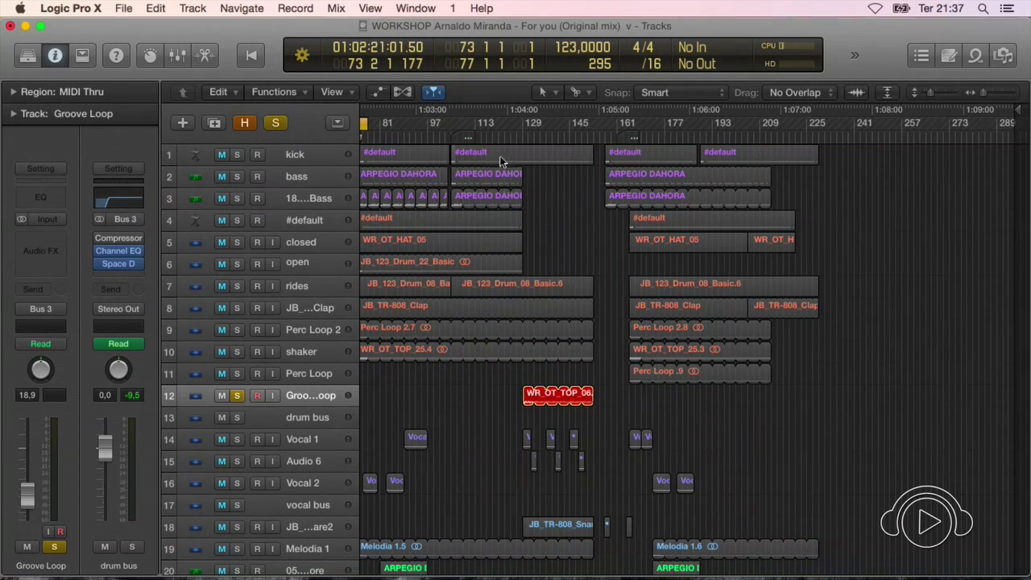
{"action": "double_click", "coordinate": [522, 138]}
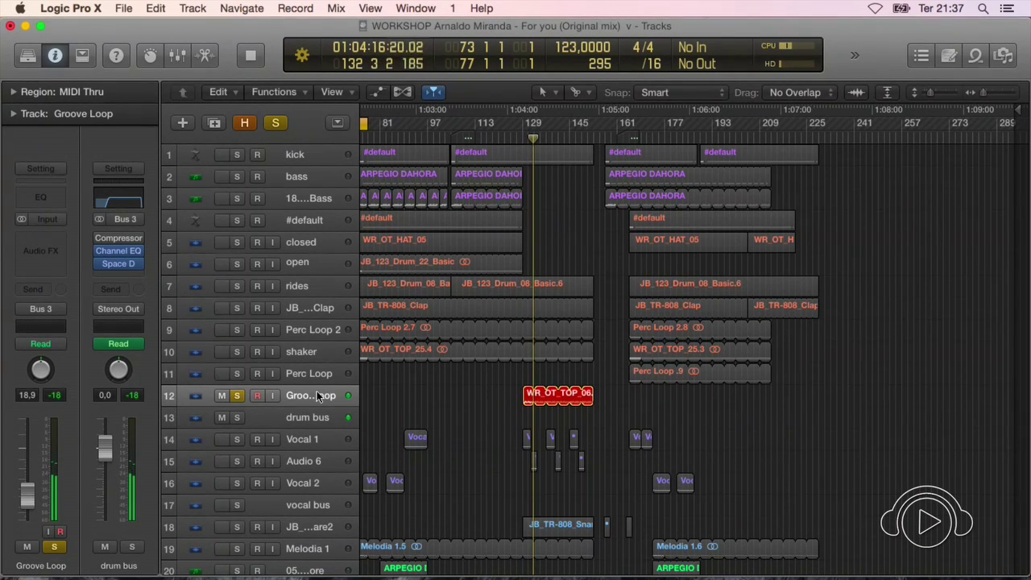
{"action": "scroll", "coordinate": [478, 381], "scroll_direction": "left", "scroll_amount": 5}
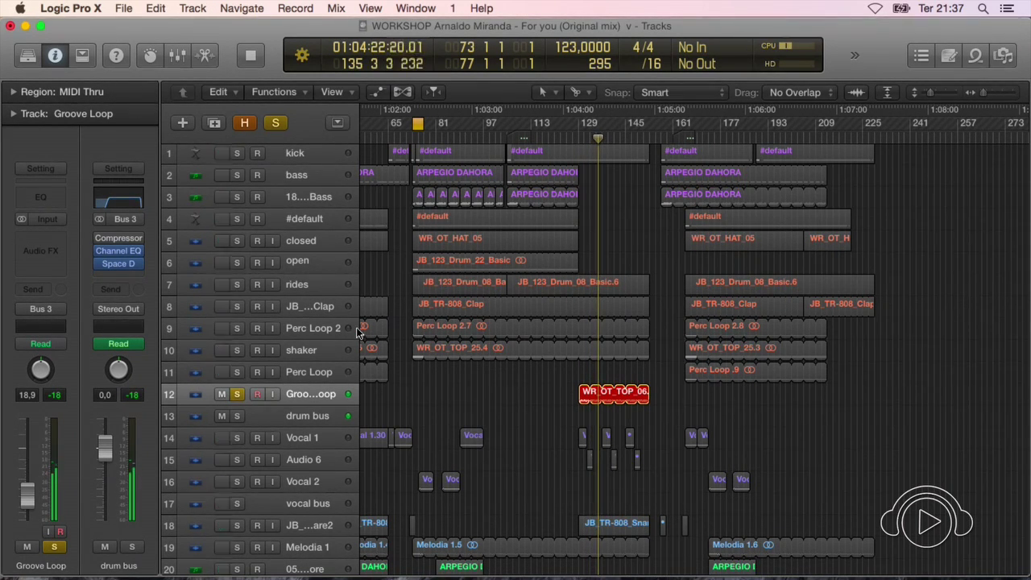
{"action": "key", "text": "space"}
{"action": "key", "text": "s"}
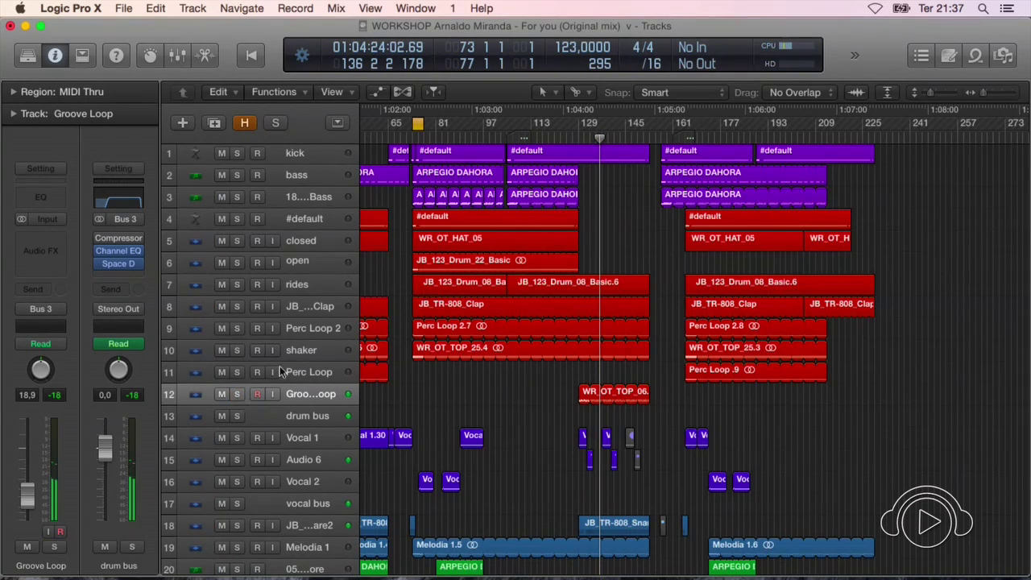
Shorten the middle JB_TR-808_Clap region to end where the Groove Loop region starts, and play from about bar 128
{"action": "scroll", "coordinate": [657, 293], "scroll_direction": "down", "scroll_amount": 1}
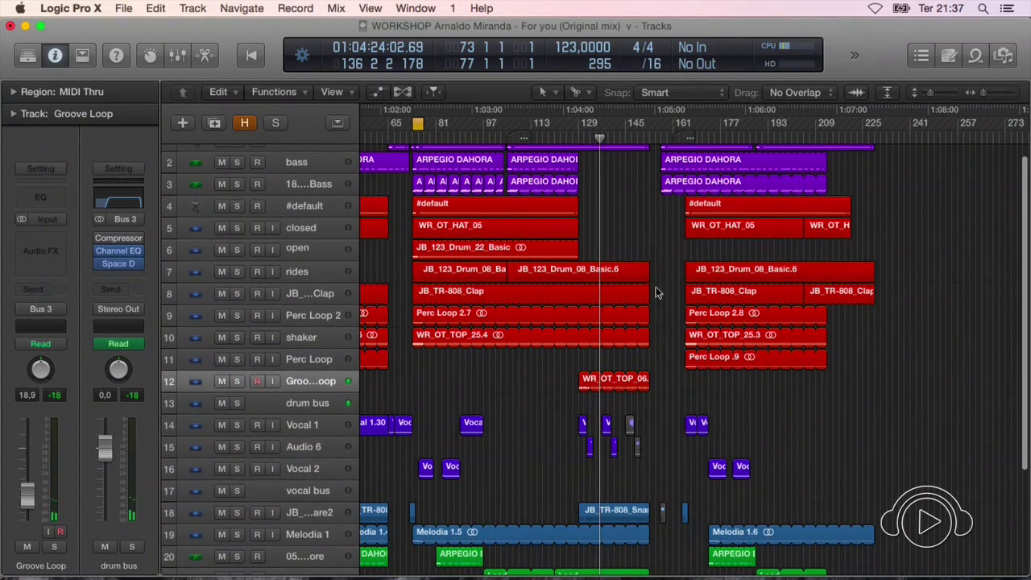
{"action": "left_click_drag", "start_coordinate": [649, 291], "coordinate": [572, 300]}
{"action": "left_click", "coordinate": [577, 138]}
{"action": "key", "text": "space"}
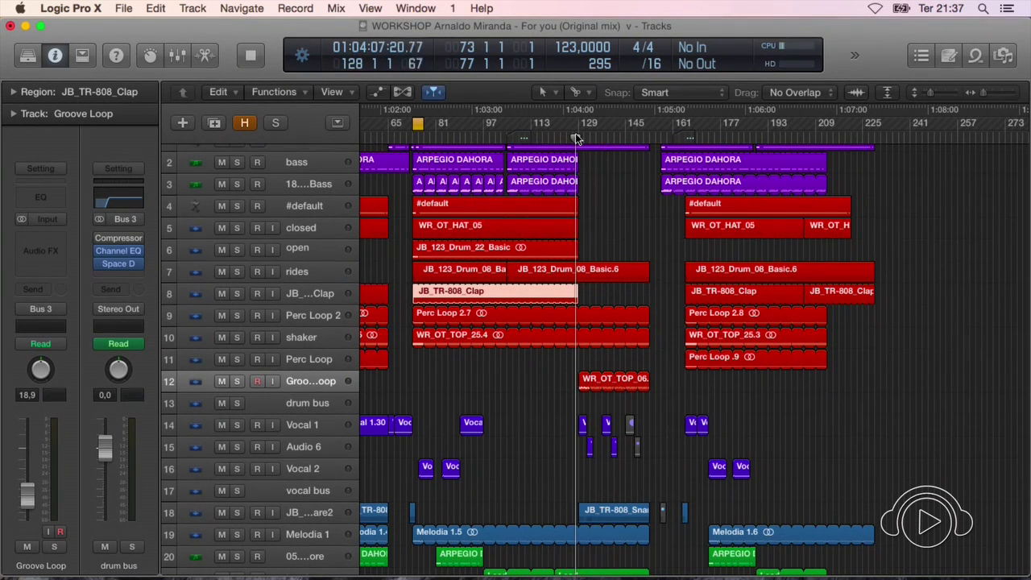
Listen to the Groove Loop track soloed, stop playback, check the drum bus automation briefly and release the solo
{"action": "left_click", "coordinate": [236, 381]}
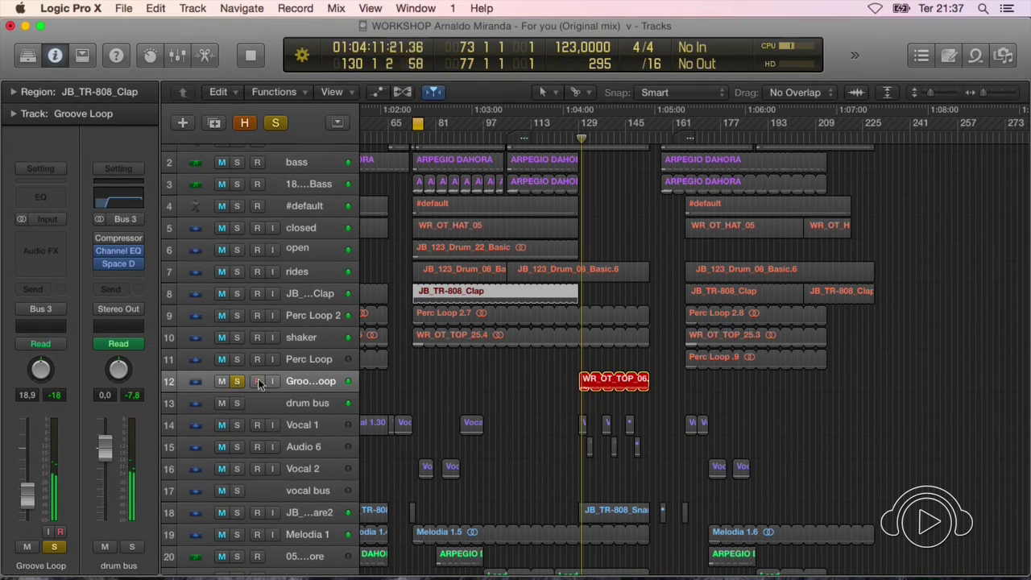
{"action": "left_click", "coordinate": [304, 379]}
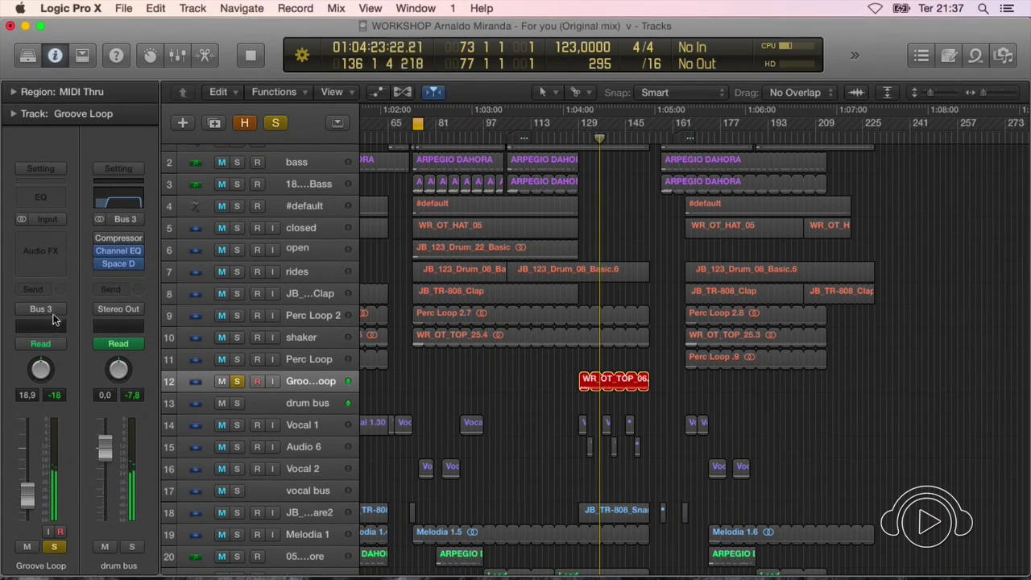
{"action": "mouse_move", "coordinate": [117, 264]}
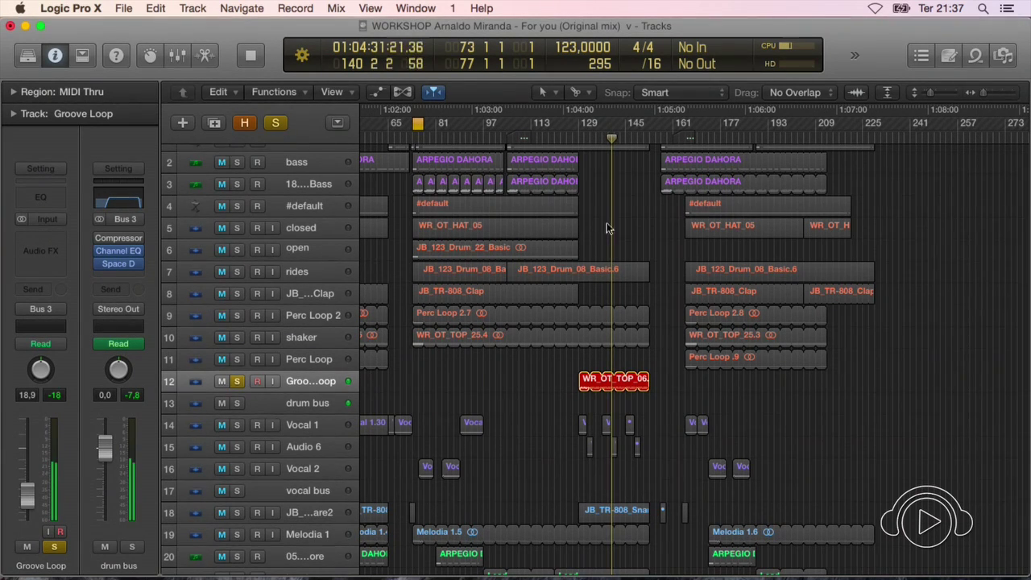
{"action": "key", "text": "space"}
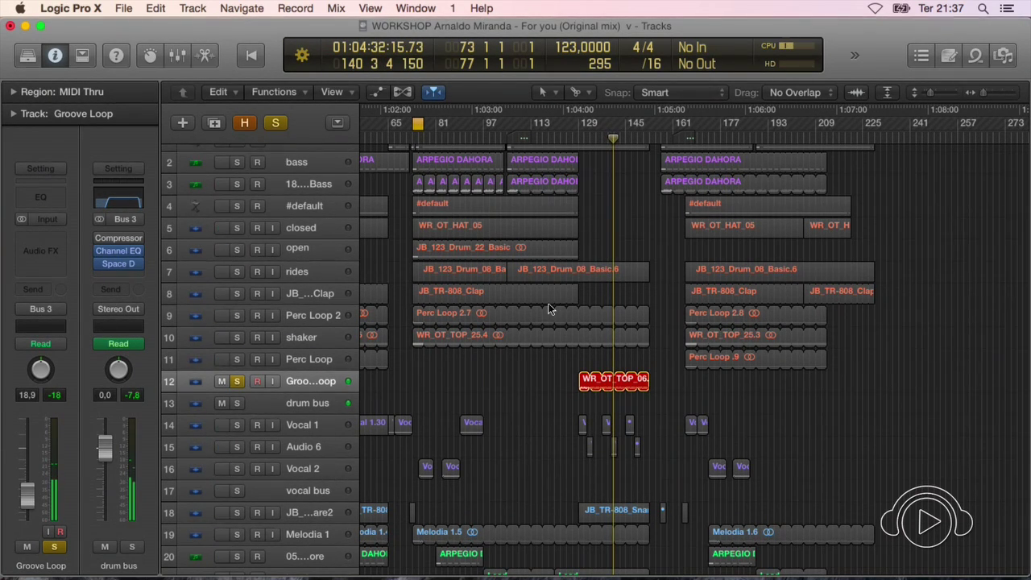
{"action": "key", "text": "a"}
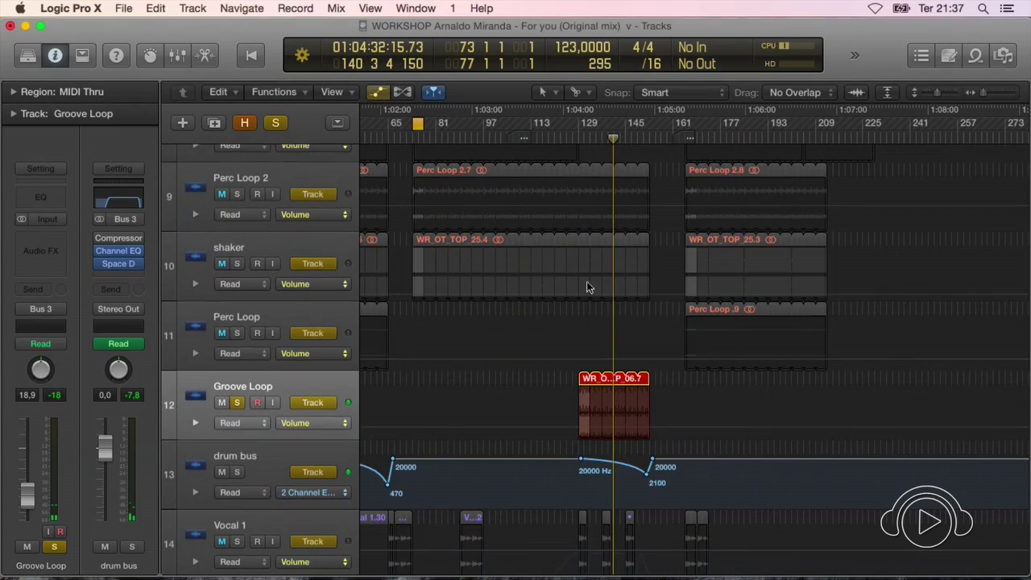
{"action": "key", "text": "a"}
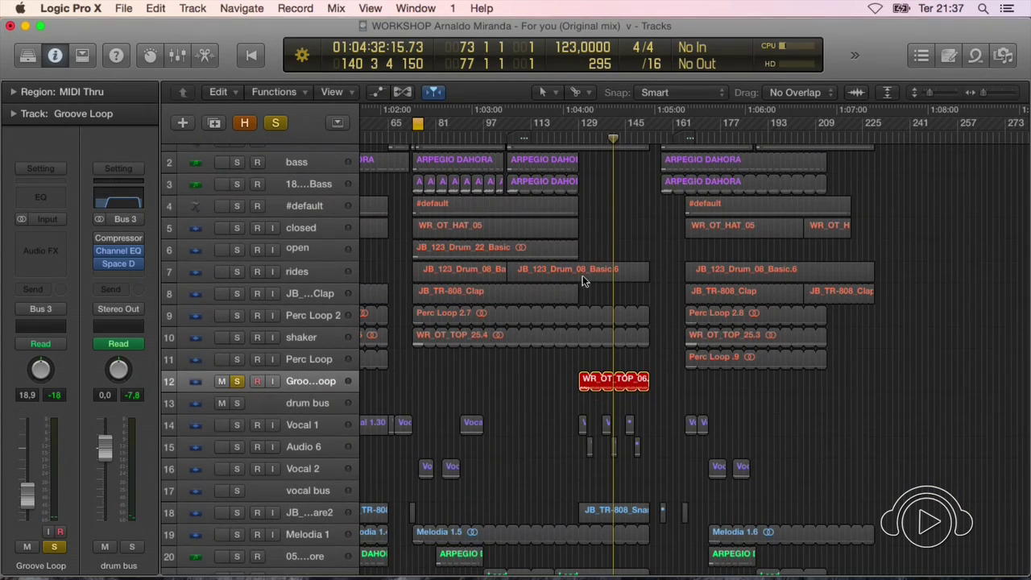
{"action": "left_click", "coordinate": [237, 384]}
Fit all 25 tracks in compact height and zoom in horizontally to examine the arrangement around bars 73 to 153
{"action": "mouse_move", "coordinate": [581, 296]}
{"action": "left_mouse_down"}
{"action": "mouse_move", "coordinate": [653, 300]}
{"action": "mouse_move", "coordinate": [575, 296]}
{"action": "left_mouse_up"}
{"action": "key", "text": "super+Left"}
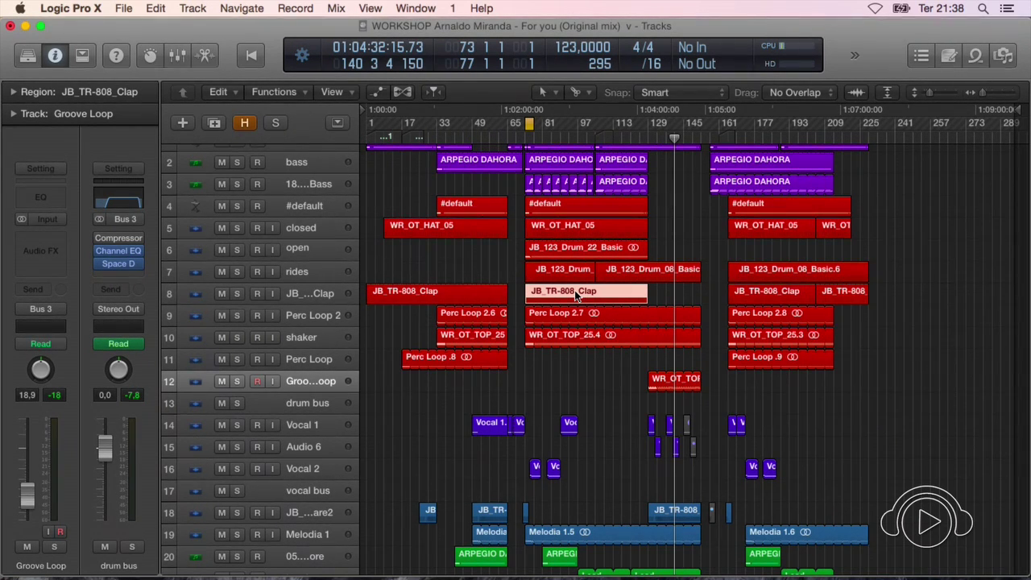
{"action": "key", "text": "super+Right"}
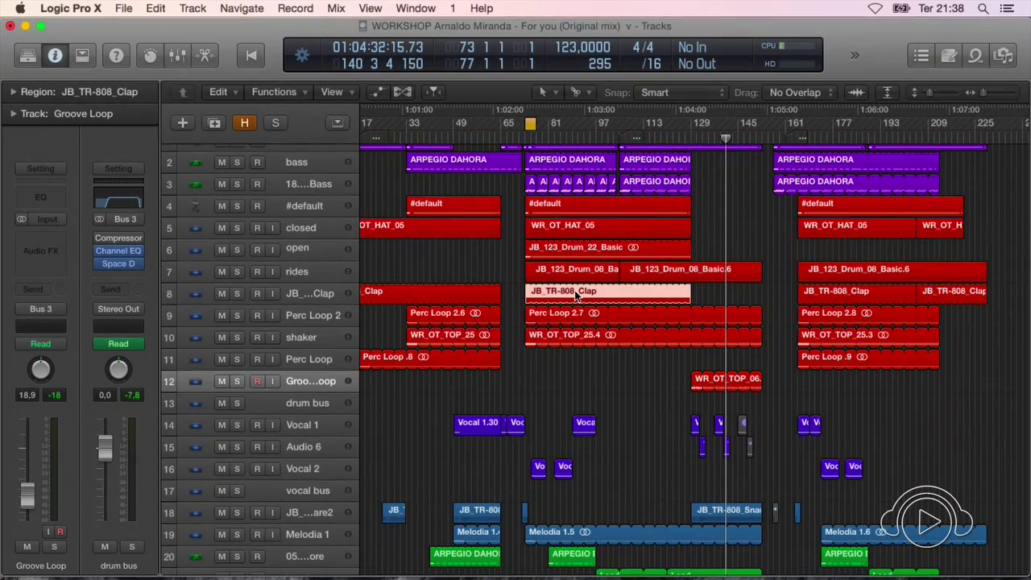
{"action": "key", "text": "super+Up"}
{"action": "key", "text": "super+Left"}
{"action": "key", "text": "super+Up"}
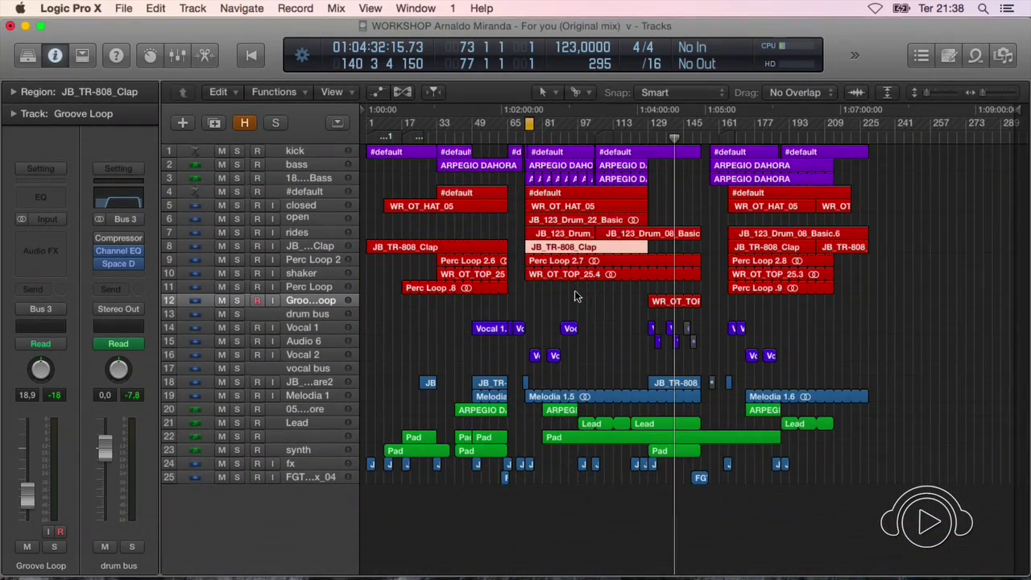
{"action": "key", "text": "super+Right"}
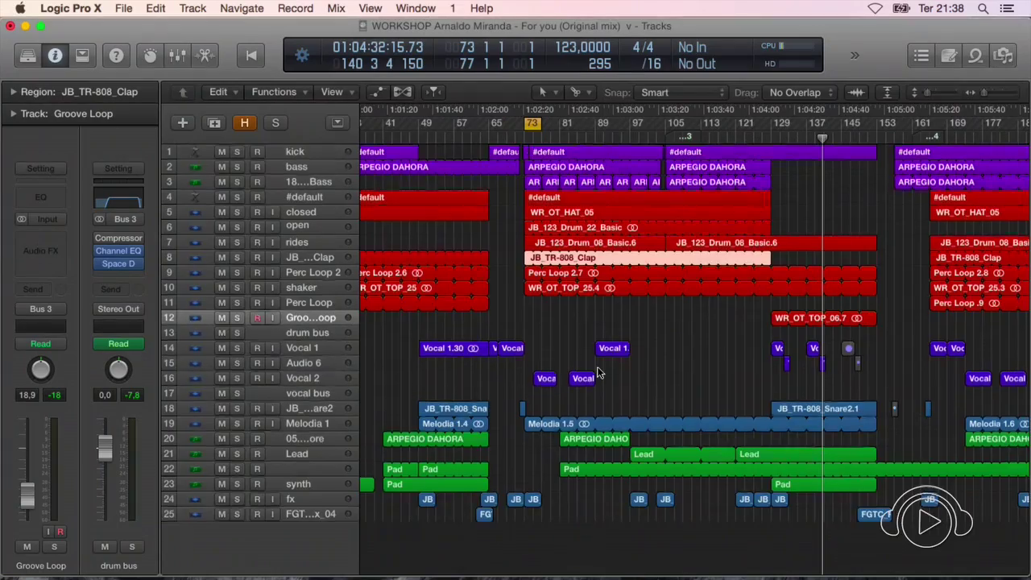
Zoom in on the drum regions at bar 73, solo the drum bus and play it briefly
{"action": "key", "text": "super+Down"}
{"action": "key", "text": "super+Right"}
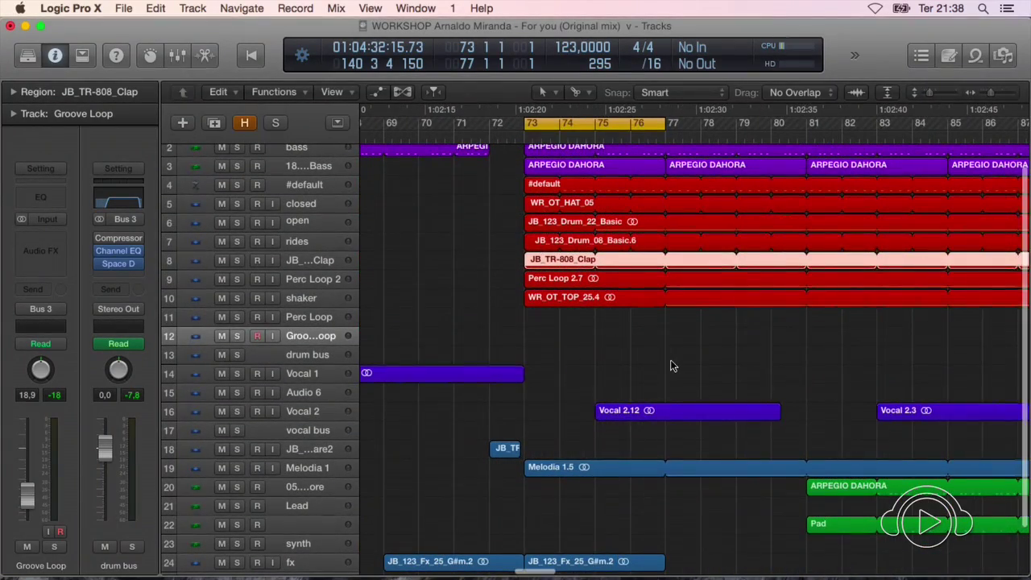
{"action": "key", "text": "super+Down"}
{"action": "key", "text": "super+Down"}
{"action": "key", "text": "super+Down"}
{"action": "key", "text": "super+Down"}
{"action": "key", "text": "super+Right"}
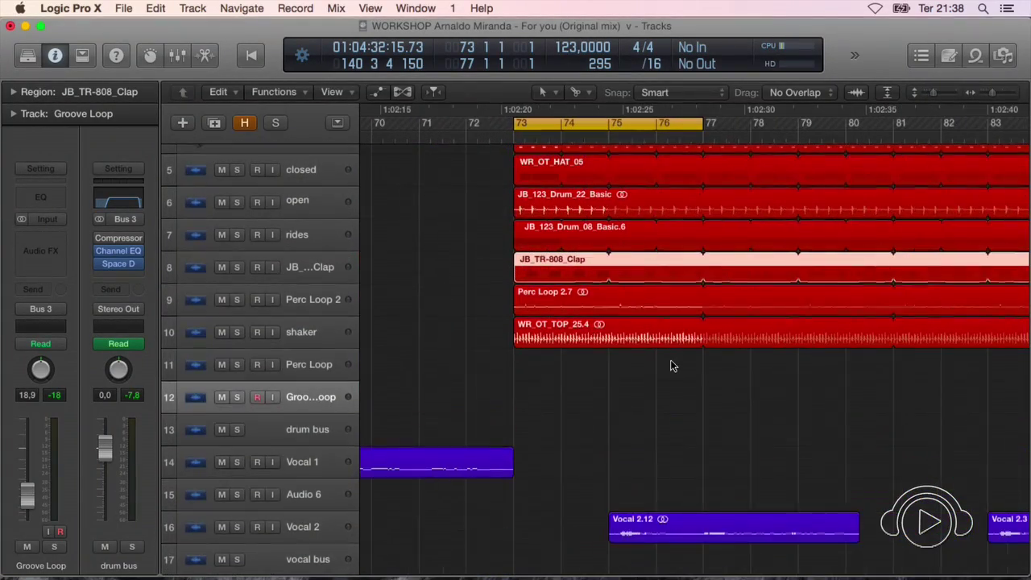
{"action": "scroll", "coordinate": [671, 361], "scroll_direction": "up", "scroll_amount": 5}
{"action": "left_click", "coordinate": [311, 452]}
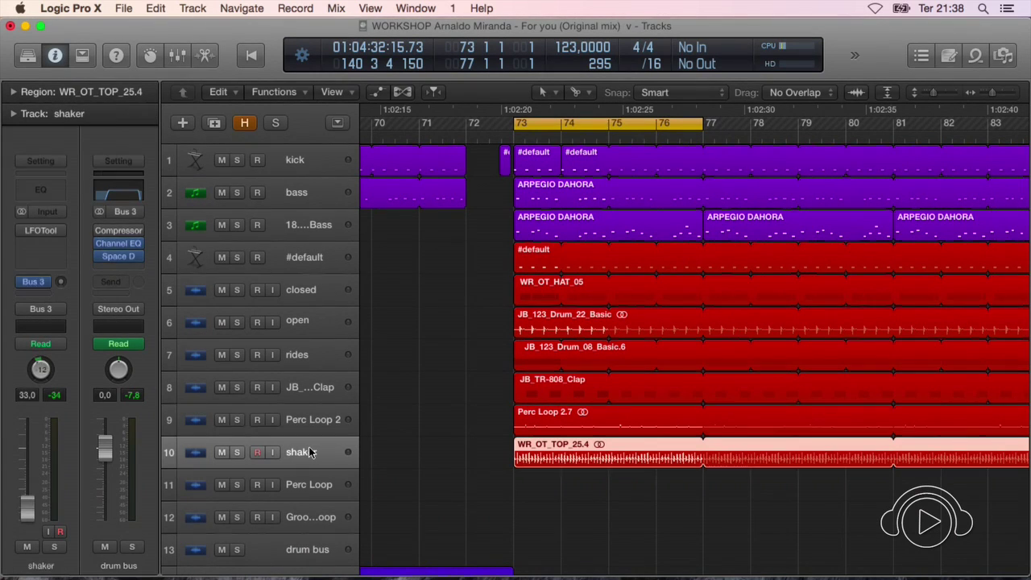
{"action": "left_click", "coordinate": [129, 552]}
{"action": "key", "text": "space"}
{"action": "key", "text": "space"}
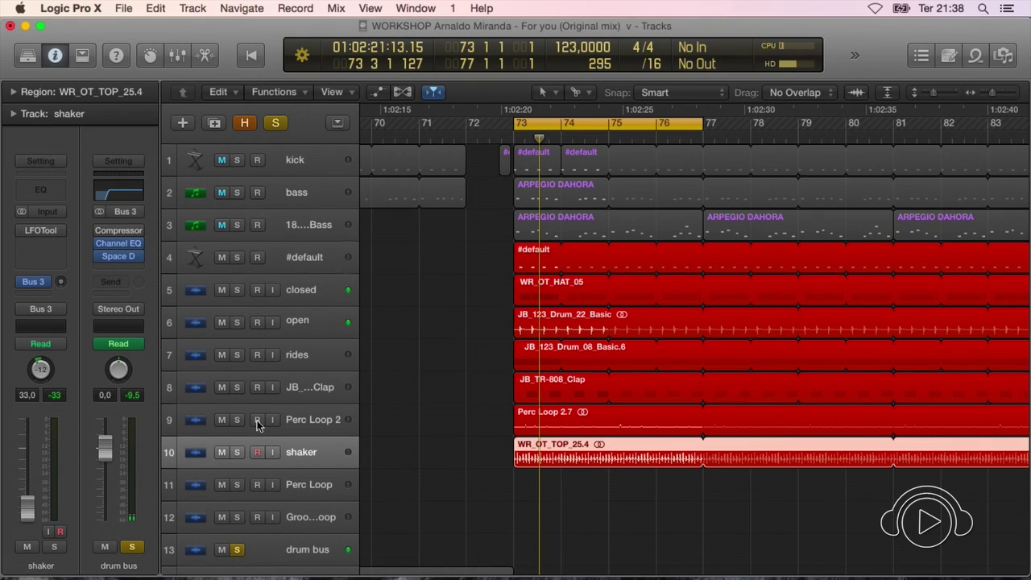
Select and record-enable the #default drum track, listen to the soloed drum bus from bar 73, and stop playback
{"action": "left_click", "coordinate": [301, 258]}
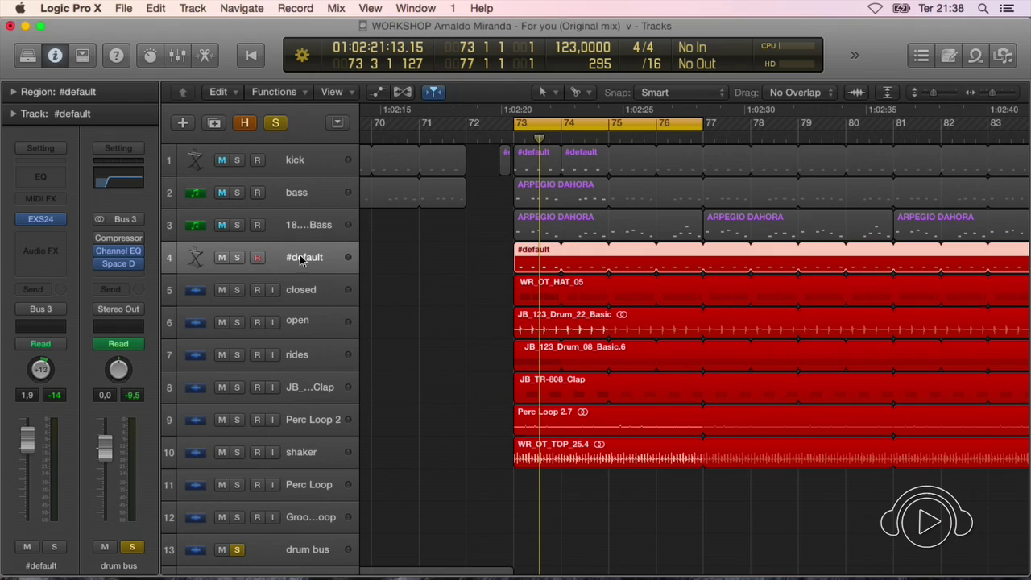
{"action": "key", "text": "r"}
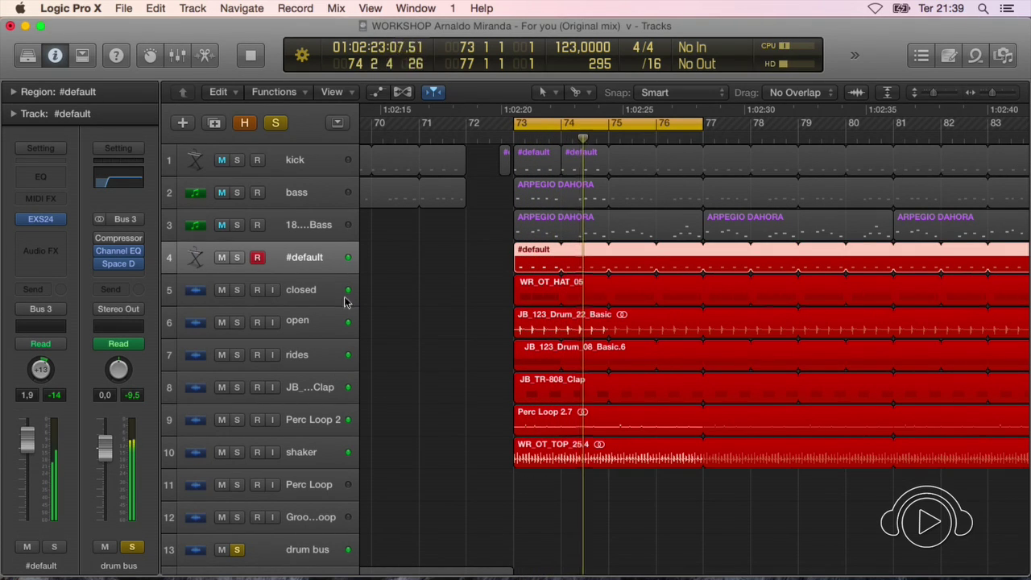
{"action": "key", "text": "space"}
Replace the existing compressor on the drum bus with a fresh stereo Compressor, and reduce its window view to 67%
{"action": "mouse_move", "coordinate": [119, 240]}
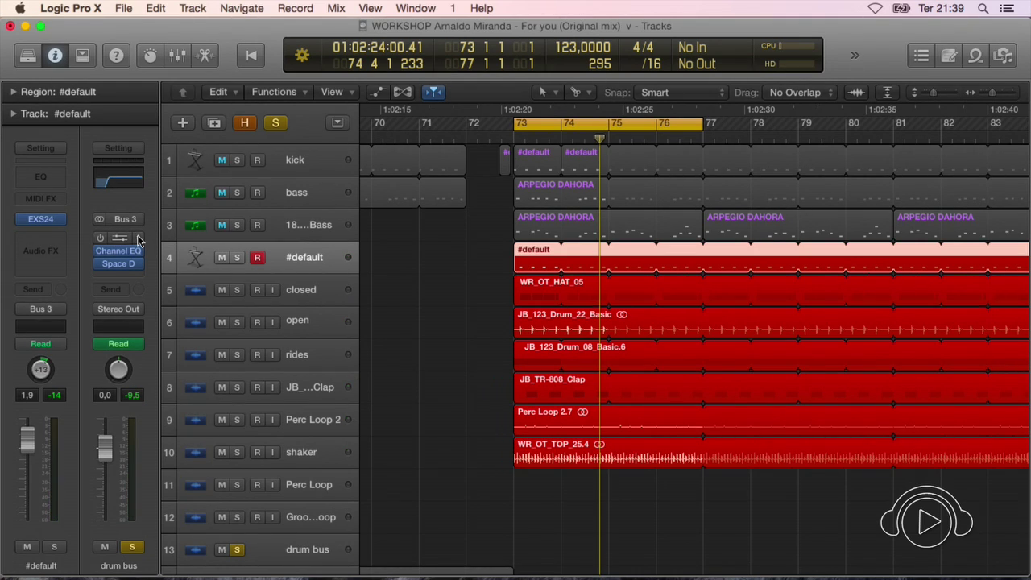
{"action": "left_click", "coordinate": [139, 242]}
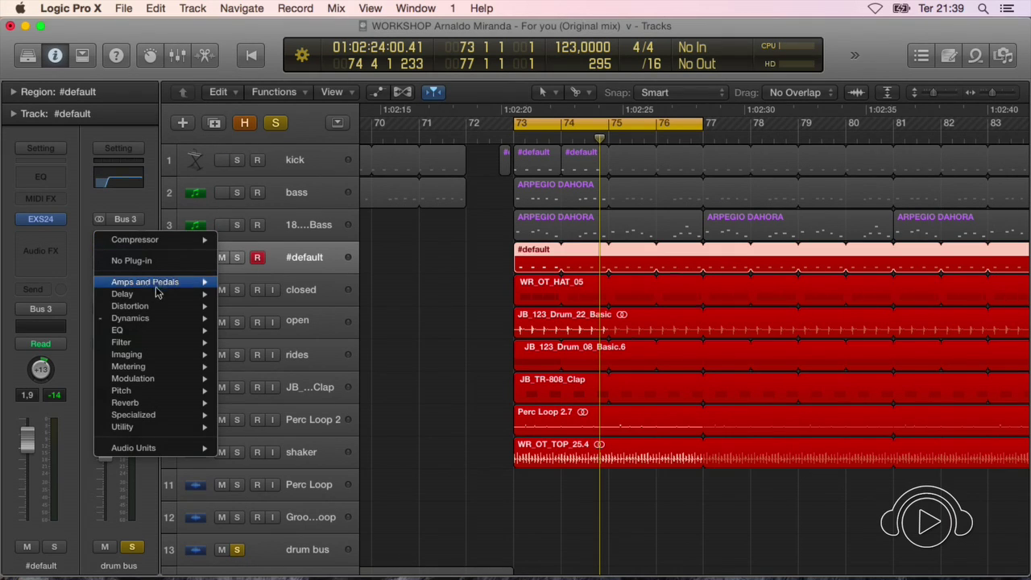
{"action": "mouse_move", "coordinate": [215, 321]}
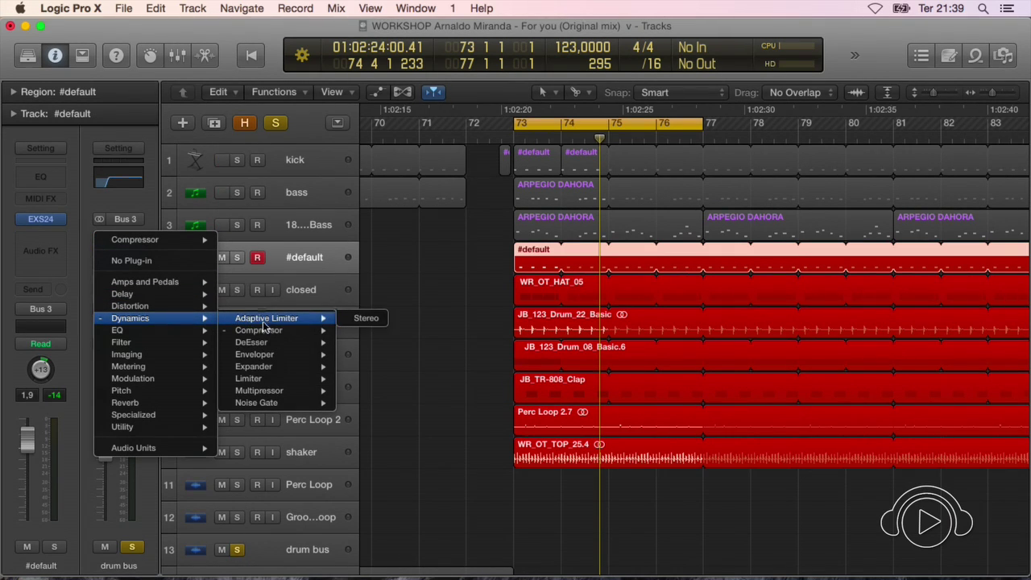
{"action": "left_click", "coordinate": [182, 262]}
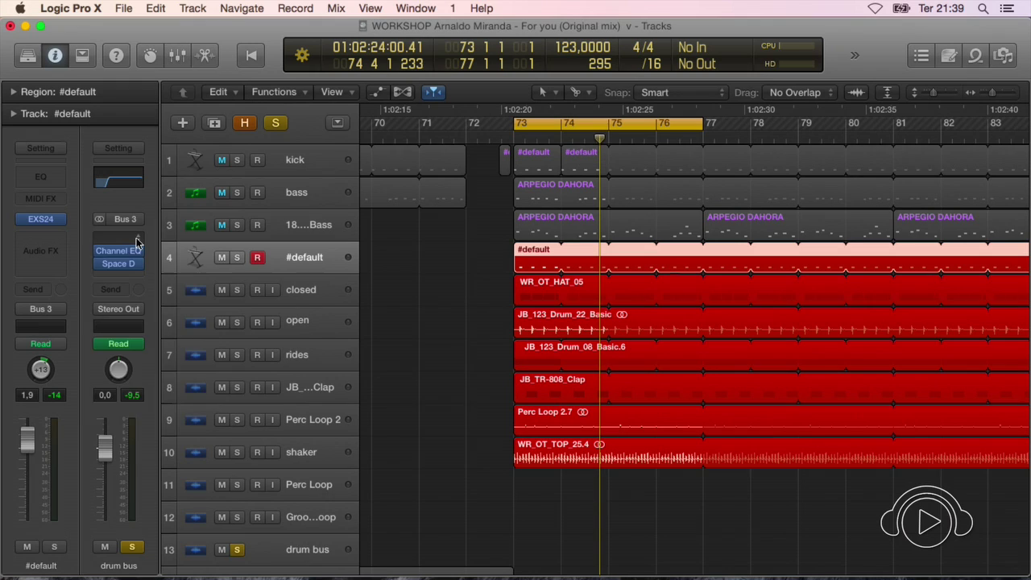
{"action": "left_click", "coordinate": [134, 237]}
{"action": "mouse_move", "coordinate": [155, 297]}
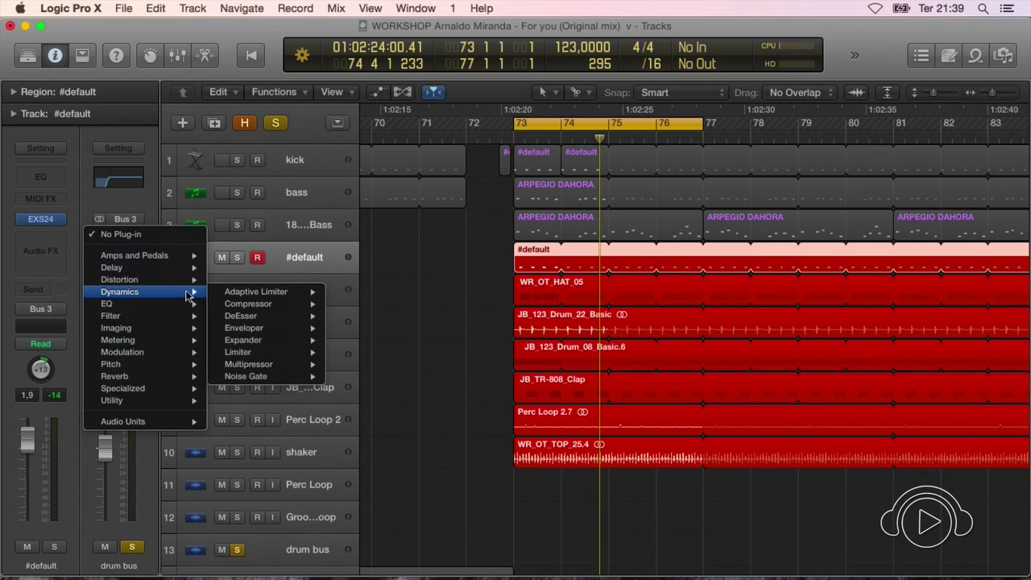
{"action": "mouse_move", "coordinate": [266, 305]}
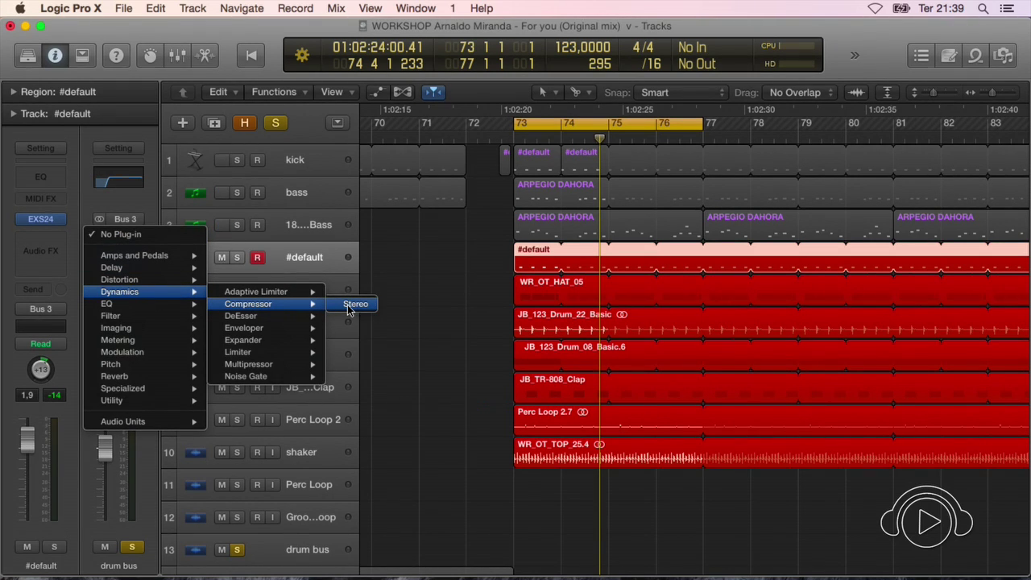
{"action": "left_click", "coordinate": [348, 305]}
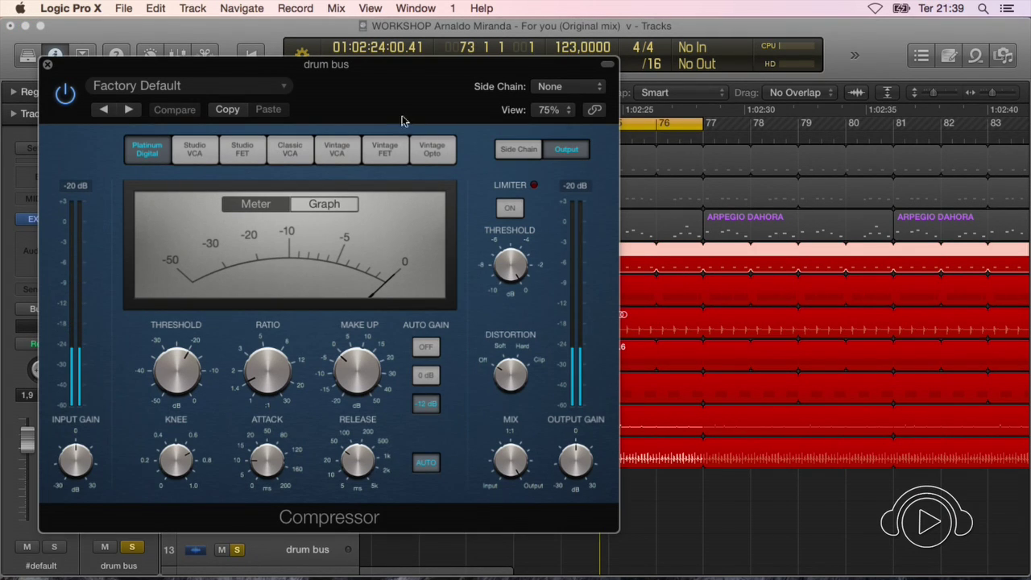
{"action": "left_click_drag", "start_coordinate": [403, 68], "coordinate": [446, 60]}
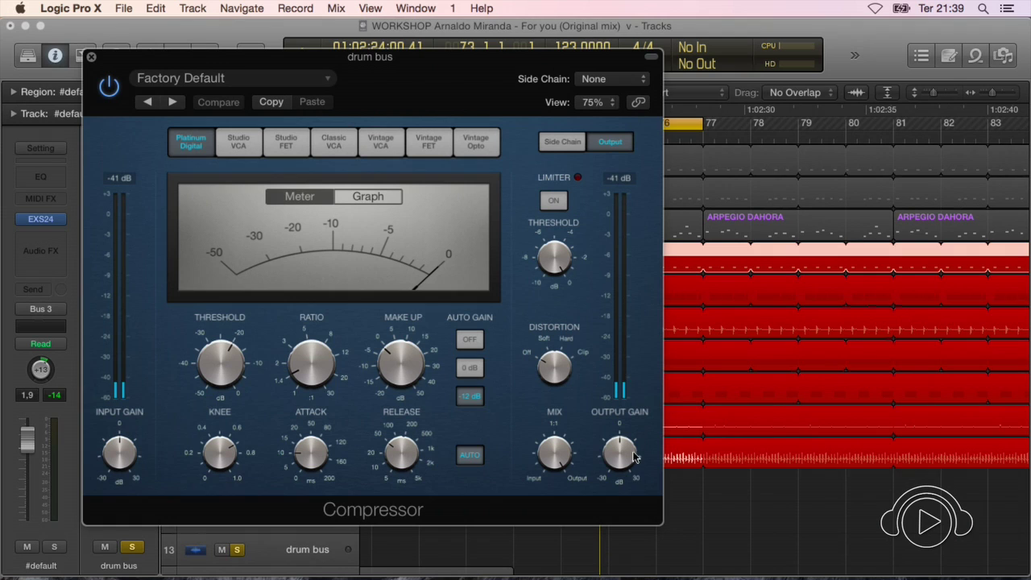
{"action": "left_click_drag", "start_coordinate": [663, 518], "coordinate": [682, 212]}
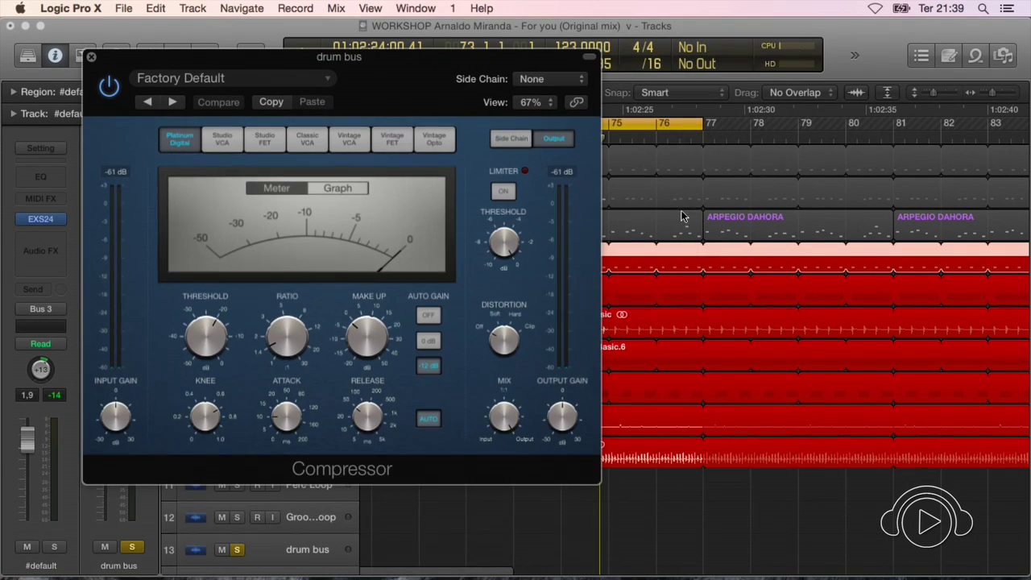
Try the Vintage Opto model, settle on Vintage FET for the drum bus compressor, and start playback
{"action": "left_click", "coordinate": [443, 145]}
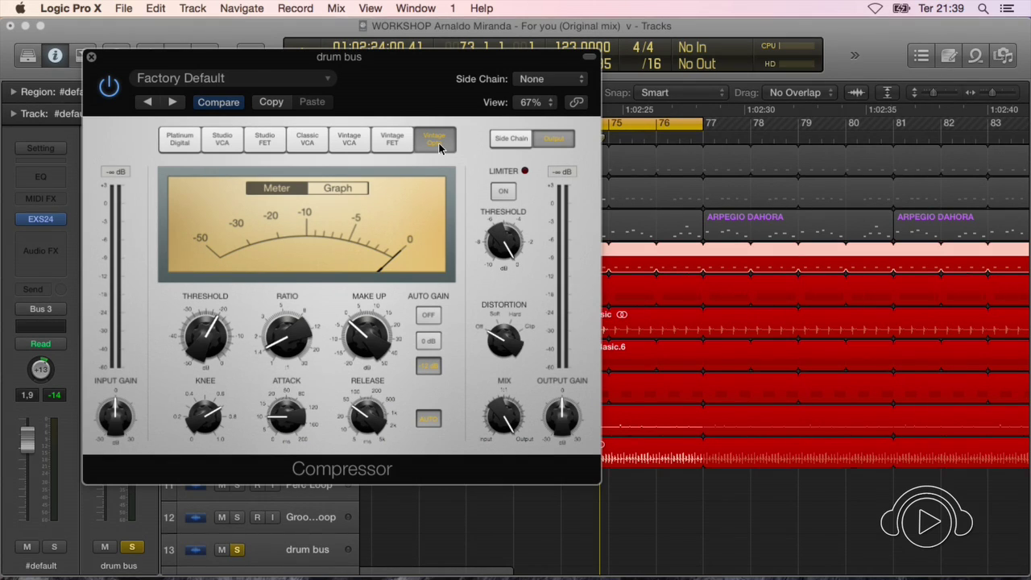
{"action": "left_click", "coordinate": [394, 139]}
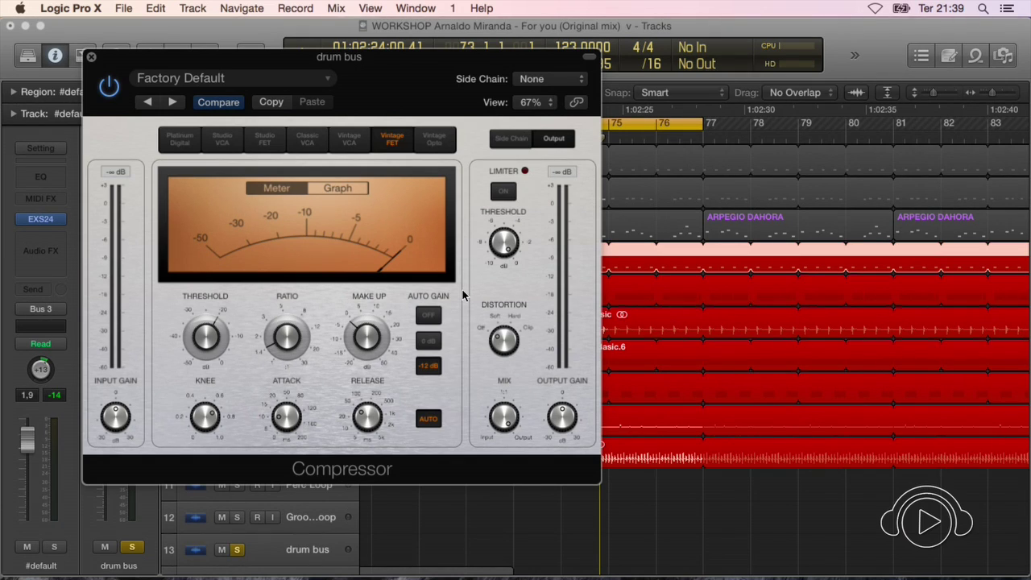
{"action": "left_click_drag", "start_coordinate": [376, 62], "coordinate": [520, 67]}
{"action": "key", "text": "space"}
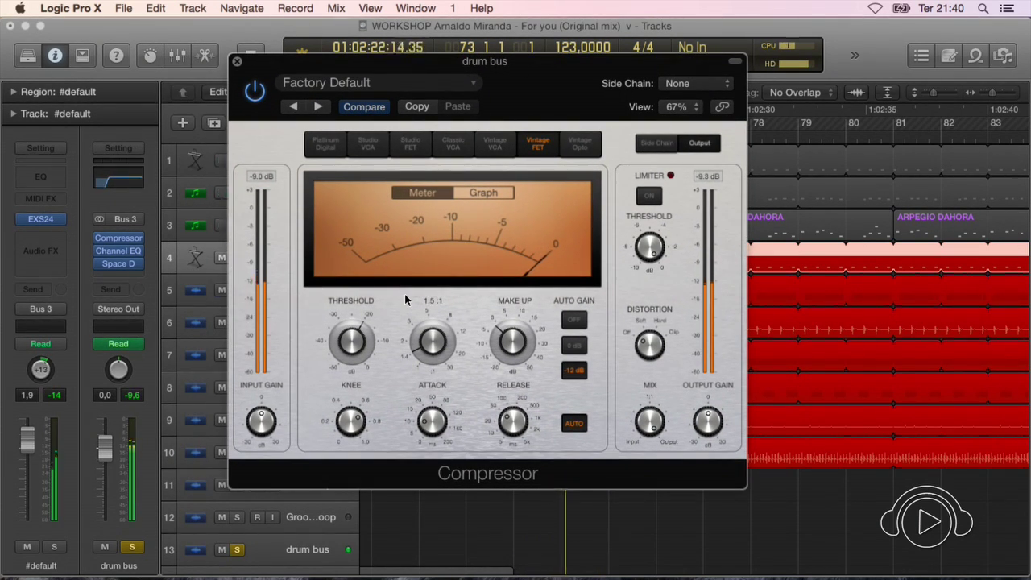
Set the compressor's ratio to 2.0:1 and lower its threshold close to -30 dB while the drums play
{"action": "left_click_drag", "start_coordinate": [437, 347], "coordinate": [432, 335]}
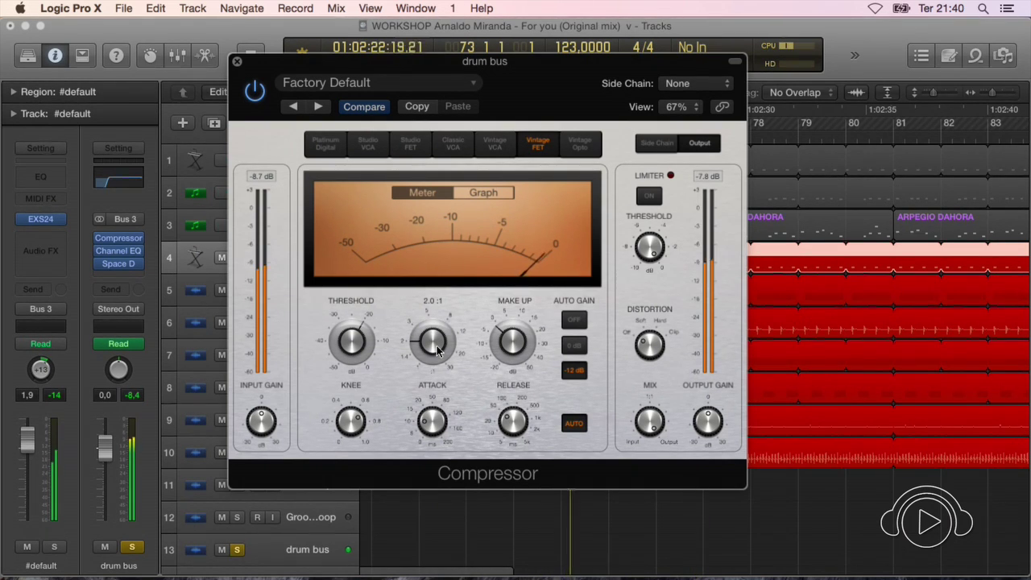
{"action": "mouse_move", "coordinate": [350, 344]}
{"action": "left_click_drag", "start_coordinate": [349, 344], "coordinate": [351, 372]}
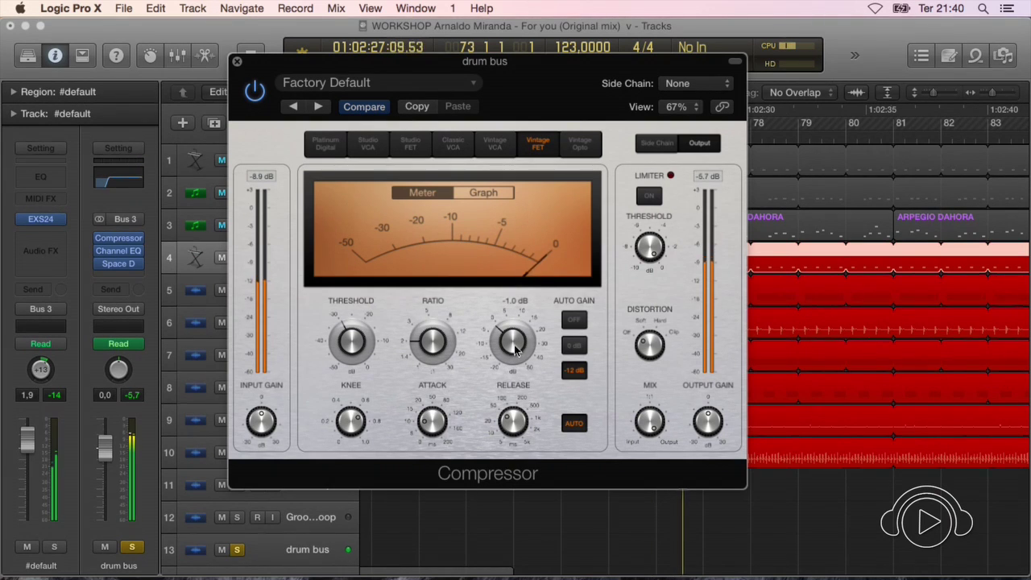
Reset the drum bus peak reading and compare the sound with the compressor bypassed and active
{"action": "left_click", "coordinate": [136, 398]}
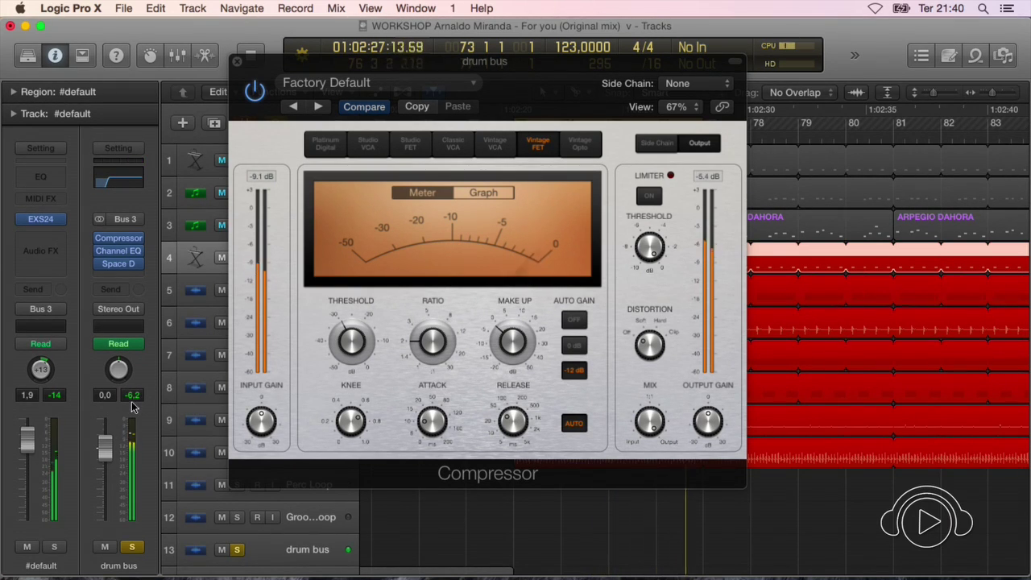
{"action": "left_click", "coordinate": [255, 92]}
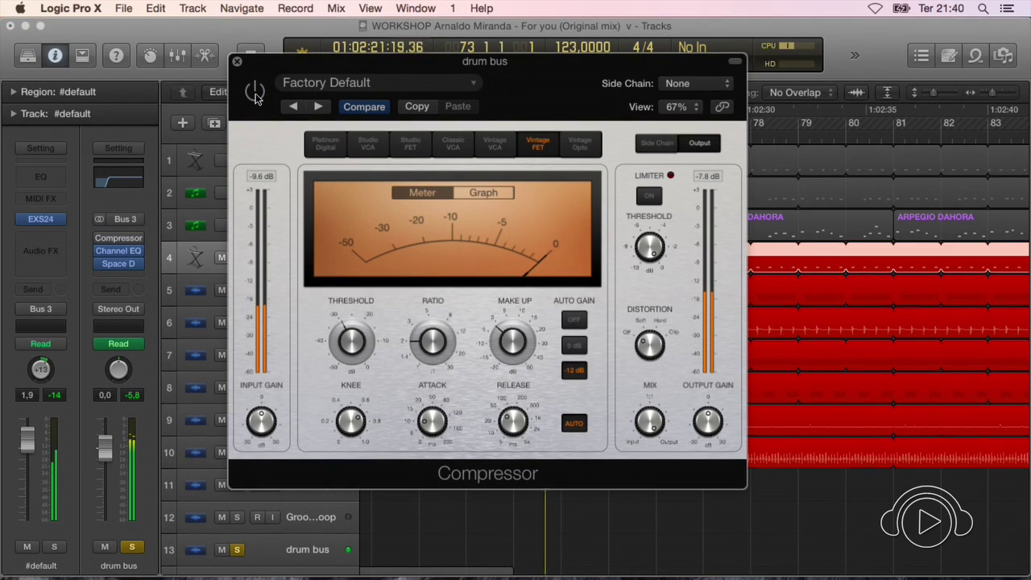
{"action": "left_click", "coordinate": [254, 92]}
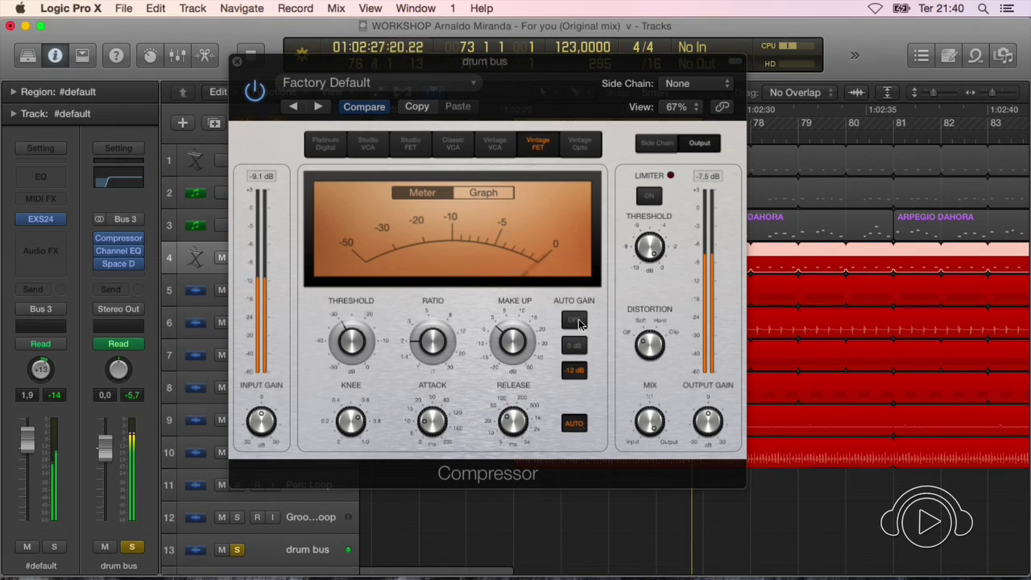
Turn off the compressor's auto gain and compare the drum bus peak level with the compressor bypassed and active
{"action": "left_click", "coordinate": [575, 321]}
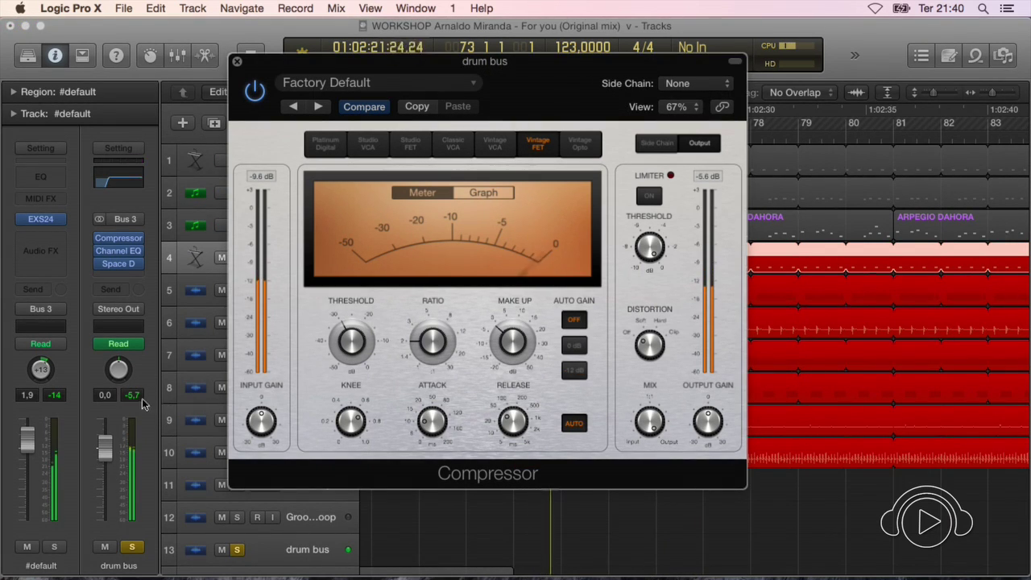
{"action": "left_click", "coordinate": [255, 91]}
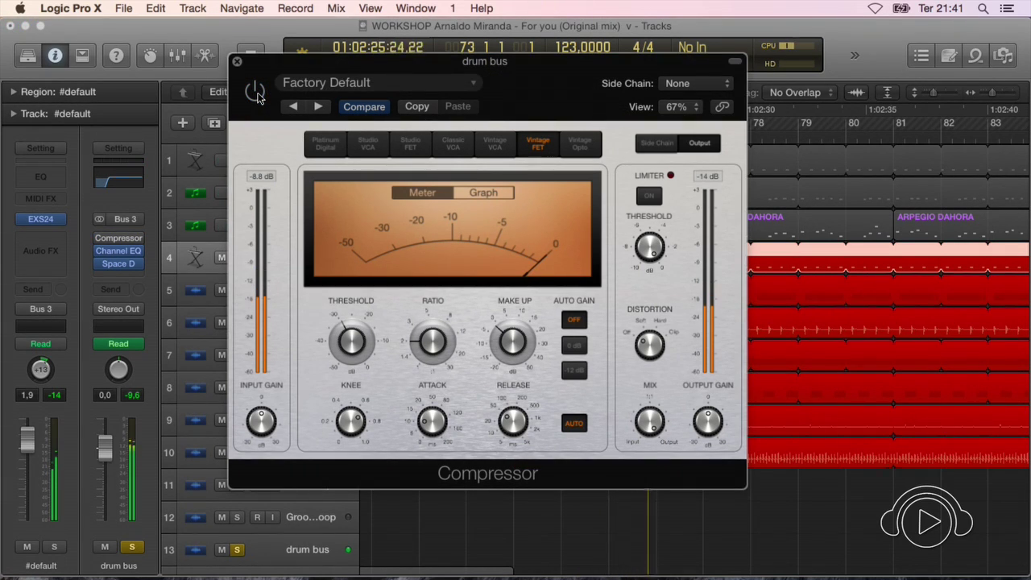
{"action": "left_click", "coordinate": [138, 399]}
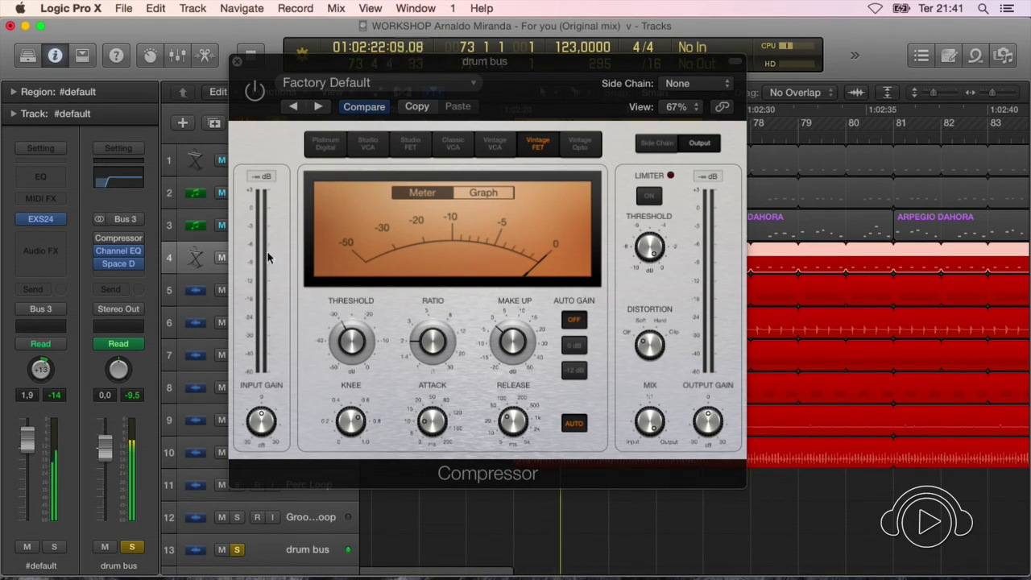
{"action": "left_click", "coordinate": [256, 94]}
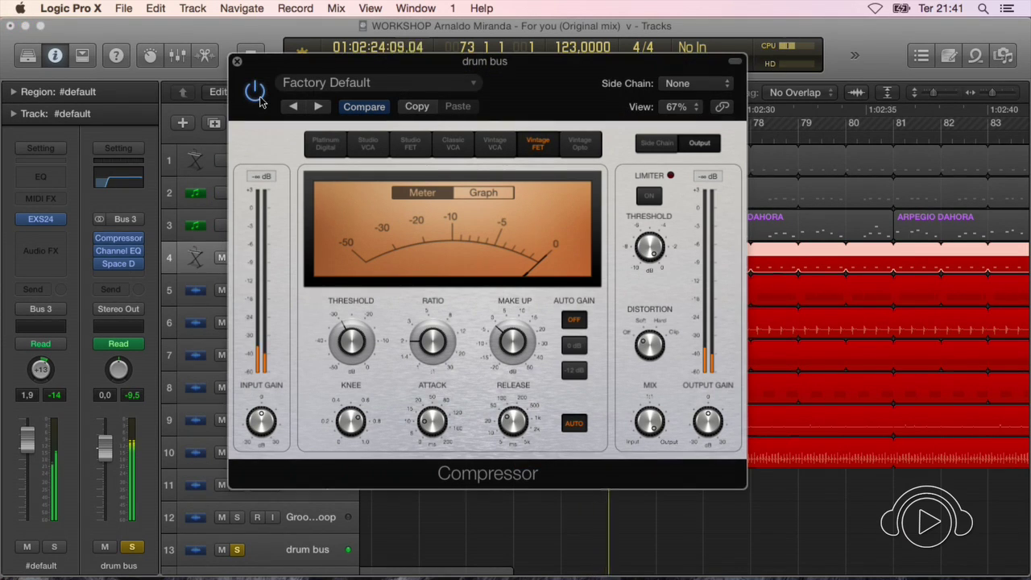
{"action": "left_click", "coordinate": [137, 396]}
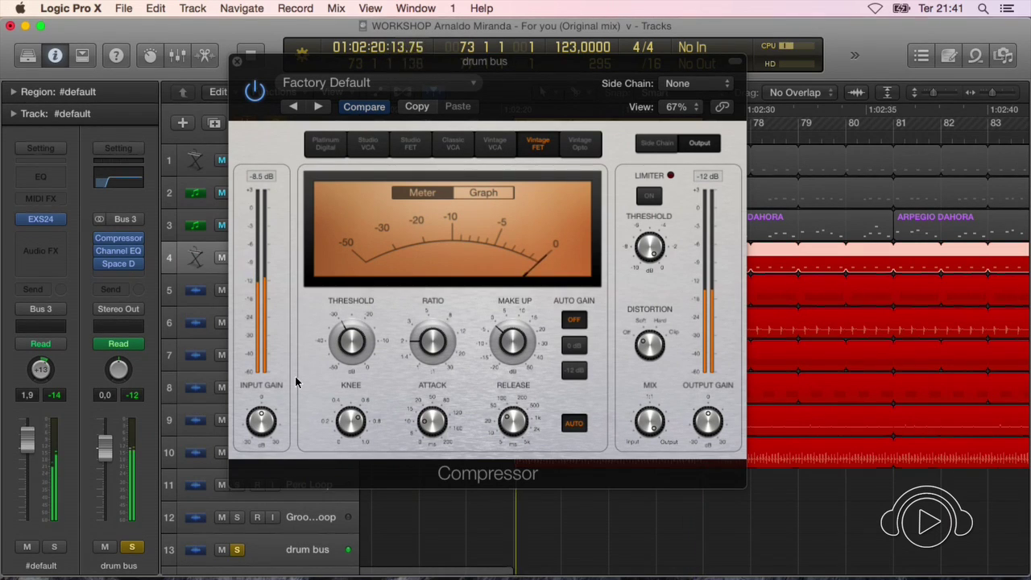
Raise the compressor's make-up gain to 2.5 dB and reset the drum bus peak reading to recheck the level
{"action": "left_click", "coordinate": [508, 347]}
{"action": "left_click_drag", "start_coordinate": [506, 341], "coordinate": [507, 334]}
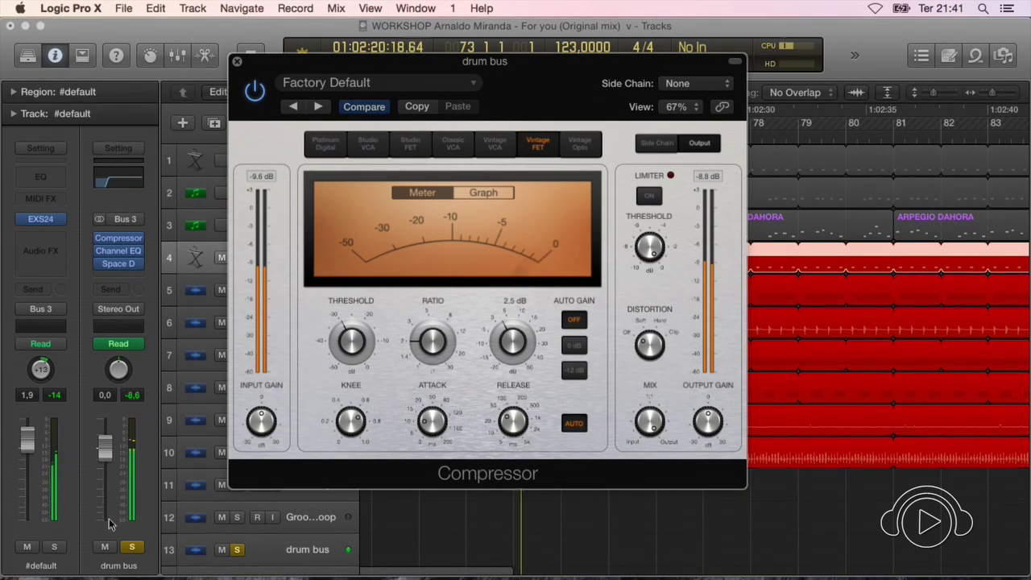
{"action": "left_click", "coordinate": [134, 397]}
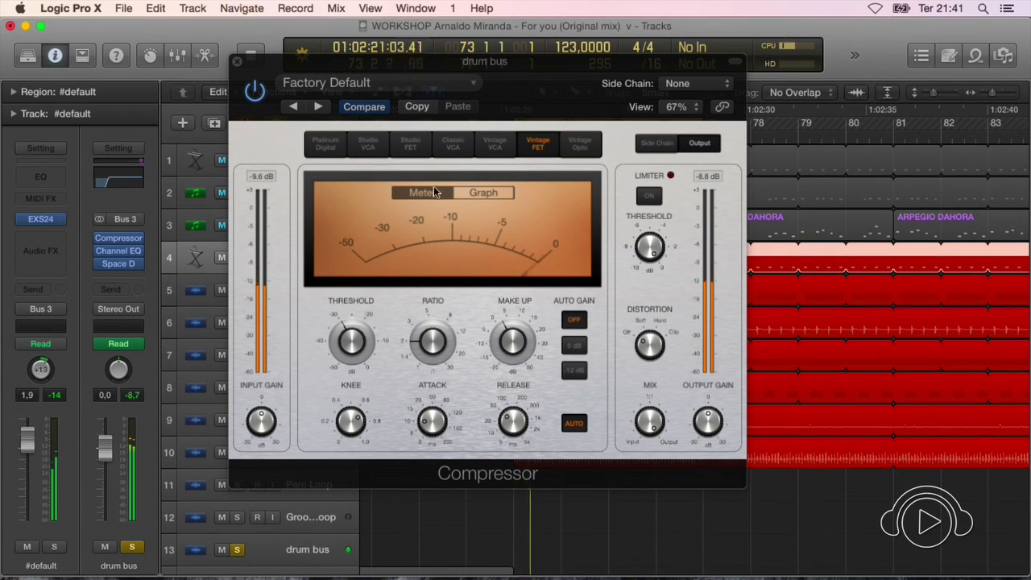
Bypass and re-enable the compressor repeatedly to judge its effect on the drums, leave it active and close its window
{"action": "left_click", "coordinate": [255, 92]}
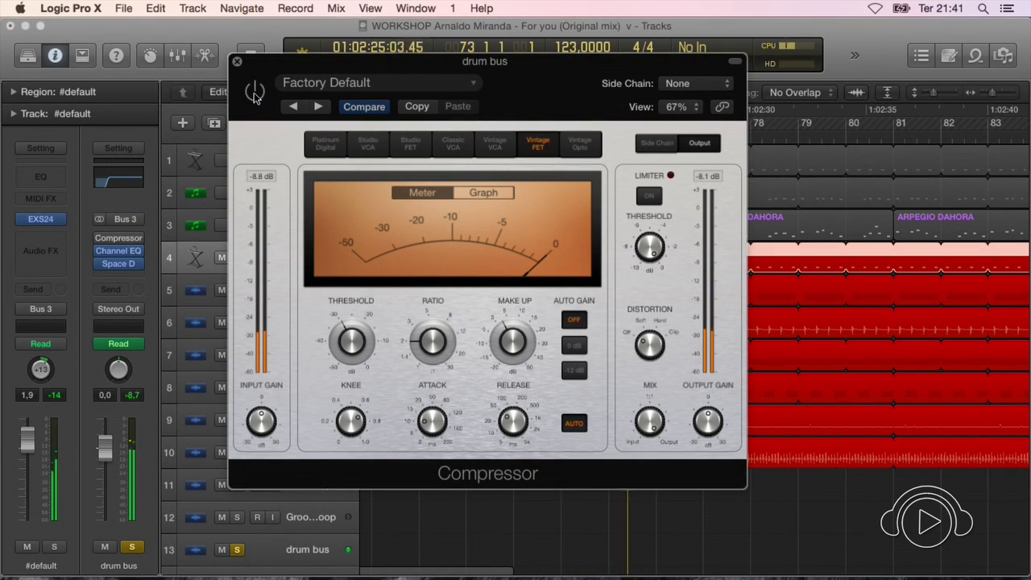
{"action": "left_click", "coordinate": [255, 92]}
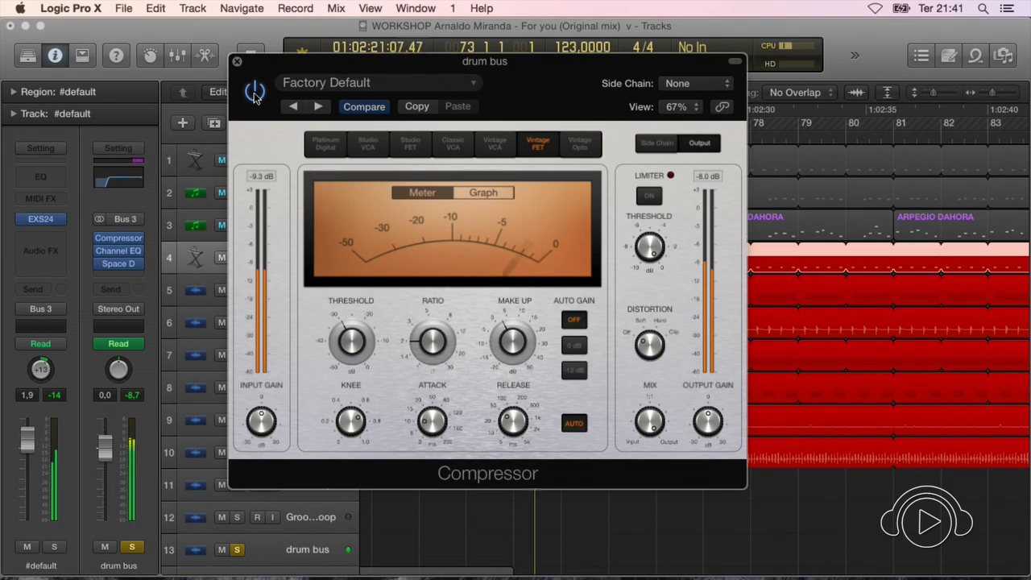
{"action": "left_click", "coordinate": [255, 92]}
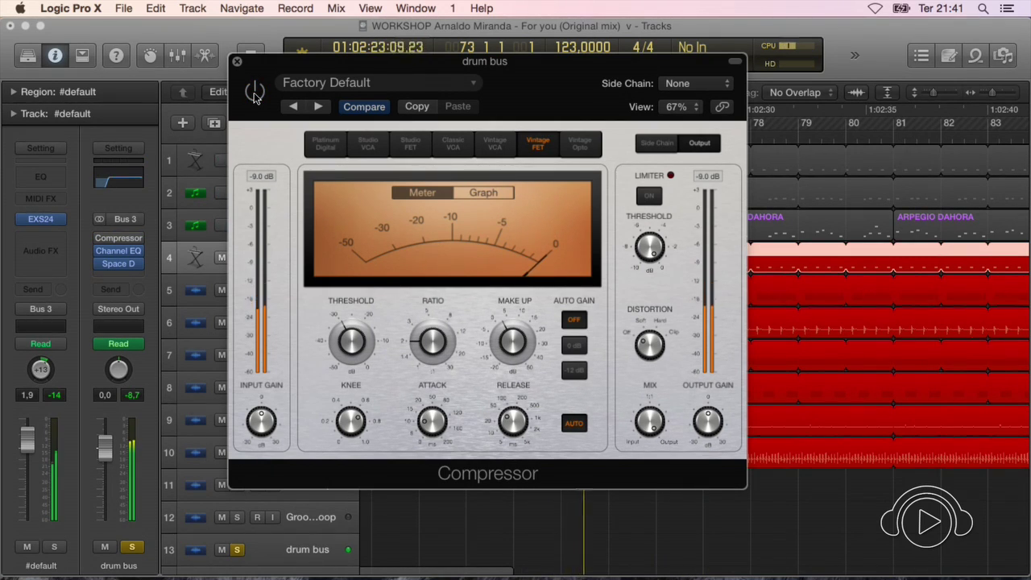
{"action": "left_click", "coordinate": [255, 91]}
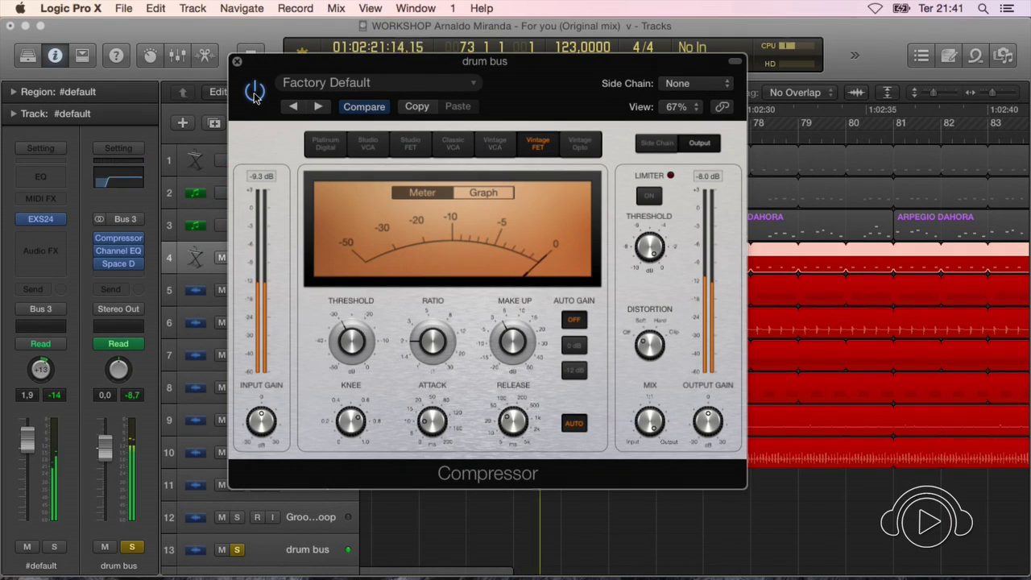
{"action": "left_click", "coordinate": [237, 61]}
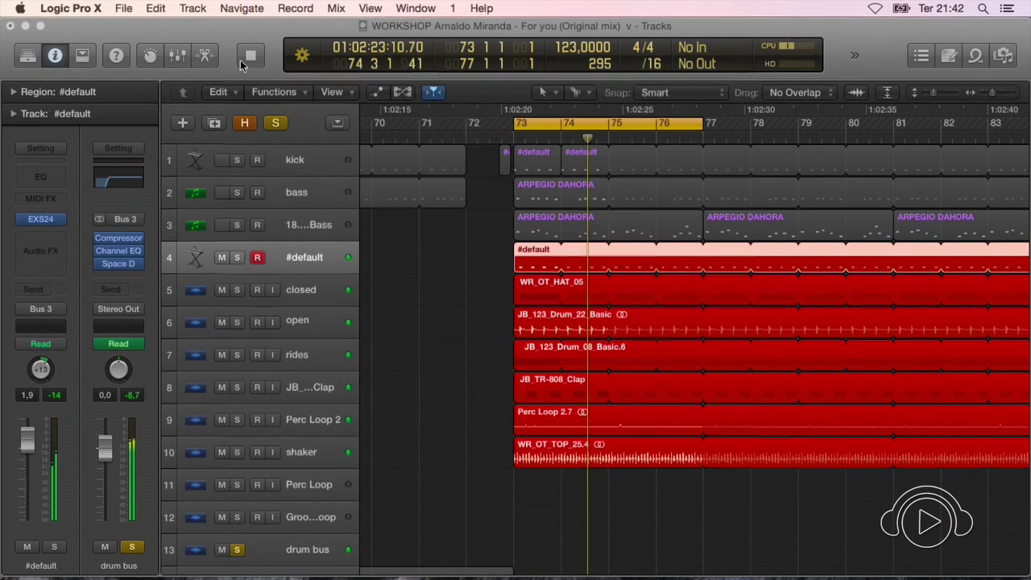
Stop playback and turn off the drum bus solo
{"action": "key", "text": "space"}
{"action": "key", "text": "super+Left"}
{"action": "key", "text": "super+Up"}
{"action": "key", "text": "super+Up"}
{"action": "key", "text": "super+Up"}
{"action": "key", "text": "super+Up"}
{"action": "key", "text": "super+Up"}
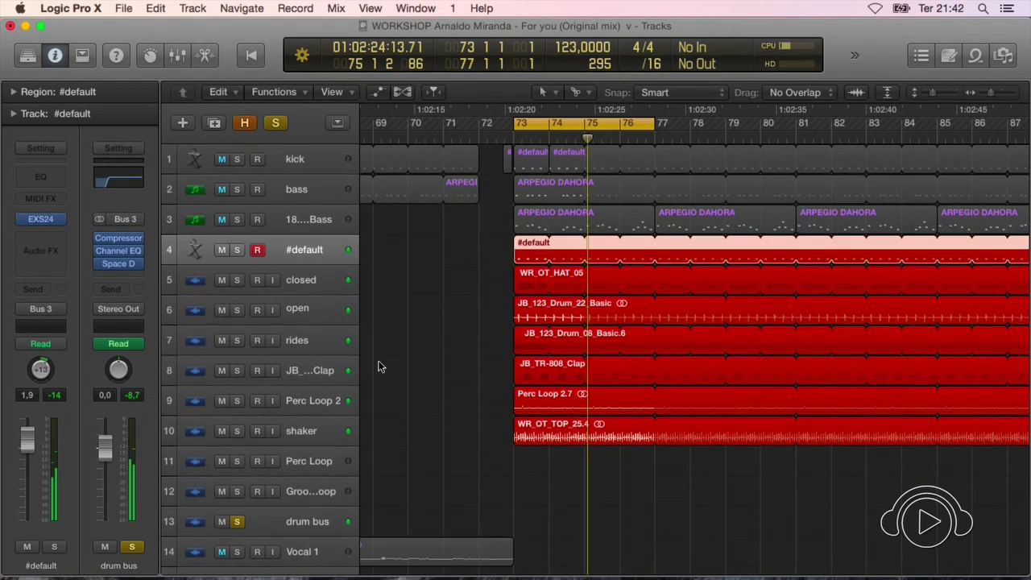
{"action": "key", "text": "super+Up"}
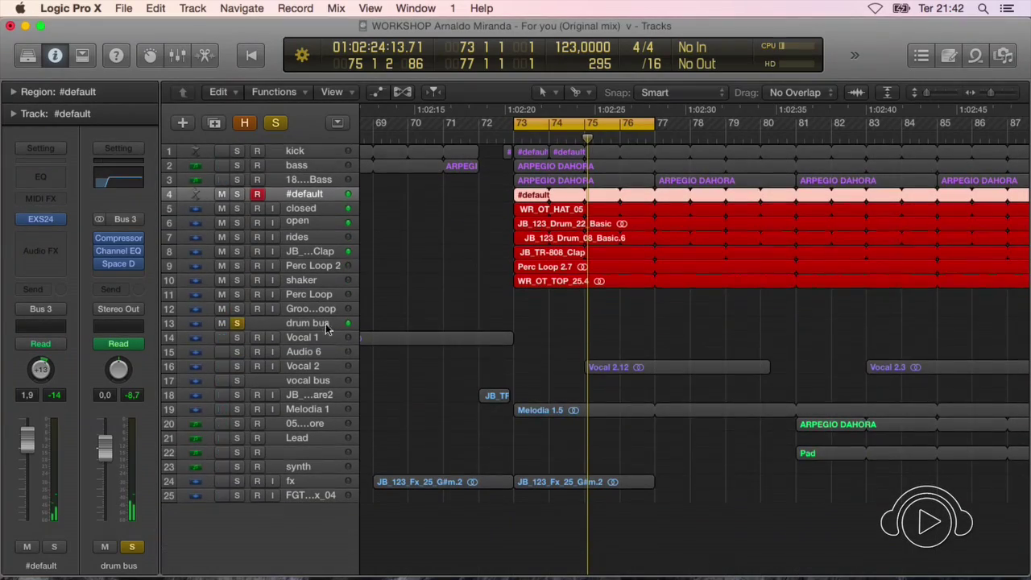
{"action": "left_click", "coordinate": [240, 322]}
{"action": "key", "text": "super+Left"}
{"action": "key", "text": "super+Up"}
{"action": "key", "text": "super+Up"}
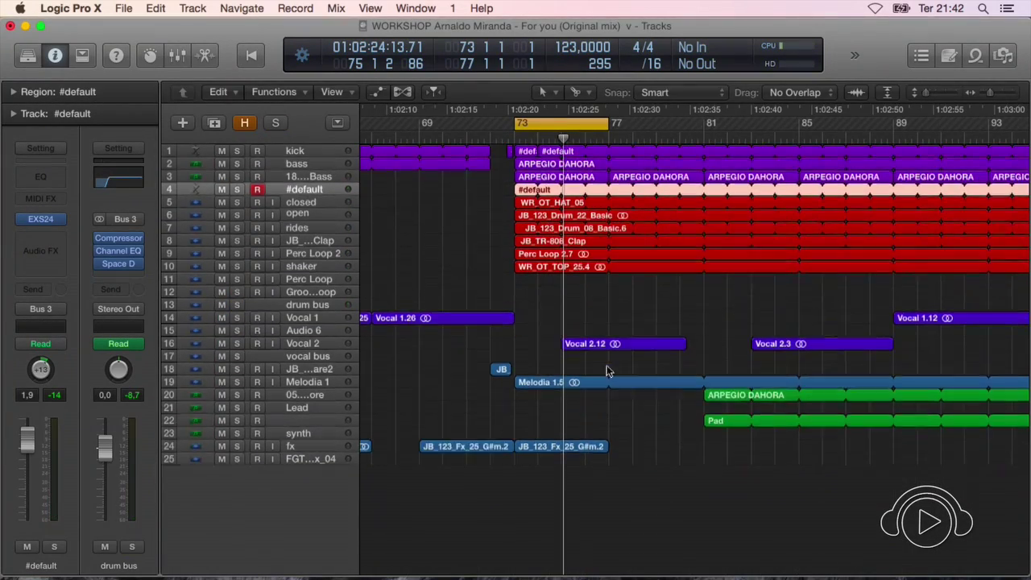
Set the cycle range to bars 65 to 73, over the section where the drums drop out and Vocal 1 plays
{"action": "key", "text": "super+Left"}
{"action": "key", "text": "super+Left"}
{"action": "key", "text": "super+Left"}
{"action": "key", "text": "super+Left"}
{"action": "key", "text": "super+Left"}
{"action": "key", "text": "super+Left"}
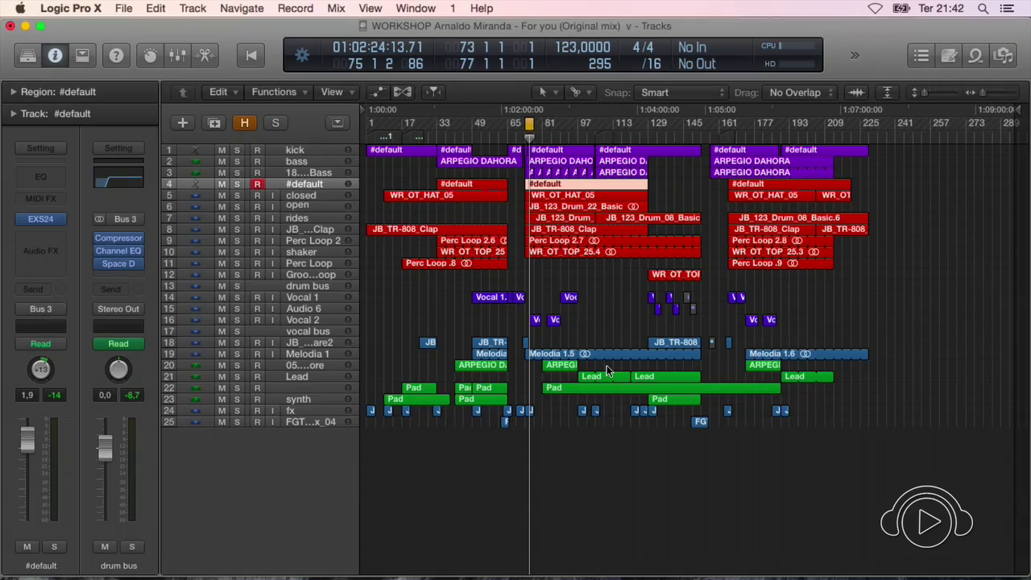
{"action": "key", "text": "super+Down"}
{"action": "key", "text": "super+Down"}
{"action": "key", "text": "super+Down"}
{"action": "key", "text": "super+Down"}
{"action": "key", "text": "super+Right"}
{"action": "key", "text": "super+Right"}
{"action": "key", "text": "super+Right"}
{"action": "key", "text": "super+Right"}
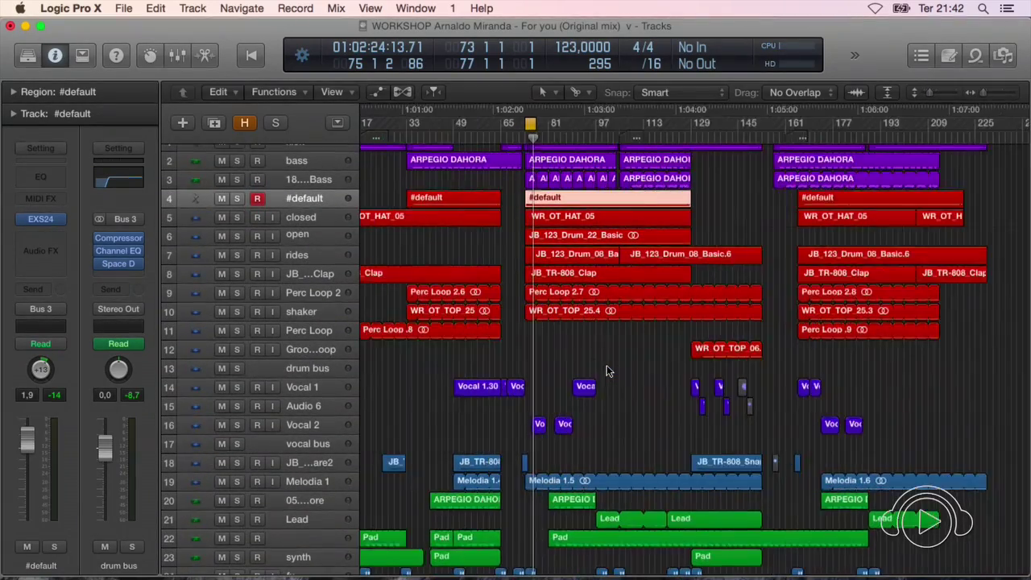
{"action": "key", "text": "super+Down"}
{"action": "key", "text": "super+Down"}
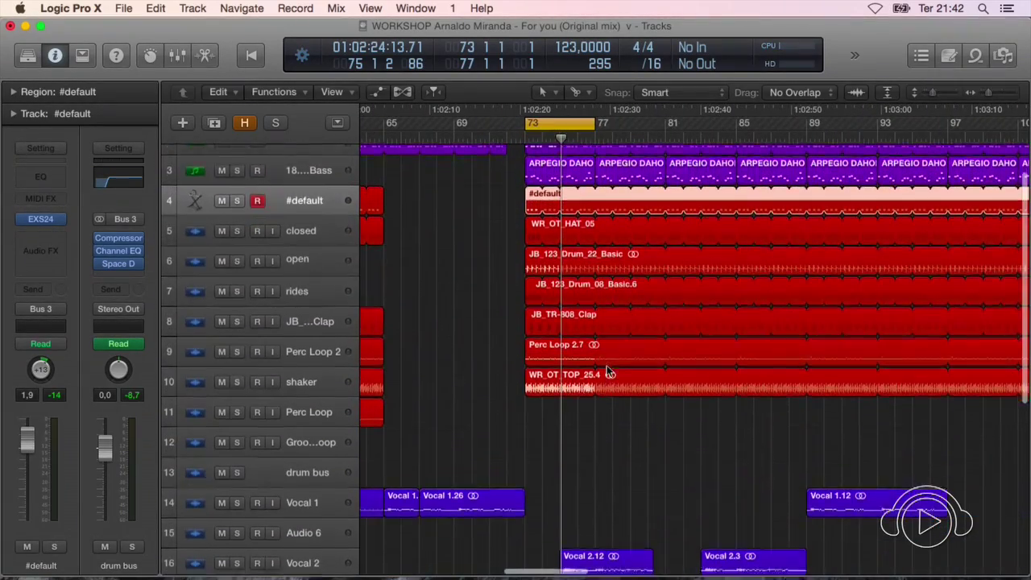
{"action": "key", "text": "super+Down"}
{"action": "left_click_drag", "start_coordinate": [475, 128], "coordinate": [610, 129]}
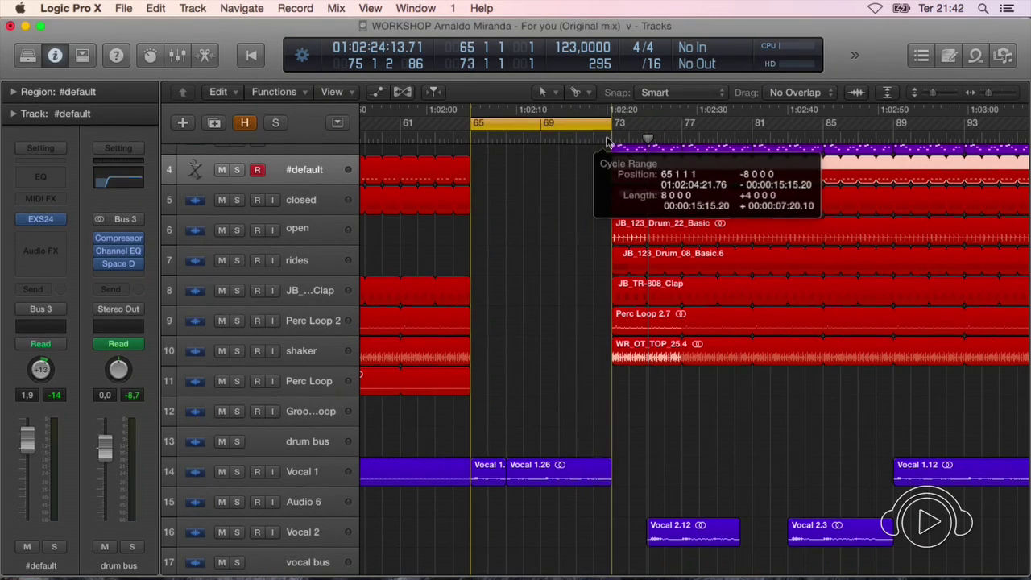
Solo the Vocal 1 track, play it through the cycle range and stop playback
{"action": "left_click", "coordinate": [237, 473]}
{"action": "key", "text": "space"}
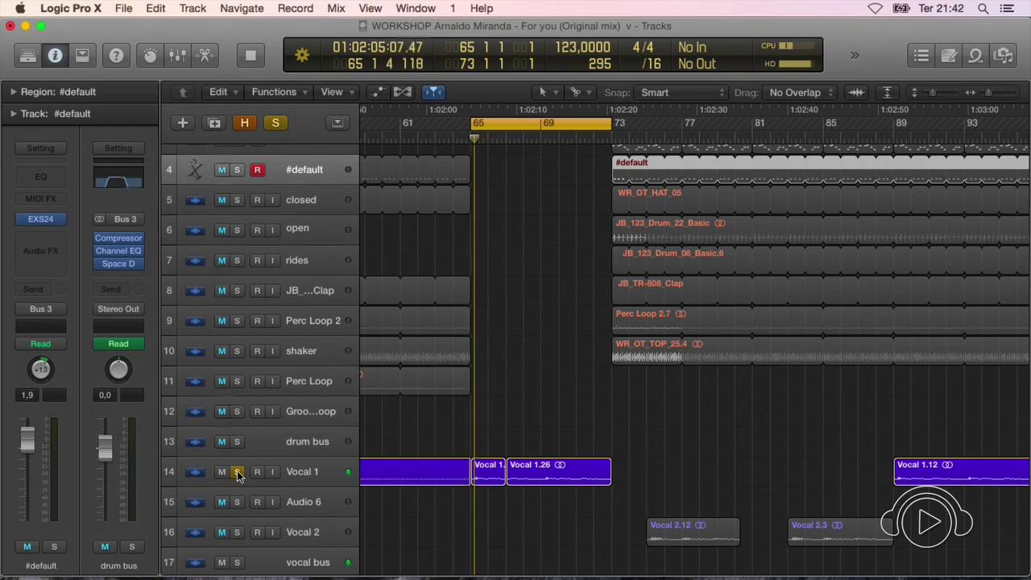
{"action": "key", "text": "super+Left"}
{"action": "key", "text": "super+Left"}
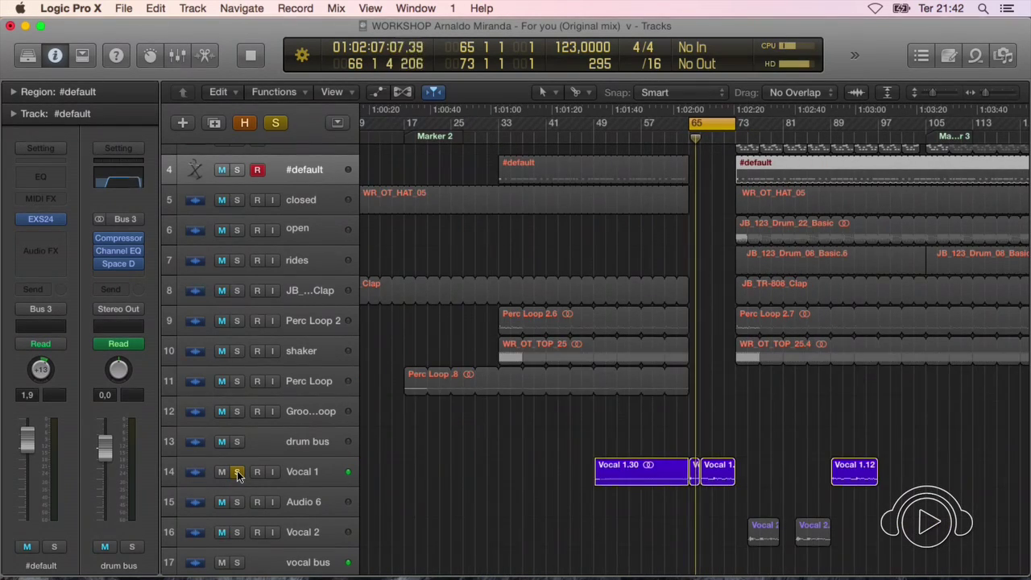
{"action": "key", "text": "super+Down"}
{"action": "key", "text": "super+Down"}
{"action": "key", "text": "super+Down"}
{"action": "key", "text": "super+Right"}
{"action": "key", "text": "super+Right"}
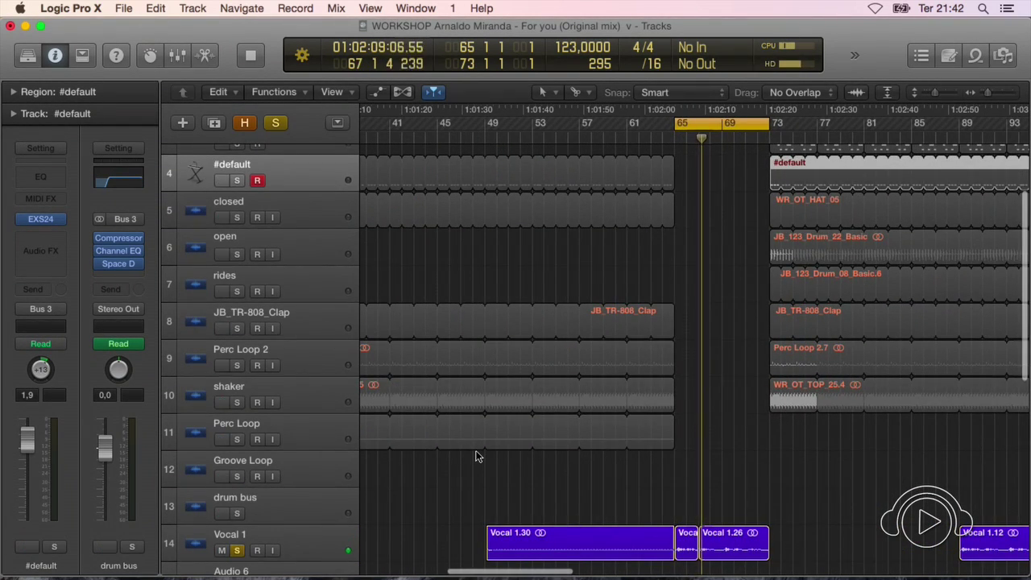
{"action": "scroll", "coordinate": [476, 457], "scroll_direction": "down", "scroll_amount": 4}
{"action": "scroll", "coordinate": [475, 457], "scroll_direction": "down", "scroll_amount": 5}
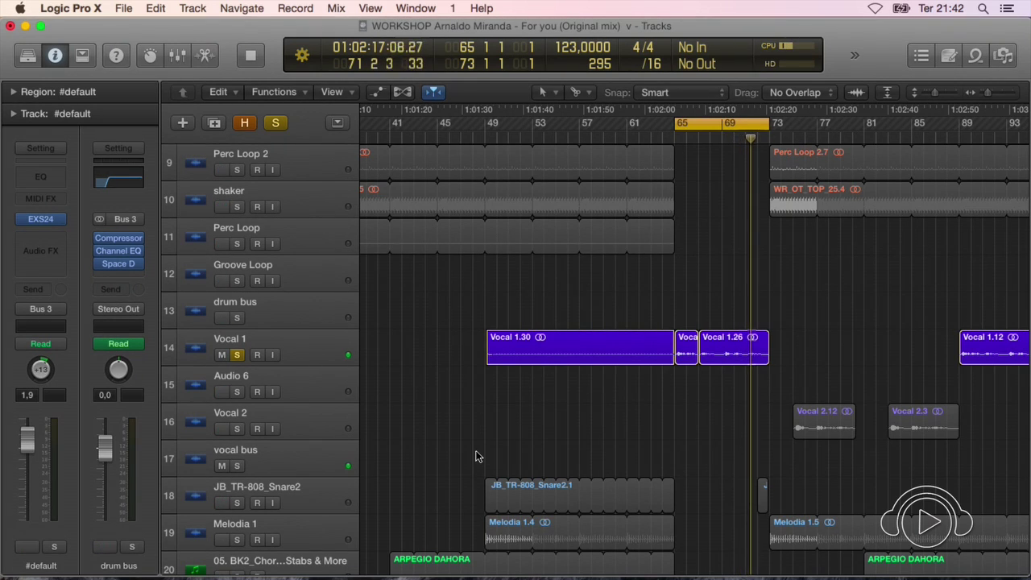
{"action": "key", "text": "space"}
Select the Vocal 1 track and choose Bus 2 (vocal bus) as its output
{"action": "left_click", "coordinate": [306, 352]}
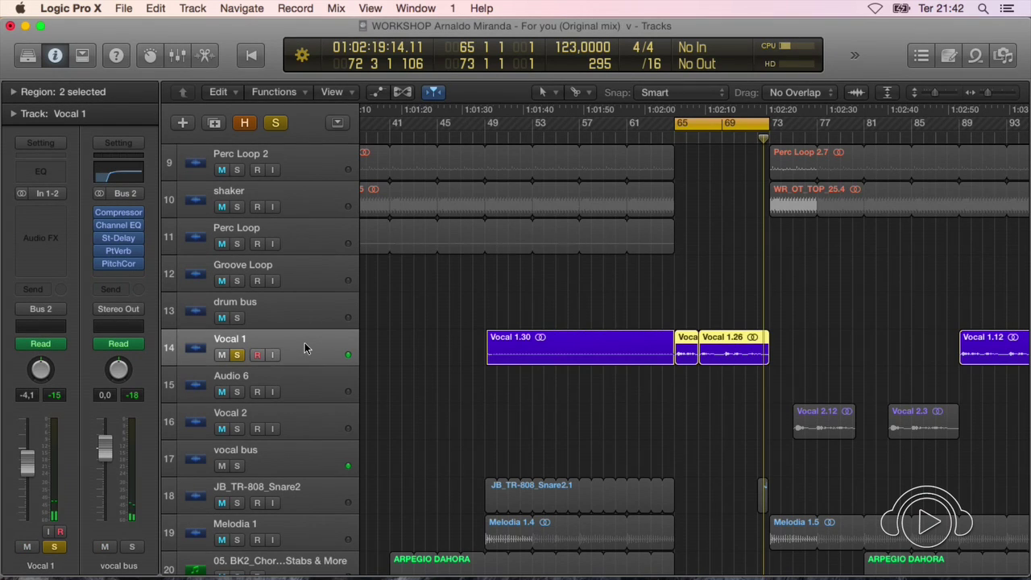
{"action": "key", "text": "z"}
{"action": "key", "text": "super+Left"}
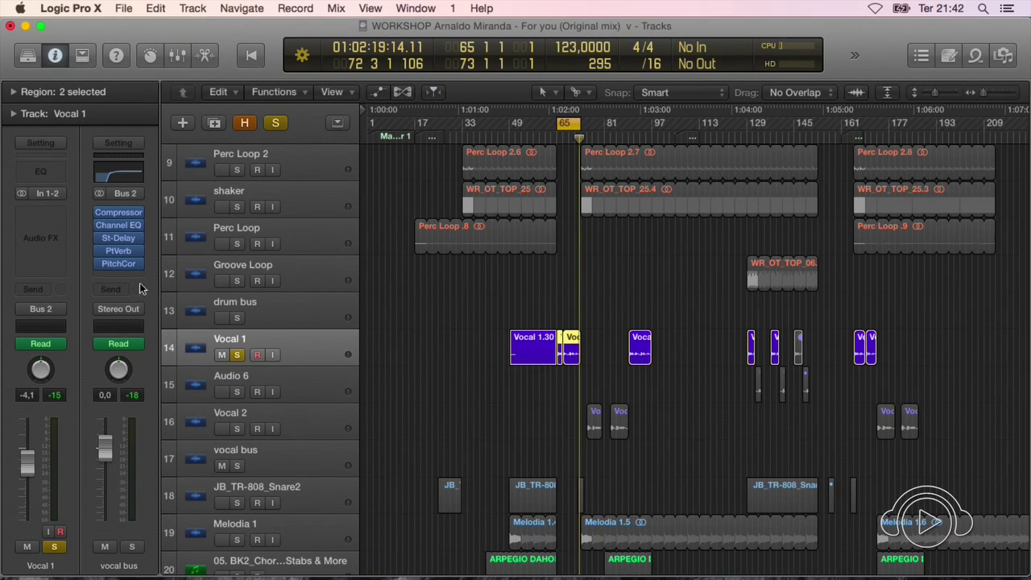
{"action": "left_click", "coordinate": [60, 308]}
{"action": "mouse_move", "coordinate": [81, 364]}
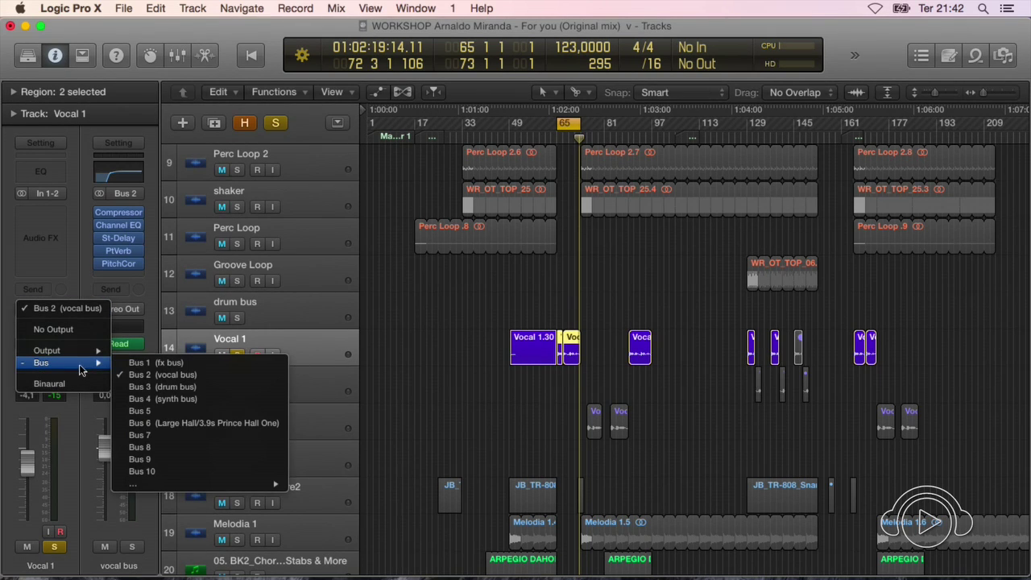
{"action": "left_click", "coordinate": [162, 375]}
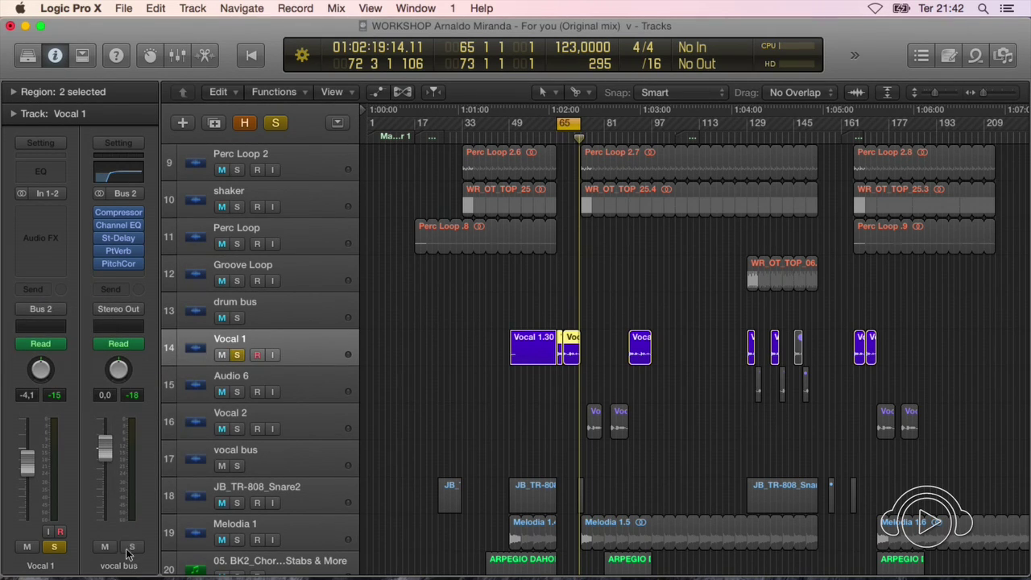
Inspect the vocal bus's Channel EQ, close it, and bypass Channel EQ, St-Delay, PtVerb and PitchCor while keeping the compressor active
{"action": "left_click", "coordinate": [121, 230]}
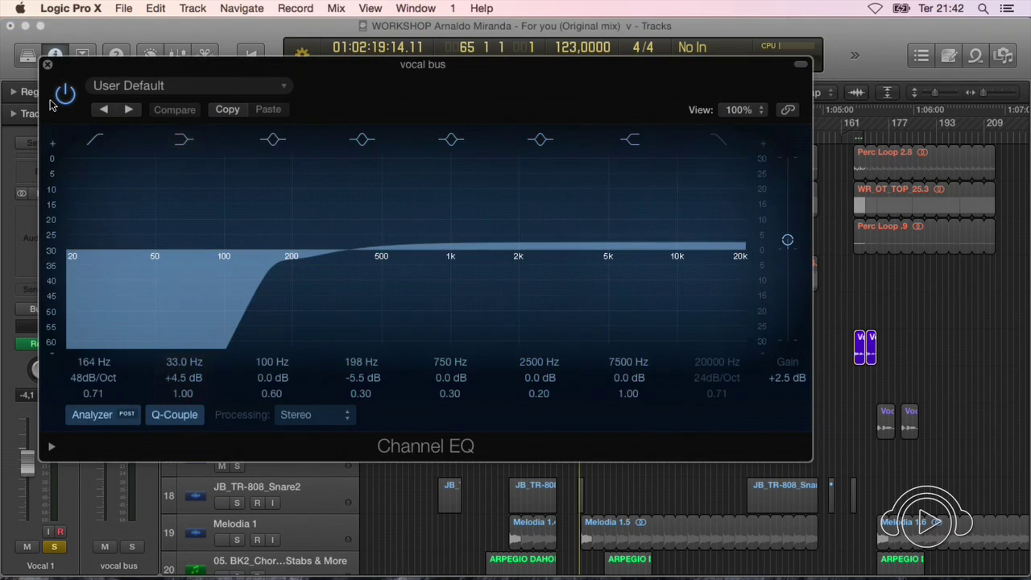
{"action": "left_click", "coordinate": [48, 66]}
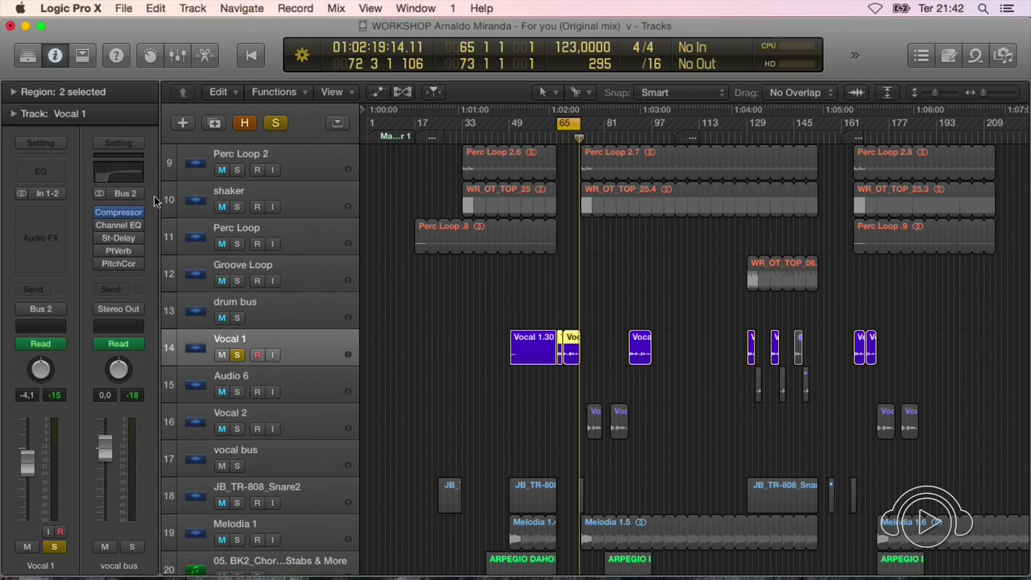
Open the vocal bus compressor clear of the channel strips, compare the playing vocal with it bypassed and active, and close it
{"action": "left_click", "coordinate": [119, 214]}
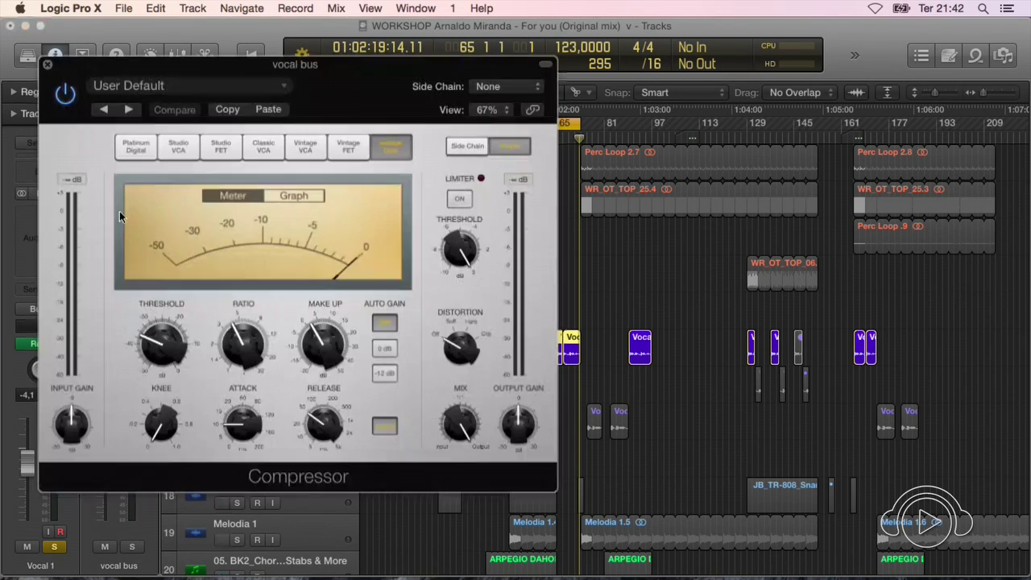
{"action": "left_click_drag", "start_coordinate": [295, 68], "coordinate": [536, 71]}
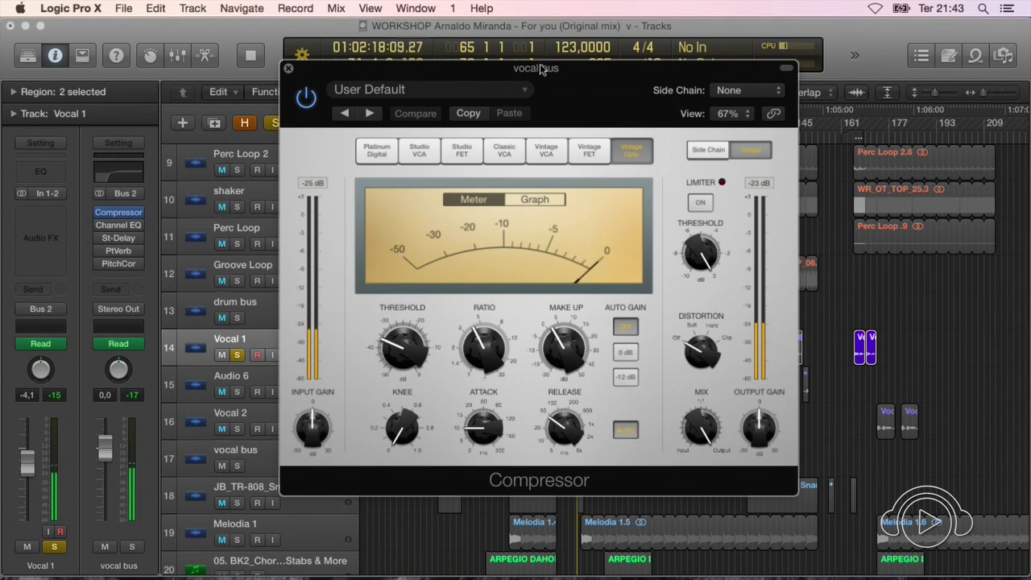
{"action": "left_click_drag", "start_coordinate": [541, 67], "coordinate": [537, 74]}
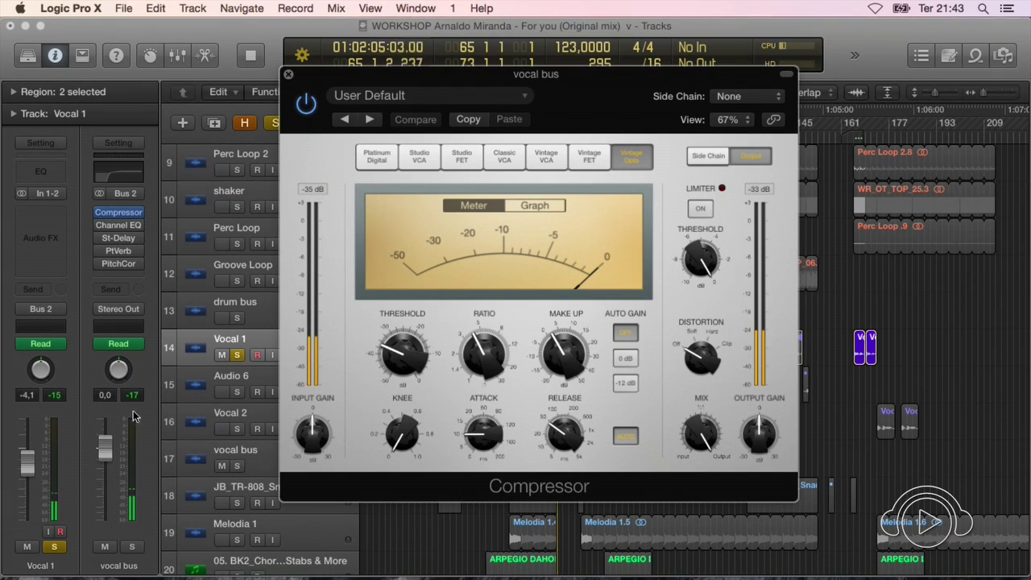
{"action": "left_click", "coordinate": [306, 105]}
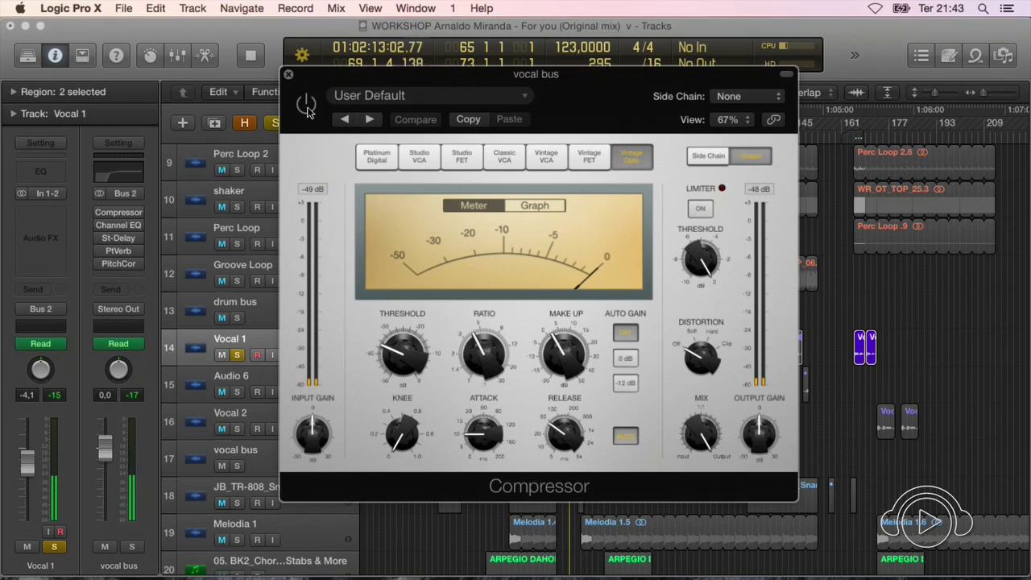
{"action": "left_click", "coordinate": [306, 105]}
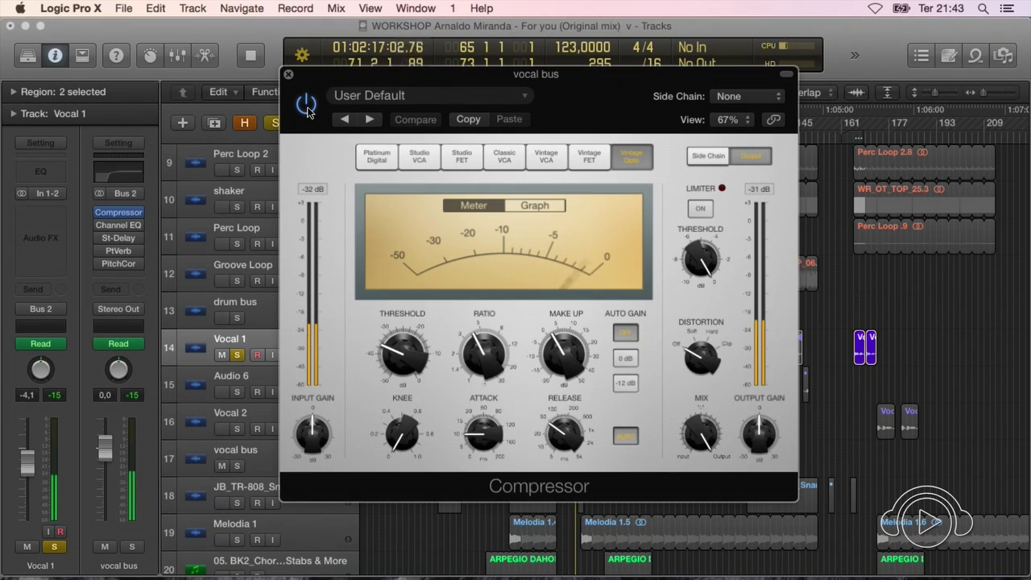
{"action": "key", "text": "space"}
{"action": "left_click", "coordinate": [289, 75]}
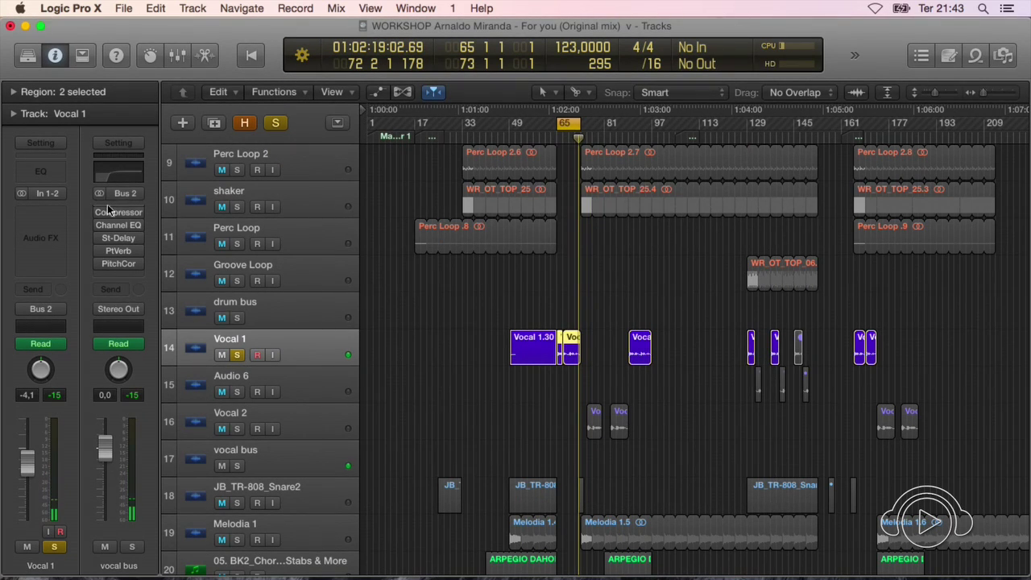
Restart playback, open the vocal bus's Channel EQ clear of the channel strips and turn it on
{"action": "key", "text": "space"}
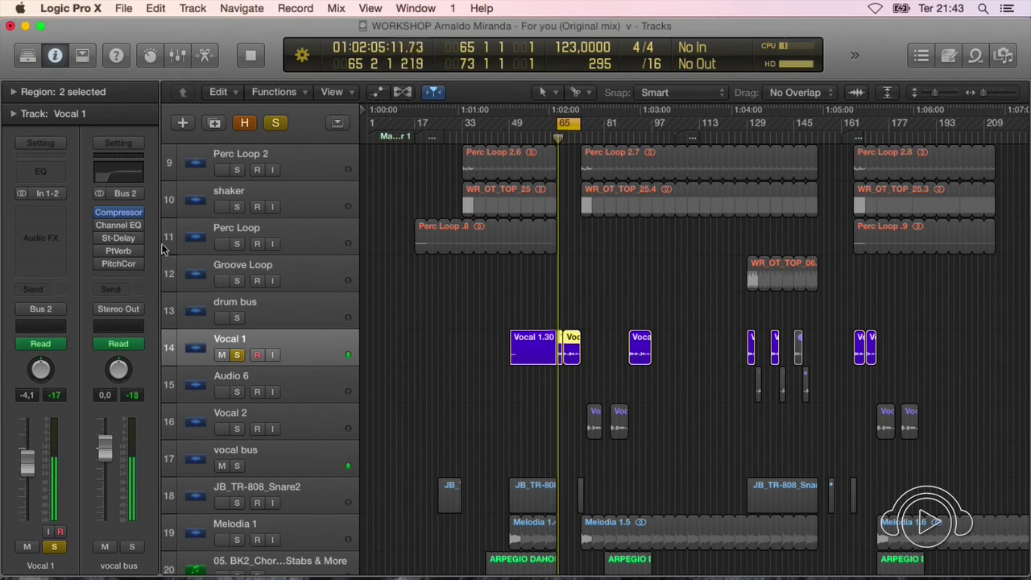
{"action": "left_click", "coordinate": [121, 226]}
{"action": "left_click_drag", "start_coordinate": [107, 69], "coordinate": [260, 55]}
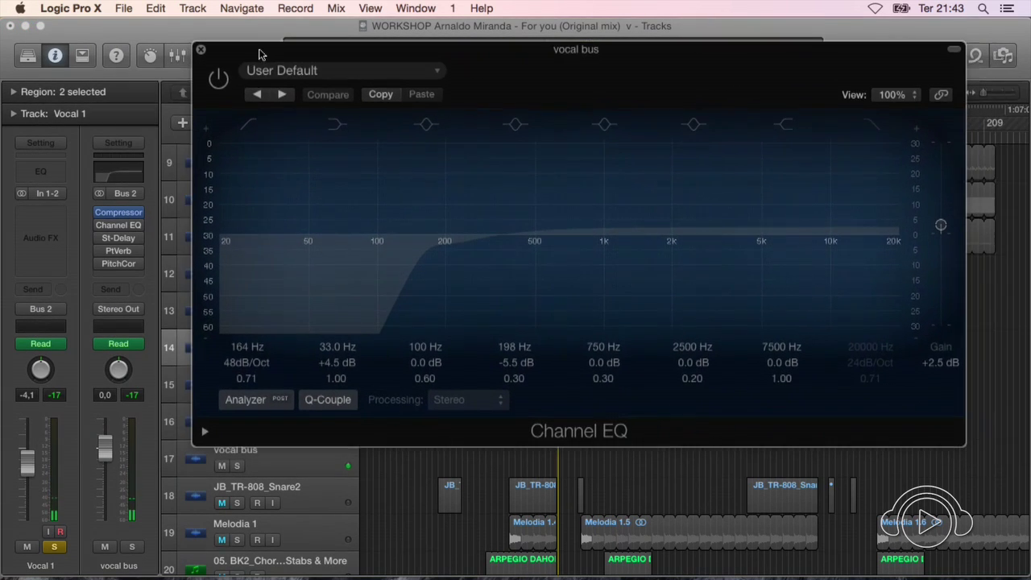
{"action": "left_click", "coordinate": [218, 79]}
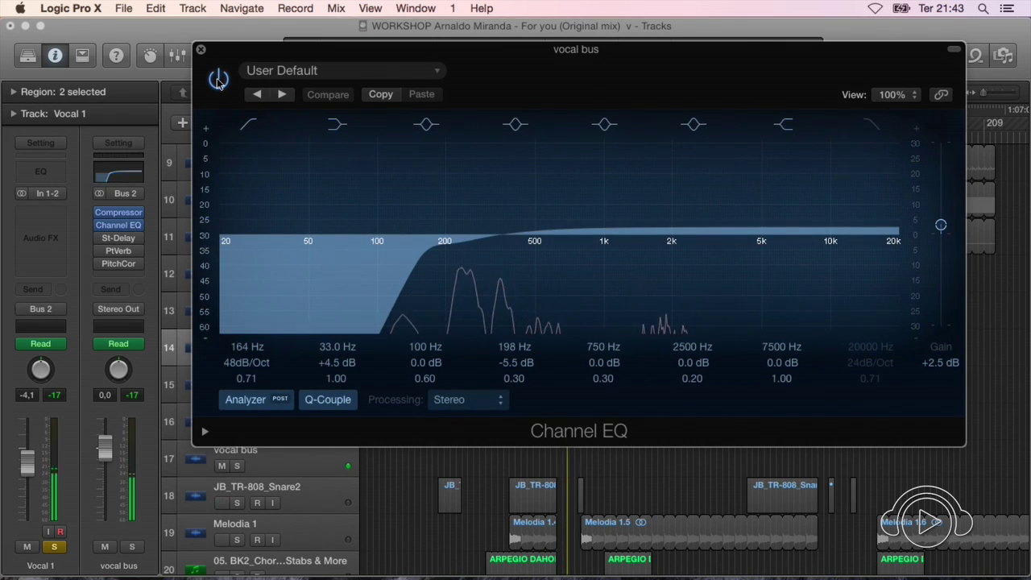
Sweep the Channel EQ's low-cut frequency down to 49 Hz and back up, set it to 150 Hz and close the EQ
{"action": "scroll", "coordinate": [247, 355], "scroll_direction": "down", "scroll_amount": 10}
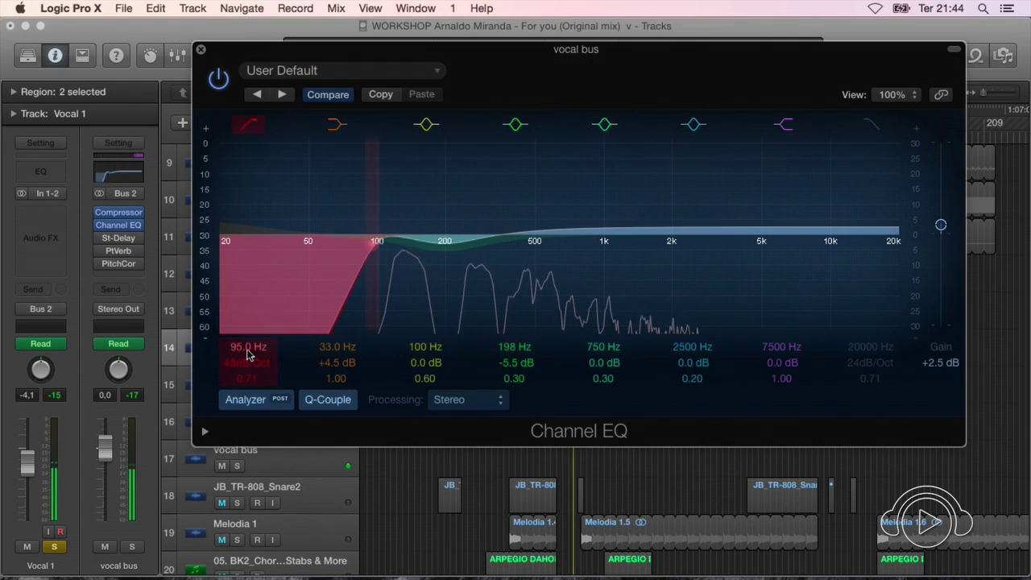
{"action": "scroll", "coordinate": [247, 355], "scroll_direction": "down", "scroll_amount": 8}
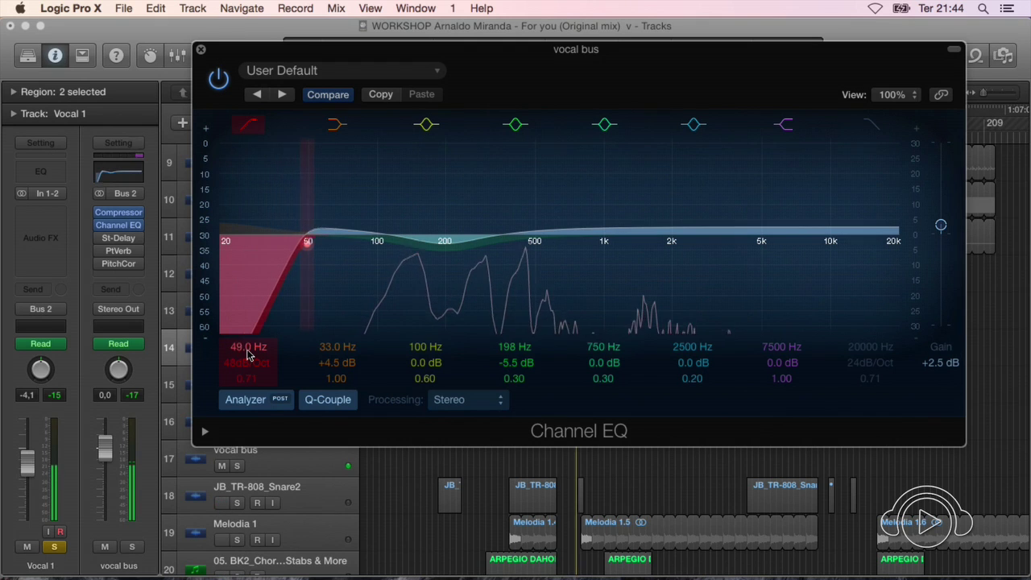
{"action": "scroll", "coordinate": [247, 355], "scroll_direction": "up", "scroll_amount": 3}
{"action": "scroll", "coordinate": [248, 354], "scroll_direction": "up", "scroll_amount": 5}
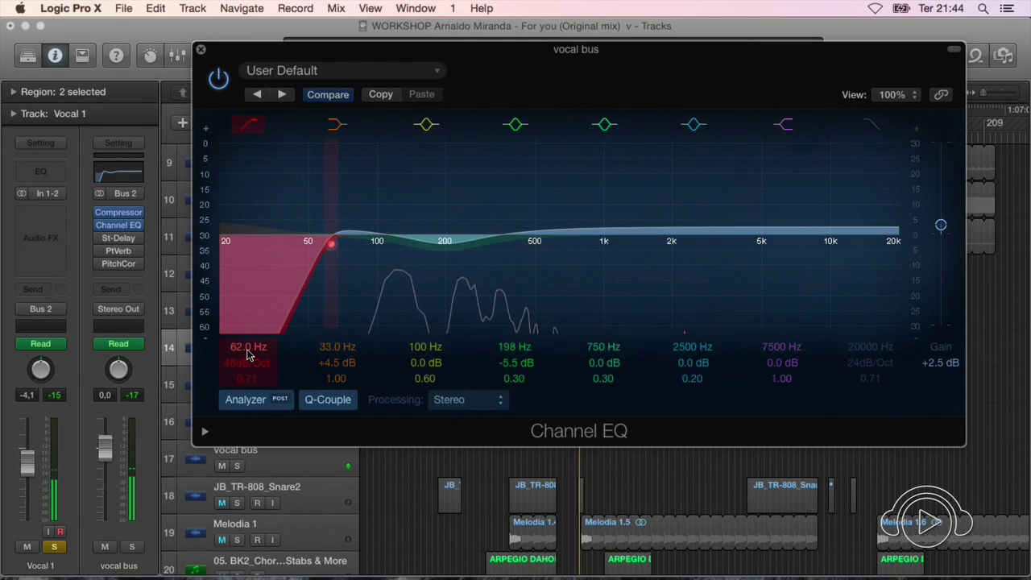
{"action": "scroll", "coordinate": [248, 355], "scroll_direction": "up", "scroll_amount": 6}
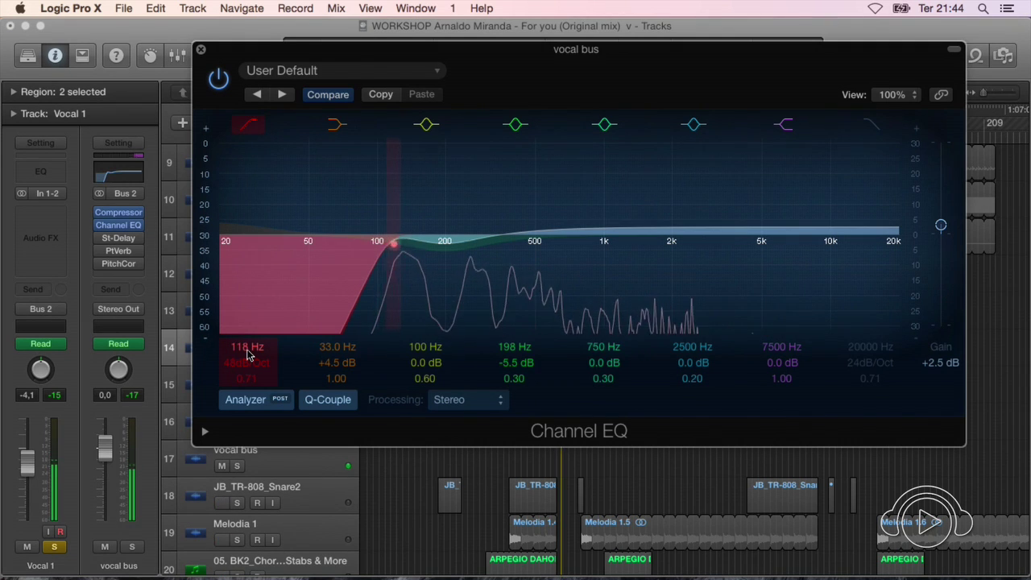
{"action": "scroll", "coordinate": [248, 355], "scroll_direction": "down", "scroll_amount": 2}
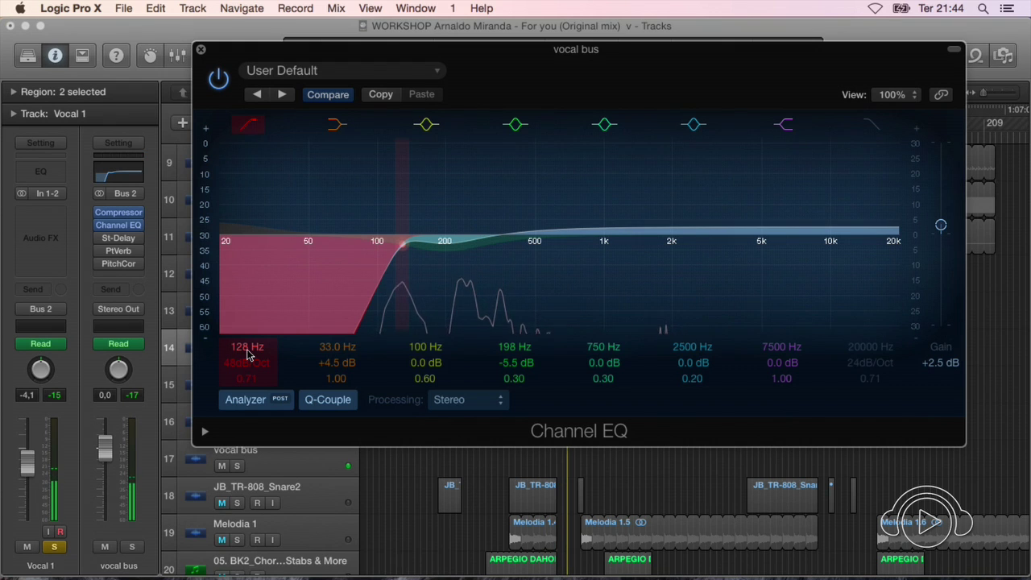
{"action": "scroll", "coordinate": [248, 355], "scroll_direction": "up", "scroll_amount": 2}
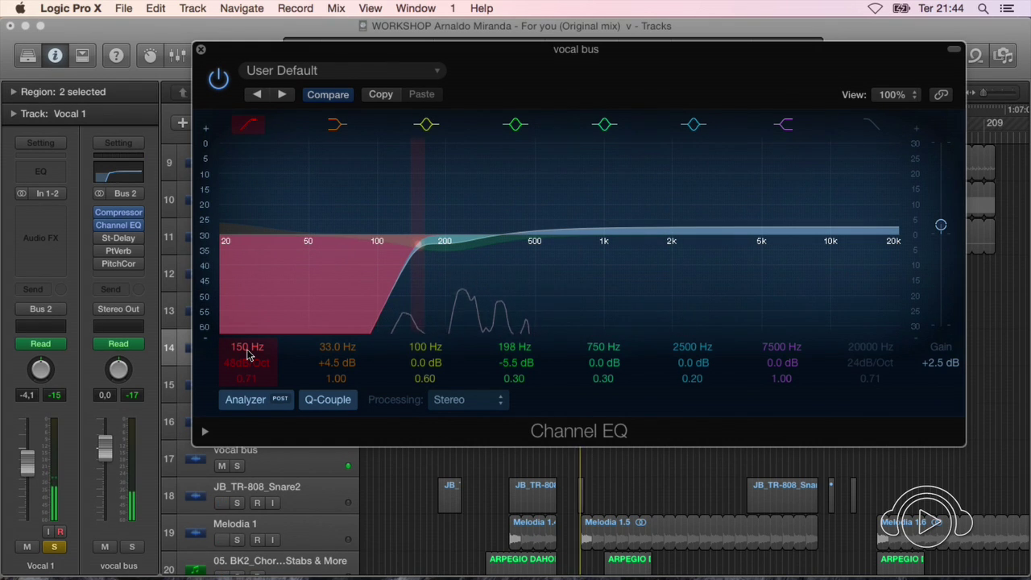
{"action": "scroll", "coordinate": [246, 352], "scroll_direction": "down", "scroll_amount": 2}
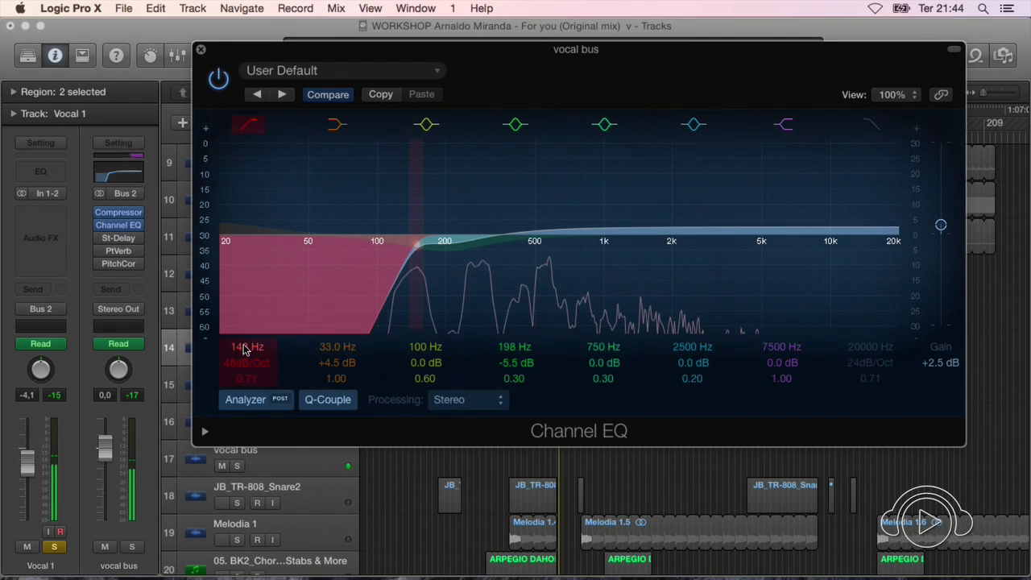
{"action": "scroll", "coordinate": [259, 353], "scroll_direction": "up", "scroll_amount": 2}
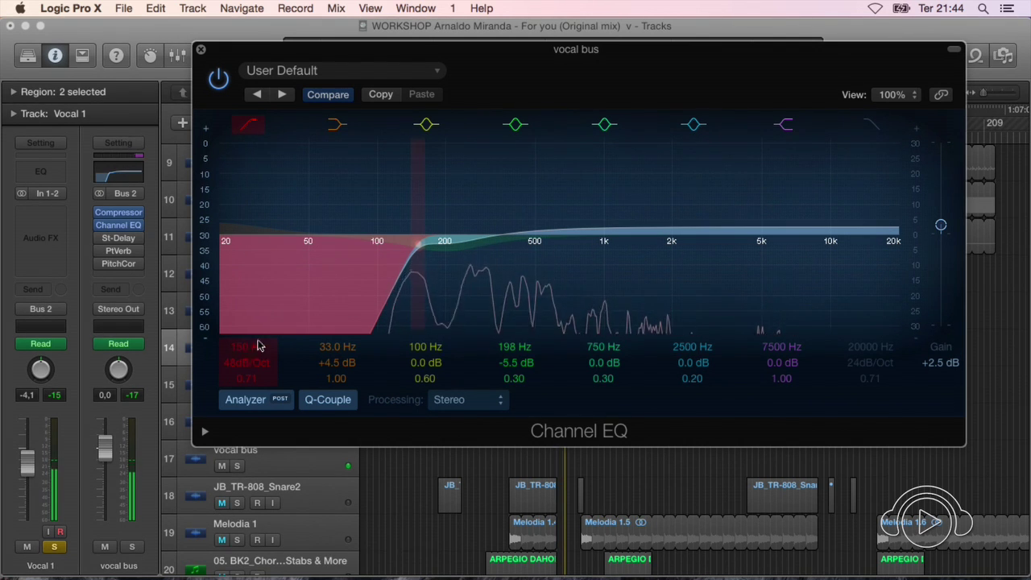
{"action": "left_click", "coordinate": [202, 51]}
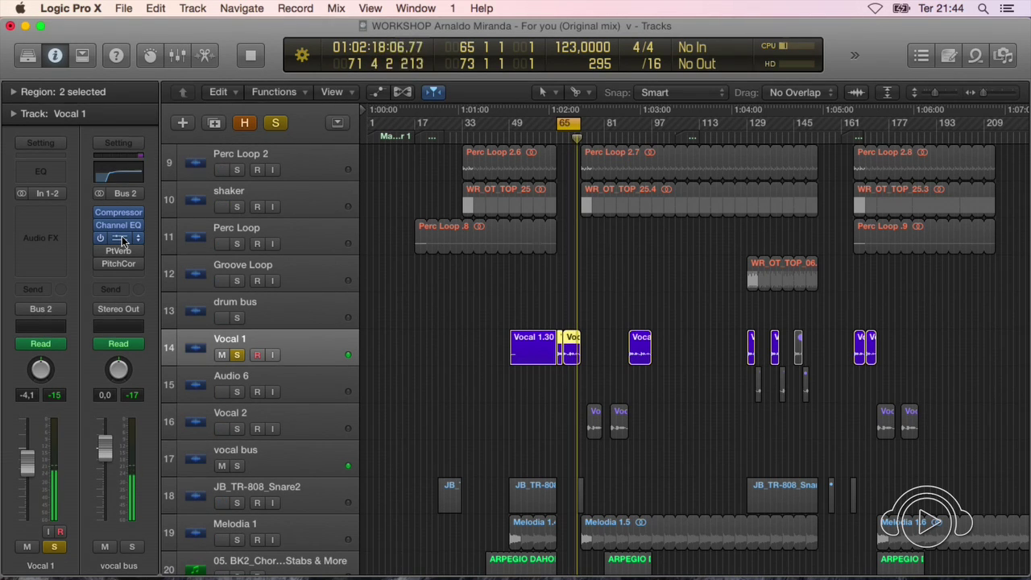
Open the vocal bus's Stereo Delay clear of the channel strips and raise its output mix to 45% left and 44% right
{"action": "left_click", "coordinate": [123, 239]}
{"action": "left_click_drag", "start_coordinate": [225, 65], "coordinate": [456, 124]}
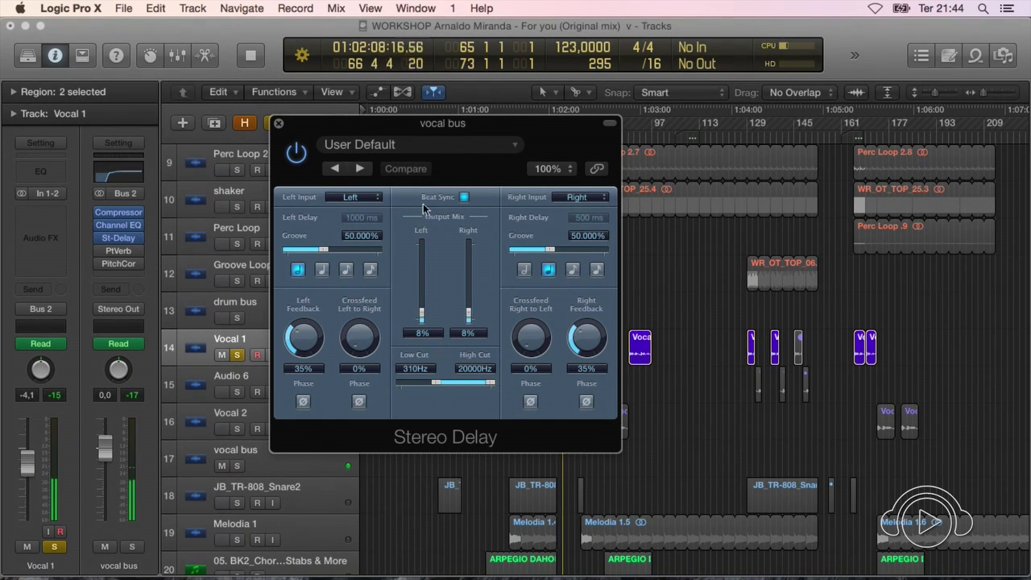
{"action": "left_click_drag", "start_coordinate": [445, 126], "coordinate": [446, 122]}
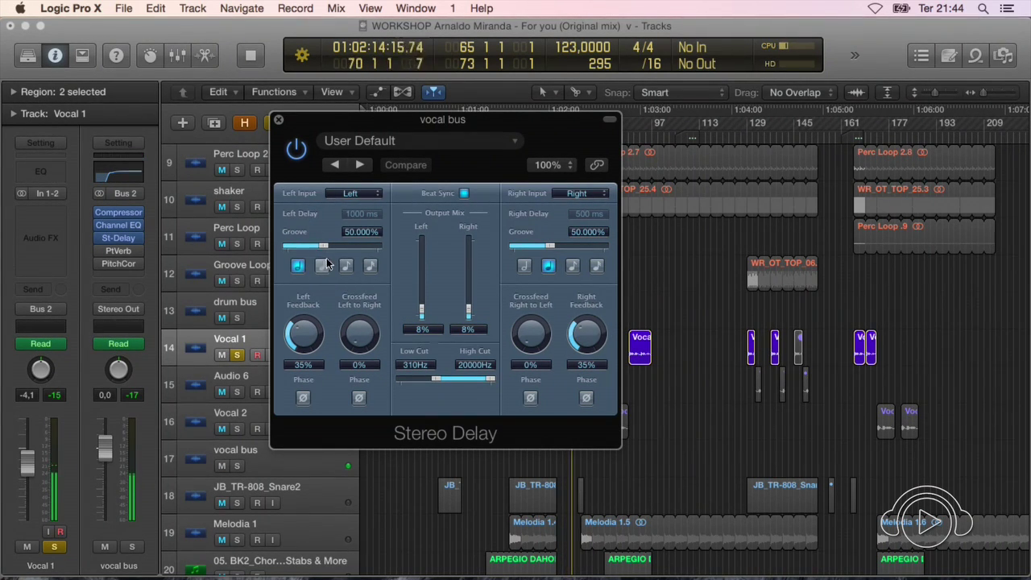
{"action": "left_click_drag", "start_coordinate": [422, 311], "coordinate": [419, 282]}
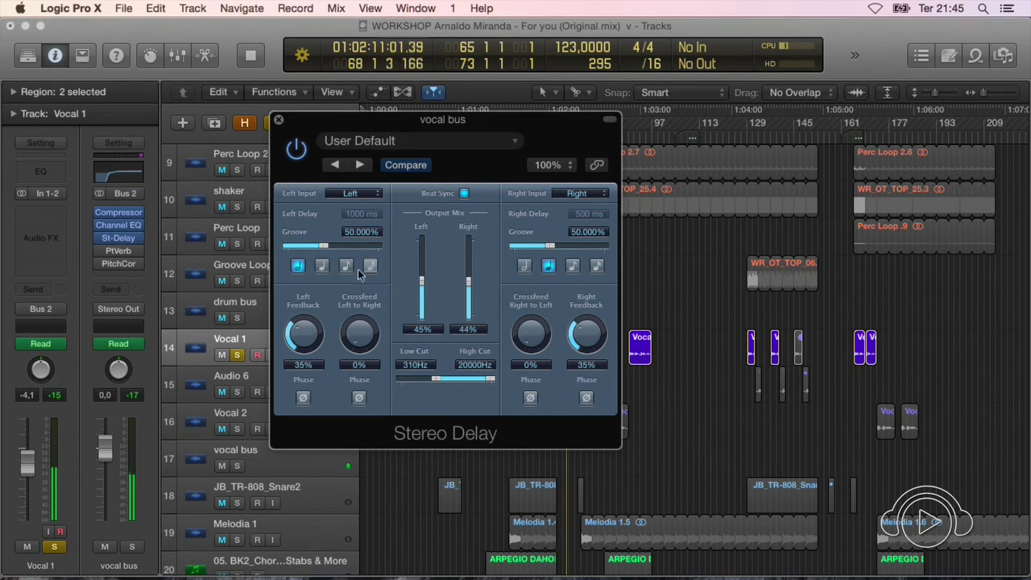
Audition the left delay at different note values, ending on a sixteenth note
{"action": "left_click", "coordinate": [321, 269]}
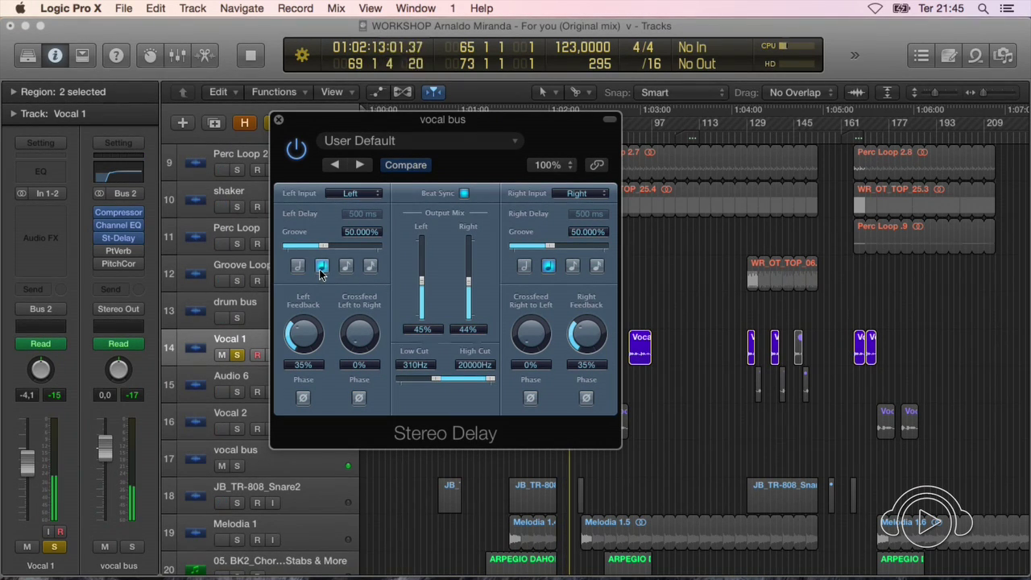
{"action": "left_click", "coordinate": [299, 268]}
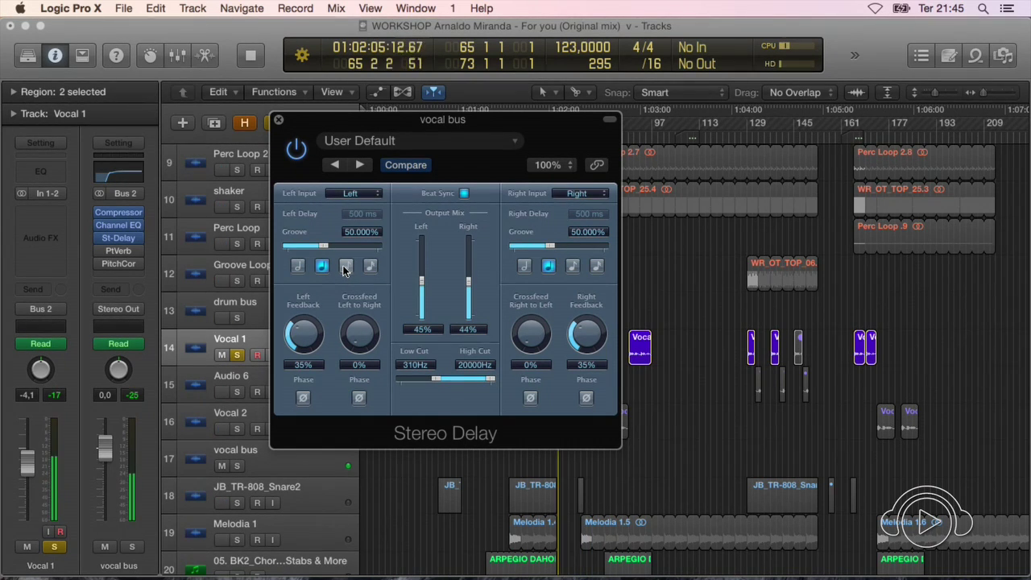
{"action": "left_click", "coordinate": [346, 266]}
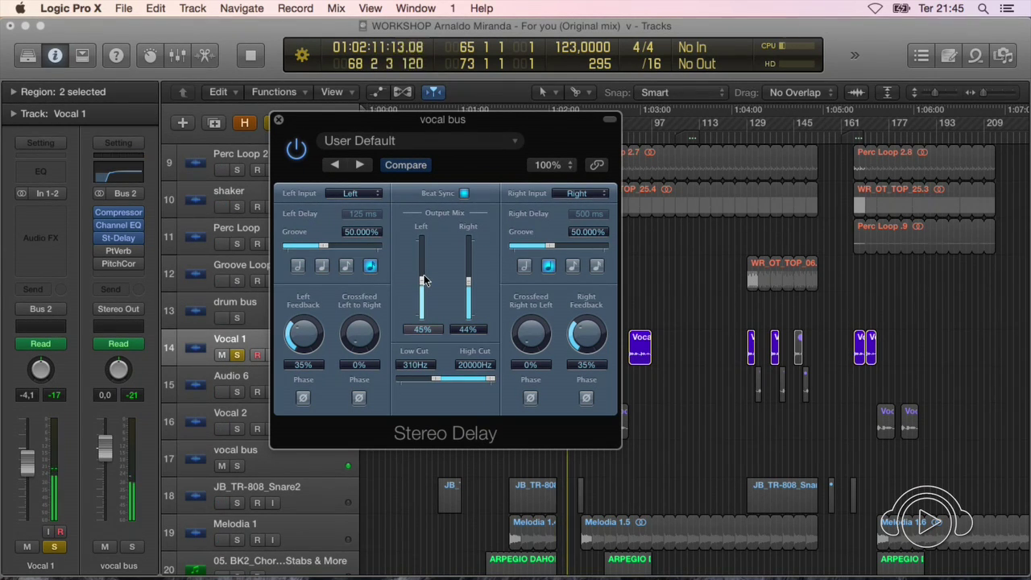
Try a half-note right delay with the left output mix at 78%, and bring that mix back down to 44%
{"action": "left_click_drag", "start_coordinate": [425, 277], "coordinate": [418, 258]}
{"action": "left_click", "coordinate": [524, 267]}
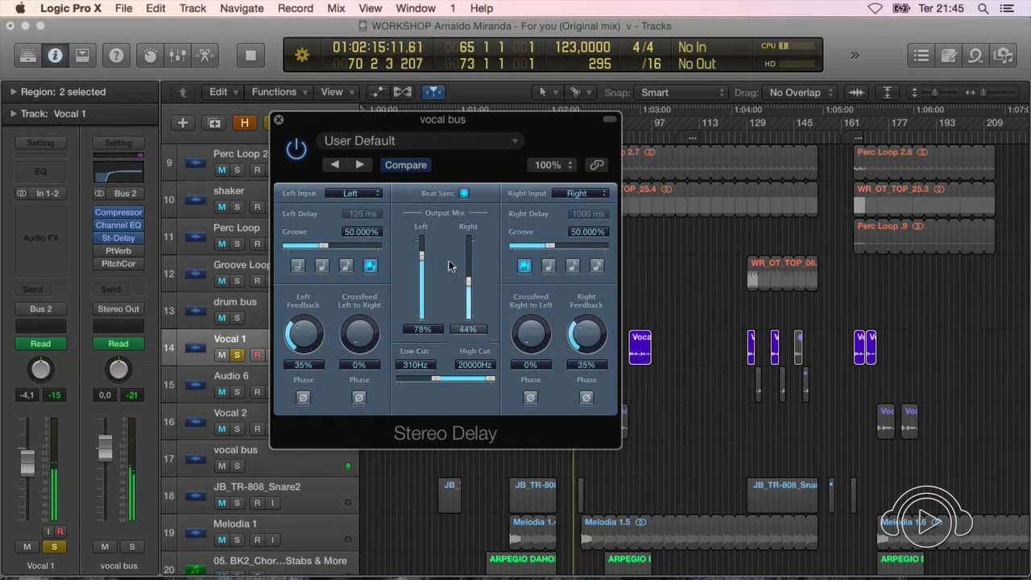
{"action": "left_click_drag", "start_coordinate": [419, 258], "coordinate": [420, 286]}
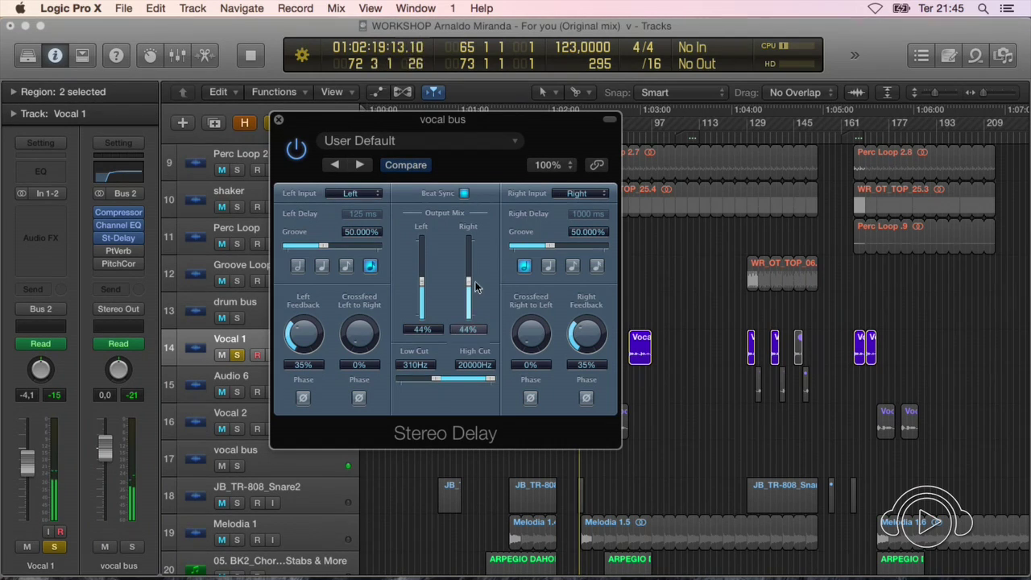
Set both delays to quarter notes, lower the output mix to 6% left and 9% right, and close the Stereo Delay
{"action": "left_click", "coordinate": [322, 266]}
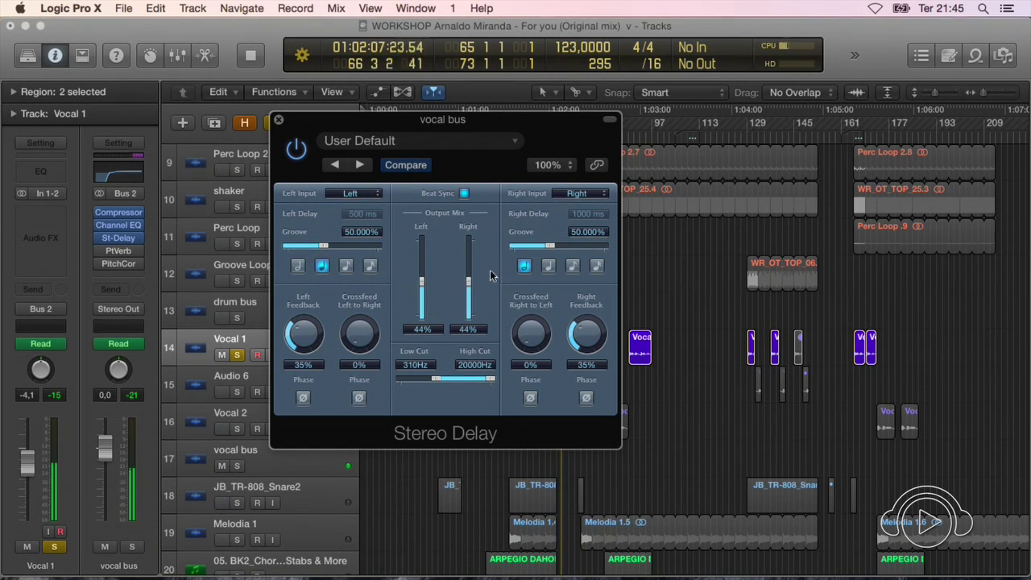
{"action": "left_click", "coordinate": [547, 266]}
{"action": "left_click_drag", "start_coordinate": [420, 282], "coordinate": [470, 313]}
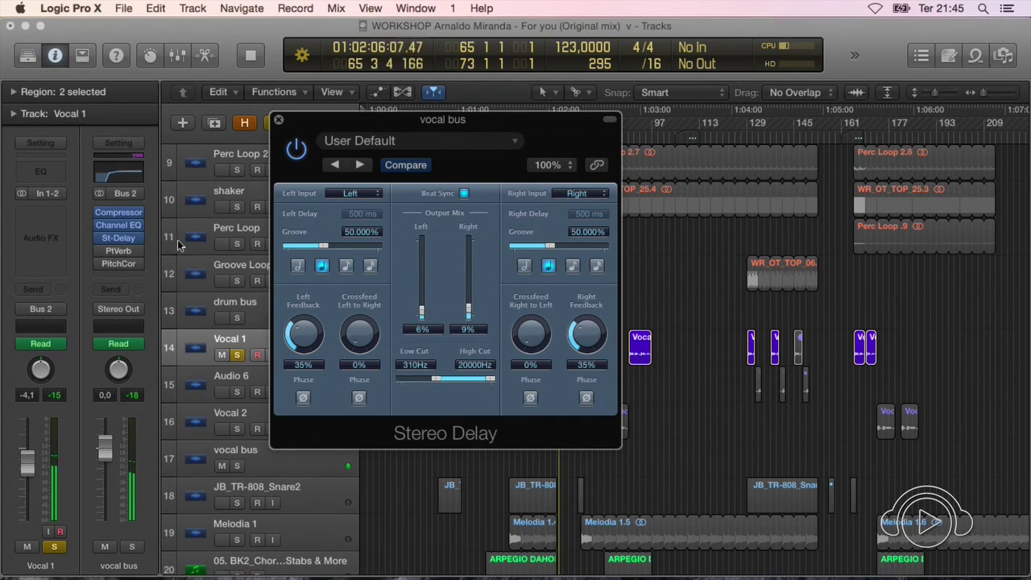
{"action": "left_click", "coordinate": [279, 119]}
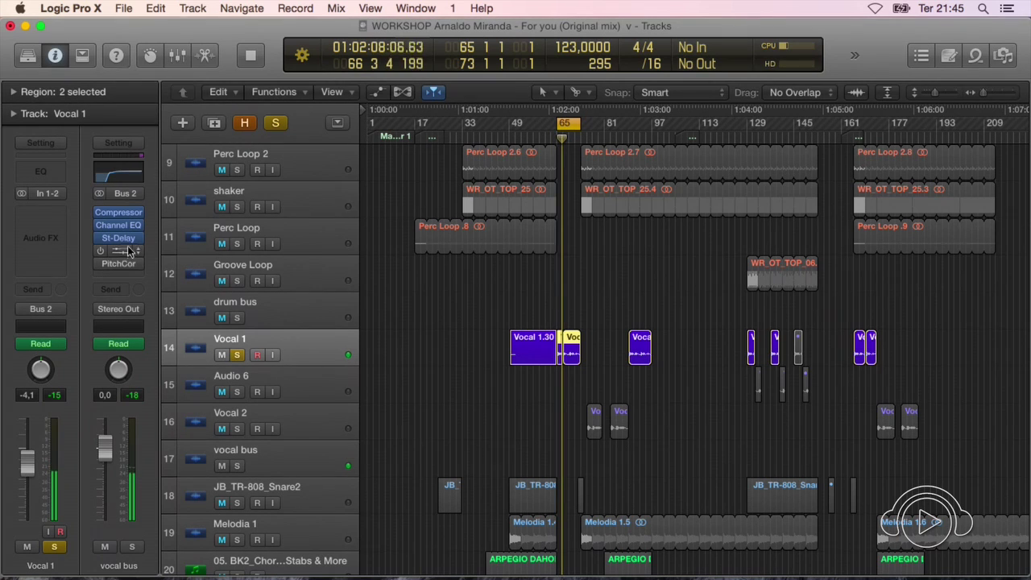
Turn on the vocal bus's PlatinumVerb and open its settings clear of the channel strips
{"action": "left_click", "coordinate": [102, 251]}
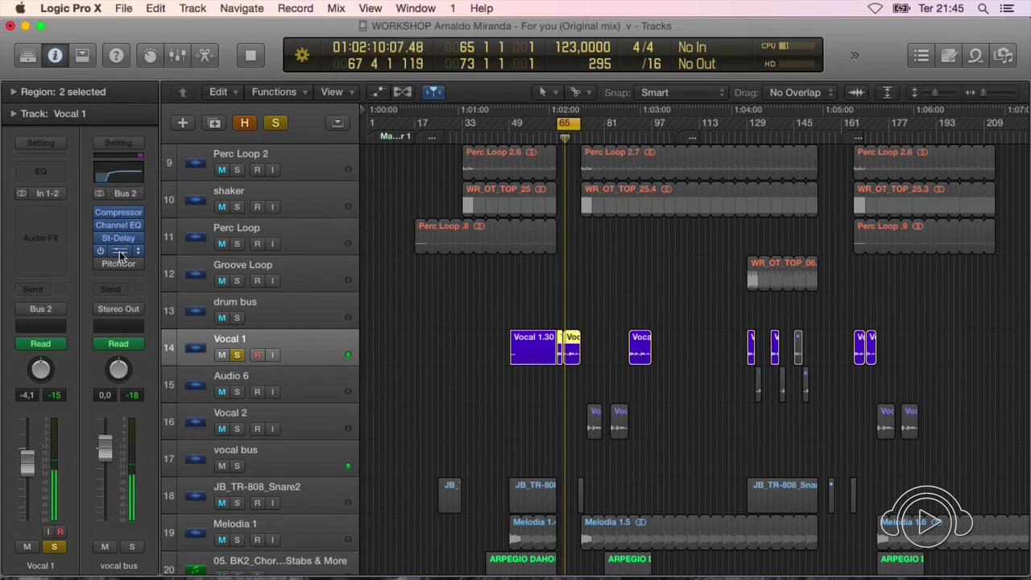
{"action": "left_click", "coordinate": [119, 251]}
{"action": "left_click_drag", "start_coordinate": [271, 72], "coordinate": [509, 93]}
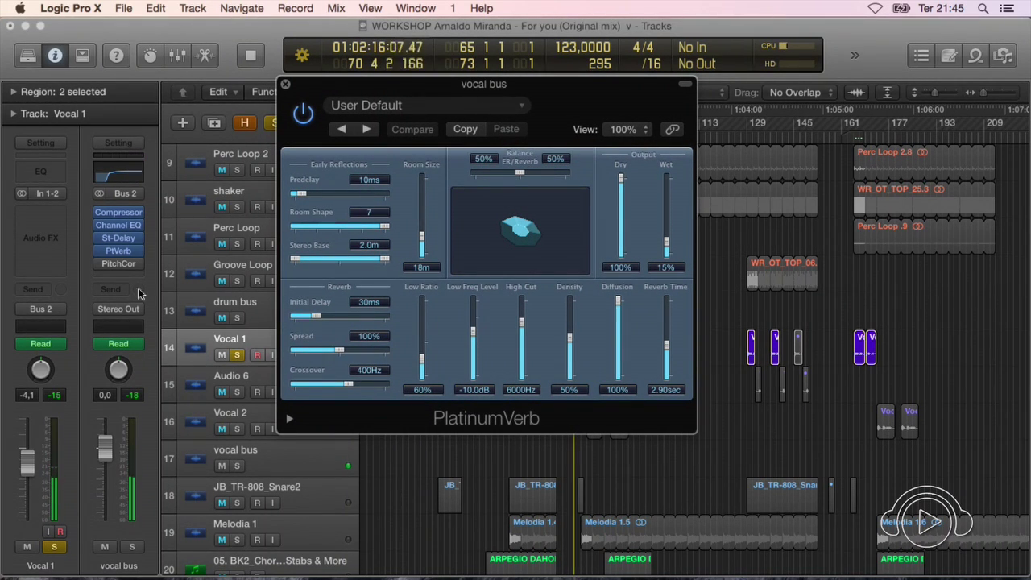
Look through the reverb plug-ins available for the vocal bus slot and keep PlatinumVerb in stereo
{"action": "left_click", "coordinate": [139, 252]}
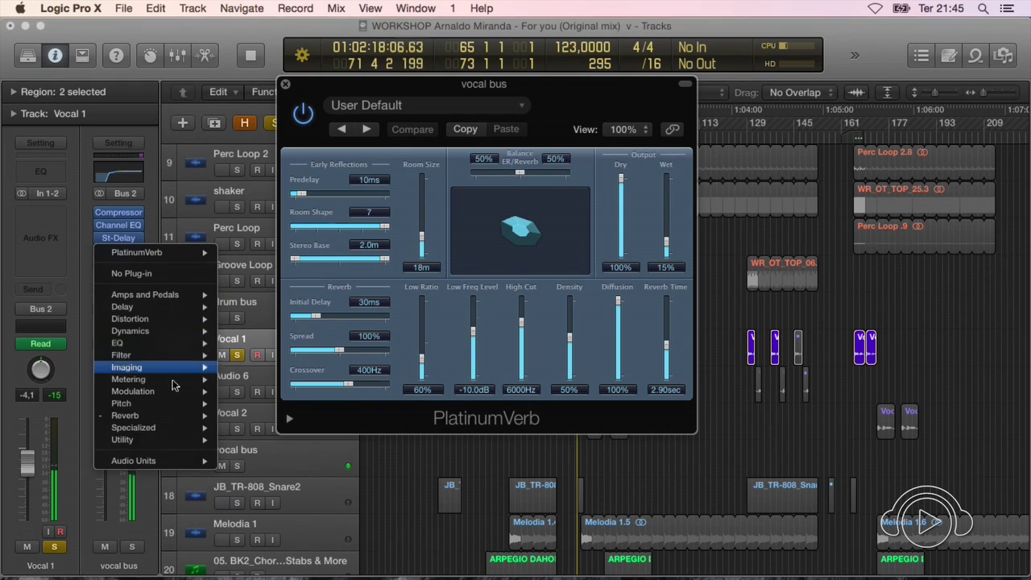
{"action": "mouse_move", "coordinate": [189, 416]}
{"action": "mouse_move", "coordinate": [256, 432]}
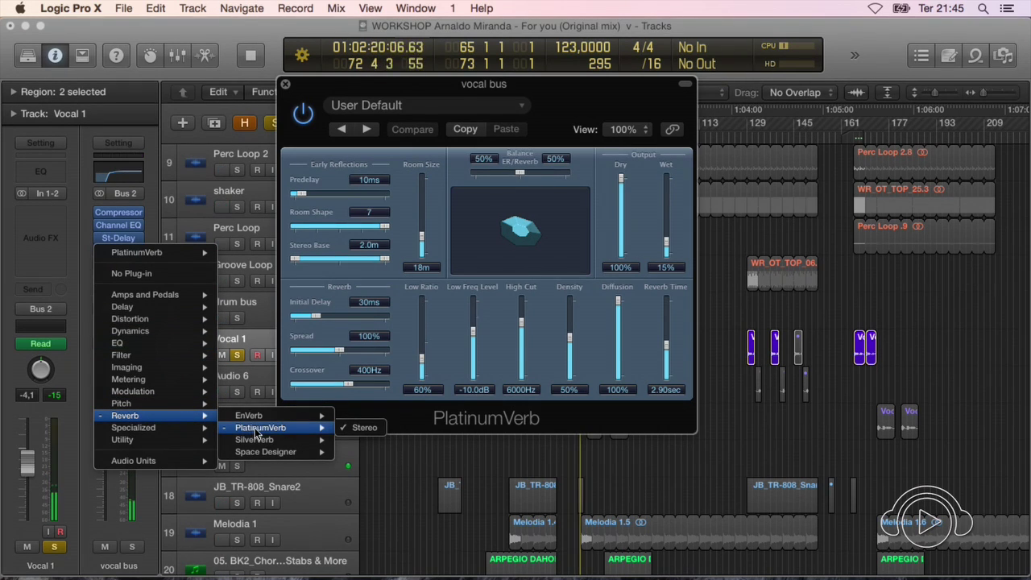
{"action": "left_click", "coordinate": [365, 428]}
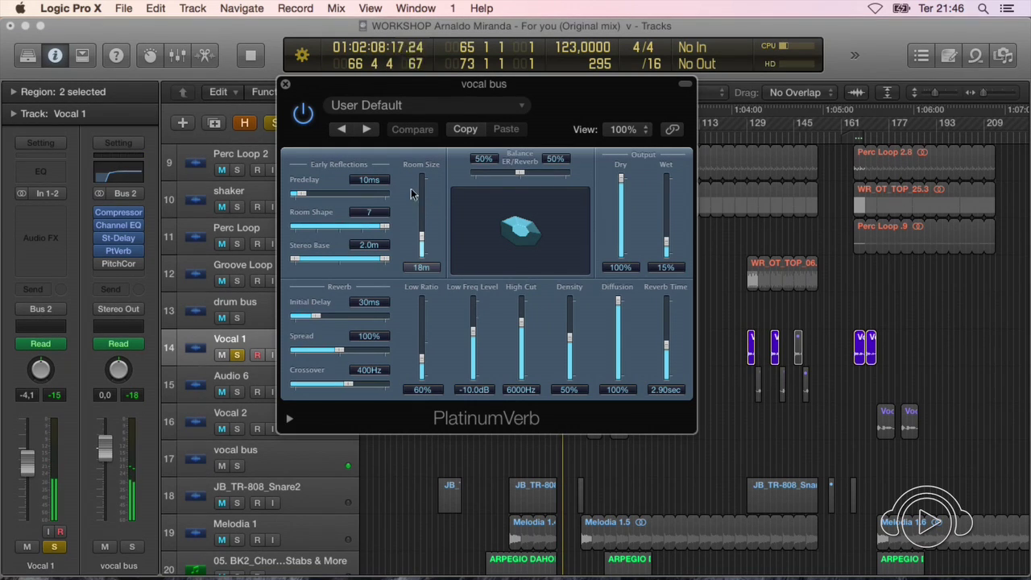
Compare the looping vocal with the vocal bus's PlatinumVerb bypassed and active, leaving it active and closing the plug-in
{"action": "left_click", "coordinate": [302, 116]}
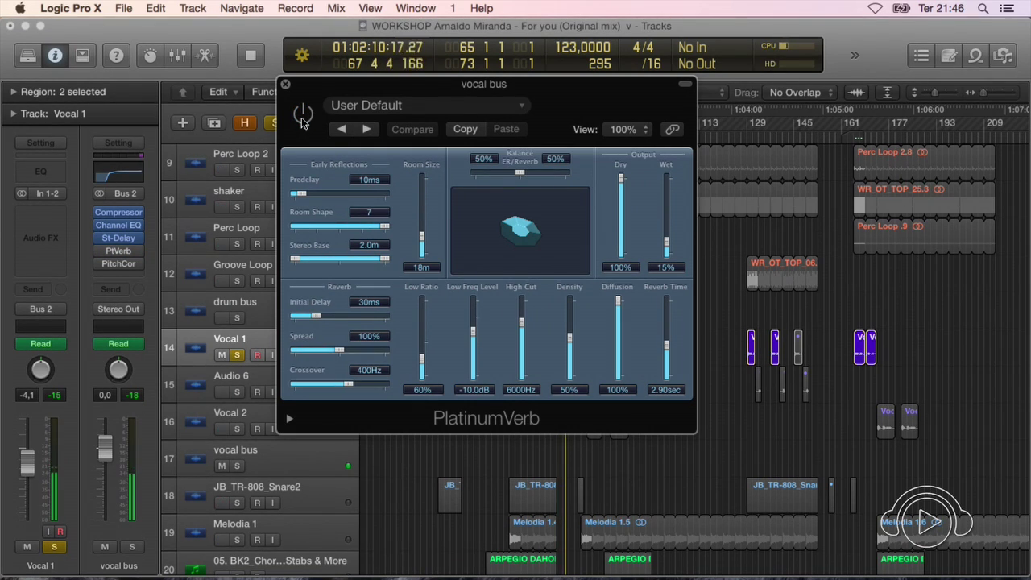
{"action": "left_click", "coordinate": [302, 116]}
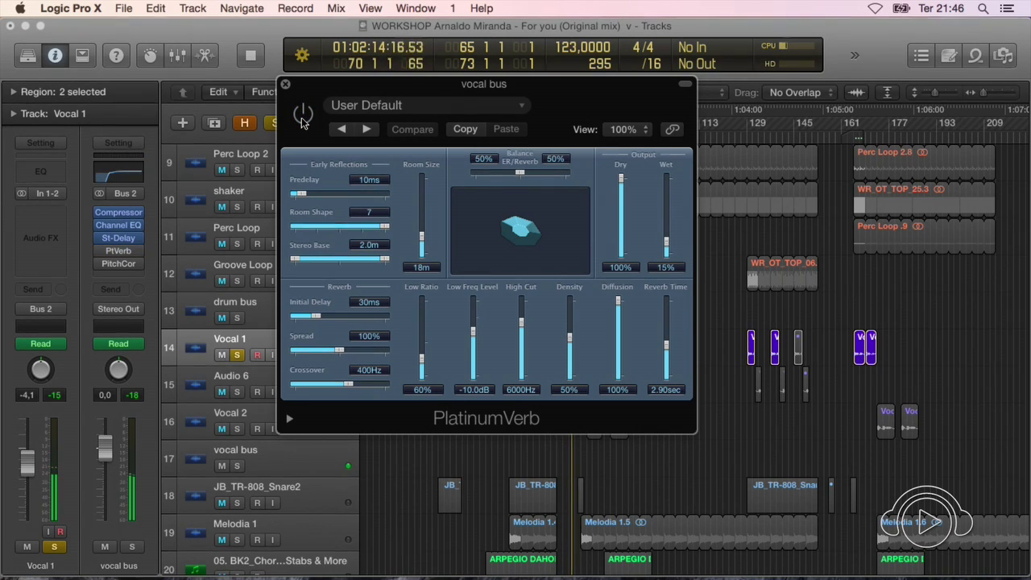
{"action": "left_click", "coordinate": [302, 116]}
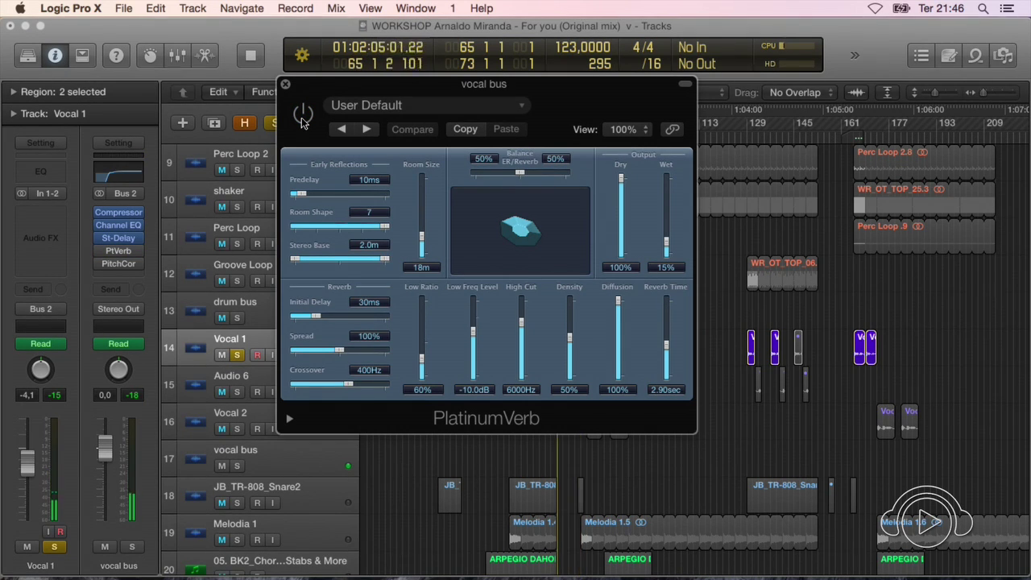
{"action": "left_click", "coordinate": [303, 115]}
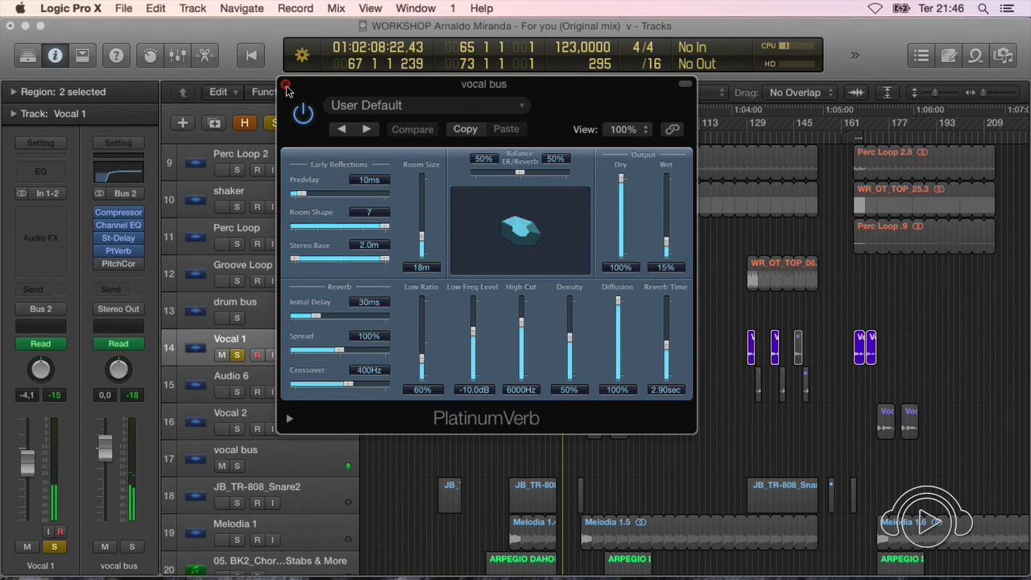
{"action": "left_click", "coordinate": [286, 85]}
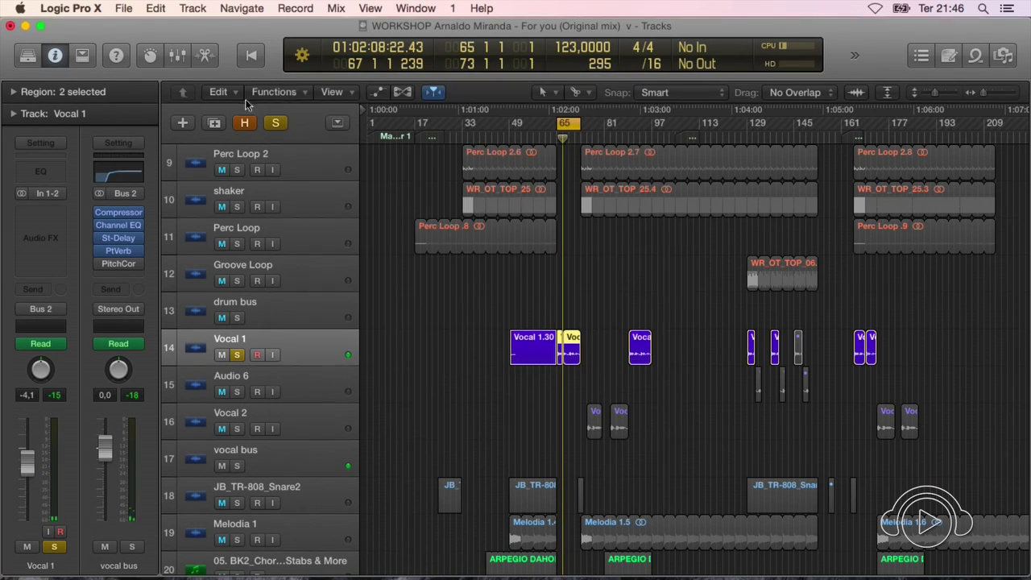
Play the selected Vocal 1 regions and turn on the bypassed Pitch Correction effect on the vocal bus
{"action": "key", "text": "z"}
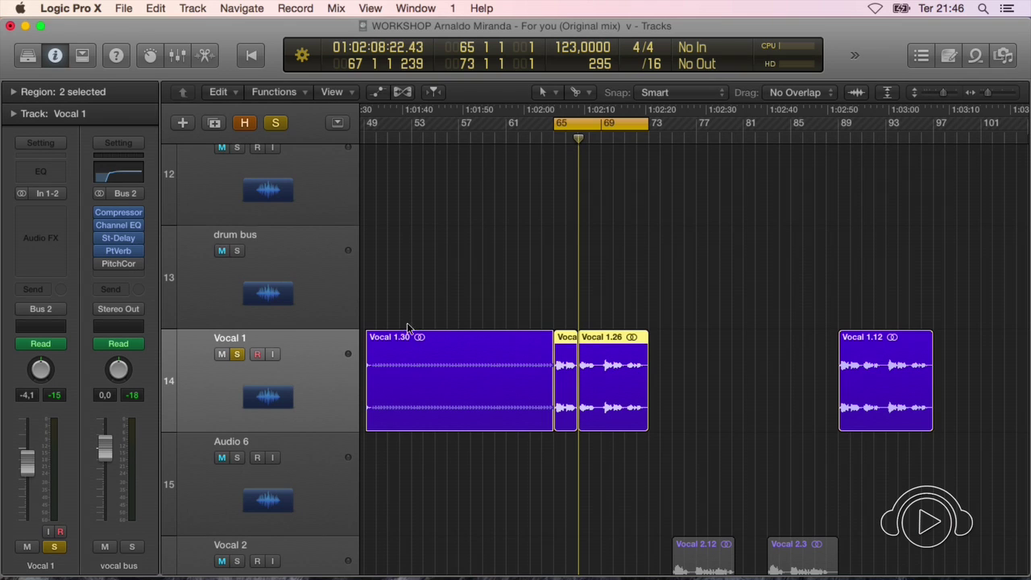
{"action": "scroll", "coordinate": [369, 229], "scroll_direction": "up", "scroll_amount": 1}
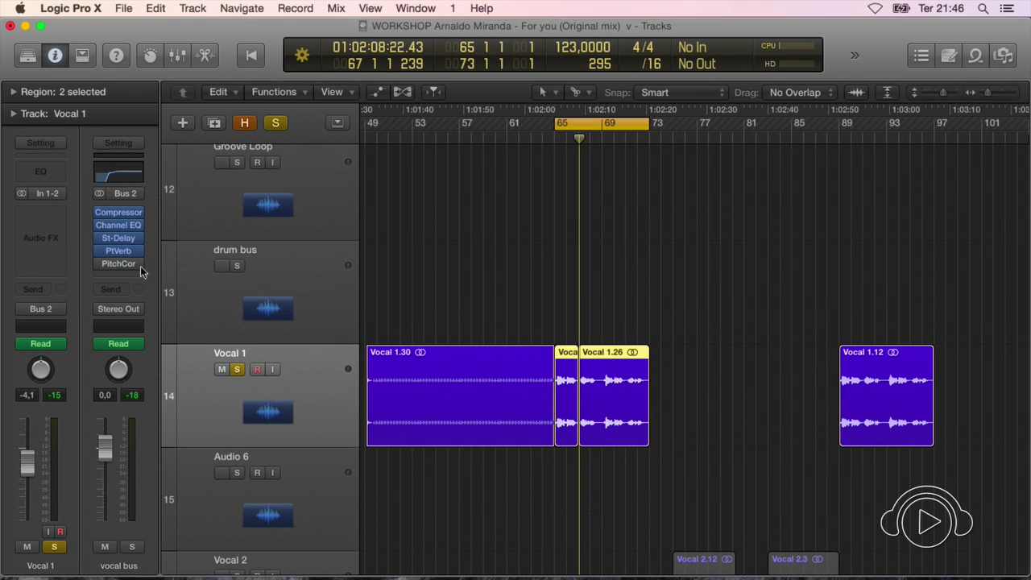
{"action": "key", "text": "space"}
{"action": "mouse_move", "coordinate": [104, 263]}
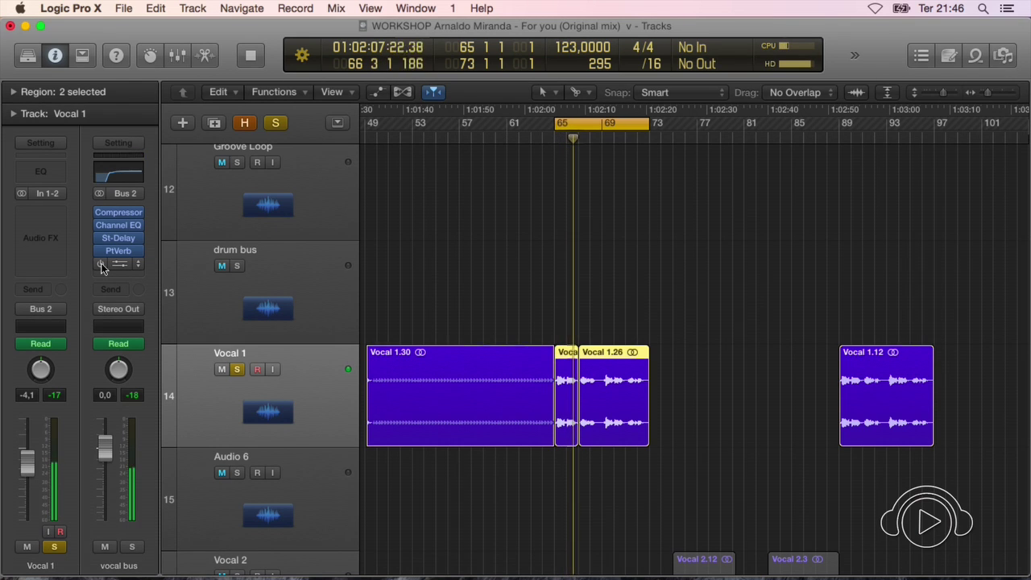
{"action": "key", "text": "super+Down"}
{"action": "key", "text": "super+Down"}
{"action": "key", "text": "super+Right"}
{"action": "key", "text": "super+Right"}
{"action": "key", "text": "super+Right"}
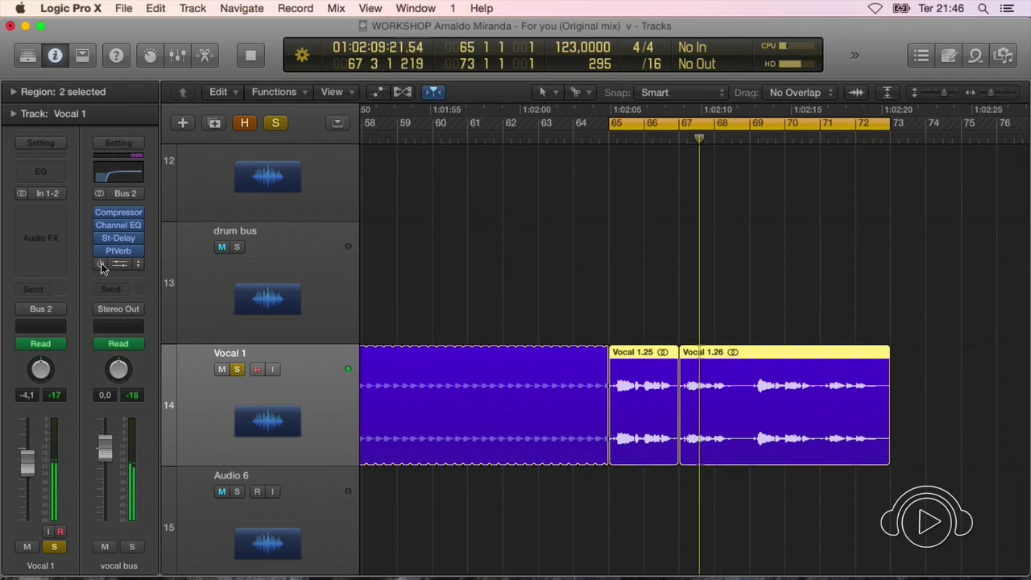
{"action": "scroll", "coordinate": [500, 279], "scroll_direction": "right", "scroll_amount": 5}
{"action": "scroll", "coordinate": [499, 279], "scroll_direction": "down", "scroll_amount": 1}
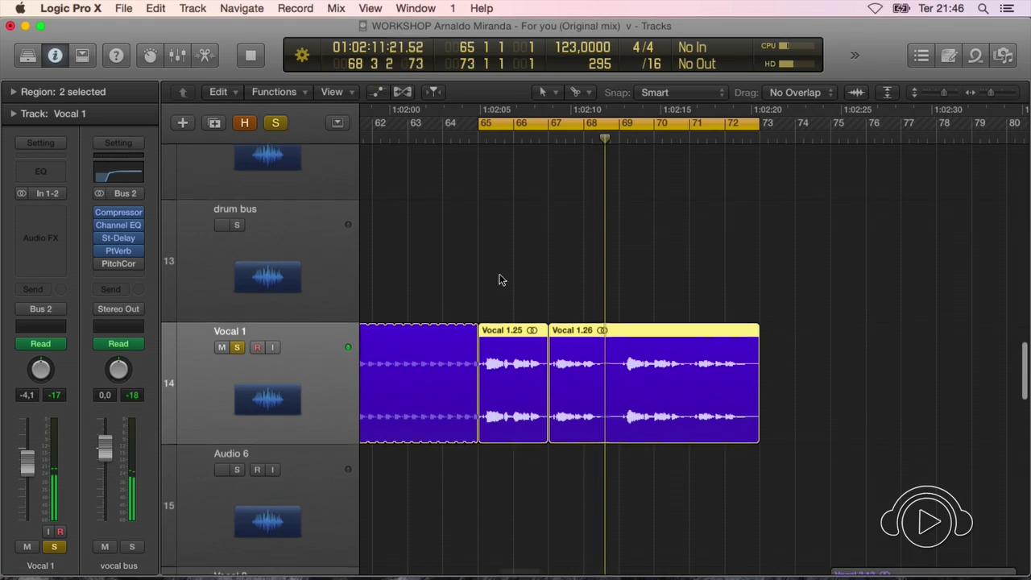
{"action": "scroll", "coordinate": [500, 279], "scroll_direction": "left", "scroll_amount": 2}
{"action": "scroll", "coordinate": [499, 279], "scroll_direction": "up", "scroll_amount": 1}
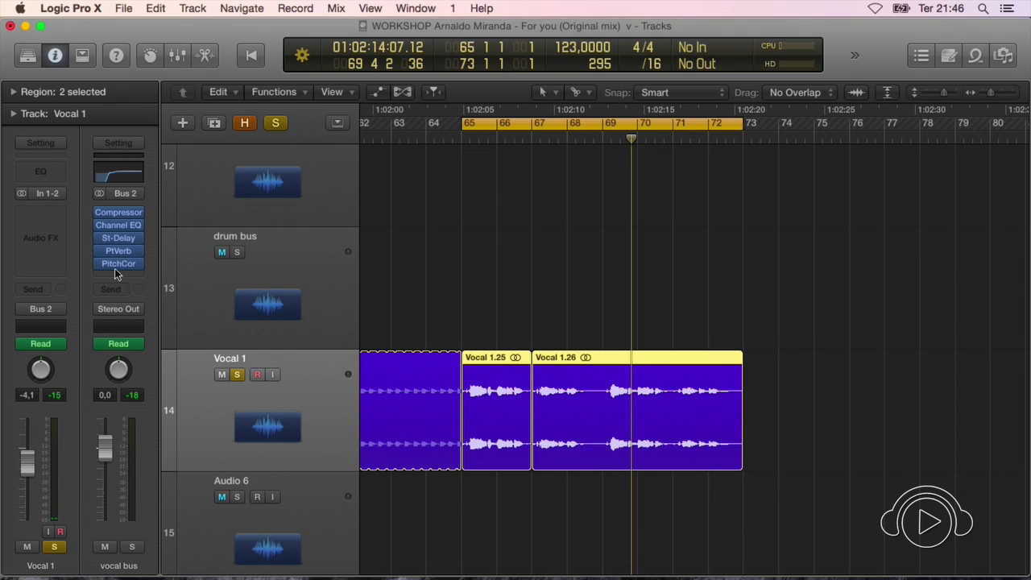
View the vocal bus's Pitch Correction plug-in and find its stereo version in the Pitch effects category
{"action": "left_click", "coordinate": [114, 268]}
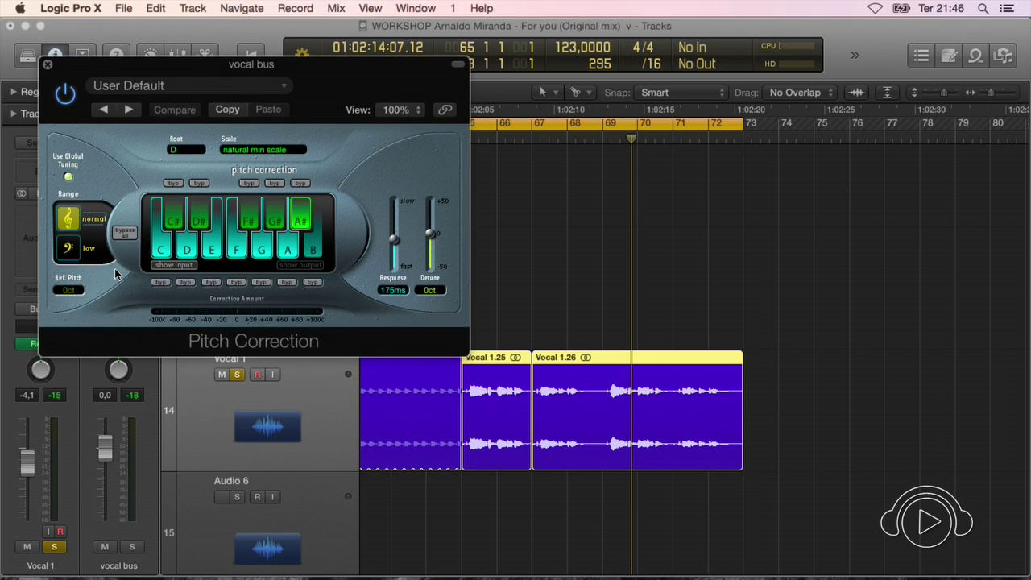
{"action": "left_click", "coordinate": [48, 66]}
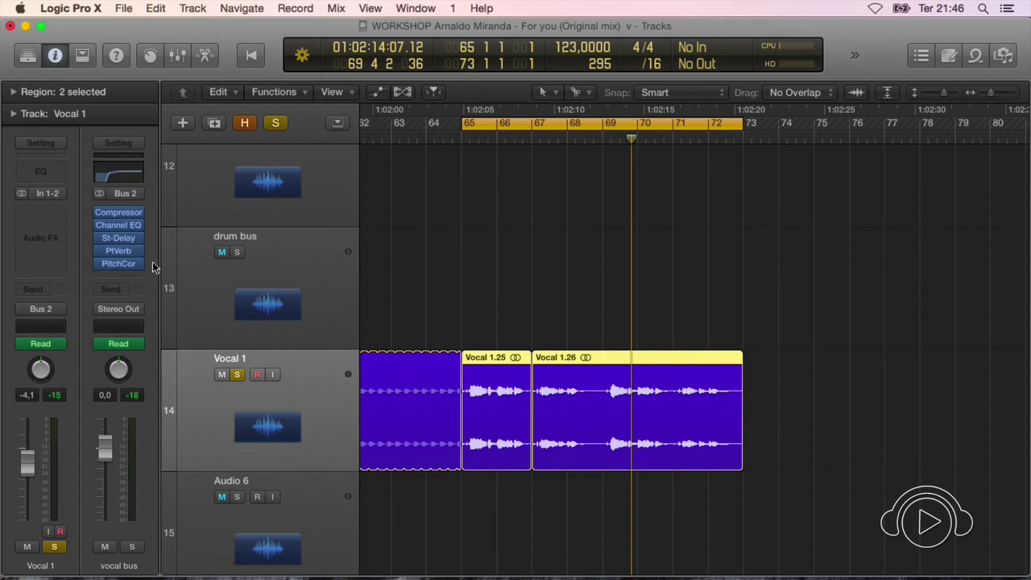
{"action": "left_click", "coordinate": [142, 265]}
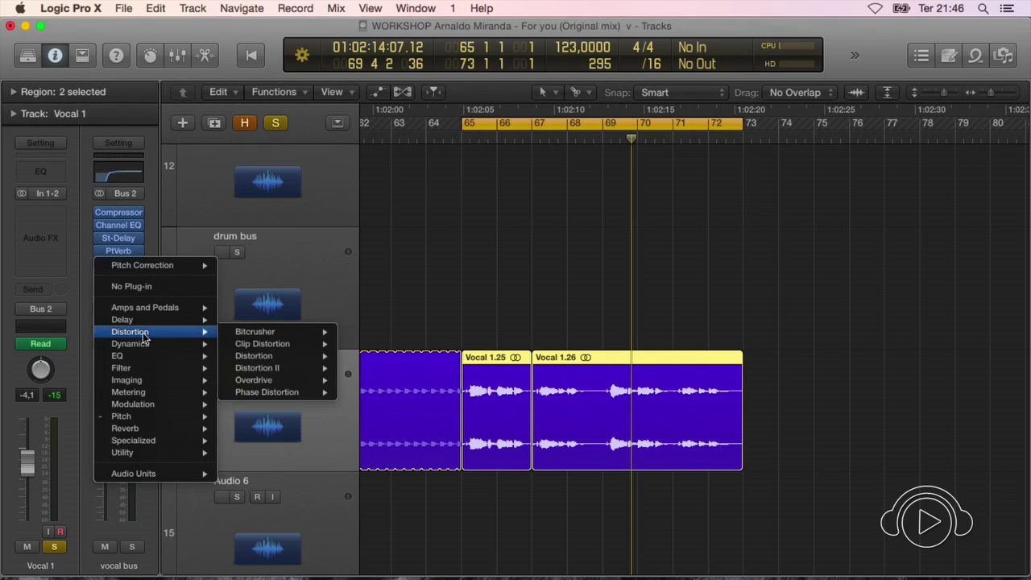
{"action": "mouse_move", "coordinate": [160, 381]}
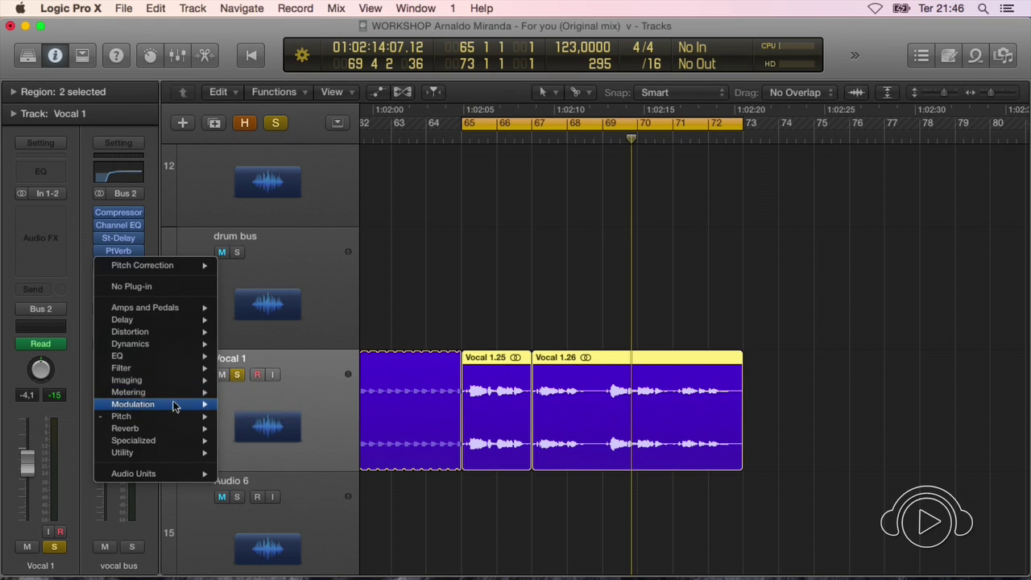
{"action": "mouse_move", "coordinate": [182, 422]}
{"action": "mouse_move", "coordinate": [259, 419]}
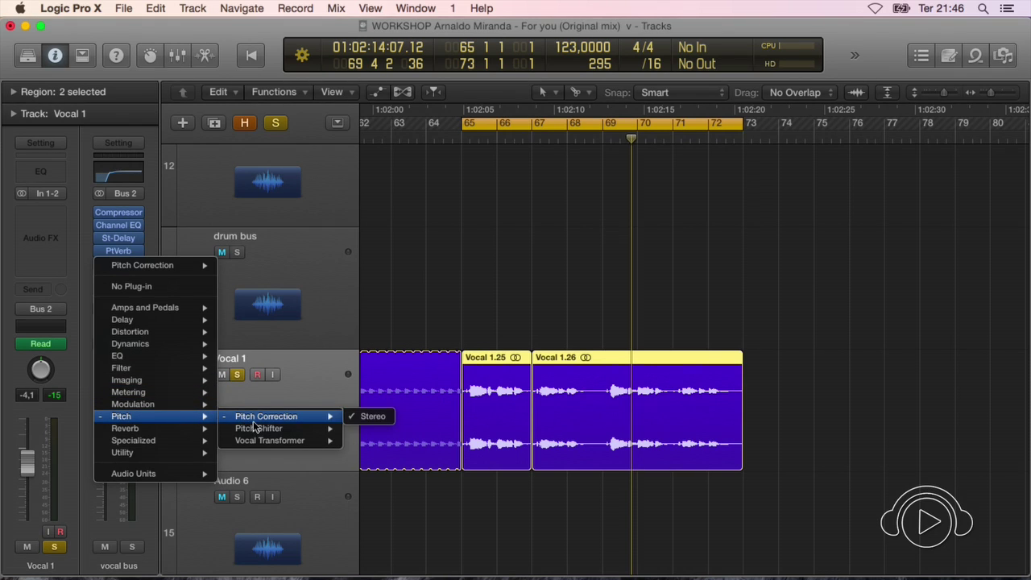
{"action": "left_click", "coordinate": [370, 416]}
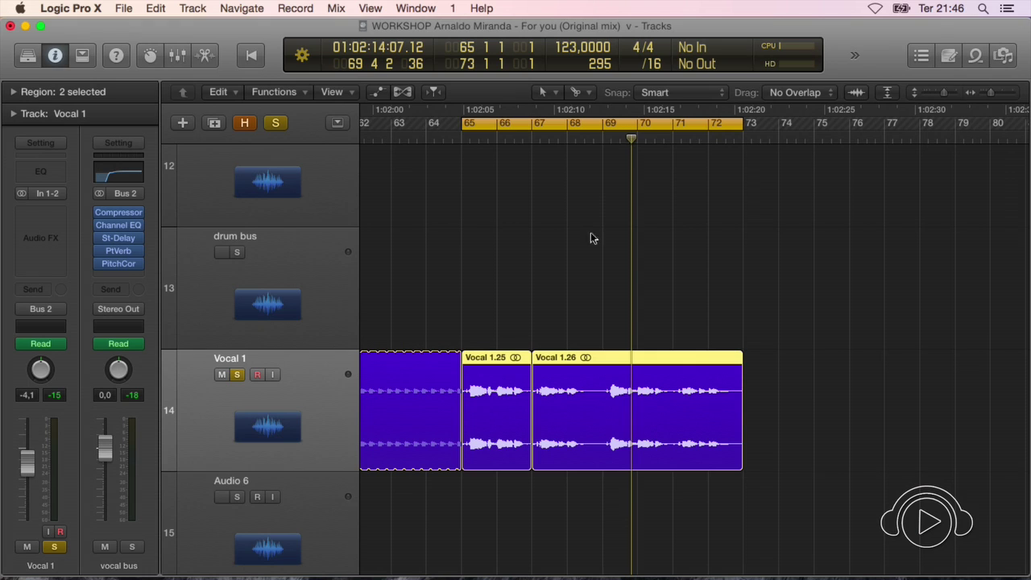
Open the vocal bus's Pitch Correction plug-in and recall its default settings
{"action": "left_click", "coordinate": [124, 266]}
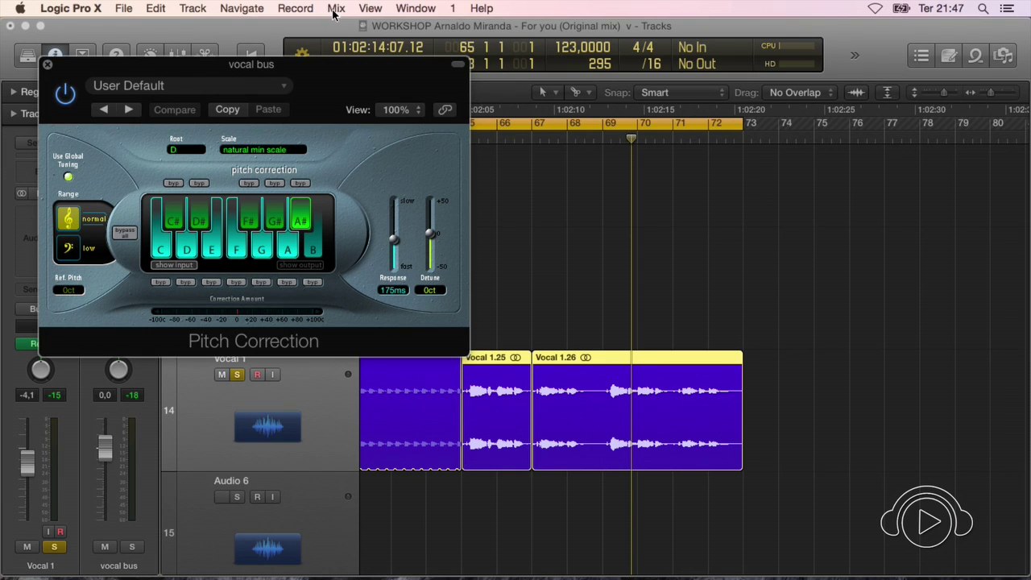
{"action": "left_click_drag", "start_coordinate": [253, 69], "coordinate": [335, 103]}
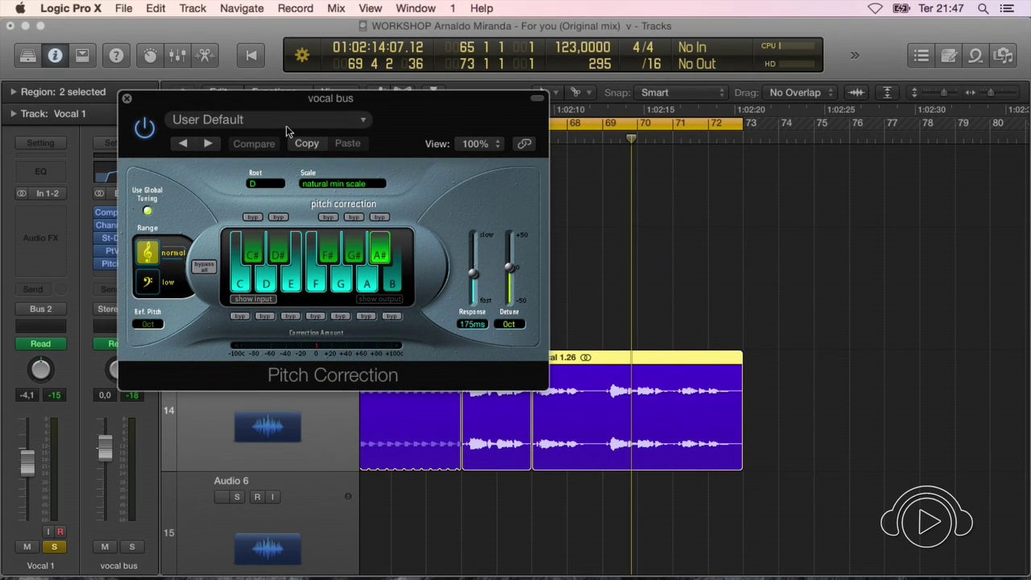
{"action": "left_click", "coordinate": [364, 120]}
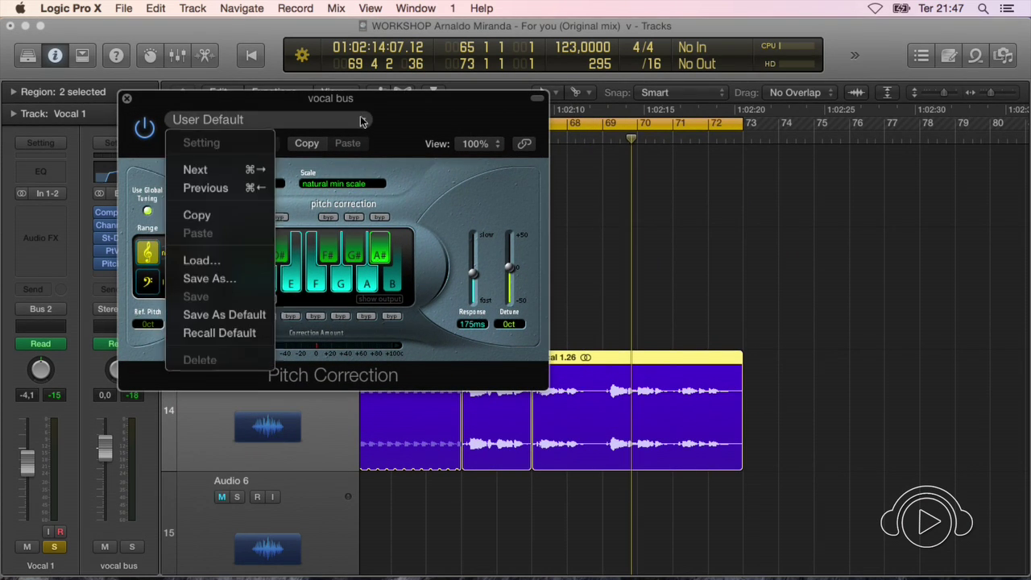
{"action": "left_click", "coordinate": [240, 333]}
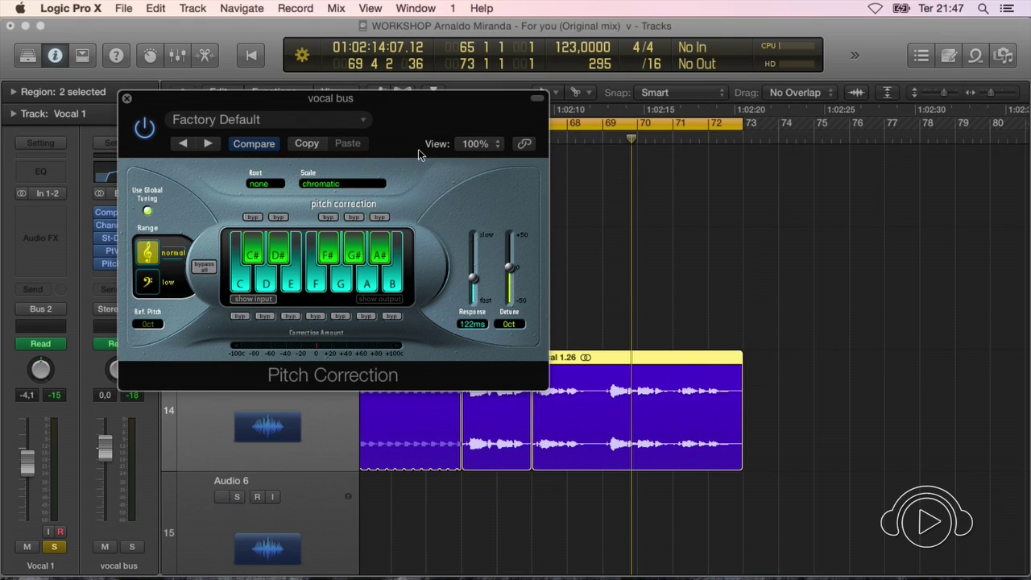
Set the Pitch Correction scale to natural min scale with D as the root note
{"action": "left_click", "coordinate": [334, 186]}
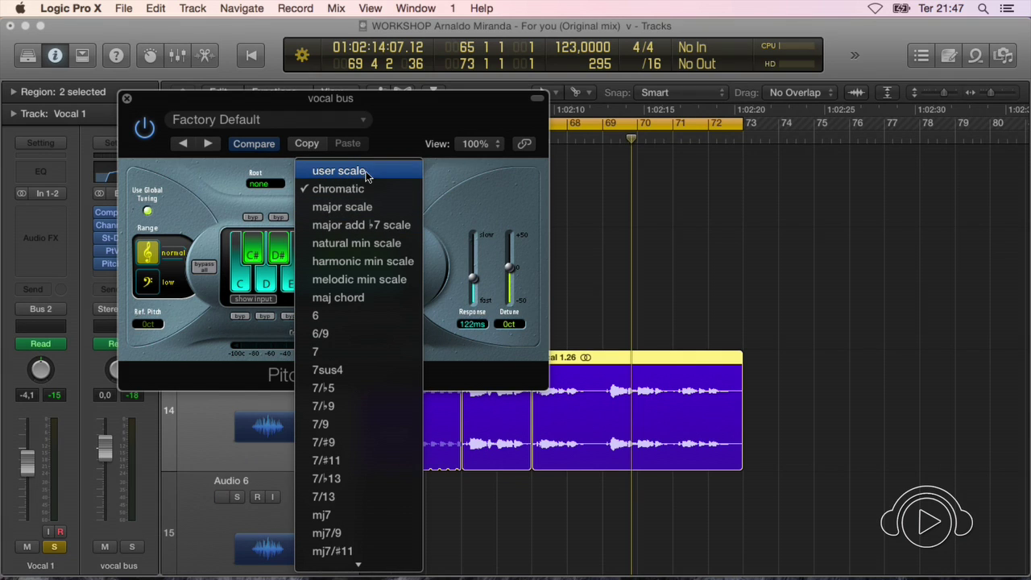
{"action": "left_click", "coordinate": [357, 243]}
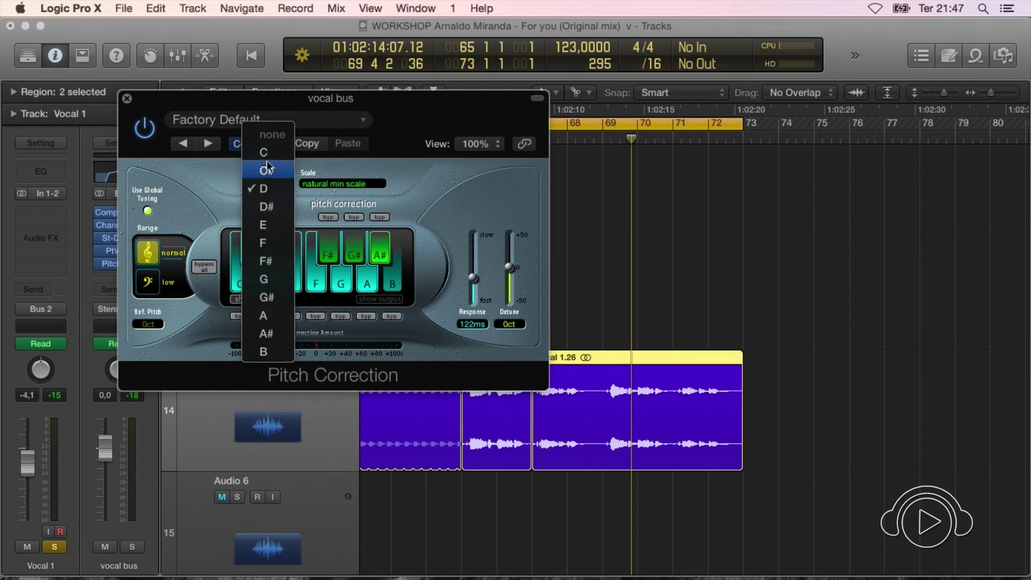
{"action": "left_click", "coordinate": [268, 189]}
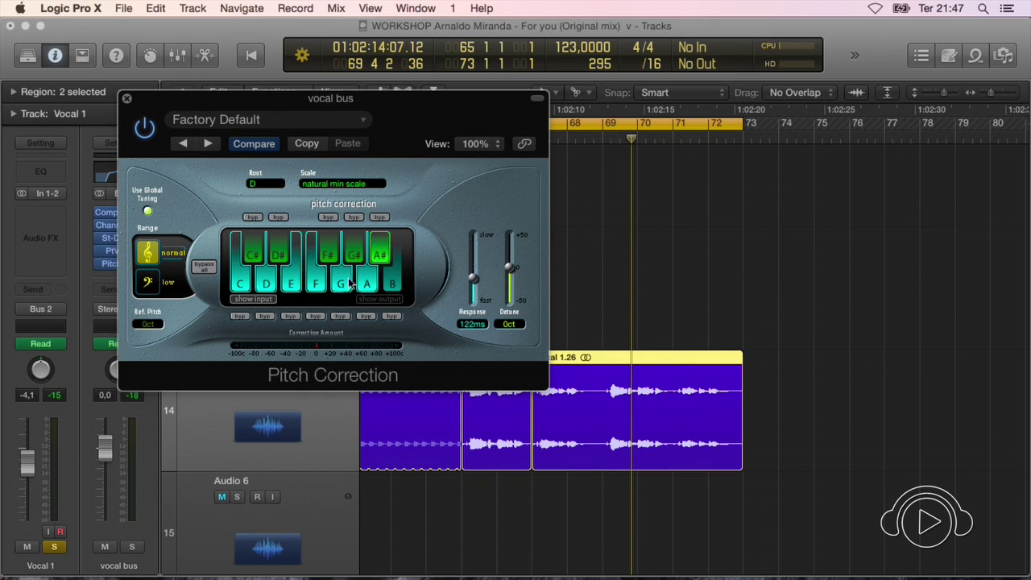
Try C and E as the Pitch Correction root note and return the root to D
{"action": "left_click", "coordinate": [274, 186]}
{"action": "left_click", "coordinate": [266, 152]}
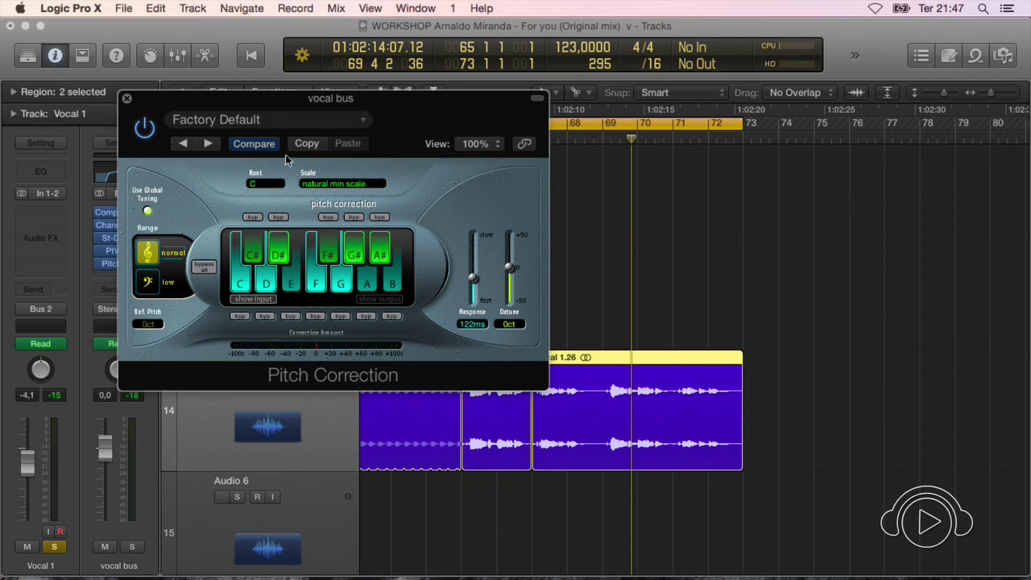
{"action": "left_click", "coordinate": [272, 187]}
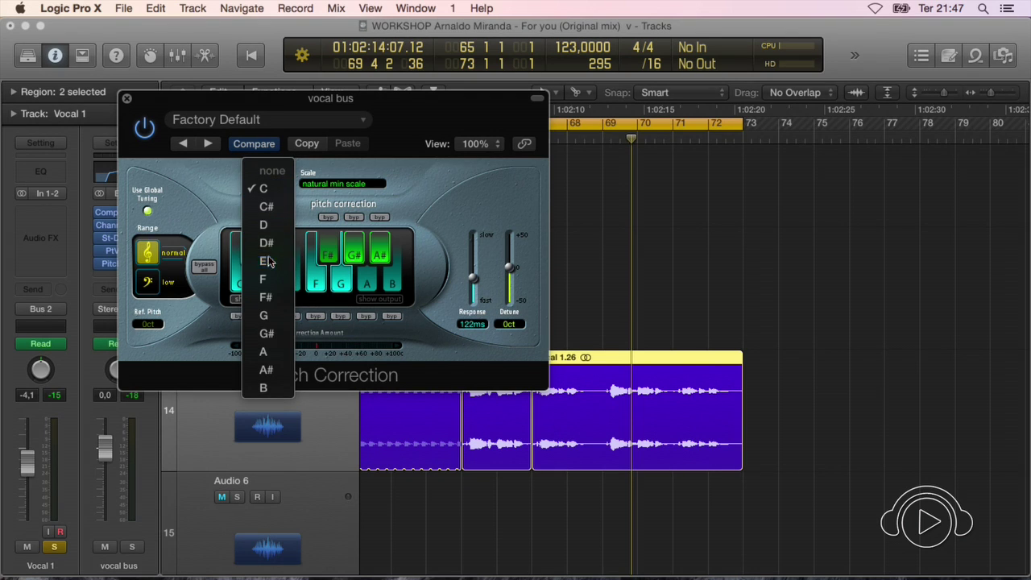
{"action": "left_click", "coordinate": [266, 261]}
{"action": "left_click", "coordinate": [258, 187]}
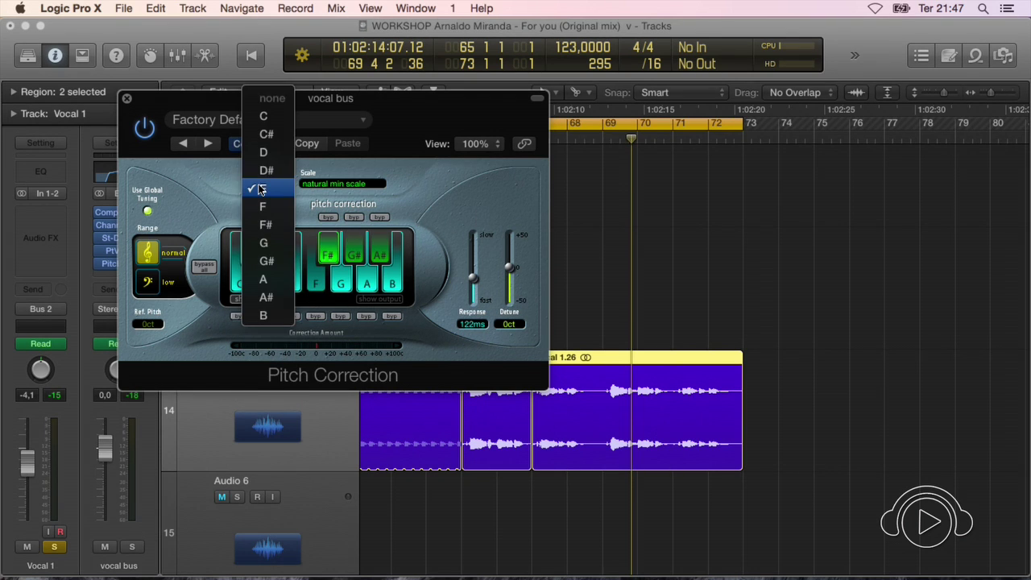
{"action": "left_click", "coordinate": [264, 155]}
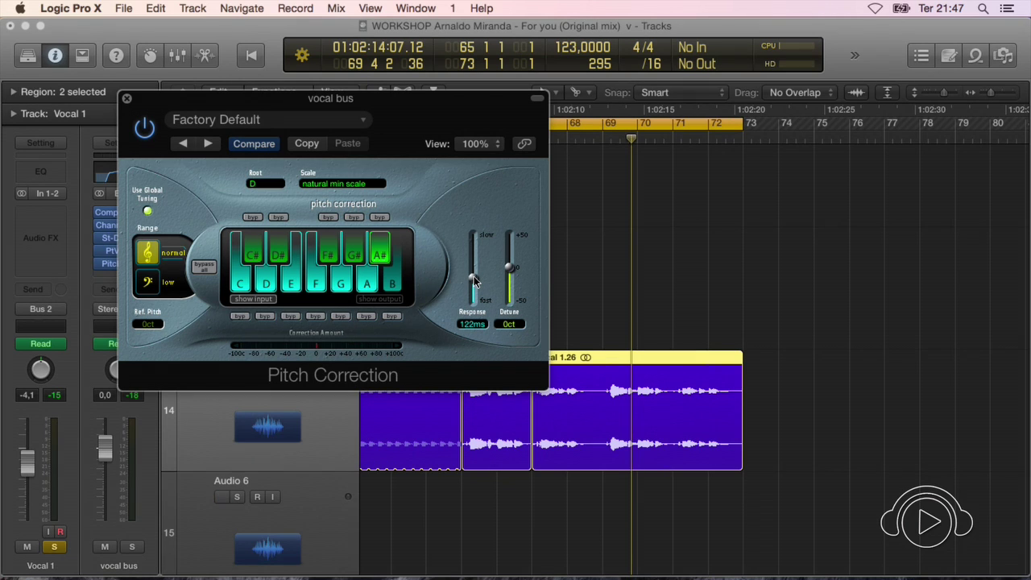
Audition the vocal with the Pitch Correction response at 95.8 ms and at 122 ms
{"action": "left_click_drag", "start_coordinate": [475, 280], "coordinate": [476, 284]}
{"action": "key", "text": "space"}
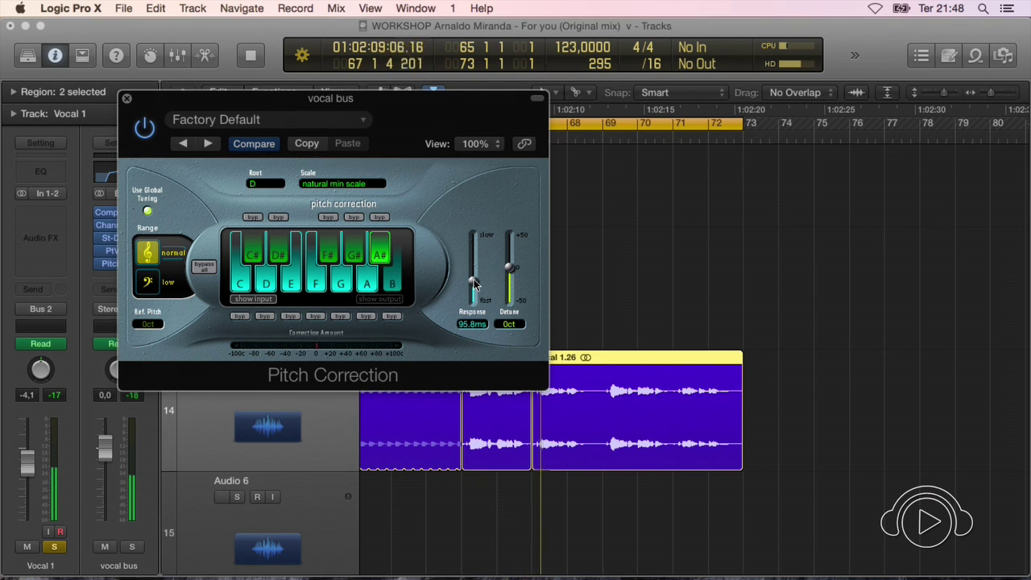
{"action": "left_click_drag", "start_coordinate": [476, 284], "coordinate": [475, 278]}
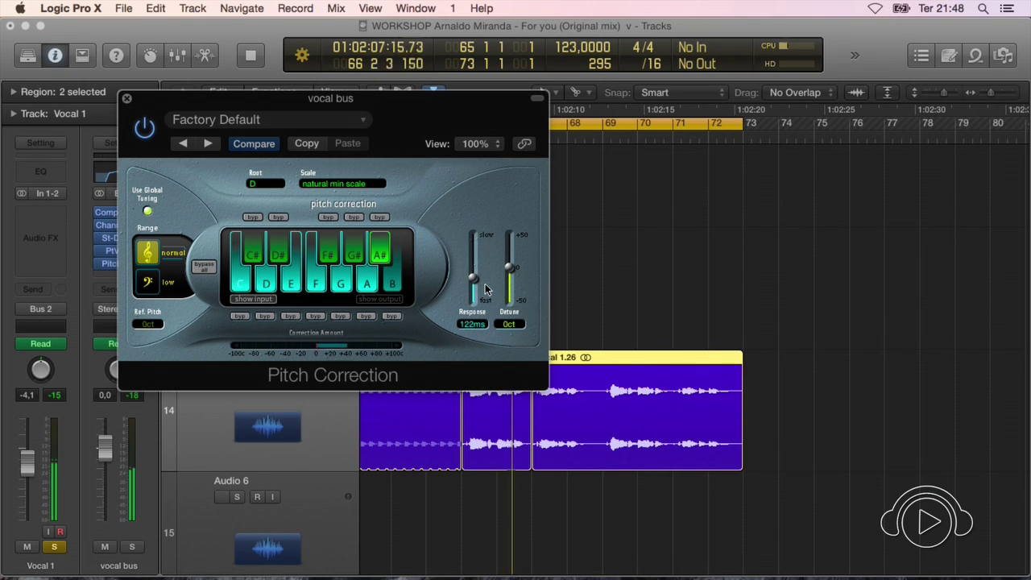
{"action": "key", "text": "space"}
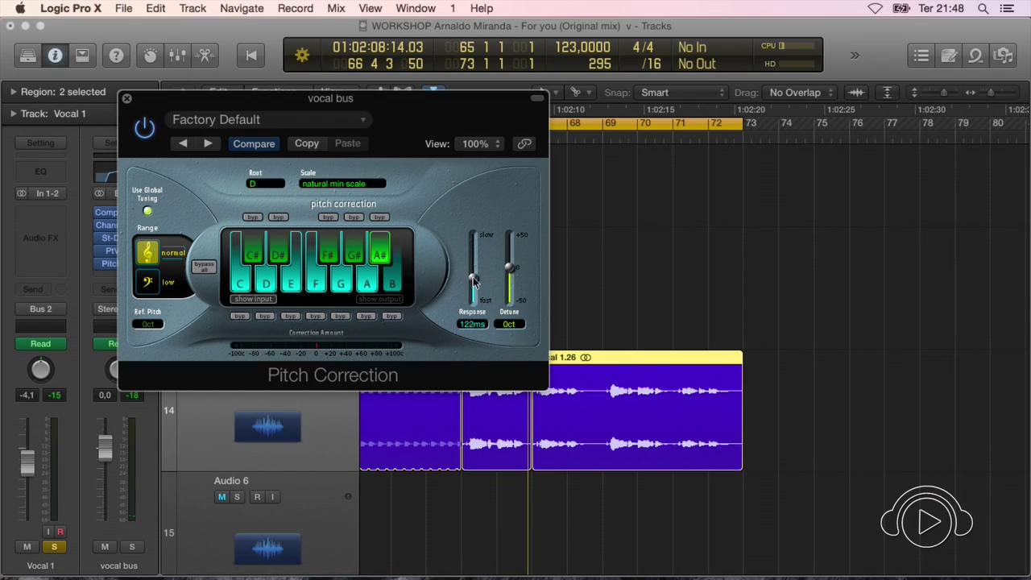
Audition the vocal with the Pitch Correction response at its fastest setting, 0 ms
{"action": "left_click_drag", "start_coordinate": [473, 278], "coordinate": [473, 336]}
{"action": "key", "text": "space"}
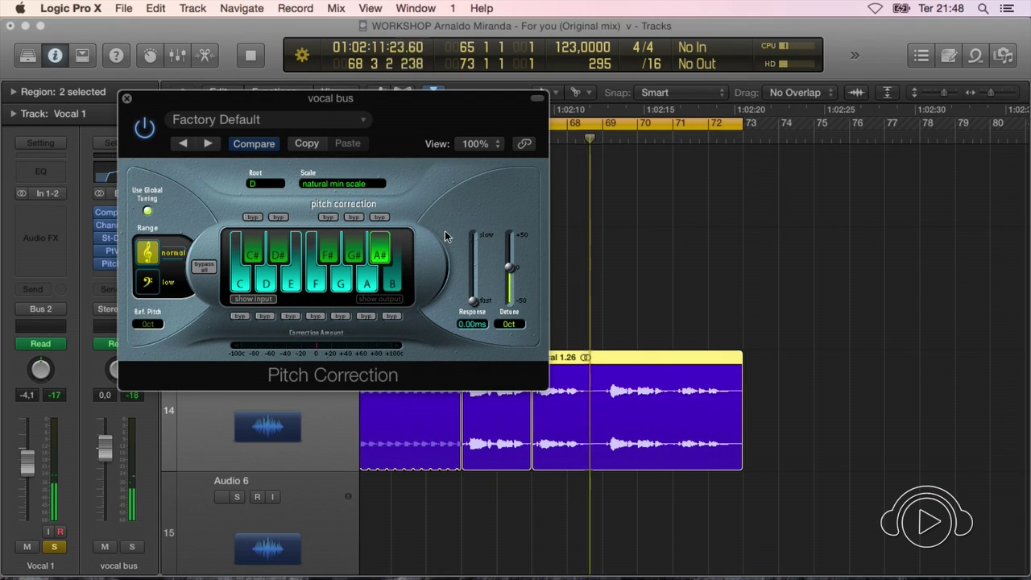
{"action": "key", "text": "space"}
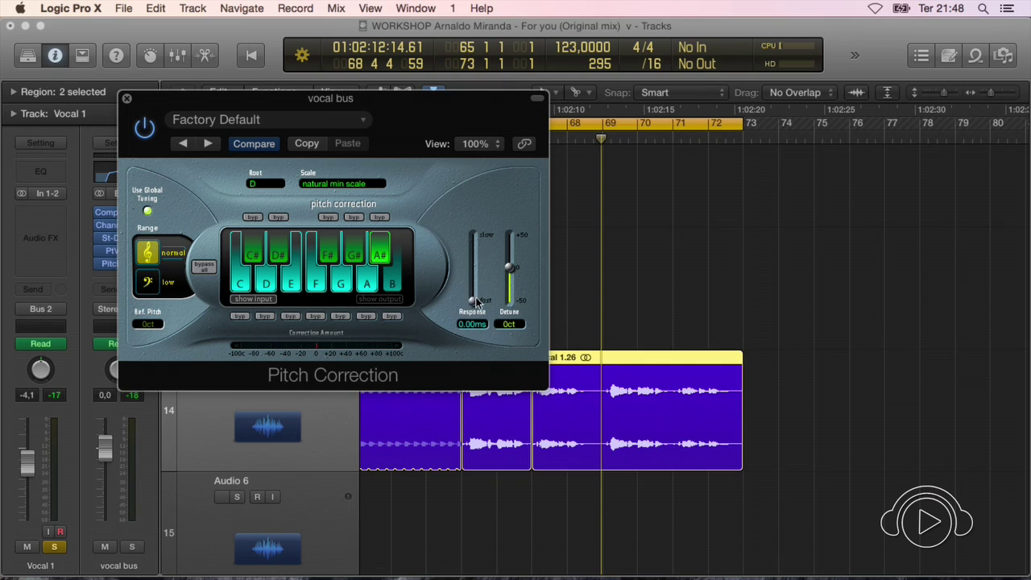
{"action": "mouse_move", "coordinate": [476, 301]}
{"action": "left_mouse_down"}
{"action": "mouse_move", "coordinate": [473, 280]}
{"action": "mouse_move", "coordinate": [473, 310]}
{"action": "left_mouse_up"}
{"action": "key", "text": "space"}
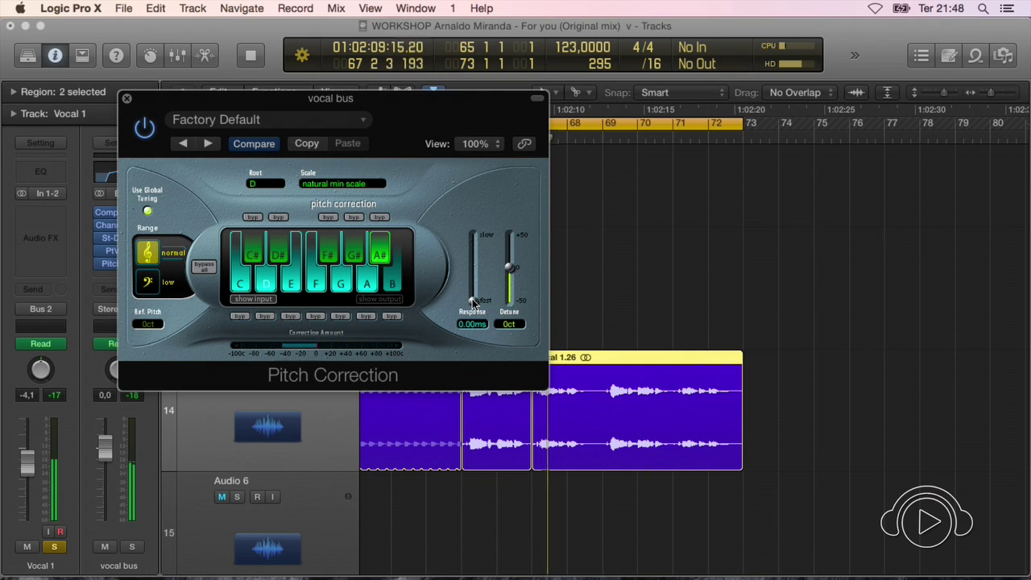
Set the Pitch Correction response to 136 ms and play the vocal loop
{"action": "left_click_drag", "start_coordinate": [474, 301], "coordinate": [475, 279]}
{"action": "key", "text": "space"}
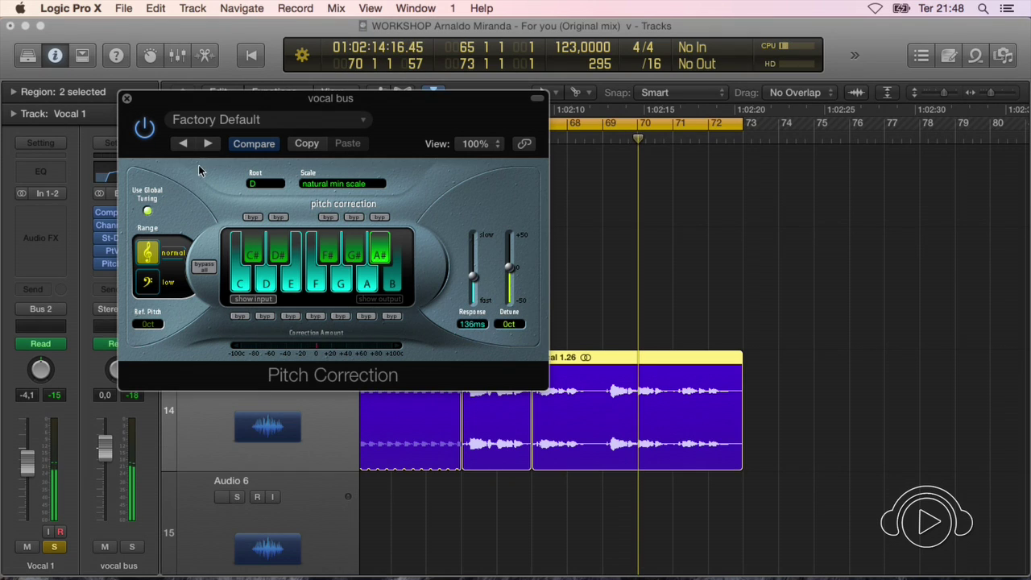
Close the Pitch Correction window and play the Vocal 1 loop starting at bar 65
{"action": "left_click", "coordinate": [127, 98]}
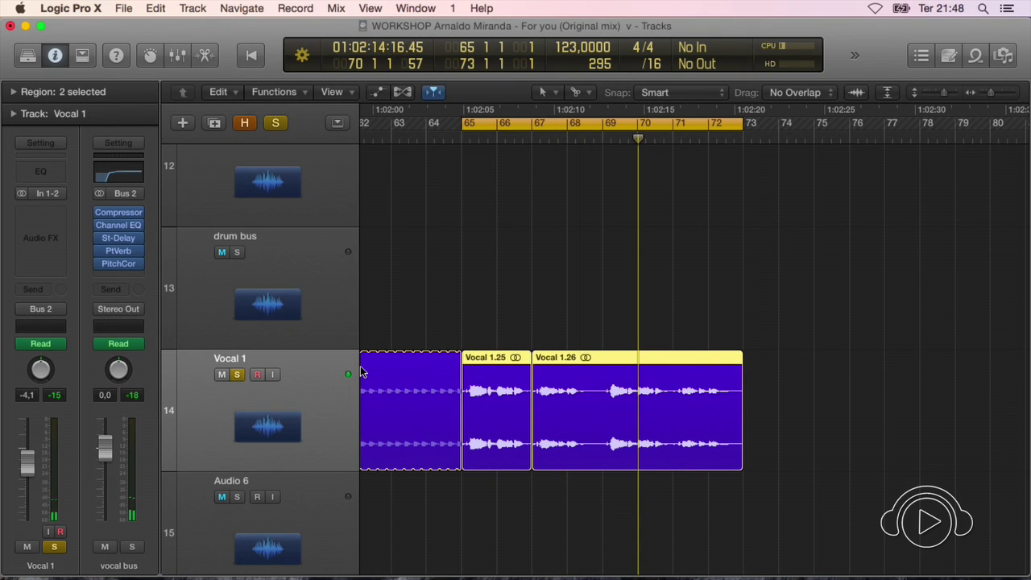
{"action": "key", "text": "z"}
{"action": "key", "text": "super+Up"}
{"action": "key", "text": "super+Up"}
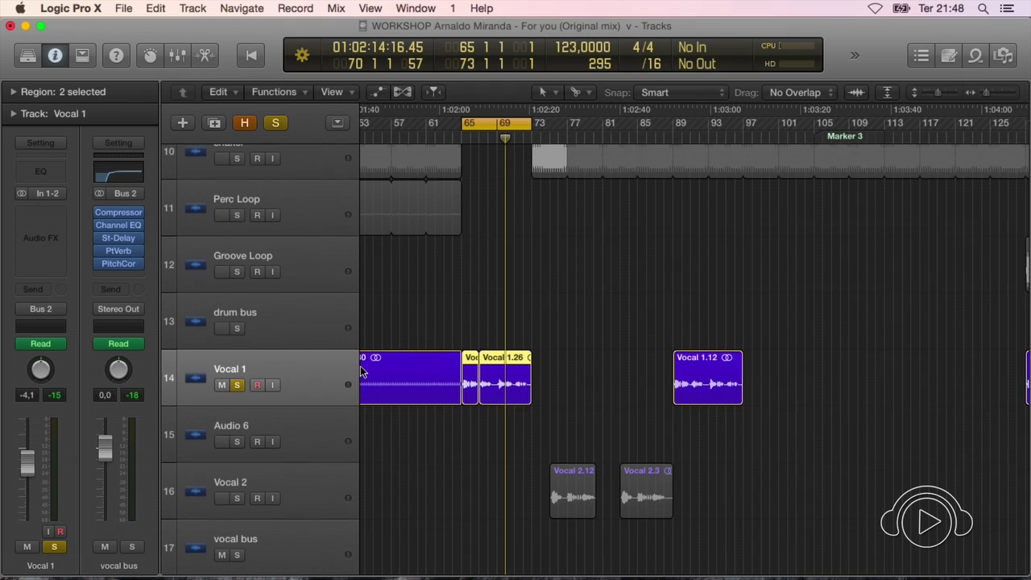
{"action": "key", "text": "super+Right"}
{"action": "key", "text": "super+Right"}
{"action": "key", "text": "space"}
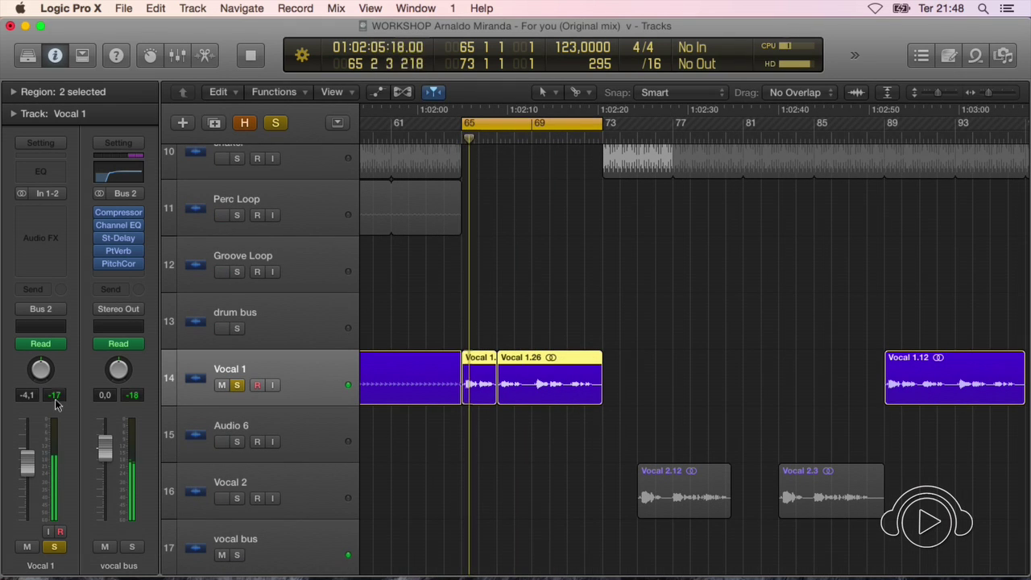
Set the Vocal 1 channel volume to -3.8 dB during loop playback and stop playback
{"action": "left_click_drag", "start_coordinate": [31, 462], "coordinate": [29, 458]}
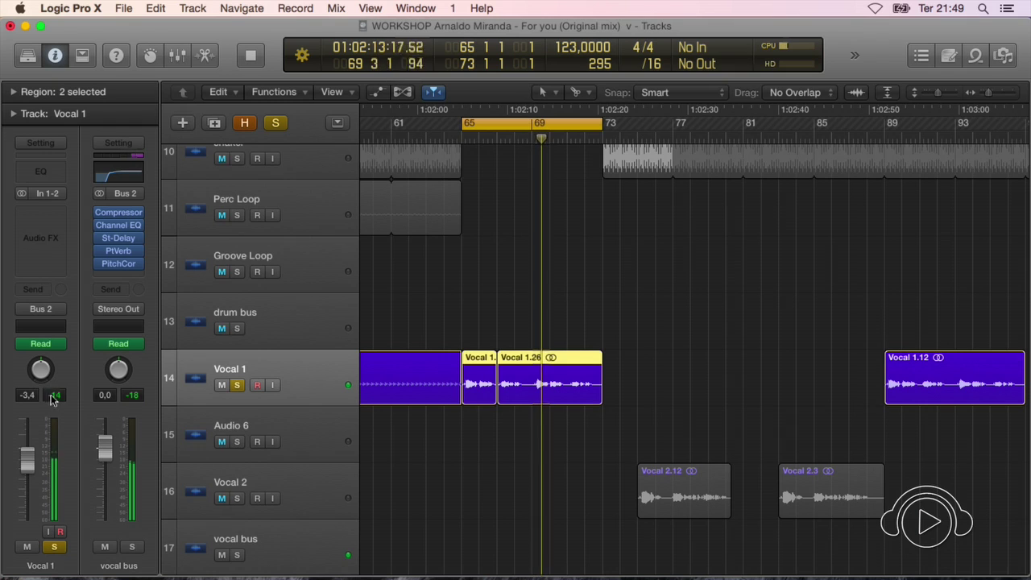
{"action": "left_click_drag", "start_coordinate": [25, 466], "coordinate": [26, 469]}
{"action": "key", "text": "super+Left"}
{"action": "key", "text": "space"}
{"action": "key", "text": "super+Left"}
{"action": "key", "text": "super+Down"}
{"action": "key", "text": "super+Down"}
{"action": "key", "text": "super+Down"}
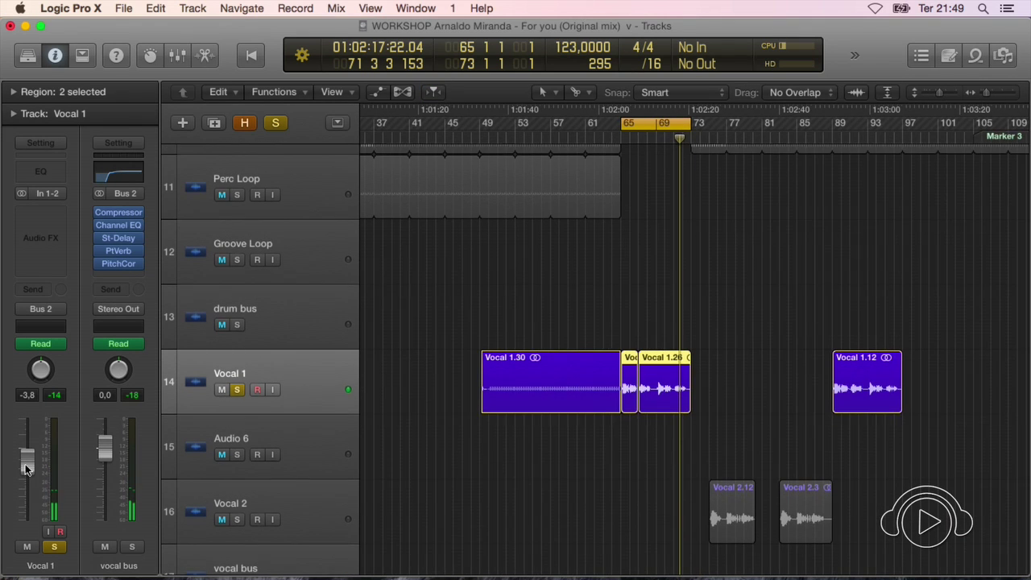
{"action": "key", "text": "super+Right"}
{"action": "key", "text": "super+Down"}
{"action": "key", "text": "super+Right"}
{"action": "key", "text": "super+Right"}
{"action": "key", "text": "super+Right"}
{"action": "key", "text": "super+Left"}
{"action": "key", "text": "super+Left"}
{"action": "key", "text": "super+Left"}
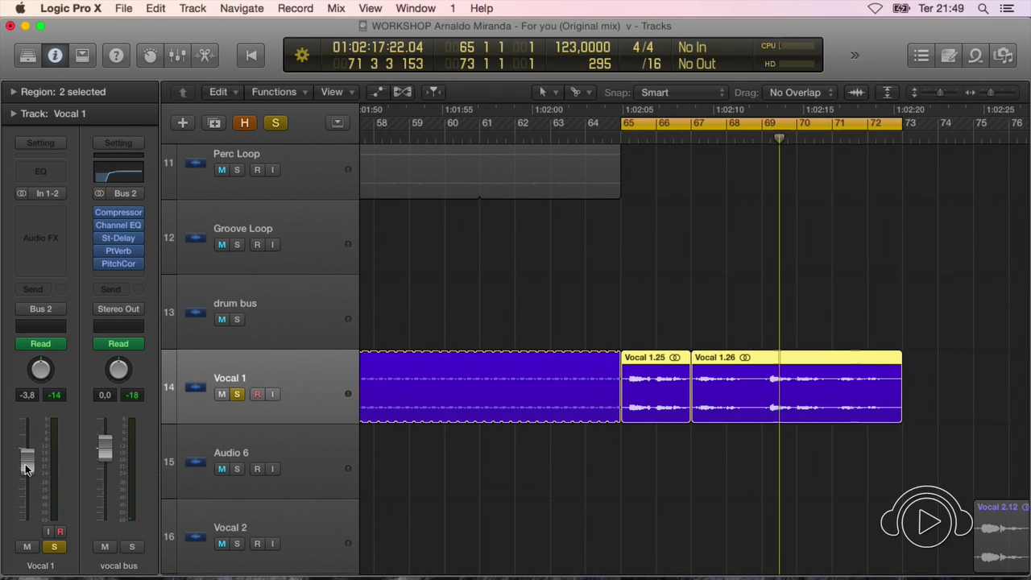
{"action": "key", "text": "super+Left"}
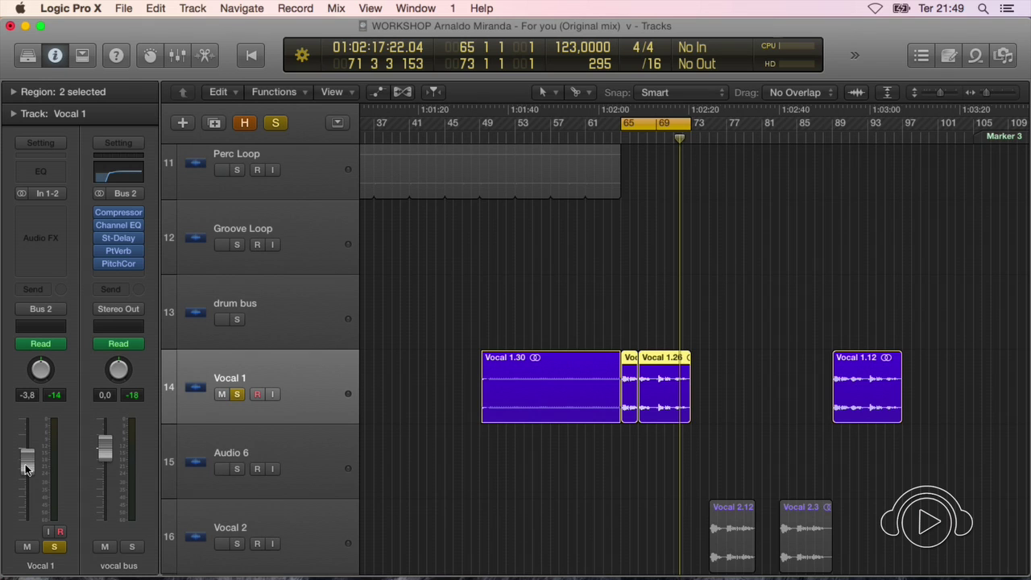
Briefly audition the Vocal 1 loop from bar 65 with the current channel volume
{"action": "key", "text": "super+Left"}
{"action": "key", "text": "super+Up"}
{"action": "key", "text": "space"}
{"action": "key", "text": "space"}
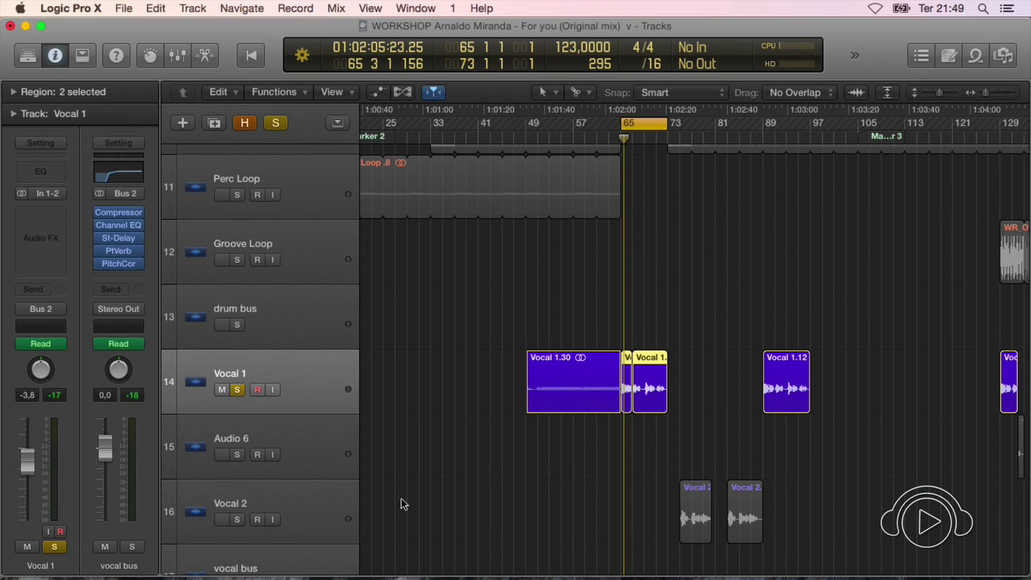
{"action": "key", "text": "super+Right"}
{"action": "key", "text": "super+Right"}
{"action": "key", "text": "super+Right"}
{"action": "key", "text": "super+Right"}
{"action": "key", "text": "super+Right"}
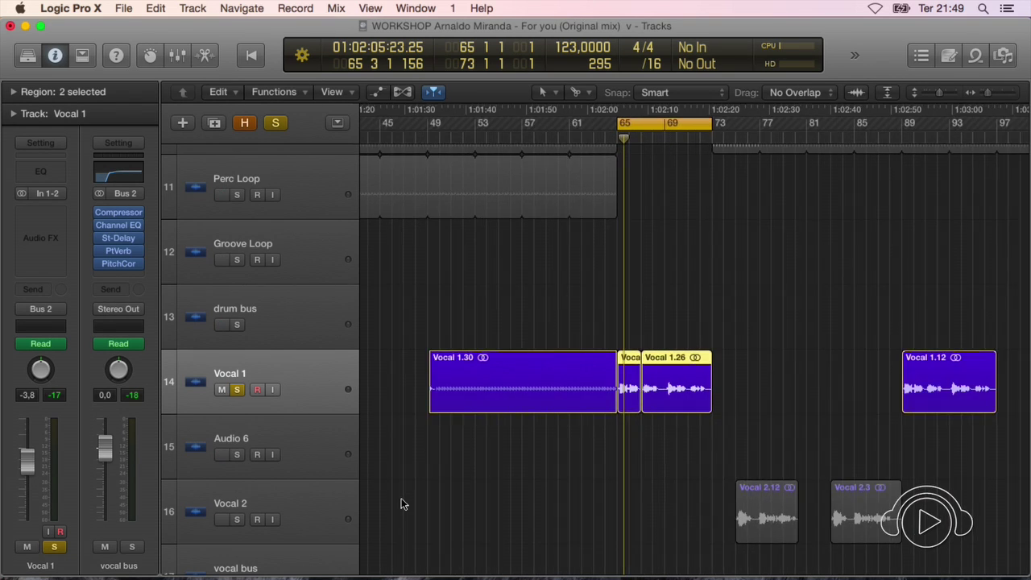
{"action": "key", "text": "super+Left"}
{"action": "key", "text": "super+Left"}
{"action": "key", "text": "super+Left"}
{"action": "key", "text": "super+Left"}
{"action": "key", "text": "super+Left"}
{"action": "key", "text": "super+Left"}
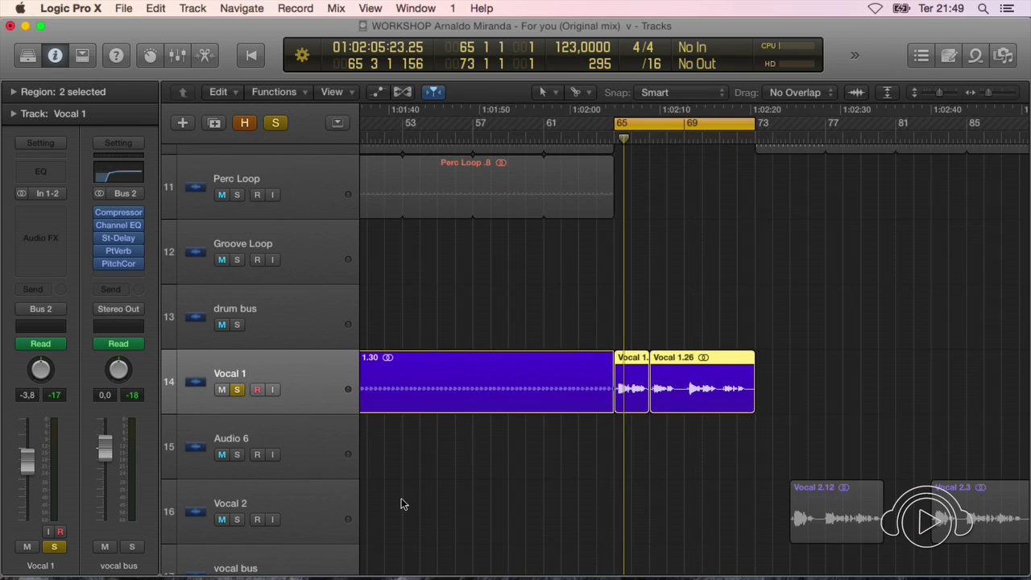
{"action": "key", "text": "super+Right"}
{"action": "key", "text": "super+Right"}
{"action": "key", "text": "super+Right"}
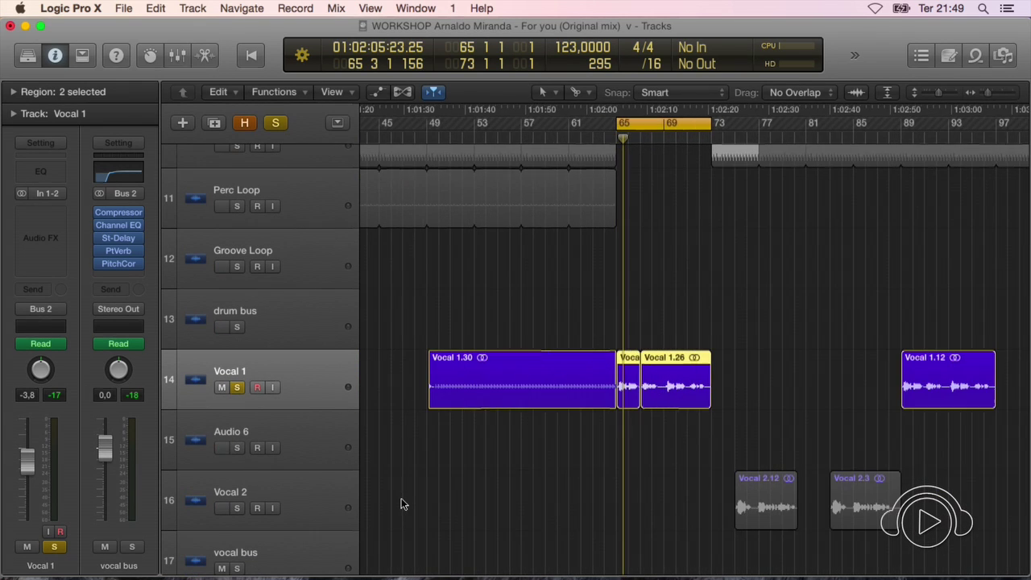
{"action": "key", "text": "super+Up"}
{"action": "key", "text": "super+Up"}
{"action": "key", "text": "super+Up"}
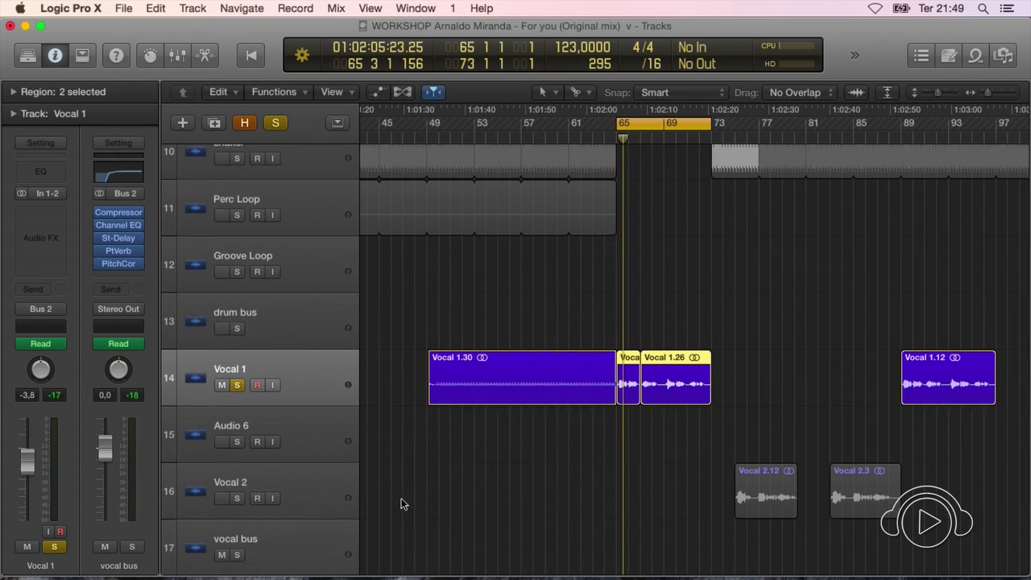
{"action": "key", "text": "super+Up"}
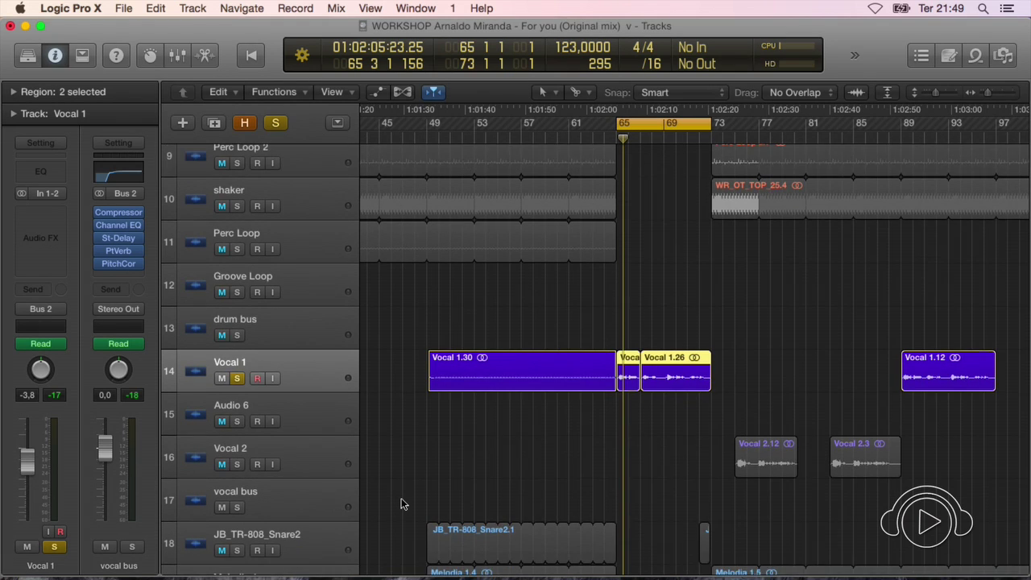
{"action": "key", "text": "super+Right"}
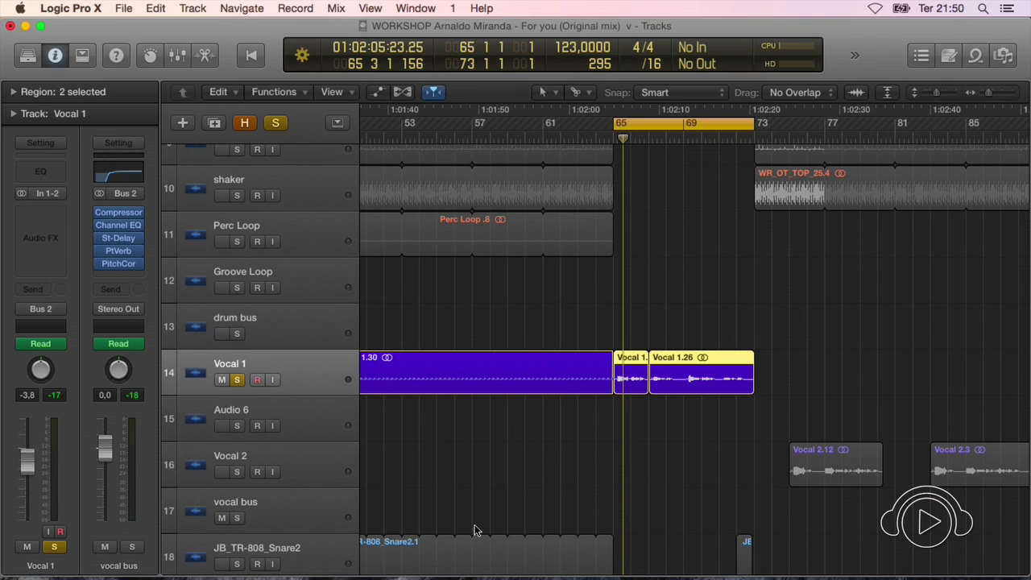
{"action": "key", "text": "super+Left"}
{"action": "key", "text": "super+Left"}
{"action": "key", "text": "super+Up"}
{"action": "key", "text": "super+Up"}
{"action": "key", "text": "super+Up"}
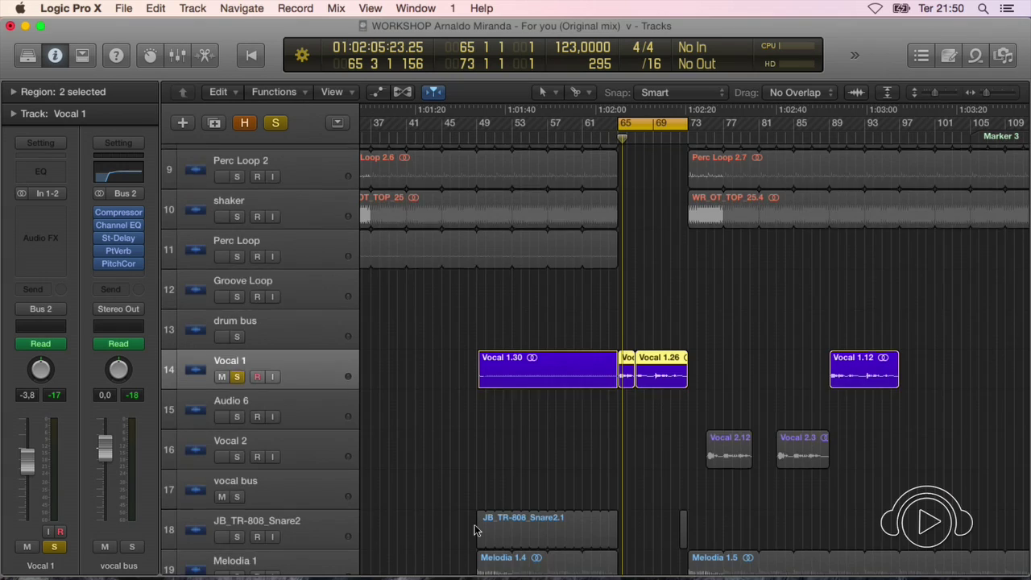
Turn off solo on the Vocal 1 track and solo the Audio 6 track instead
{"action": "key", "text": "super+Left"}
{"action": "key", "text": "super+Left"}
{"action": "key", "text": "super+Left"}
{"action": "key", "text": "super+Left"}
{"action": "key", "text": "super+Down"}
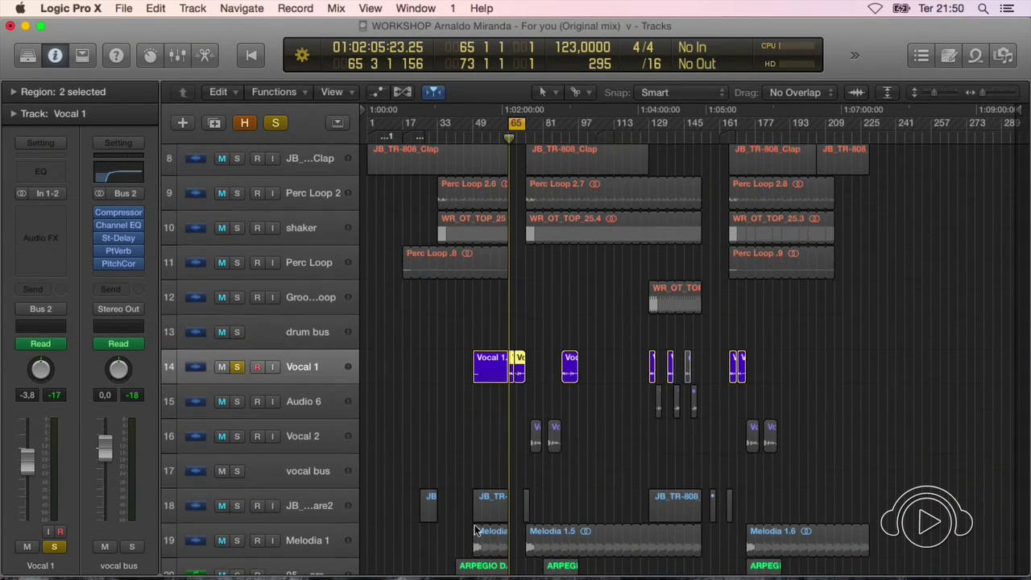
{"action": "key", "text": "super+Right"}
{"action": "left_click", "coordinate": [237, 368]}
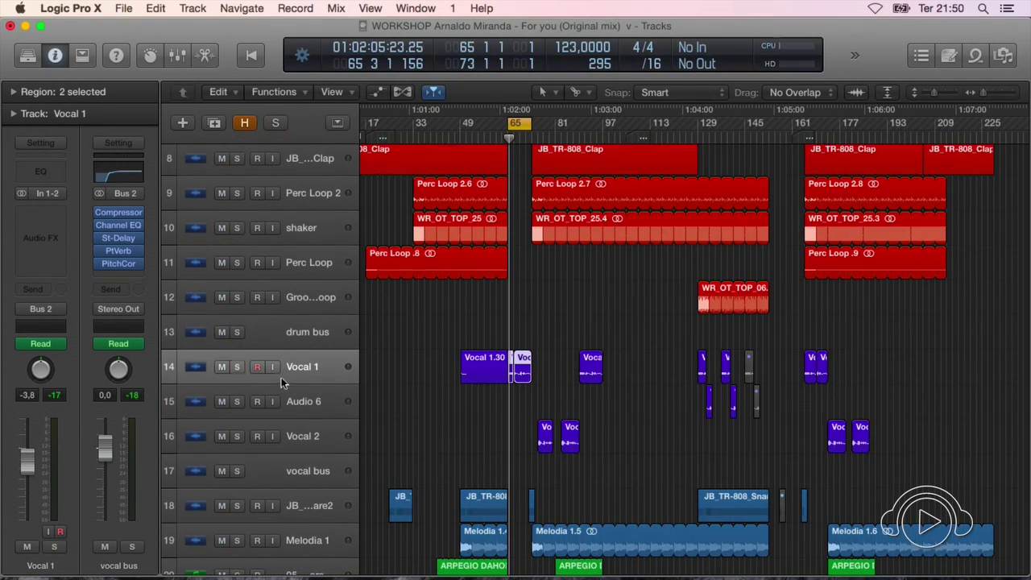
{"action": "left_click", "coordinate": [240, 401]}
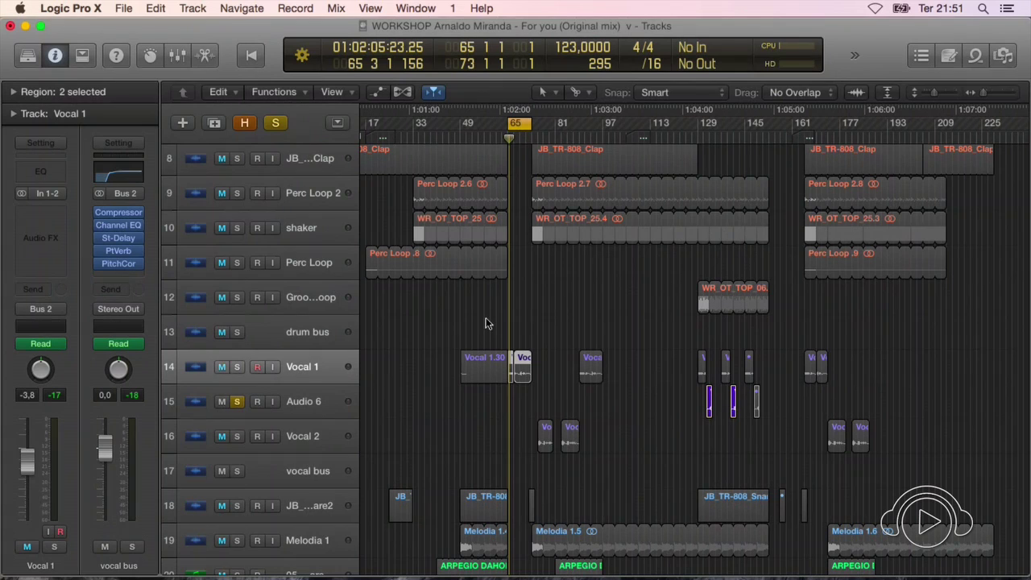
Select the Audio 6 track and audition its vocal region at bar 132, starting playback from just before it
{"action": "double_click", "coordinate": [702, 136]}
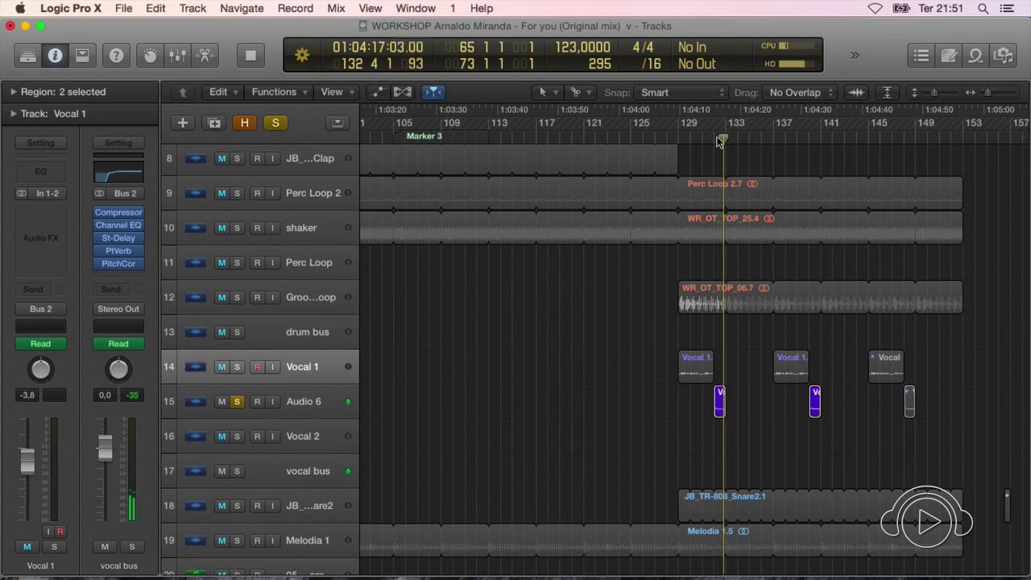
{"action": "key", "text": "super+Down"}
{"action": "key", "text": "super+Right"}
{"action": "key", "text": "super+Right"}
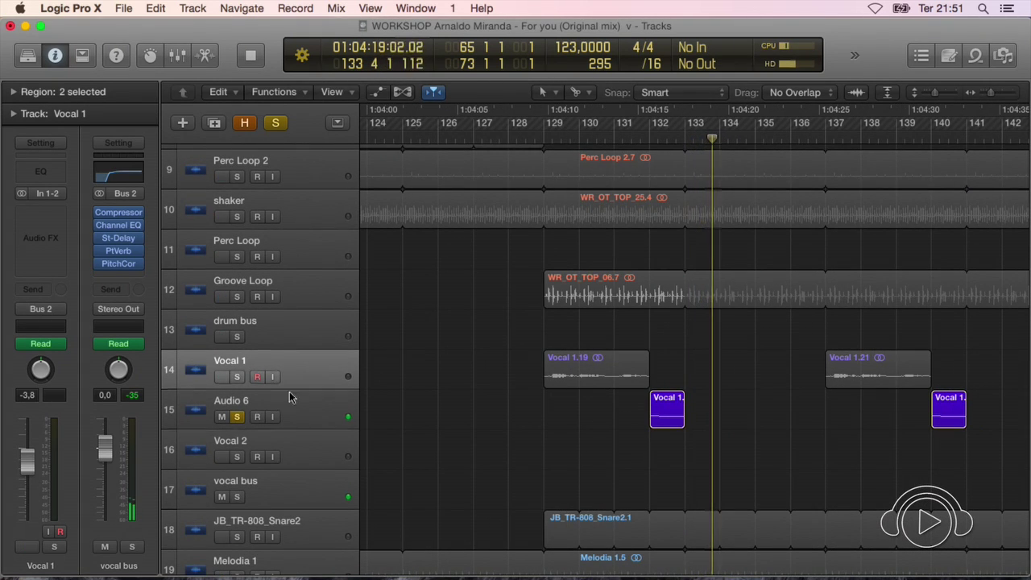
{"action": "left_click", "coordinate": [289, 395]}
{"action": "left_click", "coordinate": [647, 137]}
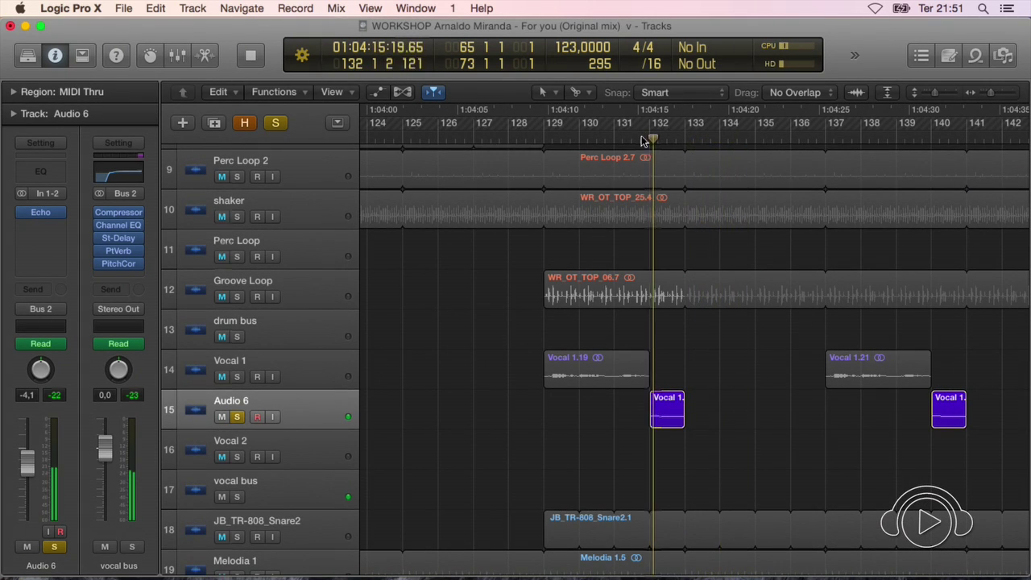
{"action": "left_click", "coordinate": [617, 138]}
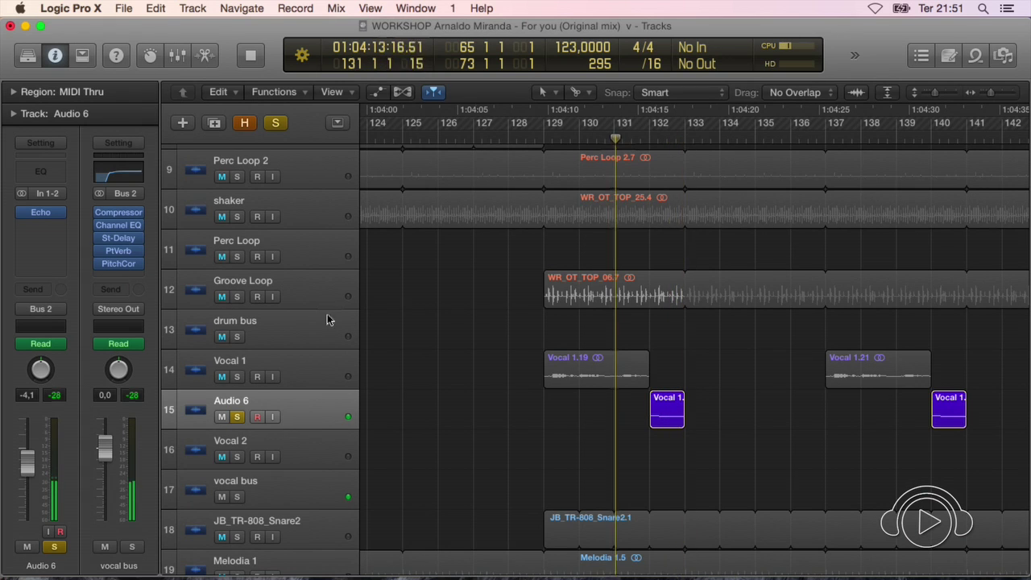
Solo Vocal 1 alongside Audio 6 and set the cycle range from bar 131 to 136 2 2
{"action": "left_click", "coordinate": [238, 377]}
{"action": "scroll", "coordinate": [405, 353], "scroll_direction": "up", "scroll_amount": 5}
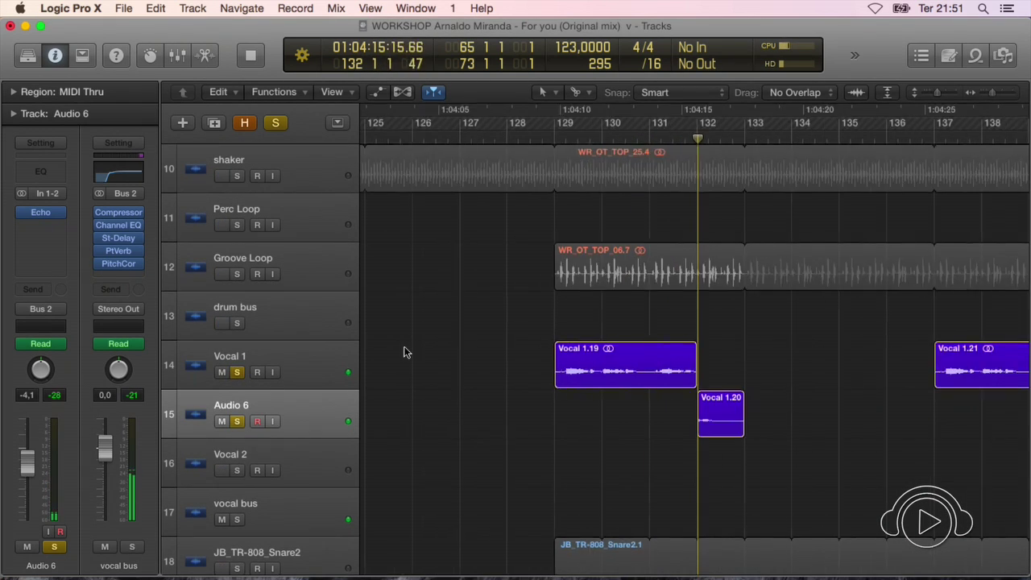
{"action": "scroll", "coordinate": [406, 352], "scroll_direction": "up", "scroll_amount": 5}
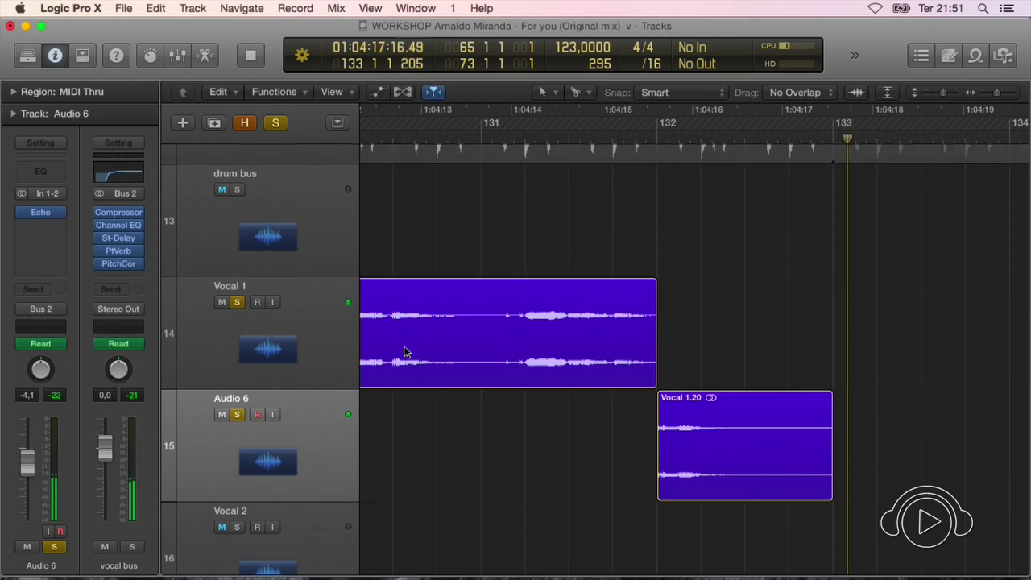
{"action": "scroll", "coordinate": [405, 353], "scroll_direction": "up", "scroll_amount": 2}
{"action": "left_click_drag", "start_coordinate": [502, 123], "coordinate": [971, 125]}
{"action": "key", "text": "space"}
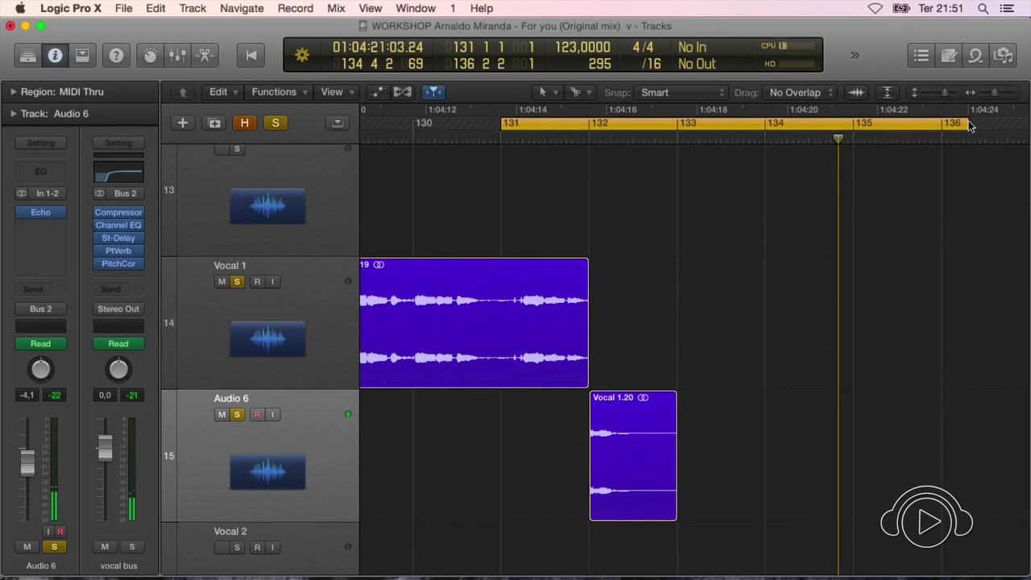
Audition the cycle range from bar 131 with Vocal 1 and Audio 6 both soloed
{"action": "key", "text": "super+Left"}
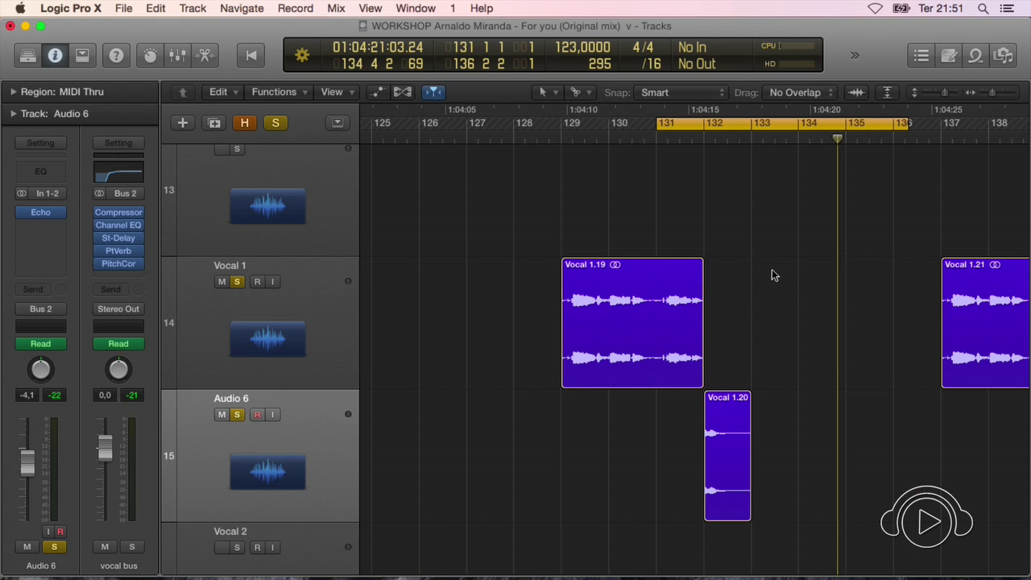
{"action": "key", "text": "space"}
{"action": "key", "text": "super+Right"}
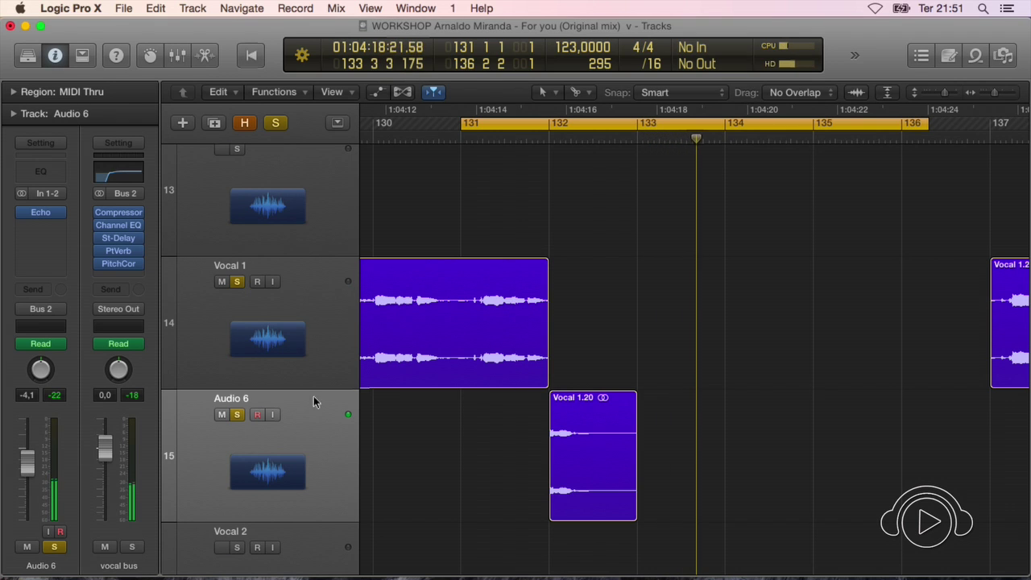
{"action": "key", "text": "space"}
Solo only the Audio 6 track and audition its Vocal 1.20 region within the cycle range
{"action": "left_click", "coordinate": [297, 446]}
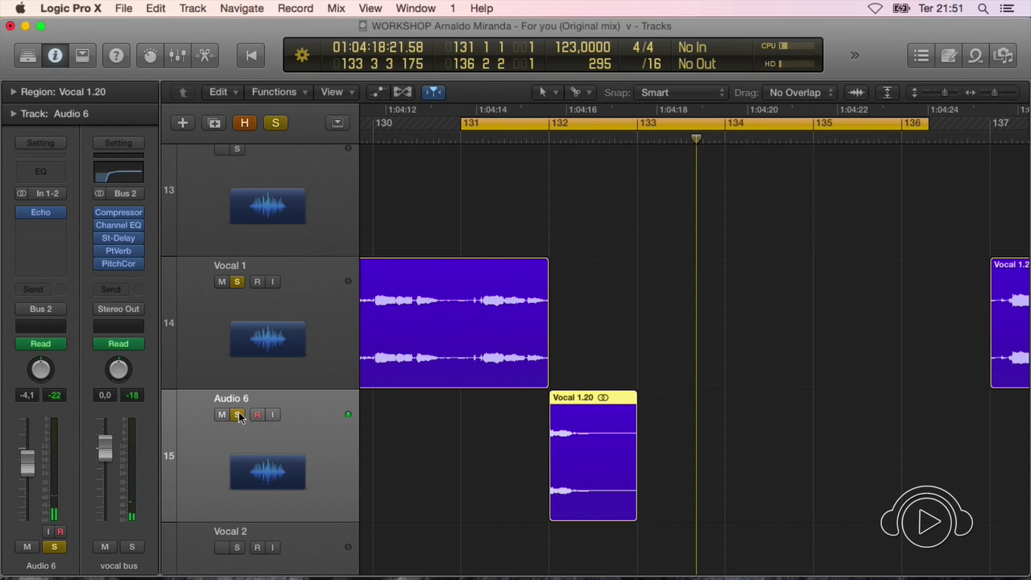
{"action": "left_click", "coordinate": [238, 415], "text": "alt"}
{"action": "key", "text": "space"}
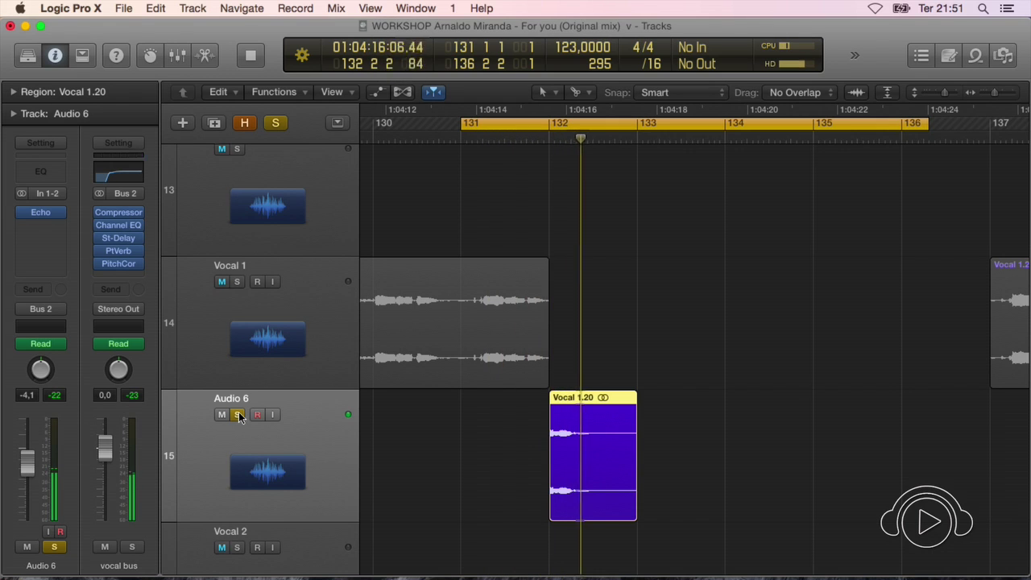
{"action": "key", "text": "space"}
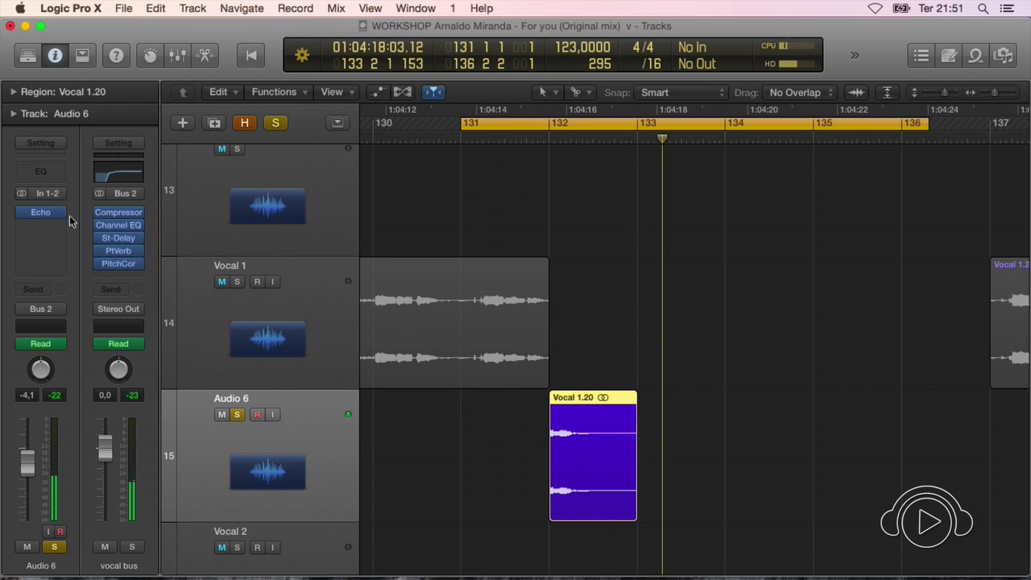
Locate Echo among the delay plug-ins for the Audio 6 channel and open the Echo settings
{"action": "left_click", "coordinate": [59, 216]}
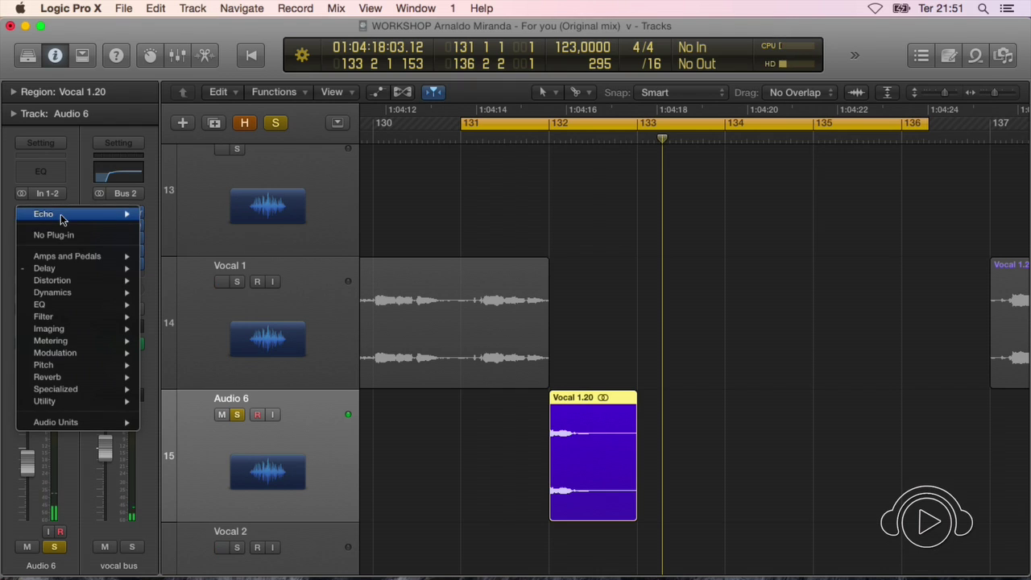
{"action": "mouse_move", "coordinate": [86, 274]}
{"action": "mouse_move", "coordinate": [193, 280]}
{"action": "left_click", "coordinate": [270, 281]}
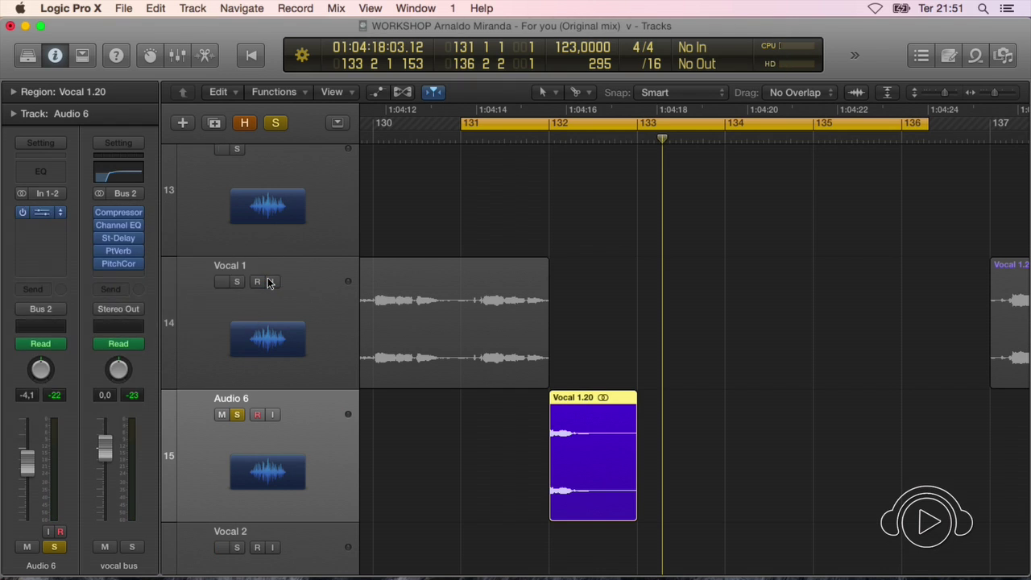
{"action": "left_click", "coordinate": [43, 214]}
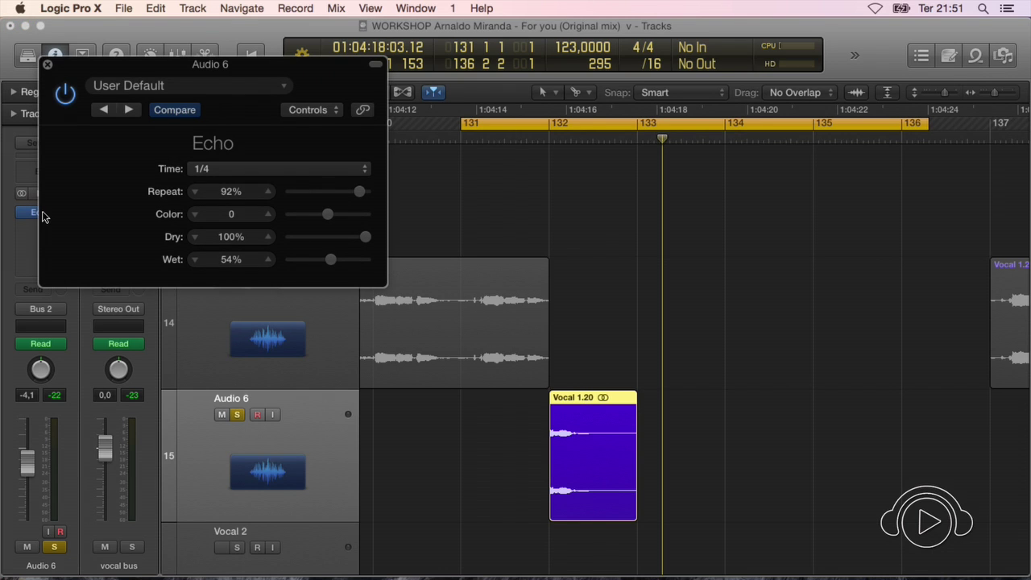
Compare the Vocal 1 channel's inserts with those of Audio 6 and reselect Audio 6
{"action": "left_click", "coordinate": [225, 351]}
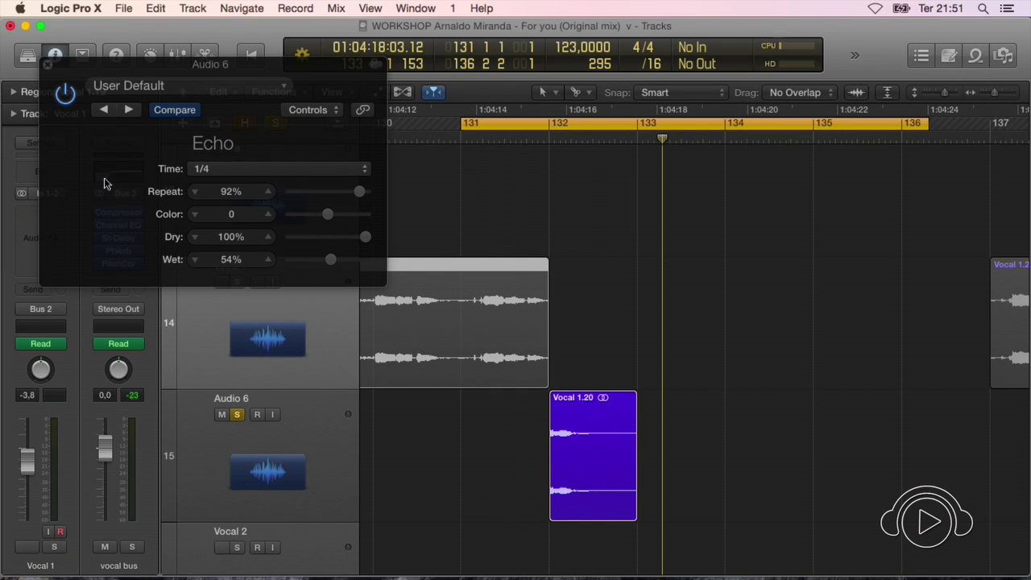
{"action": "left_click", "coordinate": [104, 184]}
{"action": "left_click", "coordinate": [282, 444]}
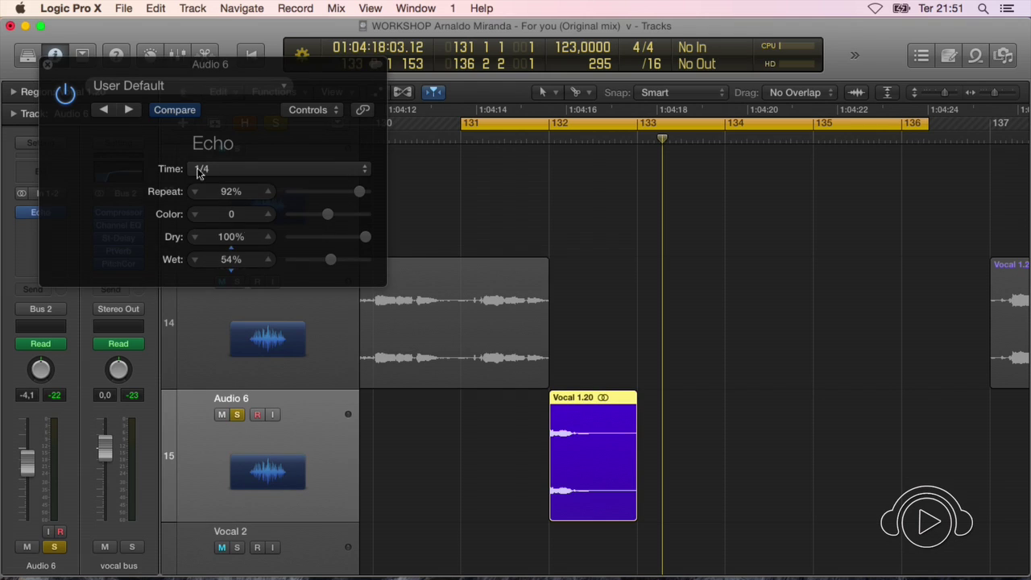
Play from bar 131 and shorten the cycle range to run from bar 132 to about 134 2 3
{"action": "left_click", "coordinate": [463, 142]}
{"action": "key", "text": "space"}
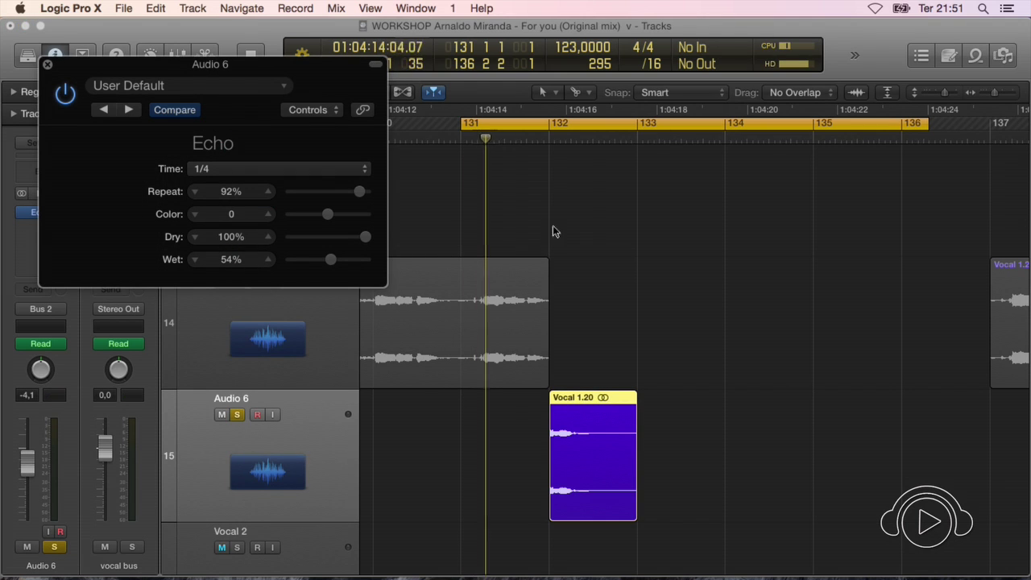
{"action": "left_click", "coordinate": [463, 127]}
{"action": "left_click", "coordinate": [559, 132]}
{"action": "left_click_drag", "start_coordinate": [559, 132], "coordinate": [757, 144]}
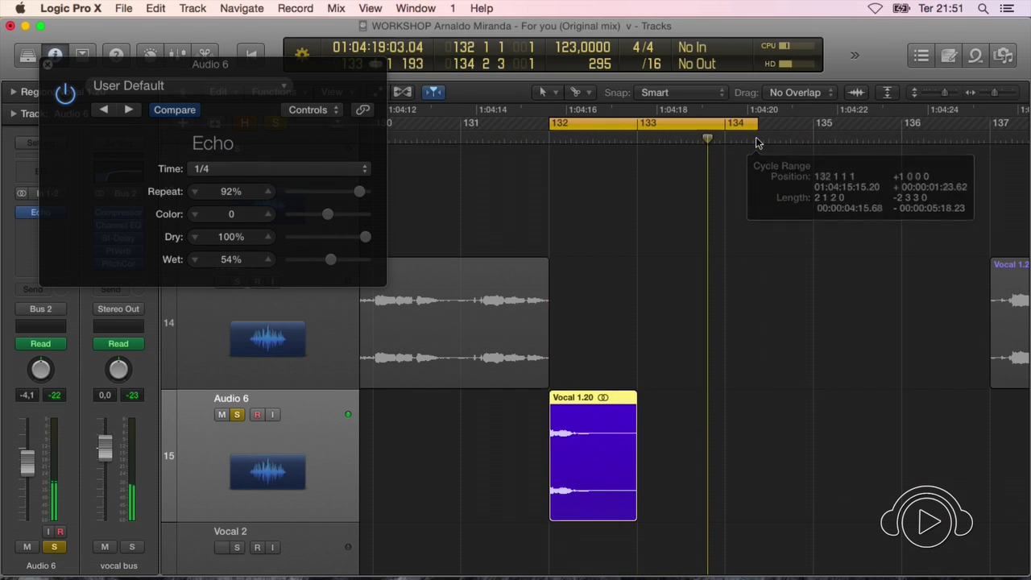
Audition the Echo Time at 1/8, 1/16, 1/2 T and 1/2, and return it to 1/4
{"action": "left_click", "coordinate": [274, 171]}
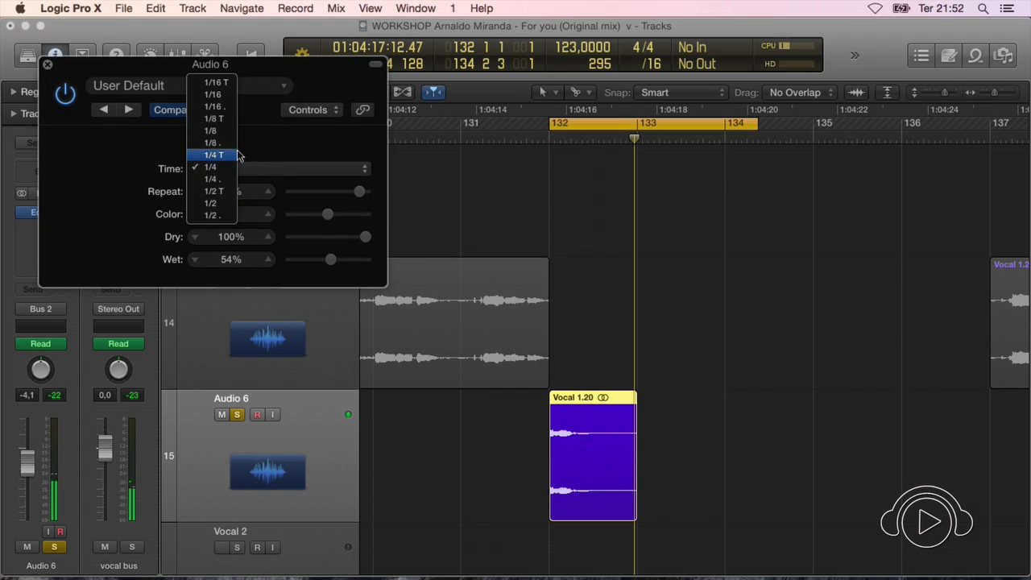
{"action": "left_click", "coordinate": [255, 135]}
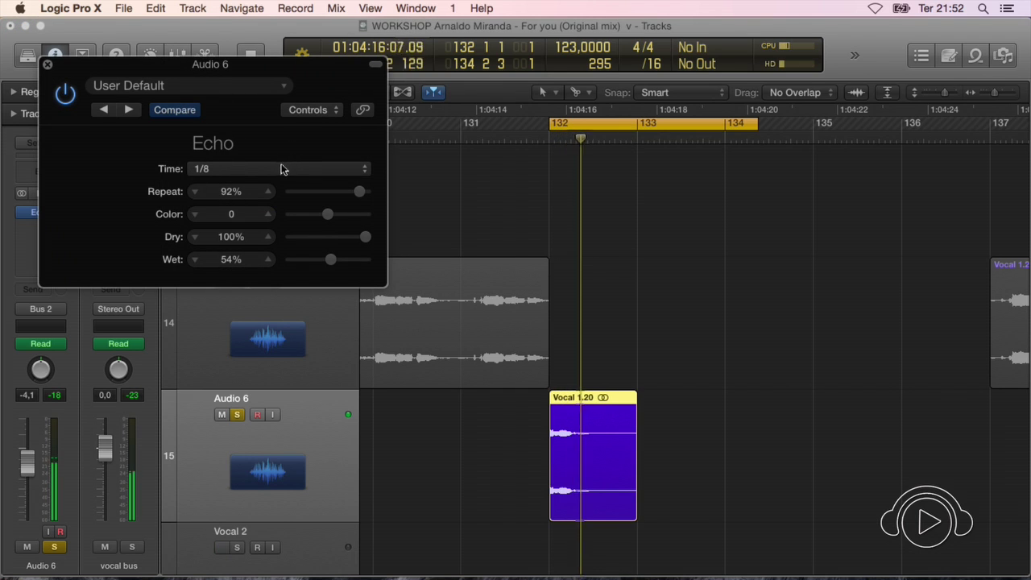
{"action": "left_click", "coordinate": [282, 168]}
{"action": "left_click", "coordinate": [217, 131]}
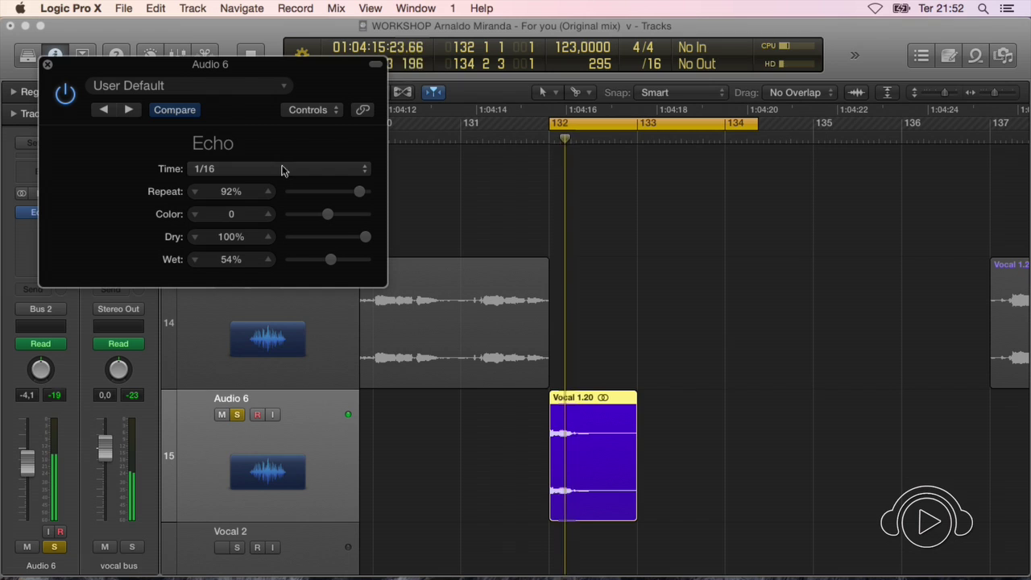
{"action": "left_click", "coordinate": [283, 170]}
{"action": "left_click", "coordinate": [230, 264]}
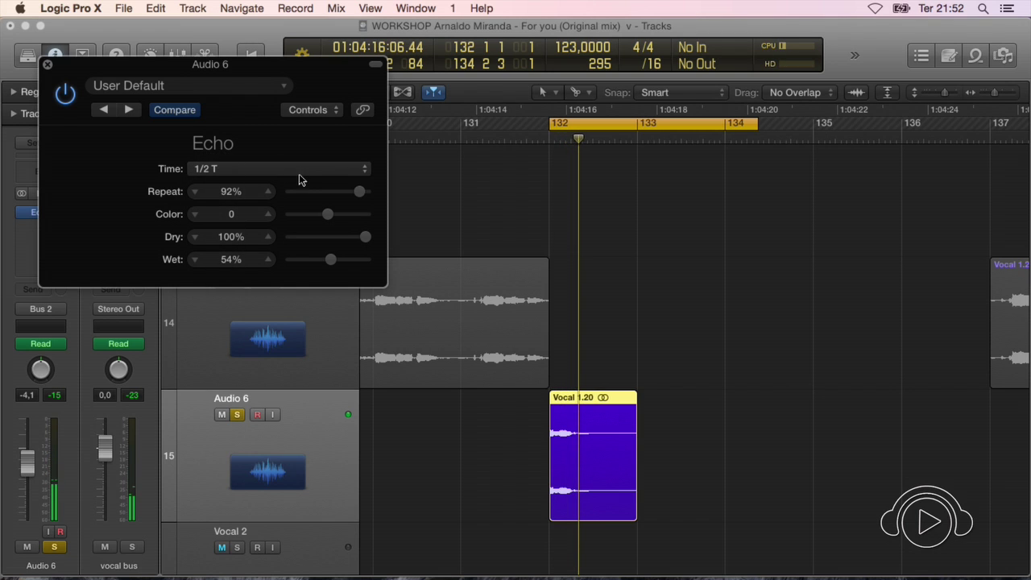
{"action": "left_click", "coordinate": [307, 168]}
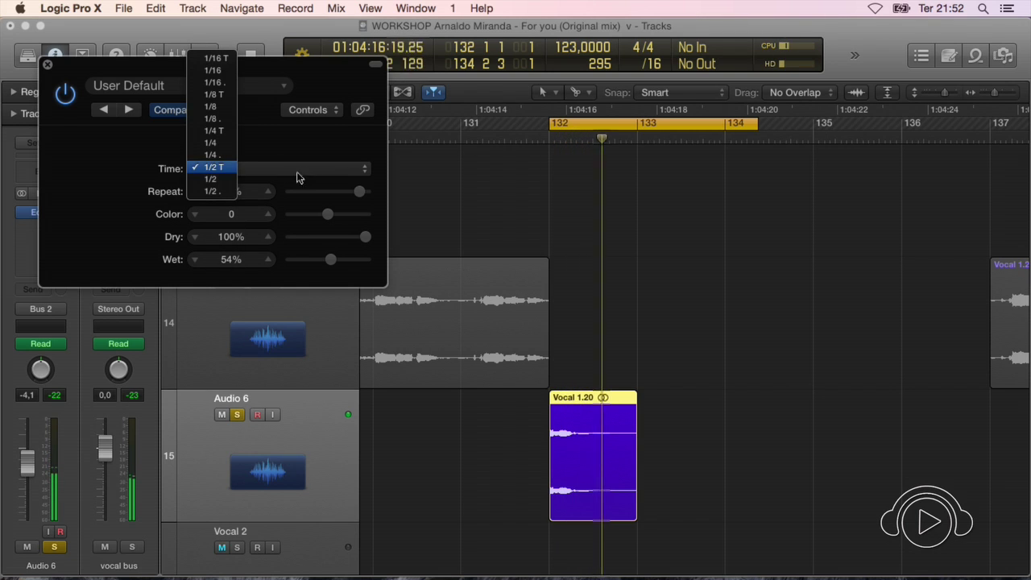
{"action": "left_click", "coordinate": [214, 179]}
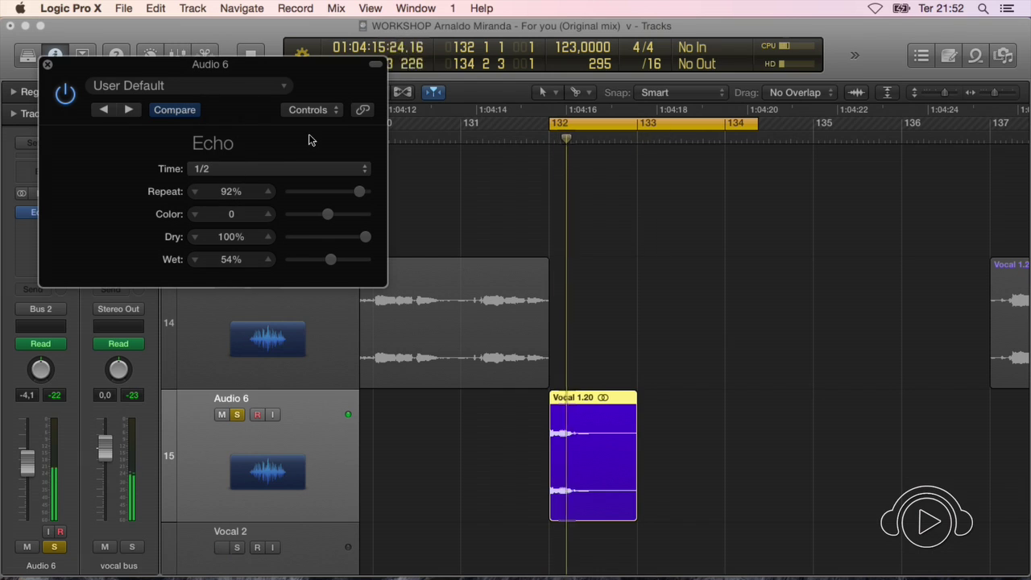
{"action": "left_click", "coordinate": [278, 167]}
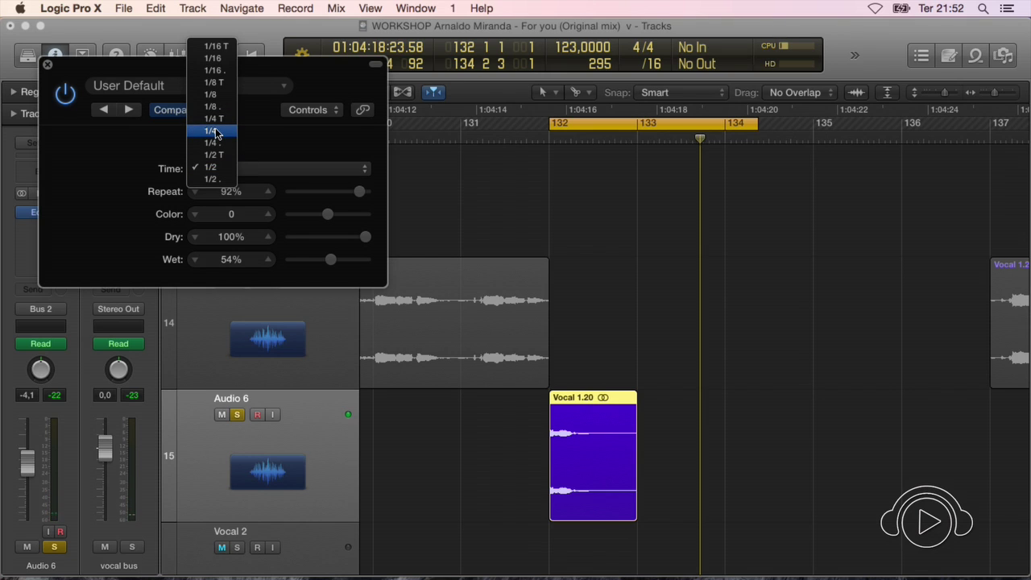
{"action": "left_click", "coordinate": [213, 131]}
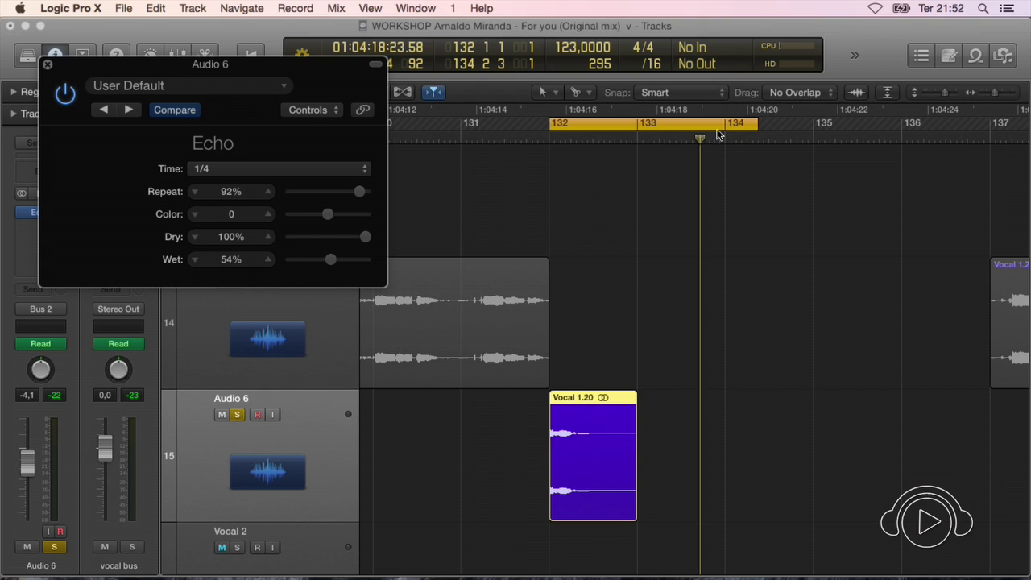
Extend the end of the cycle range to 137 3 1
{"action": "left_click_drag", "start_coordinate": [757, 128], "coordinate": [1029, 129]}
{"action": "key", "text": "super+Left"}
{"action": "key", "text": "super+Left"}
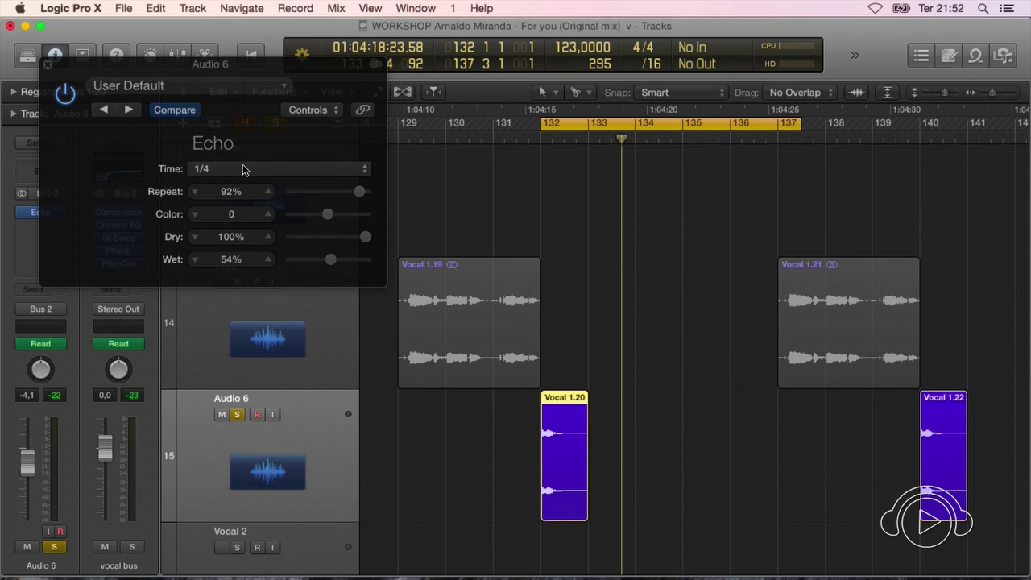
Show the track automation and try lowering Audio 6's Echo Repeat curve around bars 132 to 134, first to about 12%, then about 55%
{"action": "left_click", "coordinate": [359, 198]}
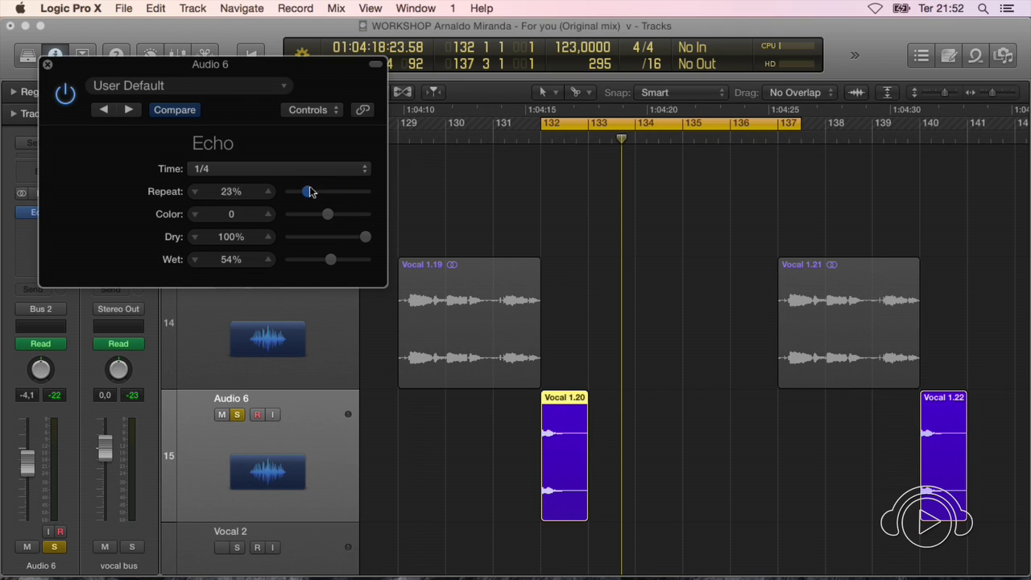
{"action": "key", "text": "a"}
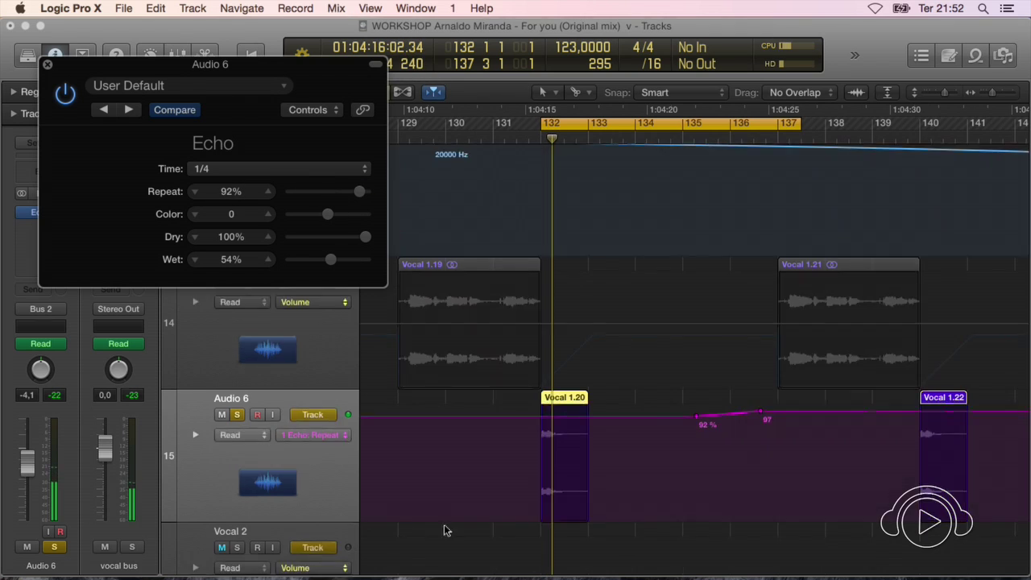
{"action": "left_click_drag", "start_coordinate": [541, 417], "coordinate": [519, 518]}
{"action": "left_click", "coordinate": [603, 470]}
{"action": "left_click_drag", "start_coordinate": [647, 447], "coordinate": [647, 510]}
{"action": "left_click", "coordinate": [604, 471]}
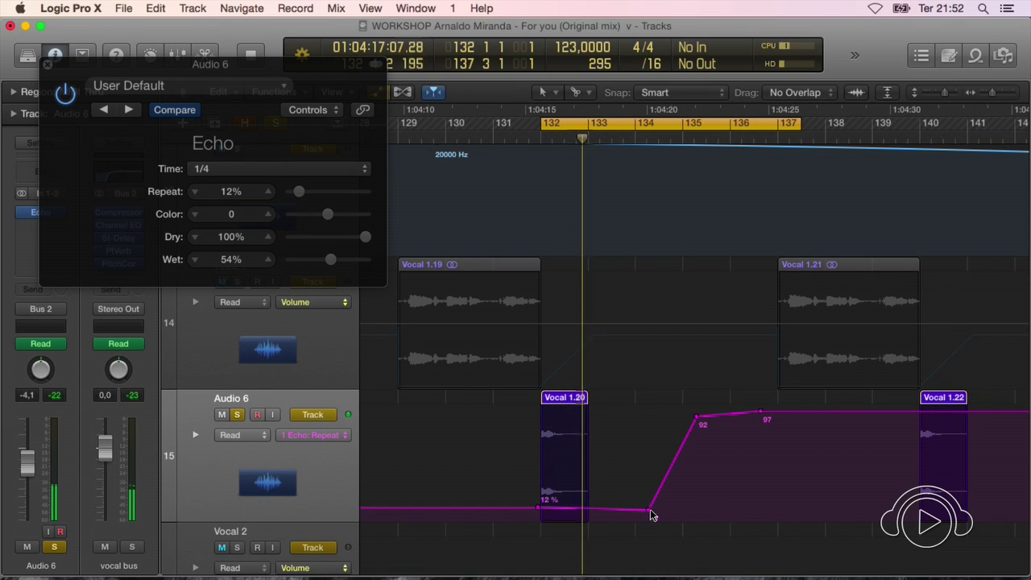
{"action": "left_click_drag", "start_coordinate": [647, 511], "coordinate": [632, 470]}
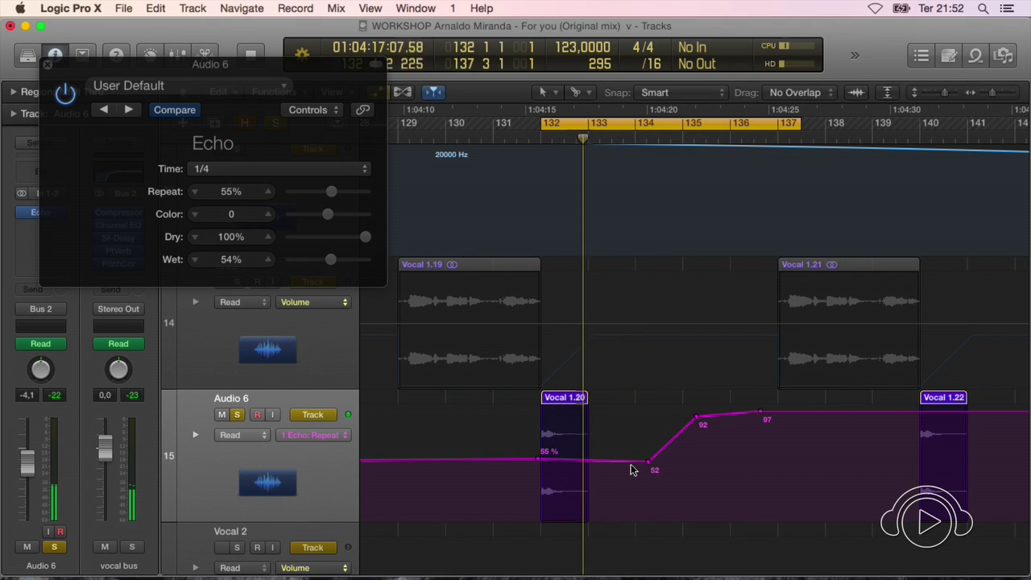
Remove the added Echo Repeat automation points at about bars 132 and 134 on Audio 6
{"action": "left_click_drag", "start_coordinate": [648, 461], "coordinate": [544, 461]}
{"action": "left_click", "coordinate": [535, 460]}
{"action": "left_click", "coordinate": [539, 461]}
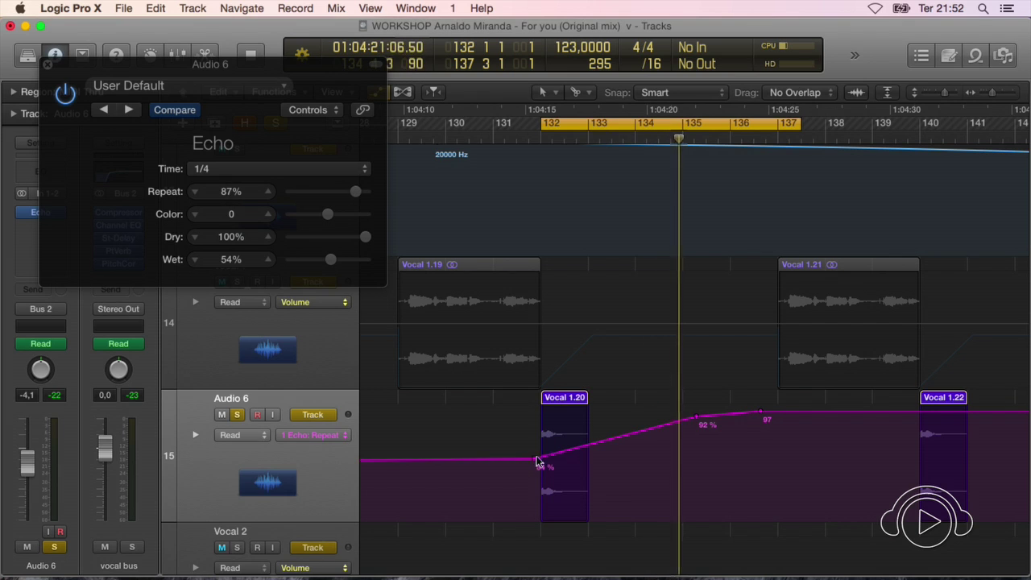
{"action": "left_click", "coordinate": [539, 461]}
{"action": "left_click", "coordinate": [539, 460]}
{"action": "left_click", "coordinate": [538, 461]}
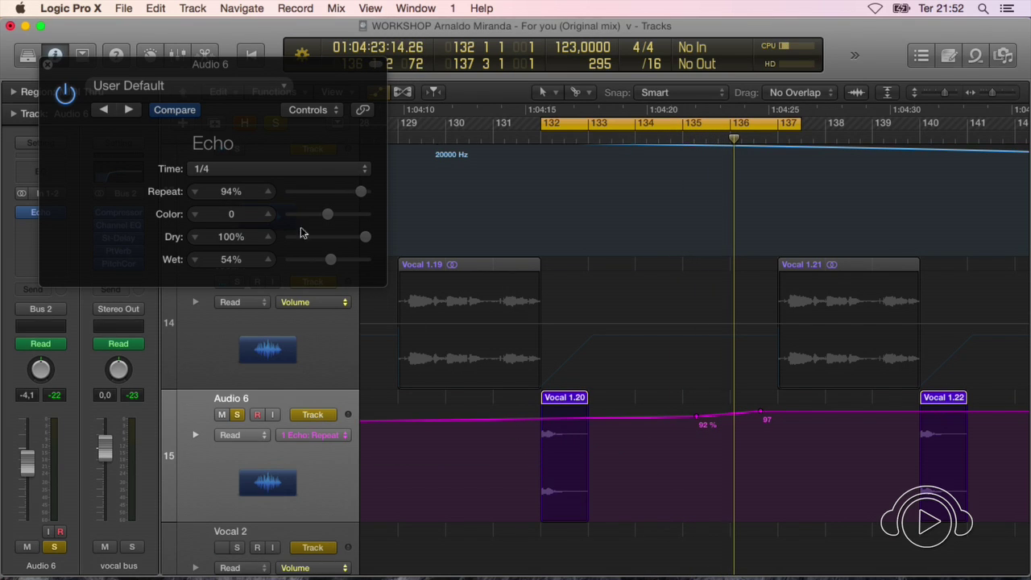
Audition the Echo with Color at 49 and at -64, and reset Color to 0
{"action": "key", "text": "super+Left"}
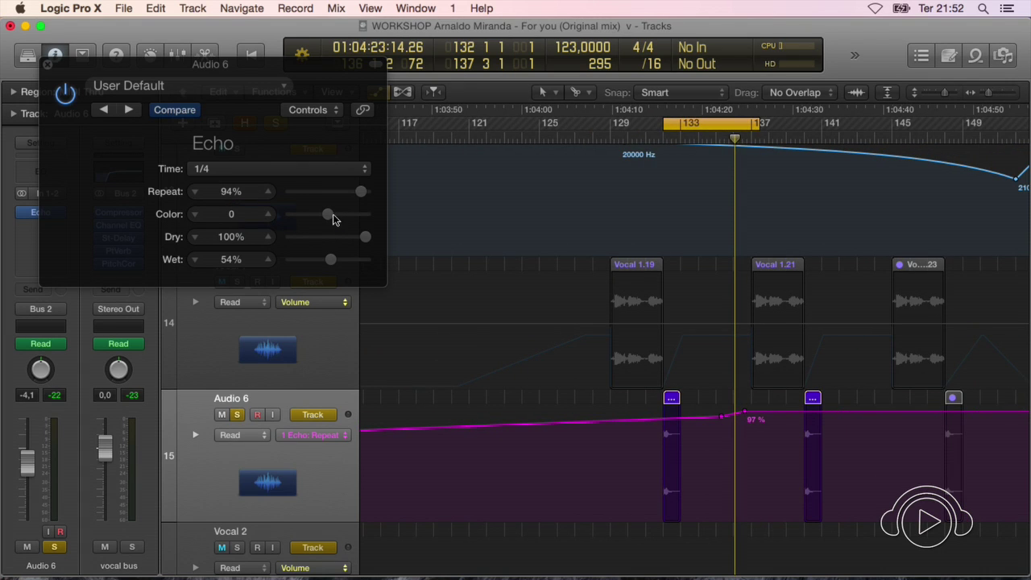
{"action": "left_click", "coordinate": [331, 215]}
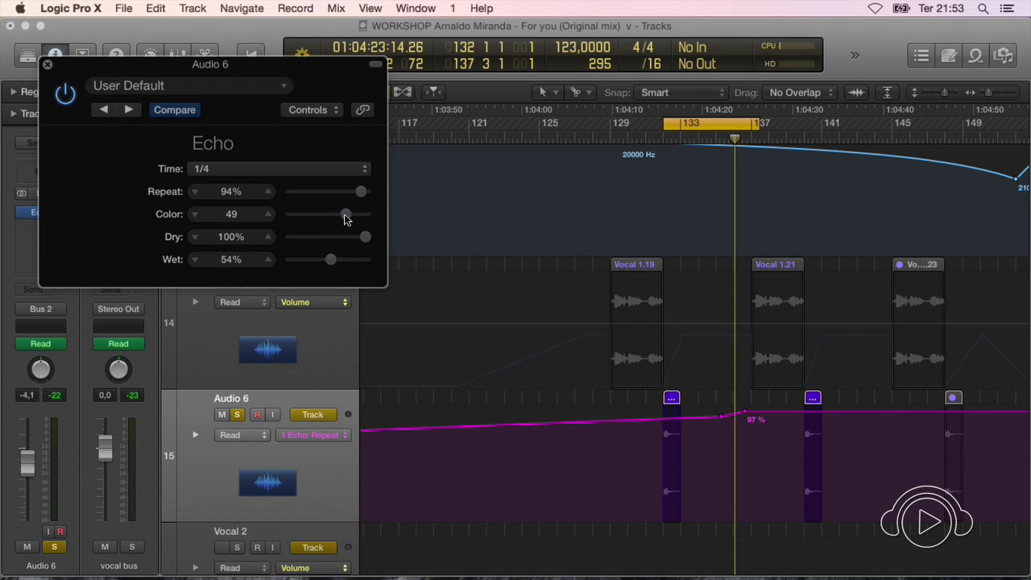
{"action": "key", "text": "space"}
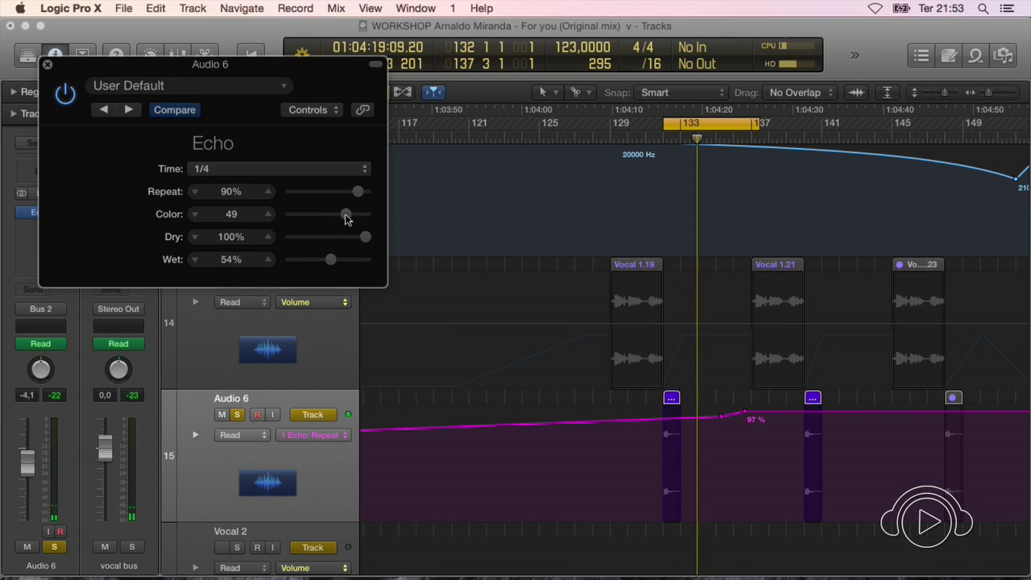
{"action": "left_click_drag", "start_coordinate": [346, 216], "coordinate": [307, 218]}
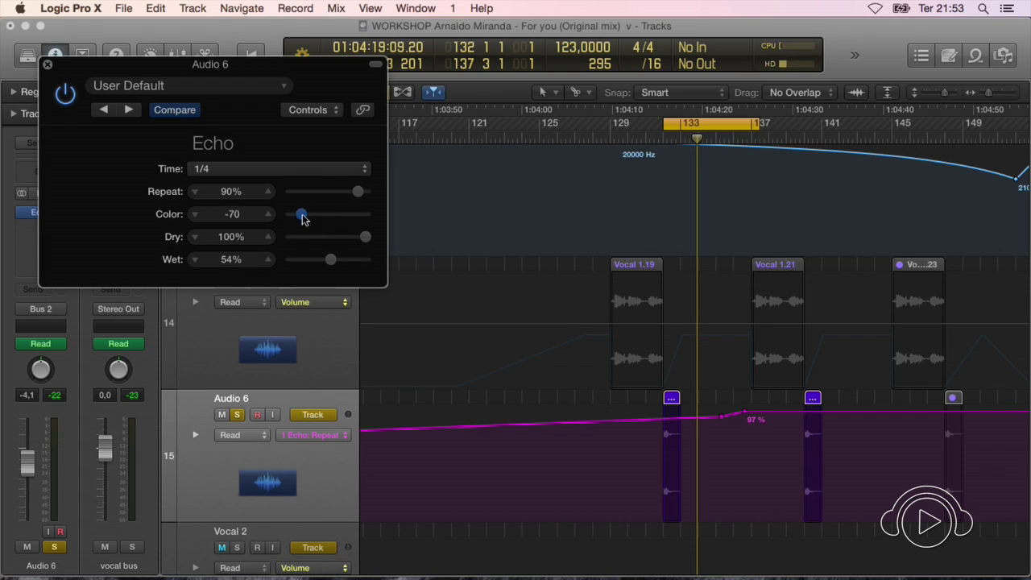
{"action": "key", "text": "space"}
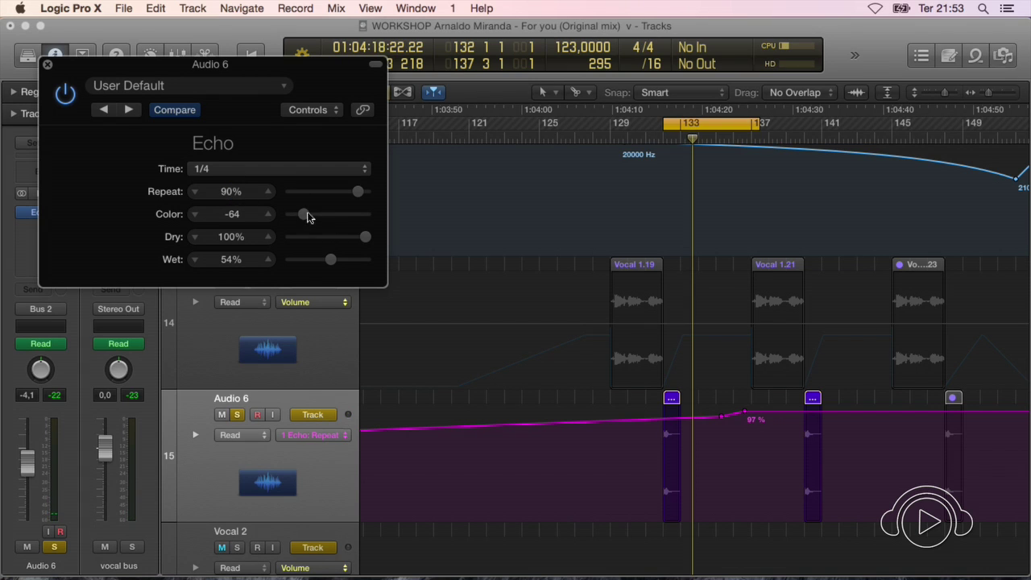
{"action": "key", "text": "space"}
{"action": "key", "text": "space"}
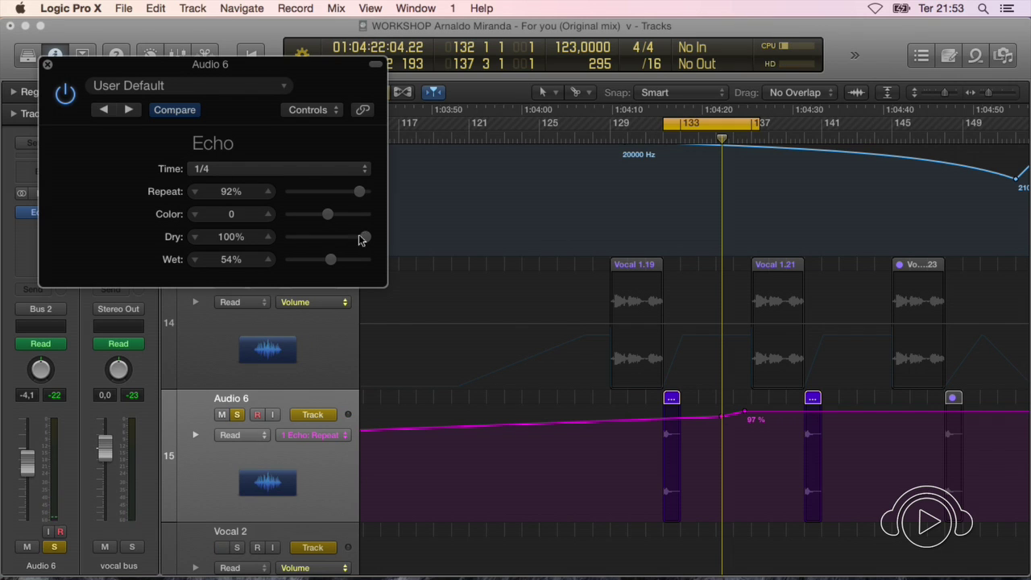
Try a lower Echo Dry level, restore Dry to 100%, and set Wet to 49%
{"action": "left_click_drag", "start_coordinate": [300, 242], "coordinate": [416, 243]}
{"action": "key", "text": "space"}
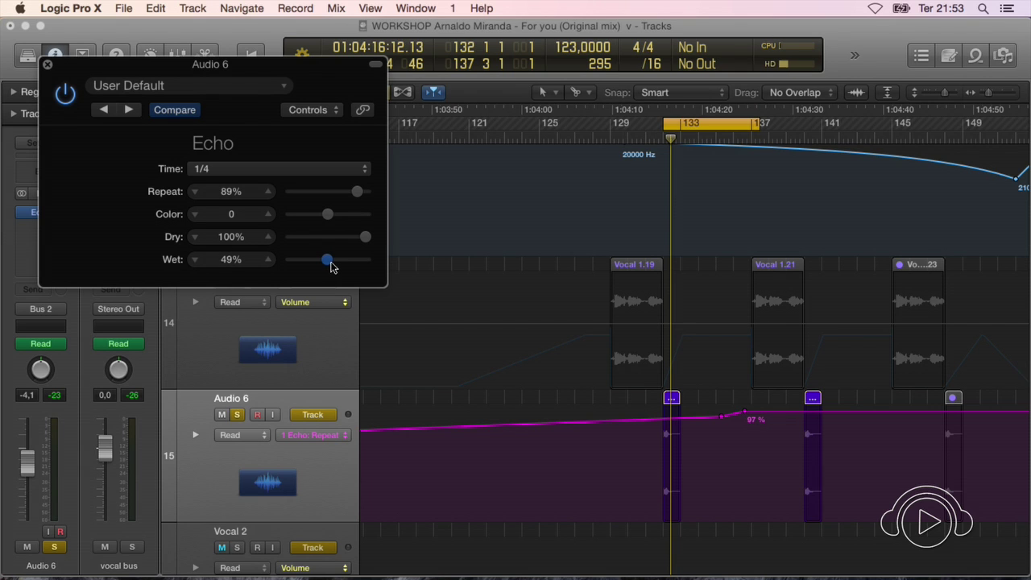
{"action": "left_click_drag", "start_coordinate": [329, 267], "coordinate": [374, 271]}
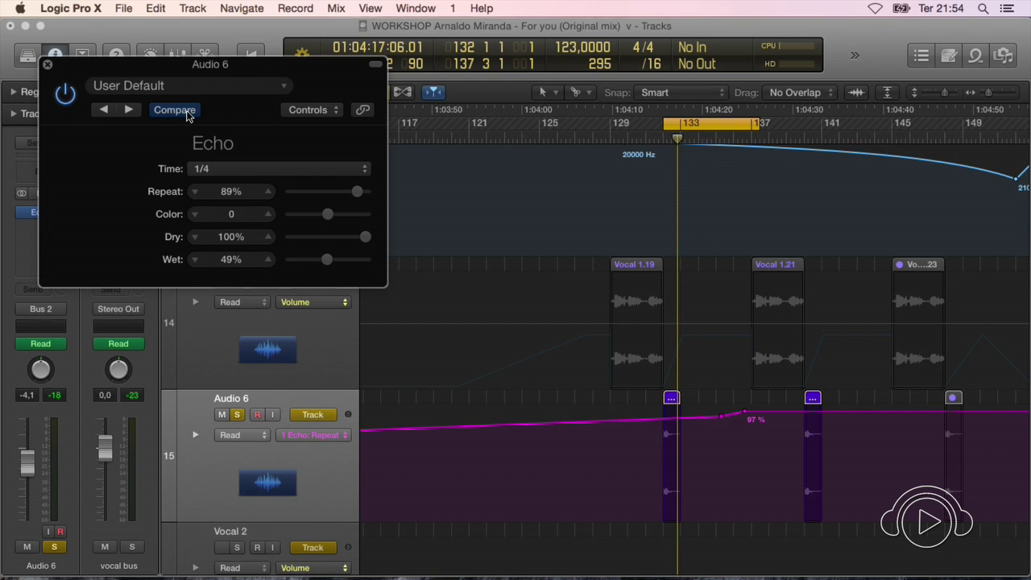
Close the Echo settings and leave the track automation hidden
{"action": "key", "text": "a"}
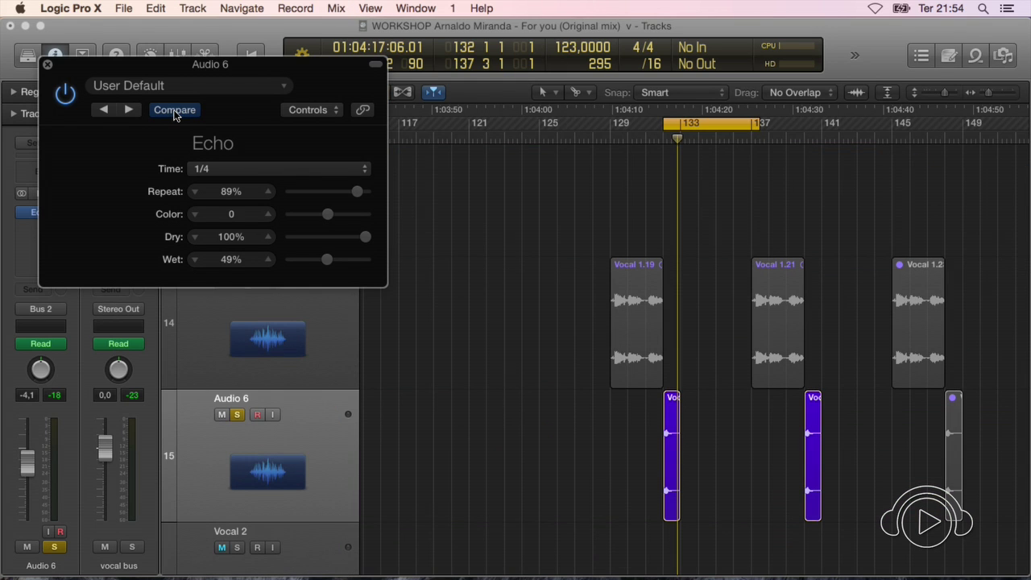
{"action": "left_click", "coordinate": [49, 66]}
{"action": "key", "text": "super+Left"}
{"action": "key", "text": "a"}
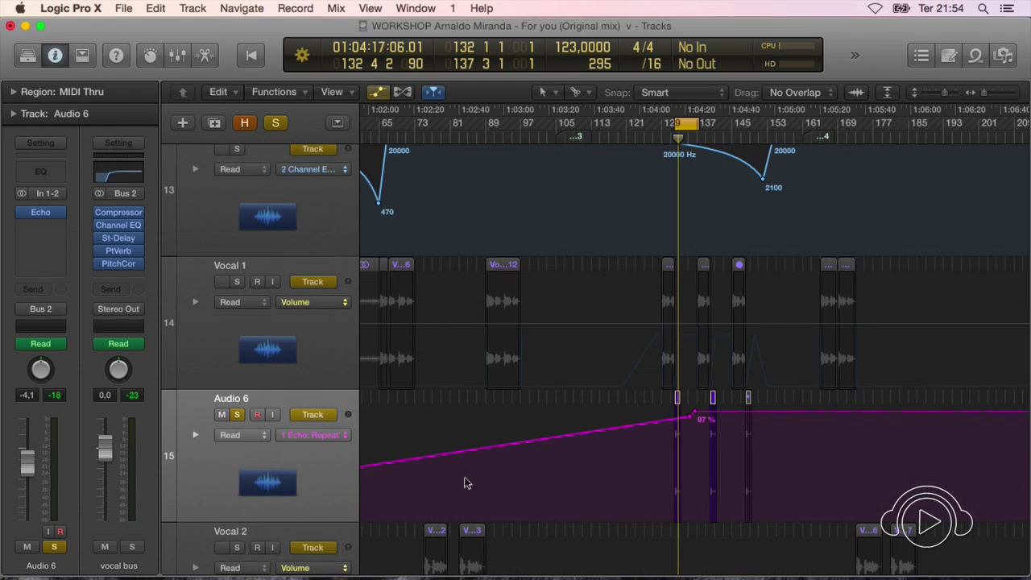
{"action": "scroll", "coordinate": [464, 483], "scroll_direction": "left", "scroll_amount": 5}
{"action": "key", "text": "a"}
{"action": "key", "text": "super+Up"}
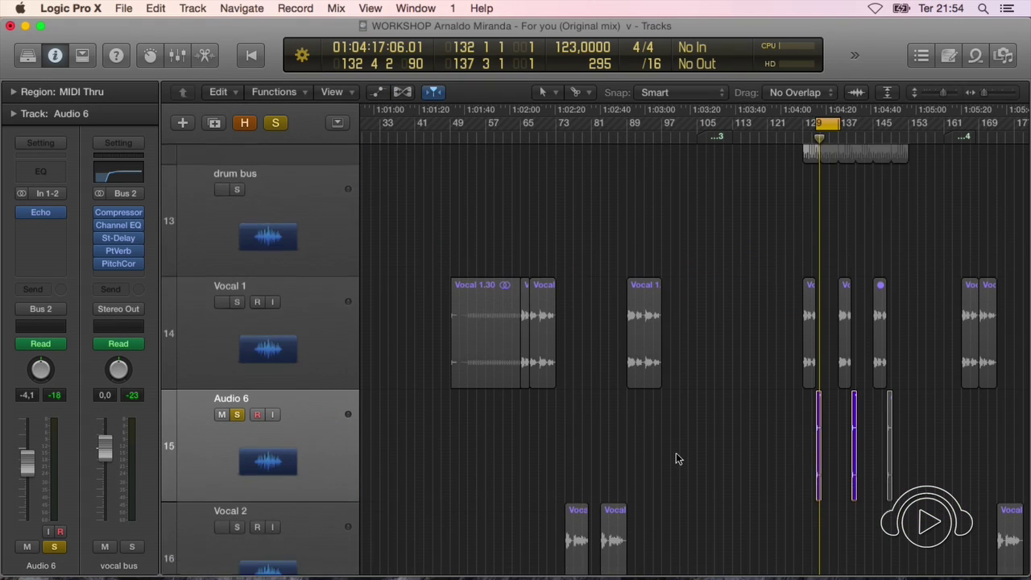
Solo Vocal 2 instead of Audio 6, audition it from about bar 75, and select the Vocal 2 track
{"action": "left_click", "coordinate": [236, 428]}
{"action": "left_click", "coordinate": [237, 487]}
{"action": "left_click", "coordinate": [565, 139]}
{"action": "key", "text": "space"}
{"action": "left_click", "coordinate": [299, 489]}
{"action": "key", "text": "Up"}
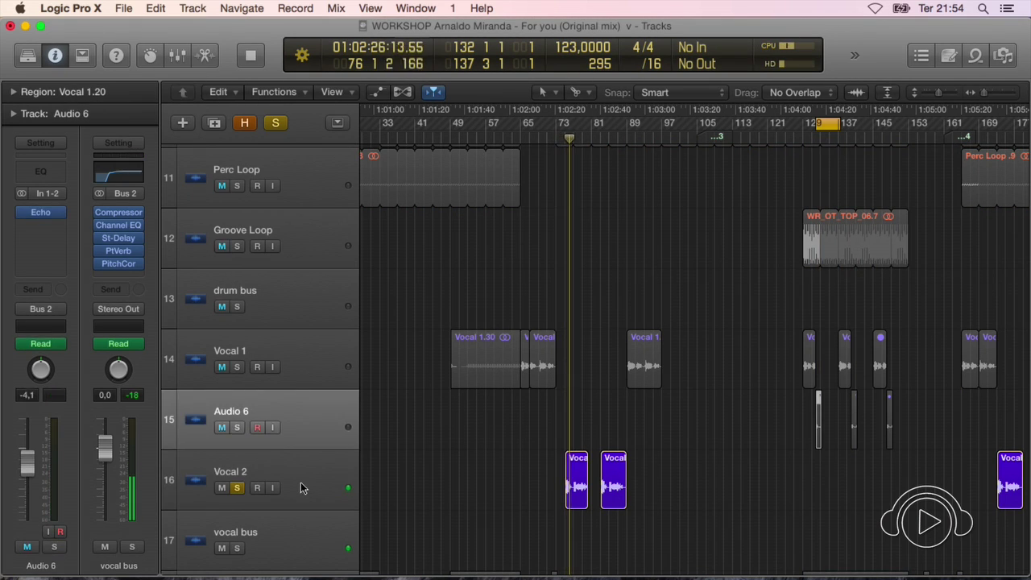
{"action": "left_click", "coordinate": [283, 482]}
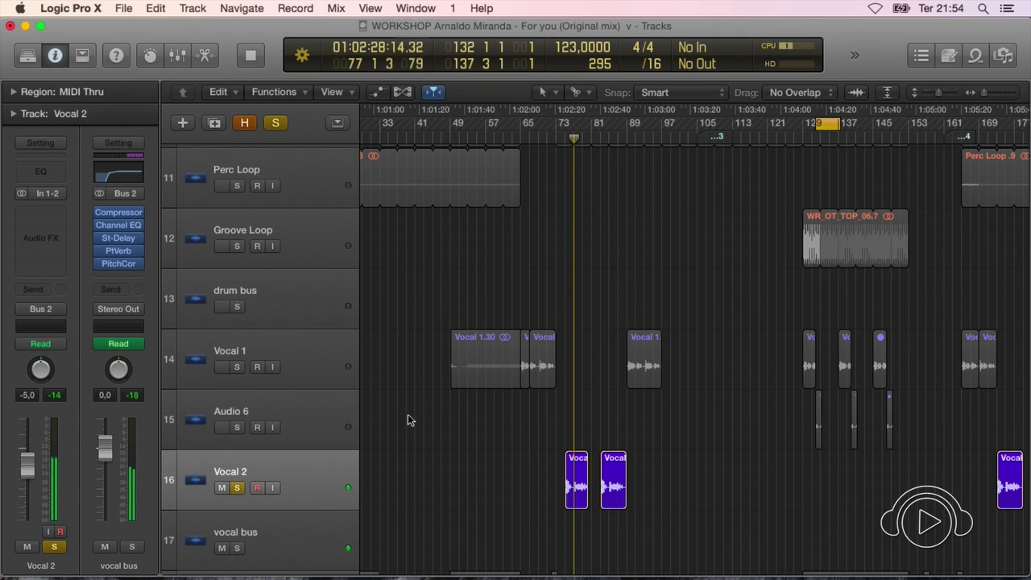
Stop playback and examine how the Vocal 1, Audio 6 and Vocal 2 regions are placed across the arrangement
{"action": "key", "text": "super+Right"}
{"action": "key", "text": "super+Right"}
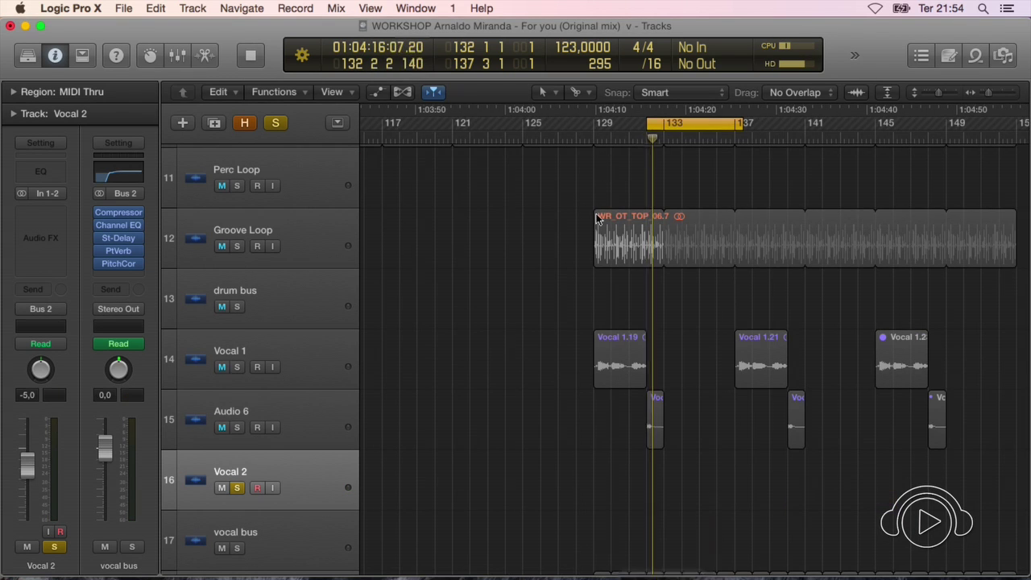
{"action": "scroll", "coordinate": [594, 218], "scroll_direction": "left", "scroll_amount": 3}
{"action": "key", "text": "super+Left"}
{"action": "key", "text": "super+Left"}
{"action": "key", "text": "super+Up"}
{"action": "key", "text": "super+Up"}
{"action": "key", "text": "super+Up"}
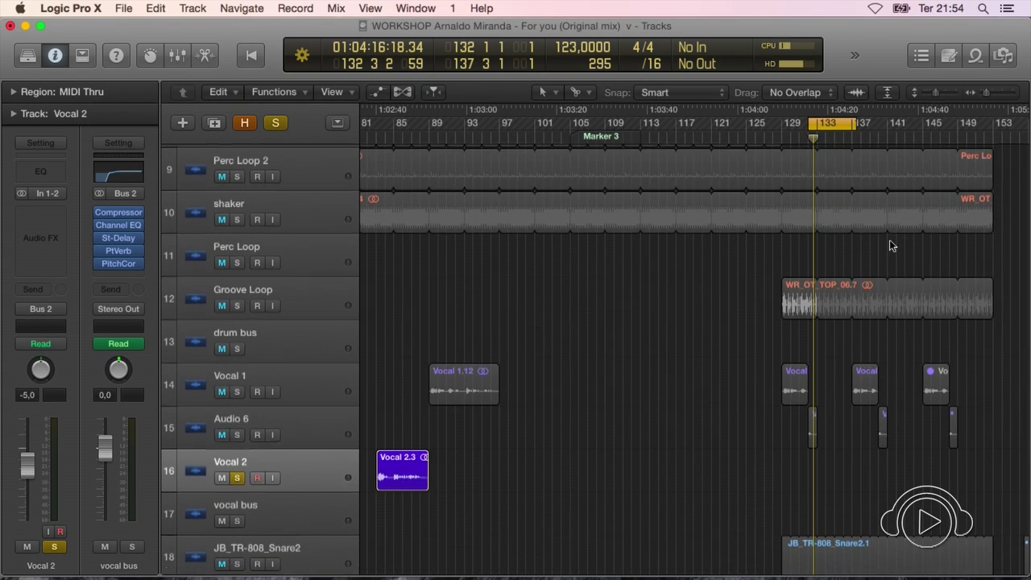
{"action": "scroll", "coordinate": [1013, 291], "scroll_direction": "down", "scroll_amount": 5}
{"action": "scroll", "coordinate": [682, 234], "scroll_direction": "left", "scroll_amount": 10}
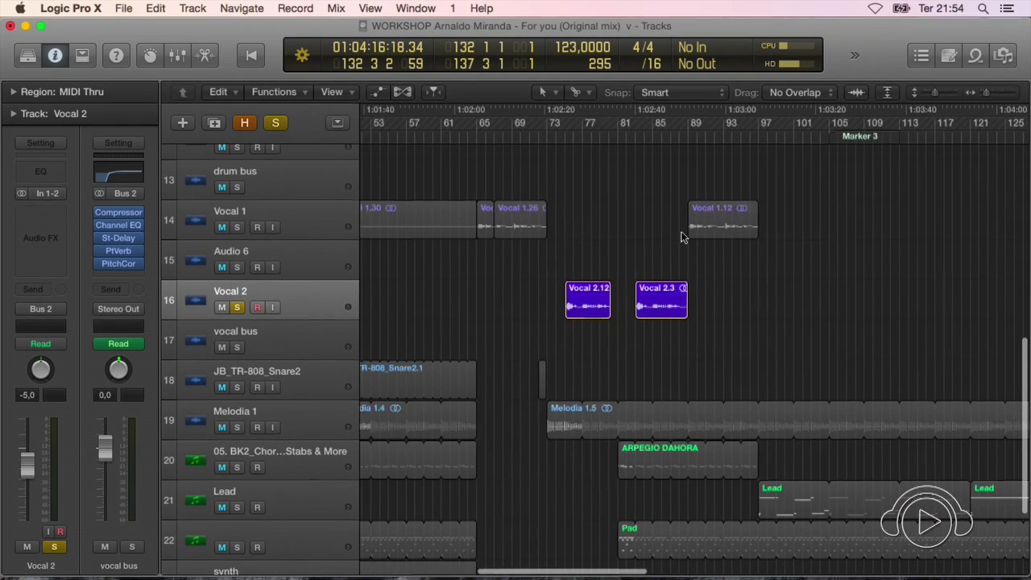
{"action": "scroll", "coordinate": [681, 234], "scroll_direction": "up", "scroll_amount": 1}
{"action": "key", "text": "super+Right"}
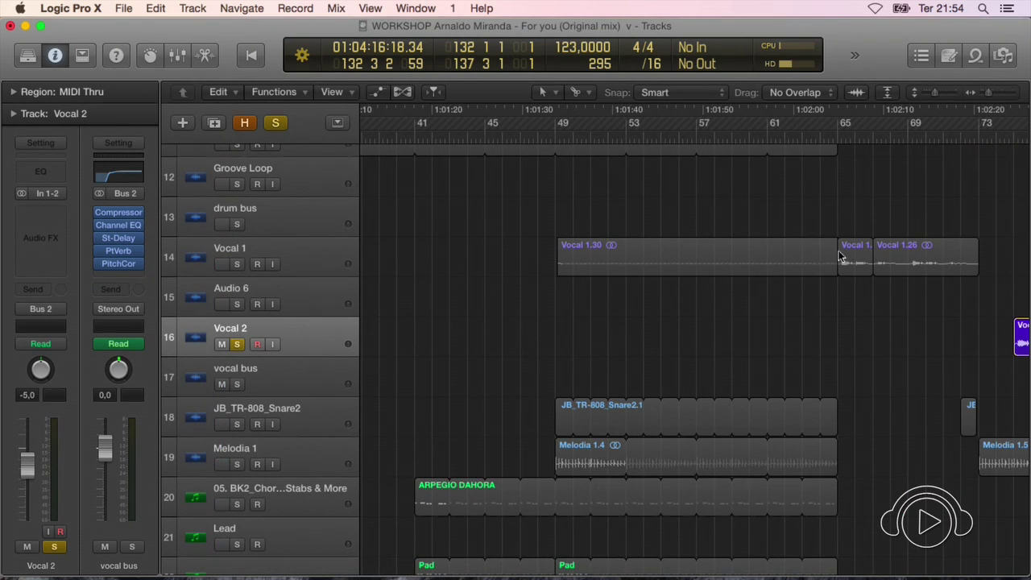
{"action": "scroll", "coordinate": [838, 256], "scroll_direction": "right", "scroll_amount": 8}
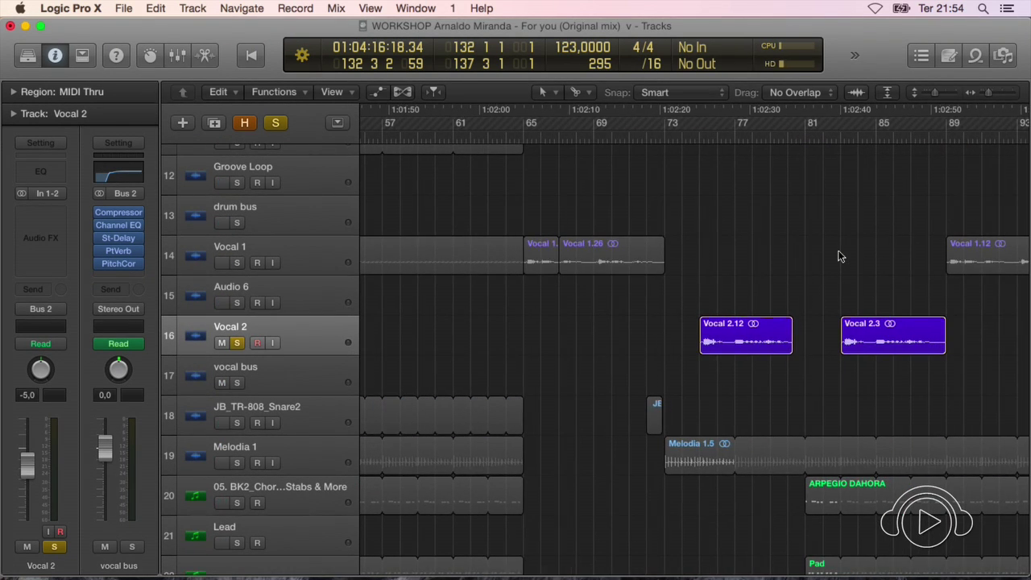
Turn off the solo on Vocal 2 and bring the full arrangement into view
{"action": "key", "text": "super+Left"}
{"action": "key", "text": "super+Up"}
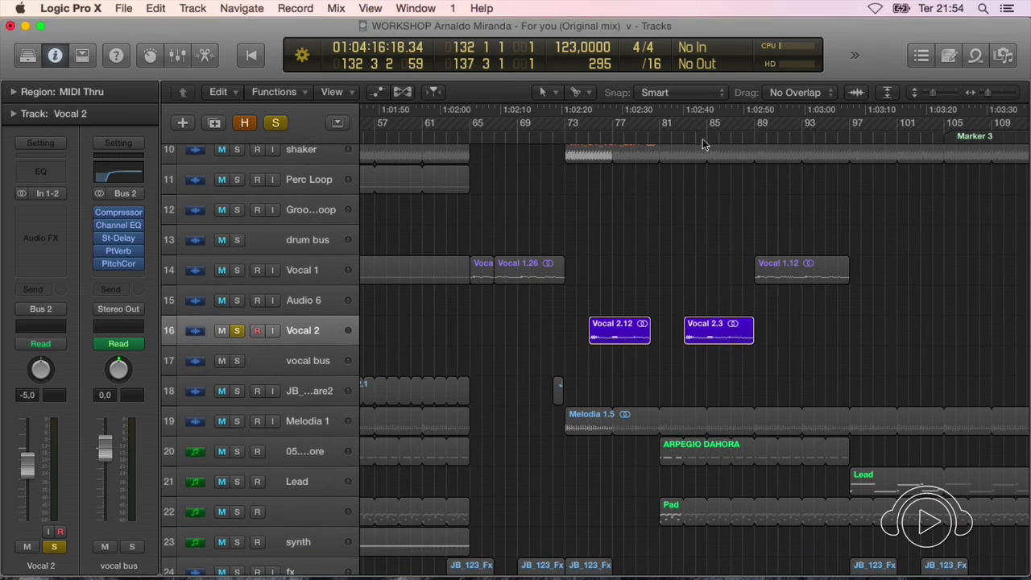
{"action": "left_click", "coordinate": [237, 331]}
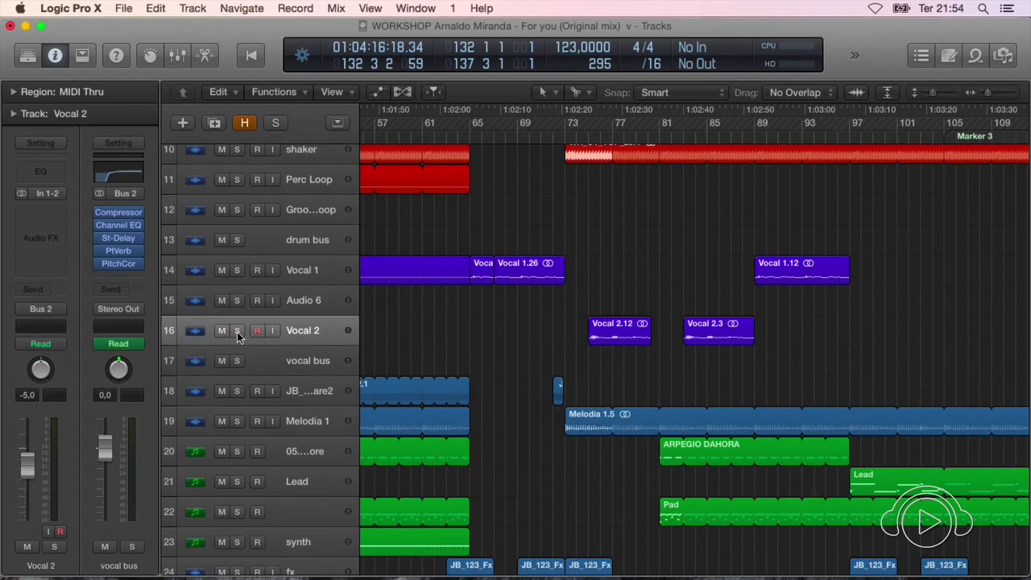
{"action": "key", "text": "super+Left"}
{"action": "key", "text": "super+Up"}
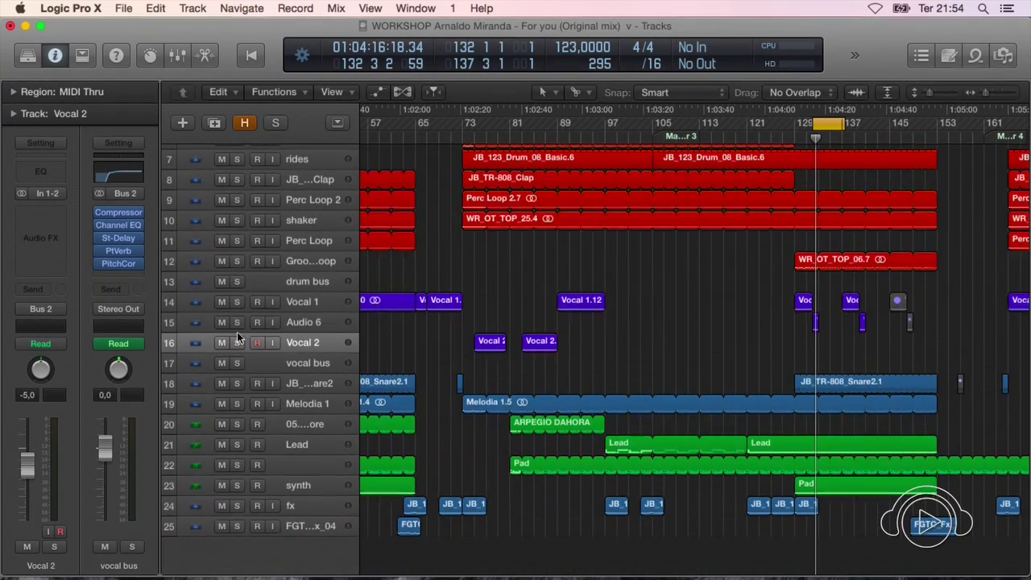
{"action": "key", "text": "super+Left"}
{"action": "key", "text": "super+Up"}
{"action": "key", "text": "super+Left"}
{"action": "scroll", "coordinate": [510, 387], "scroll_direction": "up", "scroll_amount": 1}
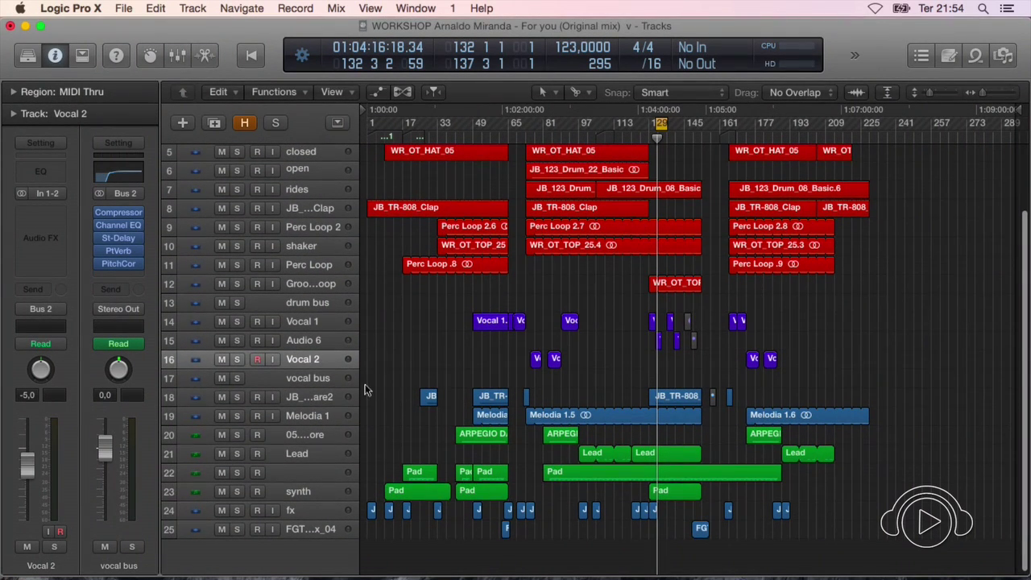
Select and solo the JB_TR-808_Snare2 track, then audition it from about bar 60 and stop playback
{"action": "left_click", "coordinate": [328, 378]}
{"action": "left_click", "coordinate": [303, 395]}
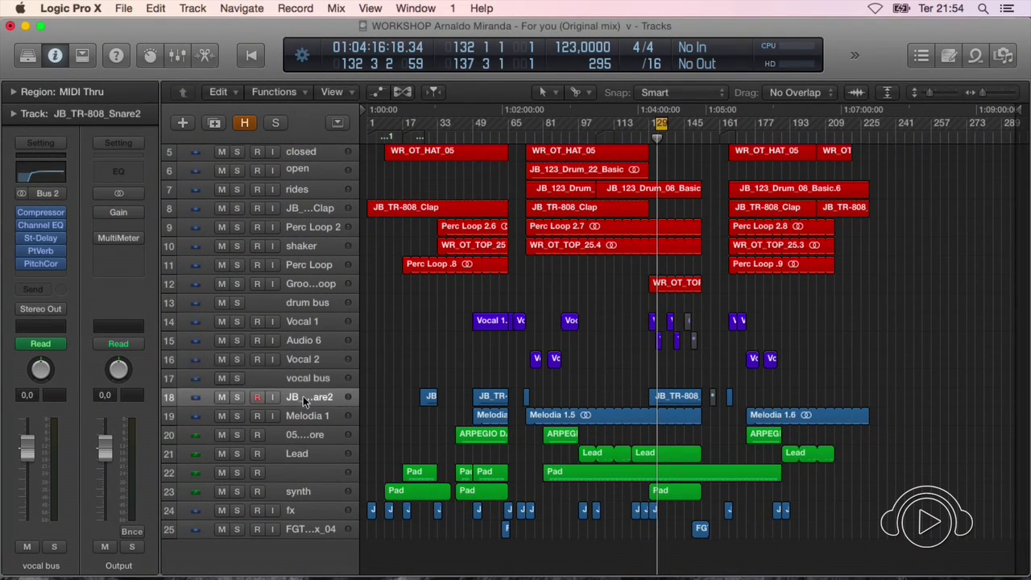
{"action": "key", "text": "super+Down"}
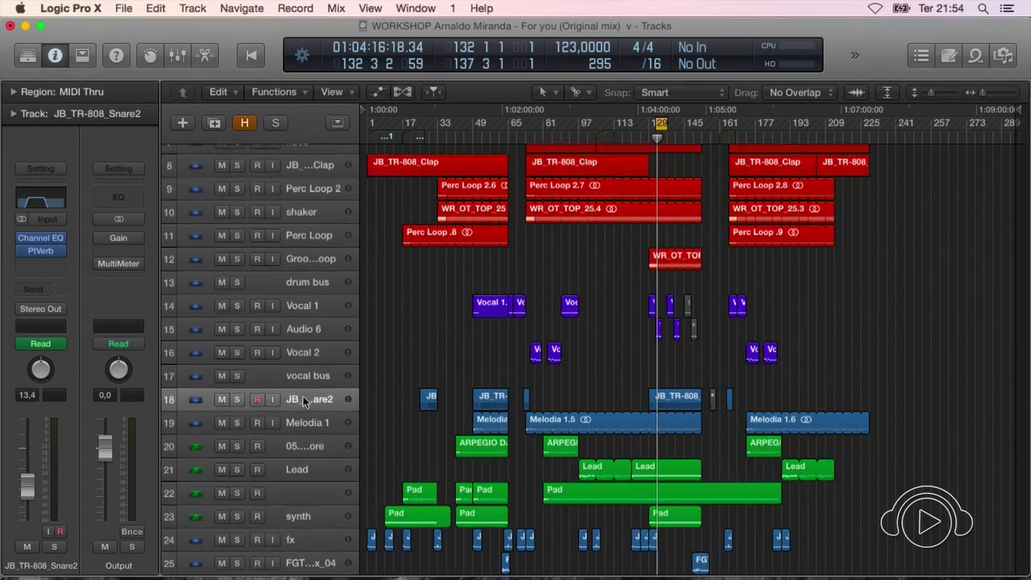
{"action": "key", "text": "super+Right"}
{"action": "key", "text": "super+Right"}
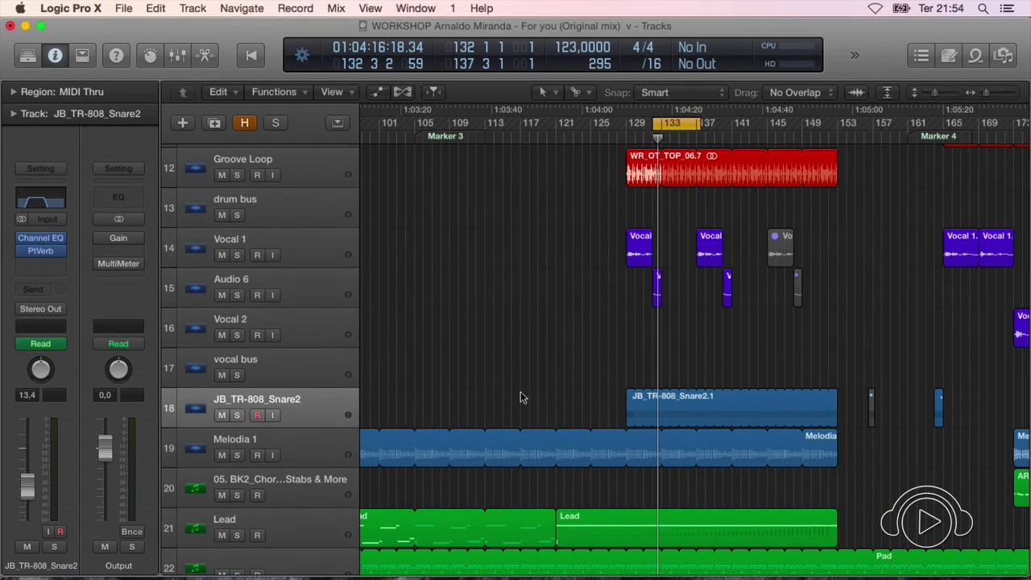
{"action": "scroll", "coordinate": [558, 393], "scroll_direction": "left", "scroll_amount": 10}
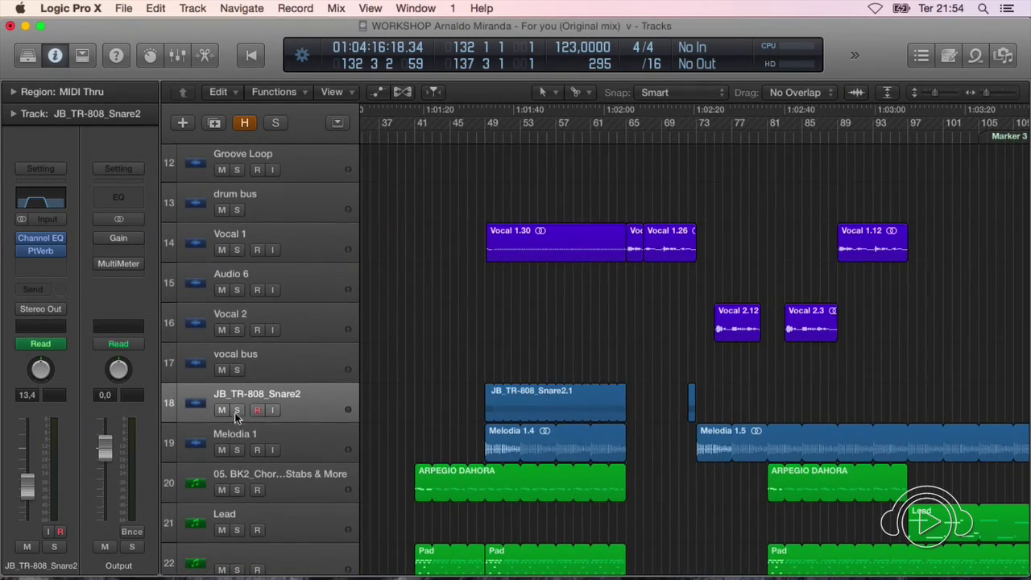
{"action": "left_click", "coordinate": [237, 412]}
{"action": "double_click", "coordinate": [582, 137]}
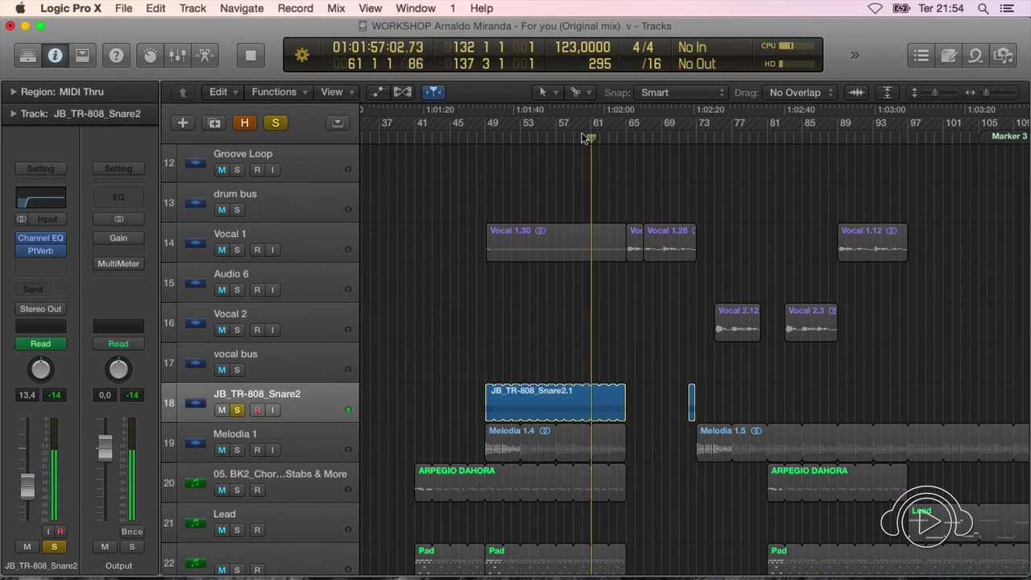
{"action": "key", "text": "space"}
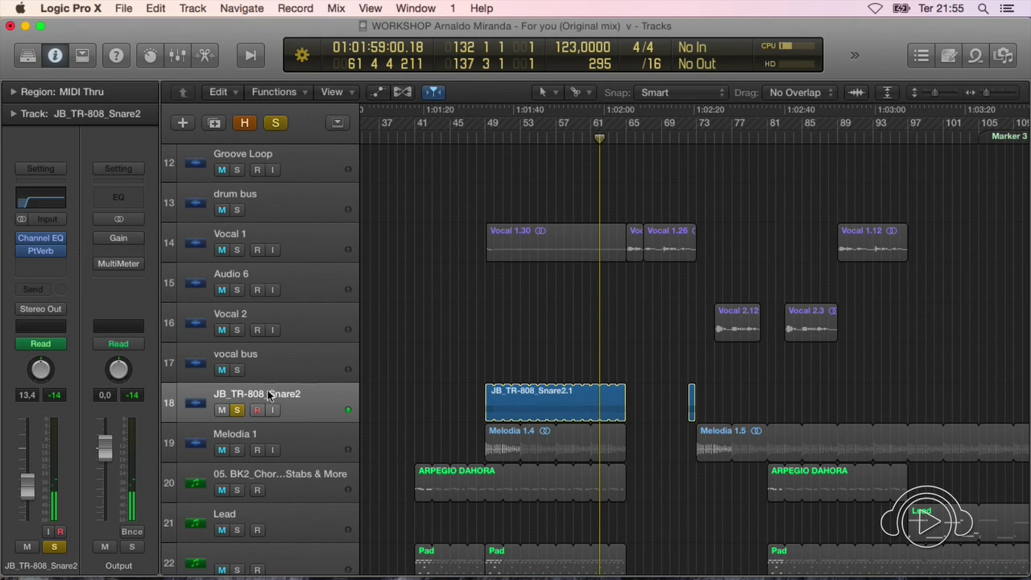
Solo the drum bus together with the JB_TR-808_Snare2 track and play both from about bar 56
{"action": "scroll", "coordinate": [367, 367], "scroll_direction": "up", "scroll_amount": 8}
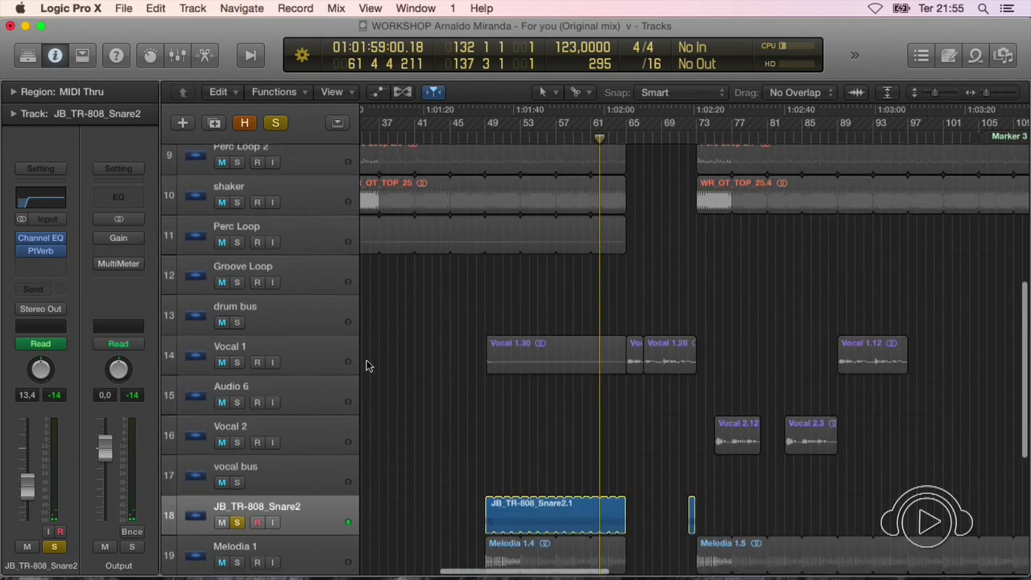
{"action": "left_click", "coordinate": [289, 366]}
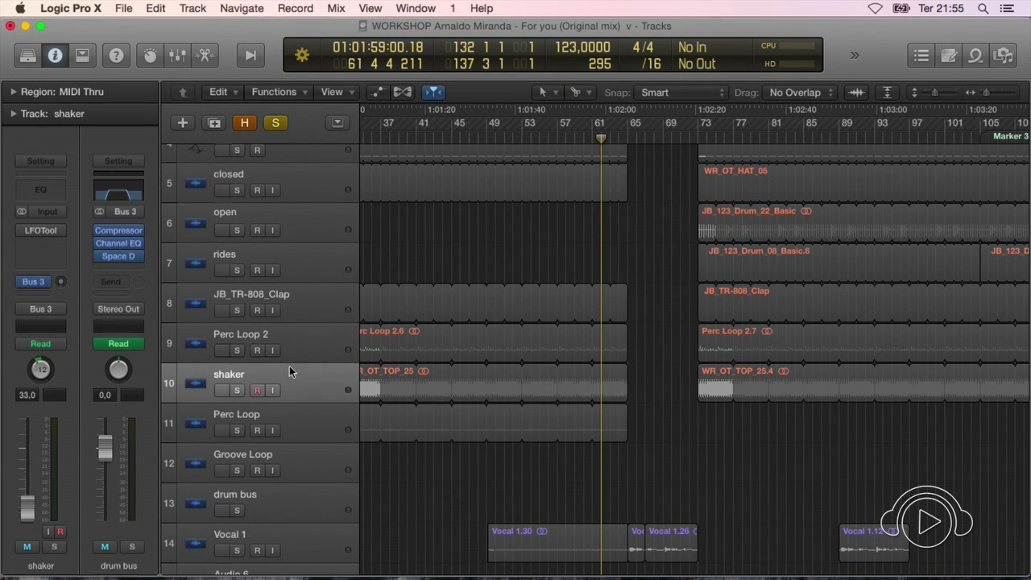
{"action": "left_click", "coordinate": [133, 548]}
{"action": "scroll", "coordinate": [398, 403], "scroll_direction": "down", "scroll_amount": 12}
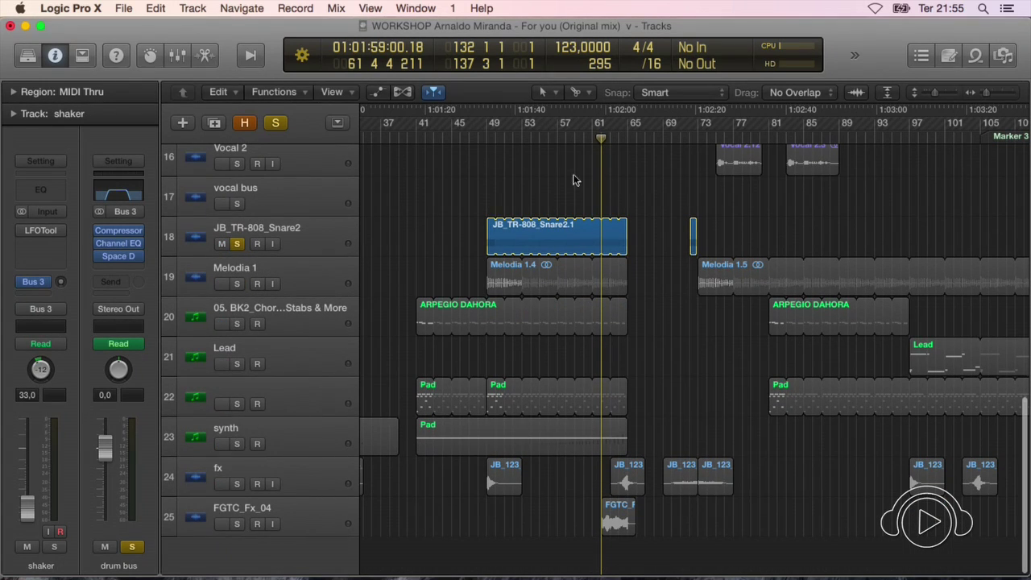
{"action": "left_click", "coordinate": [552, 137]}
{"action": "key", "text": "space"}
{"action": "scroll", "coordinate": [651, 308], "scroll_direction": "up", "scroll_amount": 4}
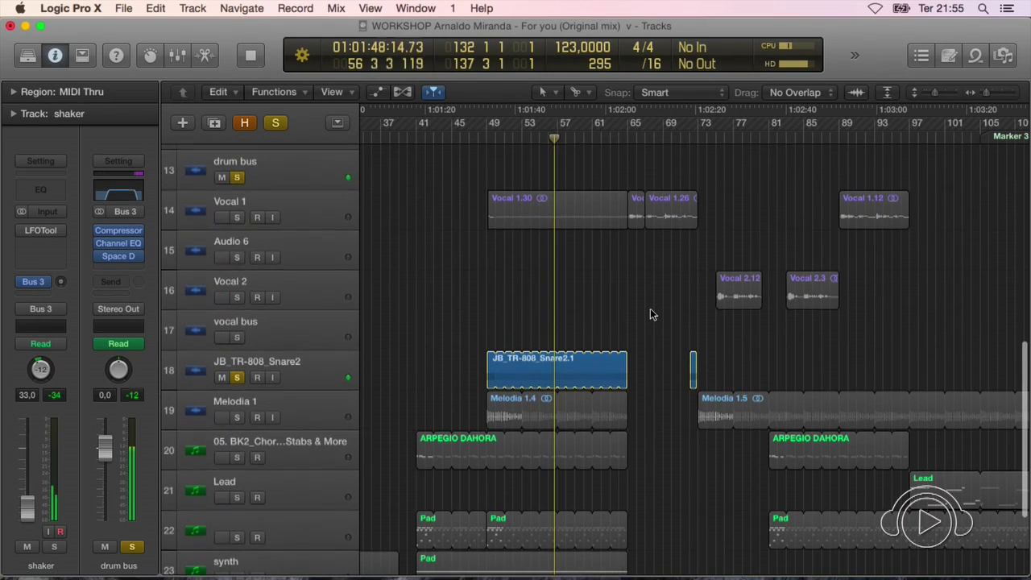
Show the track automation and follow the drum bus Channel EQ curve up to bar 65 during playback
{"action": "key", "text": "a"}
{"action": "scroll", "coordinate": [651, 309], "scroll_direction": "up", "scroll_amount": 5}
{"action": "key", "text": "super+Left"}
{"action": "key", "text": "super+Left"}
{"action": "key", "text": "super+Left"}
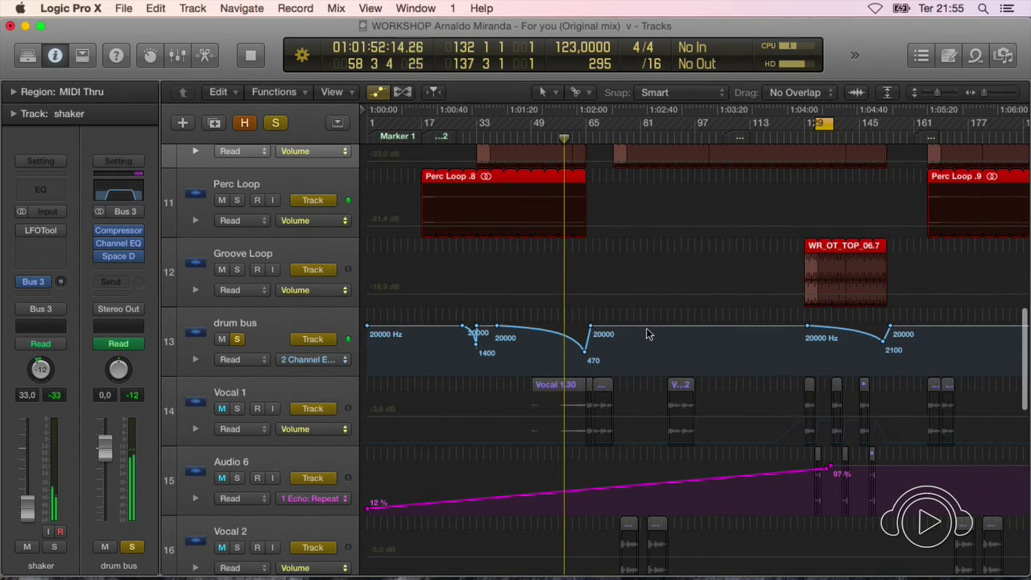
{"action": "key", "text": "super+Down"}
{"action": "key", "text": "super+Down"}
{"action": "key", "text": "super+Down"}
{"action": "key", "text": "super+Right"}
{"action": "key", "text": "super+Right"}
{"action": "key", "text": "super+Right"}
{"action": "key", "text": "super+Right"}
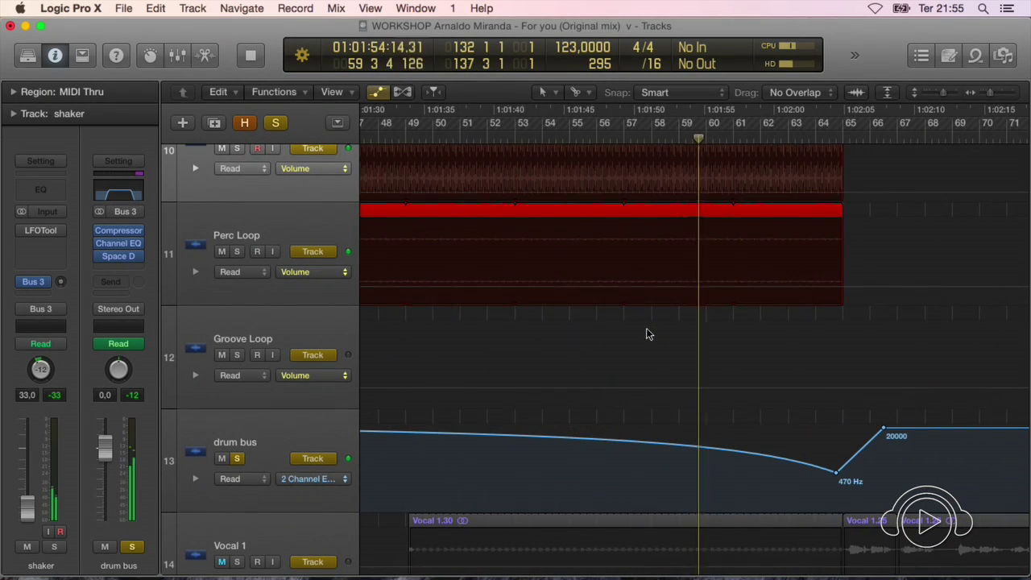
{"action": "scroll", "coordinate": [741, 421], "scroll_direction": "right", "scroll_amount": 3}
{"action": "scroll", "coordinate": [742, 422], "scroll_direction": "right", "scroll_amount": 3}
{"action": "scroll", "coordinate": [743, 424], "scroll_direction": "right", "scroll_amount": 1}
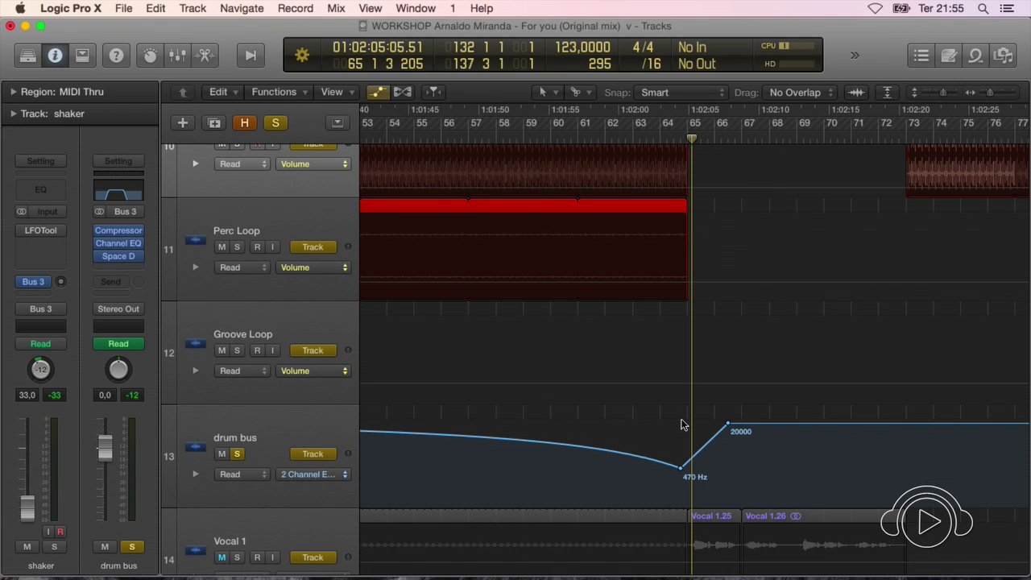
Select the drum bus track and examine its filter sweep between the 20000 Hz and 470 Hz automation points
{"action": "key", "text": "super+Left"}
{"action": "key", "text": "super+Left"}
{"action": "key", "text": "super+Down"}
{"action": "key", "text": "super+Down"}
{"action": "key", "text": "super+Right"}
{"action": "scroll", "coordinate": [681, 425], "scroll_direction": "down", "scroll_amount": 4}
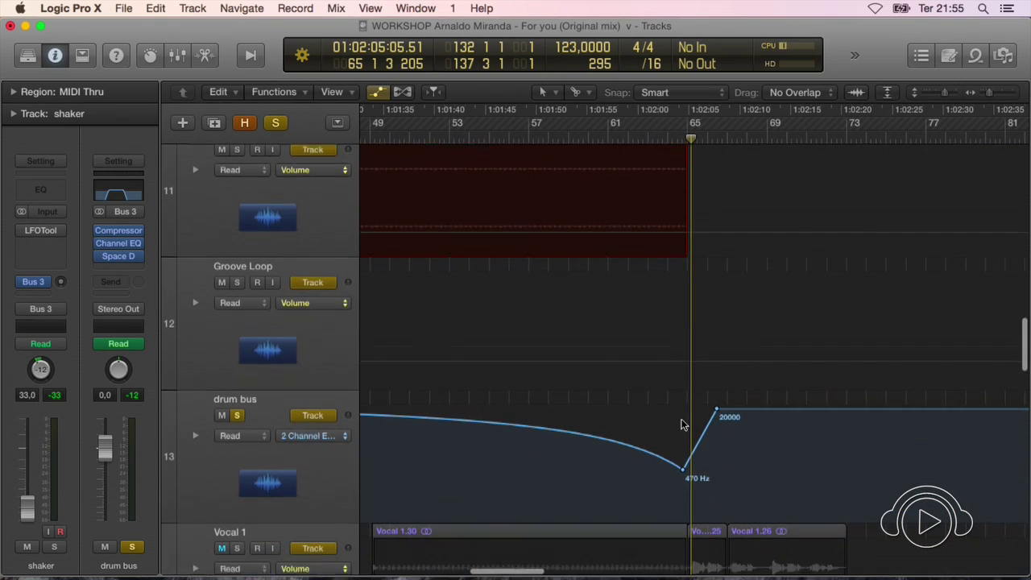
{"action": "scroll", "coordinate": [682, 424], "scroll_direction": "down", "scroll_amount": 2}
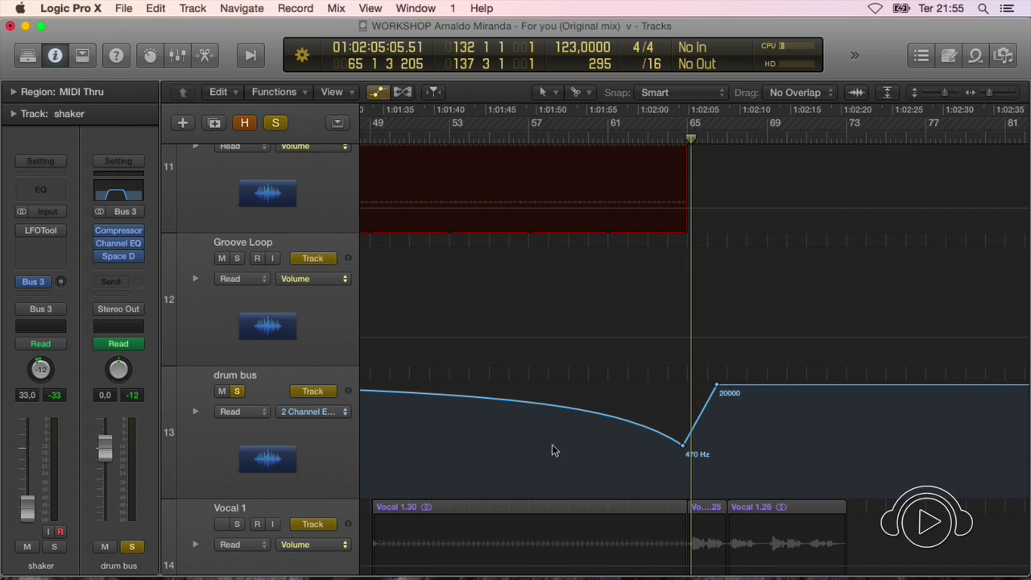
{"action": "left_click", "coordinate": [254, 374]}
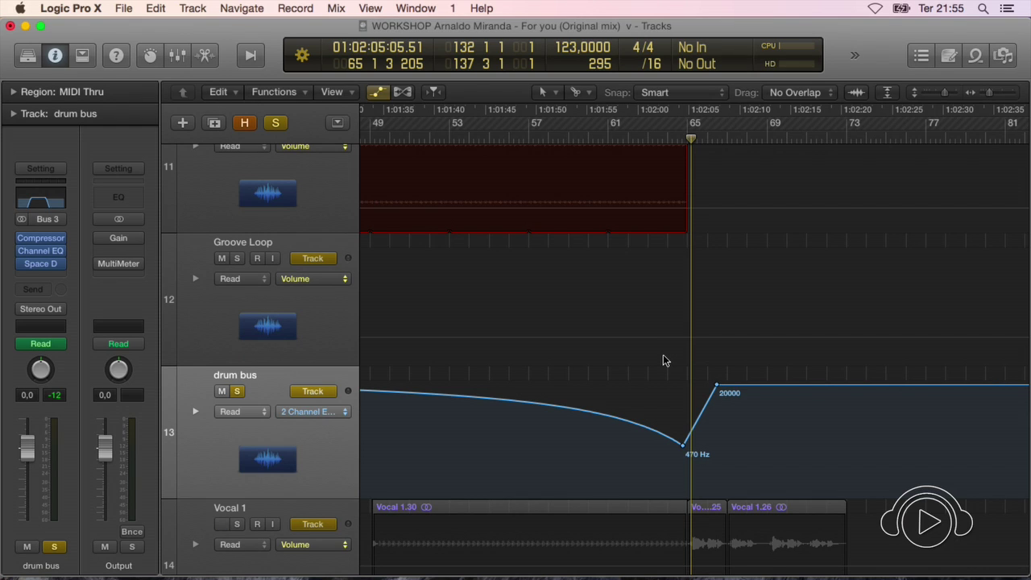
{"action": "key", "text": "super+Left"}
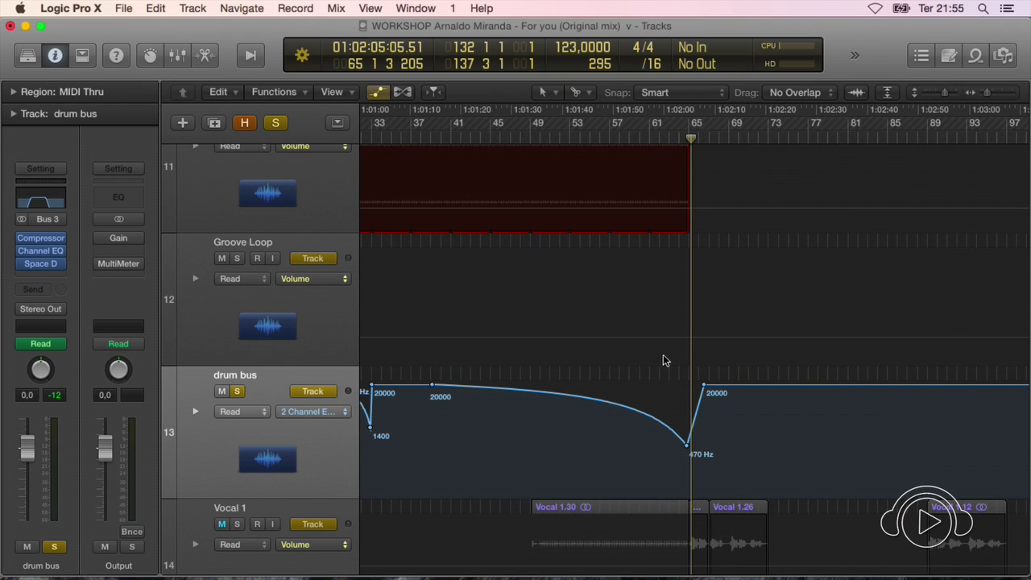
Select the JB_TR-808_Snare2 track, remove the drum bus solo and play the snare alone from about bar 57
{"action": "key", "text": "super+Left"}
{"action": "key", "text": "super+Up"}
{"action": "key", "text": "super+Up"}
{"action": "key", "text": "super+Up"}
{"action": "key", "text": "super+Up"}
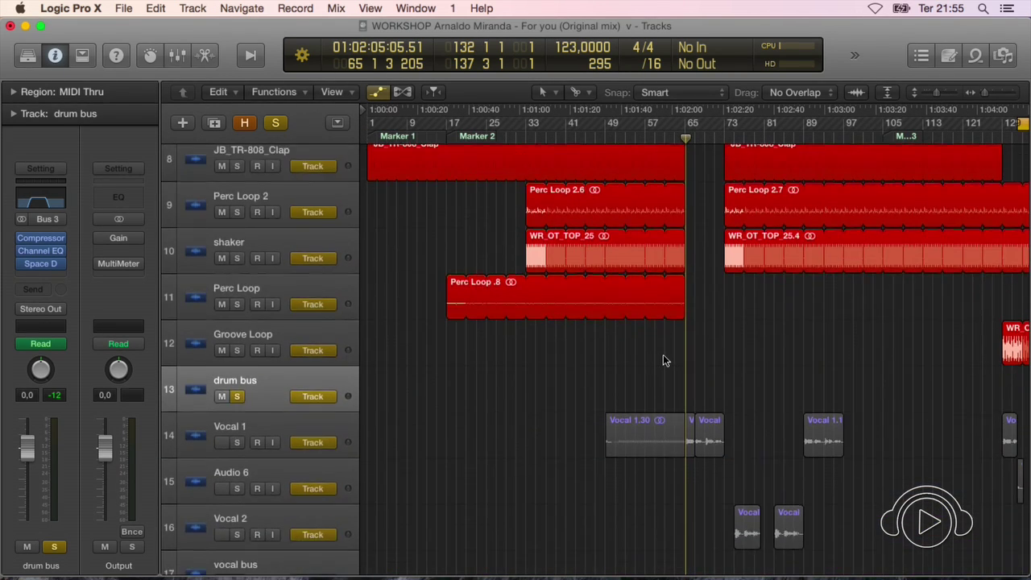
{"action": "key", "text": "super+Up"}
{"action": "key", "text": "super+Up"}
{"action": "key", "text": "super+Up"}
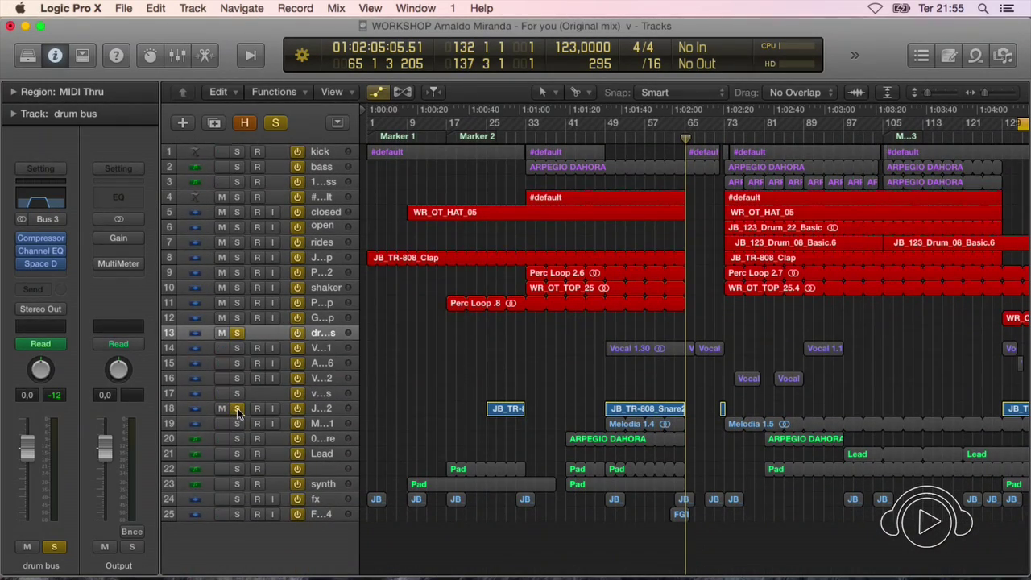
{"action": "left_click", "coordinate": [321, 409]}
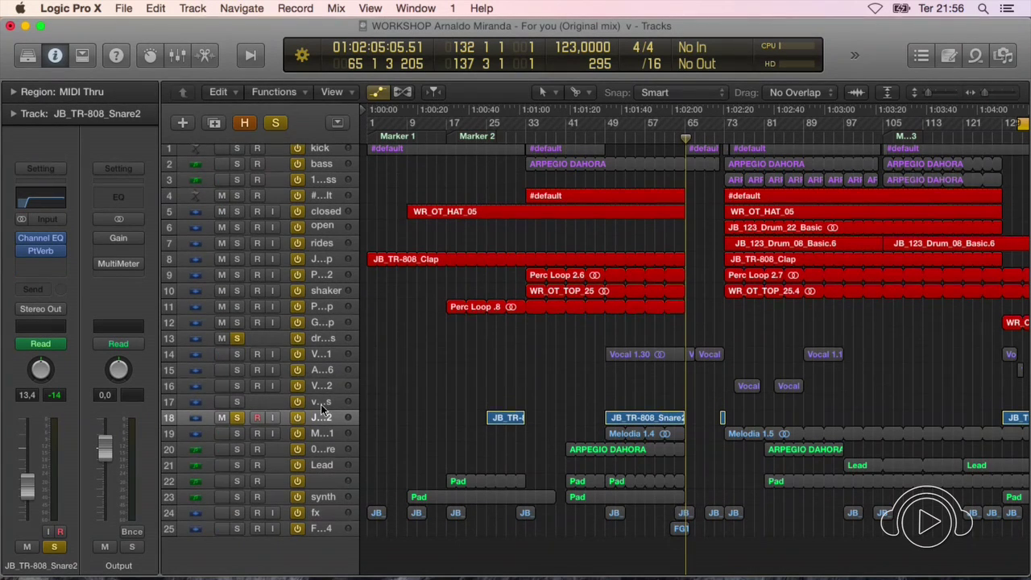
{"action": "left_click", "coordinate": [238, 339]}
{"action": "left_click", "coordinate": [647, 143]}
{"action": "key", "text": "space"}
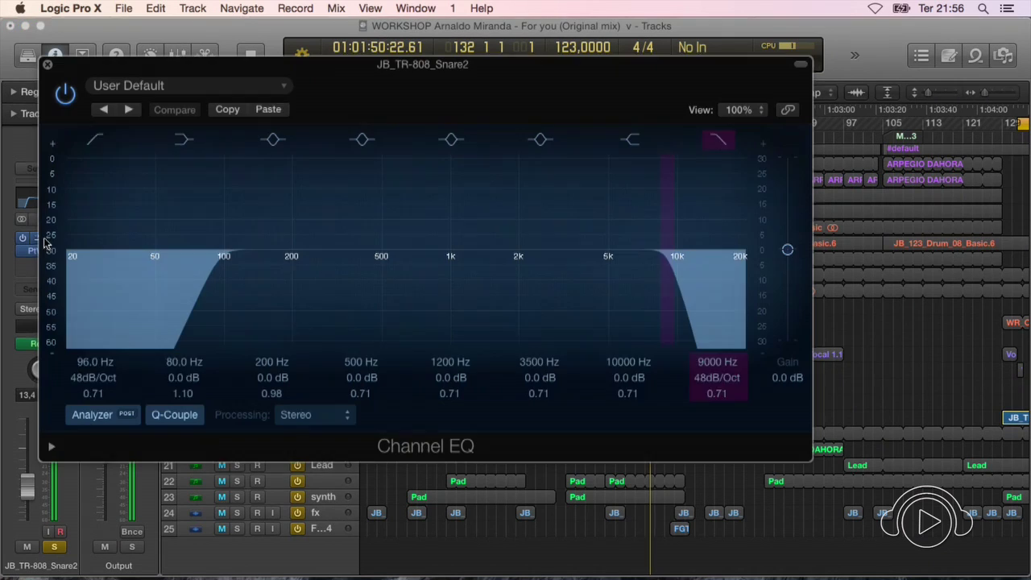
In the snare's Channel EQ, switch the low cut off and on, set its frequency to 152 Hz, and close the EQ
{"action": "left_click", "coordinate": [42, 240]}
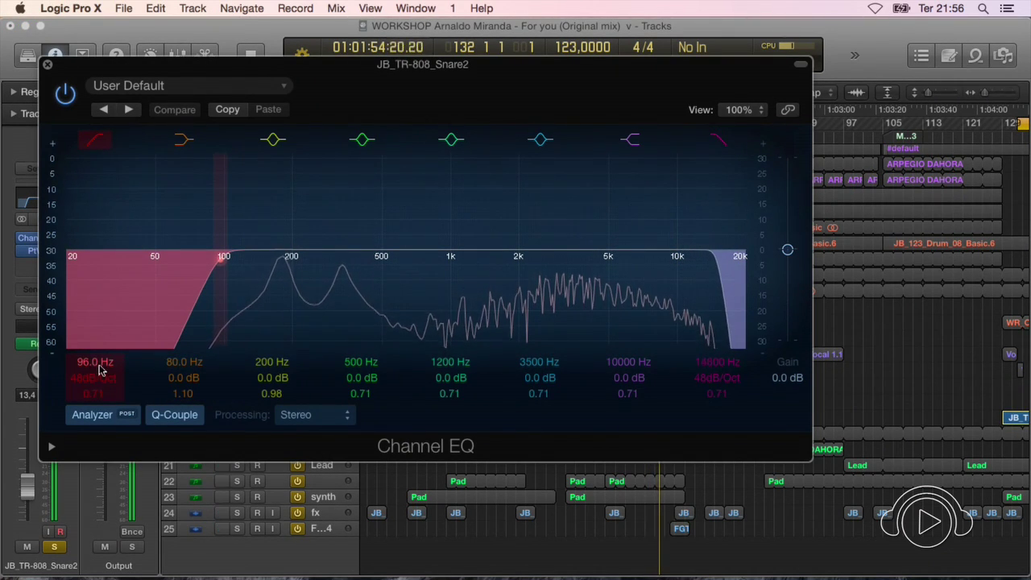
{"action": "left_click", "coordinate": [99, 141]}
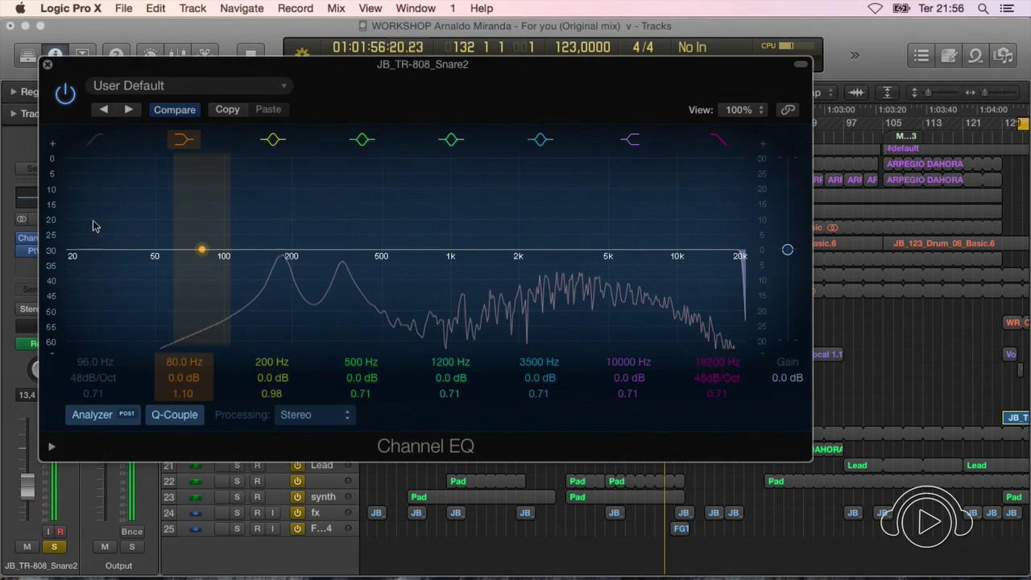
{"action": "left_click", "coordinate": [96, 141]}
{"action": "left_click_drag", "start_coordinate": [94, 368], "coordinate": [96, 365]}
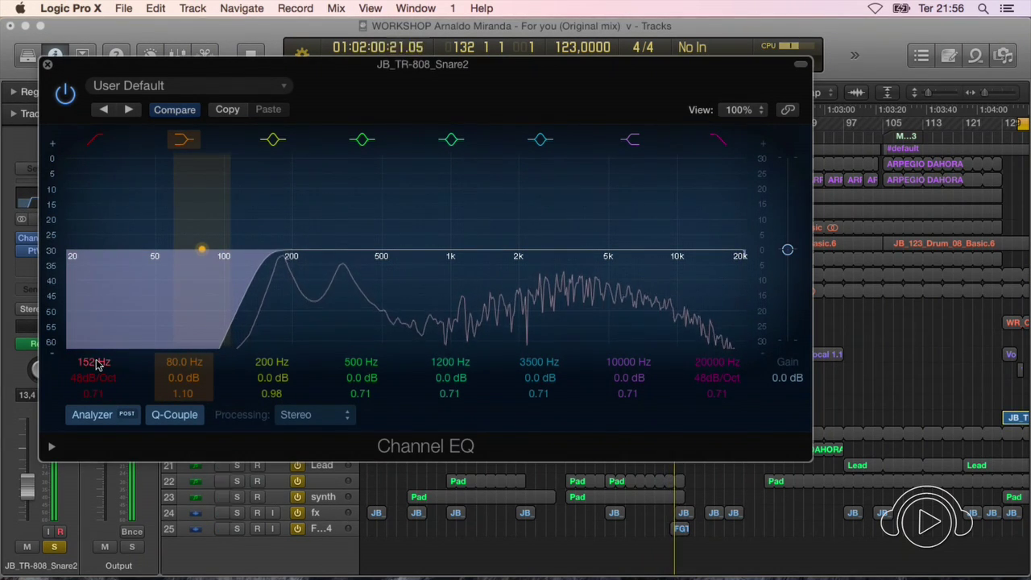
{"action": "left_click", "coordinate": [48, 66]}
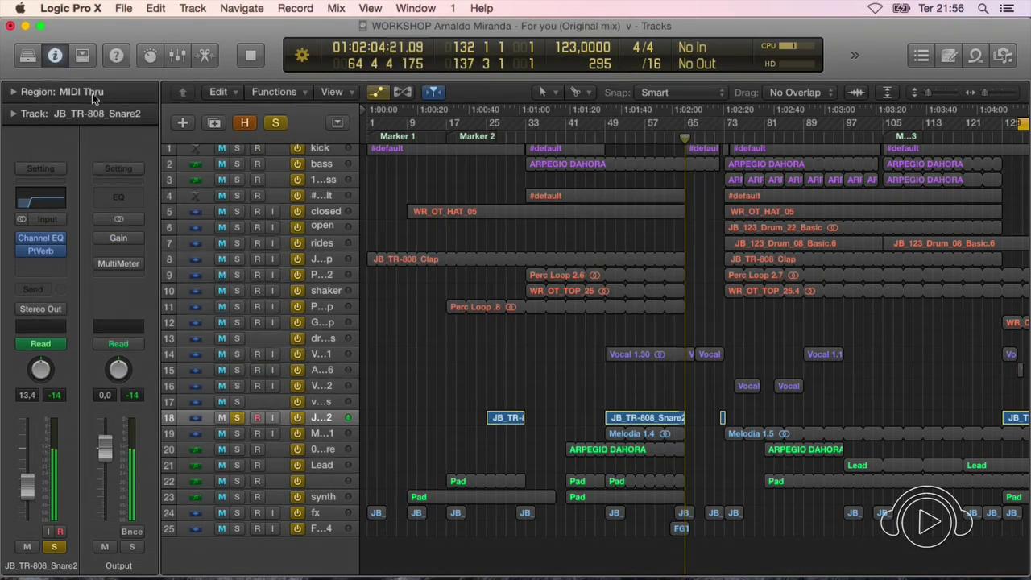
Examine the snare's PlatinumVerb settings while playing from about bar 59, then close the plug-in
{"action": "left_click", "coordinate": [44, 254]}
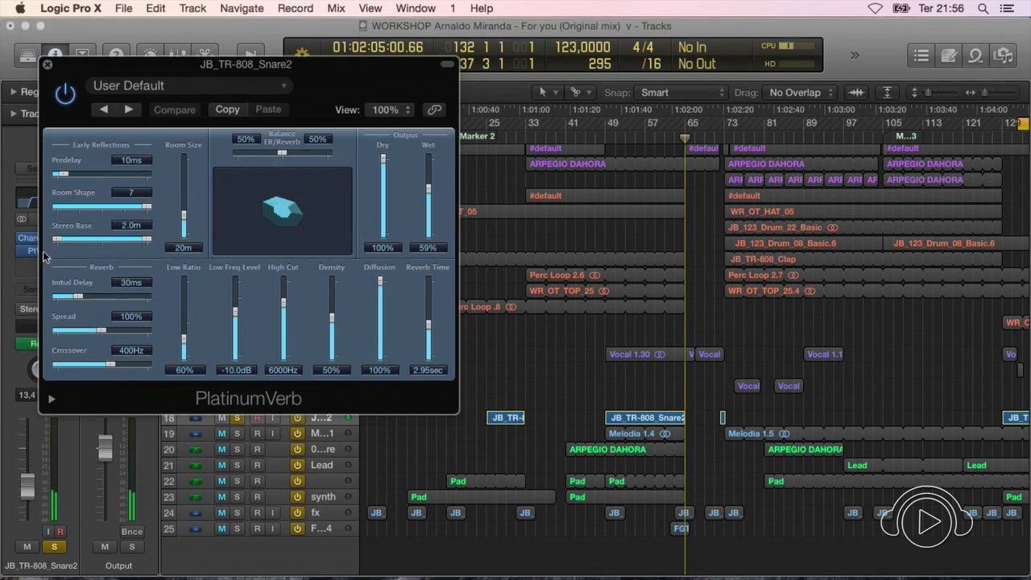
{"action": "left_click", "coordinate": [654, 138]}
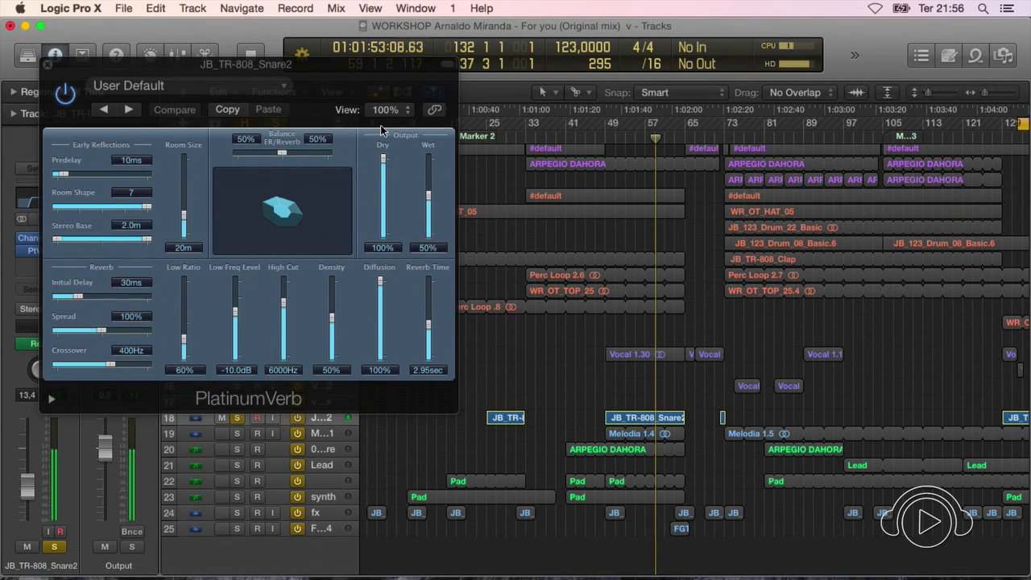
{"action": "left_click", "coordinate": [48, 66]}
Display the snare track's PtVerb Wet automation around the JB_TR-808_Snare2.1 region and play from about bar 49
{"action": "key", "text": "super+Down"}
{"action": "key", "text": "super+Down"}
{"action": "key", "text": "super+Down"}
{"action": "key", "text": "super+Down"}
{"action": "key", "text": "super+Down"}
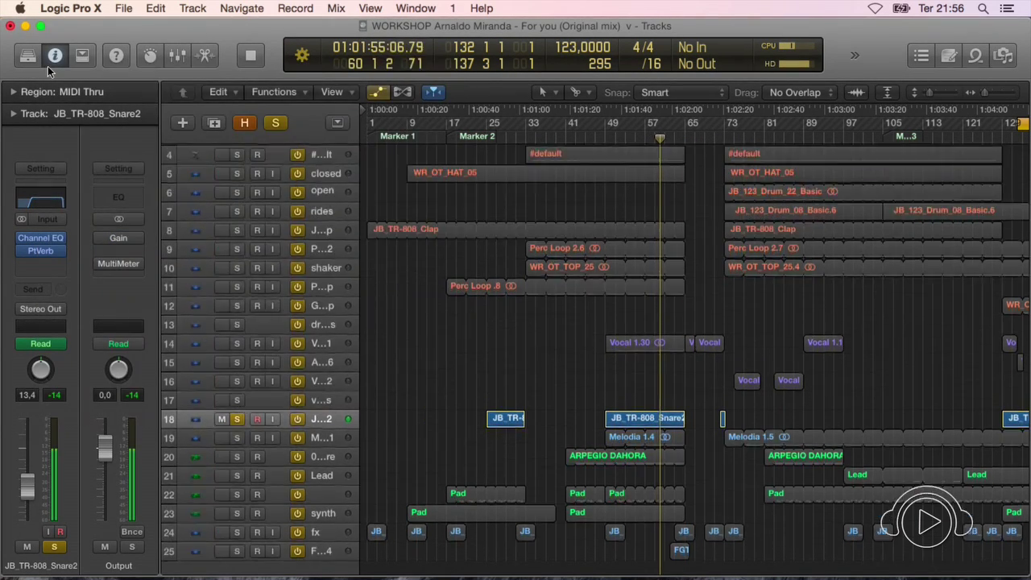
{"action": "key", "text": "a"}
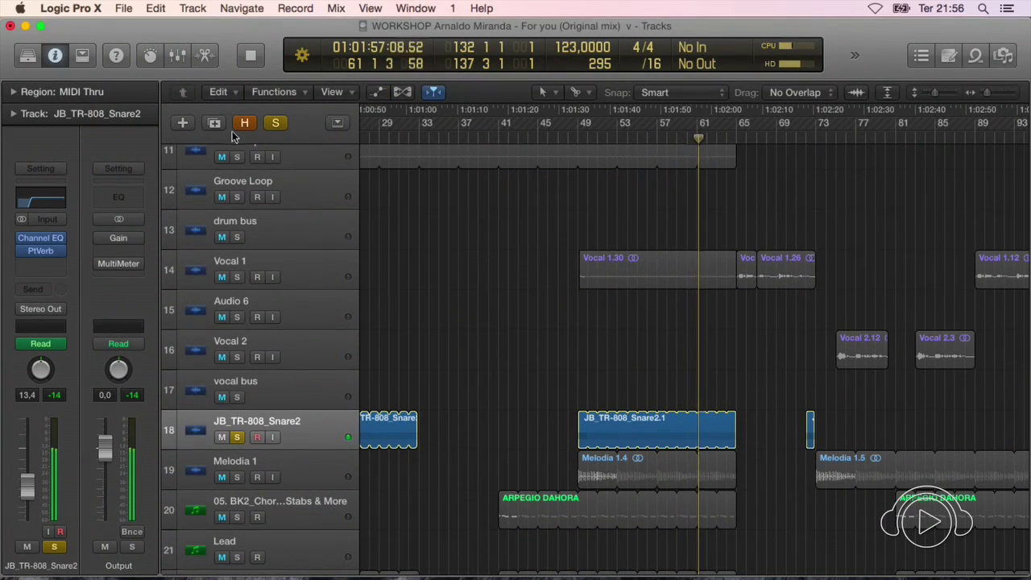
{"action": "key", "text": "super+Right"}
{"action": "key", "text": "super+Down"}
{"action": "scroll", "coordinate": [490, 327], "scroll_direction": "down", "scroll_amount": 2}
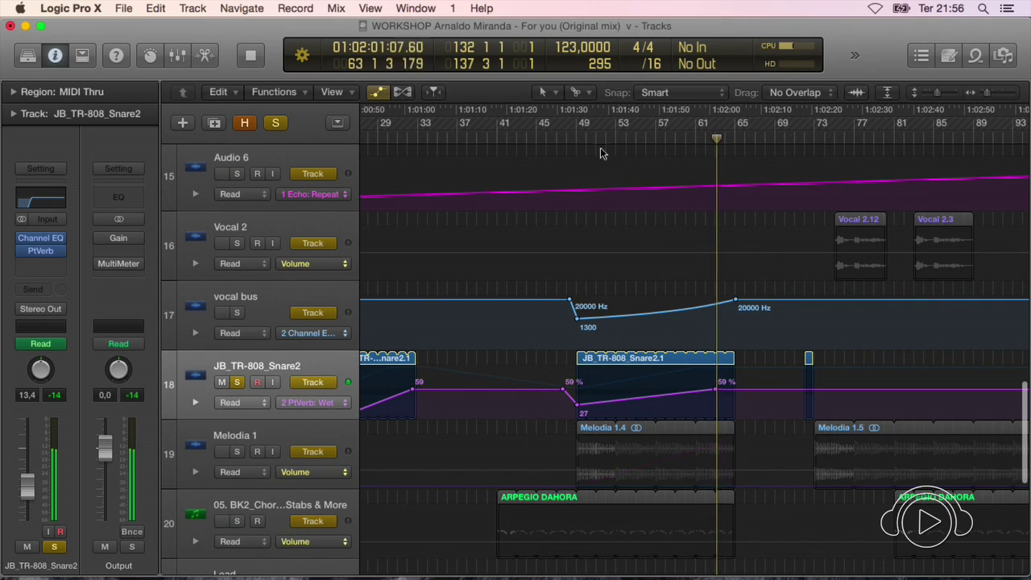
{"action": "left_click", "coordinate": [577, 146]}
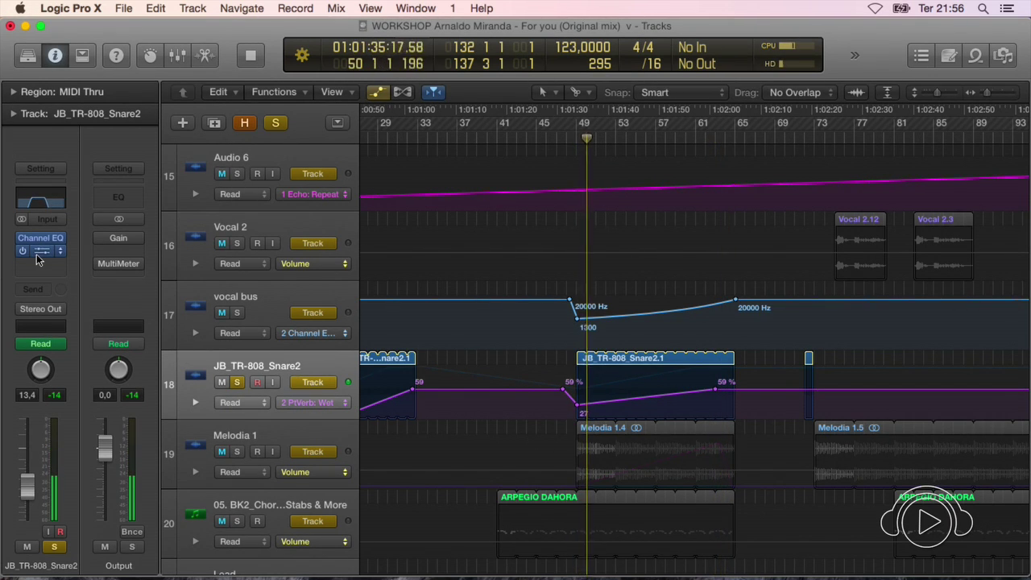
Watch the snare's PlatinumVerb Wet level during playback, close the plug-in and remove the solo from JB_TR-808_Snare2
{"action": "left_click", "coordinate": [36, 253]}
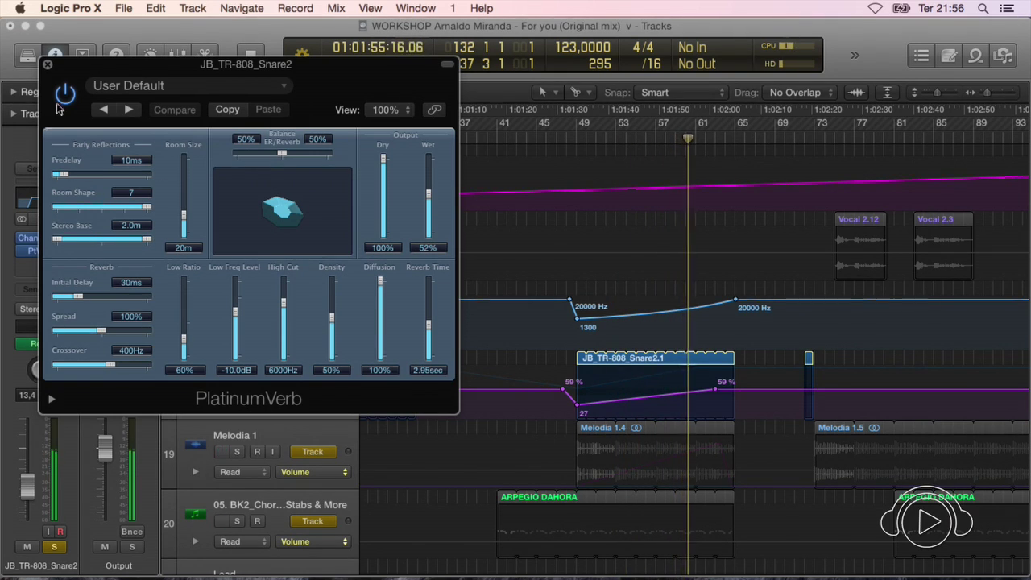
{"action": "left_click", "coordinate": [48, 66]}
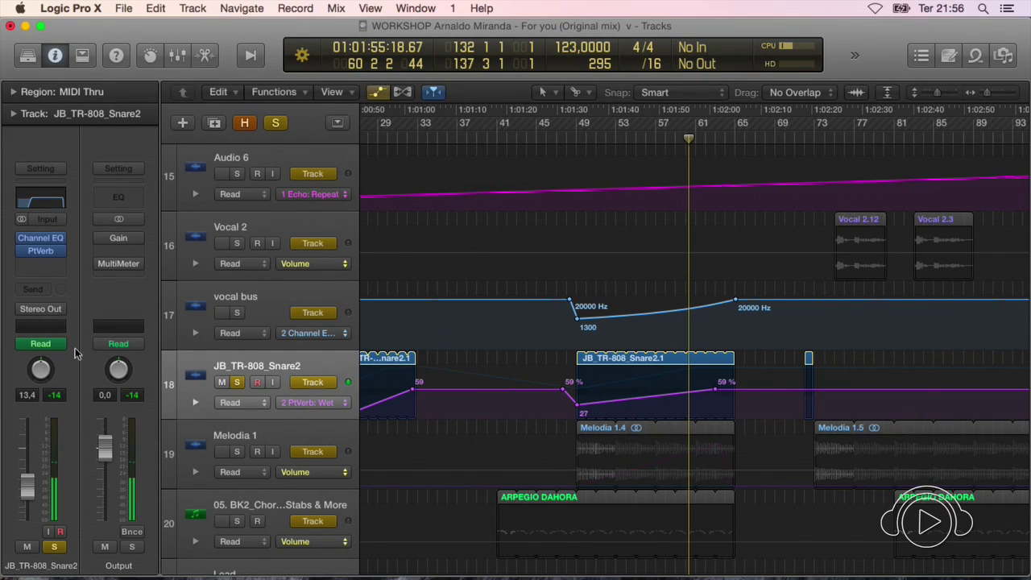
{"action": "left_click", "coordinate": [236, 381]}
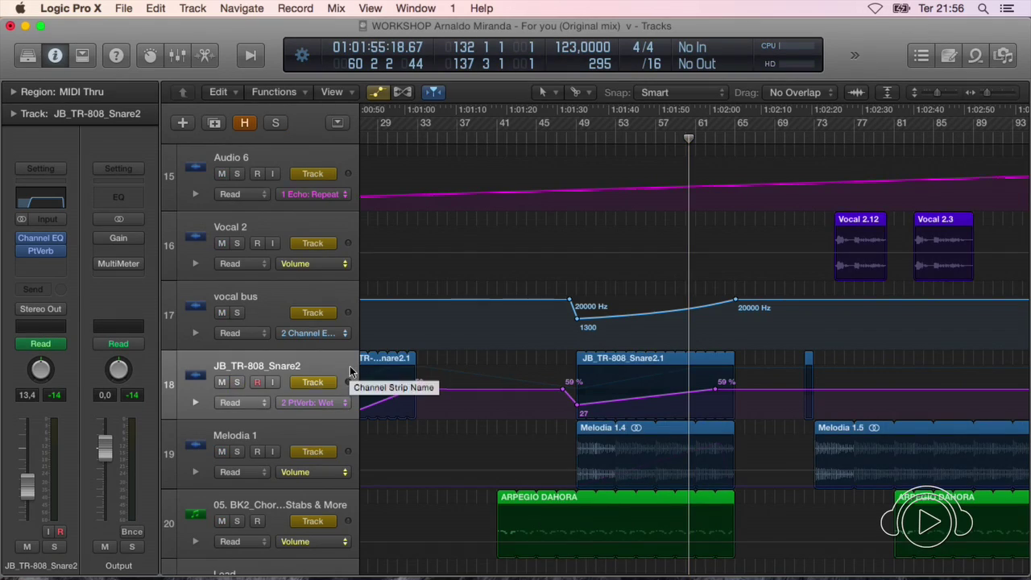
Hide the track automation throughout the arrangement
{"action": "key", "text": "a"}
{"action": "key", "text": "super+Up"}
{"action": "key", "text": "super+Left"}
{"action": "key", "text": "super+Left"}
{"action": "key", "text": "super+Left"}
{"action": "key", "text": "super+Up"}
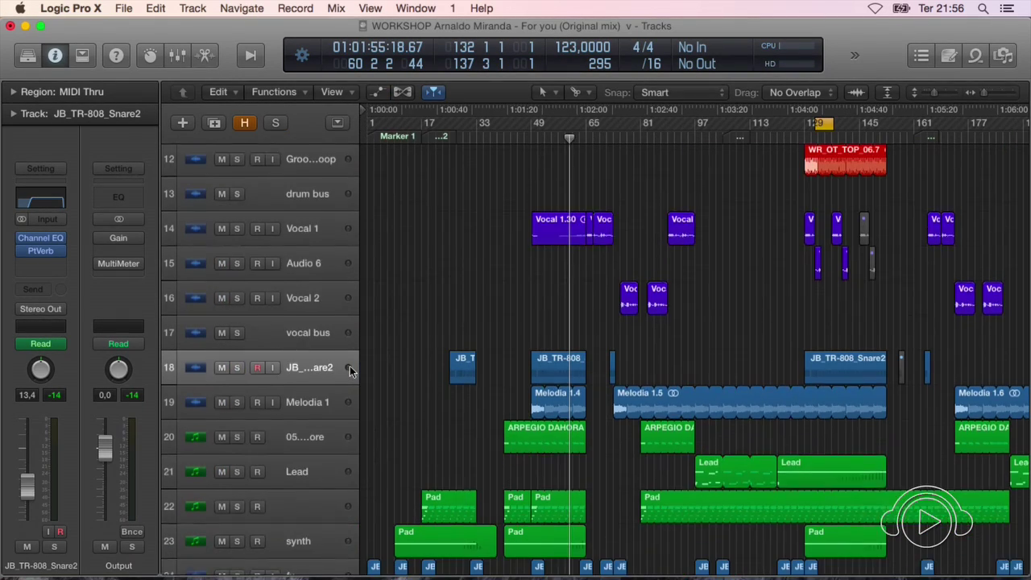
{"action": "key", "text": "super+Up"}
{"action": "key", "text": "super+Up"}
{"action": "key", "text": "super+Up"}
{"action": "key", "text": "super+Up"}
{"action": "key", "text": "super+Left"}
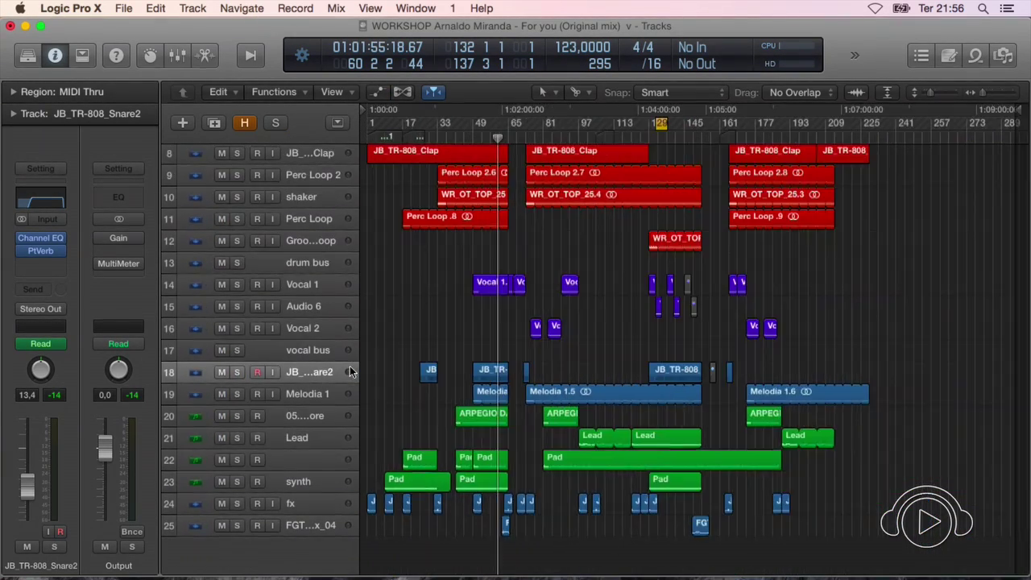
Solo the Melodia 1 track, start from about bar 48 and set the cycle range from bar 49 to bar 60
{"action": "key", "text": "super+Down"}
{"action": "key", "text": "super+Down"}
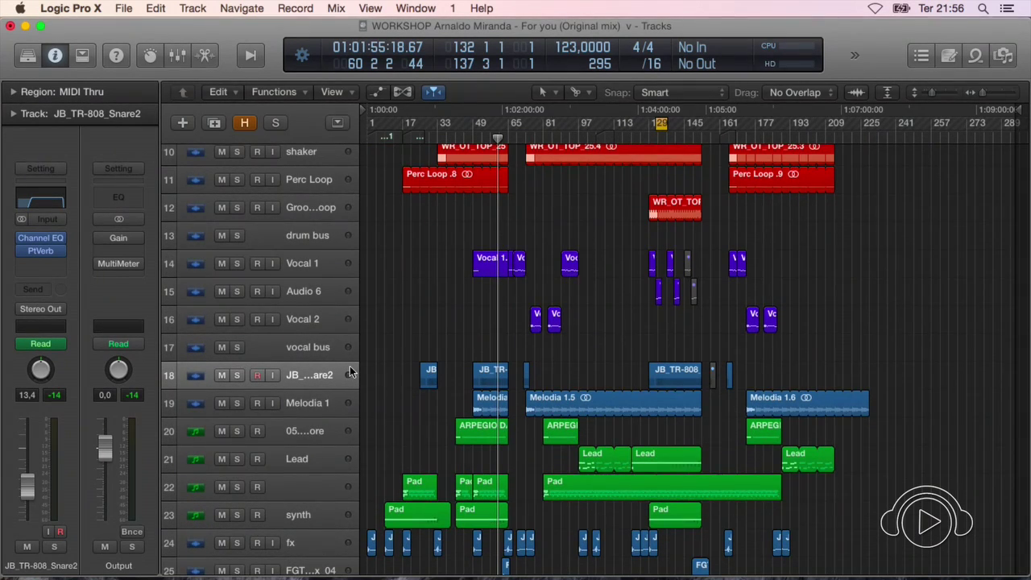
{"action": "key", "text": "super+Down"}
{"action": "key", "text": "super+Right"}
{"action": "key", "text": "super+Right"}
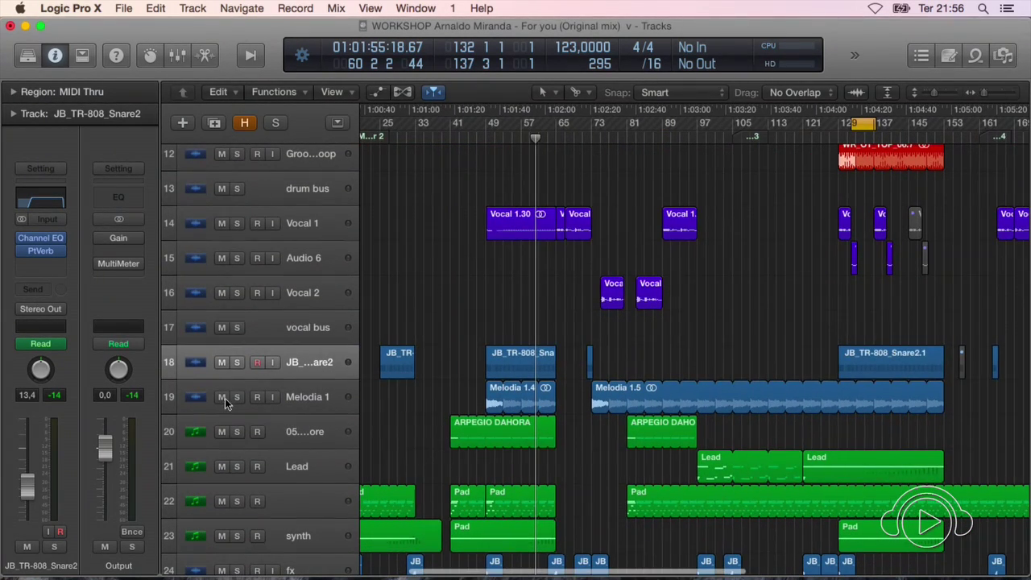
{"action": "left_click", "coordinate": [236, 396]}
{"action": "left_click", "coordinate": [481, 139]}
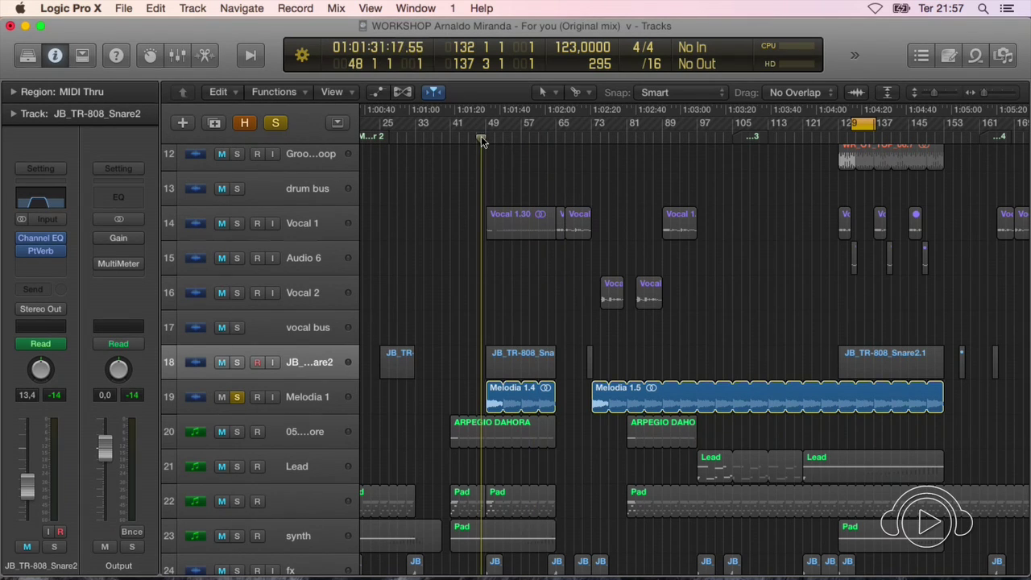
{"action": "left_click_drag", "start_coordinate": [485, 130], "coordinate": [533, 129]}
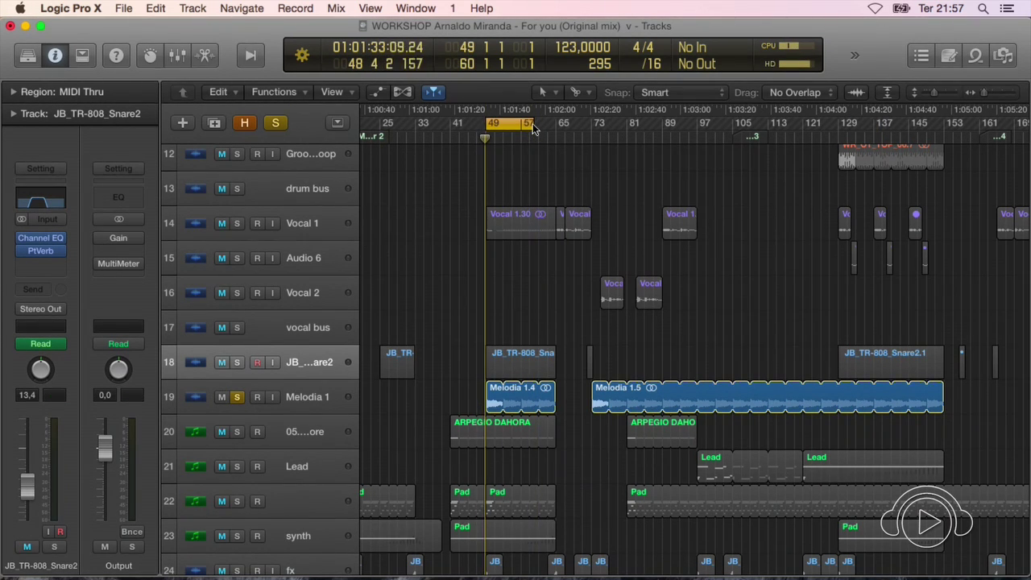
Play the Melodia 1.4 region within the cycle and select the Melodia 1 track to show its channel strip
{"action": "key", "text": "super+Down"}
{"action": "key", "text": "super+Right"}
{"action": "key", "text": "super+Right"}
{"action": "key", "text": "super+Right"}
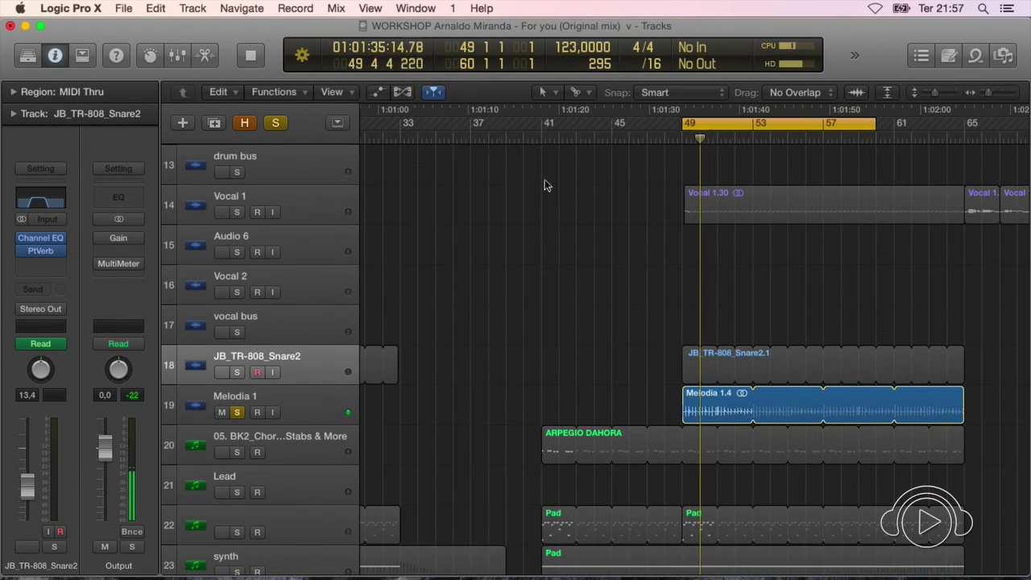
{"action": "scroll", "coordinate": [708, 282], "scroll_direction": "right", "scroll_amount": 3}
{"action": "scroll", "coordinate": [708, 282], "scroll_direction": "down", "scroll_amount": 1}
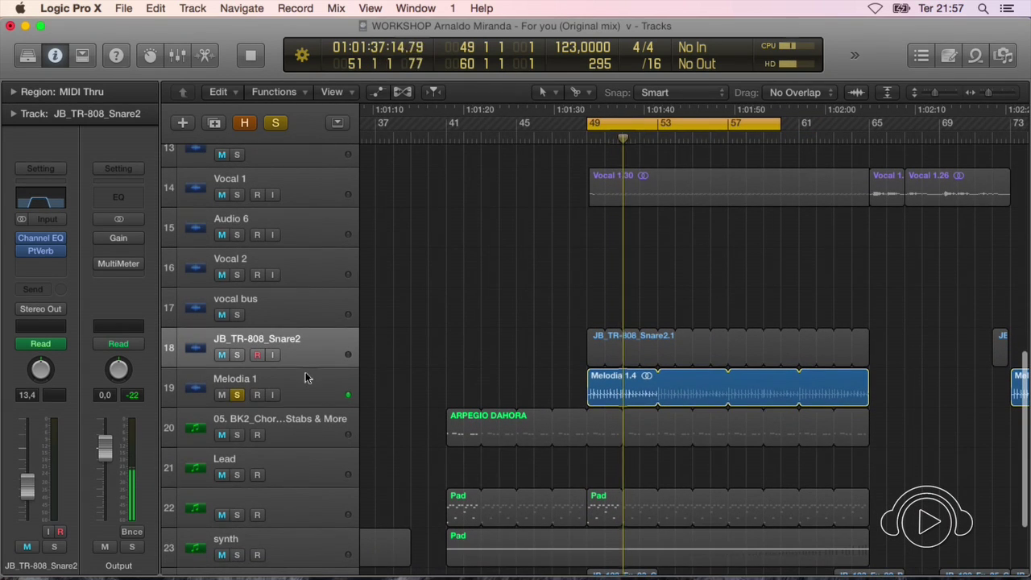
{"action": "left_click", "coordinate": [303, 386]}
{"action": "scroll", "coordinate": [303, 386], "scroll_direction": "right", "scroll_amount": 3}
{"action": "scroll", "coordinate": [303, 386], "scroll_direction": "down", "scroll_amount": 2}
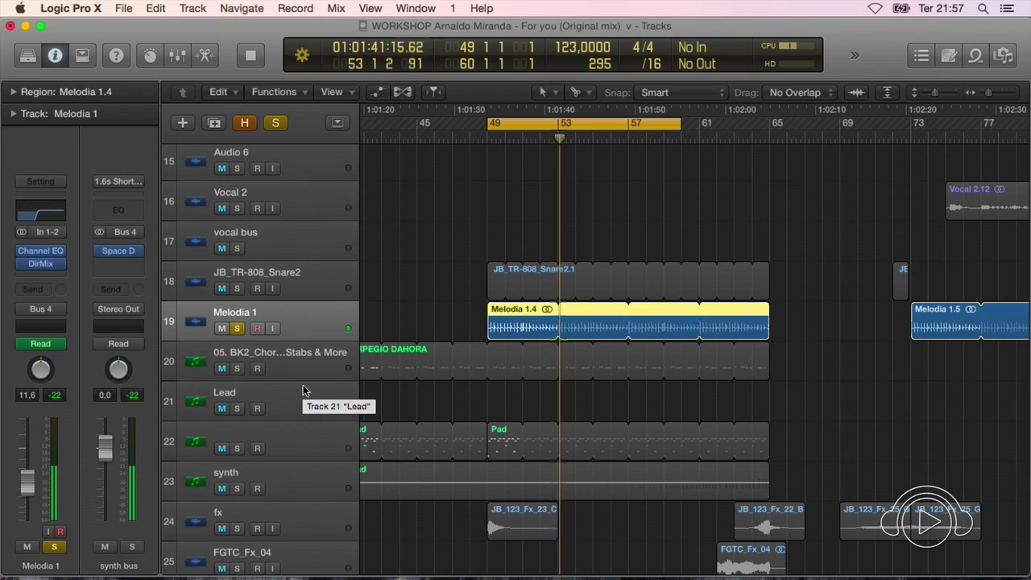
{"action": "key", "text": "space"}
Choose the stereo Direction Mixer from the Imaging plug-ins for Melodia 1's second effect slot
{"action": "mouse_move", "coordinate": [45, 266]}
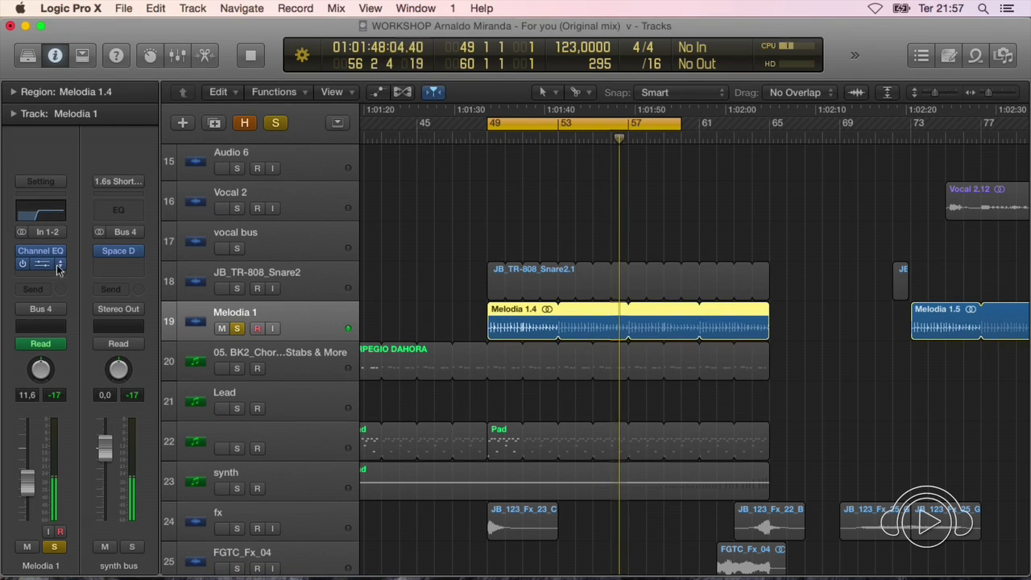
{"action": "left_click", "coordinate": [61, 266]}
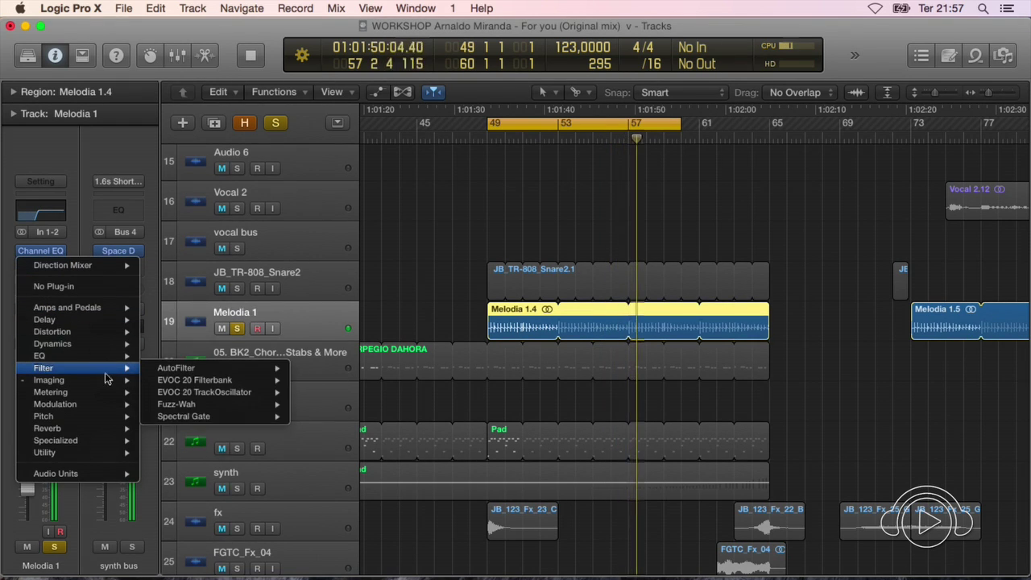
{"action": "mouse_move", "coordinate": [121, 386]}
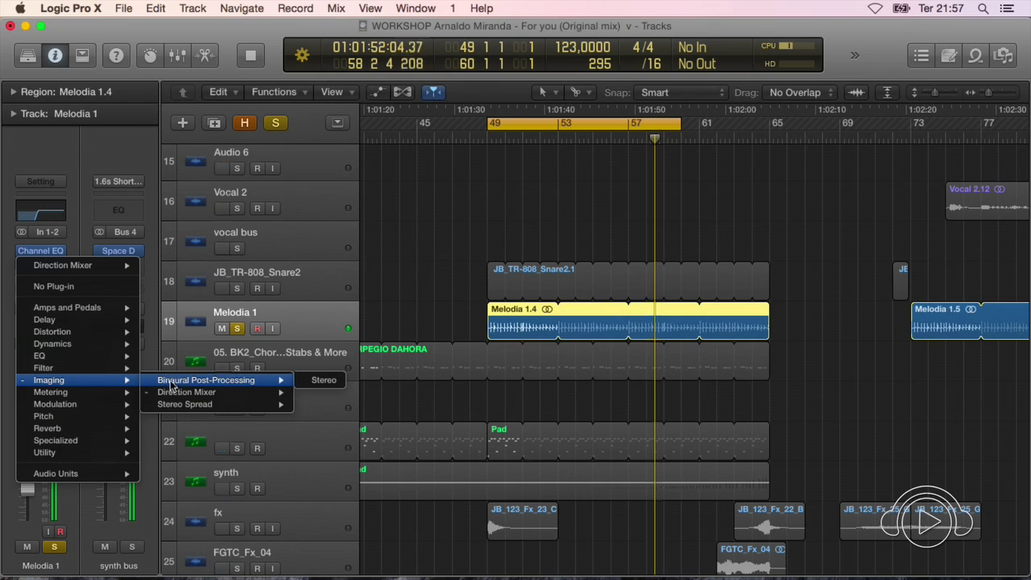
{"action": "mouse_move", "coordinate": [256, 393]}
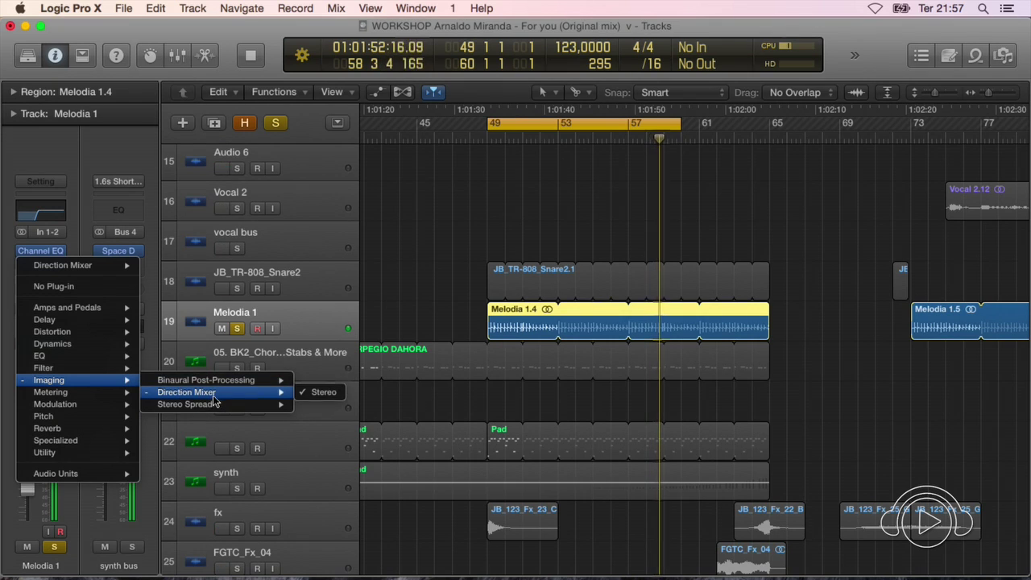
{"action": "left_click", "coordinate": [324, 393]}
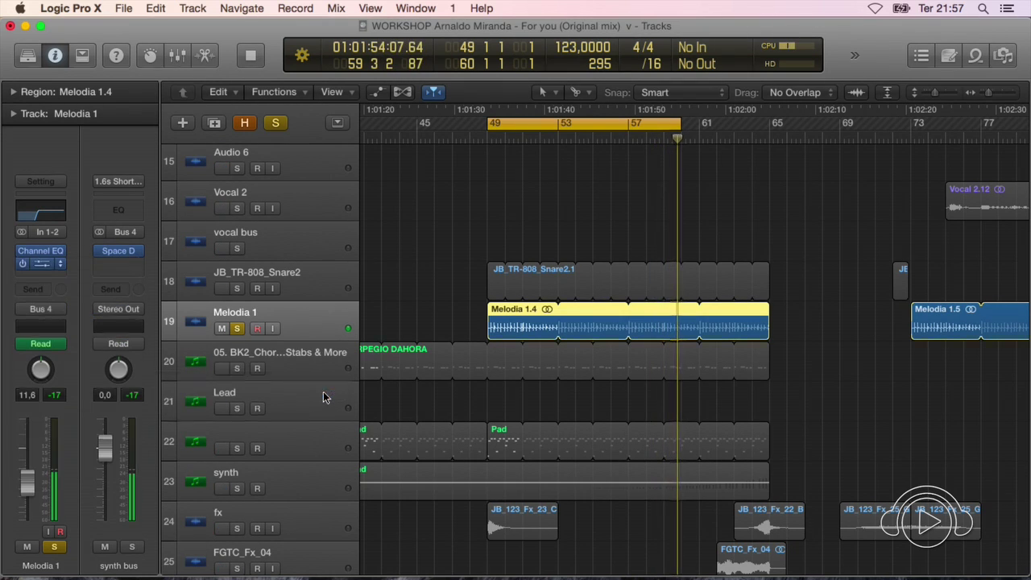
Try the Spread control in Melodia 1's Direction Mixer, return it to 0.00 and close the plug-in
{"action": "left_click", "coordinate": [40, 264]}
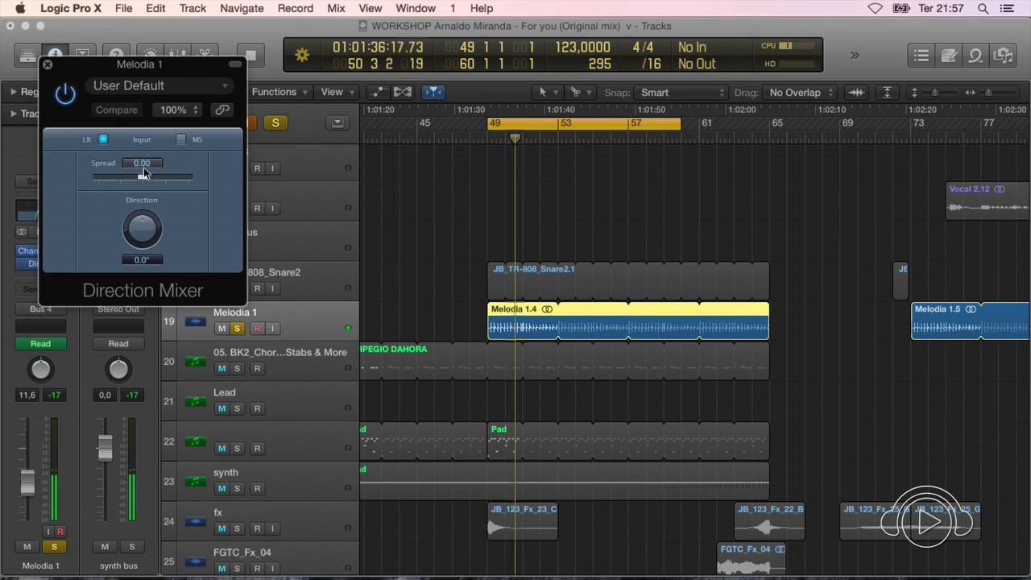
{"action": "left_click_drag", "start_coordinate": [133, 167], "coordinate": [108, 491]}
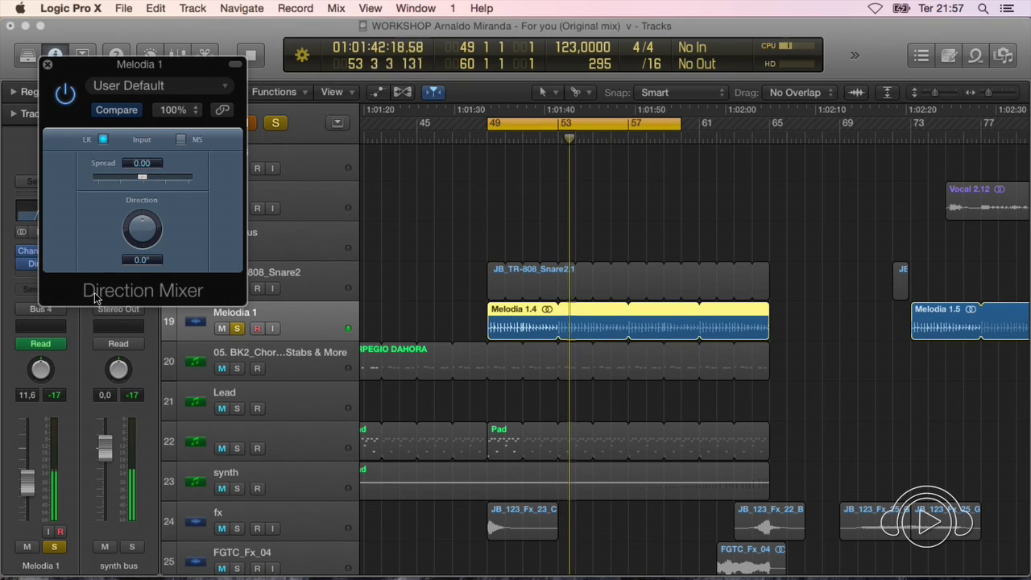
{"action": "left_click", "coordinate": [48, 65]}
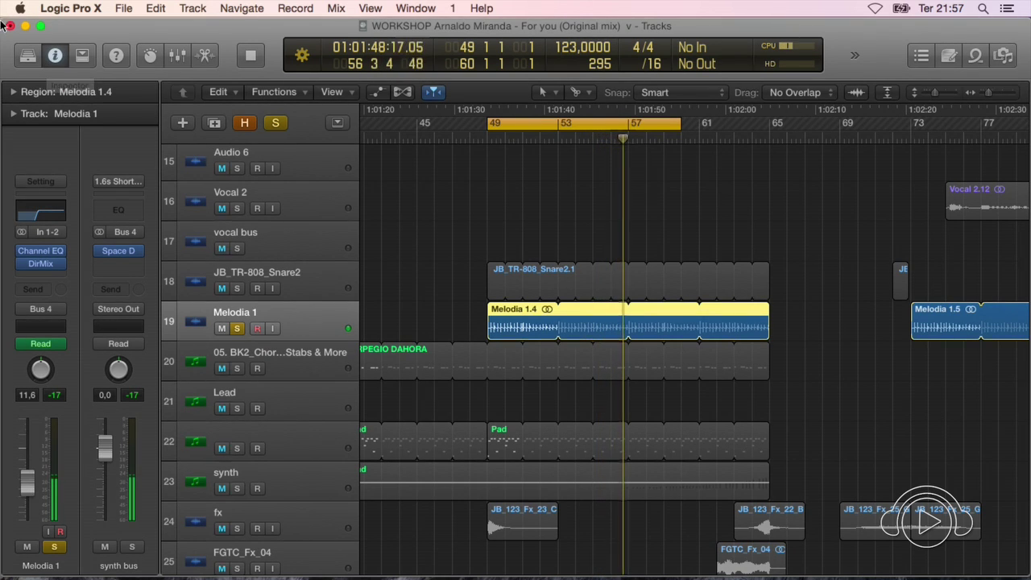
Open Melodia 1's Channel EQ and compare the sound with the low cut switched off and on
{"action": "left_click", "coordinate": [42, 254]}
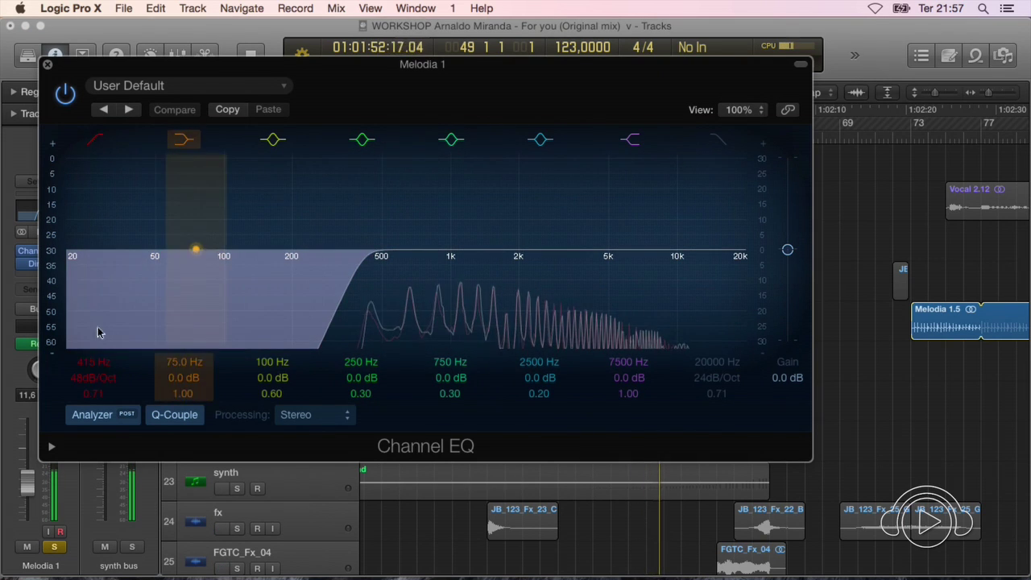
{"action": "left_click", "coordinate": [98, 140]}
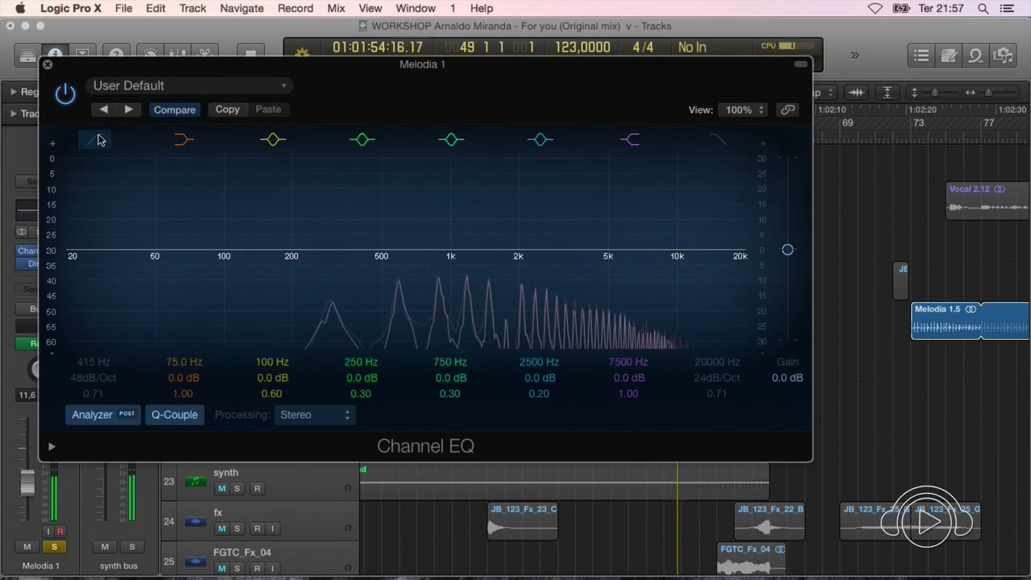
{"action": "left_click", "coordinate": [97, 140]}
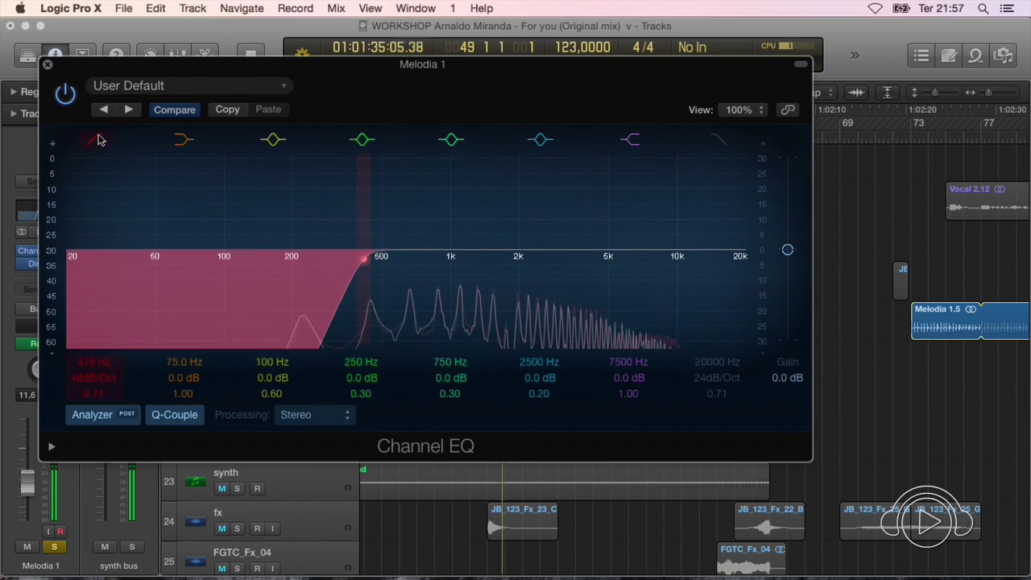
{"action": "left_click", "coordinate": [97, 140]}
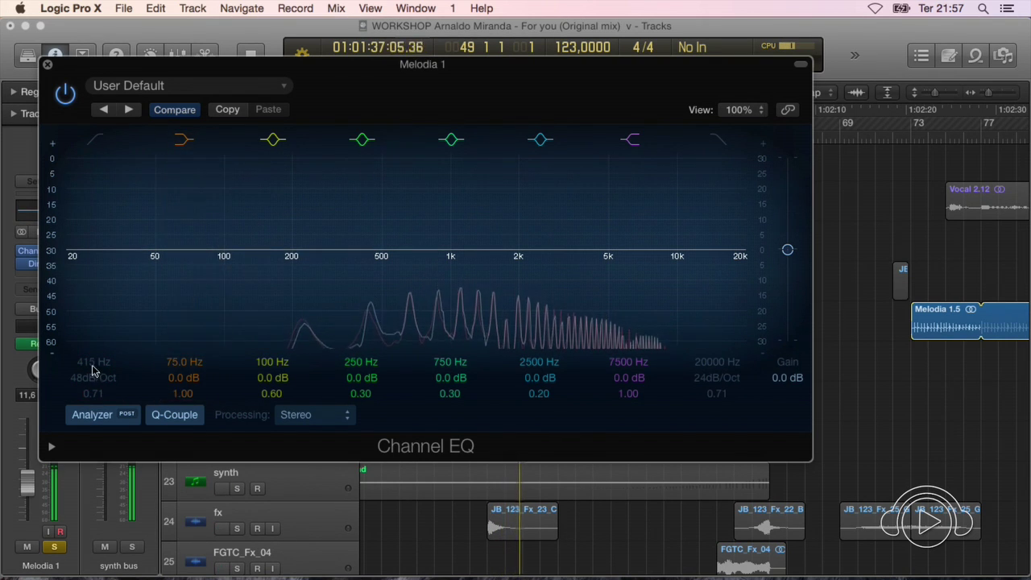
{"action": "left_click", "coordinate": [97, 140]}
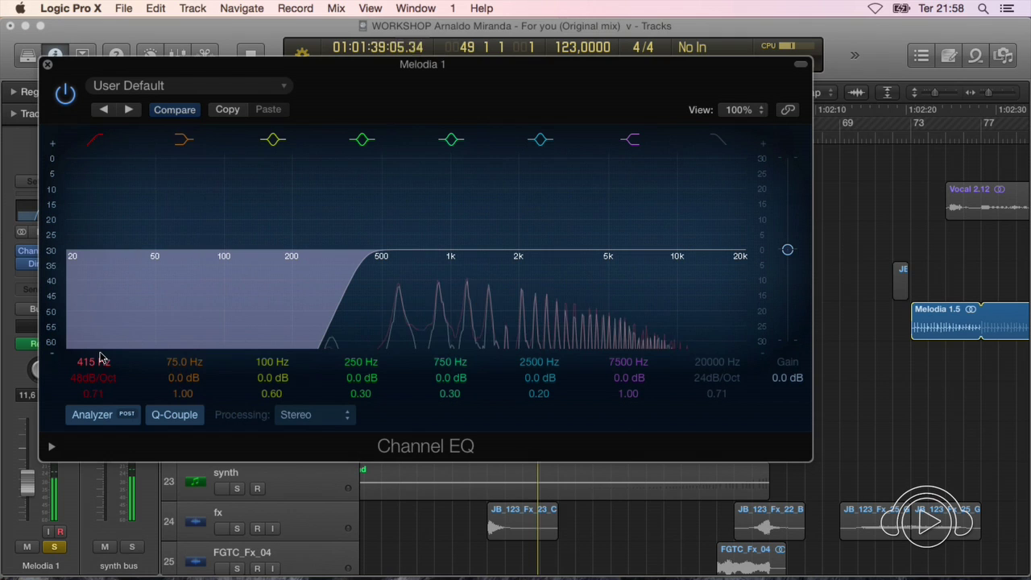
Sweep the low cut frequency of Melodia 1's Channel EQ during playback, settle on 290 Hz and close the EQ
{"action": "scroll", "coordinate": [92, 364], "scroll_direction": "down", "scroll_amount": 10}
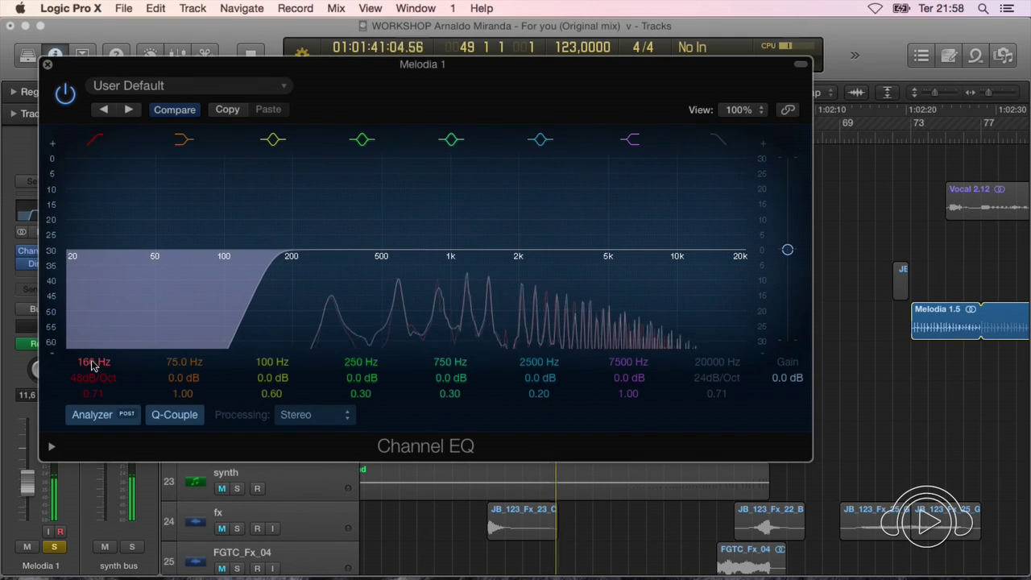
{"action": "scroll", "coordinate": [93, 364], "scroll_direction": "up", "scroll_amount": 2}
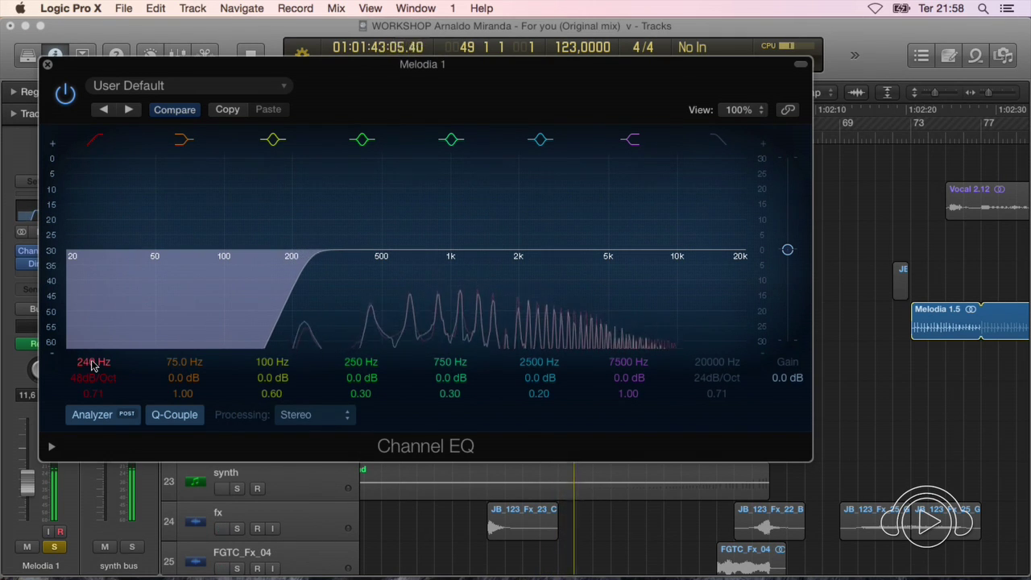
{"action": "scroll", "coordinate": [92, 365], "scroll_direction": "up", "scroll_amount": 2}
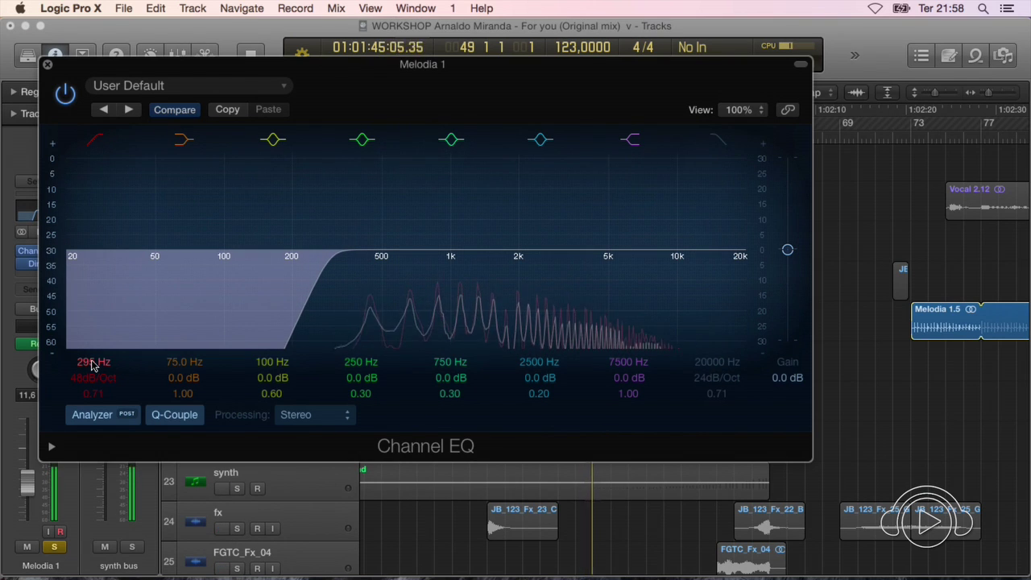
{"action": "scroll", "coordinate": [92, 365], "scroll_direction": "up", "scroll_amount": 2}
{"action": "scroll", "coordinate": [93, 364], "scroll_direction": "down", "scroll_amount": 2}
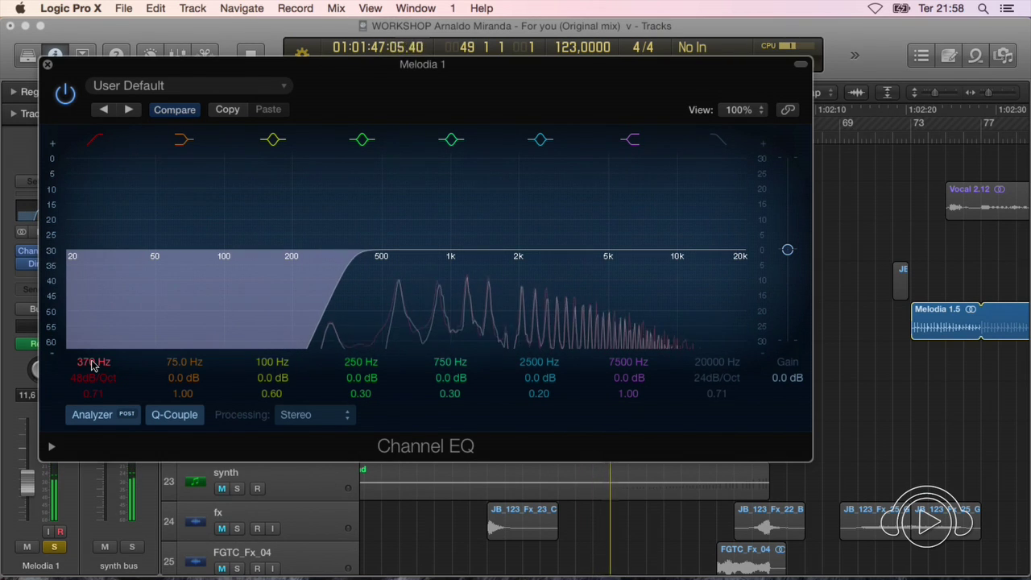
{"action": "scroll", "coordinate": [93, 364], "scroll_direction": "down", "scroll_amount": 3}
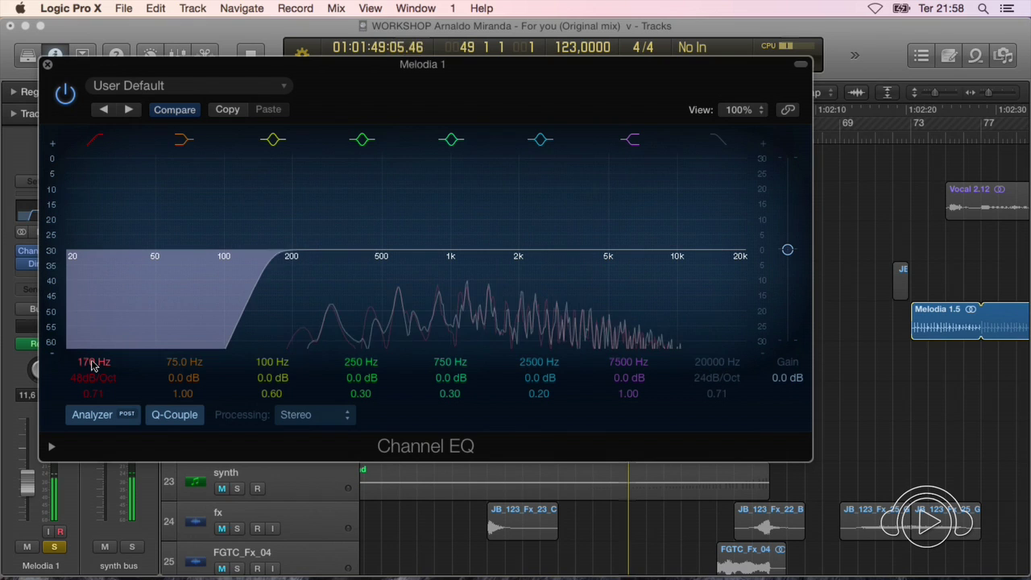
{"action": "scroll", "coordinate": [92, 364], "scroll_direction": "up", "scroll_amount": 4}
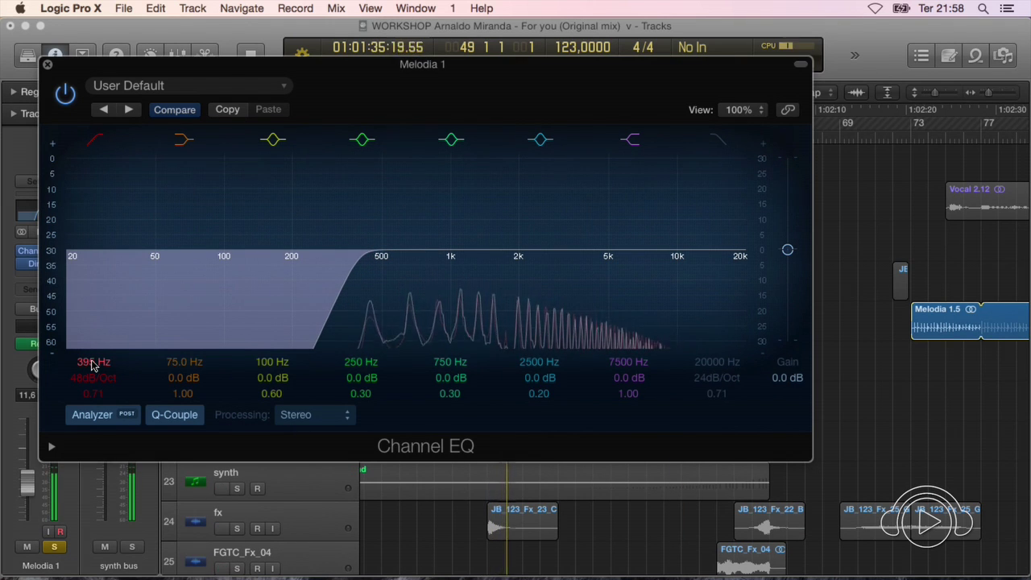
{"action": "left_click_drag", "start_coordinate": [92, 362], "coordinate": [92, 365]}
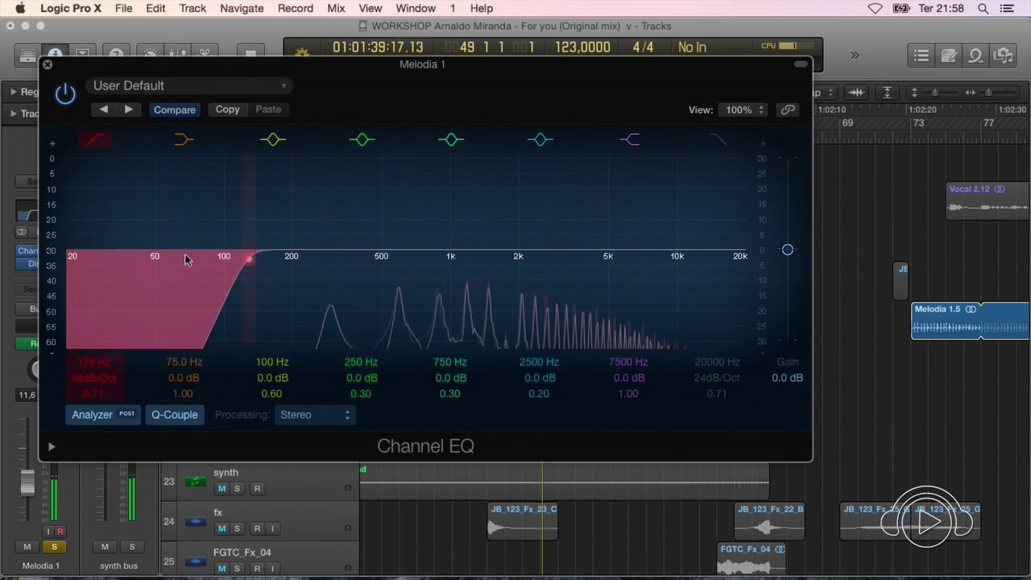
{"action": "left_click_drag", "start_coordinate": [94, 367], "coordinate": [95, 368]}
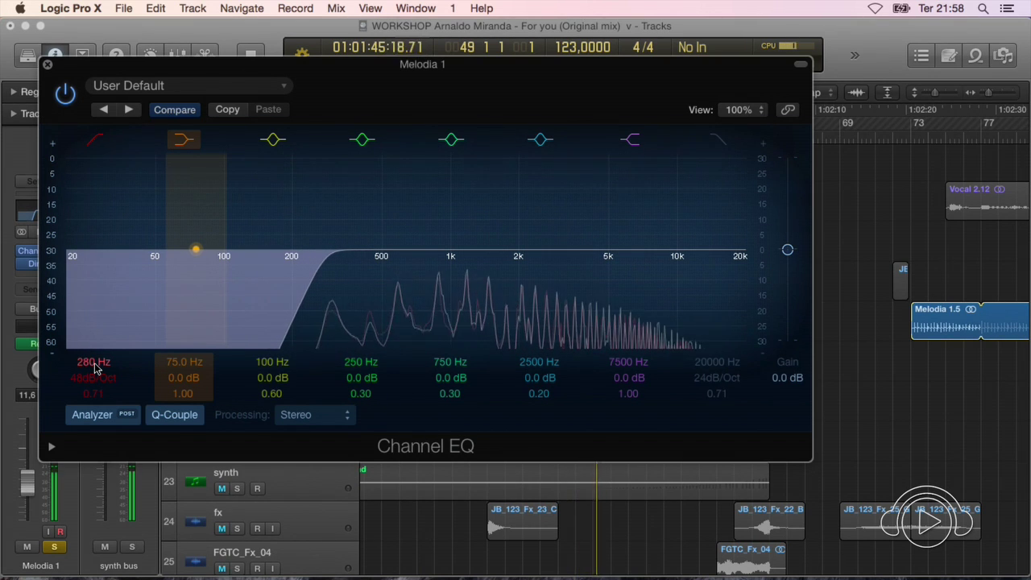
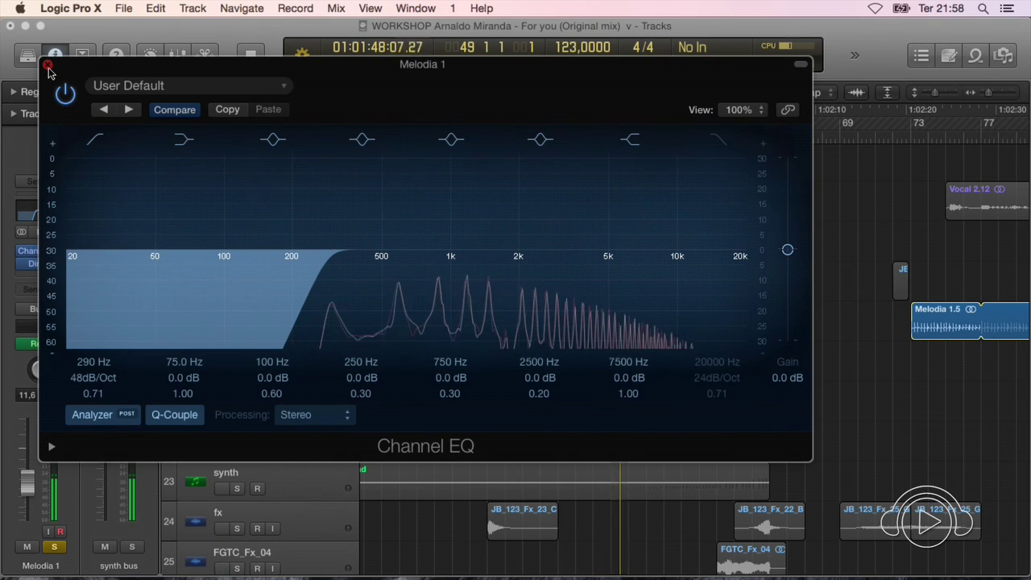
{"action": "left_click", "coordinate": [46, 64]}
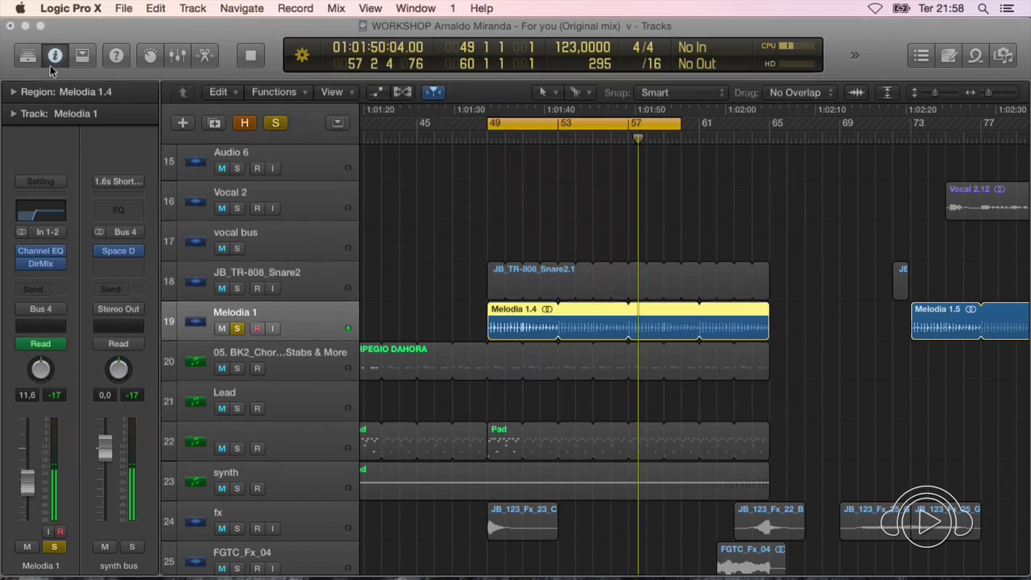
Play the cycle and raise Melodia 1's volume fader to -7.4 dB
{"action": "key", "text": "space"}
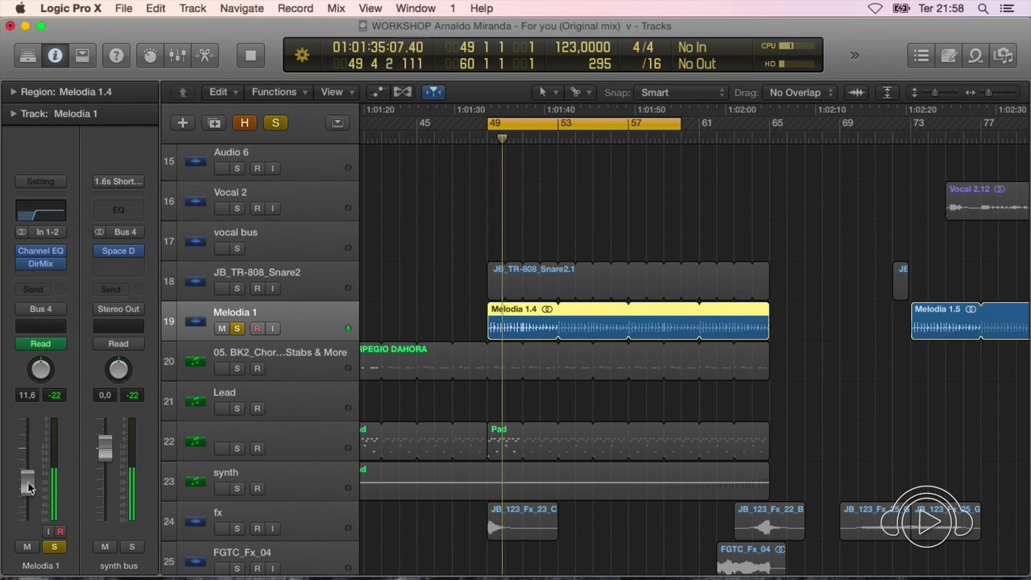
{"action": "left_click_drag", "start_coordinate": [31, 485], "coordinate": [32, 477]}
{"action": "scroll", "coordinate": [279, 291], "scroll_direction": "up", "scroll_amount": 1}
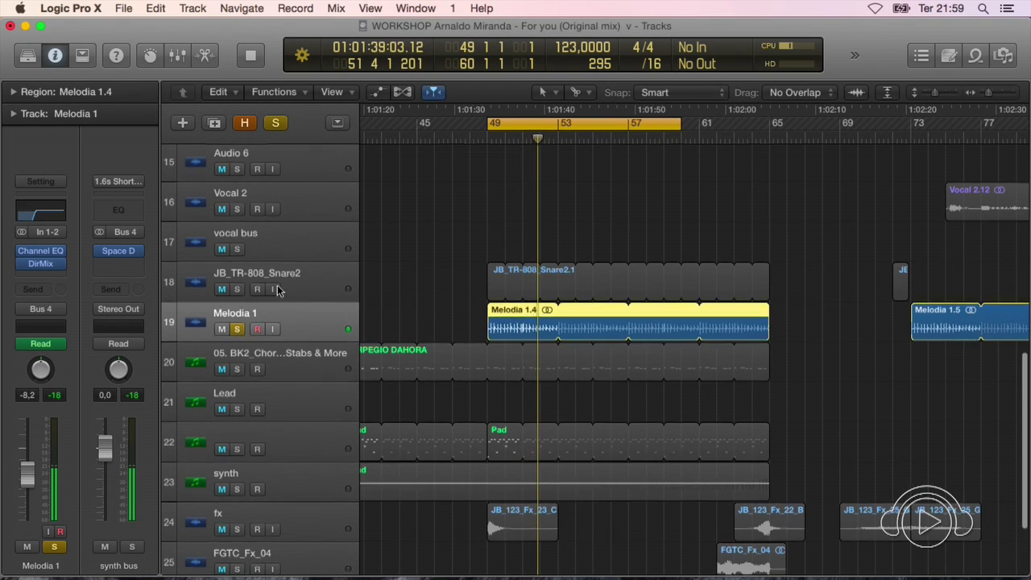
{"action": "scroll", "coordinate": [277, 290], "scroll_direction": "up", "scroll_amount": 10}
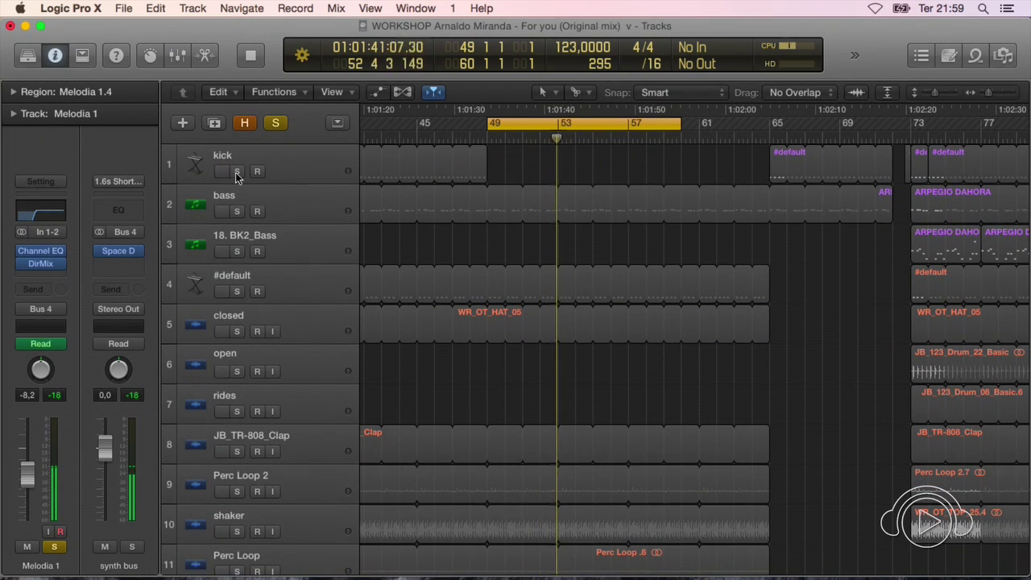
{"action": "left_click_drag", "start_coordinate": [237, 173], "coordinate": [237, 211]}
{"action": "scroll", "coordinate": [382, 252], "scroll_direction": "down", "scroll_amount": 10}
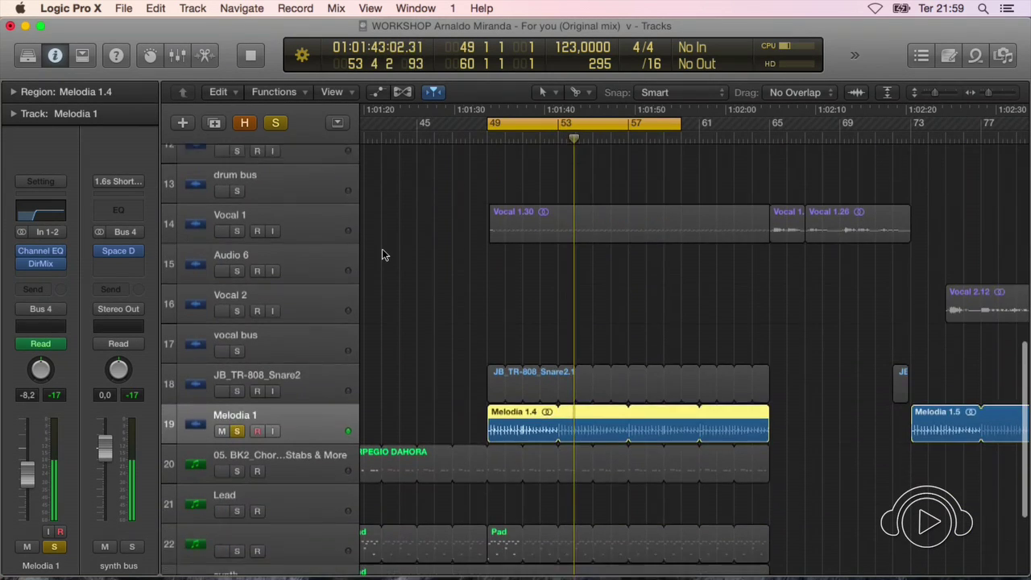
{"action": "scroll", "coordinate": [382, 250], "scroll_direction": "up", "scroll_amount": 1}
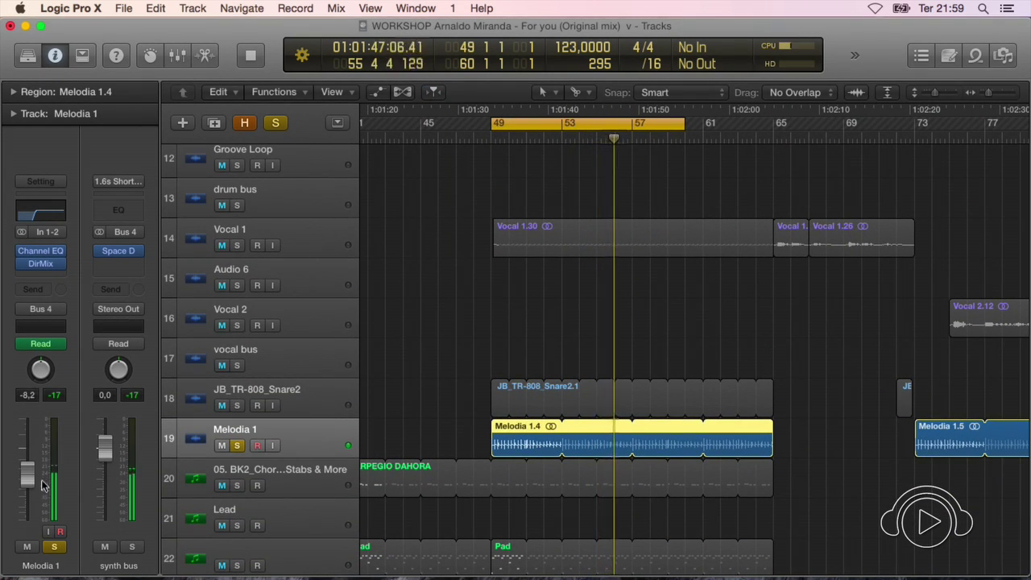
{"action": "left_click_drag", "start_coordinate": [30, 471], "coordinate": [30, 468]}
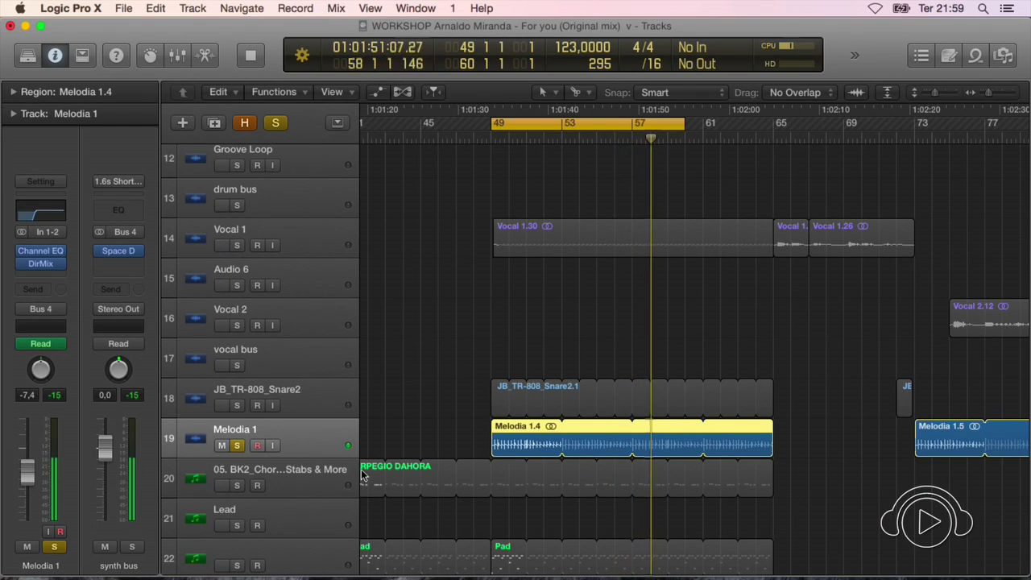
Examine where Melodia 1's regions sit in the arrangement relative to the neighbouring arpeggio, lead and pad tracks
{"action": "key", "text": "super+Left"}
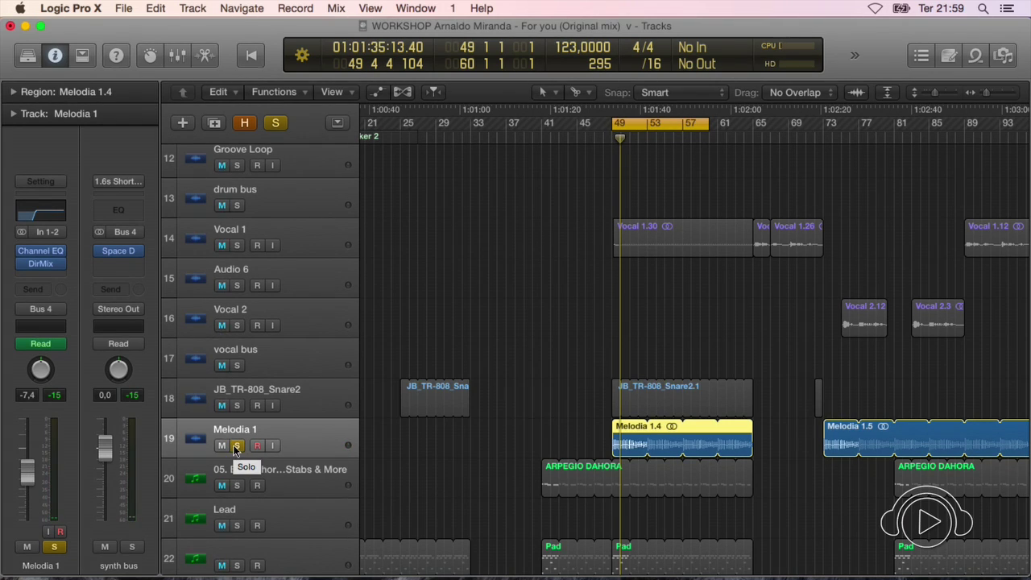
{"action": "key", "text": "super+Left"}
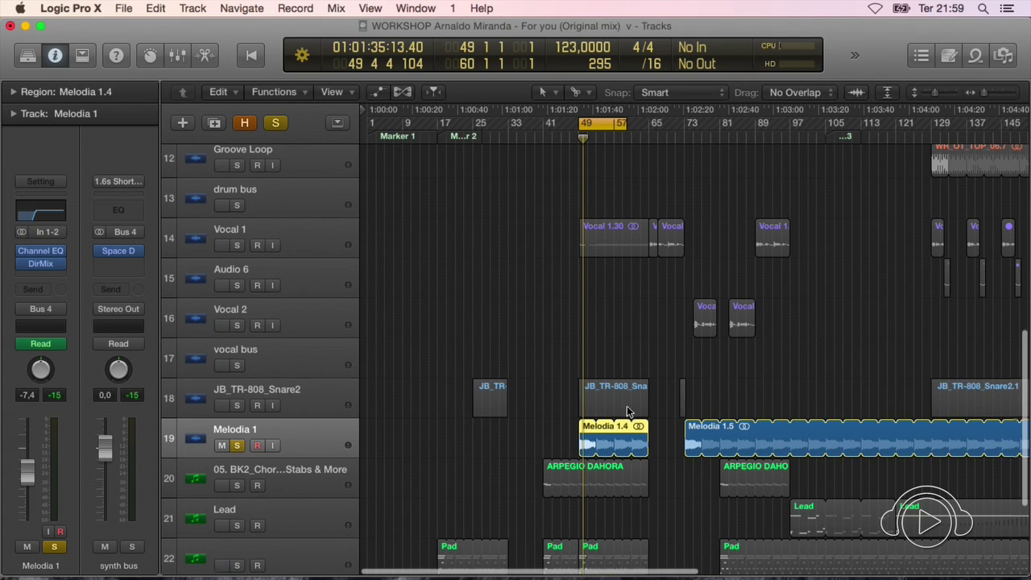
{"action": "scroll", "coordinate": [628, 412], "scroll_direction": "down", "scroll_amount": 5}
{"action": "key", "text": "super+Right"}
{"action": "key", "text": "super+Right"}
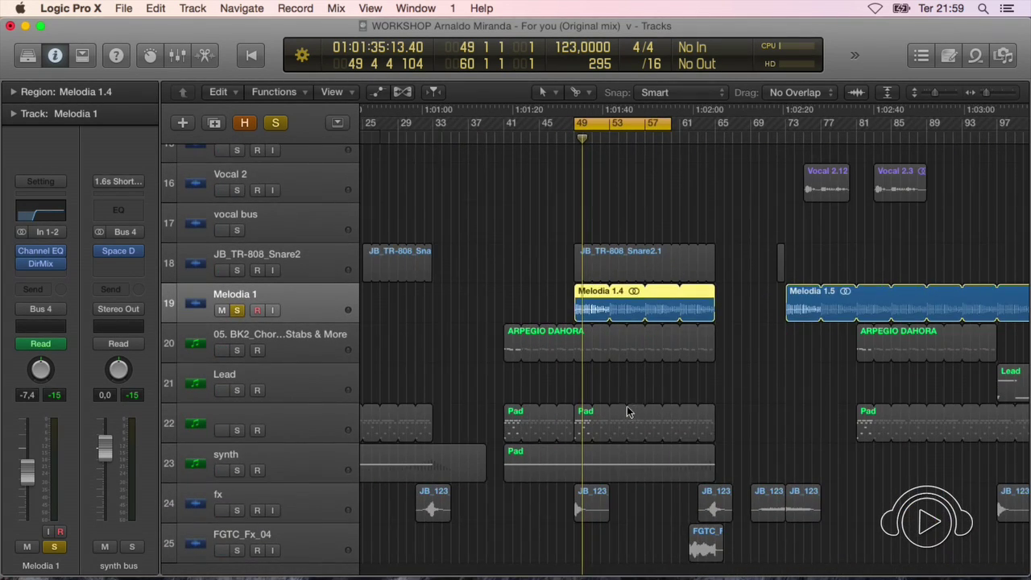
{"action": "scroll", "coordinate": [637, 412], "scroll_direction": "right", "scroll_amount": 3}
{"action": "key", "text": "super+Right"}
{"action": "key", "text": "super+Down"}
{"action": "key", "text": "super+Down"}
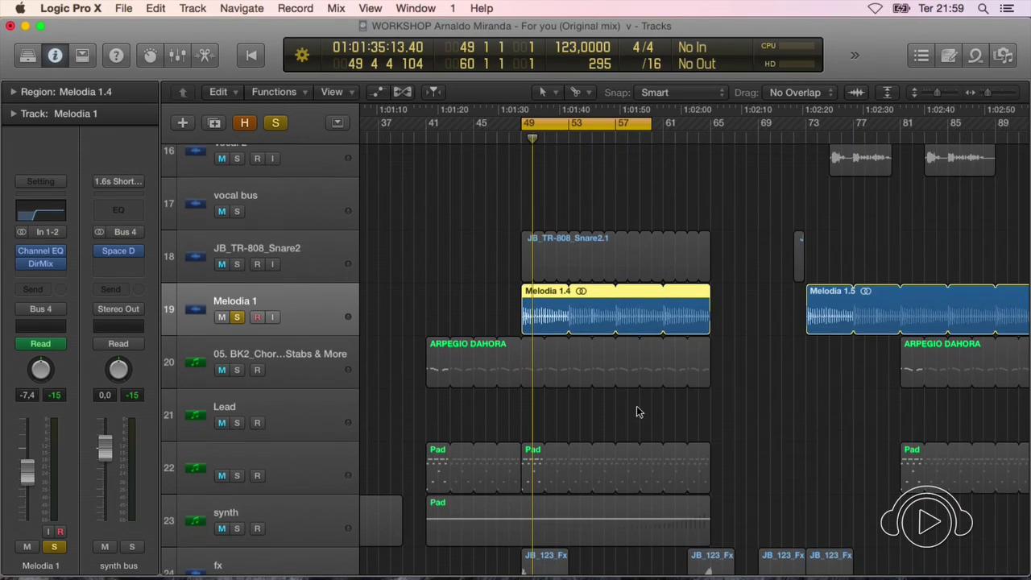
{"action": "key", "text": "super+Right"}
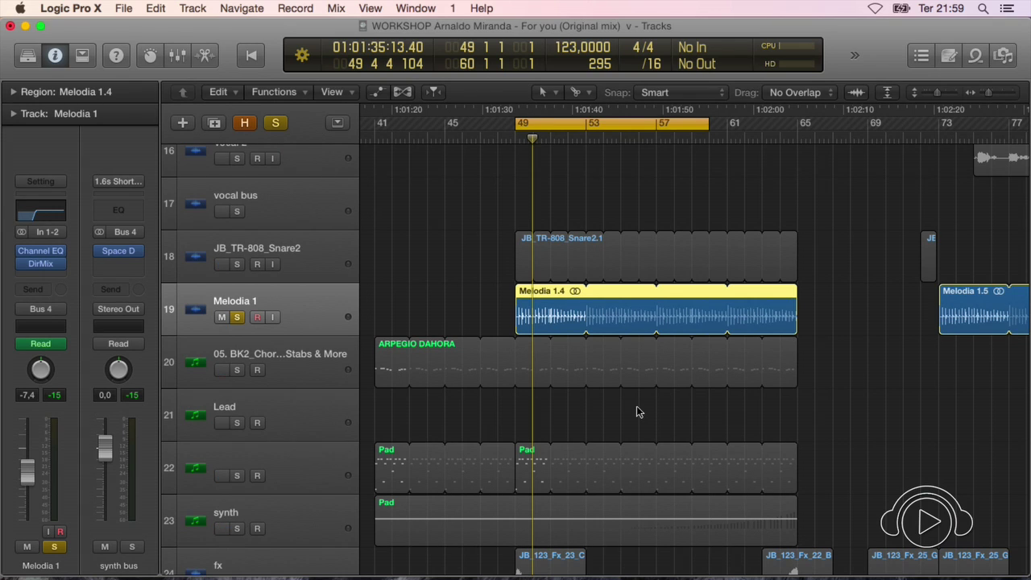
{"action": "key", "text": "super+Left"}
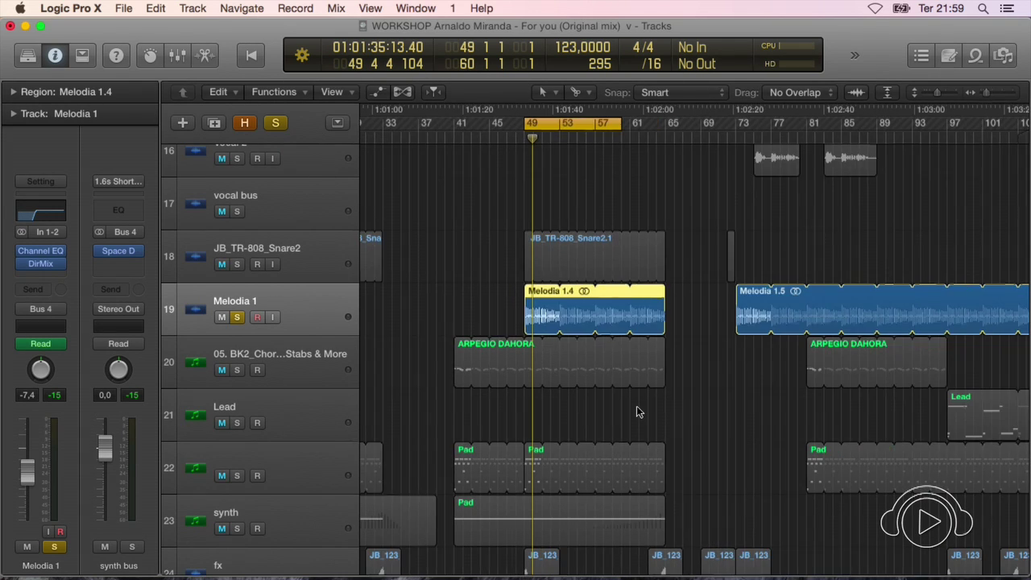
{"action": "key", "text": "super+Up"}
{"action": "key", "text": "super+Left"}
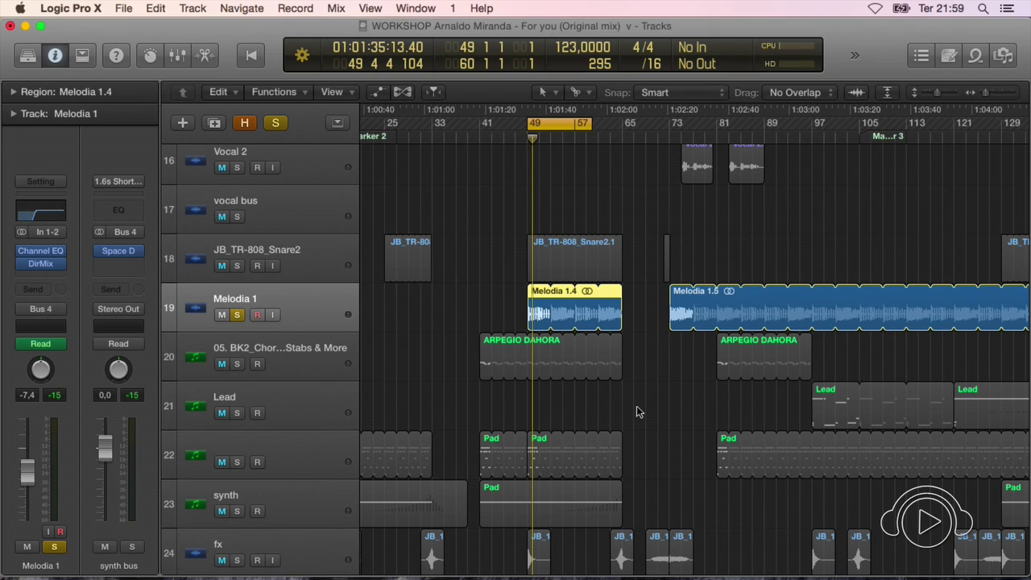
{"action": "key", "text": "super+Left"}
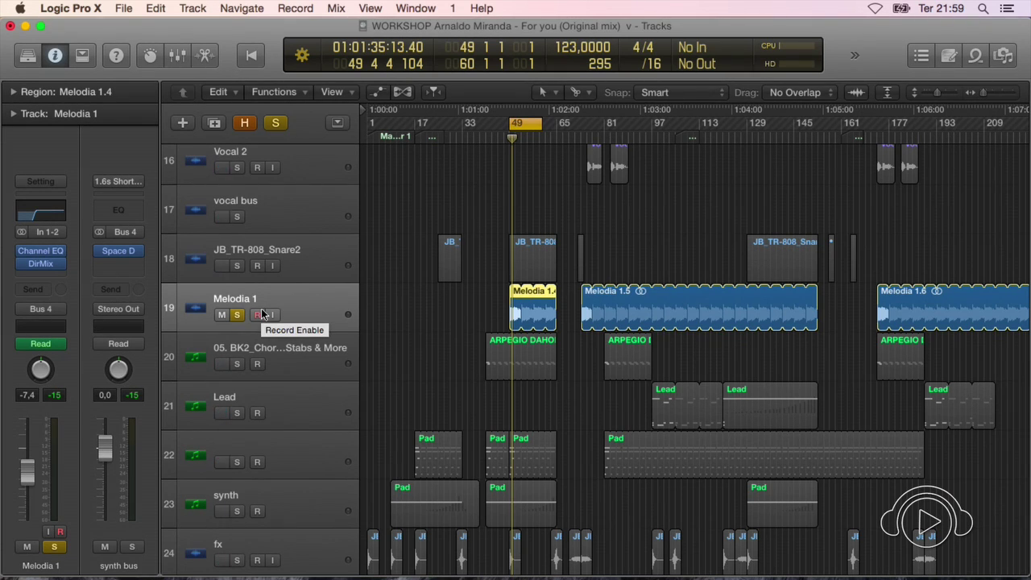
{"action": "key", "text": "super+Right"}
{"action": "key", "text": "super+Right"}
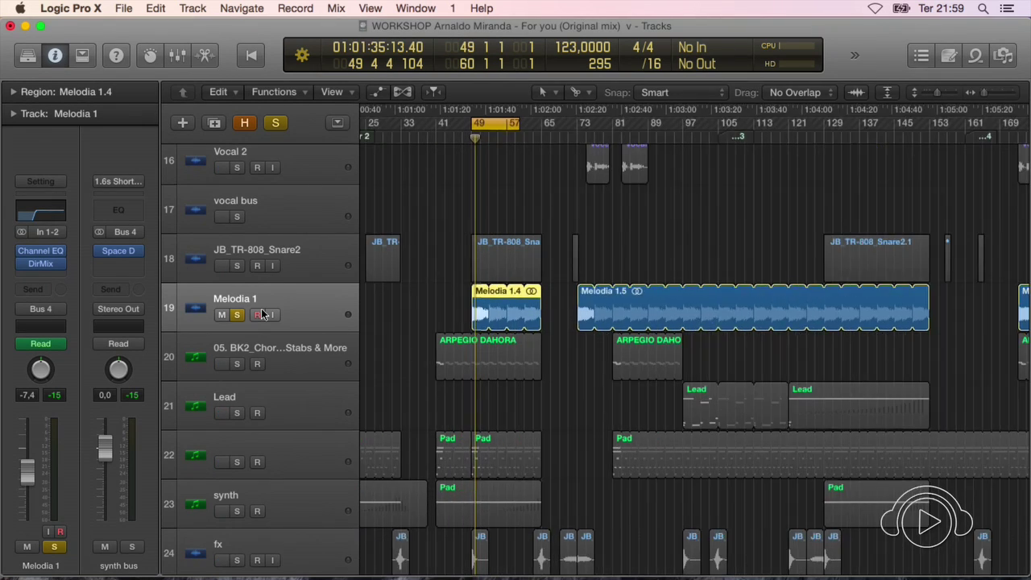
Start playback and move the solo from Melodia 1 to the 05. BK2_Chords, Pads, Stabs & More track
{"action": "key", "text": "space"}
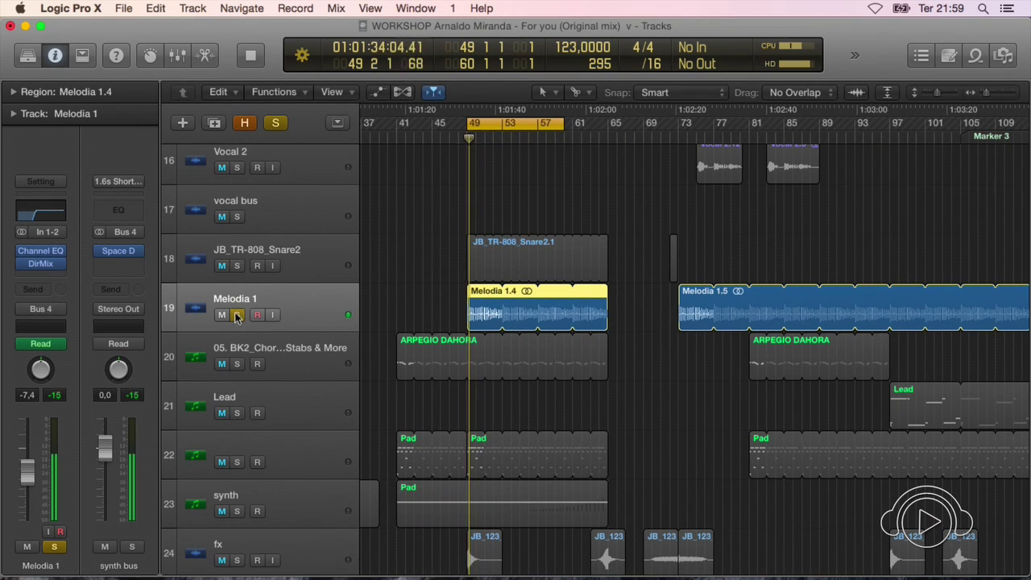
{"action": "left_click", "coordinate": [238, 315]}
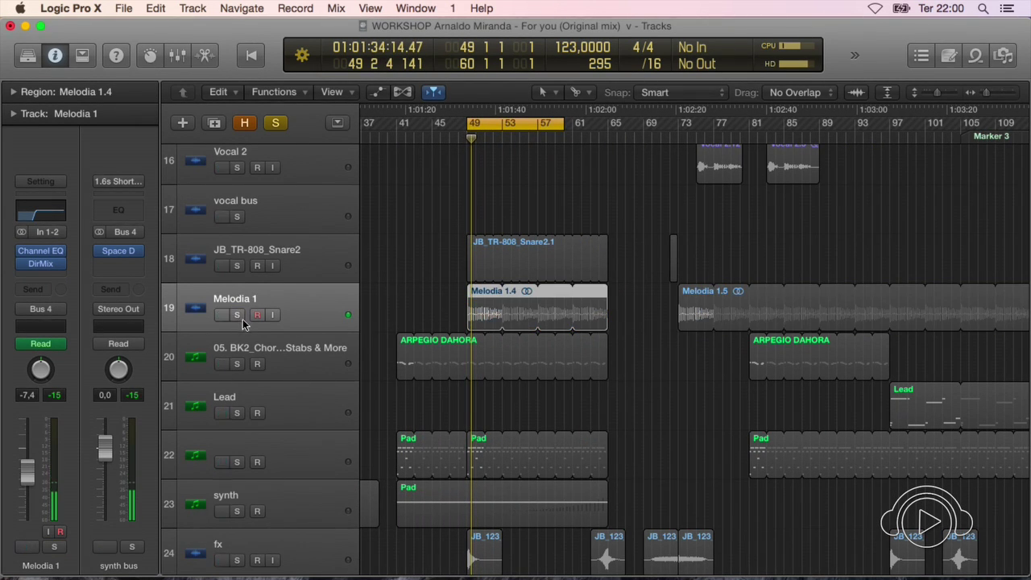
{"action": "key", "text": "super+Left"}
{"action": "key", "text": "super+Left"}
{"action": "key", "text": "super+Left"}
{"action": "key", "text": "super+Left"}
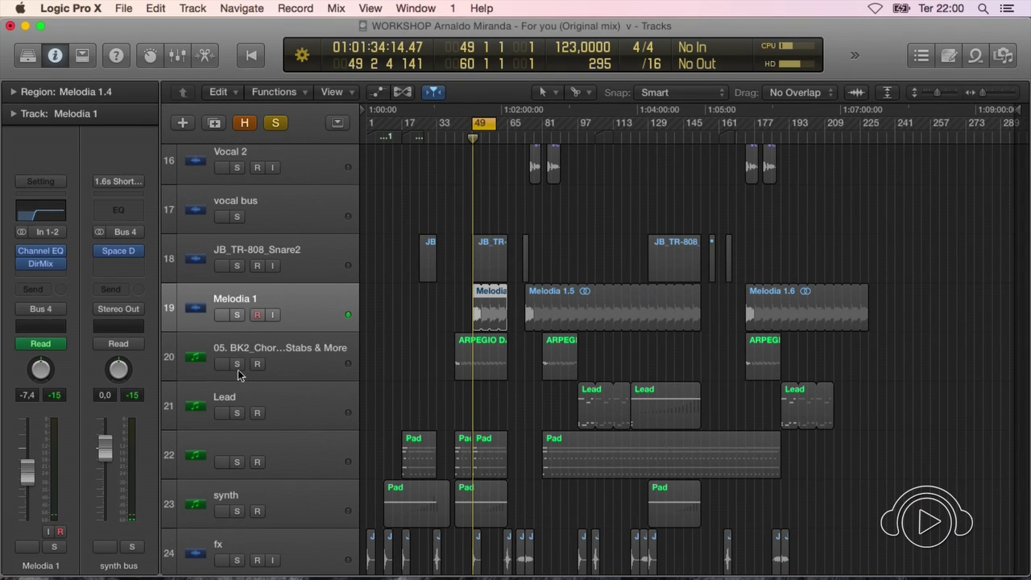
{"action": "left_click", "coordinate": [238, 369]}
Select the 05. BK2_Chords, Pads, Stabs & More track and bring its ARPEGIO DAHORA regions into view during playback
{"action": "key", "text": "super+Right"}
{"action": "key", "text": "super+Right"}
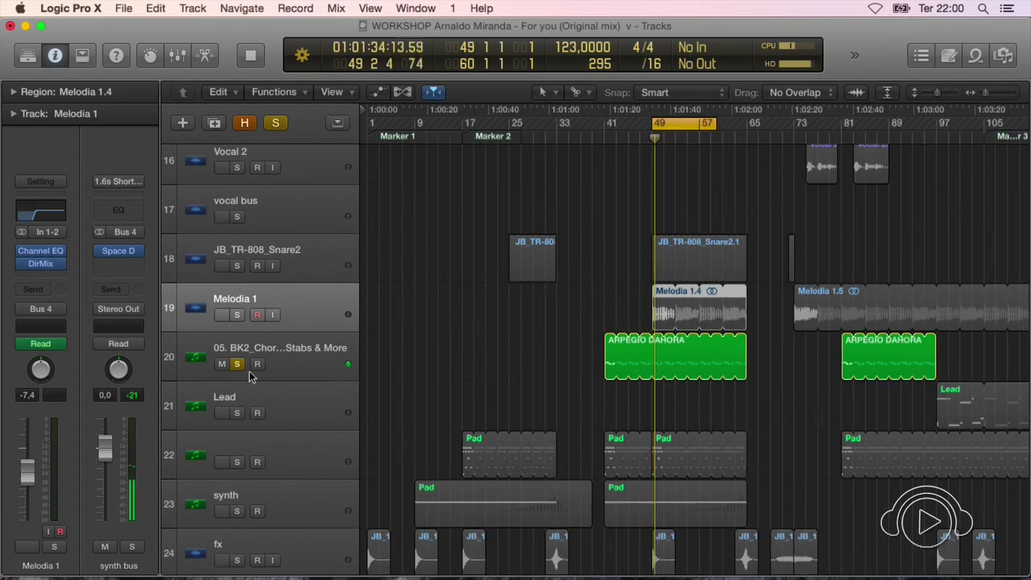
{"action": "key", "text": "super+Right"}
{"action": "key", "text": "super+Right"}
{"action": "key", "text": "super+Down"}
{"action": "key", "text": "super+Down"}
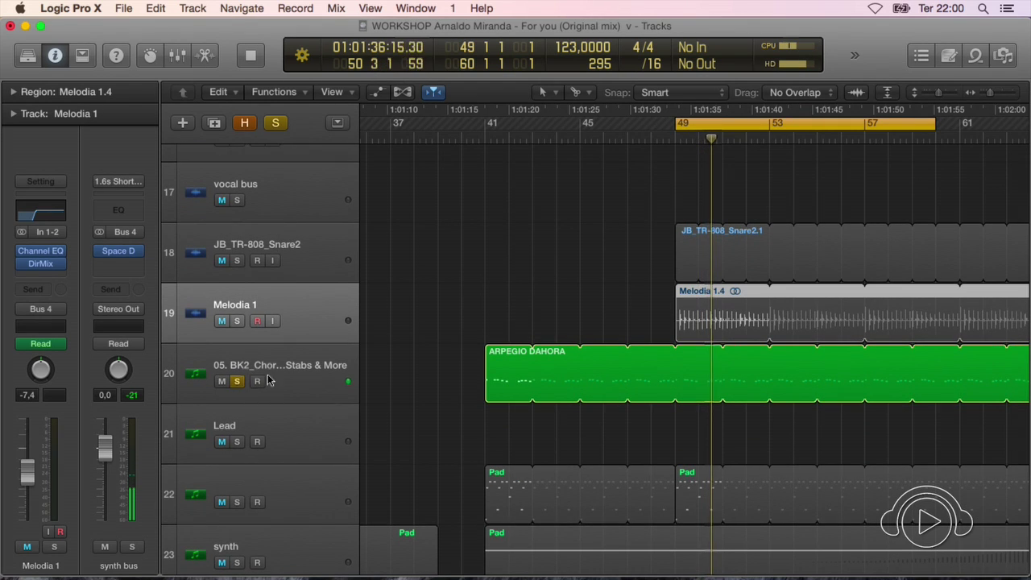
{"action": "scroll", "coordinate": [282, 379], "scroll_direction": "right", "scroll_amount": 3}
{"action": "left_click", "coordinate": [306, 377]}
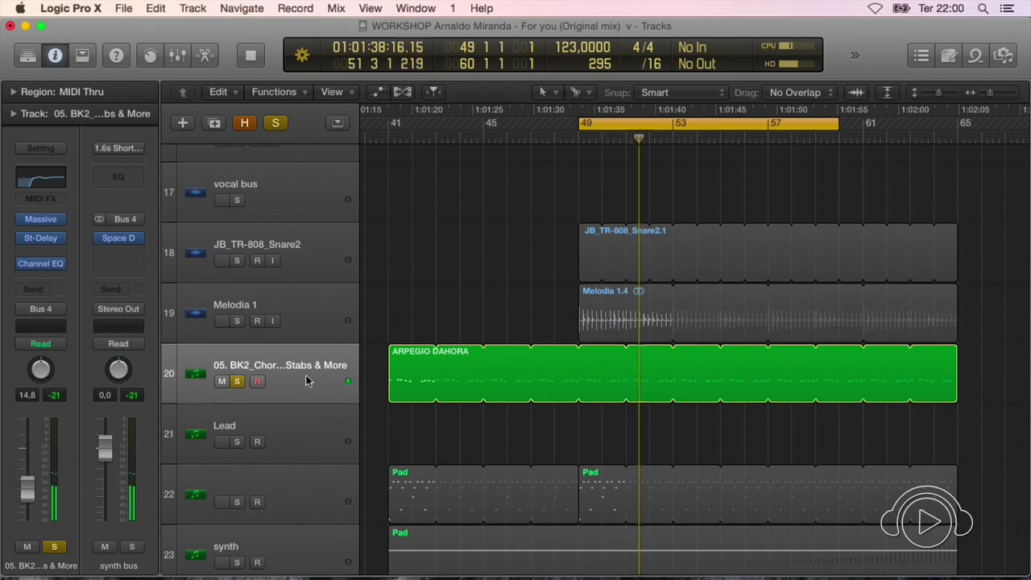
{"action": "key", "text": "super+Left"}
{"action": "key", "text": "super+Left"}
{"action": "scroll", "coordinate": [503, 419], "scroll_direction": "right", "scroll_amount": 3}
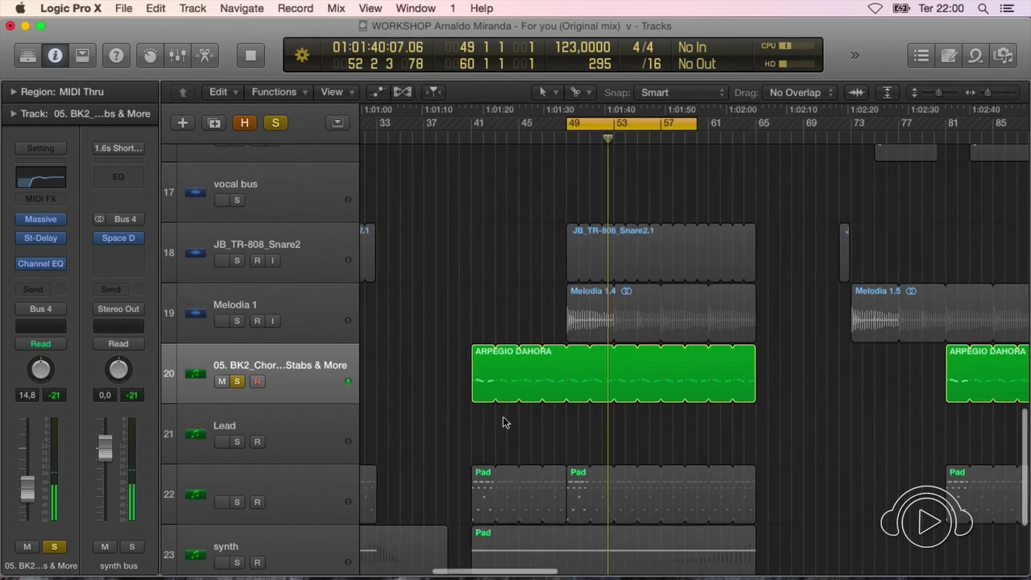
{"action": "scroll", "coordinate": [503, 422], "scroll_direction": "right", "scroll_amount": 1}
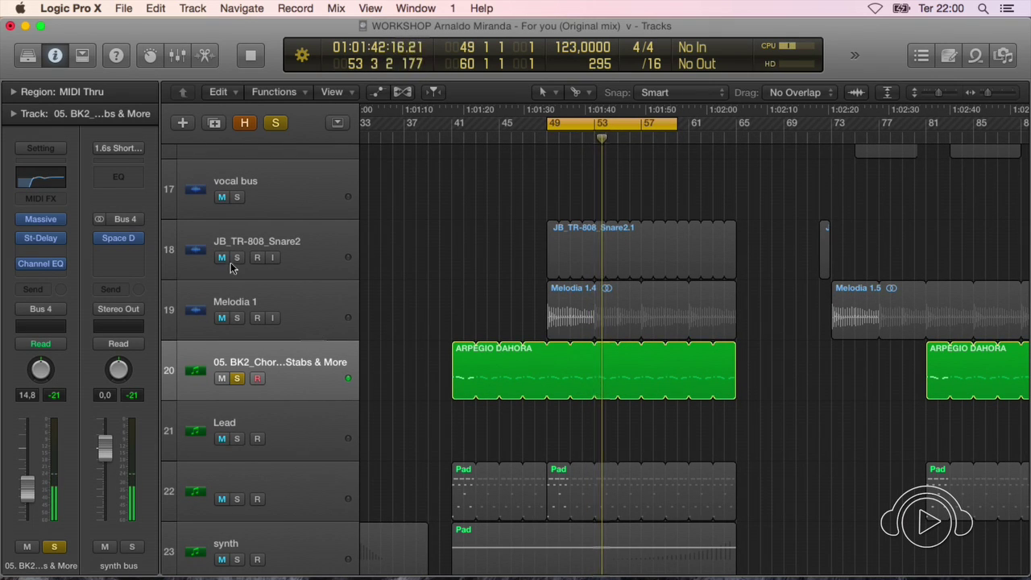
Open the BK2 Chords track's Stereo Delay to review its left and right delay settings, and close the plug-in
{"action": "mouse_move", "coordinate": [40, 219]}
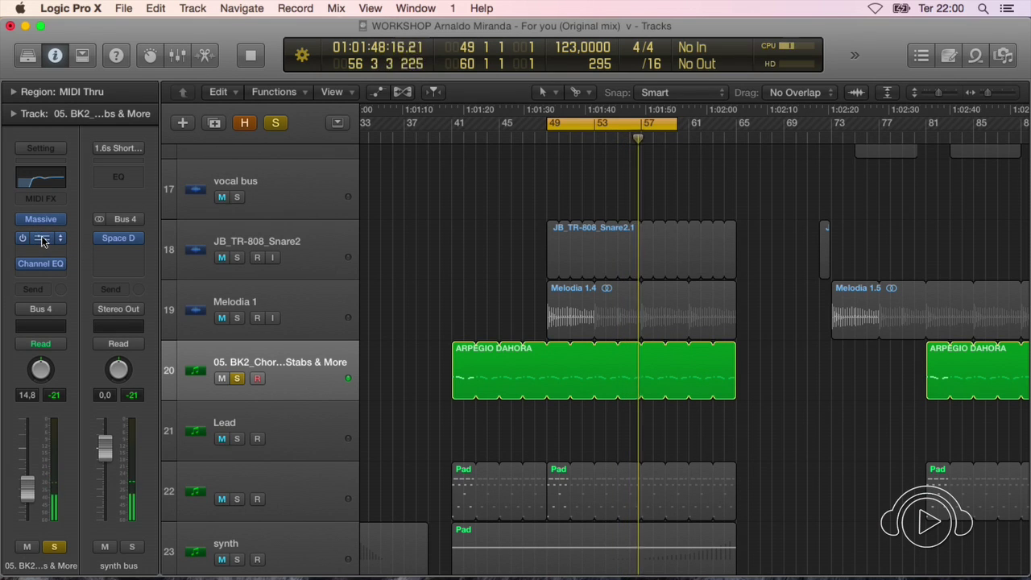
{"action": "left_click", "coordinate": [42, 238]}
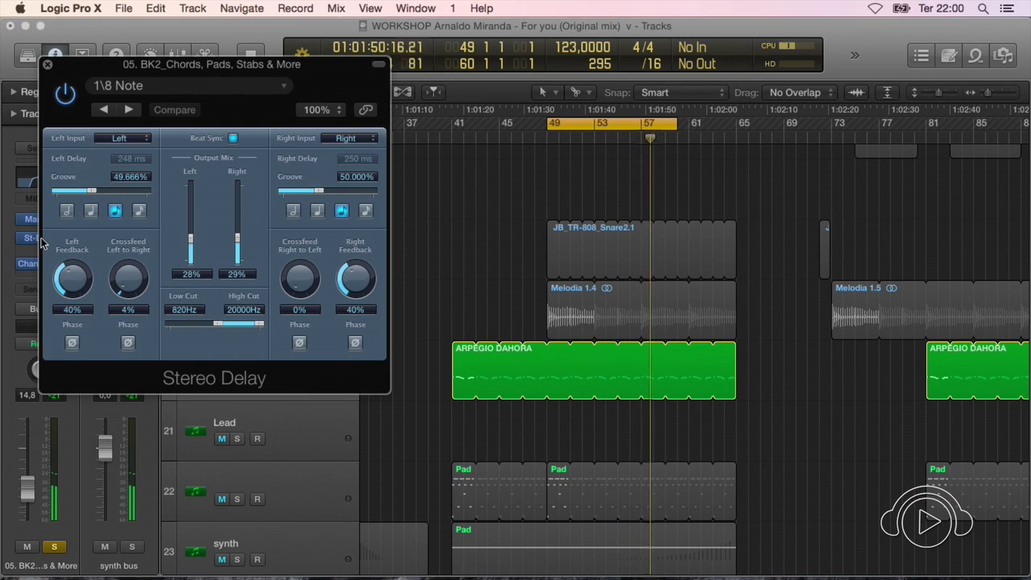
{"action": "left_click_drag", "start_coordinate": [80, 67], "coordinate": [155, 71]}
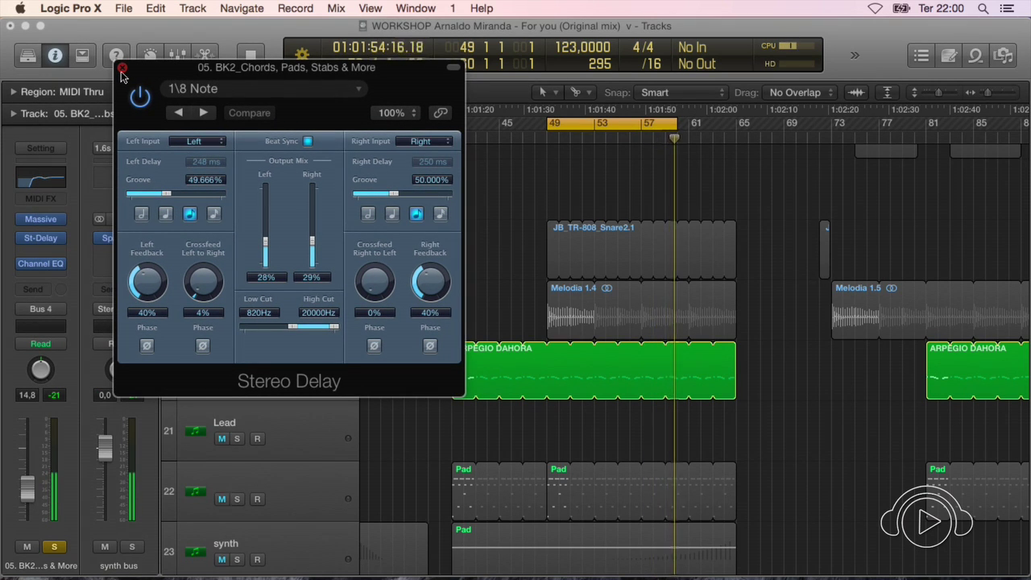
{"action": "left_click", "coordinate": [122, 68]}
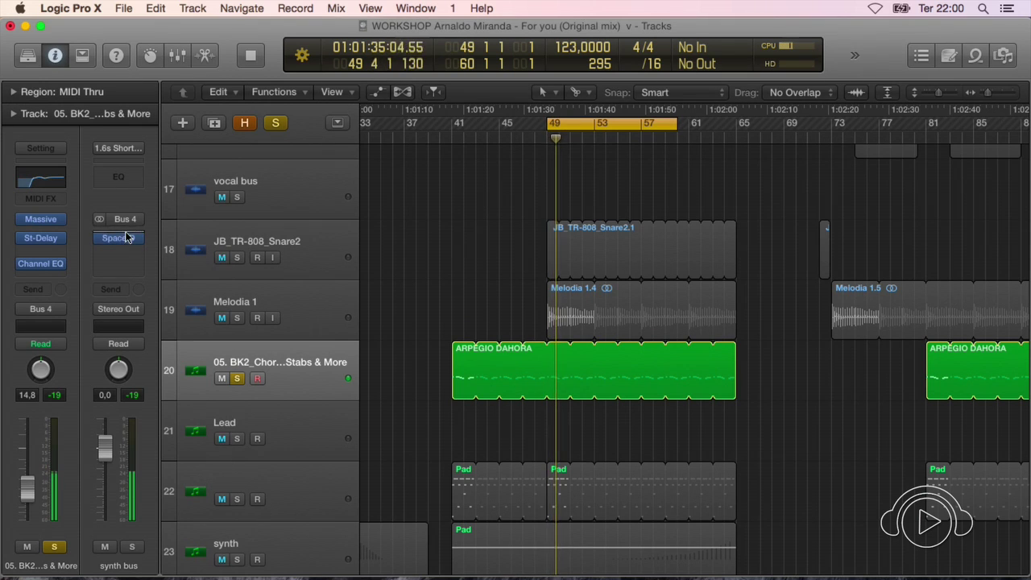
Open the BK2 Chords track's Channel EQ, compare the sound with the low cut off and on, inspect the band settings and close it
{"action": "left_click", "coordinate": [41, 263]}
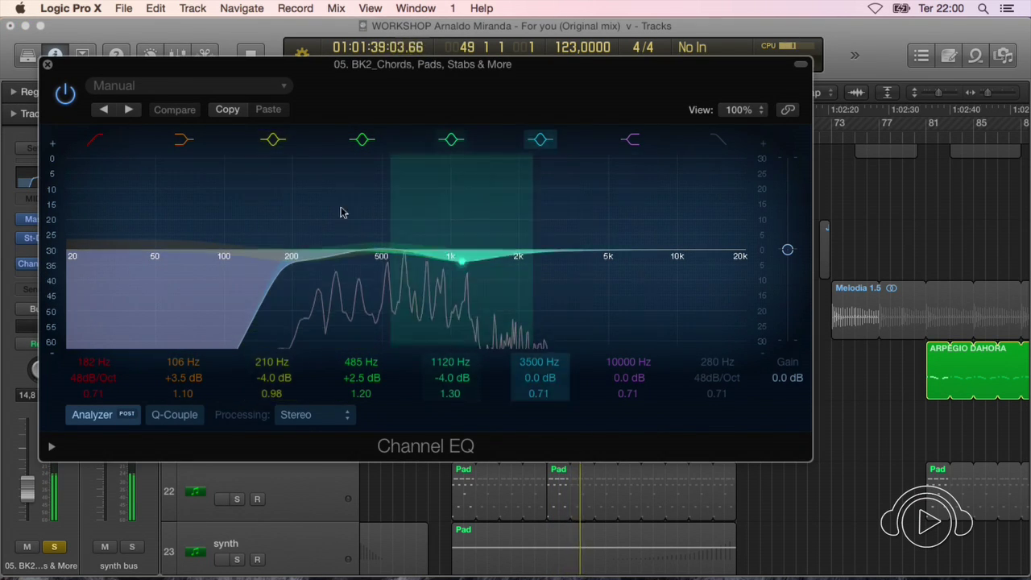
{"action": "left_click", "coordinate": [96, 142]}
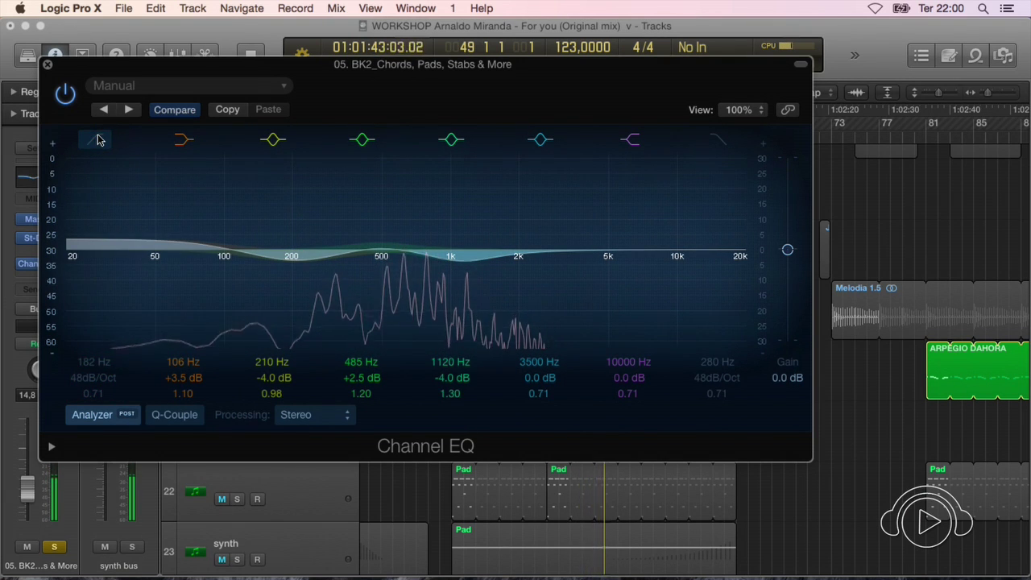
{"action": "left_click", "coordinate": [98, 140]}
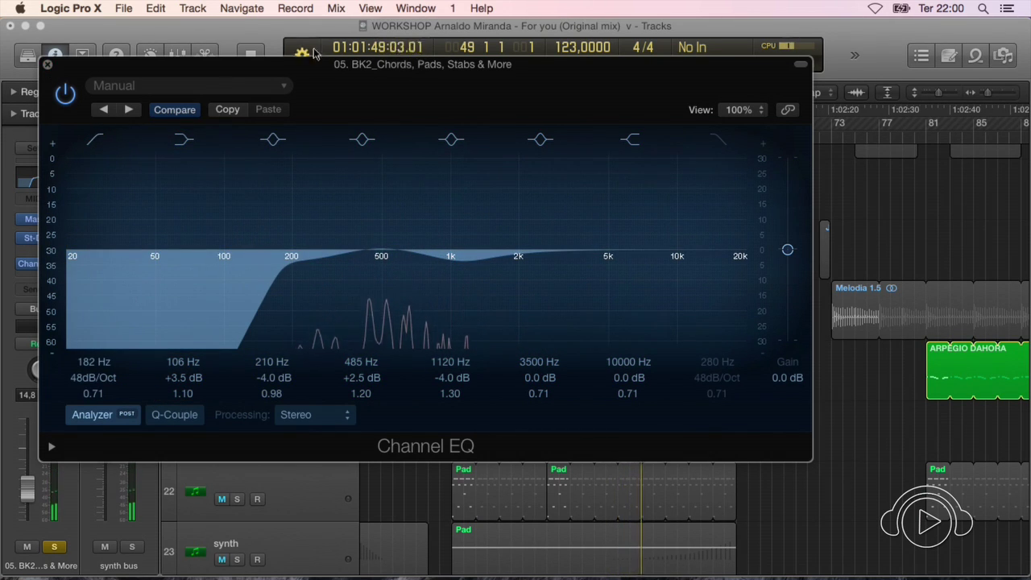
{"action": "left_click_drag", "start_coordinate": [306, 69], "coordinate": [338, 124]}
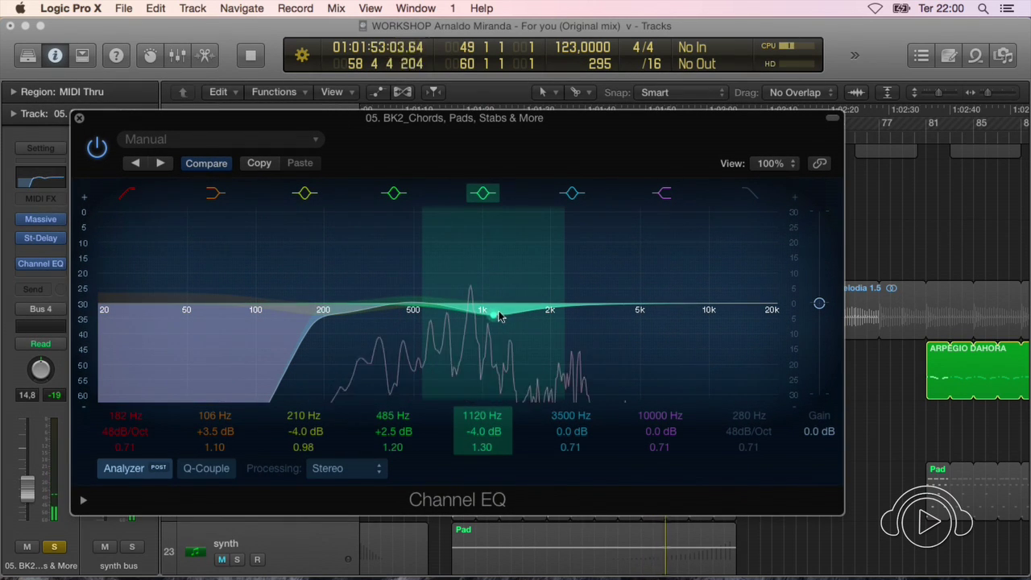
{"action": "left_click", "coordinate": [393, 436]}
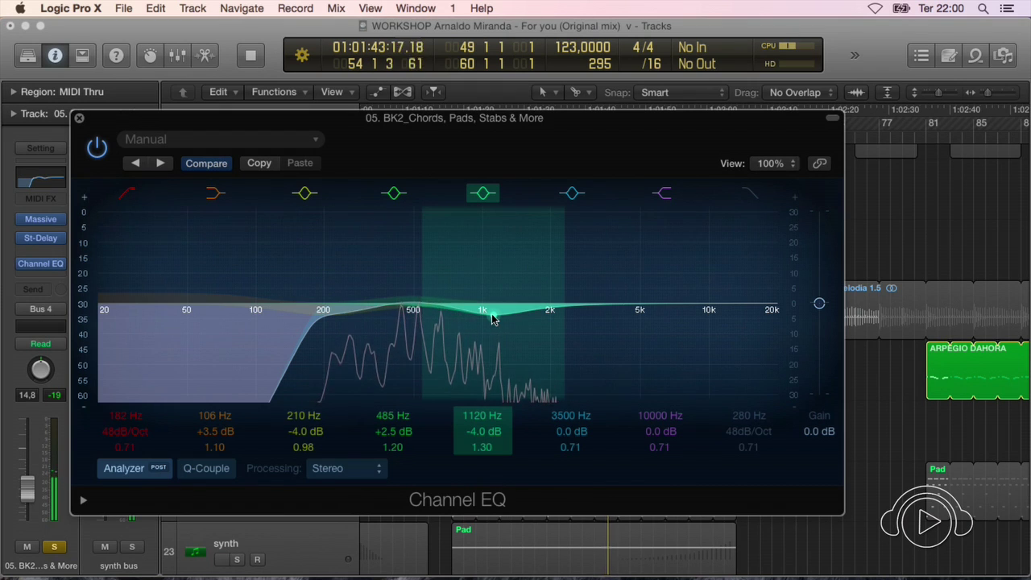
{"action": "left_click", "coordinate": [80, 119]}
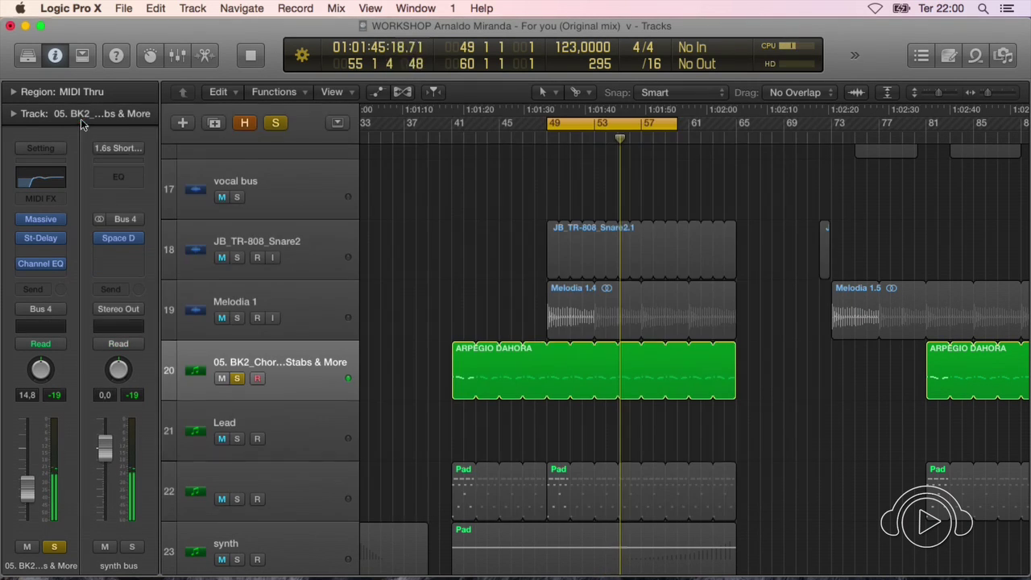
Select the unnamed track 22 that holds the Pad regions to show its channel strip
{"action": "scroll", "coordinate": [323, 338], "scroll_direction": "down", "scroll_amount": 3}
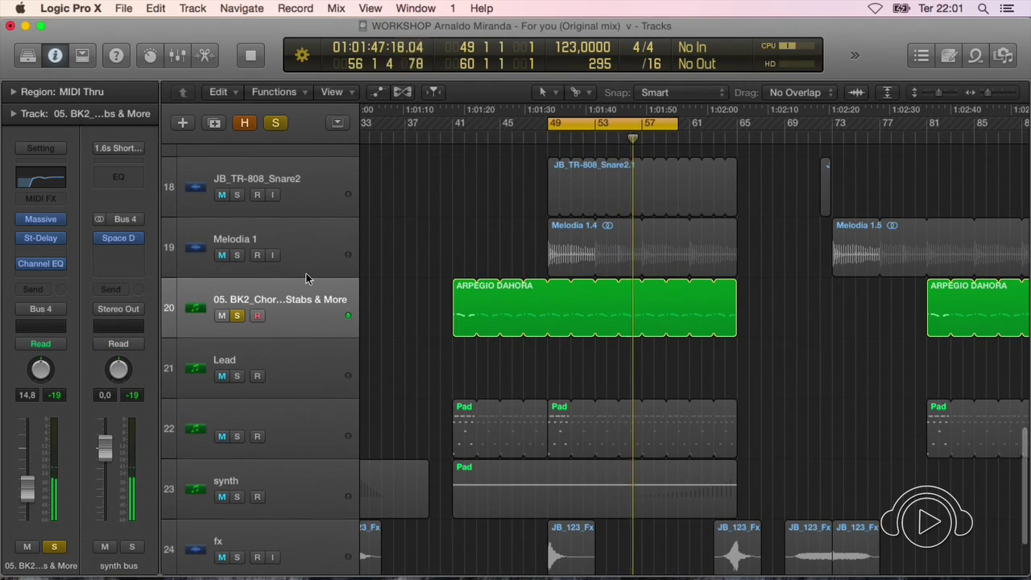
{"action": "scroll", "coordinate": [306, 274], "scroll_direction": "down", "scroll_amount": 2}
{"action": "left_click", "coordinate": [303, 356]}
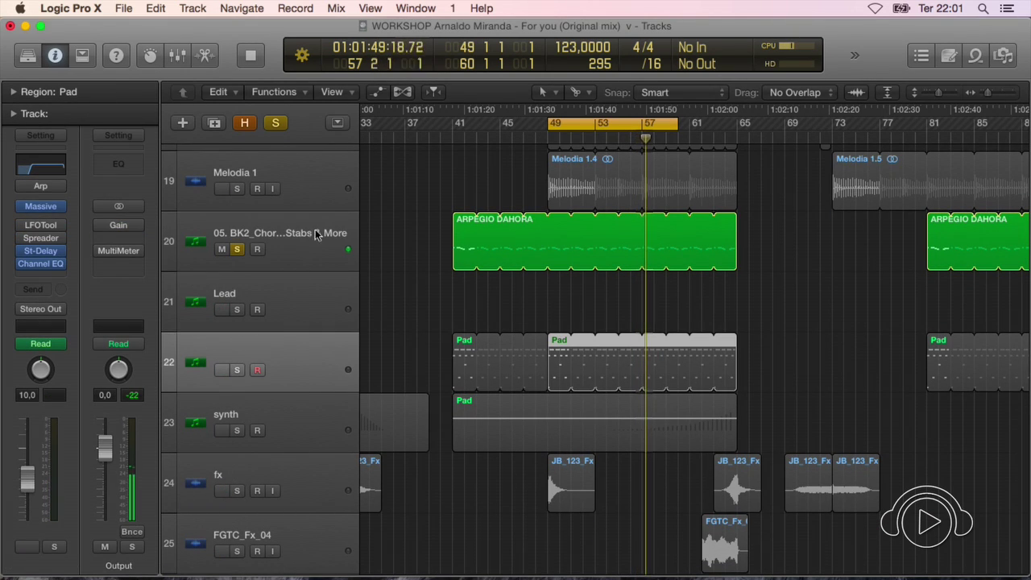
Solo only the unnamed Pad track 22 during playback, then add the BK2 Chords track to the solo
{"action": "left_click", "coordinate": [296, 265]}
{"action": "left_click", "coordinate": [302, 384]}
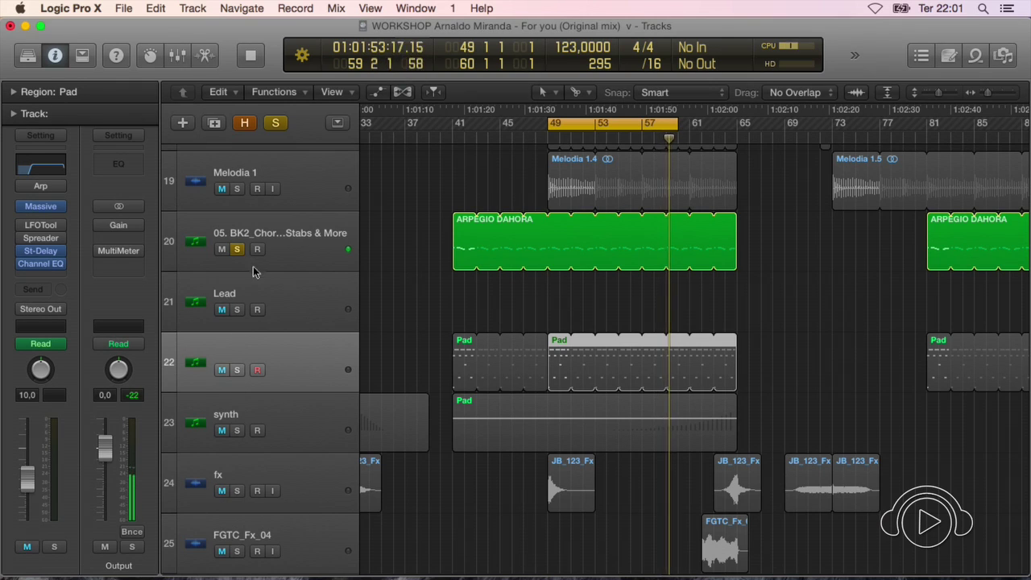
{"action": "left_click", "coordinate": [237, 370], "text": "alt"}
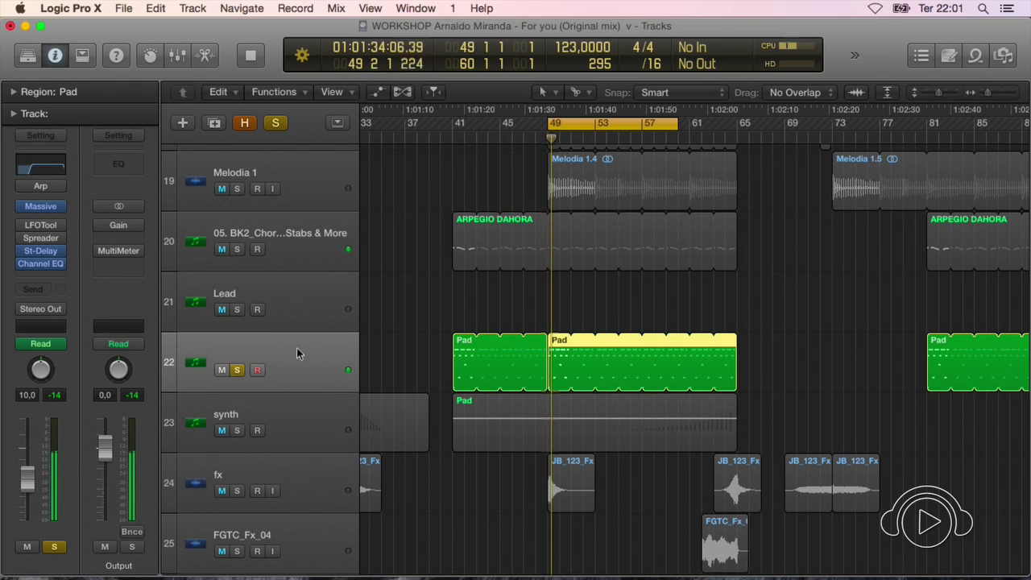
{"action": "left_click", "coordinate": [237, 250]}
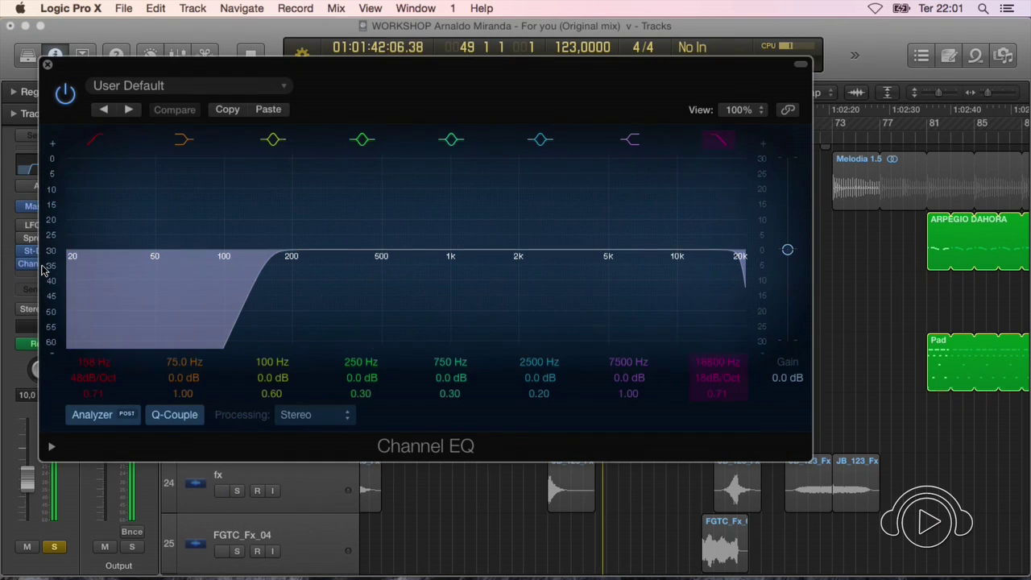
Open the Pad track's Channel EQ during playback to inspect its low-cut and high-cut bands, and close it
{"action": "left_click", "coordinate": [42, 264]}
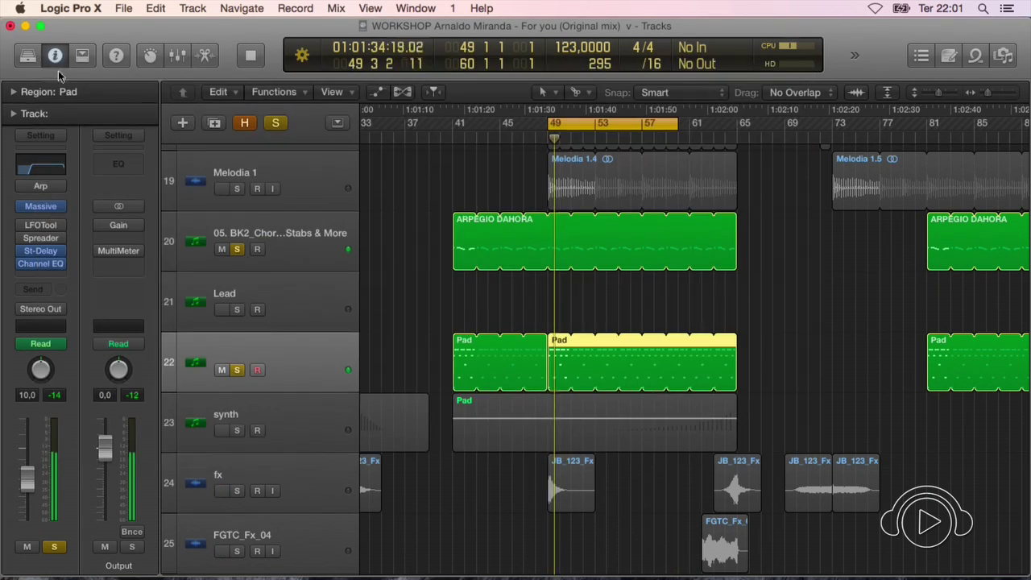
{"action": "left_click", "coordinate": [48, 64]}
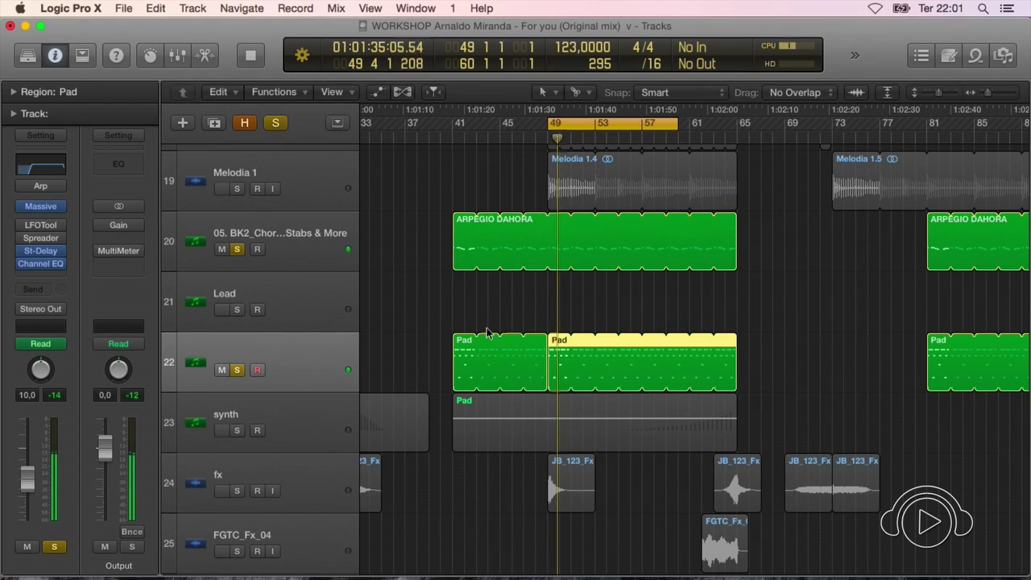
{"action": "left_click", "coordinate": [40, 263]}
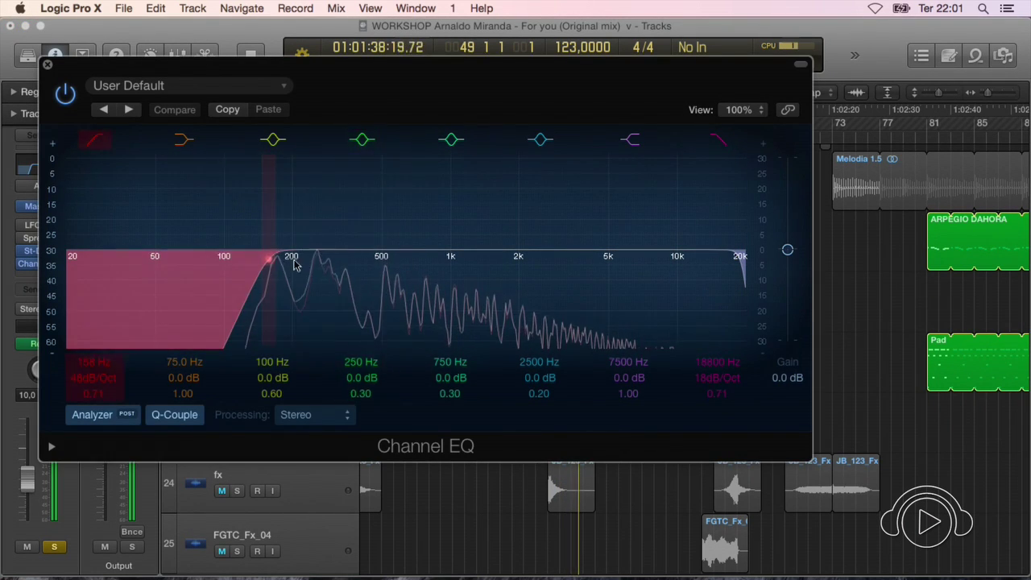
{"action": "left_click", "coordinate": [49, 65]}
Open the BK2 Chords track's Channel EQ, compare the sound with the EQ bypassed and active, and close it
{"action": "left_click", "coordinate": [266, 235]}
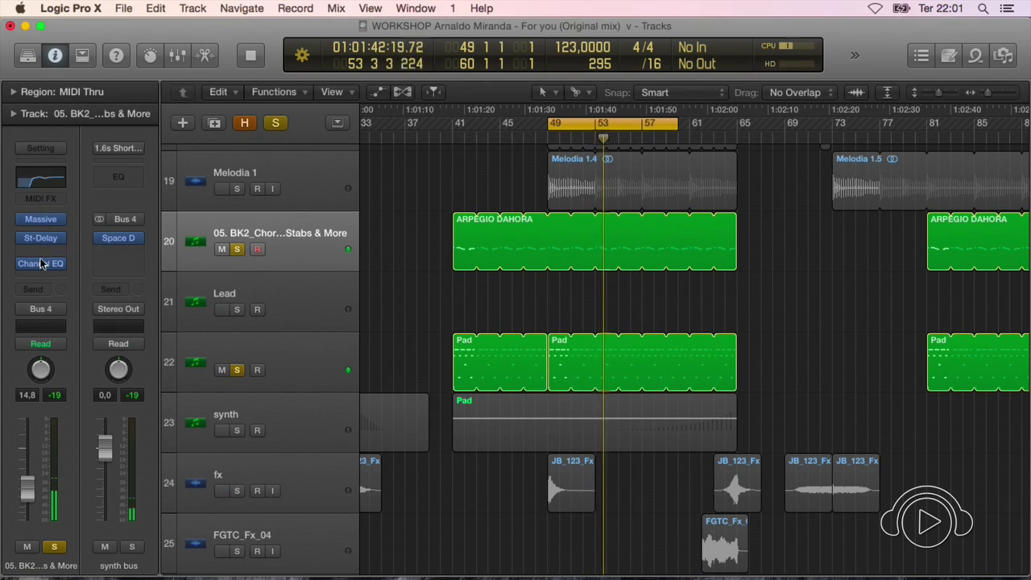
{"action": "left_click", "coordinate": [43, 267]}
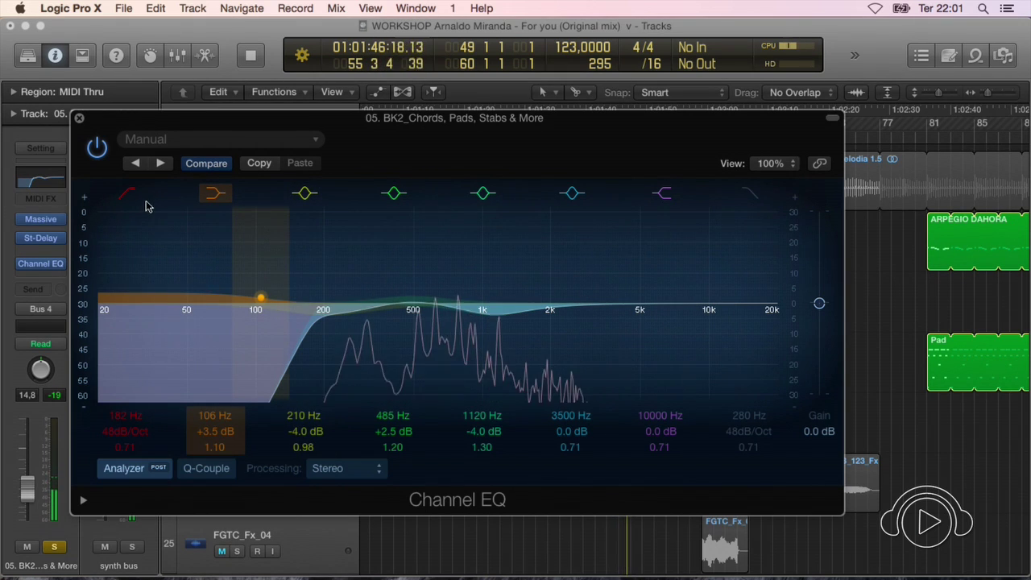
{"action": "left_click", "coordinate": [95, 148]}
{"action": "left_click", "coordinate": [95, 149]}
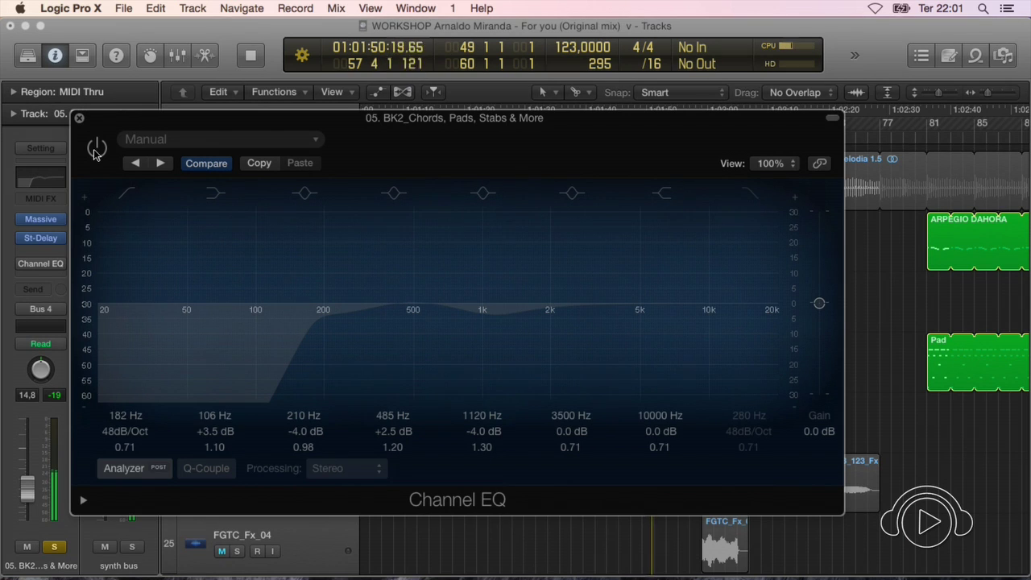
{"action": "left_click", "coordinate": [95, 150]}
{"action": "left_click", "coordinate": [79, 117]}
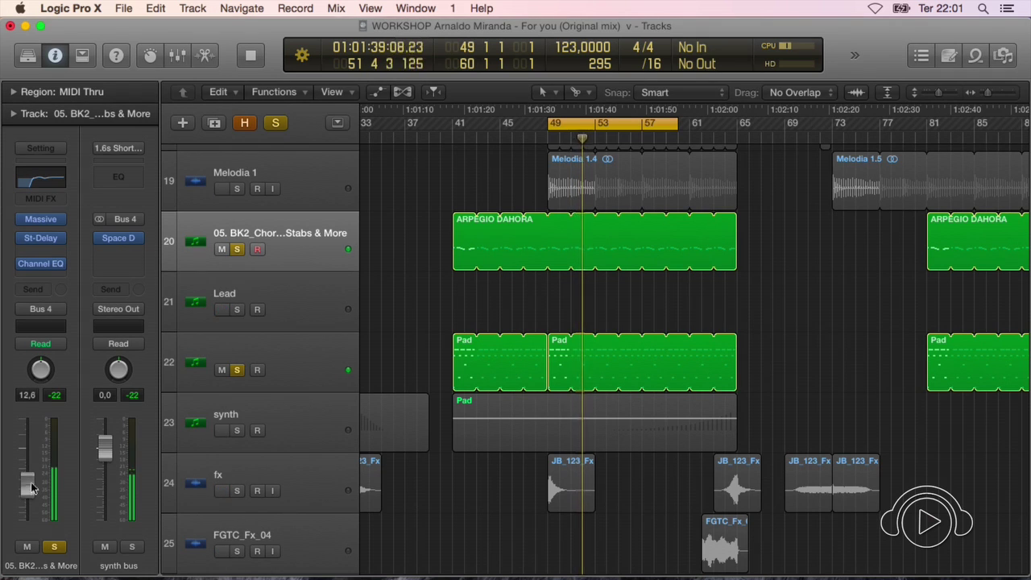
Raise the BK2 Chords track's volume to -12.2 dB, and stop playback with the solos off on that track and the Pad track
{"action": "key", "text": "space"}
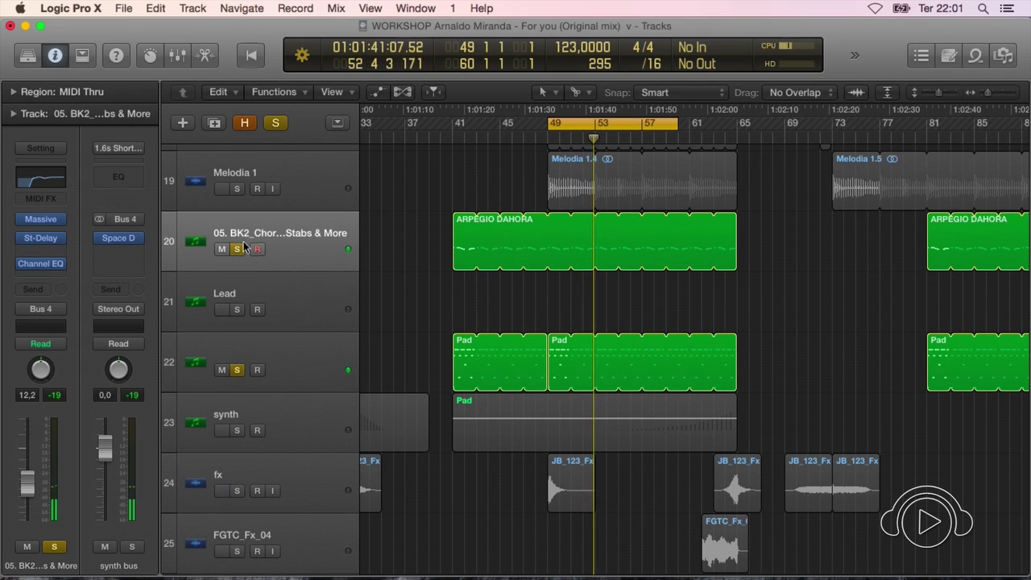
{"action": "left_click", "coordinate": [239, 253]}
{"action": "key", "text": "super+Left"}
{"action": "key", "text": "super+Left"}
{"action": "key", "text": "super+Left"}
{"action": "key", "text": "super+Left"}
{"action": "key", "text": "super+Left"}
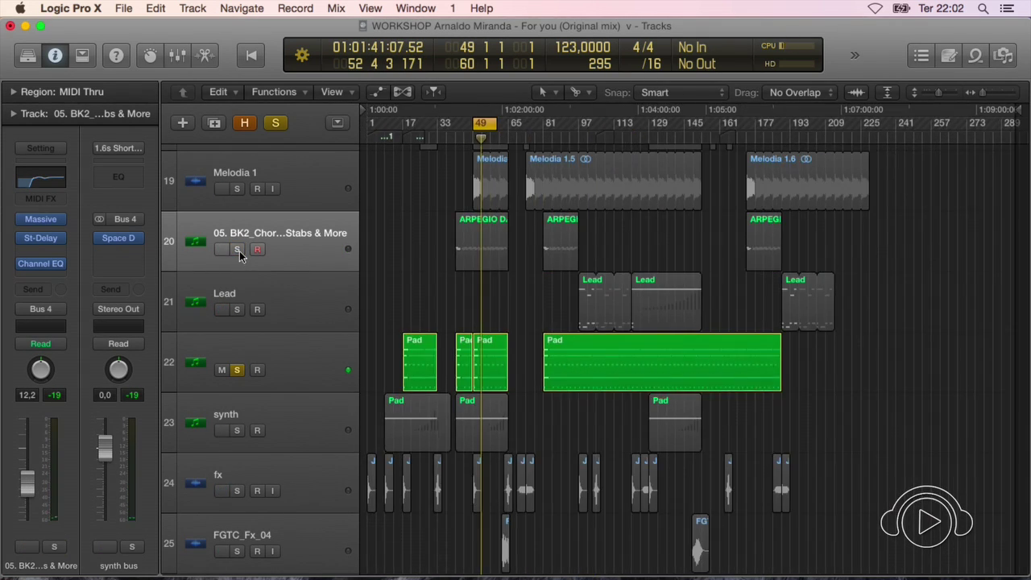
{"action": "left_click", "coordinate": [238, 373]}
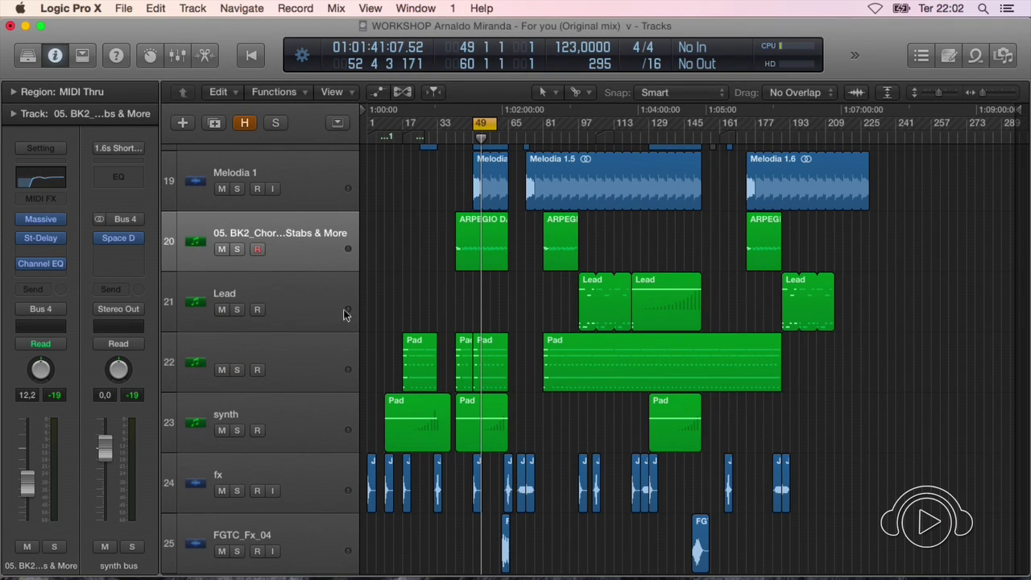
Solo the Lead track and start playback just before its first region at bar 97
{"action": "left_click", "coordinate": [240, 304]}
{"action": "left_click", "coordinate": [237, 310]}
{"action": "left_click_drag", "start_coordinate": [570, 141], "coordinate": [575, 142]}
{"action": "key", "text": "space"}
{"action": "key", "text": "super+Right"}
{"action": "key", "text": "super+Right"}
{"action": "key", "text": "super+Right"}
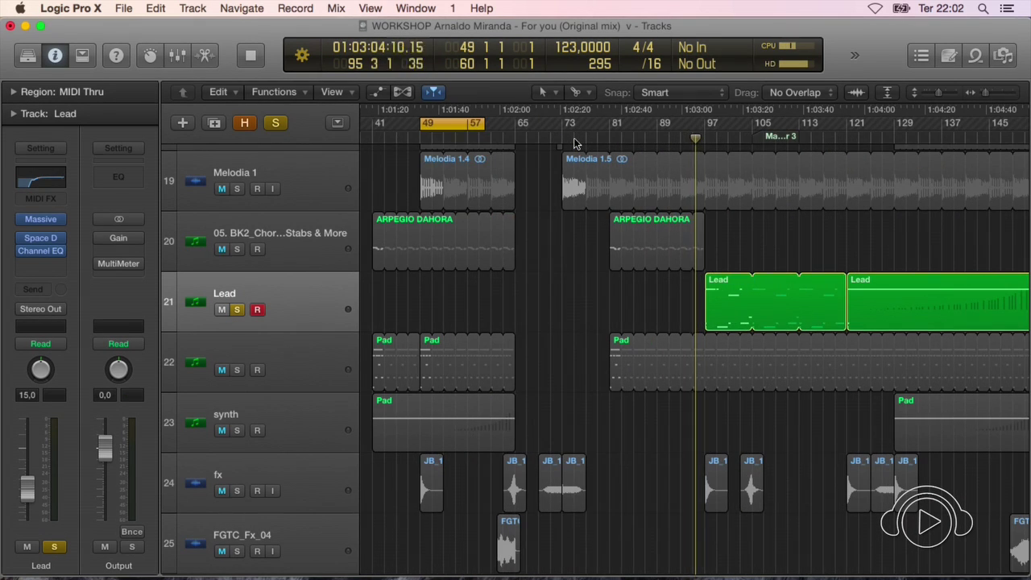
{"action": "key", "text": "super+Down"}
{"action": "key", "text": "Right"}
{"action": "key", "text": "super+Right"}
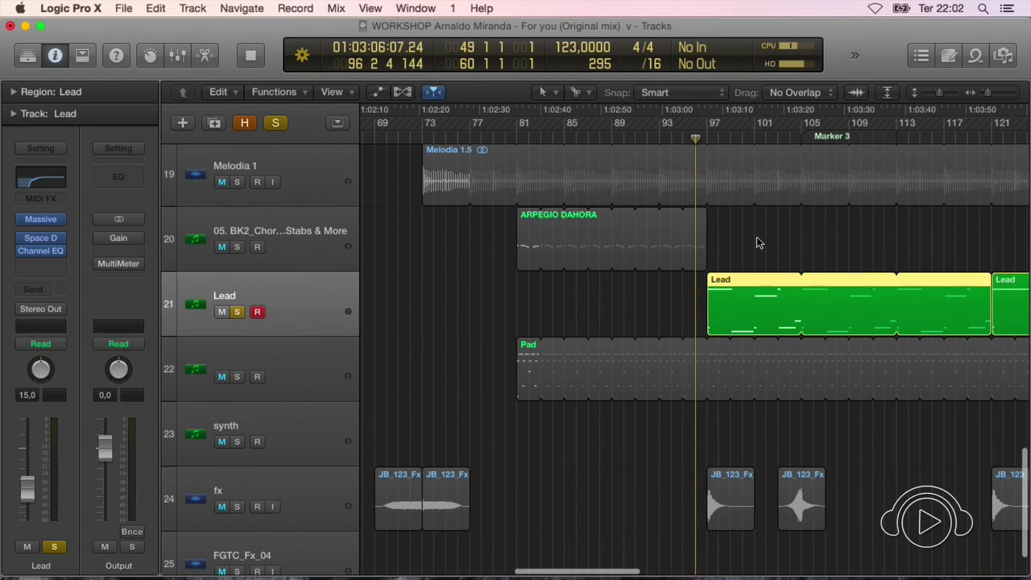
Set the cycle range to bars 97 to 105 over the start of the first Lead region
{"action": "scroll", "coordinate": [757, 237], "scroll_direction": "right", "scroll_amount": 2}
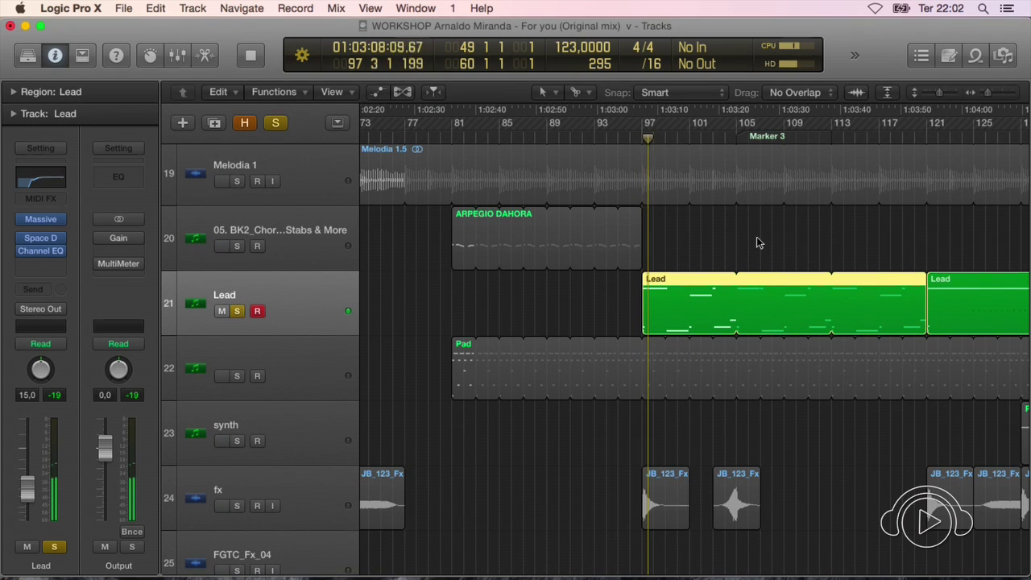
{"action": "key", "text": "super+Left"}
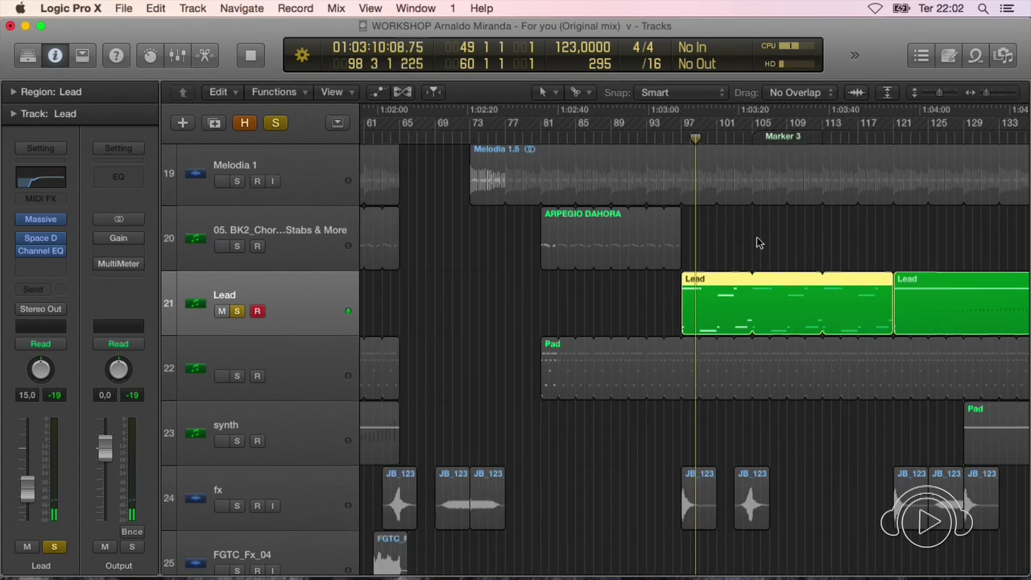
{"action": "key", "text": "super+Down"}
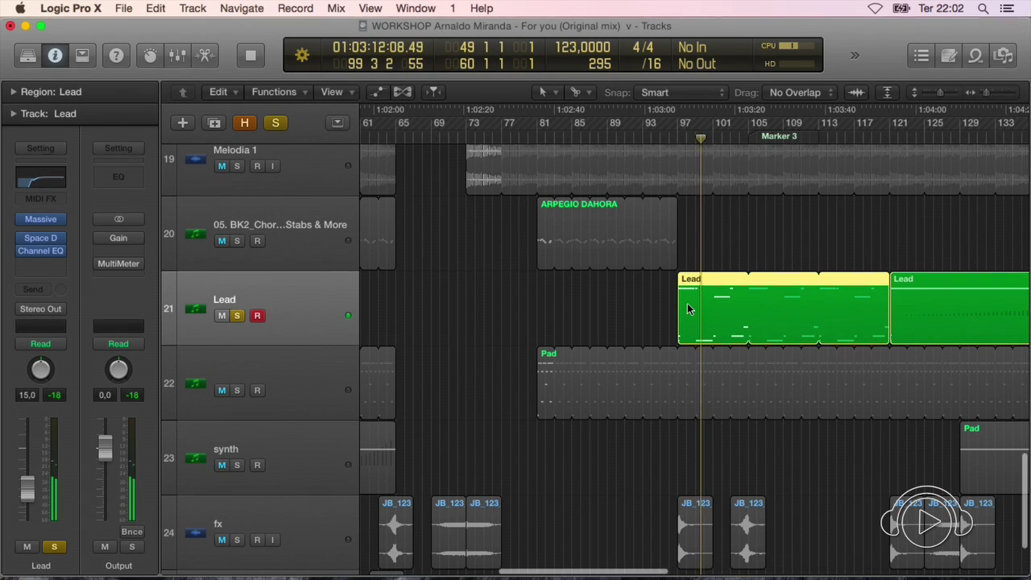
{"action": "scroll", "coordinate": [688, 306], "scroll_direction": "right", "scroll_amount": 4}
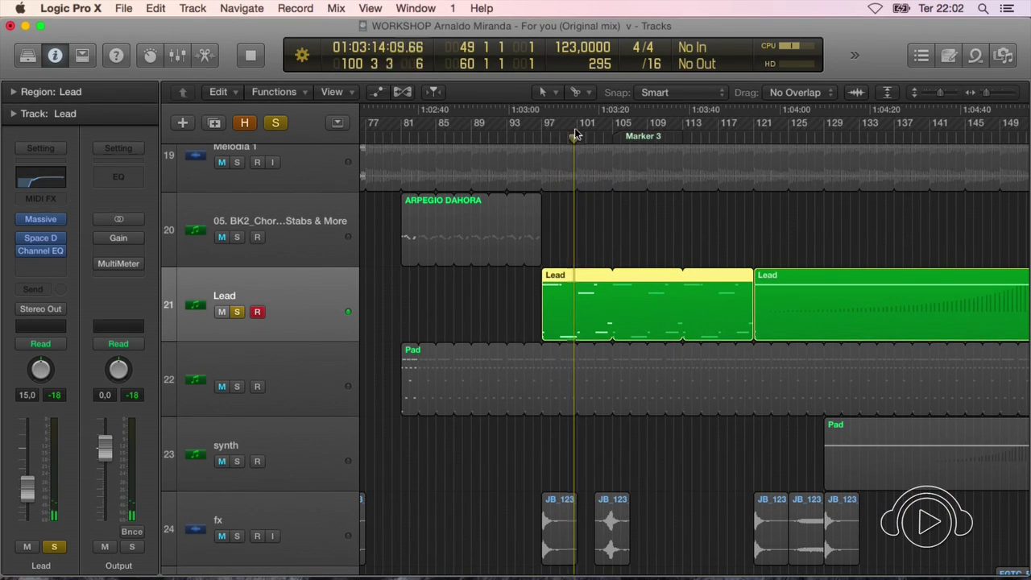
{"action": "left_click_drag", "start_coordinate": [548, 125], "coordinate": [612, 137]}
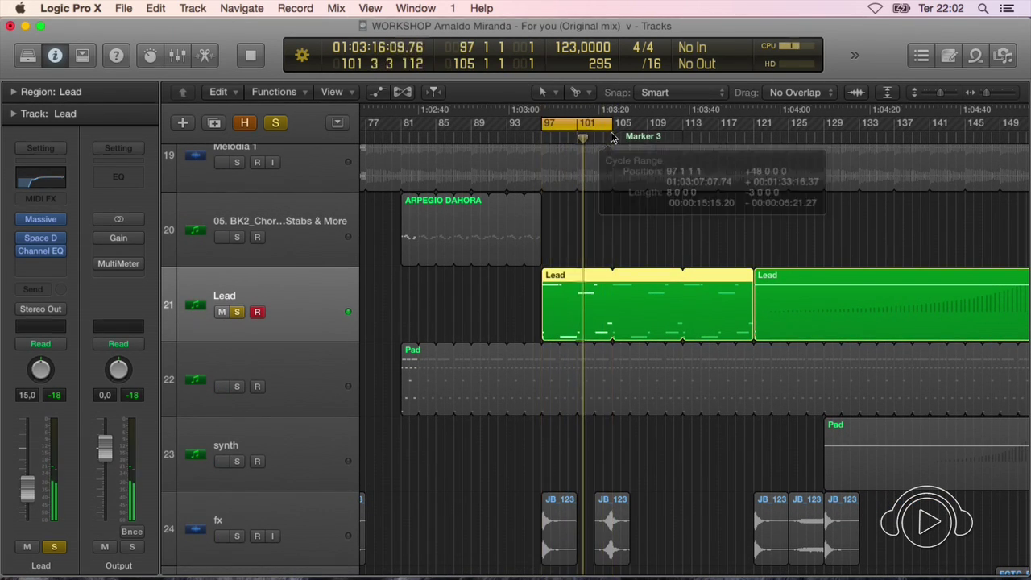
Open the Lead track's Space Designer reverb and review its preset categories without choosing another preset
{"action": "left_click", "coordinate": [42, 240]}
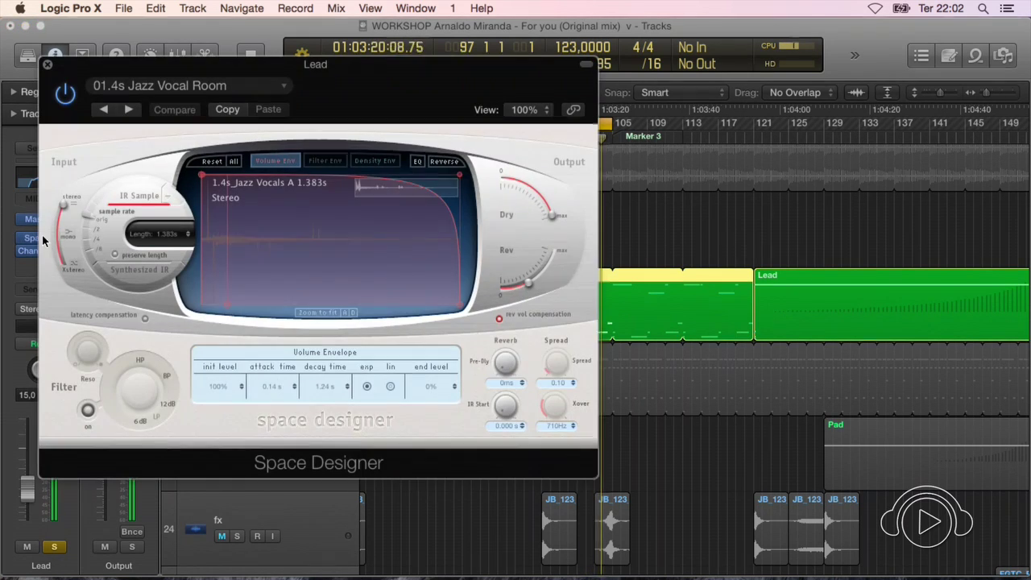
{"action": "left_click_drag", "start_coordinate": [123, 65], "coordinate": [351, 62]}
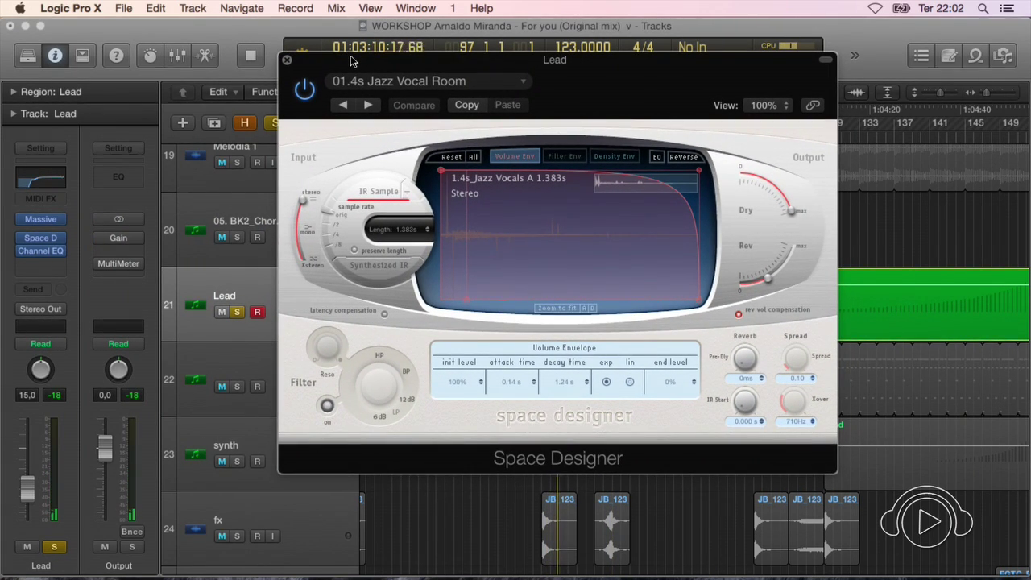
{"action": "left_click", "coordinate": [524, 86]}
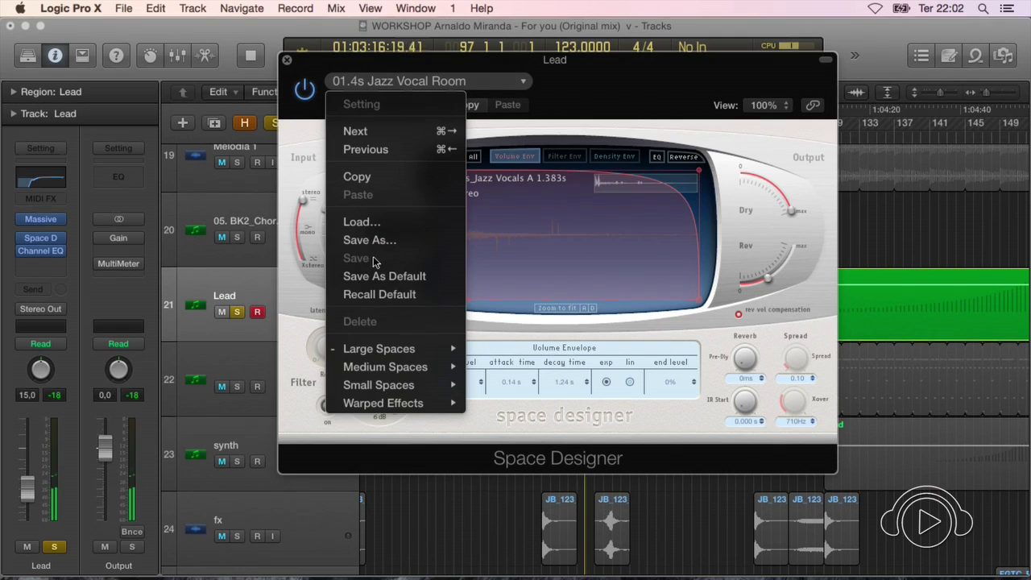
{"action": "mouse_move", "coordinate": [392, 352]}
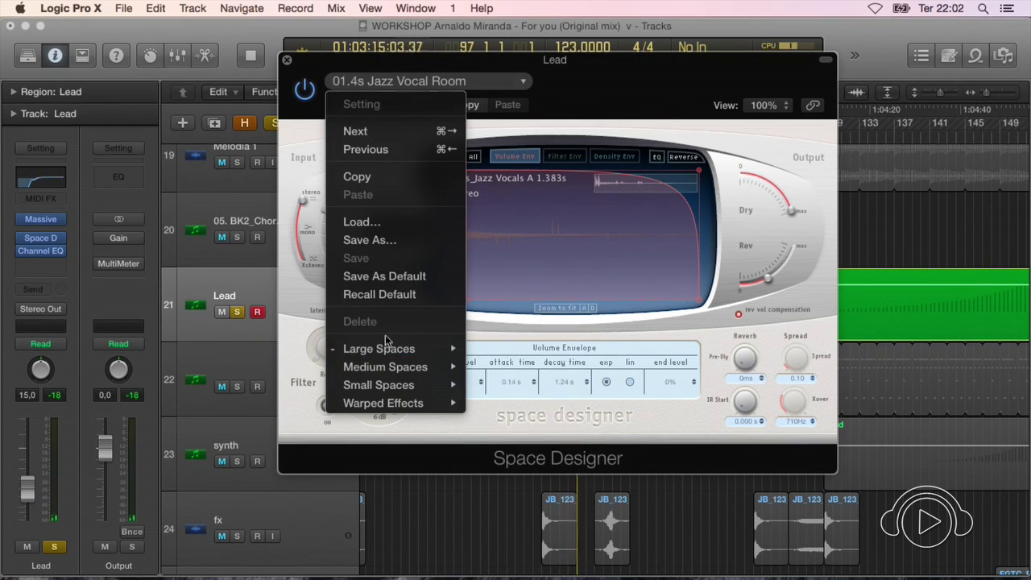
{"action": "left_click", "coordinate": [612, 69]}
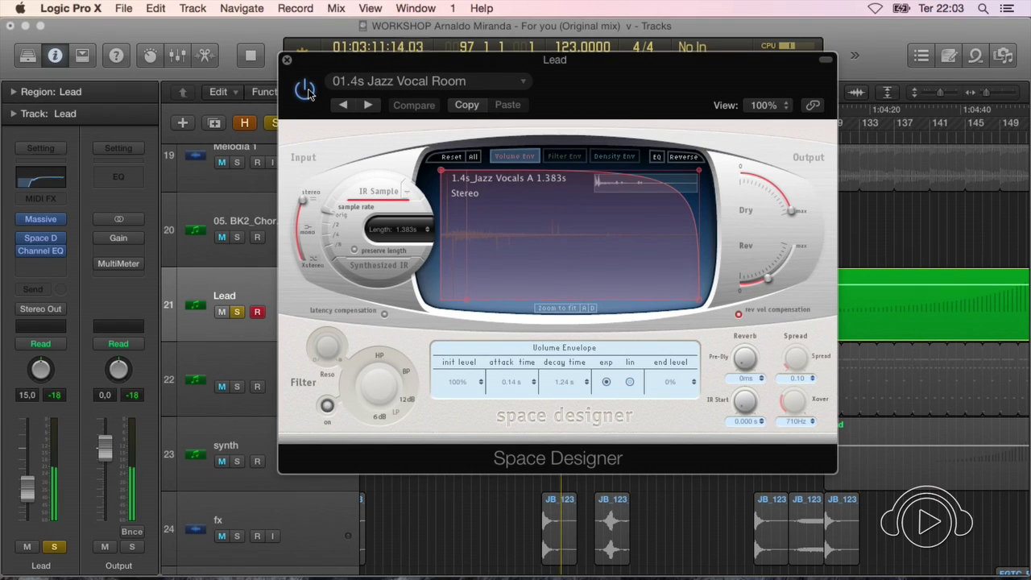
In the Lead's Space Designer, cut the EQ's low shelf to -24 dB at 56 Hz, lower the reverb output level and close the plug-in
{"action": "left_click", "coordinate": [657, 157]}
{"action": "left_click_drag", "start_coordinate": [487, 288], "coordinate": [440, 314]}
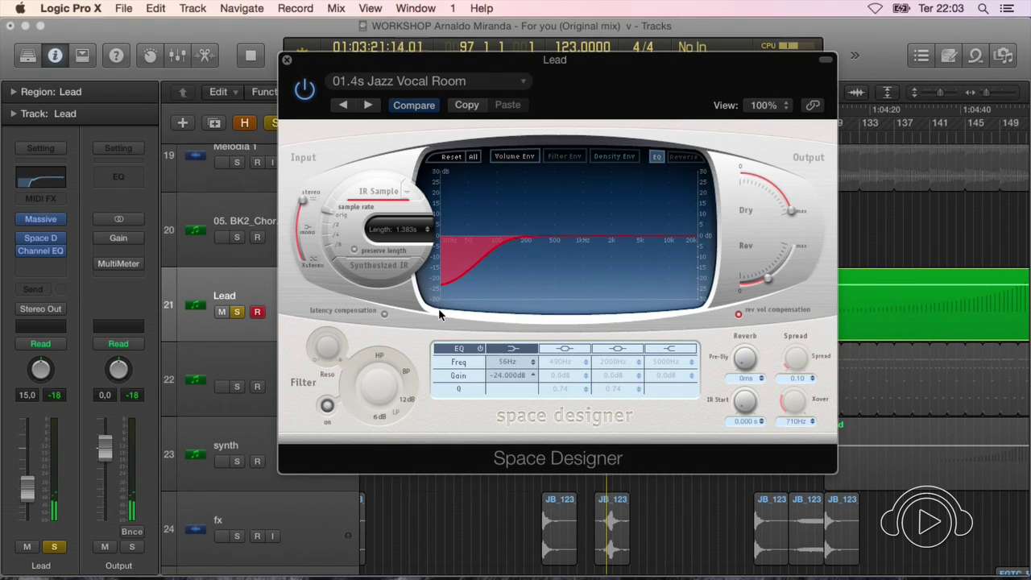
{"action": "left_click_drag", "start_coordinate": [766, 280], "coordinate": [769, 279]}
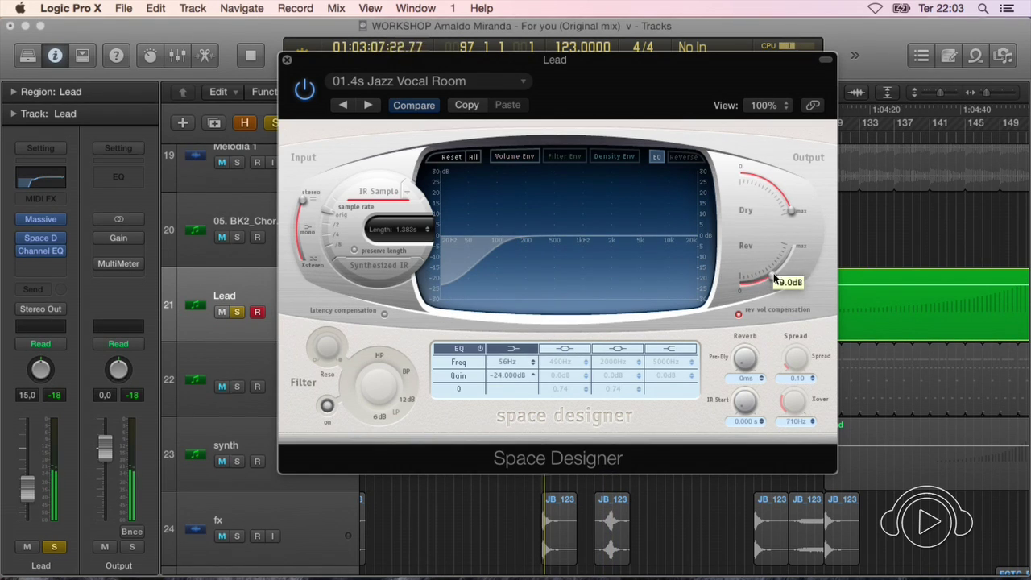
{"action": "mouse_move", "coordinate": [788, 256]}
{"action": "left_mouse_down"}
{"action": "mouse_move", "coordinate": [800, 246]}
{"action": "mouse_move", "coordinate": [776, 263]}
{"action": "left_mouse_up"}
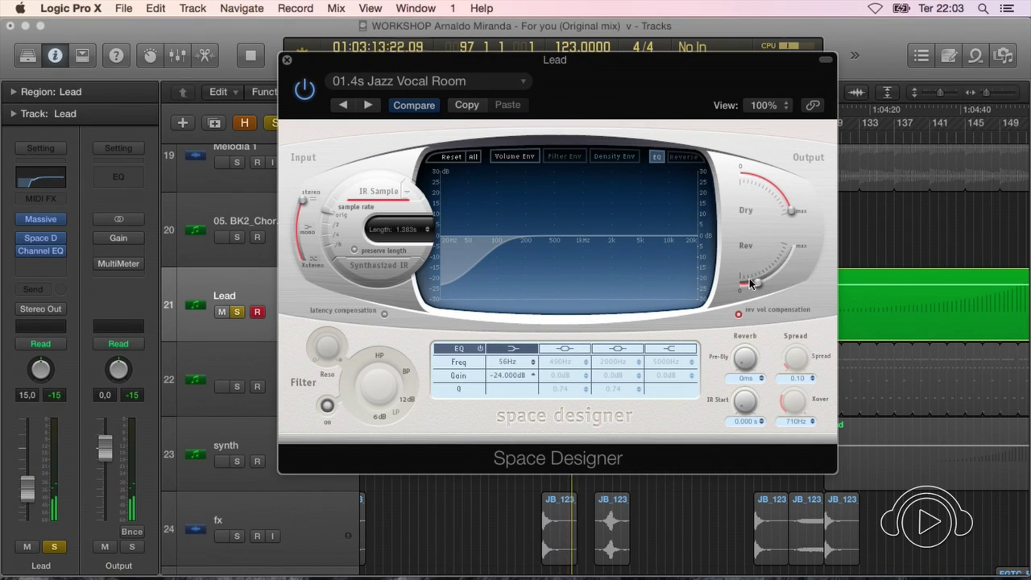
{"action": "left_click_drag", "start_coordinate": [759, 286], "coordinate": [751, 288]}
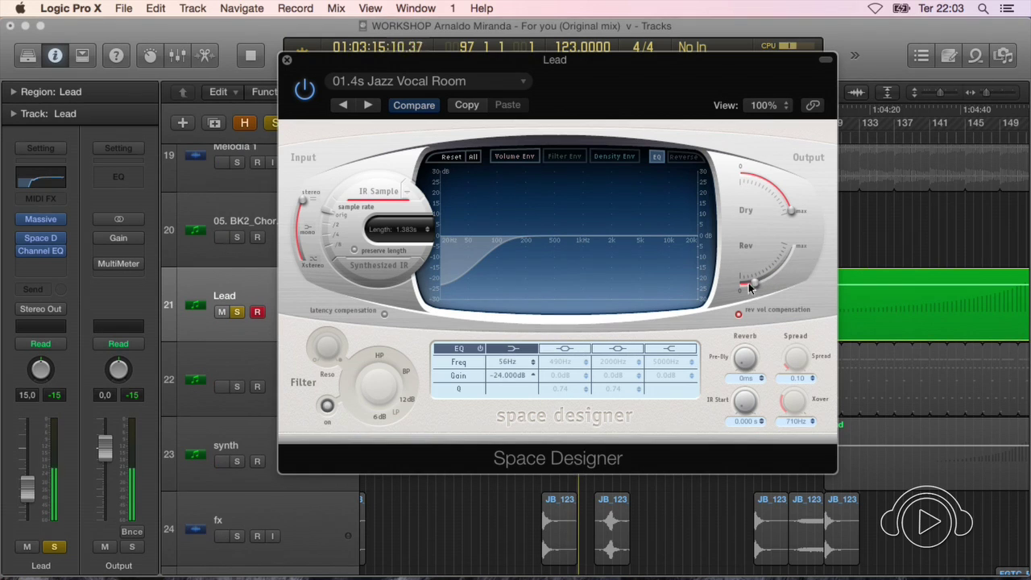
{"action": "left_click", "coordinate": [288, 62]}
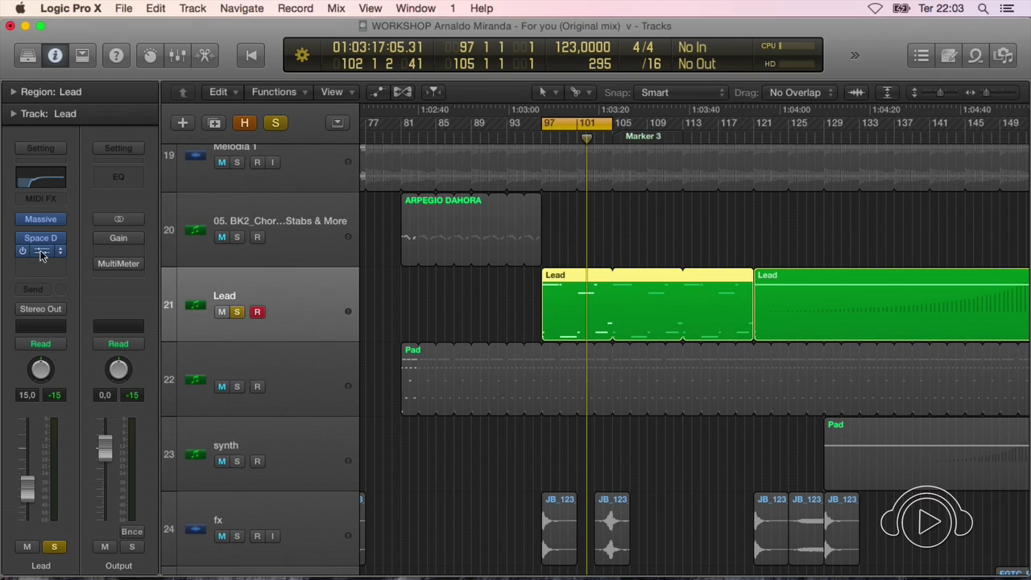
Turn off the Lead track's solo and enlarge its region around bars 97 to 105
{"action": "left_click", "coordinate": [271, 214]}
{"action": "left_click", "coordinate": [280, 291]}
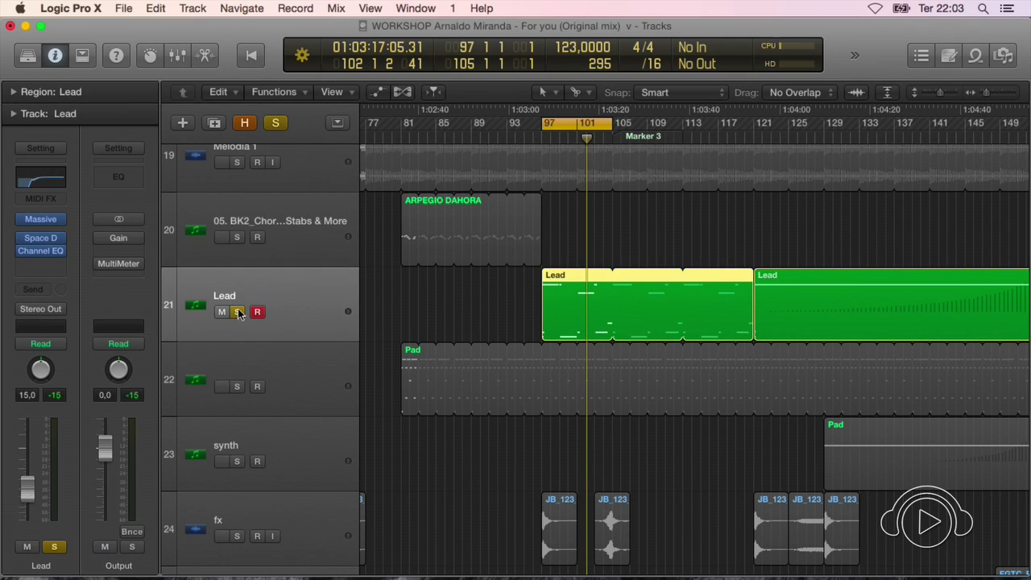
{"action": "left_click", "coordinate": [237, 312]}
{"action": "key", "text": "super+Down"}
{"action": "key", "text": "super+Down"}
{"action": "key", "text": "super+Right"}
{"action": "key", "text": "super+Right"}
{"action": "key", "text": "super+Right"}
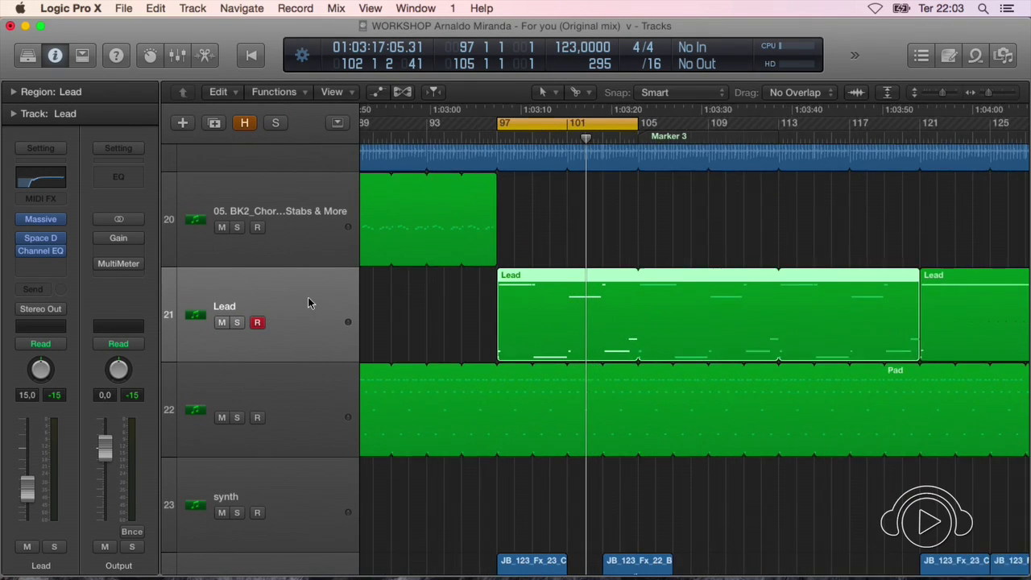
Select the Lead track, play the cycle from bar 97 with the full mix, and solo the Lead
{"action": "scroll", "coordinate": [441, 320], "scroll_direction": "down", "scroll_amount": 4}
{"action": "left_click", "coordinate": [282, 294]}
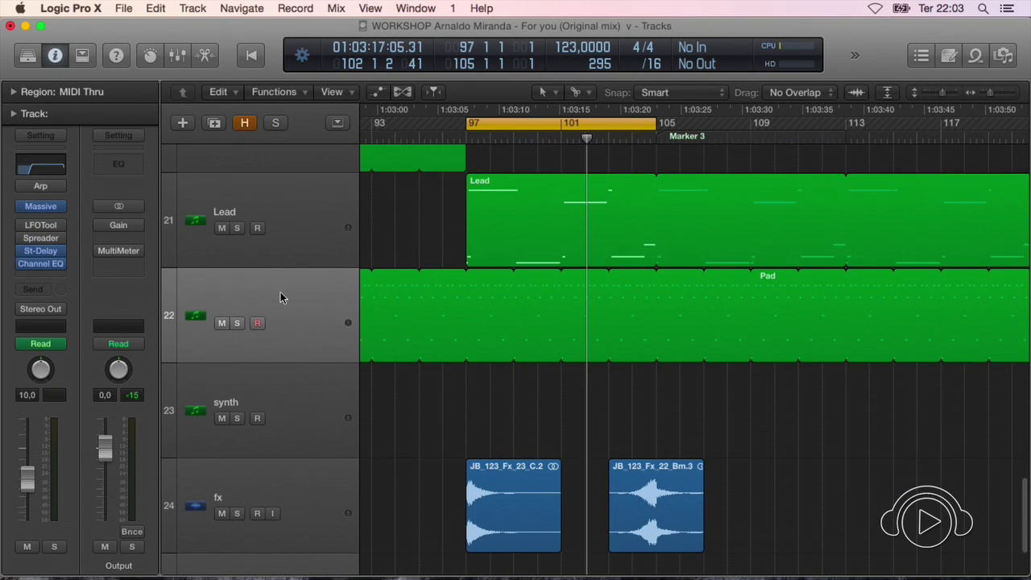
{"action": "left_click", "coordinate": [287, 237]}
{"action": "key", "text": "space"}
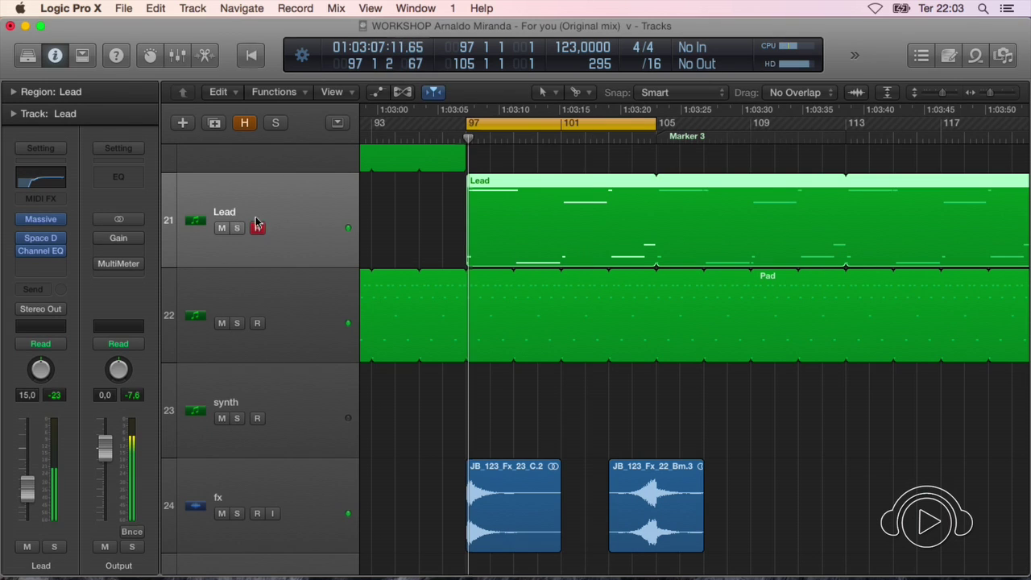
{"action": "left_click", "coordinate": [238, 229]}
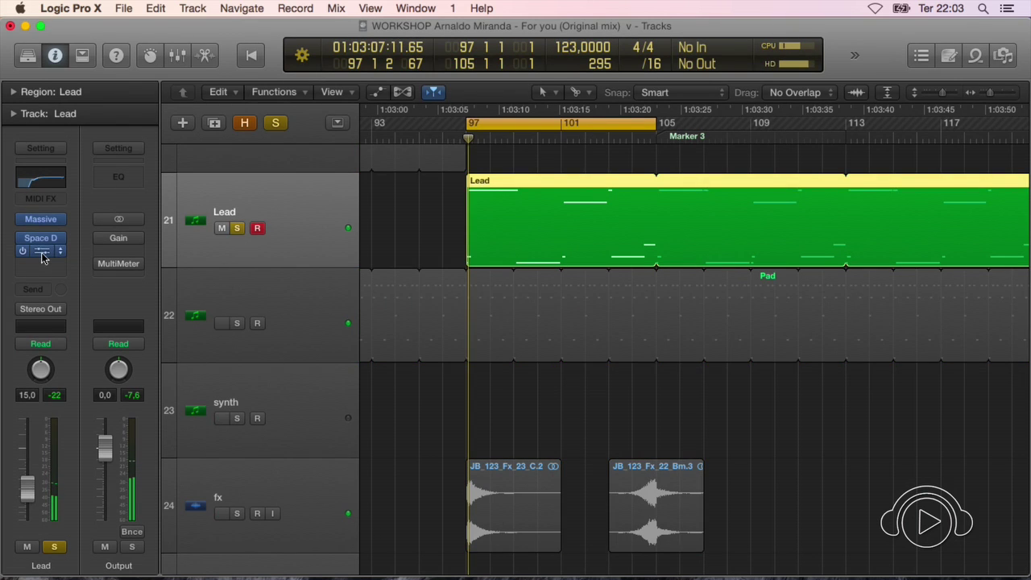
Open the Lead track's Channel EQ and compare the sound with the whole EQ bypassed and active
{"action": "left_click", "coordinate": [42, 253]}
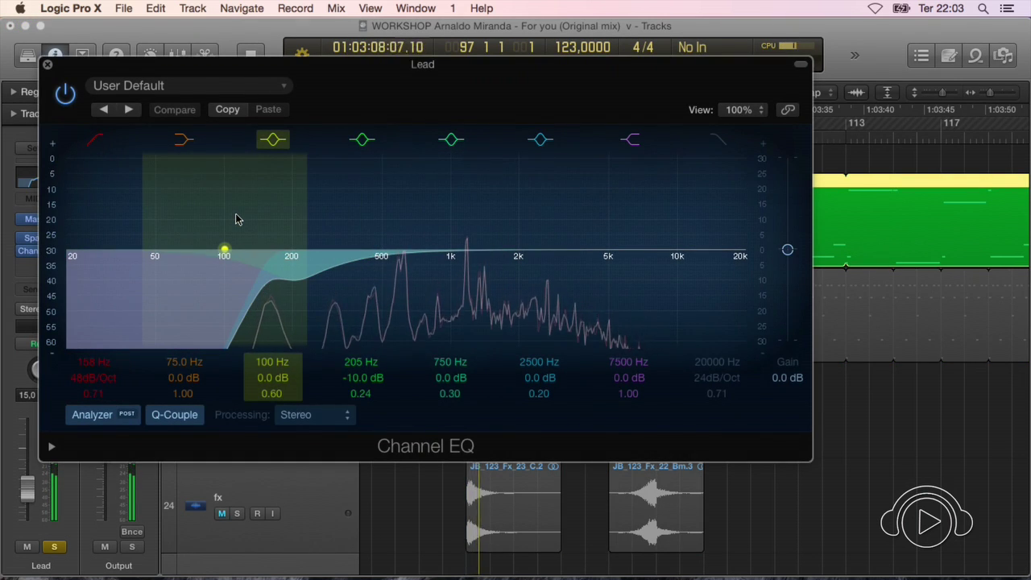
{"action": "left_click", "coordinate": [65, 97]}
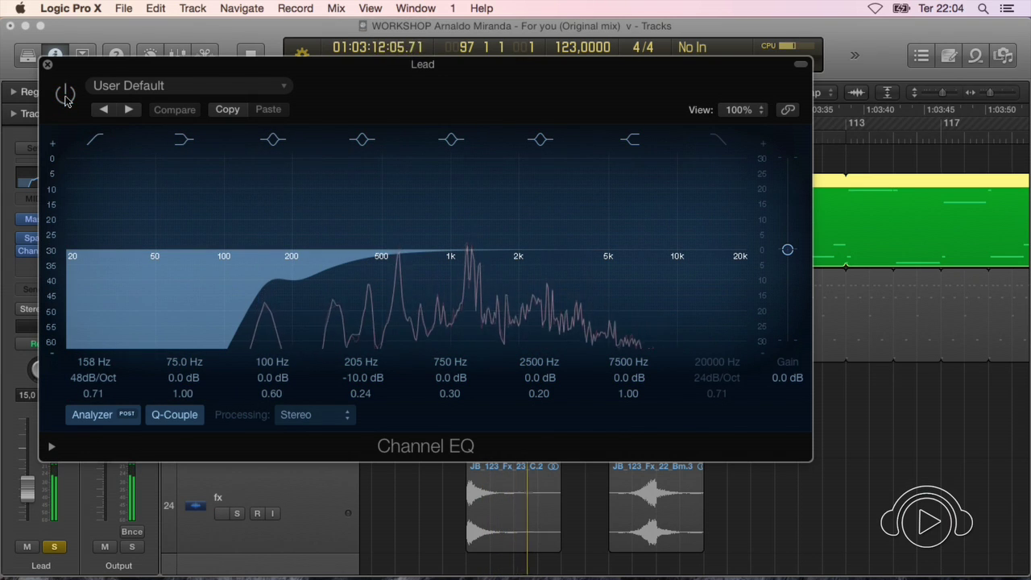
{"action": "left_click", "coordinate": [65, 96]}
{"action": "left_click", "coordinate": [66, 96]}
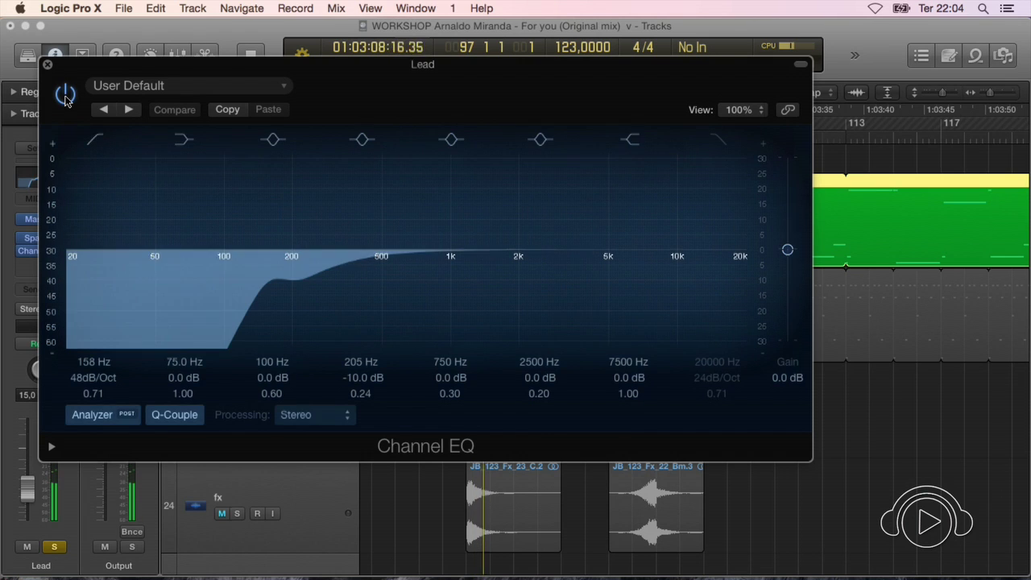
Compare the Lead's sound with the EQ's low cut band off and on, review the band's frequency and close the plug-in
{"action": "left_click", "coordinate": [95, 140]}
{"action": "left_click", "coordinate": [95, 141]}
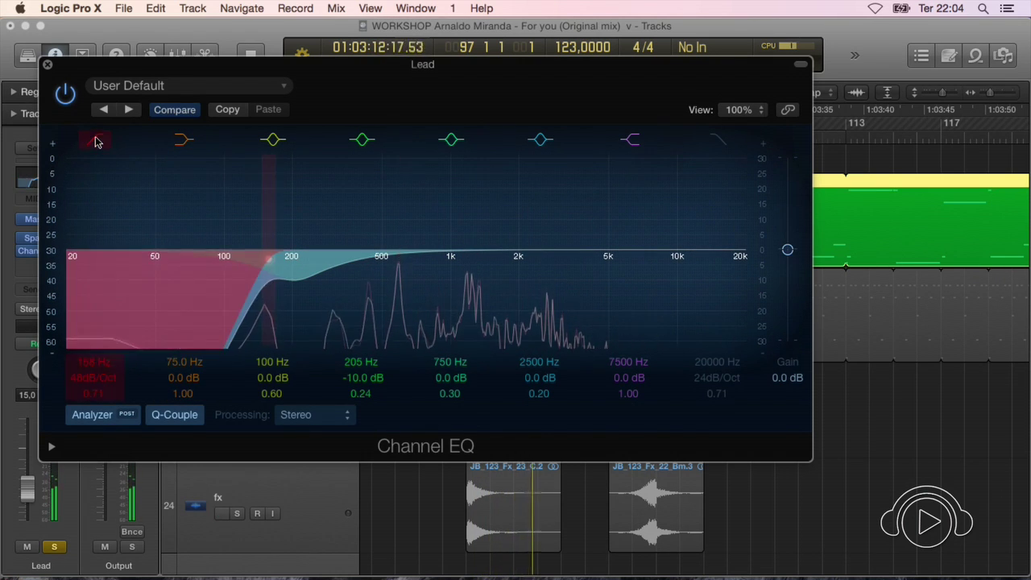
{"action": "double_click", "coordinate": [94, 363]}
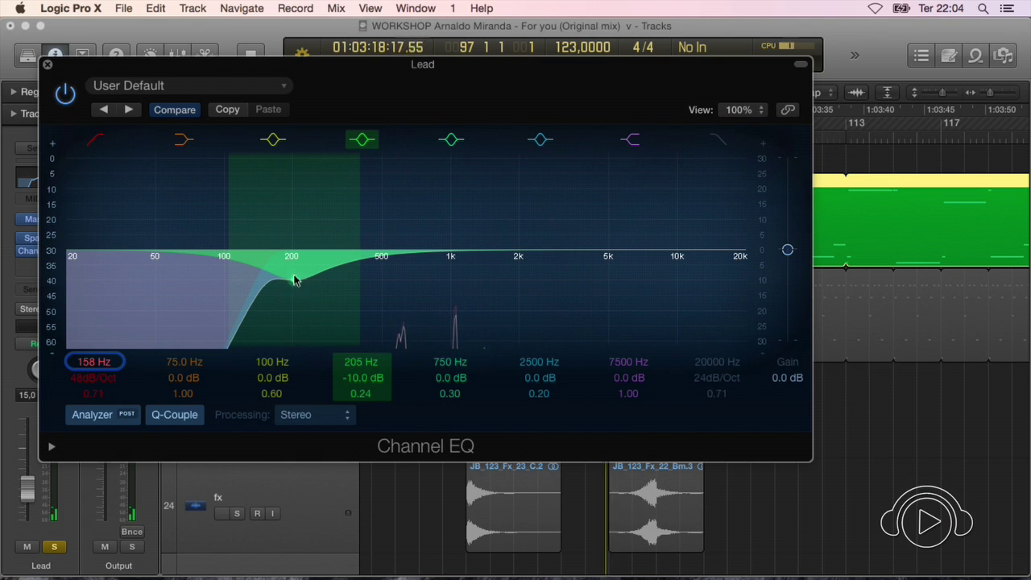
{"action": "left_click", "coordinate": [47, 66]}
Audition the Pad track (track 22) soloed together with the Lead, and return to the Lead alone
{"action": "scroll", "coordinate": [391, 328], "scroll_direction": "up", "scroll_amount": 3}
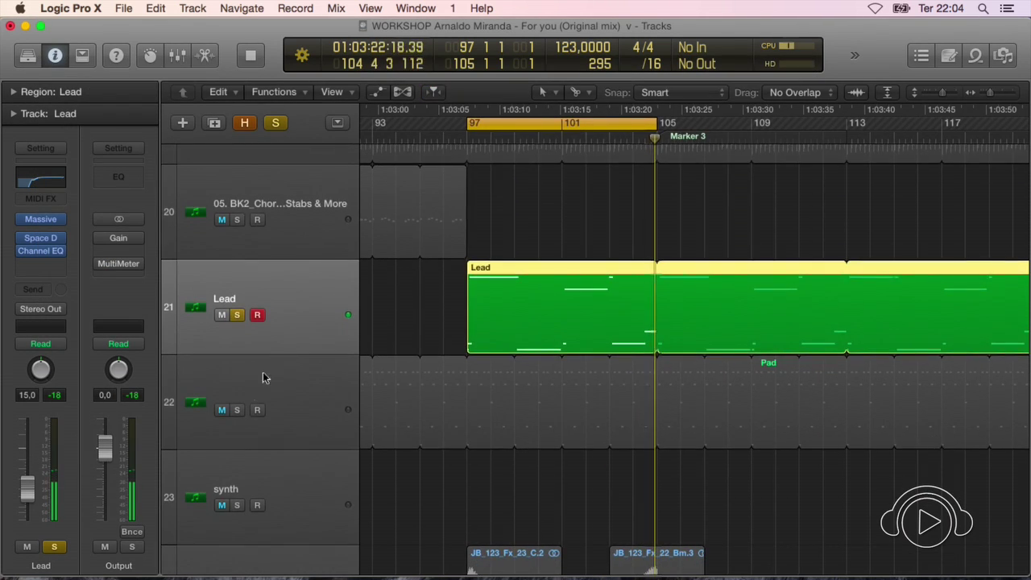
{"action": "left_click", "coordinate": [237, 410]}
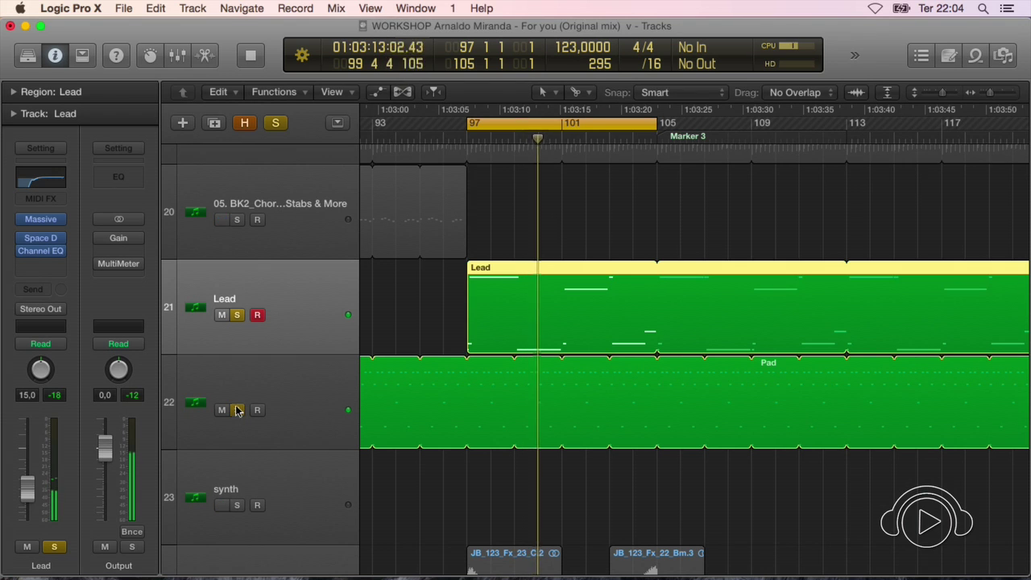
{"action": "key", "text": "super+Left"}
{"action": "key", "text": "super+Up"}
{"action": "key", "text": "super+Up"}
{"action": "key", "text": "super+Up"}
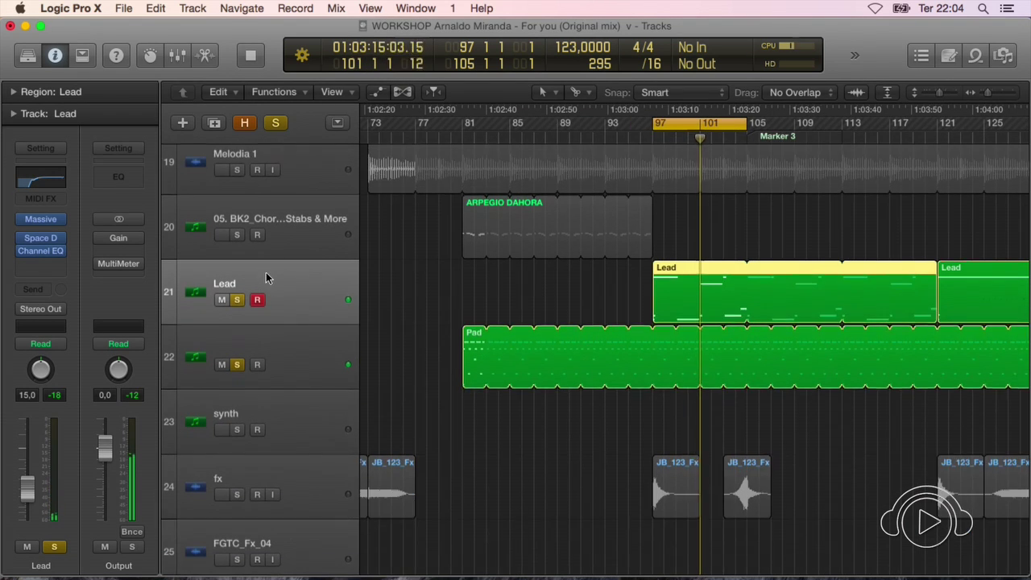
{"action": "key", "text": "super+Left"}
{"action": "key", "text": "super+Up"}
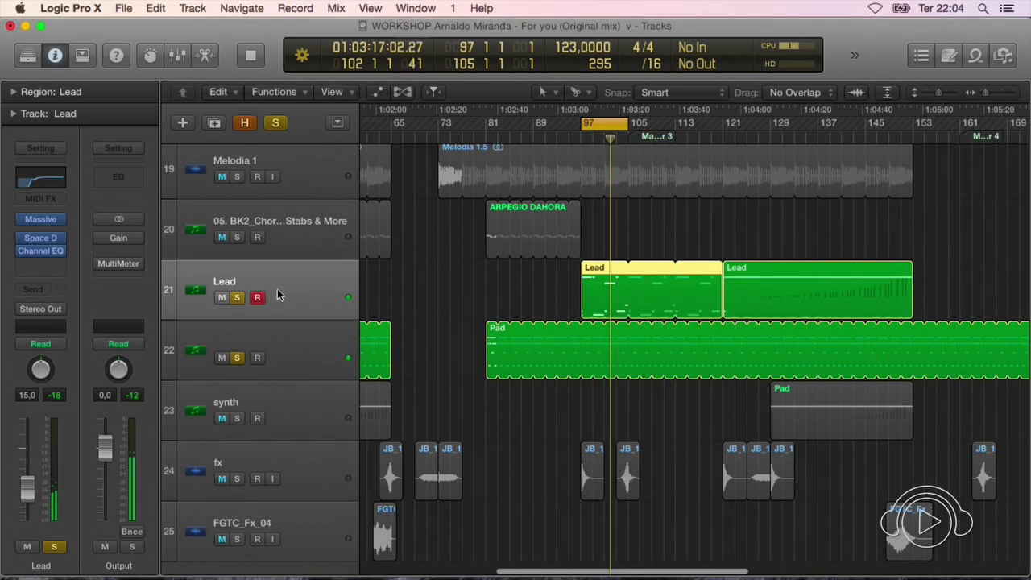
{"action": "left_click", "coordinate": [239, 359]}
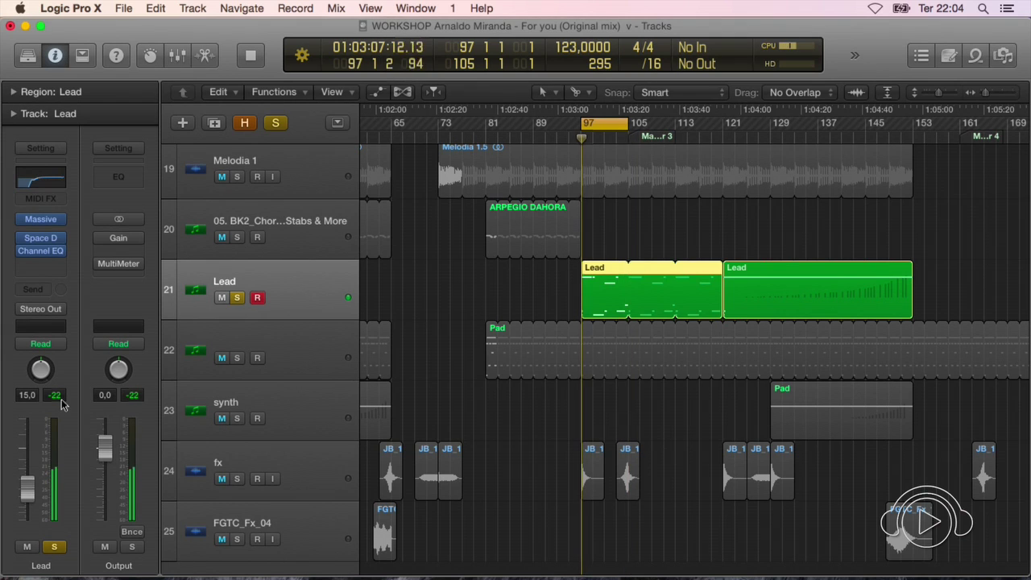
Switch the solo from the Lead to the Pad track (track 22), showing all of its regions in the arrangement
{"action": "key", "text": "super+Left"}
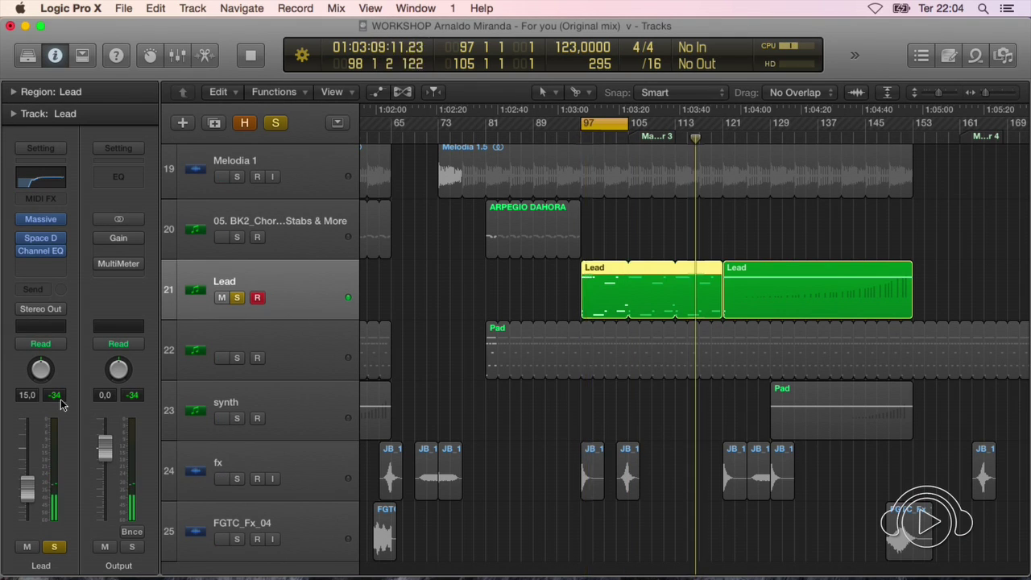
{"action": "key", "text": "super+Up"}
{"action": "key", "text": "super+Up"}
{"action": "key", "text": "super+Right"}
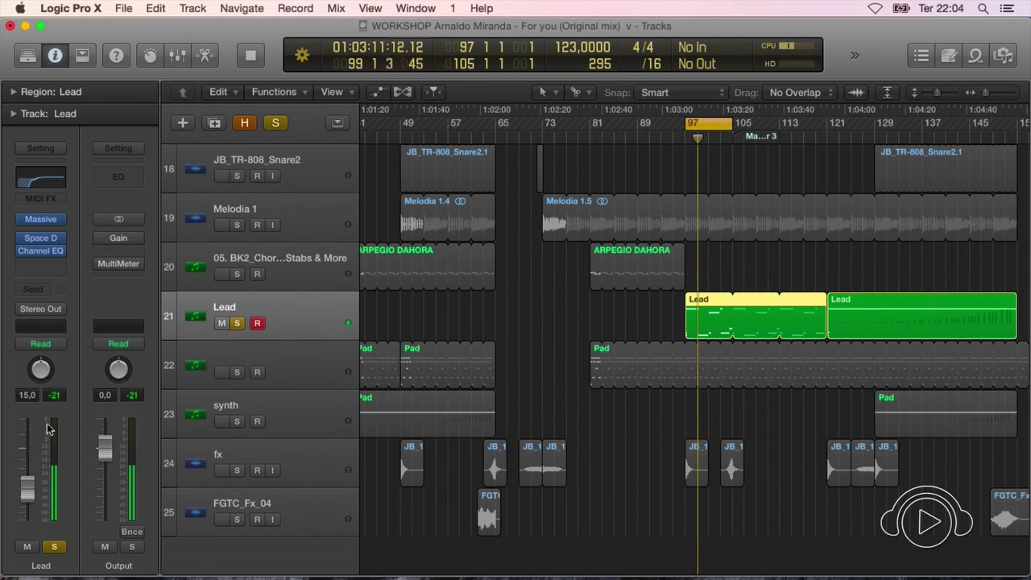
{"action": "left_click", "coordinate": [240, 375]}
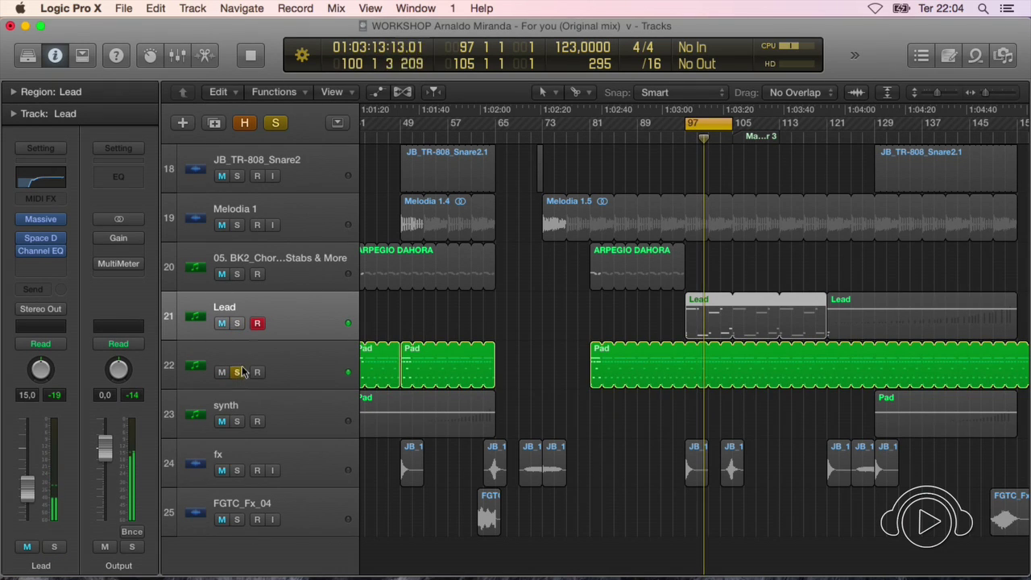
{"action": "key", "text": "super+Down"}
{"action": "key", "text": "super+Left"}
{"action": "key", "text": "super+Left"}
{"action": "key", "text": "super+Left"}
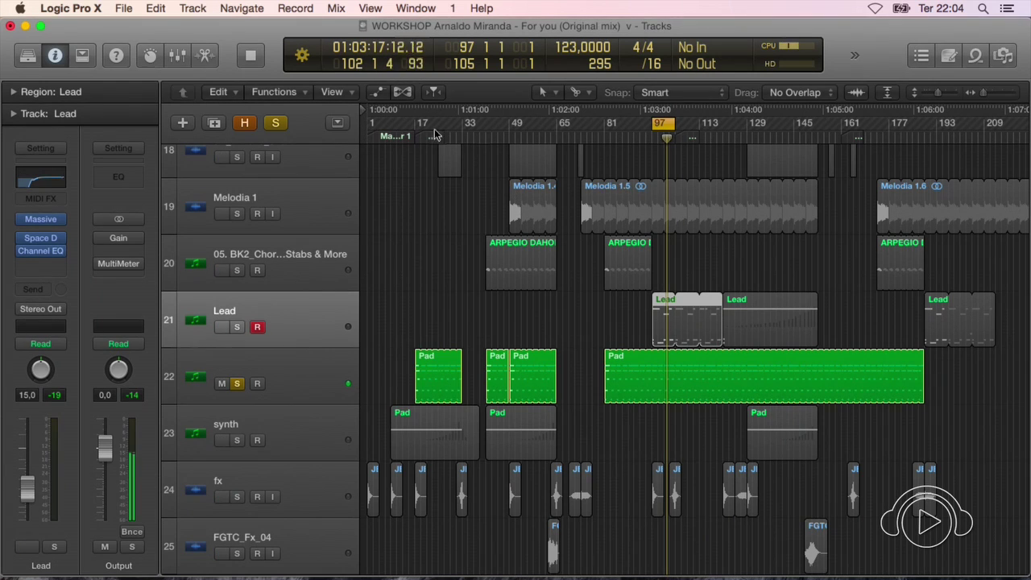
Select the soloed Pad track (track 22), open its Stereo Delay and move the plug-in window clear of the channel strip
{"action": "key", "text": "super+Right"}
{"action": "key", "text": "super+Right"}
{"action": "key", "text": "super+Right"}
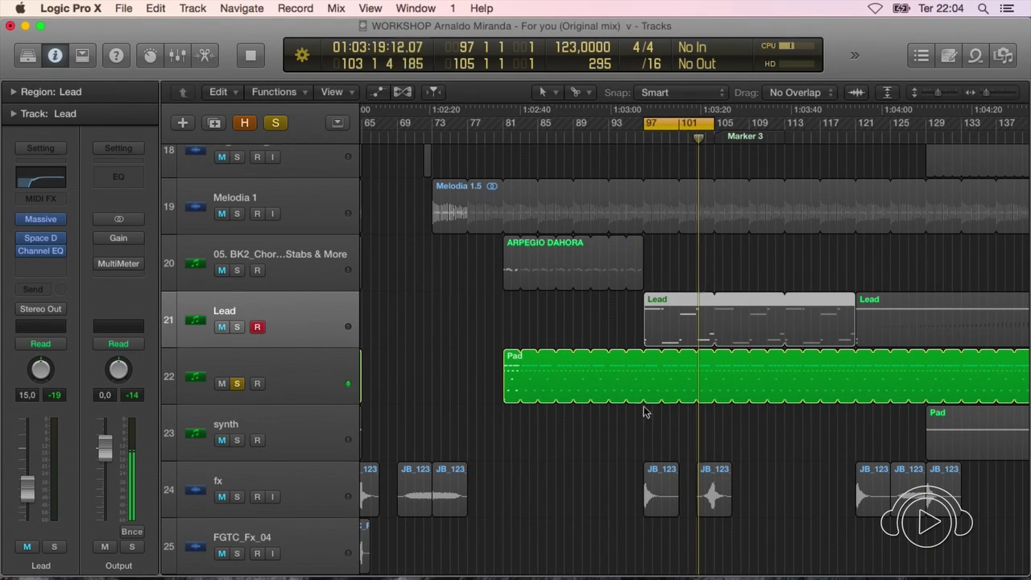
{"action": "scroll", "coordinate": [663, 392], "scroll_direction": "left", "scroll_amount": 2}
{"action": "left_click", "coordinate": [301, 370]}
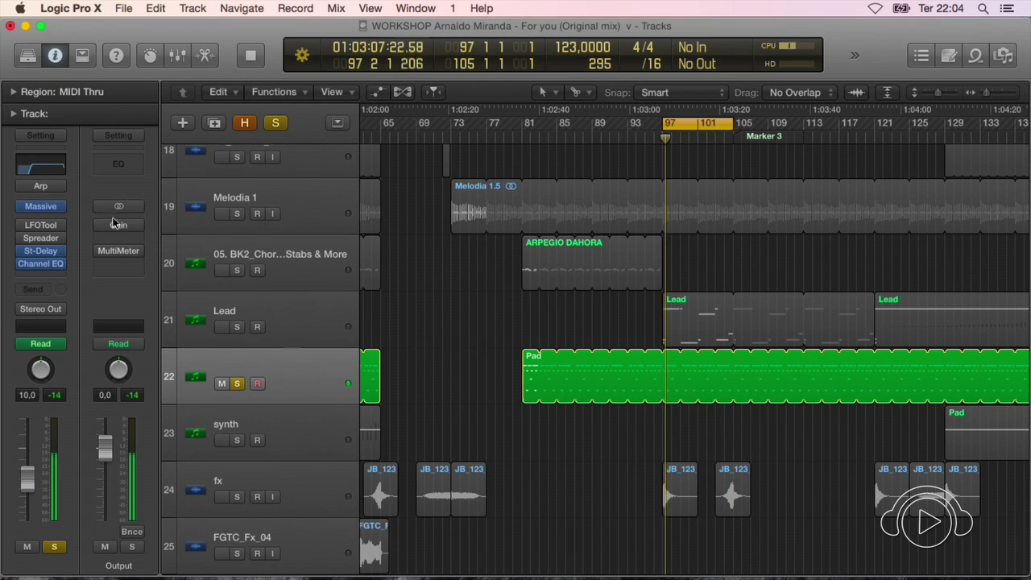
{"action": "left_click", "coordinate": [41, 251]}
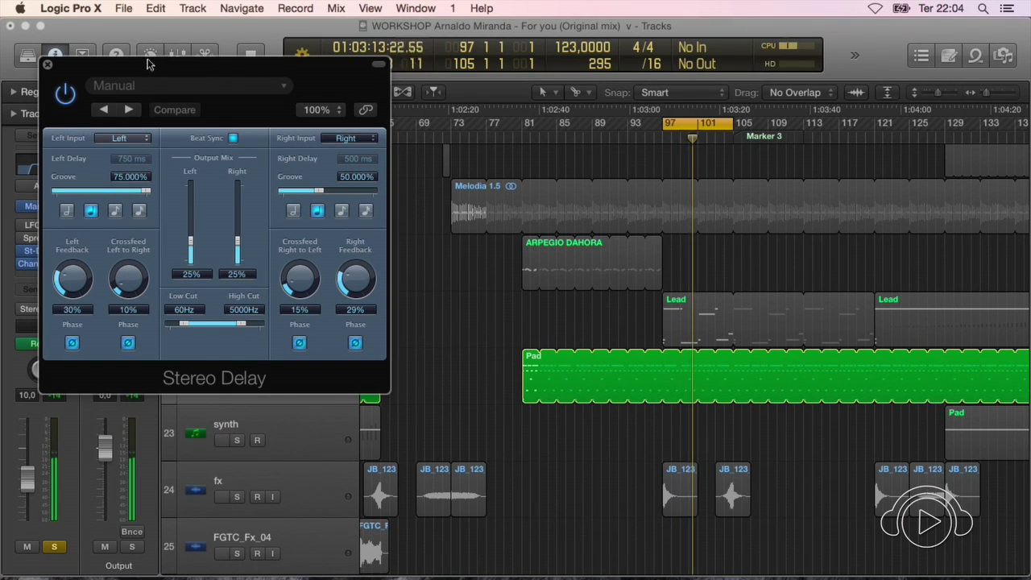
{"action": "left_click_drag", "start_coordinate": [153, 63], "coordinate": [223, 64]}
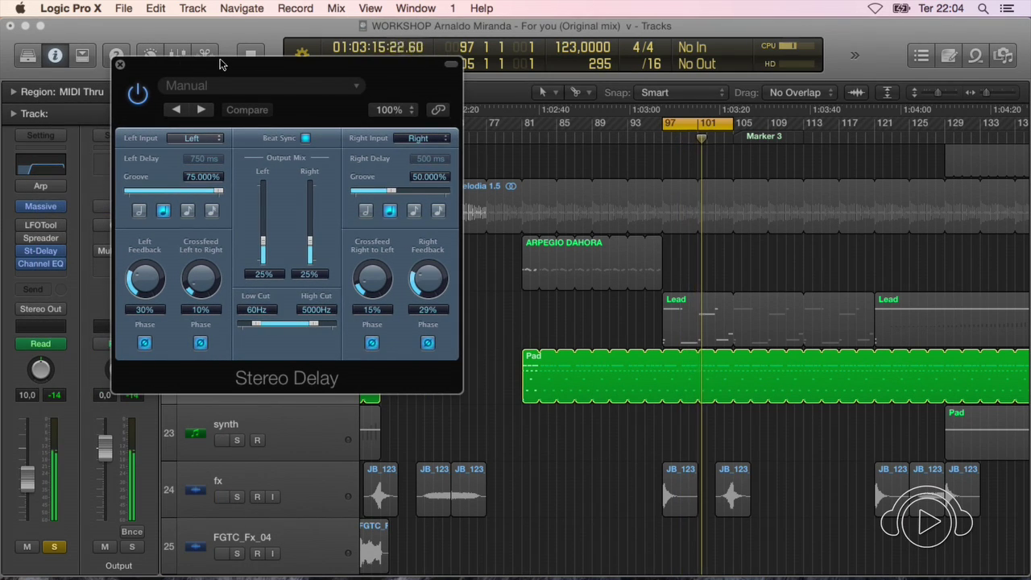
Compare the Pad's sound with the Stereo Delay bypassed and active, and close the plug-in
{"action": "left_click", "coordinate": [142, 96]}
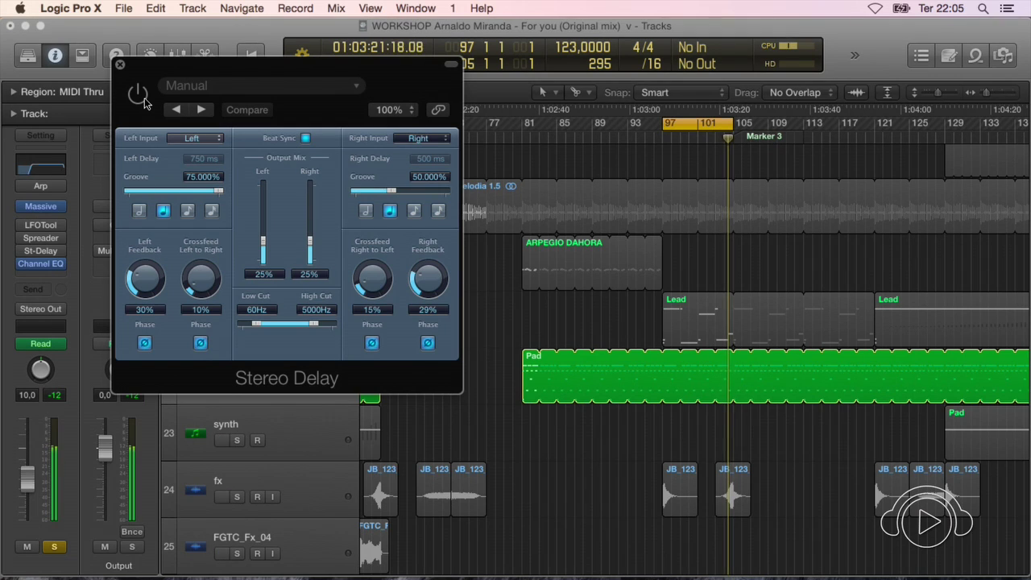
{"action": "left_click", "coordinate": [139, 95]}
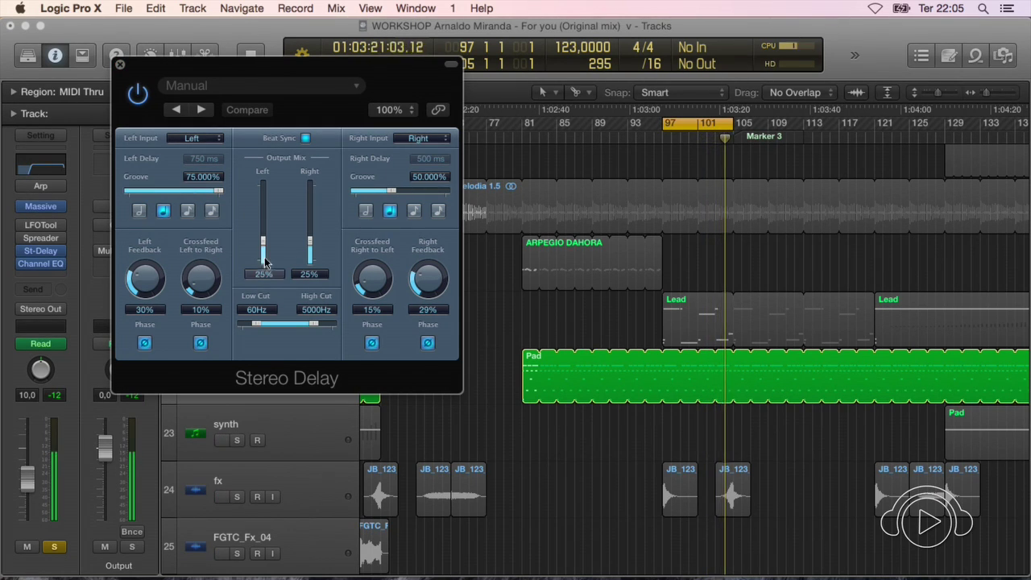
{"action": "left_click", "coordinate": [120, 63]}
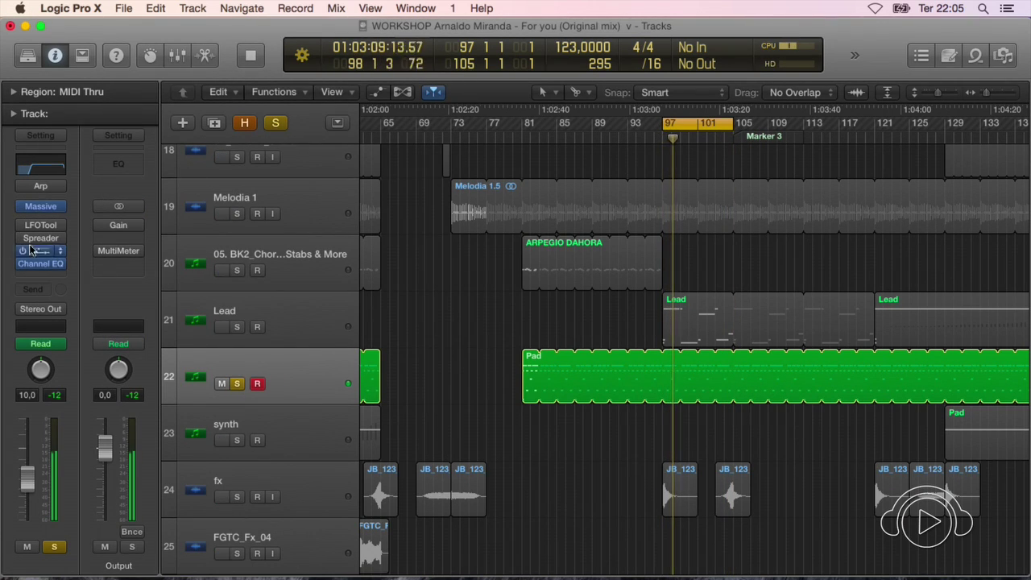
Open the Pad track's Channel EQ, compare the sound with its low cut band off and on, and close the plug-in
{"action": "left_click", "coordinate": [43, 264]}
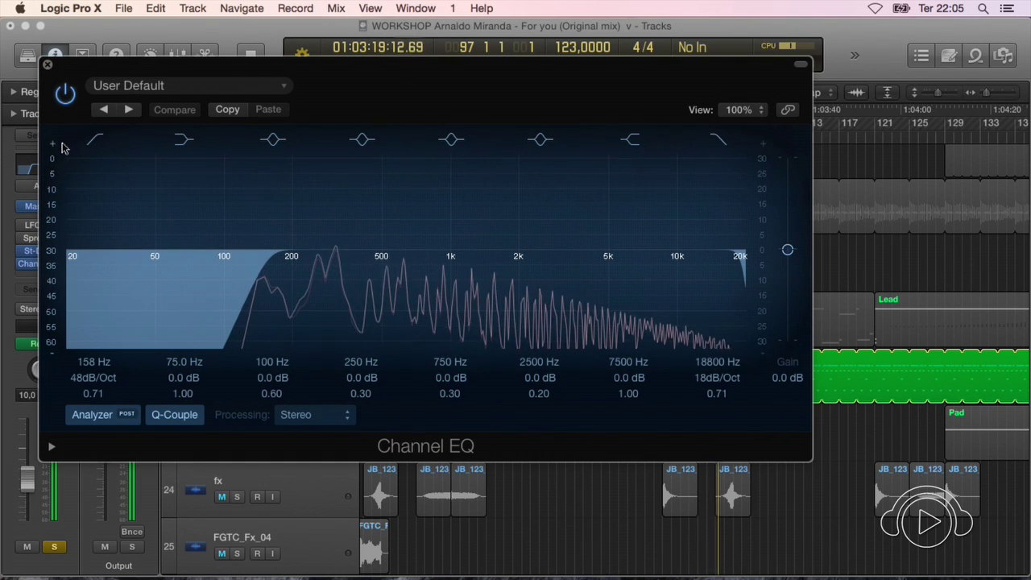
{"action": "left_click", "coordinate": [94, 139]}
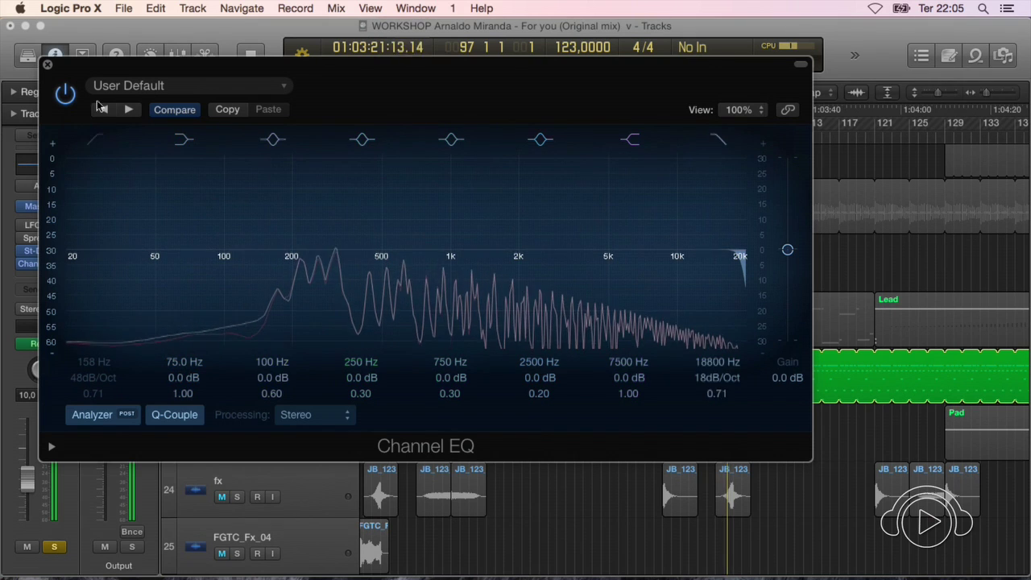
{"action": "left_click", "coordinate": [100, 142]}
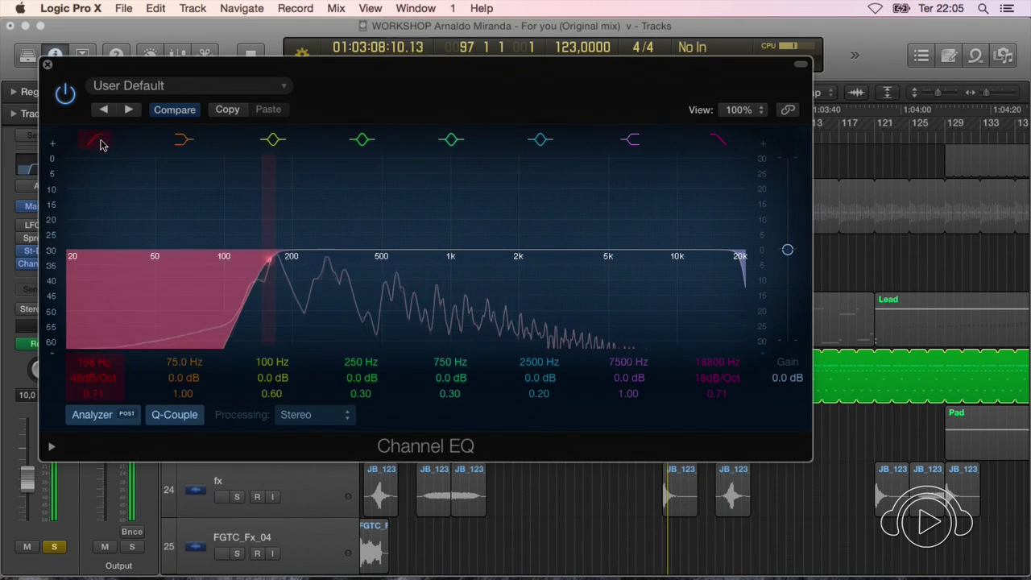
{"action": "left_click", "coordinate": [48, 64]}
Show the whole arrangement, solo the Pad track again and play it from the cycle start and from around bar 108
{"action": "key", "text": "z"}
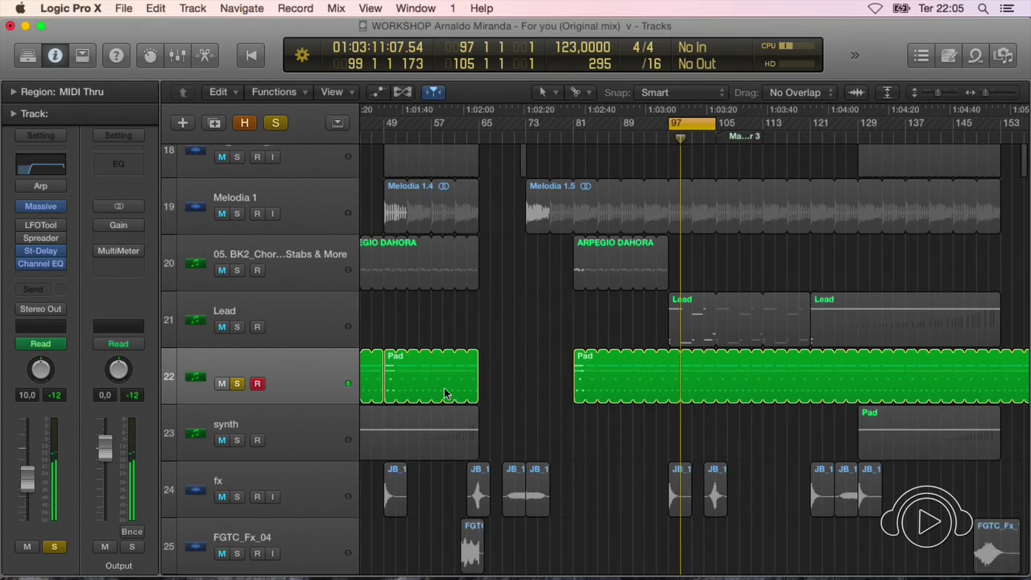
{"action": "left_click", "coordinate": [237, 382]}
{"action": "scroll", "coordinate": [368, 392], "scroll_direction": "down", "scroll_amount": 1}
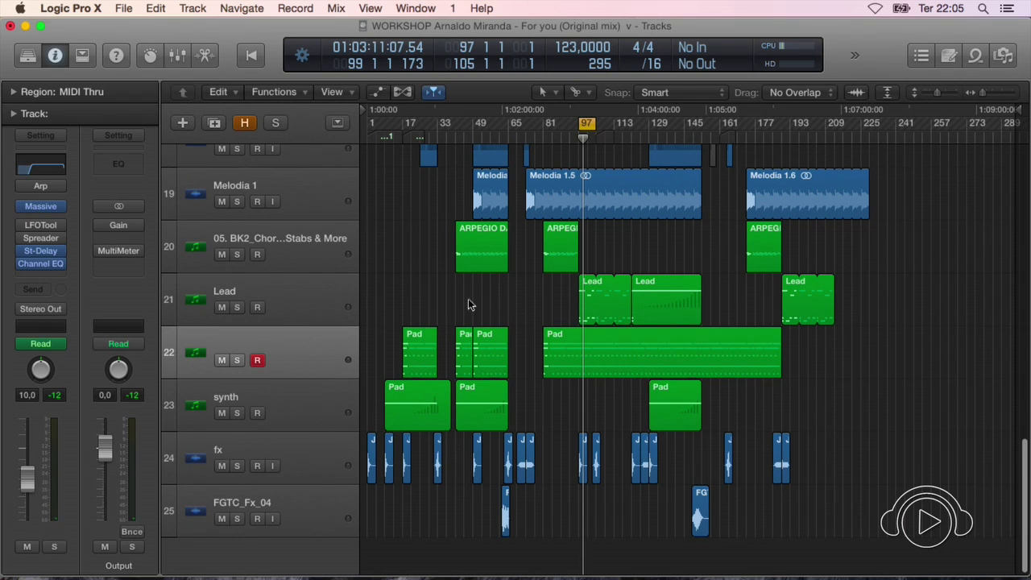
{"action": "left_click", "coordinate": [237, 360]}
{"action": "key", "text": "space"}
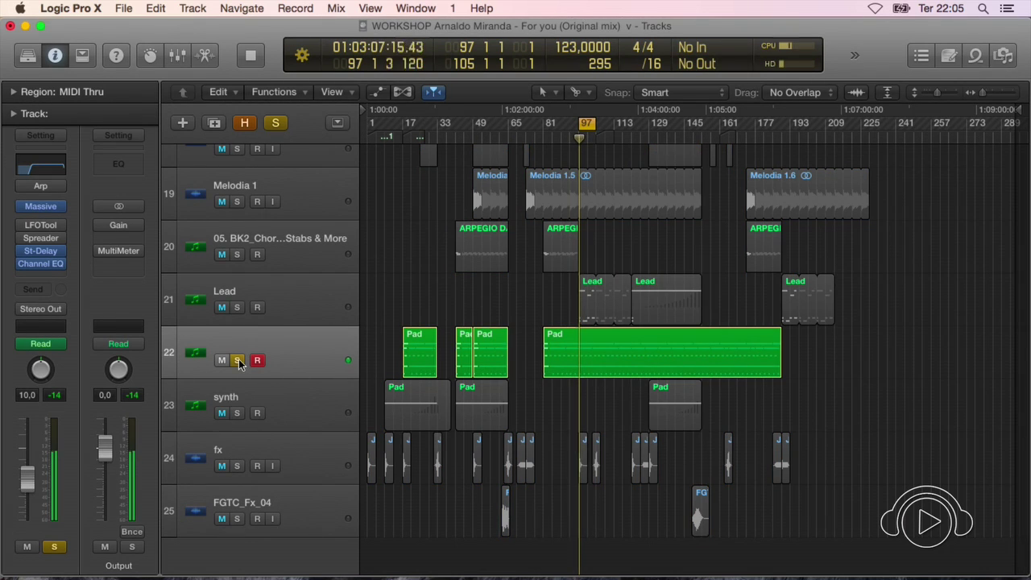
{"action": "left_click", "coordinate": [604, 139]}
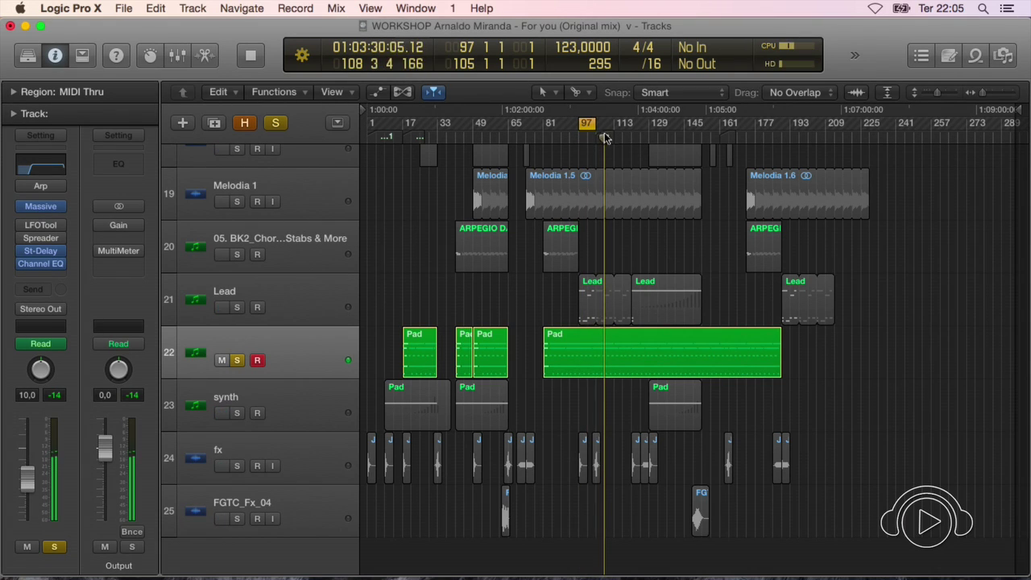
Show the track automation and display Massive's FILTER1-CUT/PRM.1 curve on the Pad track
{"action": "key", "text": "a"}
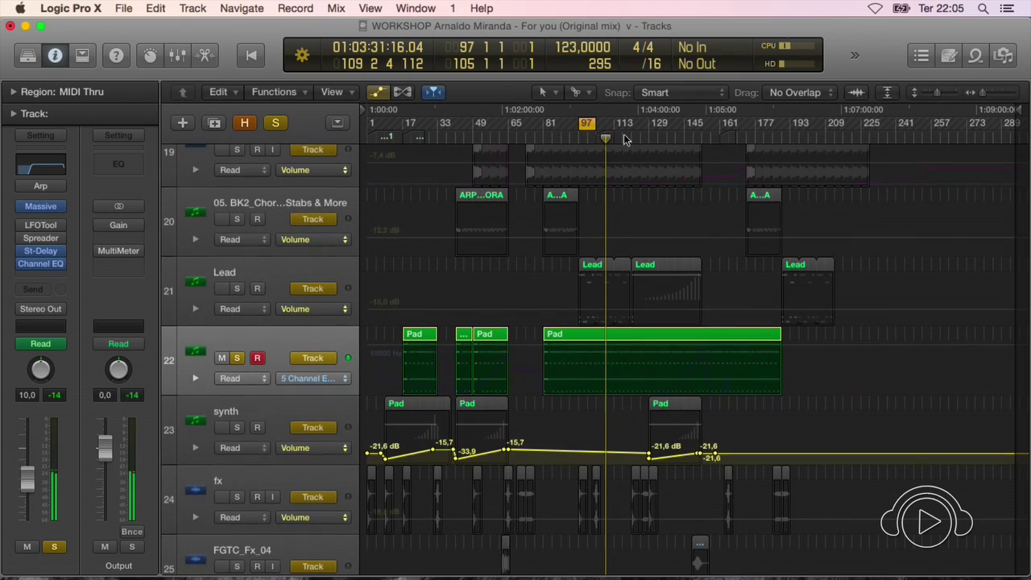
{"action": "left_click", "coordinate": [315, 378]}
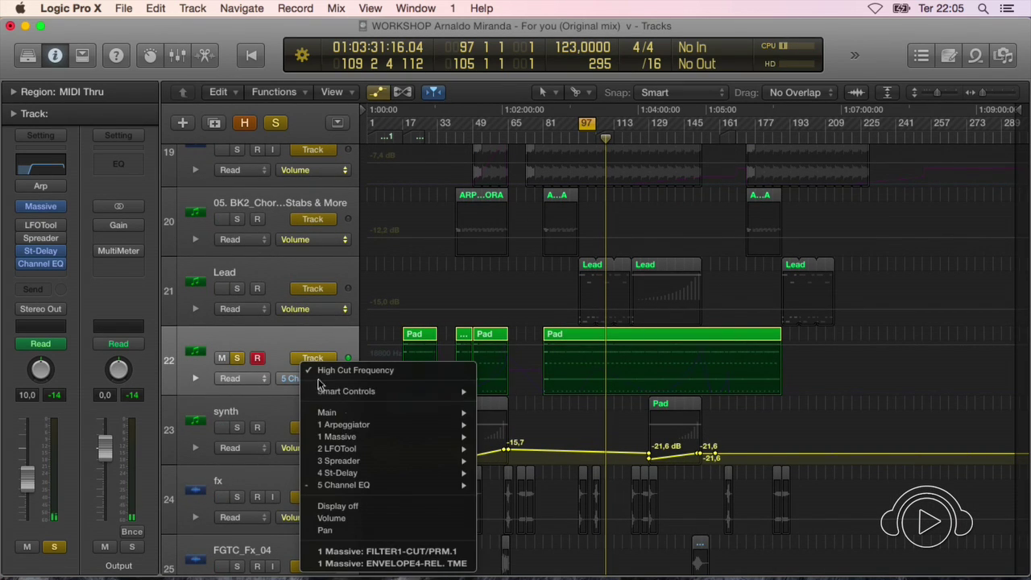
{"action": "left_click", "coordinate": [427, 554]}
{"action": "key", "text": "super+Down"}
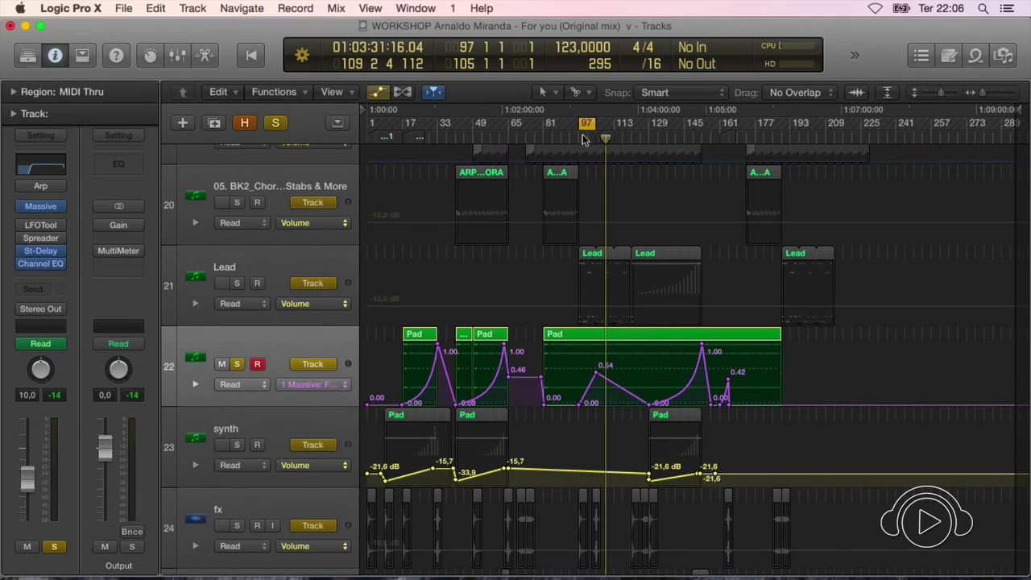
Play the soloed Pad's filter automation from around bars 104, 61 and 84, enlarging the arrangement around those regions
{"action": "left_click", "coordinate": [597, 138]}
{"action": "key", "text": "space"}
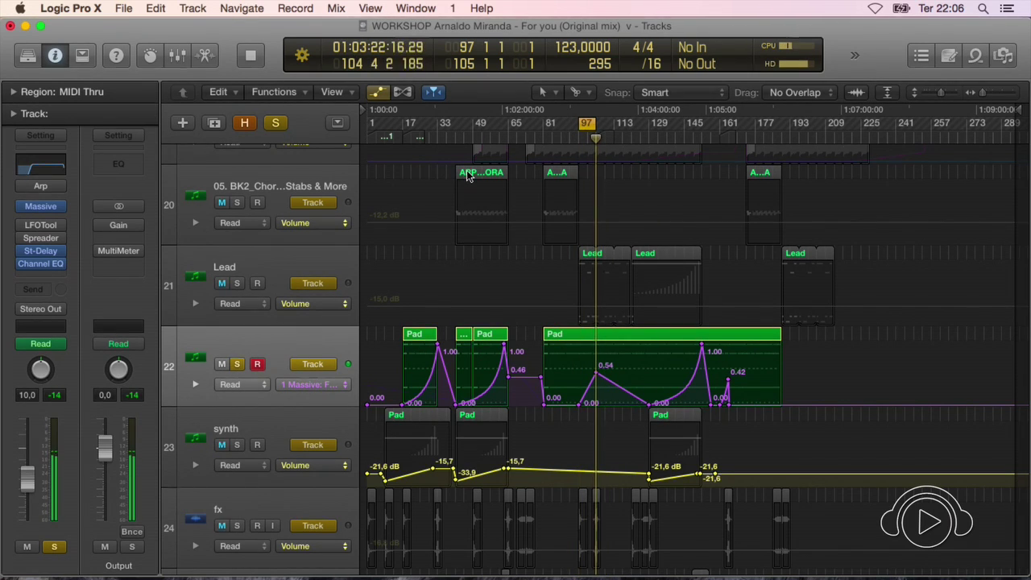
{"action": "left_click", "coordinate": [502, 135]}
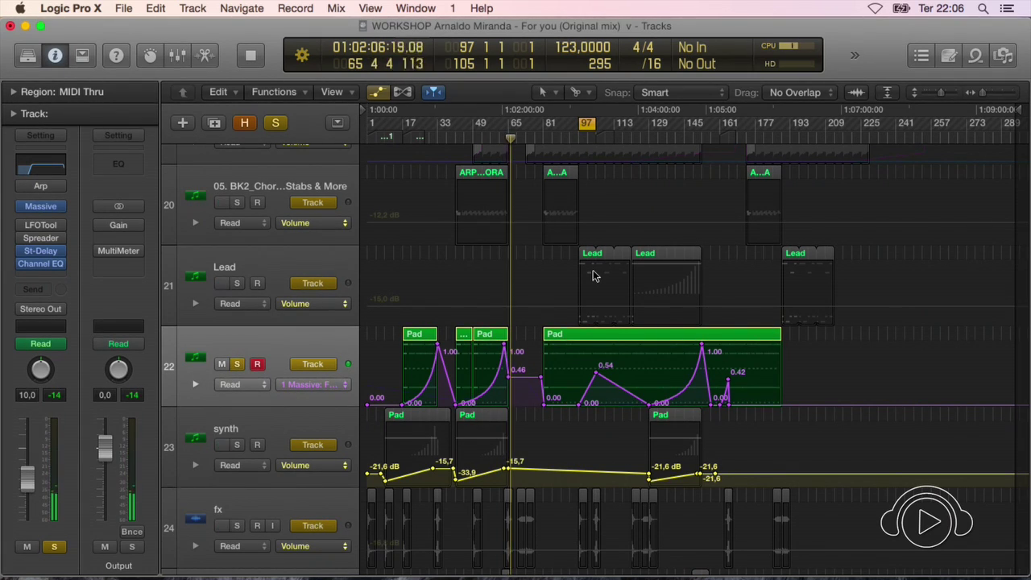
{"action": "key", "text": "super+Right"}
{"action": "key", "text": "super+Right"}
{"action": "scroll", "coordinate": [596, 276], "scroll_direction": "right", "scroll_amount": 3}
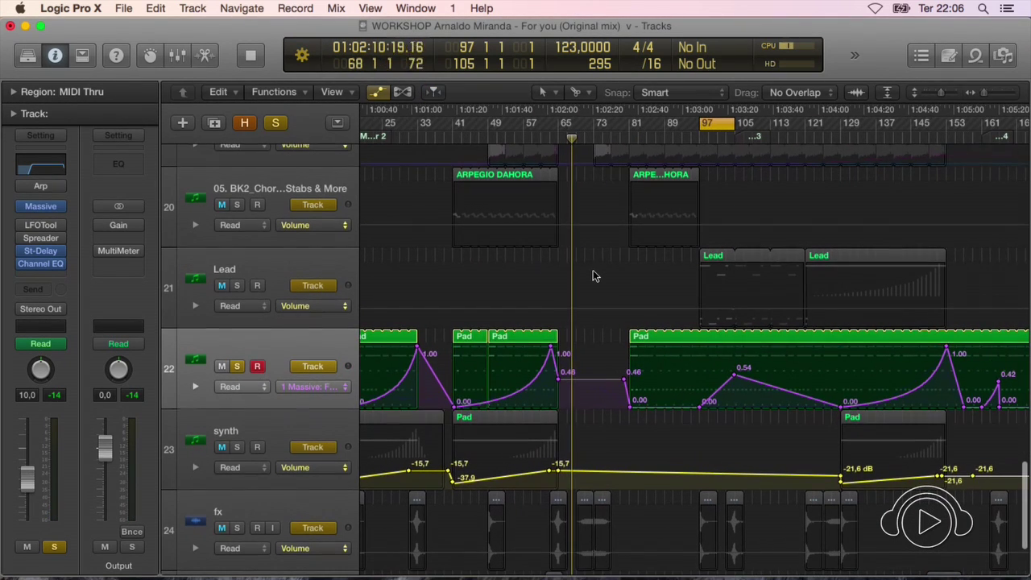
{"action": "left_click", "coordinate": [642, 139]}
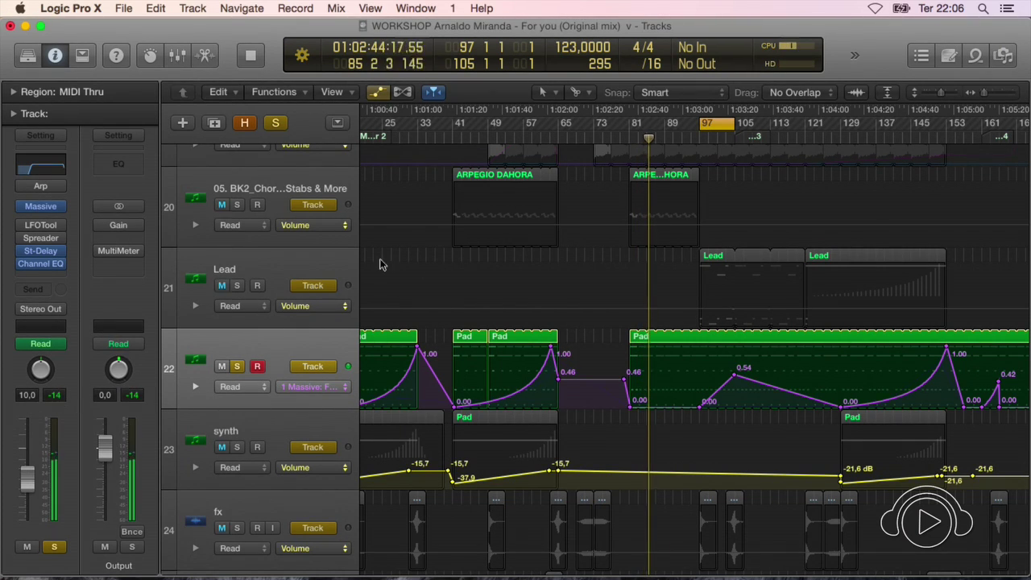
Play the Pad's filter automation from around bar 101, stop playback, and hide the track automation
{"action": "left_click", "coordinate": [718, 139]}
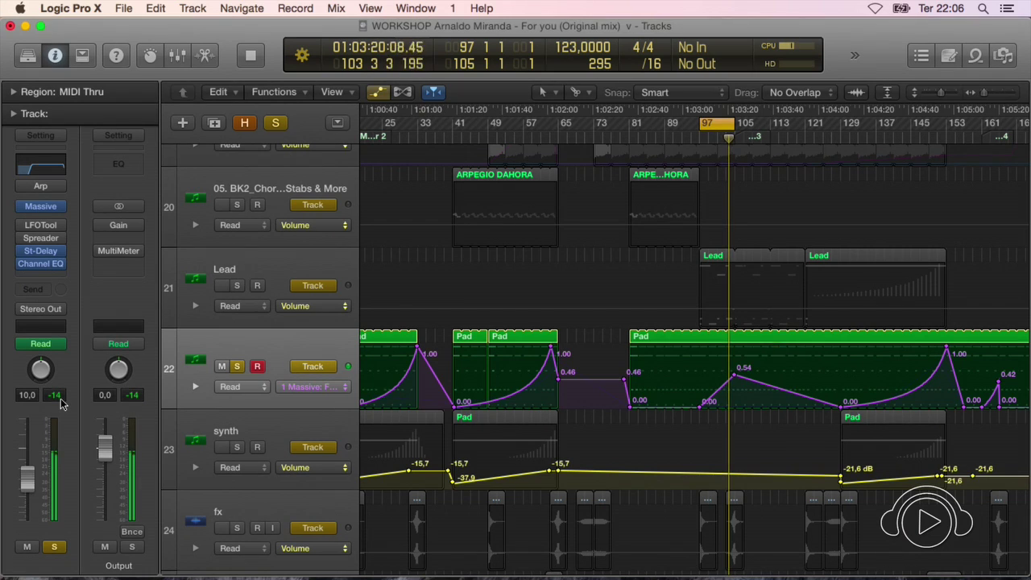
{"action": "key", "text": "space"}
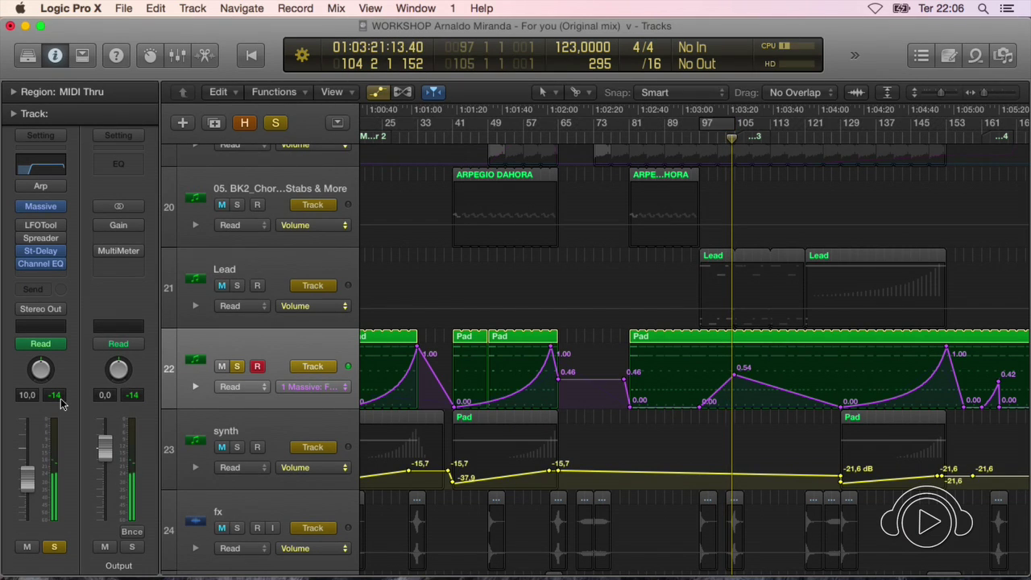
{"action": "key", "text": "super+Left"}
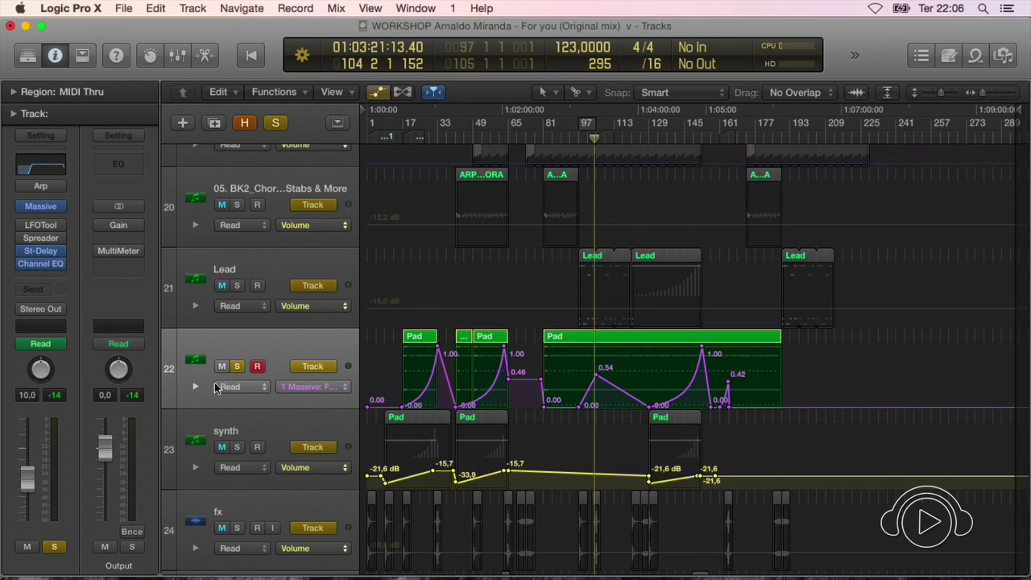
{"action": "key", "text": "a"}
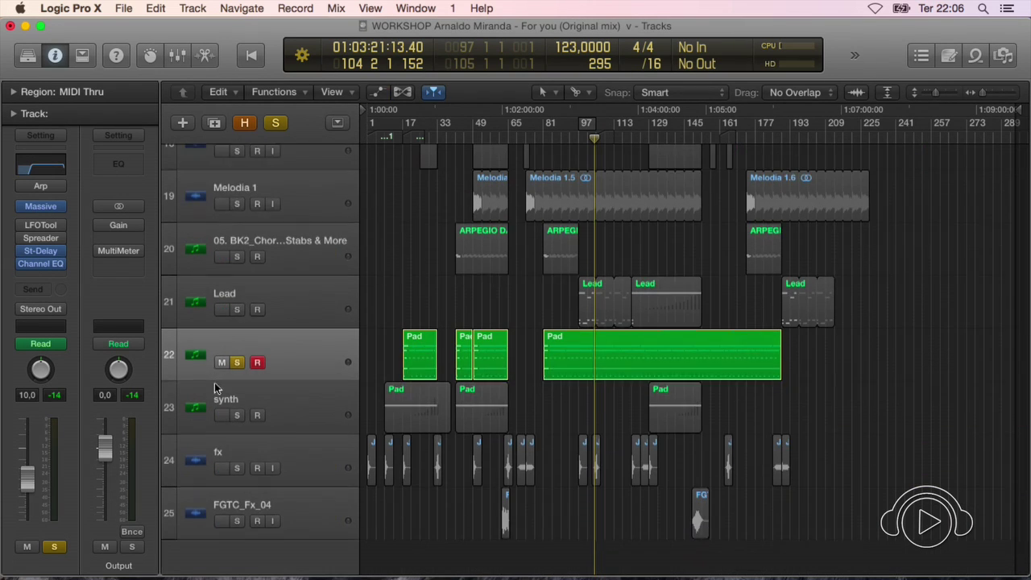
{"action": "key", "text": "super+Up"}
{"action": "key", "text": "super+Up"}
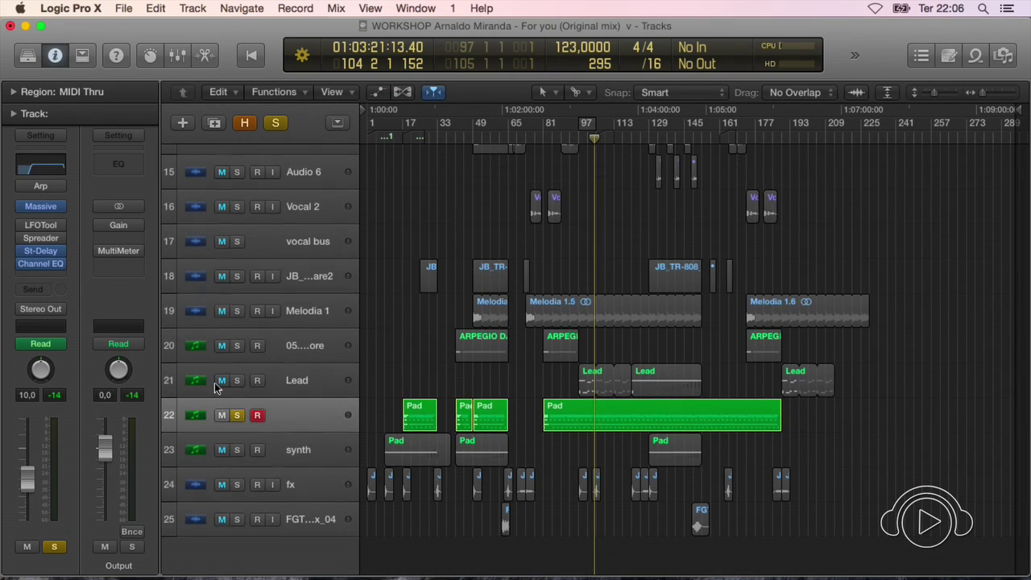
{"action": "scroll", "coordinate": [458, 383], "scroll_direction": "left", "scroll_amount": 1}
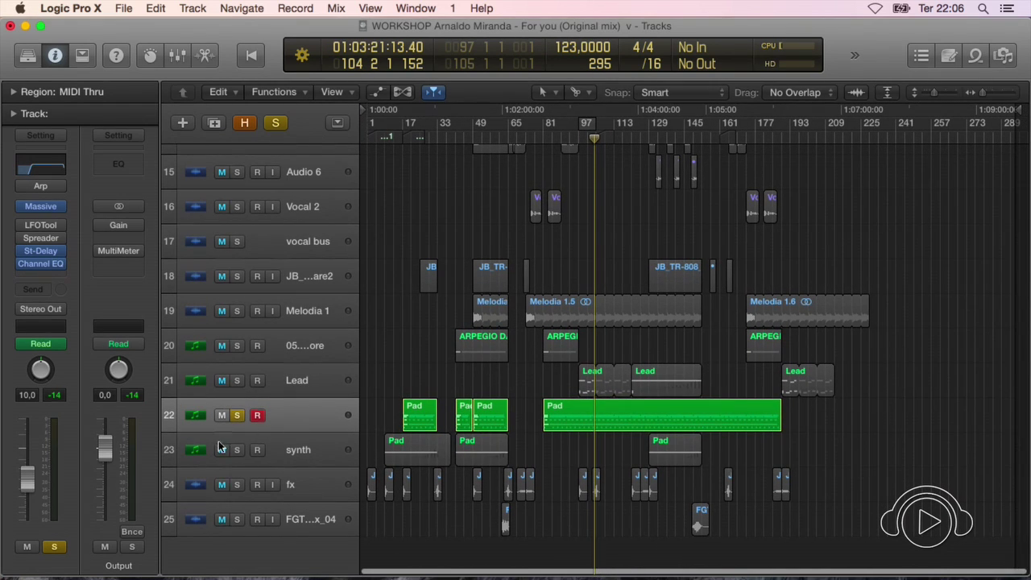
Solo the synth track in place of the Pad track and select it
{"action": "left_click", "coordinate": [240, 451]}
{"action": "left_click", "coordinate": [238, 415]}
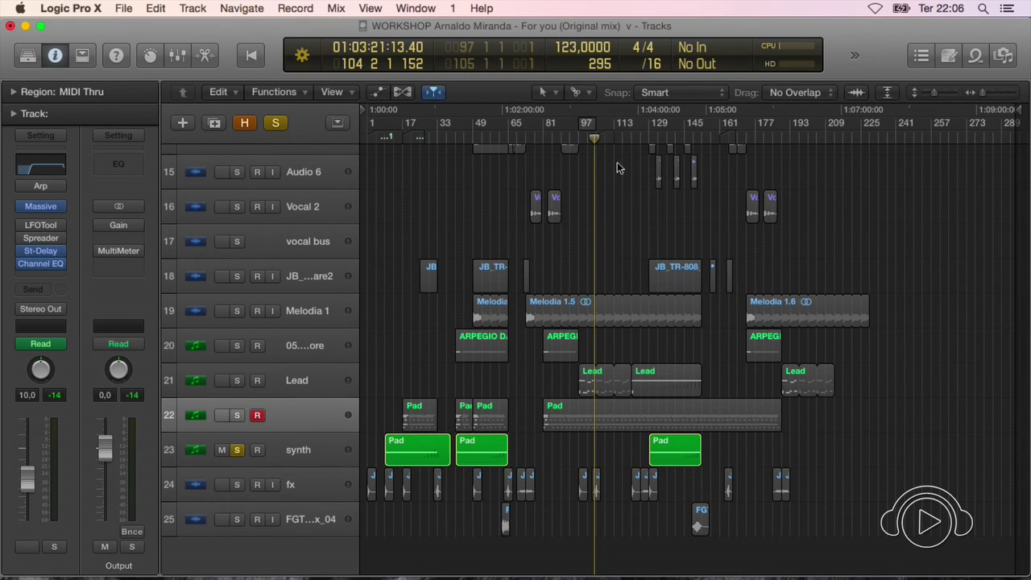
{"action": "left_click", "coordinate": [296, 415]}
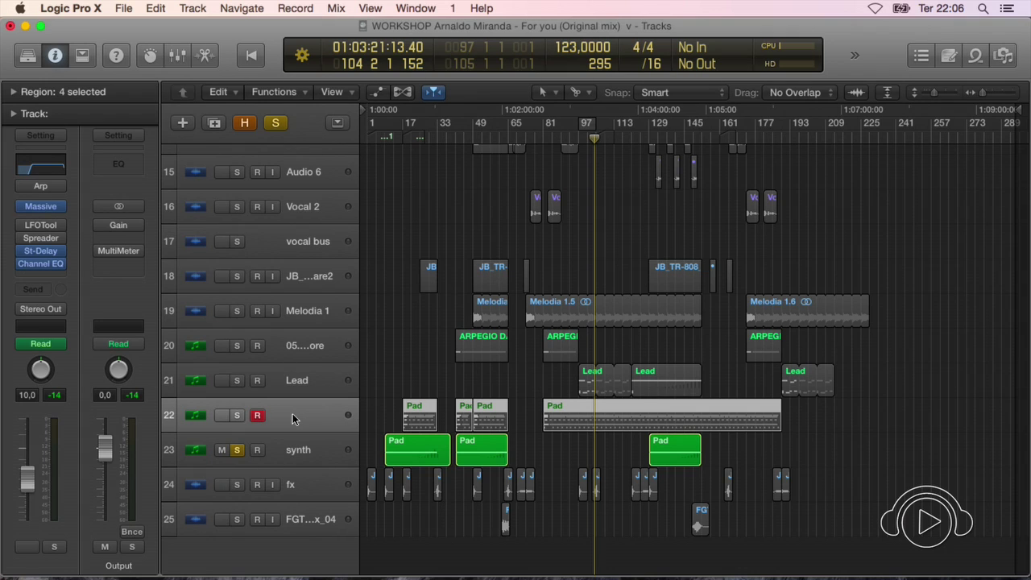
{"action": "scroll", "coordinate": [292, 414], "scroll_direction": "up", "scroll_amount": 1}
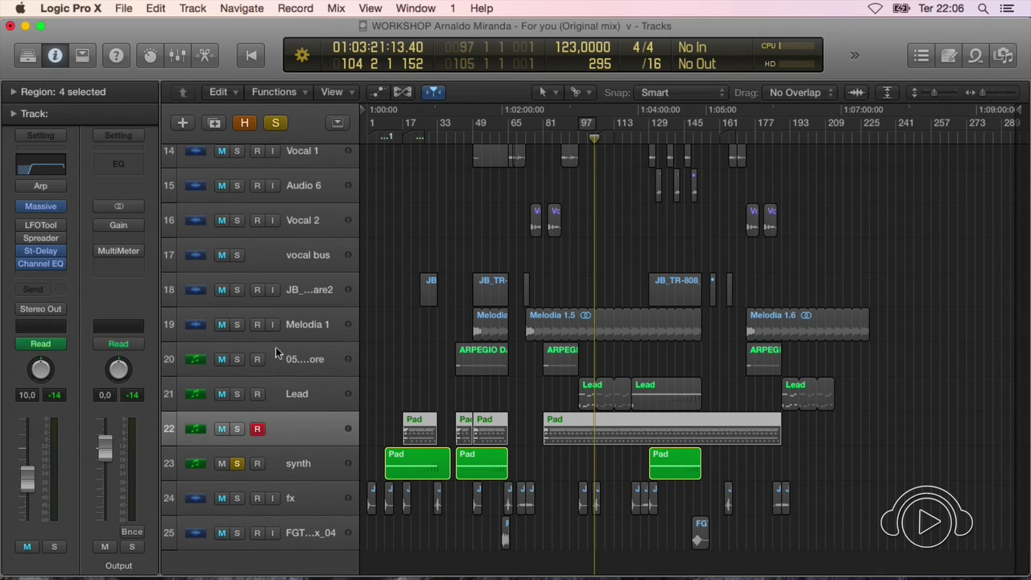
{"action": "scroll", "coordinate": [286, 454], "scroll_direction": "down", "scroll_amount": 1}
{"action": "left_click", "coordinate": [295, 451]}
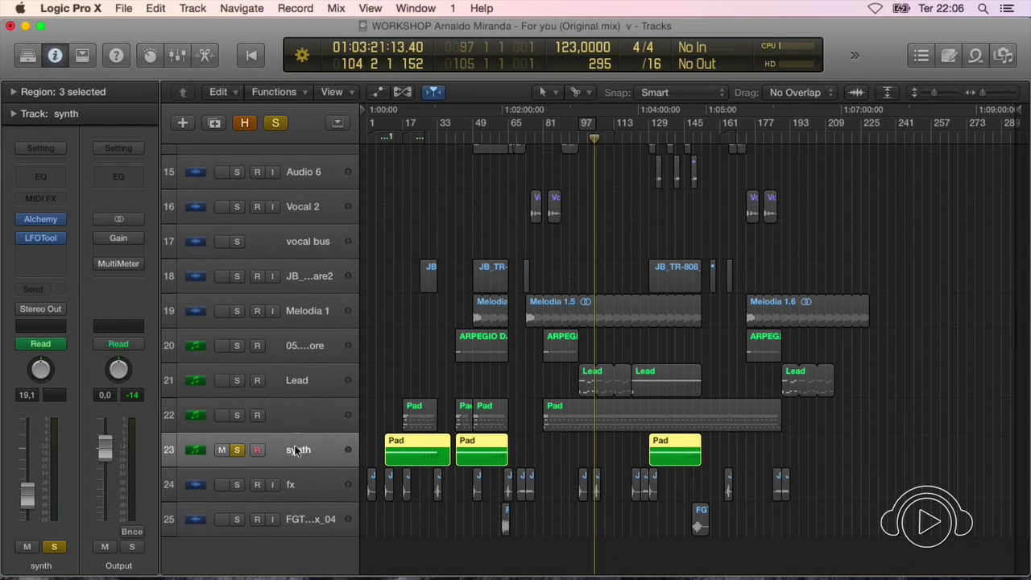
Play the soloed synth from around bar 126 with its last region enlarged
{"action": "double_click", "coordinate": [642, 141]}
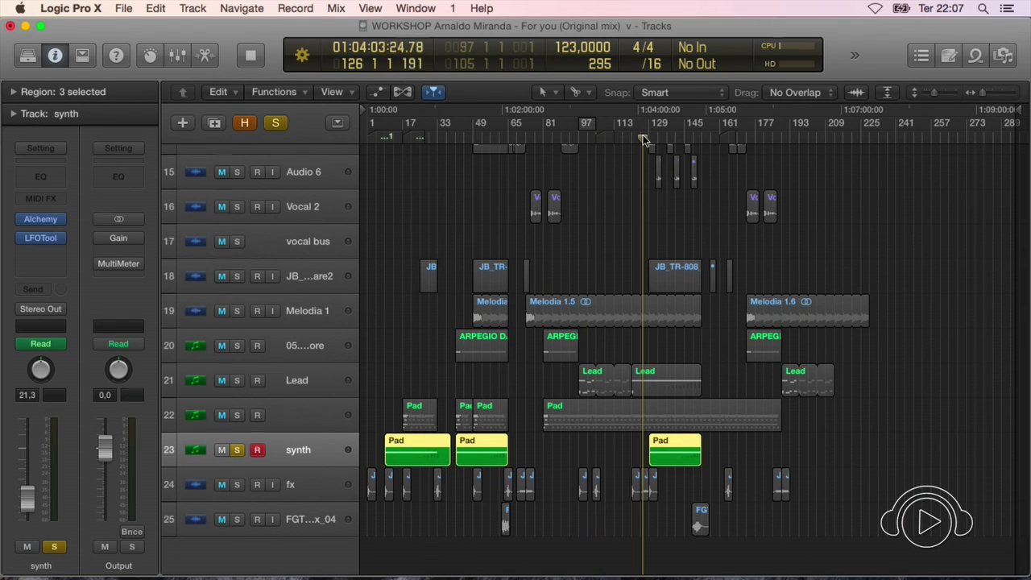
{"action": "key", "text": "super+Down"}
{"action": "key", "text": "super+Right"}
{"action": "key", "text": "super+Right"}
{"action": "key", "text": "super+Right"}
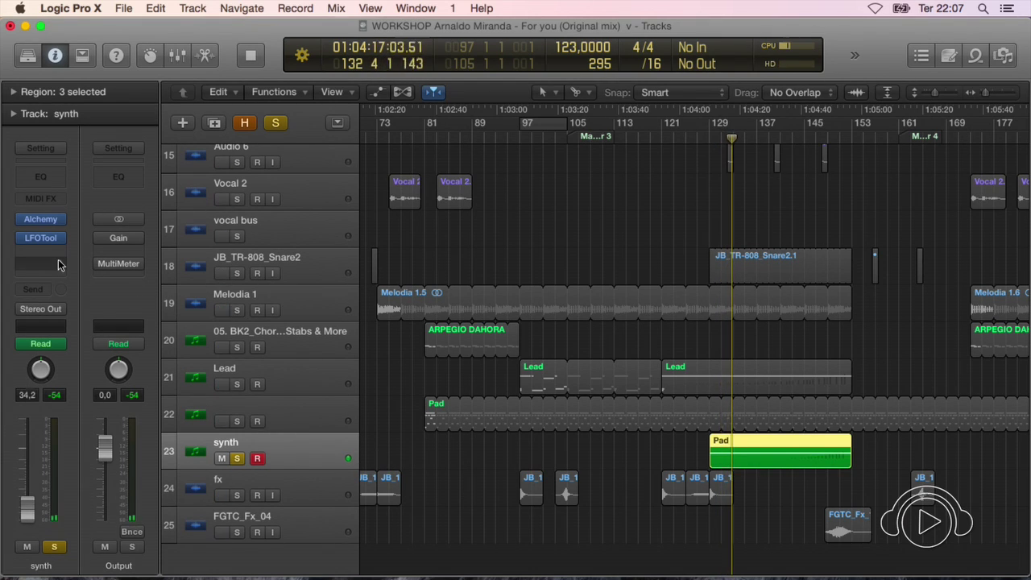
Inspect the synth's LFOTool curve, try other levels for its starting point, restore the shape, and close the plug-in
{"action": "mouse_move", "coordinate": [40, 244]}
{"action": "left_click", "coordinate": [40, 240]}
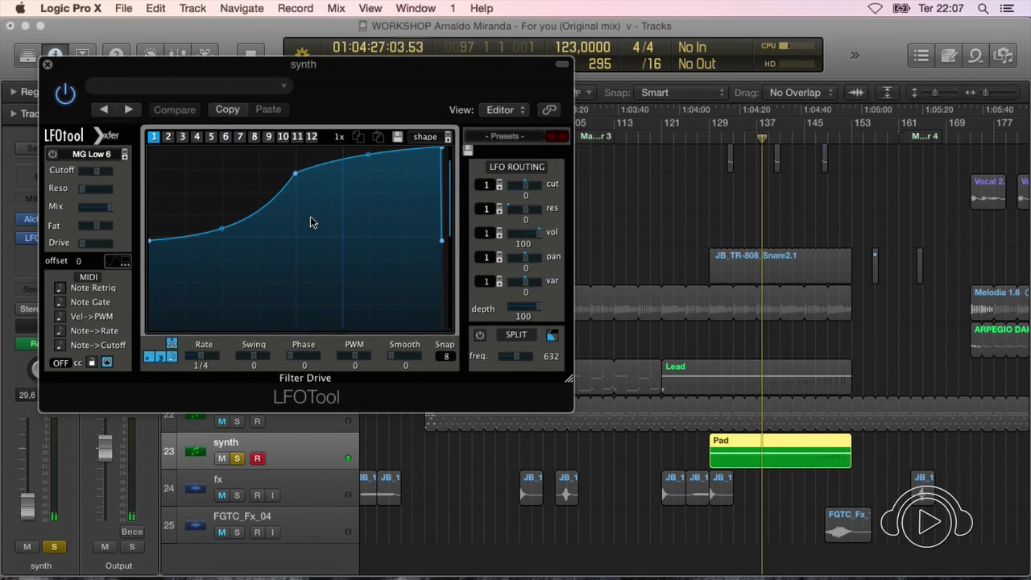
{"action": "left_click", "coordinate": [152, 243]}
{"action": "mouse_move", "coordinate": [153, 242]}
{"action": "left_mouse_down"}
{"action": "mouse_move", "coordinate": [152, 331]}
{"action": "mouse_move", "coordinate": [148, 256]}
{"action": "left_mouse_up"}
{"action": "mouse_move", "coordinate": [146, 231]}
{"action": "left_mouse_down"}
{"action": "mouse_move", "coordinate": [150, 218]}
{"action": "mouse_move", "coordinate": [150, 241]}
{"action": "left_mouse_up"}
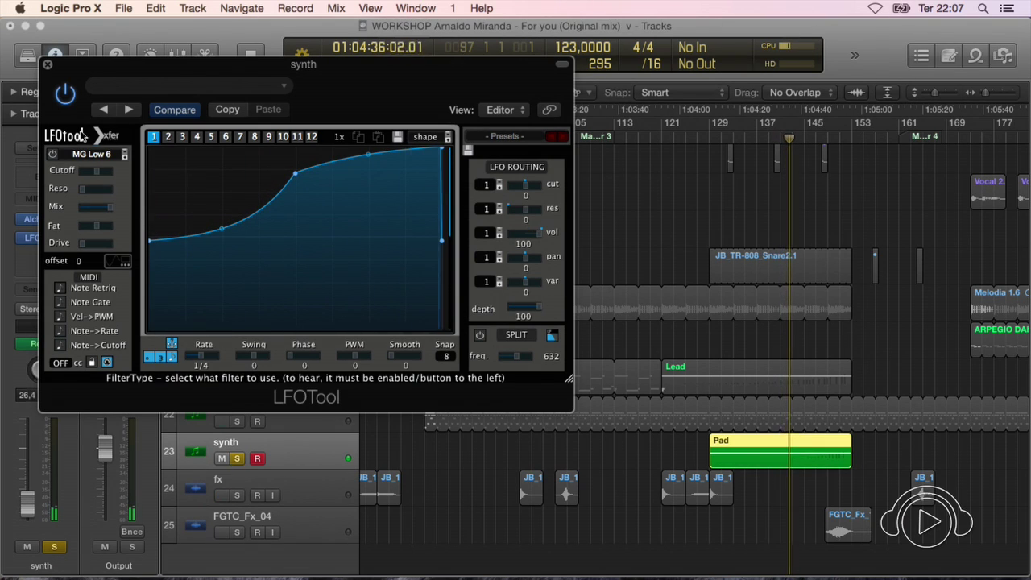
{"action": "left_click", "coordinate": [47, 66]}
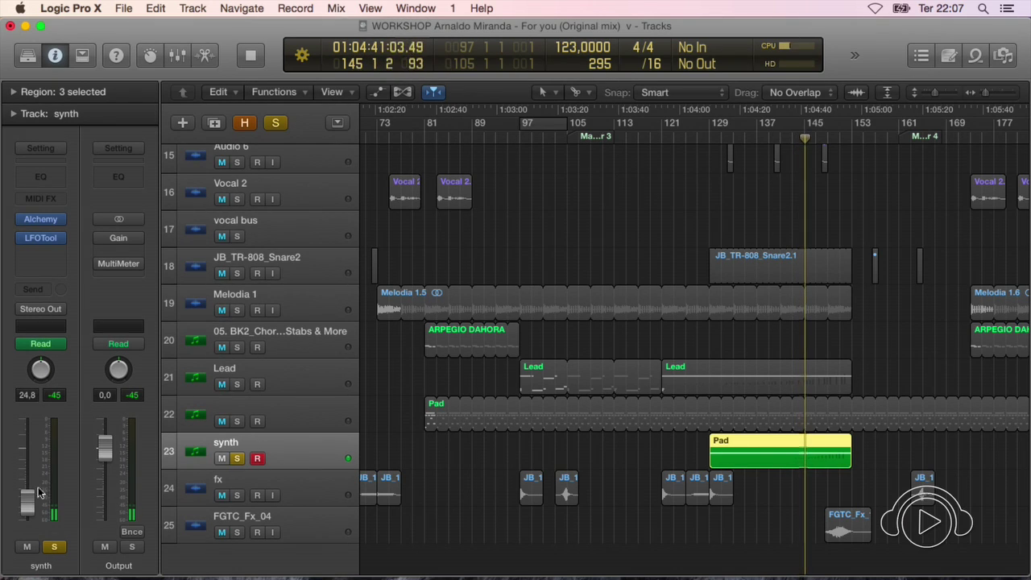
{"action": "mouse_move", "coordinate": [30, 491]}
{"action": "left_mouse_down"}
{"action": "mouse_move", "coordinate": [29, 473]}
{"action": "mouse_move", "coordinate": [29, 494]}
{"action": "left_mouse_up"}
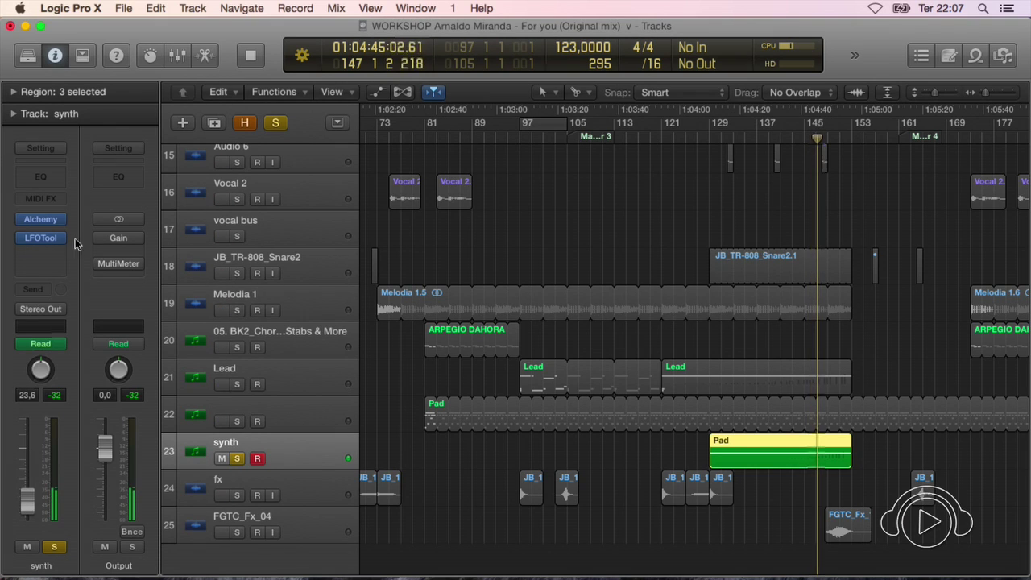
{"action": "left_click", "coordinate": [48, 242]}
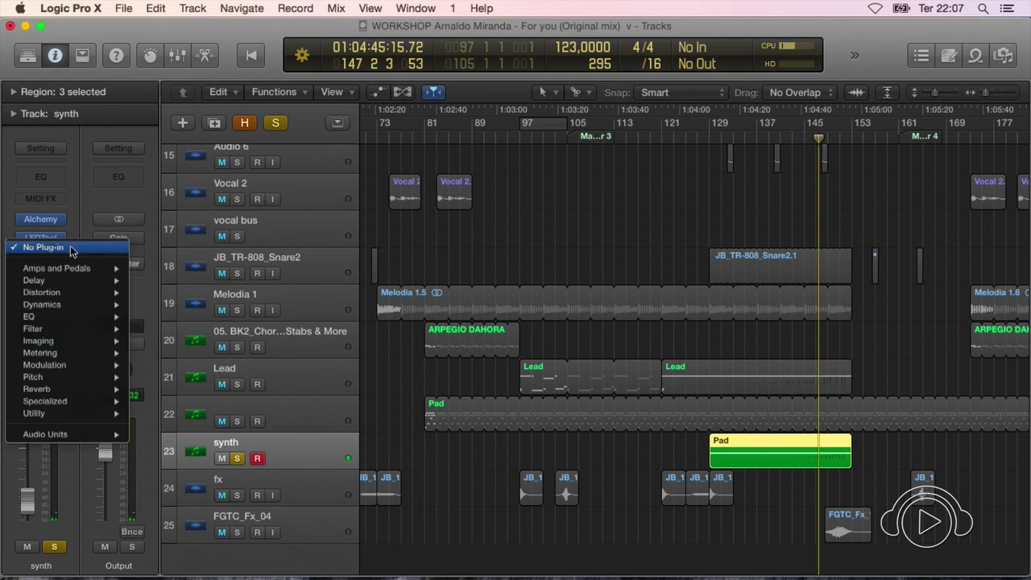
{"action": "left_click", "coordinate": [387, 338]}
Show the track automation and raise the synth's volume peaks to -12.4 dB over the first two regions and -13.9 dB over the last
{"action": "key", "text": "a"}
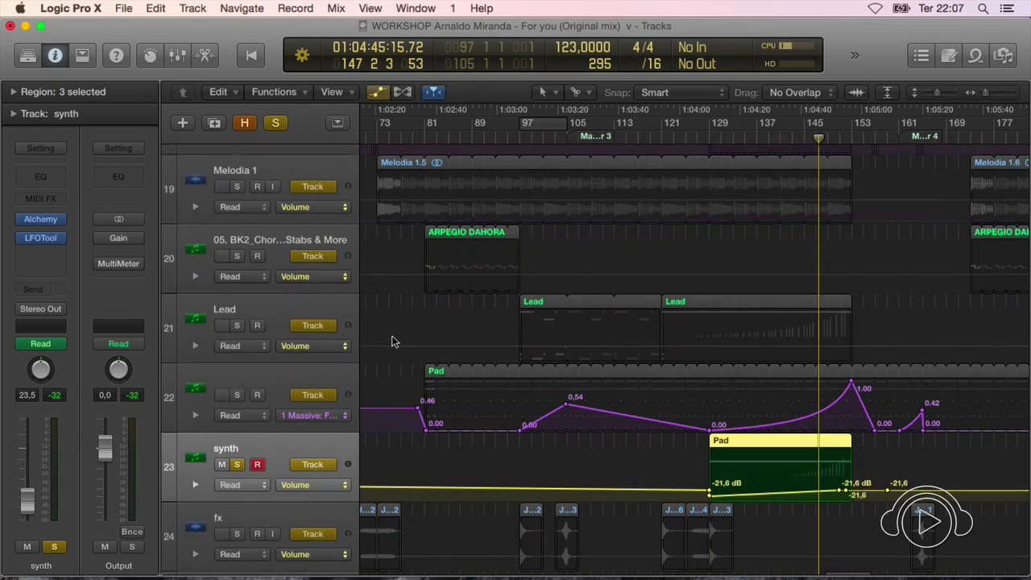
{"action": "key", "text": "super+Left"}
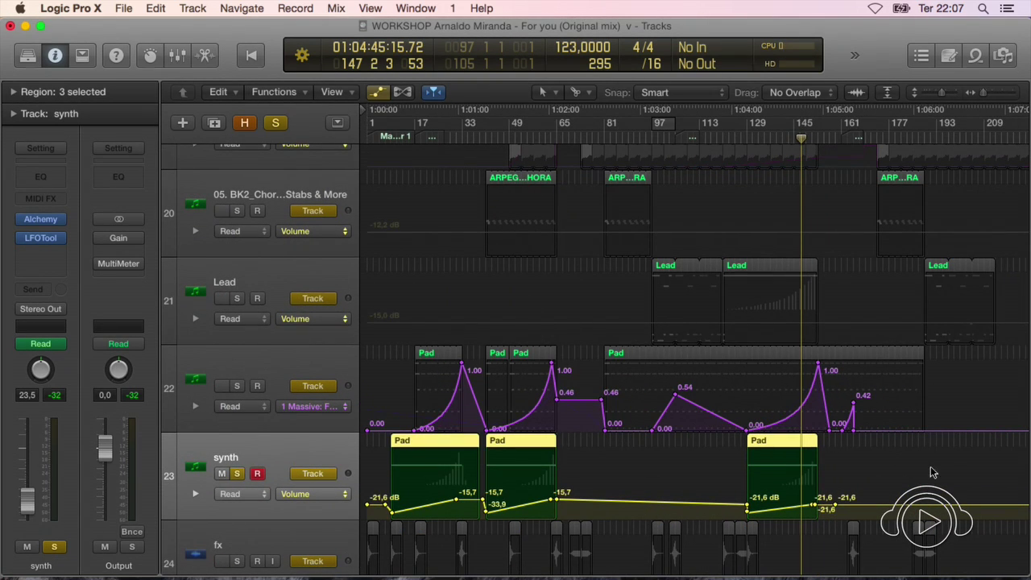
{"action": "left_click", "coordinate": [848, 510]}
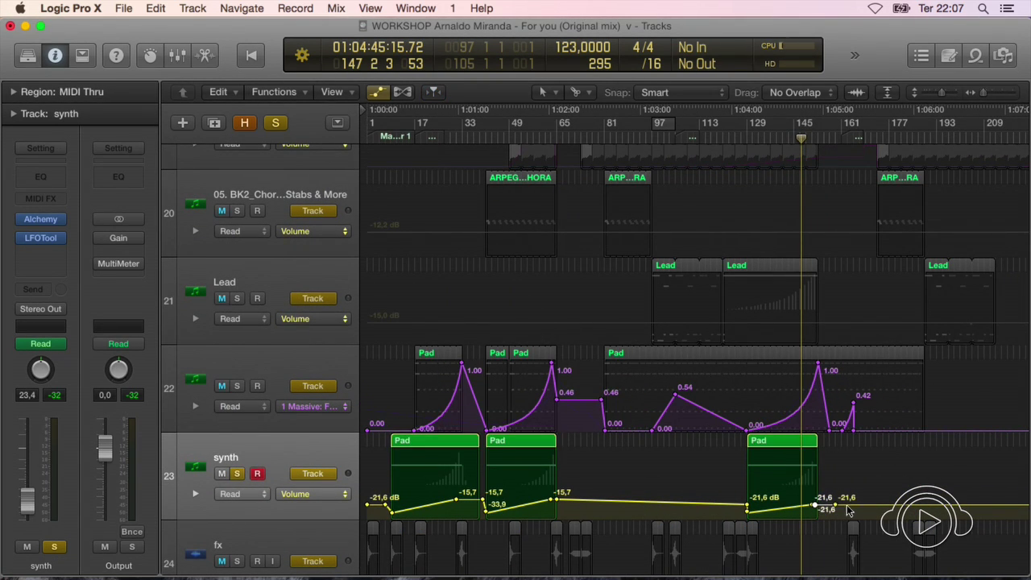
{"action": "left_click_drag", "start_coordinate": [838, 512], "coordinate": [802, 497]}
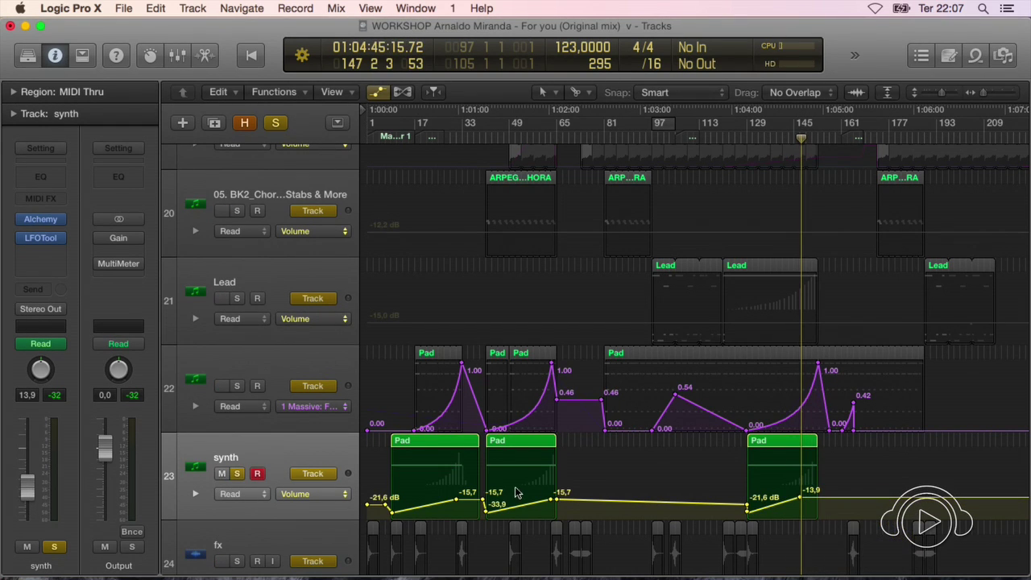
{"action": "left_click_drag", "start_coordinate": [552, 505], "coordinate": [579, 495]}
{"action": "left_click_drag", "start_coordinate": [468, 499], "coordinate": [470, 499]}
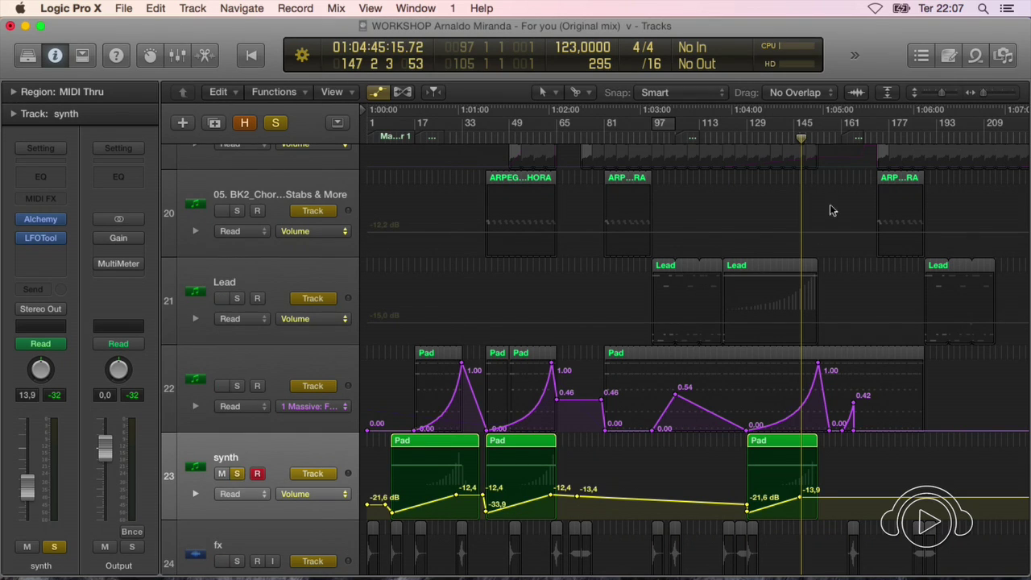
Play the soloed synth from around bar 128 and hide the track automation
{"action": "left_click", "coordinate": [750, 138]}
{"action": "key", "text": "space"}
{"action": "left_click", "coordinate": [743, 138]}
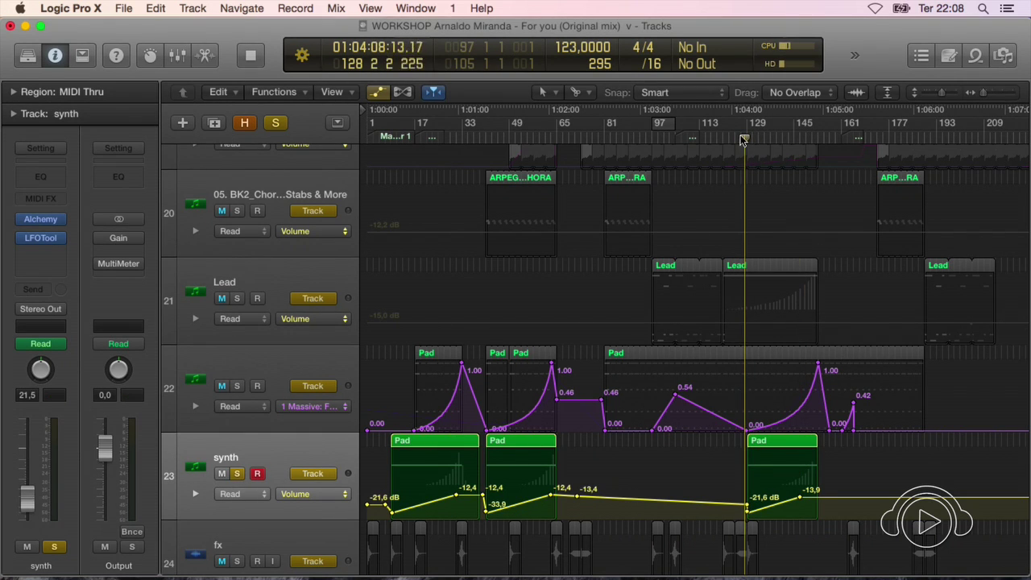
{"action": "key", "text": "a"}
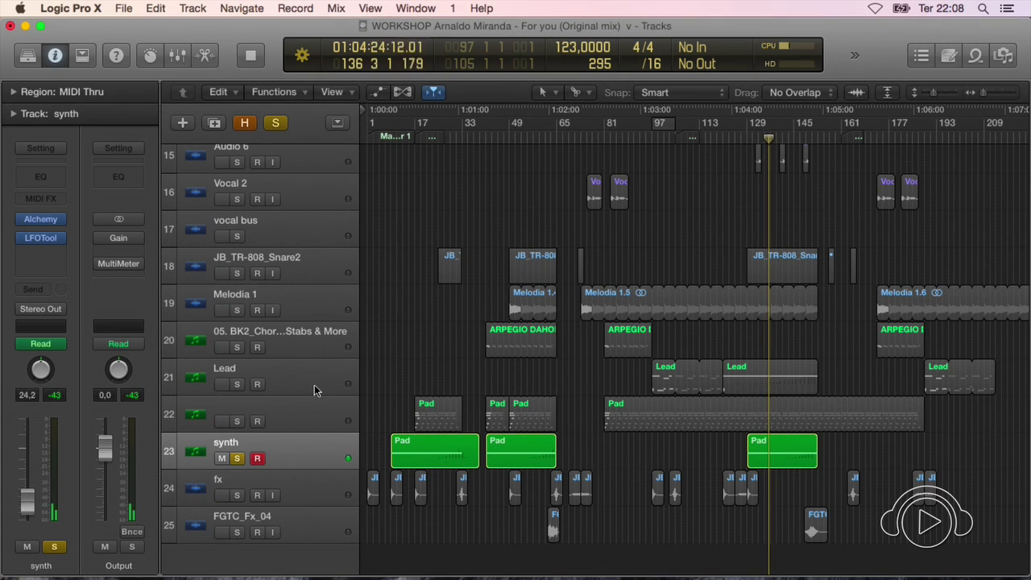
Insert a Channel EQ on the synth track and turn on its analyzer
{"action": "left_click", "coordinate": [43, 248]}
{"action": "left_click", "coordinate": [83, 199]}
{"action": "left_click", "coordinate": [41, 173]}
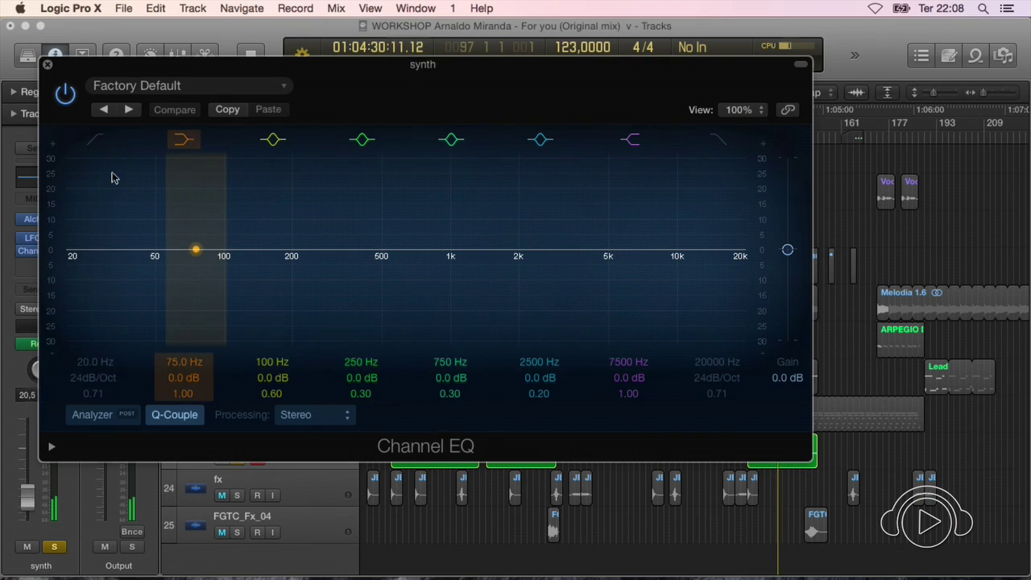
{"action": "left_click", "coordinate": [93, 415]}
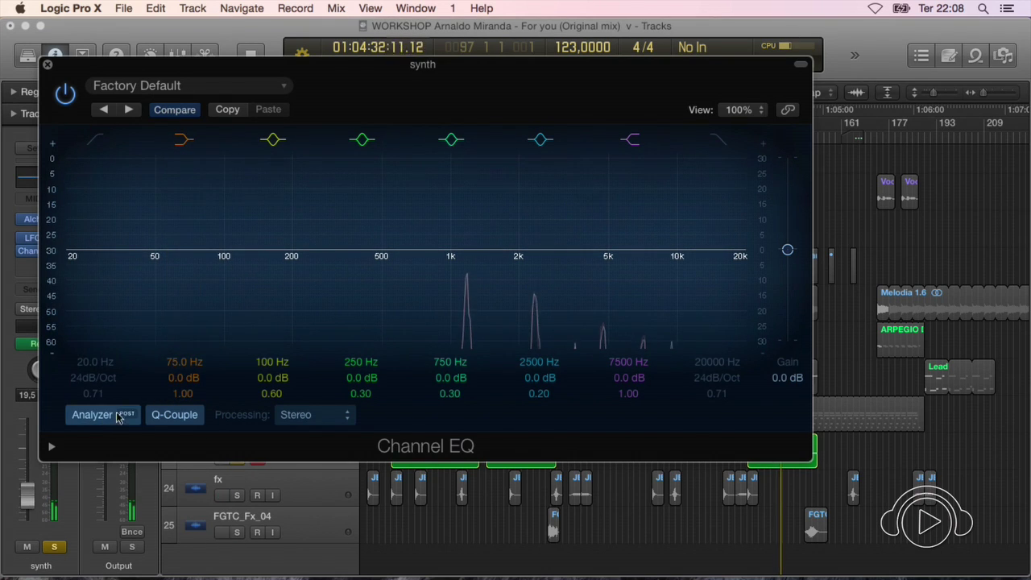
Enable the synth EQ's low cut band at 1200 Hz with a 48 dB/Oct slope and close the plug-in
{"action": "left_click", "coordinate": [94, 140]}
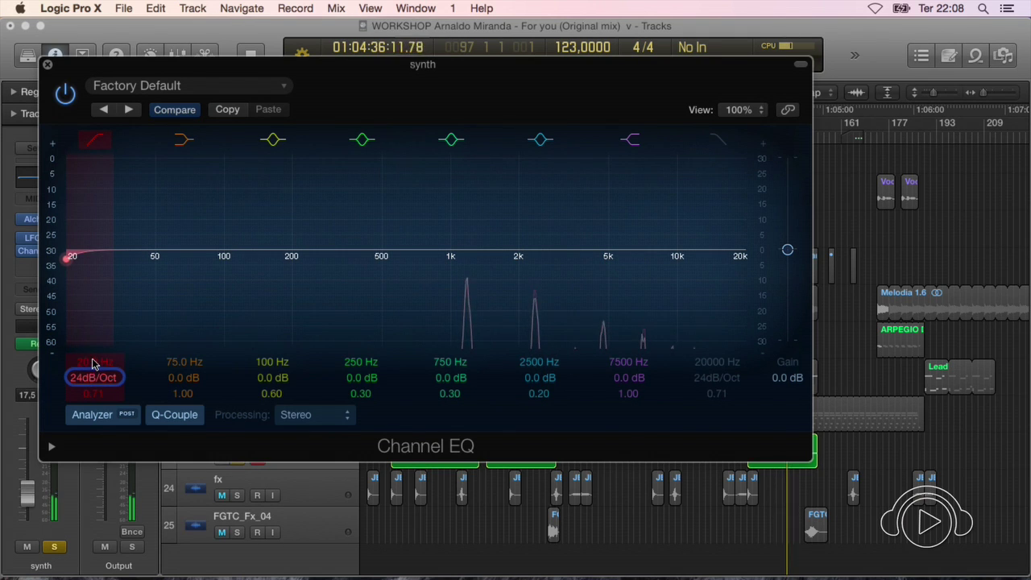
{"action": "scroll", "coordinate": [93, 382], "scroll_direction": "up", "scroll_amount": 2}
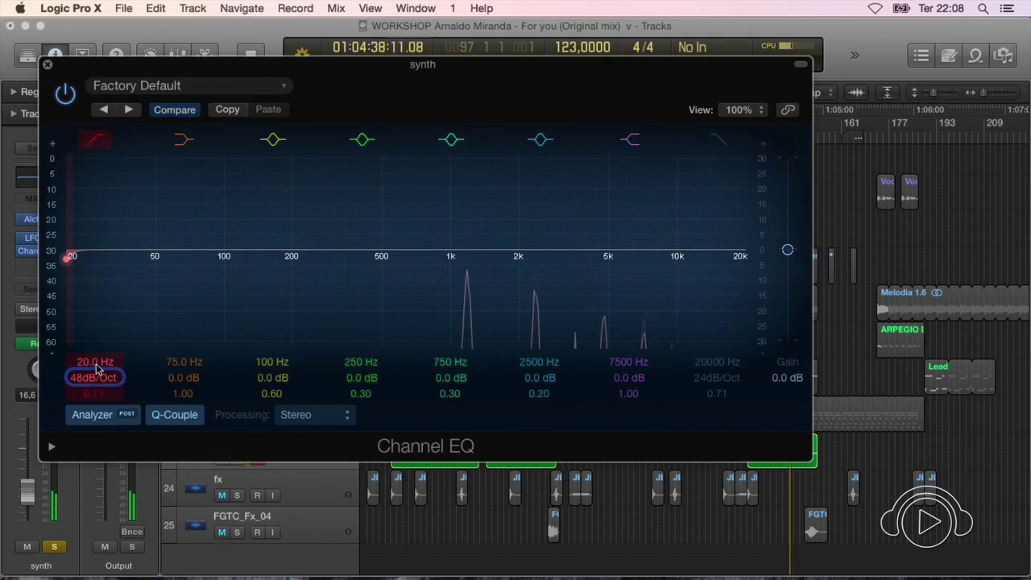
{"action": "scroll", "coordinate": [97, 367], "scroll_direction": "up", "scroll_amount": 5}
{"action": "scroll", "coordinate": [96, 368], "scroll_direction": "up", "scroll_amount": 20}
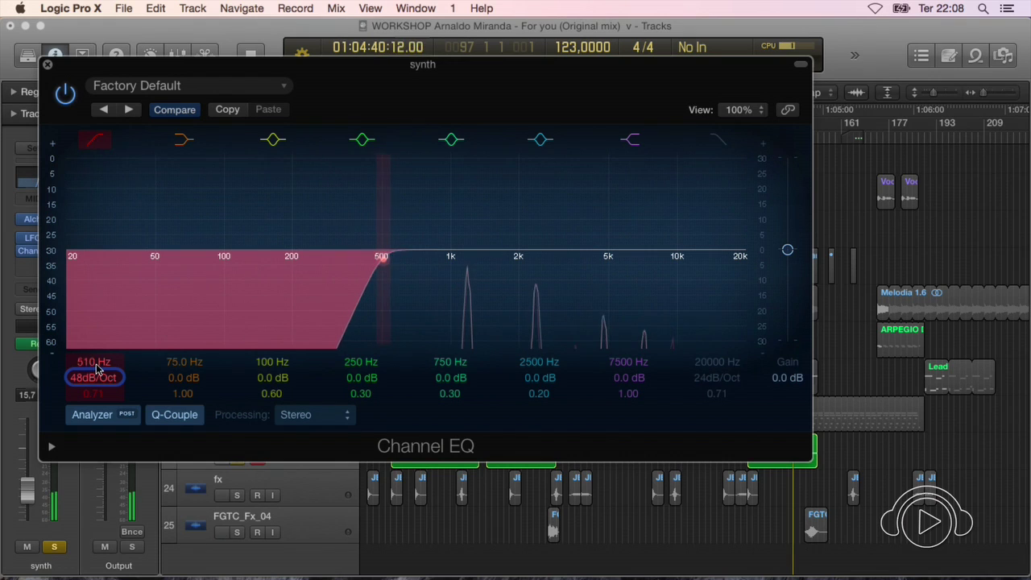
{"action": "scroll", "coordinate": [97, 368], "scroll_direction": "up", "scroll_amount": 10}
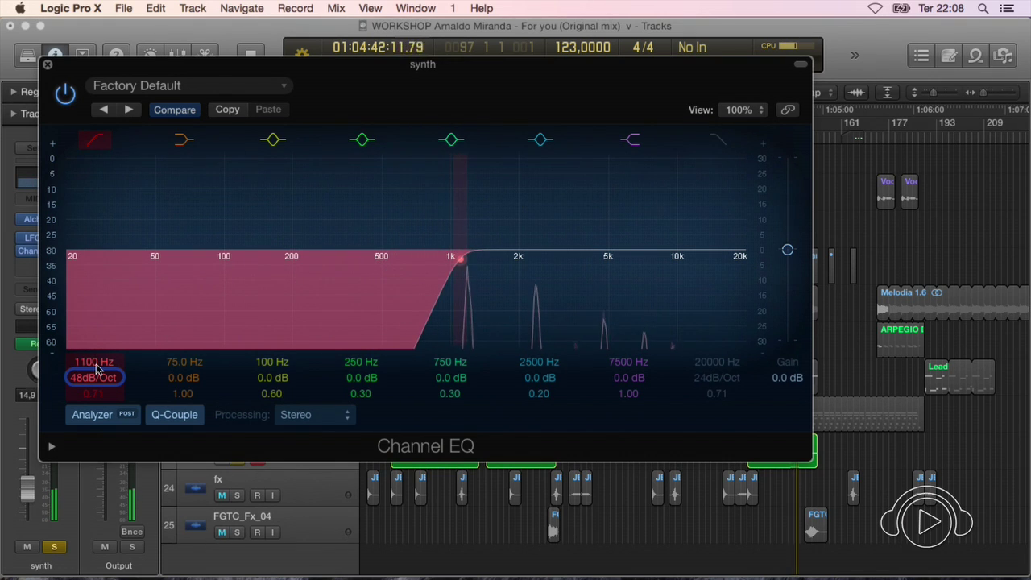
{"action": "scroll", "coordinate": [96, 367], "scroll_direction": "up", "scroll_amount": 2}
{"action": "scroll", "coordinate": [96, 367], "scroll_direction": "down", "scroll_amount": 1}
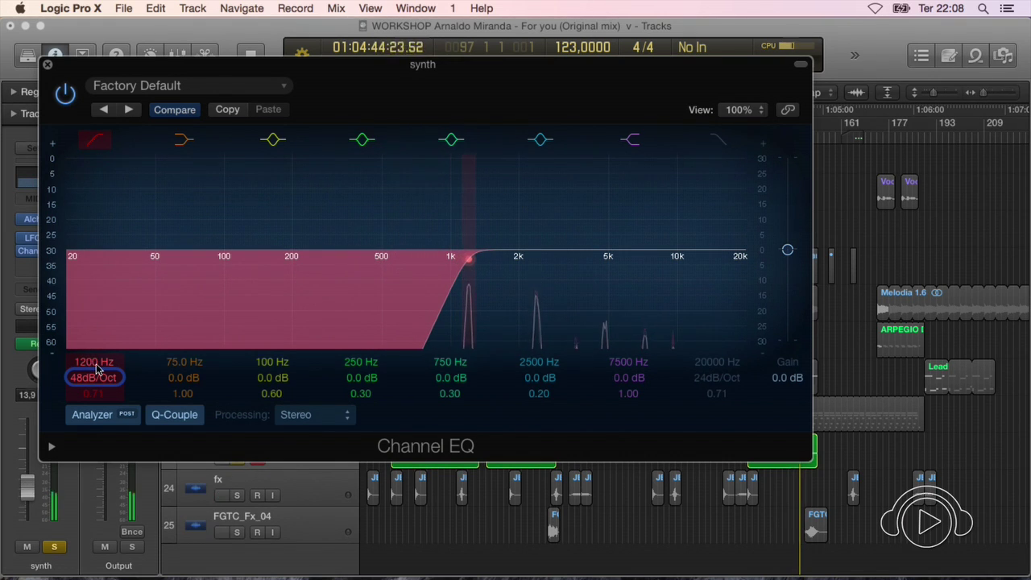
{"action": "left_click", "coordinate": [47, 65]}
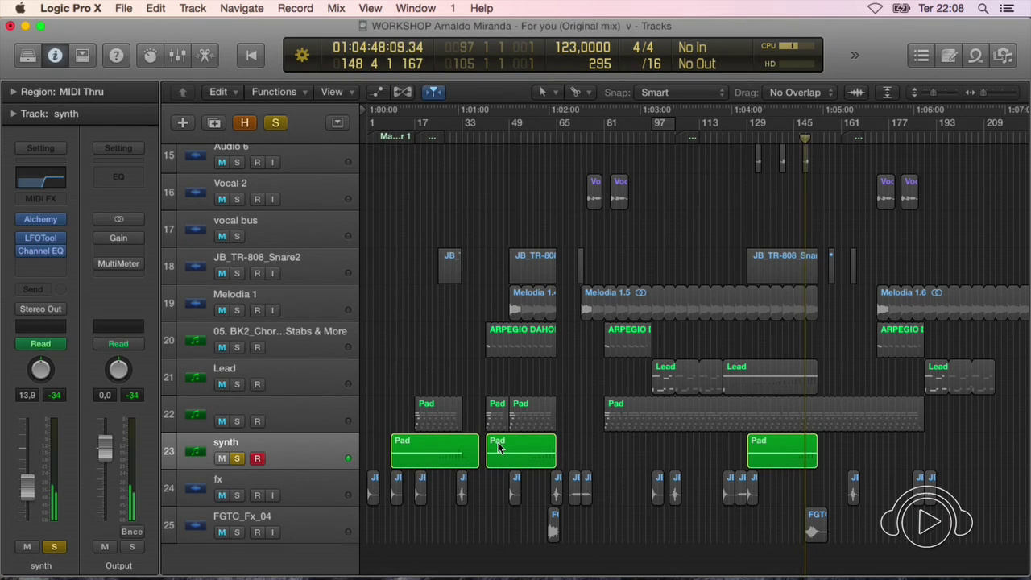
Stop playback, show the whole arrangement, and solo the fx track in place of the synth track
{"action": "key", "text": "super+Left"}
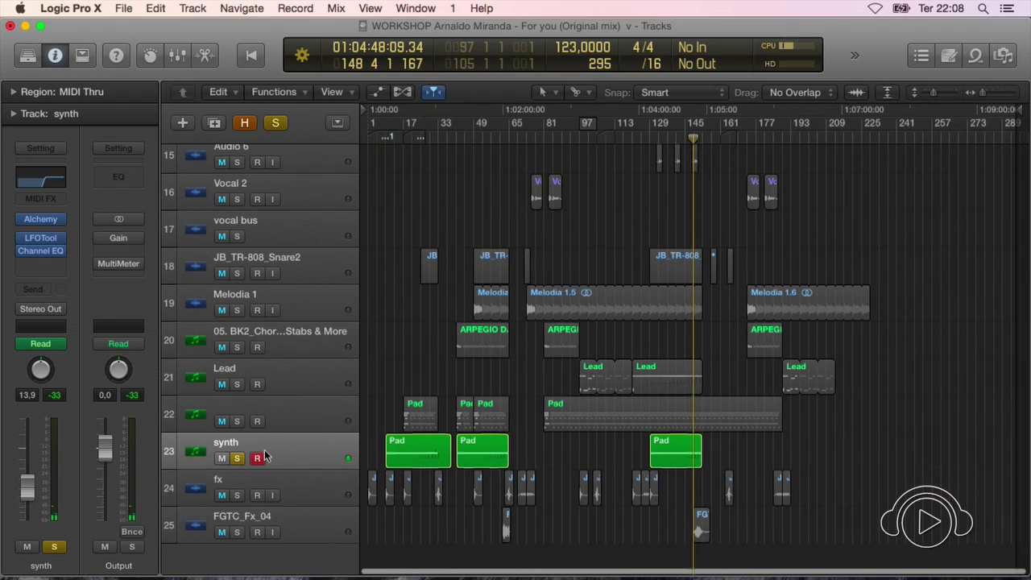
{"action": "left_click", "coordinate": [237, 458]}
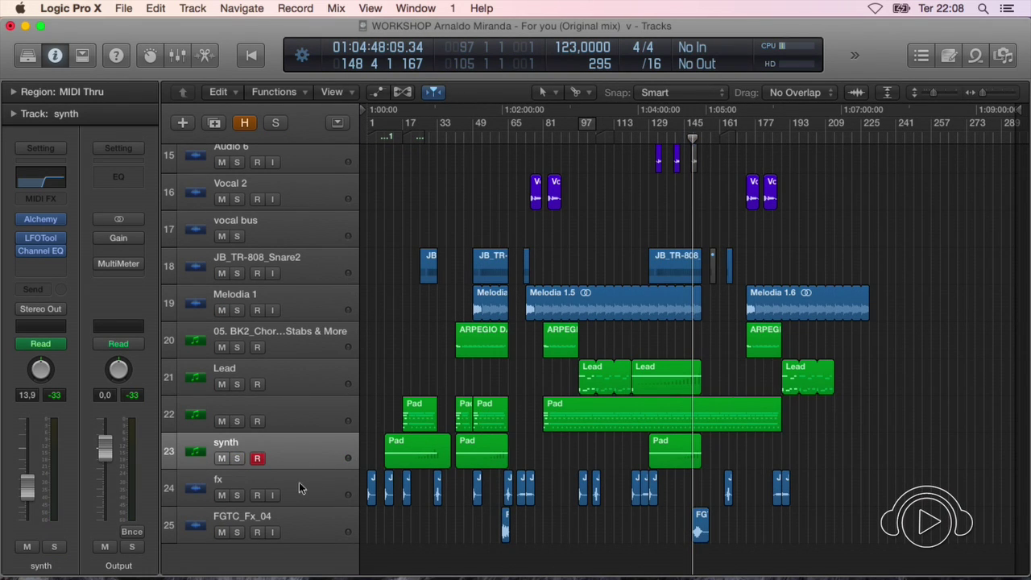
{"action": "left_click", "coordinate": [299, 488]}
{"action": "left_click", "coordinate": [237, 494]}
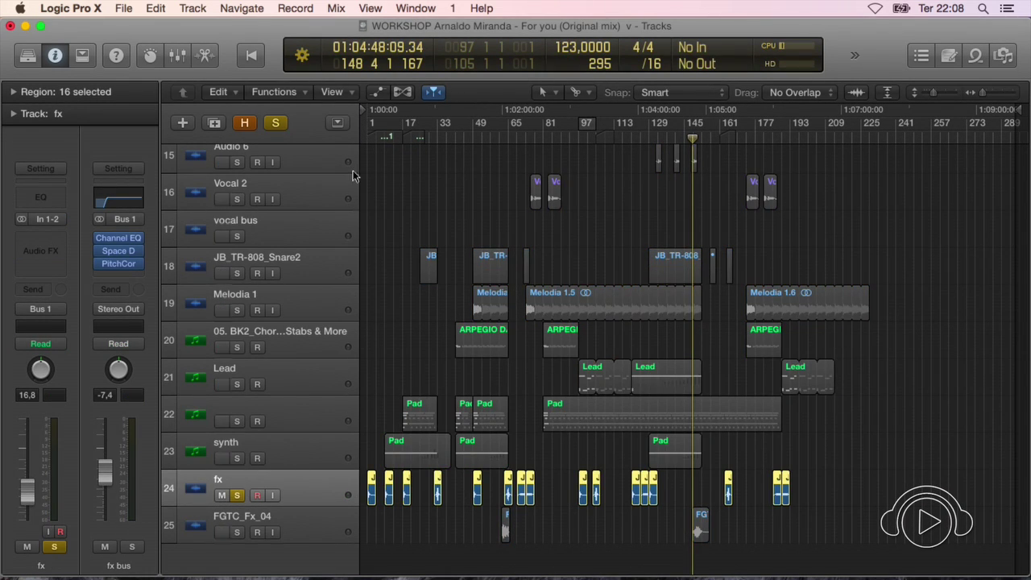
Play the soloed fx track from the start of the song with its opening regions in closer view
{"action": "left_click", "coordinate": [255, 61]}
{"action": "key", "text": "space"}
{"action": "key", "text": "super+Right"}
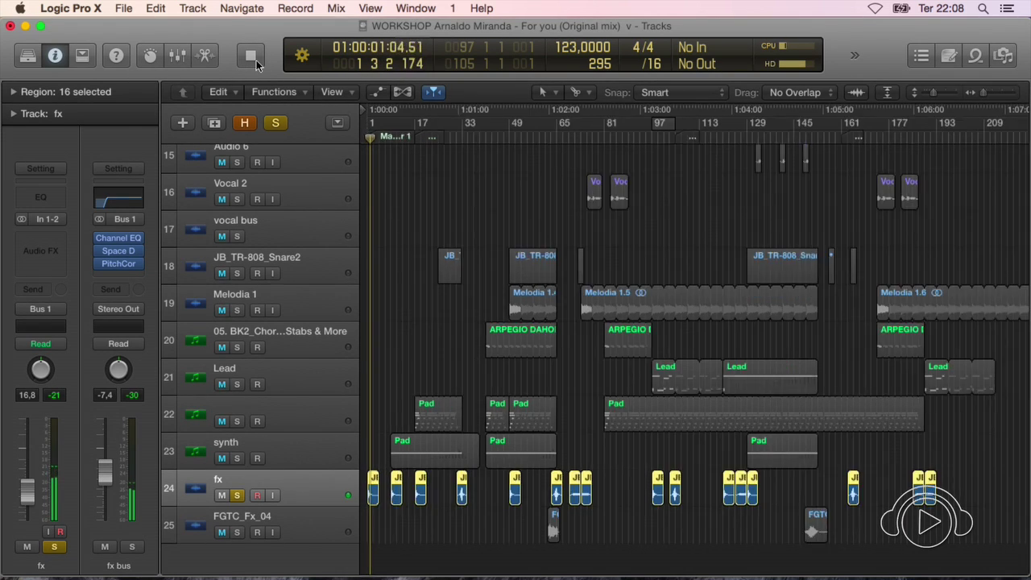
{"action": "key", "text": "super+Right"}
{"action": "key", "text": "super+Right"}
{"action": "key", "text": "super+Down"}
{"action": "key", "text": "super+Down"}
{"action": "key", "text": "super+Down"}
{"action": "key", "text": "super+Down"}
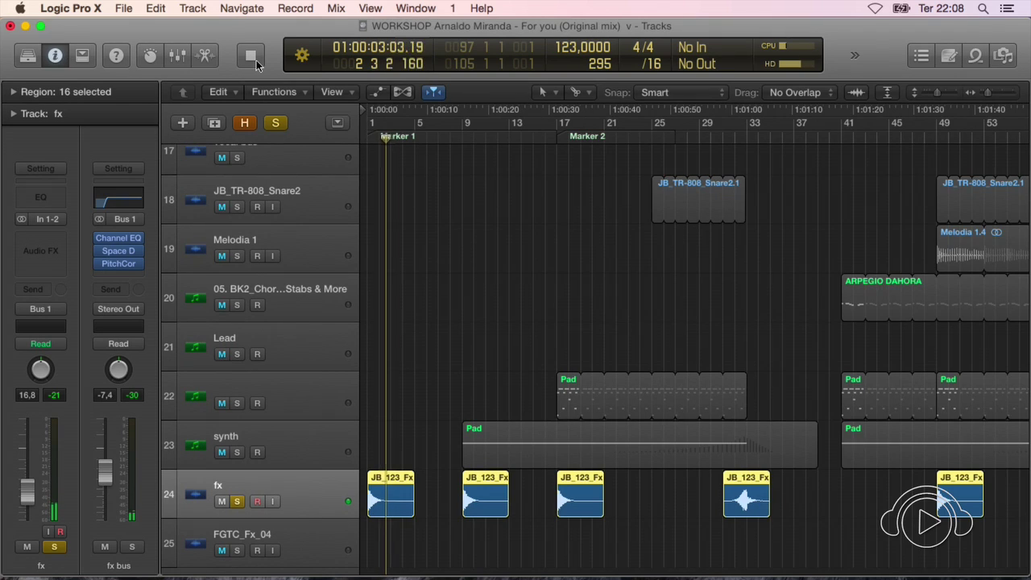
{"action": "key", "text": "super+Left"}
{"action": "key", "text": "super+Down"}
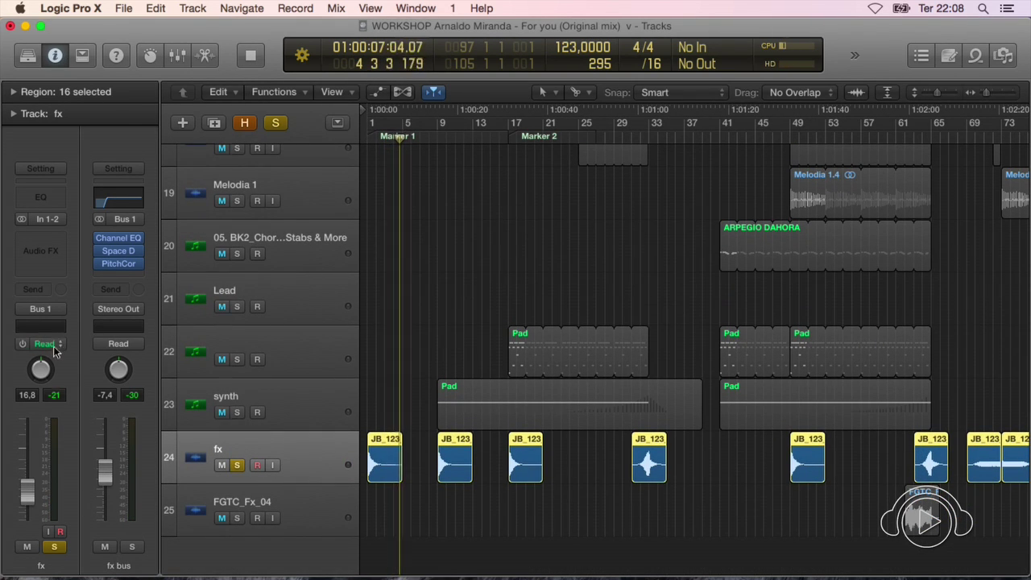
Check the fx track's output routing and keep it on Bus 1 (fx bus)
{"action": "left_click", "coordinate": [40, 309]}
{"action": "mouse_move", "coordinate": [61, 362]}
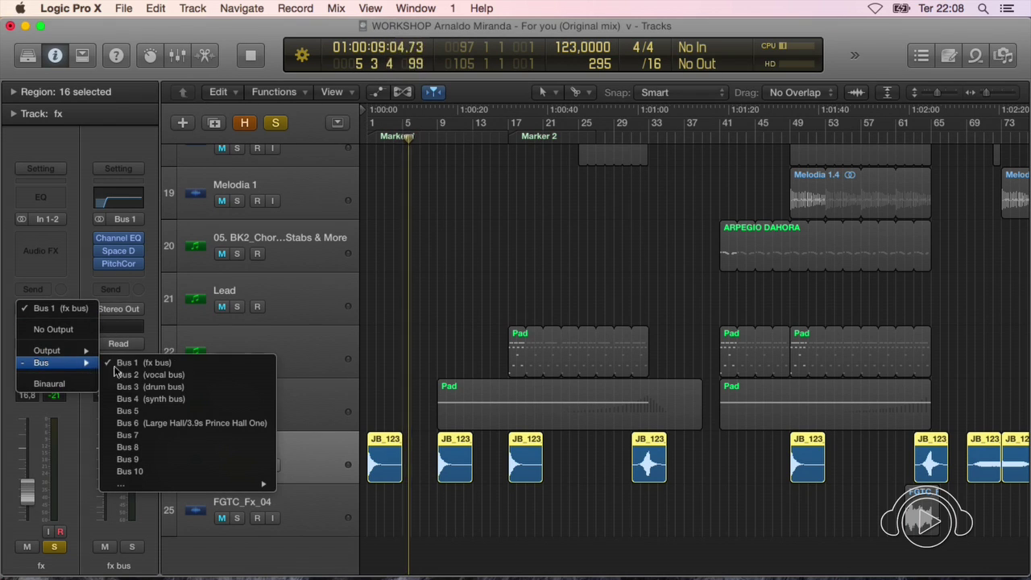
{"action": "left_click", "coordinate": [121, 363]}
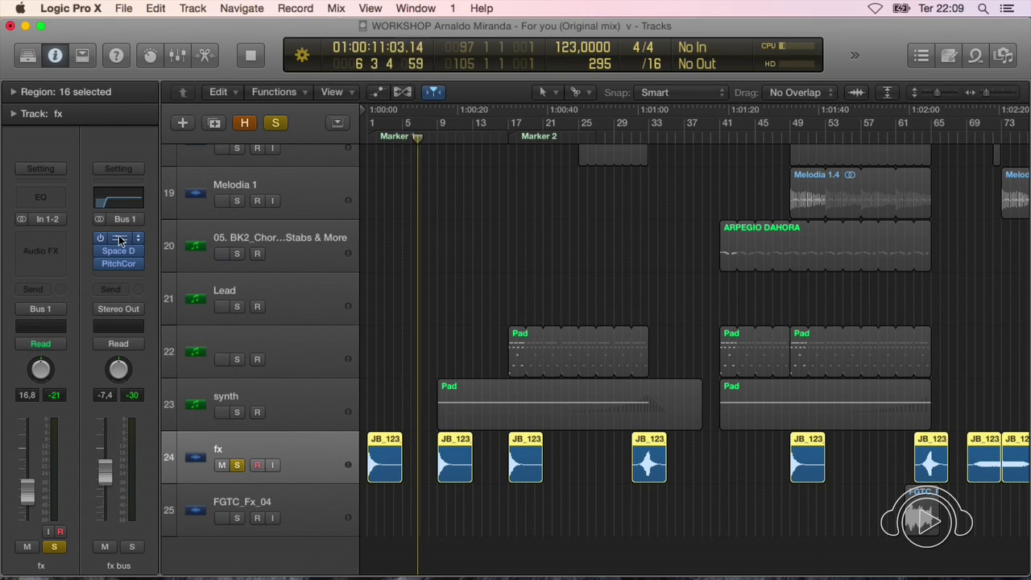
Review the Channel EQ and Space Designer settings on the fx bus, closing each plug-in
{"action": "left_click", "coordinate": [120, 241]}
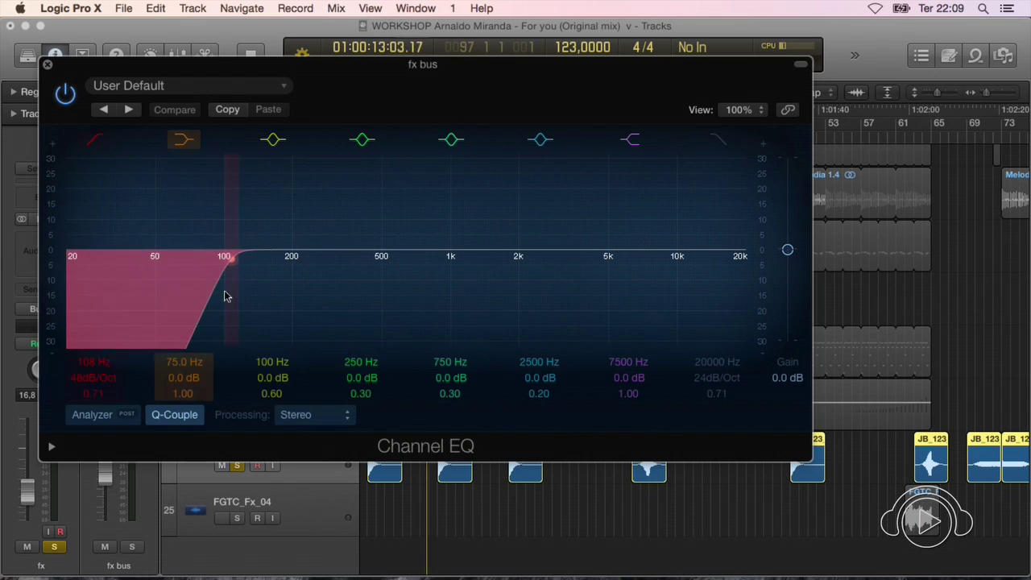
{"action": "left_click", "coordinate": [48, 65]}
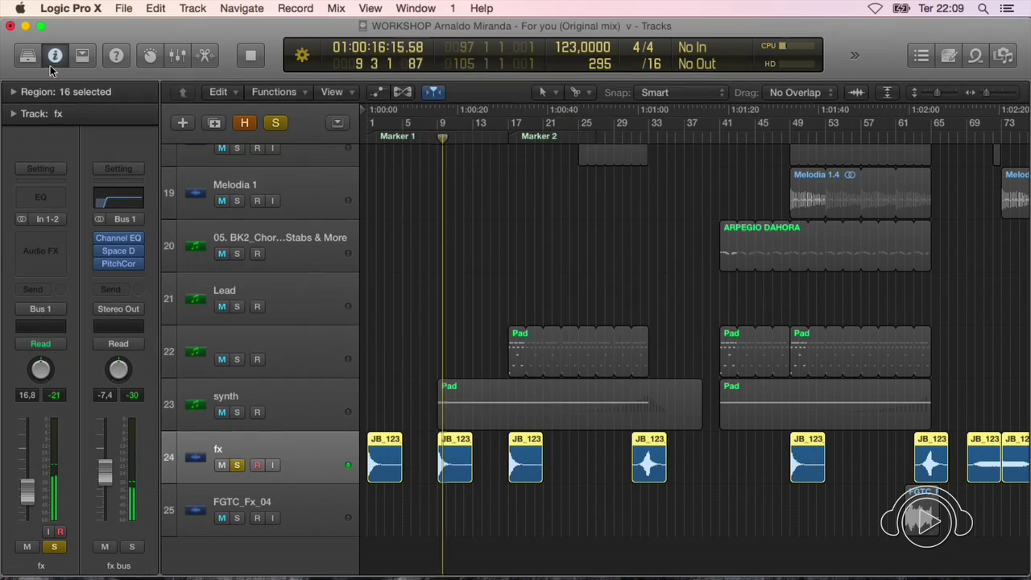
{"action": "left_click", "coordinate": [119, 252]}
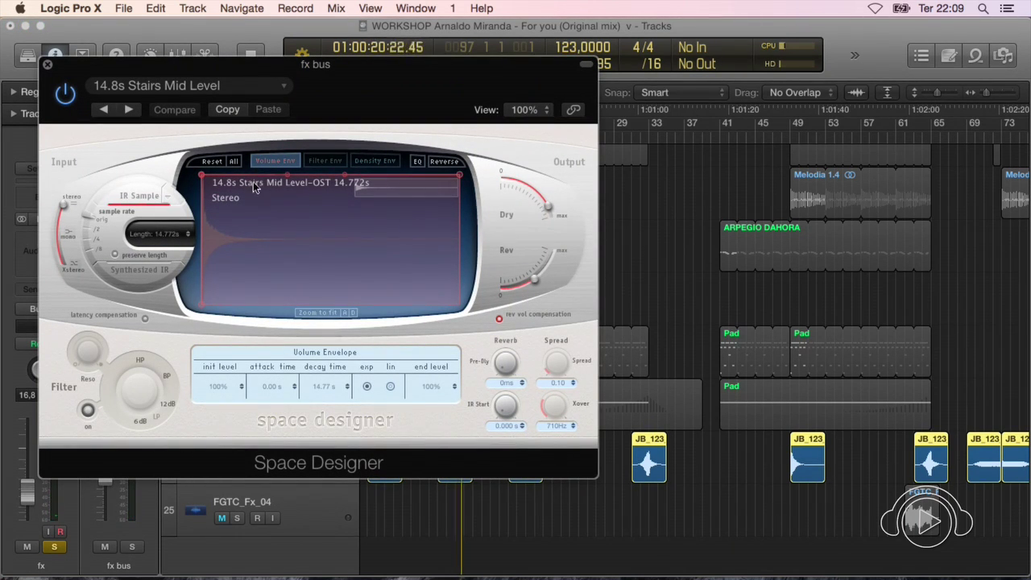
{"action": "left_click", "coordinate": [47, 64]}
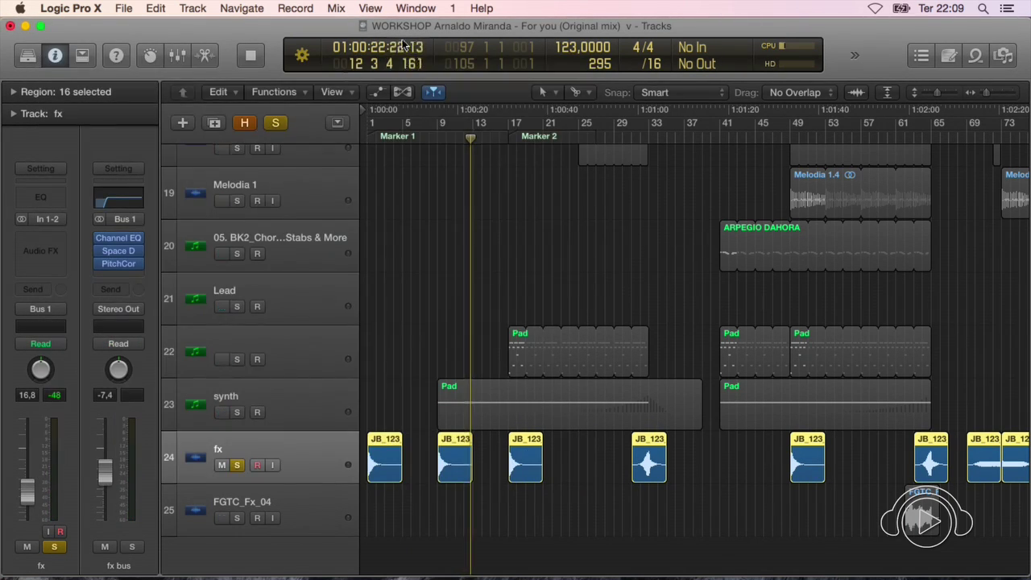
Replay the fx from the start and around bar 30 while reviewing the fx bus's Pitch Correction, and stop playback
{"action": "left_click", "coordinate": [250, 56]}
{"action": "left_click", "coordinate": [250, 56]}
{"action": "key", "text": "space"}
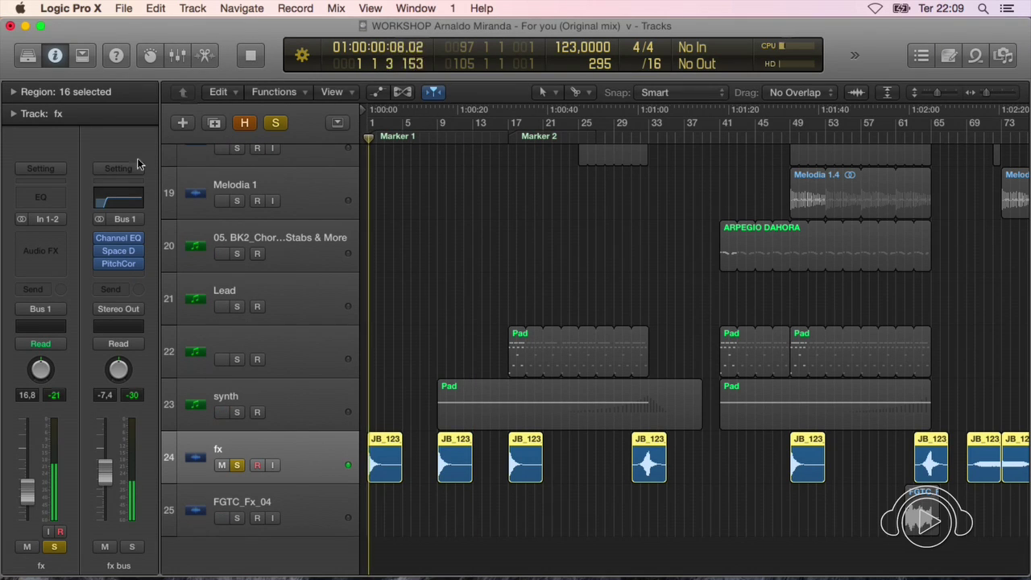
{"action": "mouse_move", "coordinate": [125, 264]}
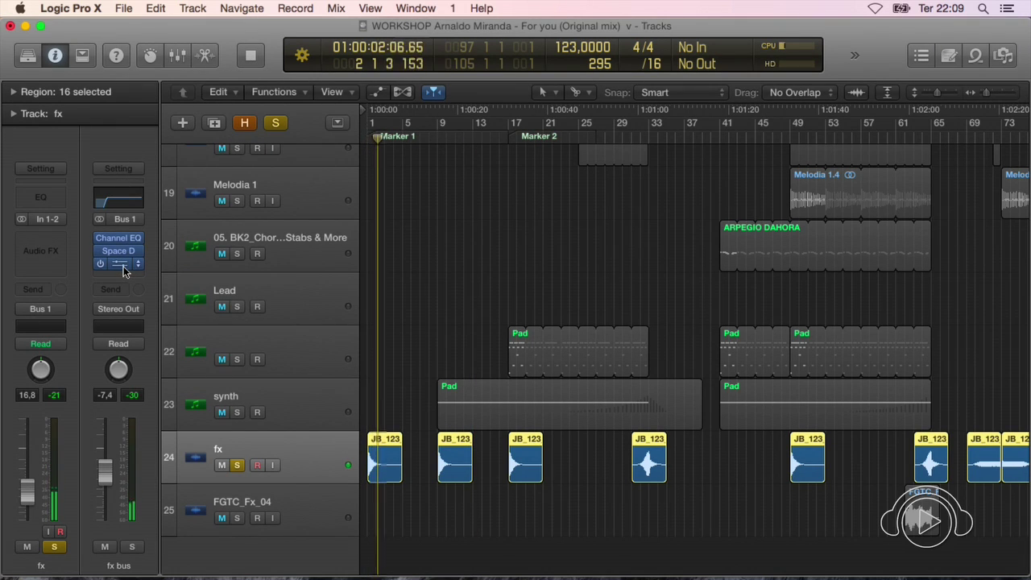
{"action": "left_click", "coordinate": [123, 268]}
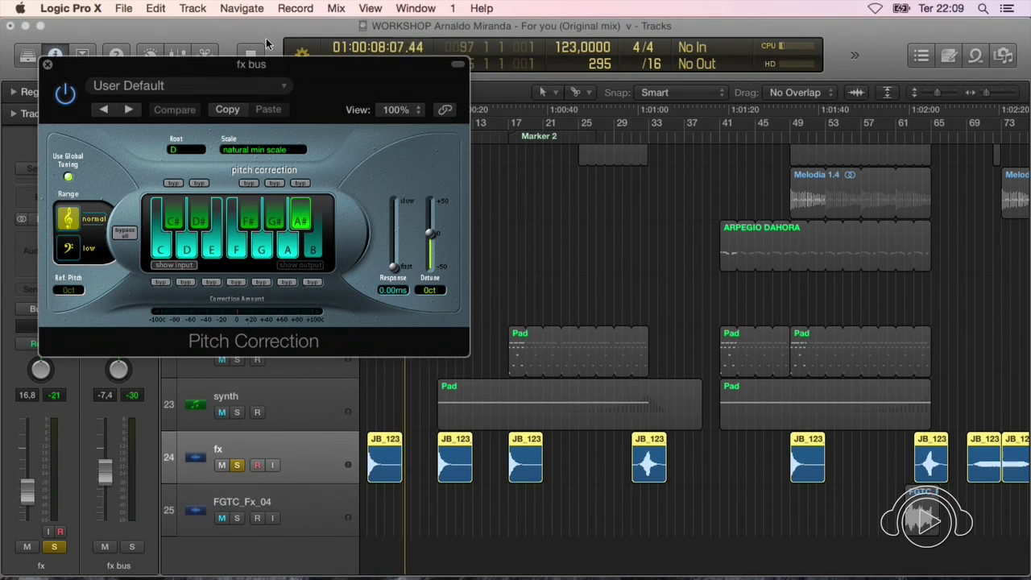
{"action": "left_click", "coordinate": [633, 140]}
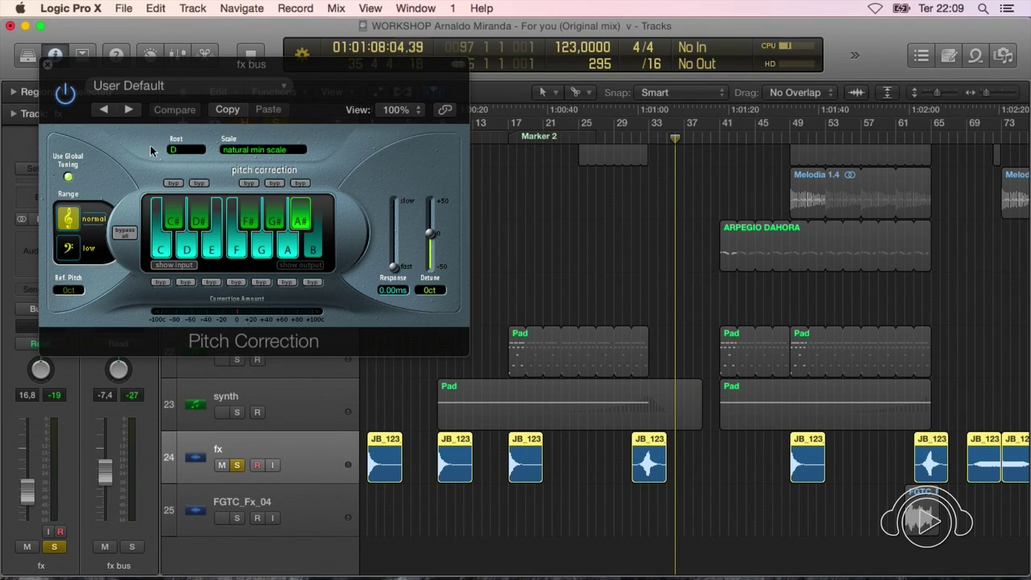
{"action": "left_click", "coordinate": [50, 64]}
{"action": "key", "text": "space"}
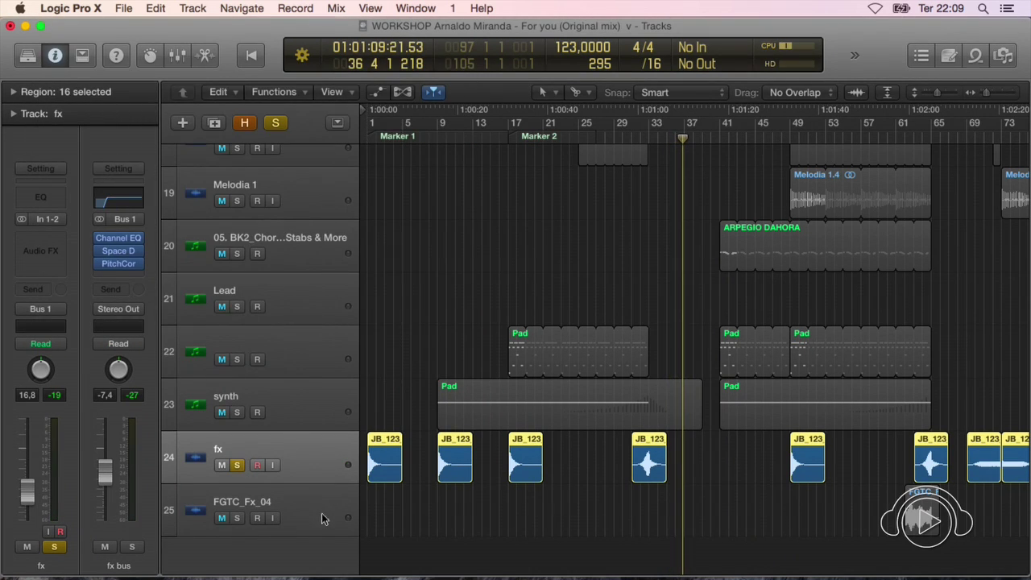
Select the FGTC_Fx_04 track and turn off the fx track's solo
{"action": "left_click", "coordinate": [322, 513]}
{"action": "key", "text": "super+Left"}
{"action": "key", "text": "super+Right"}
{"action": "key", "text": "super+Right"}
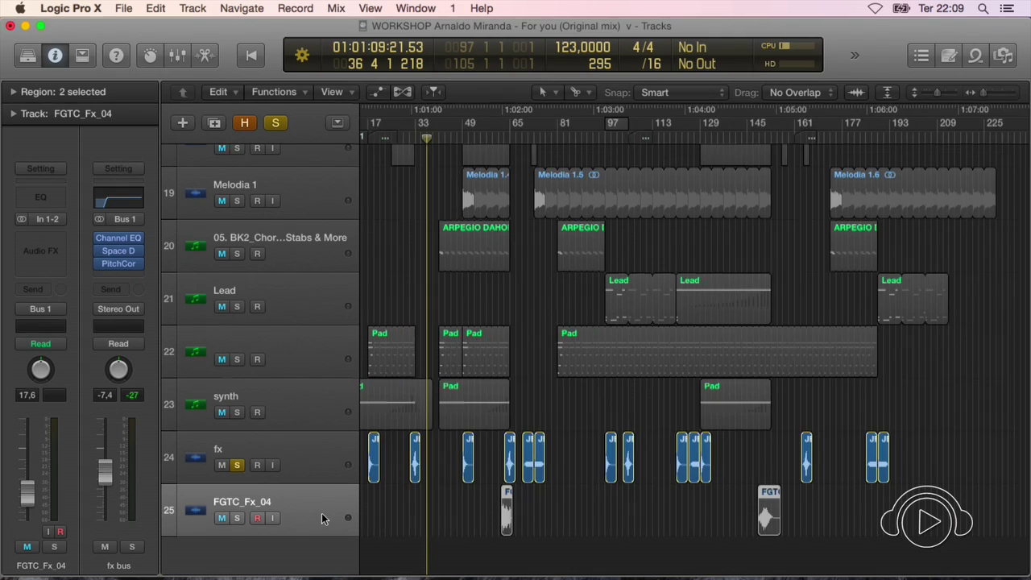
{"action": "left_click", "coordinate": [238, 466]}
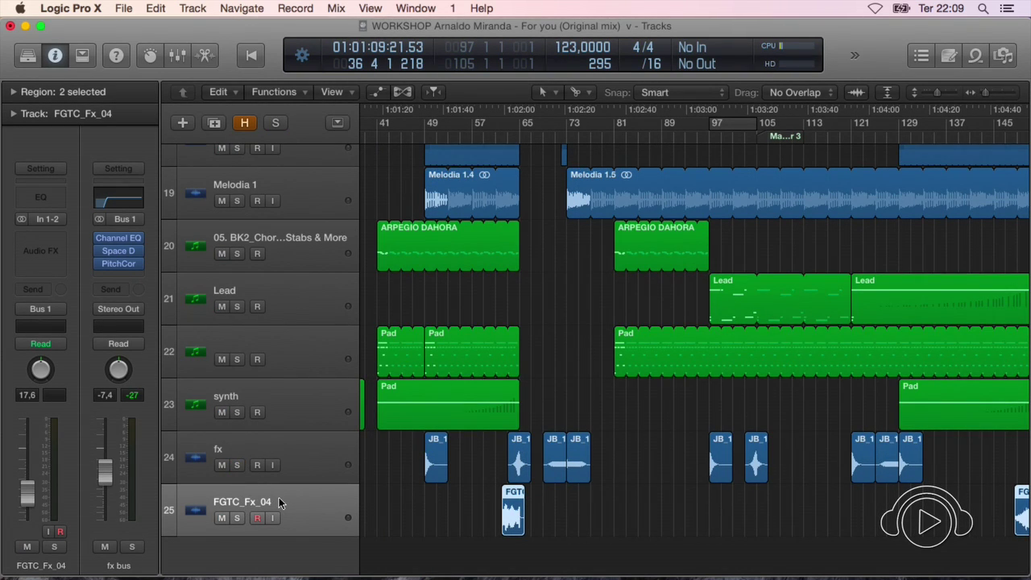
Examine the whole arrangement with every track from kick to FGTC_Fx_04 in view
{"action": "key", "text": "super+Left"}
{"action": "key", "text": "super+Left"}
{"action": "key", "text": "super+Up"}
{"action": "key", "text": "super+Up"}
{"action": "key", "text": "super+Up"}
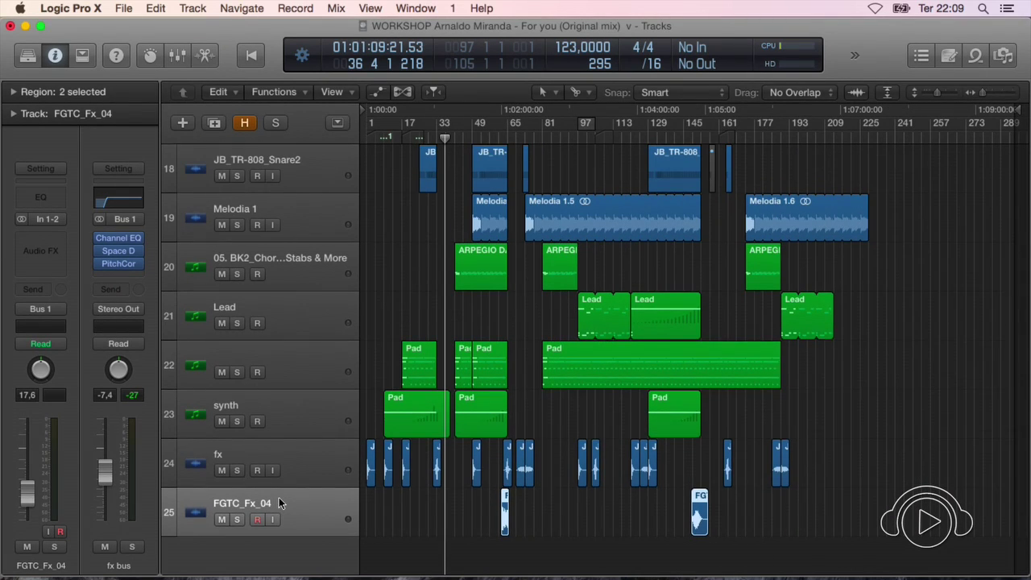
{"action": "key", "text": "super+Up"}
{"action": "key", "text": "super+Up"}
{"action": "key", "text": "super+Up"}
{"action": "key", "text": "super+Up"}
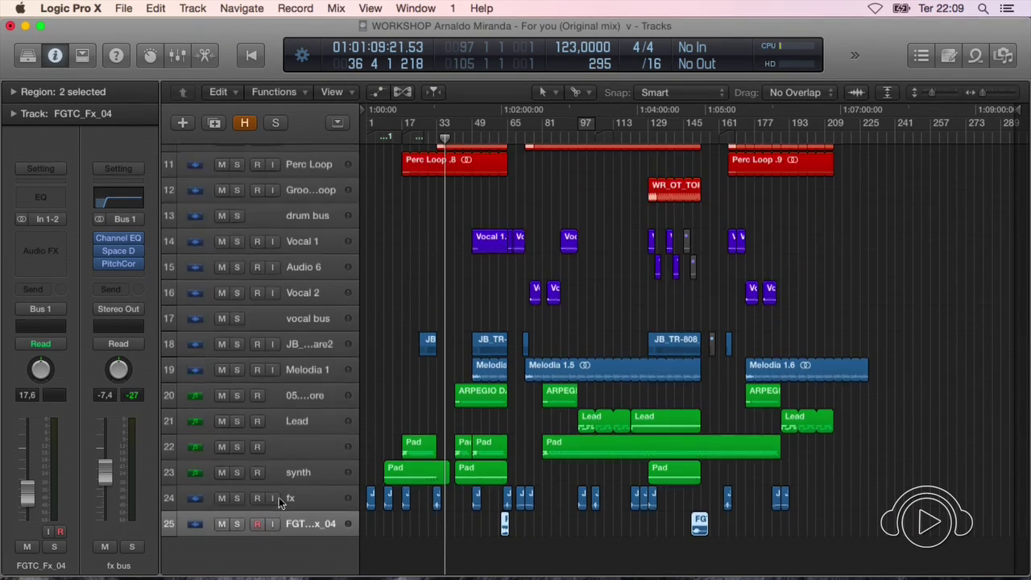
{"action": "key", "text": "super+Up"}
{"action": "key", "text": "super+Up"}
{"action": "key", "text": "super+Up"}
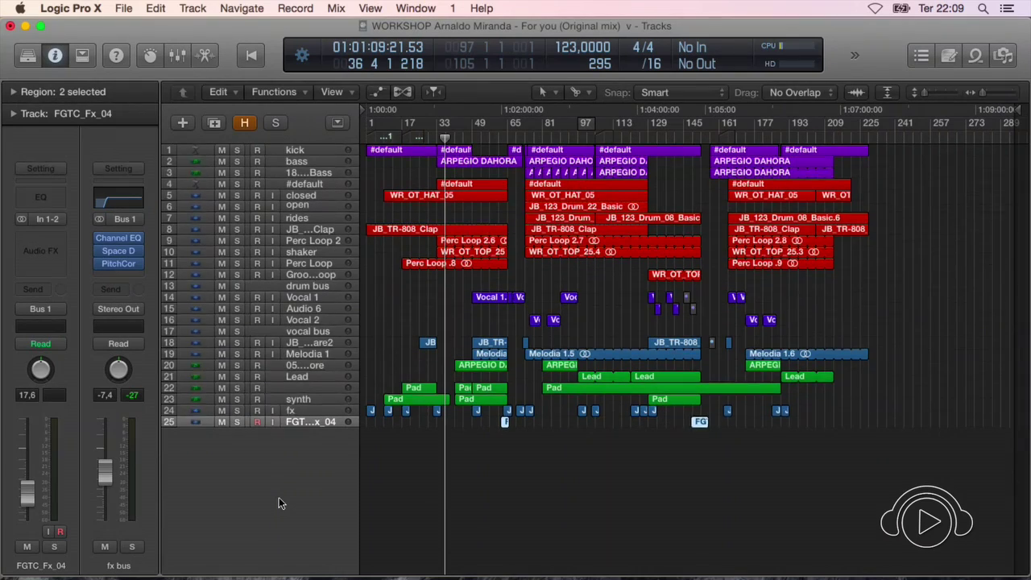
{"action": "key", "text": "super+Down"}
{"action": "key", "text": "super+Down"}
{"action": "key", "text": "super+Down"}
{"action": "key", "text": "super+Down"}
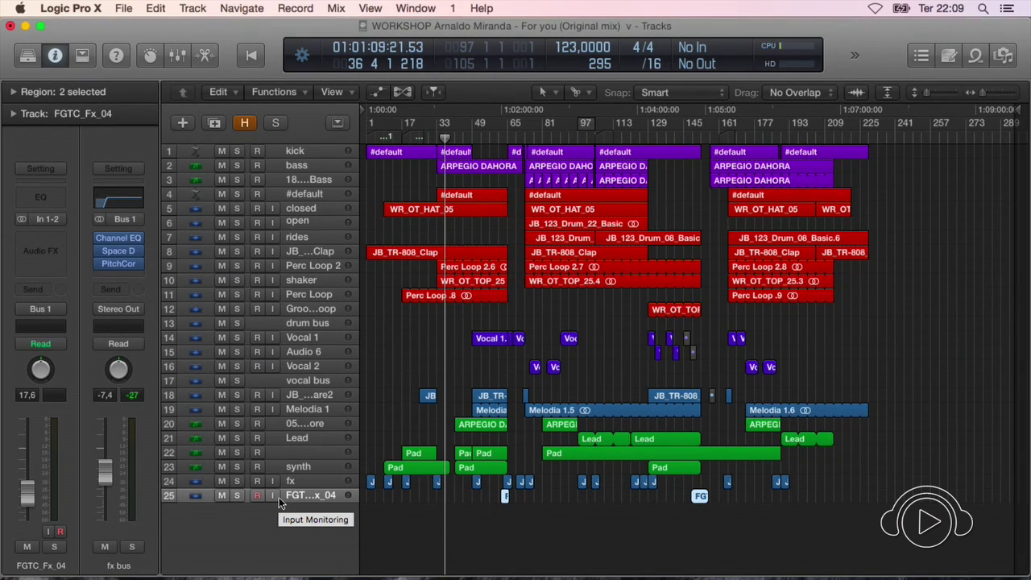
Select the fx track, switch to the synth track, and place the playhead around bar 70
{"action": "left_click", "coordinate": [316, 480]}
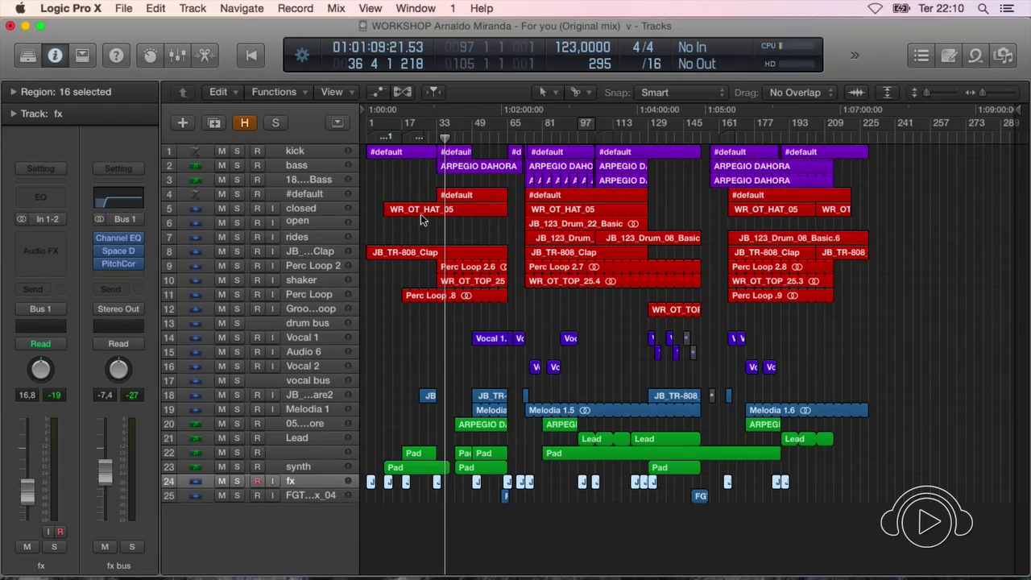
{"action": "key", "text": "super+Up"}
{"action": "key", "text": "super+Down"}
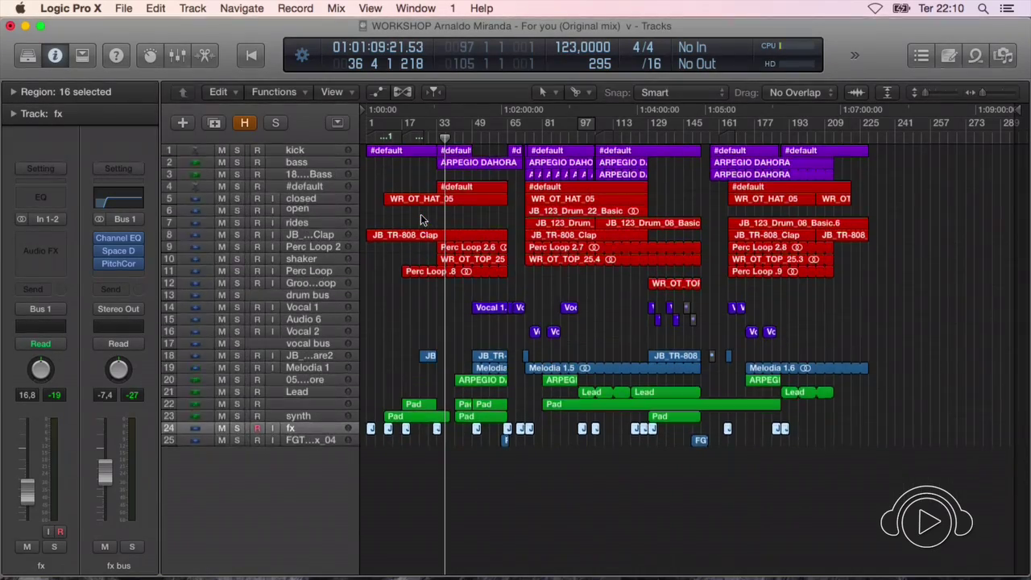
{"action": "key", "text": "super+Right"}
{"action": "key", "text": "super+Left"}
{"action": "key", "text": "super+Left"}
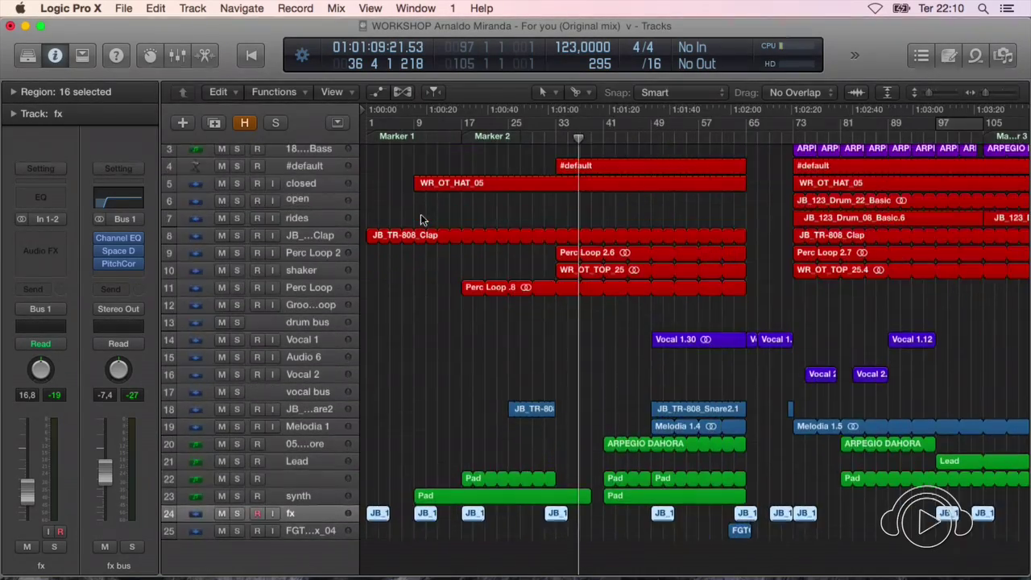
{"action": "key", "text": "Up"}
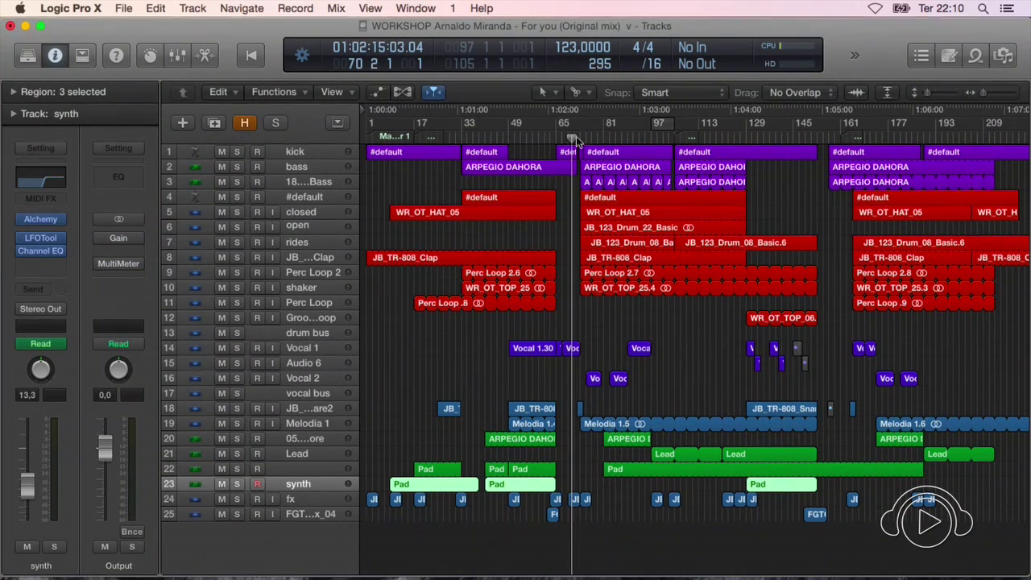
{"action": "key", "text": "super+Left"}
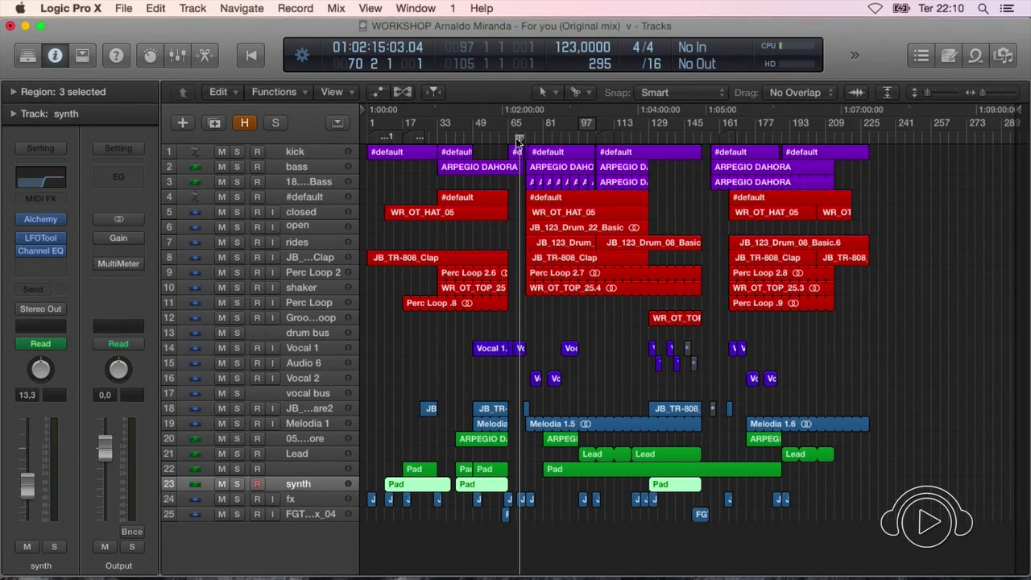
Examine the break between bars 65 and 73 up close and place the playhead at bar 72
{"action": "key", "text": "super+Up"}
{"action": "key", "text": "super+Down"}
{"action": "key", "text": "super+Down"}
{"action": "key", "text": "super+Down"}
{"action": "key", "text": "super+Down"}
{"action": "key", "text": "super+Down"}
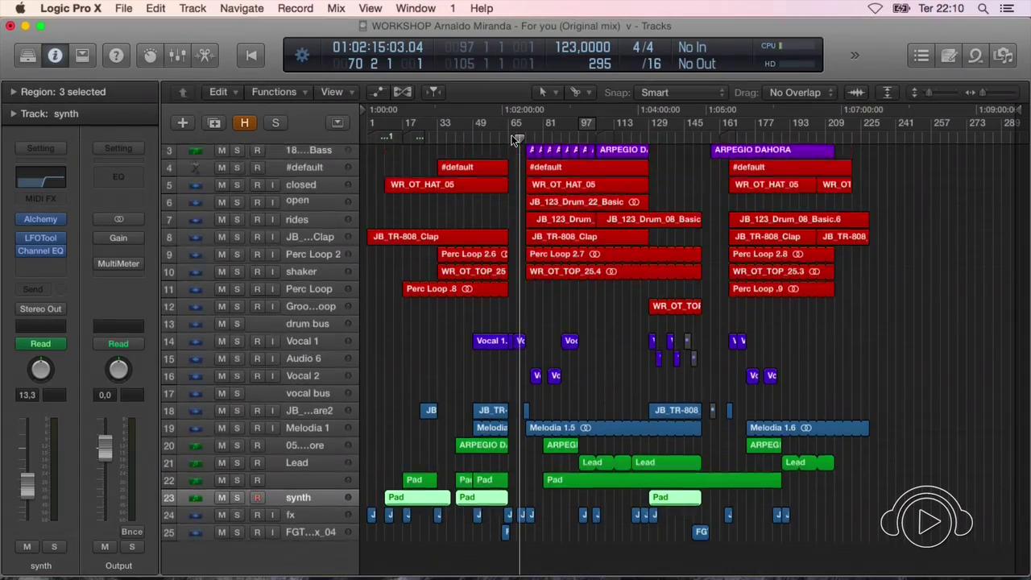
{"action": "key", "text": "super+Right"}
{"action": "key", "text": "super+Right"}
{"action": "key", "text": "super+Right"}
{"action": "key", "text": "super+Right"}
{"action": "scroll", "coordinate": [789, 270], "scroll_direction": "up", "scroll_amount": 5}
{"action": "scroll", "coordinate": [789, 270], "scroll_direction": "right", "scroll_amount": 5}
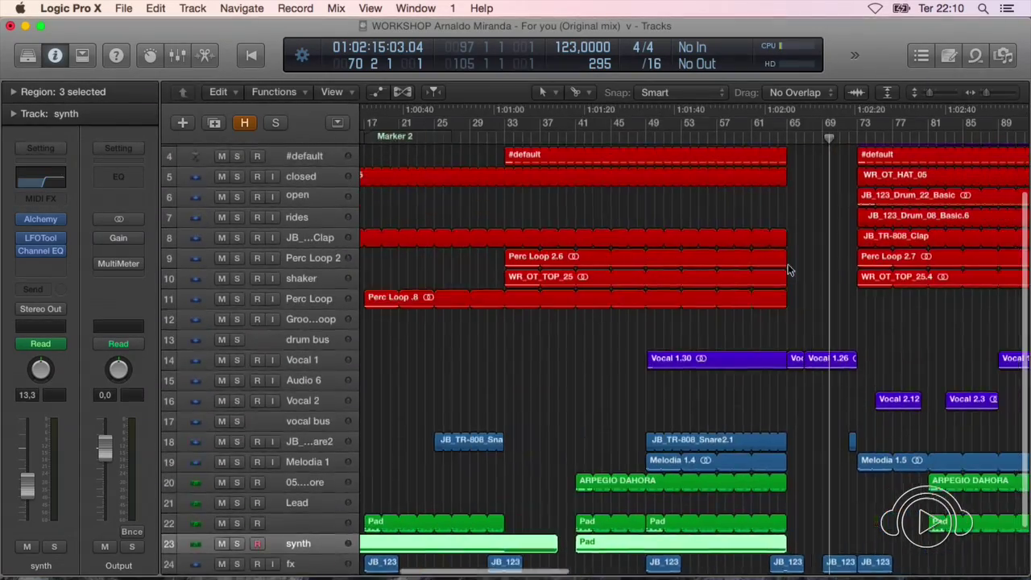
{"action": "left_click", "coordinate": [800, 139]}
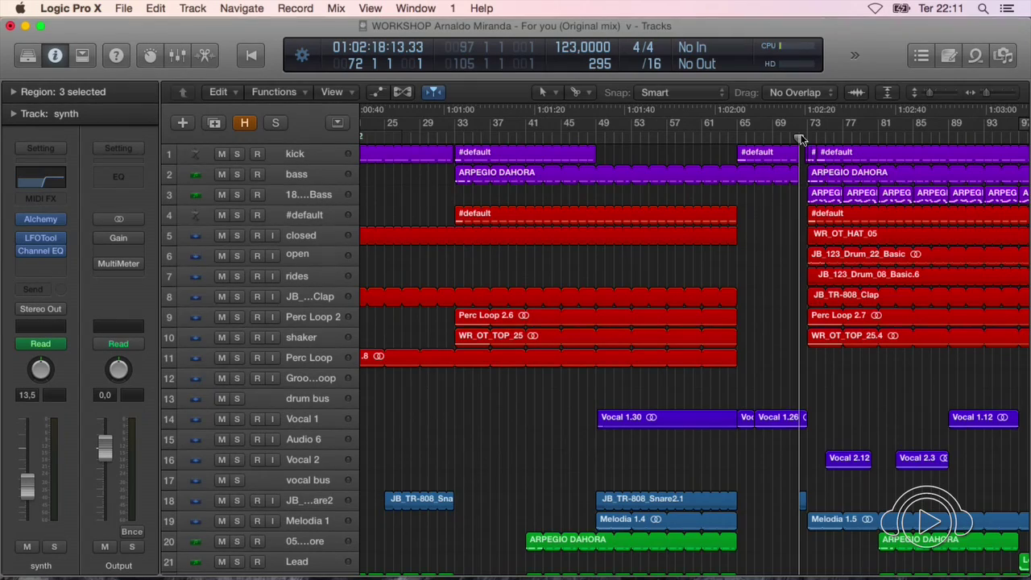
Play the full mix from the start of the song with the whole arrangement's length in view
{"action": "key", "text": "super+Left"}
{"action": "key", "text": "super+Left"}
{"action": "key", "text": "super+Left"}
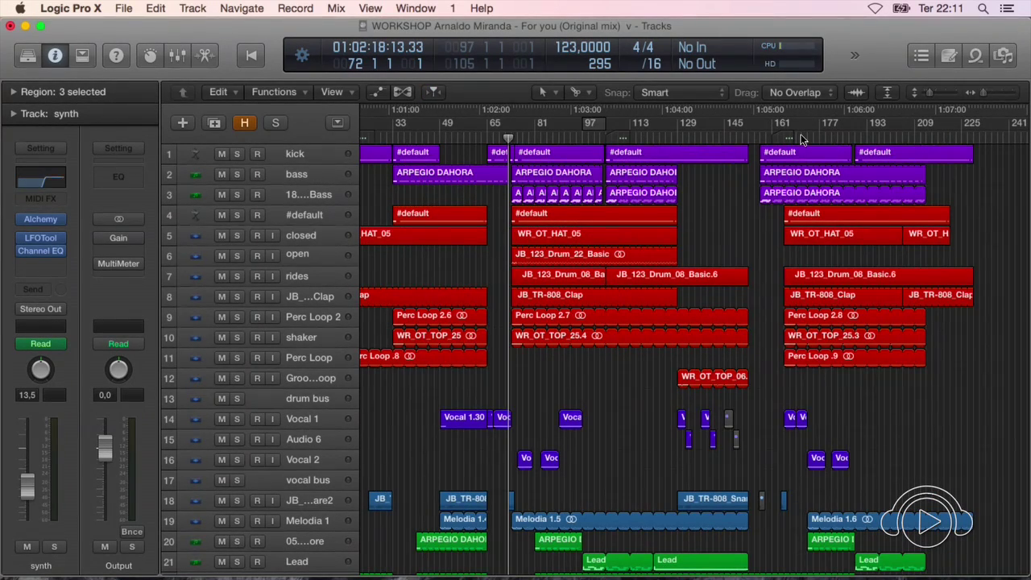
{"action": "key", "text": "super+Left"}
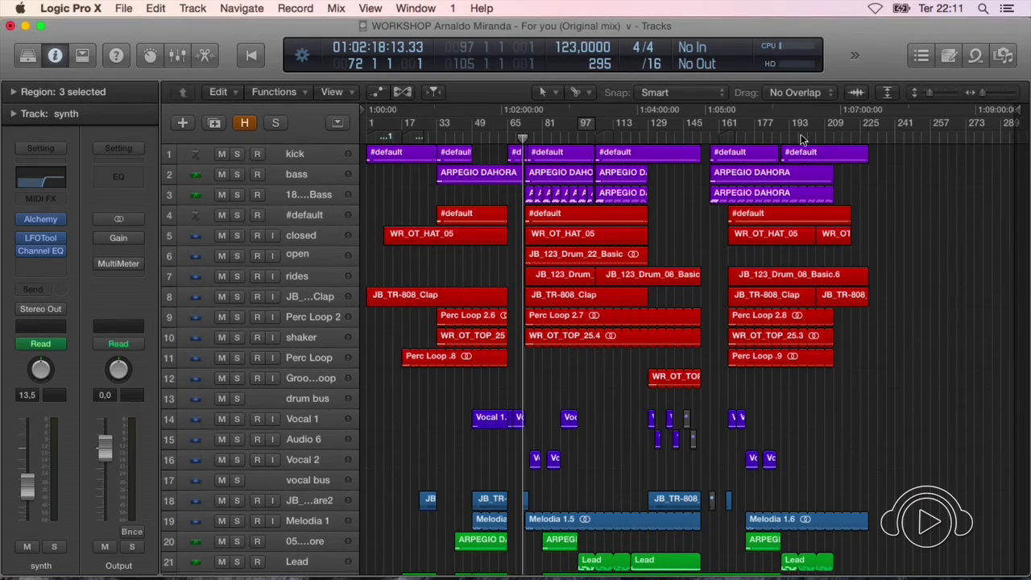
{"action": "scroll", "coordinate": [601, 241], "scroll_direction": "down", "scroll_amount": 5}
{"action": "scroll", "coordinate": [593, 276], "scroll_direction": "up", "scroll_amount": 3}
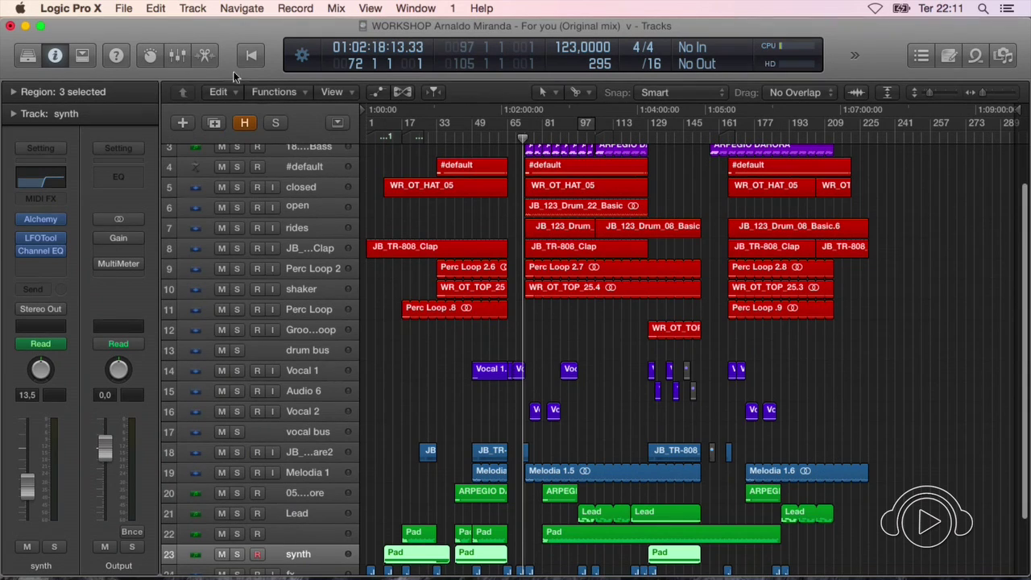
{"action": "left_click", "coordinate": [251, 55]}
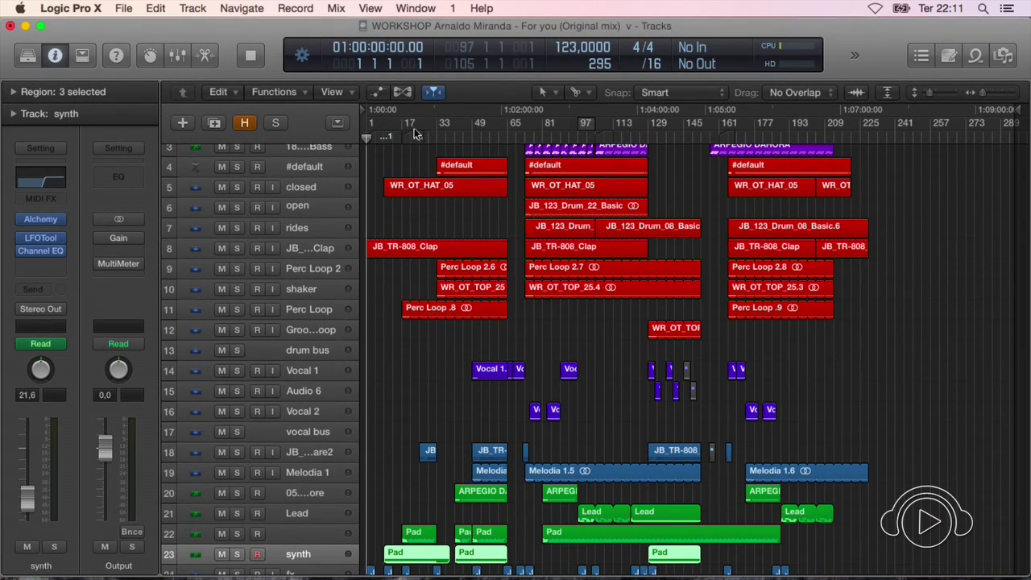
{"action": "left_click_drag", "start_coordinate": [386, 133], "coordinate": [379, 136]}
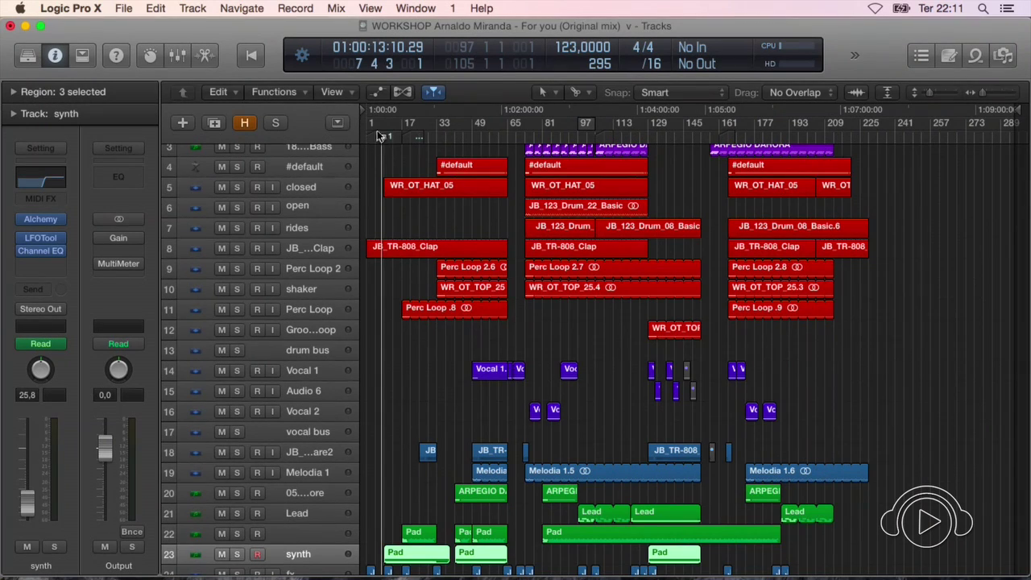
{"action": "left_click", "coordinate": [251, 56]}
{"action": "key", "text": "space"}
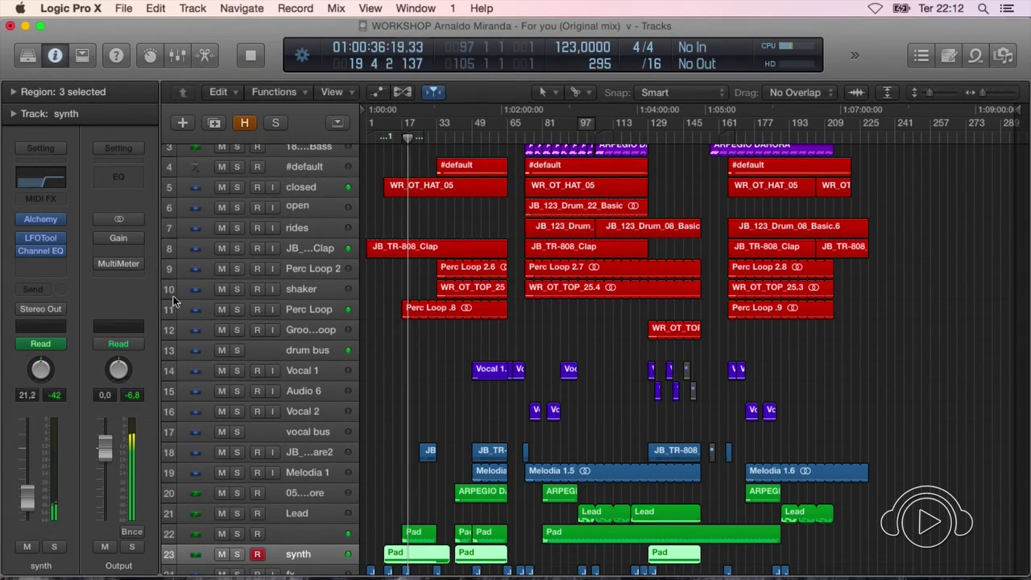
{"action": "scroll", "coordinate": [557, 326], "scroll_direction": "down", "scroll_amount": 3}
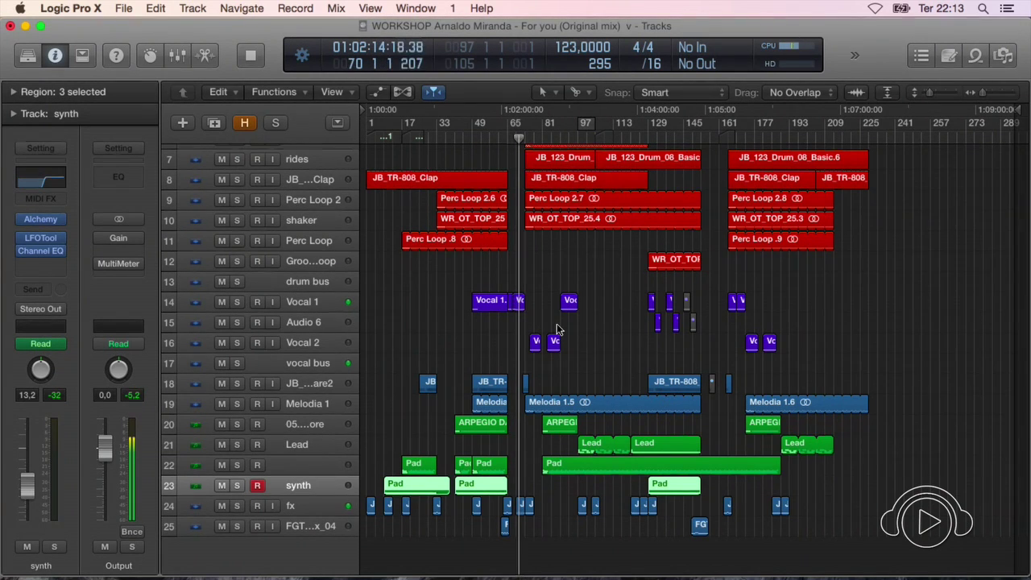
Follow the playback from bar 70 through the second main section, with tracks from open to FGTC_Fx_04 in closer view
{"action": "key", "text": "super+Right"}
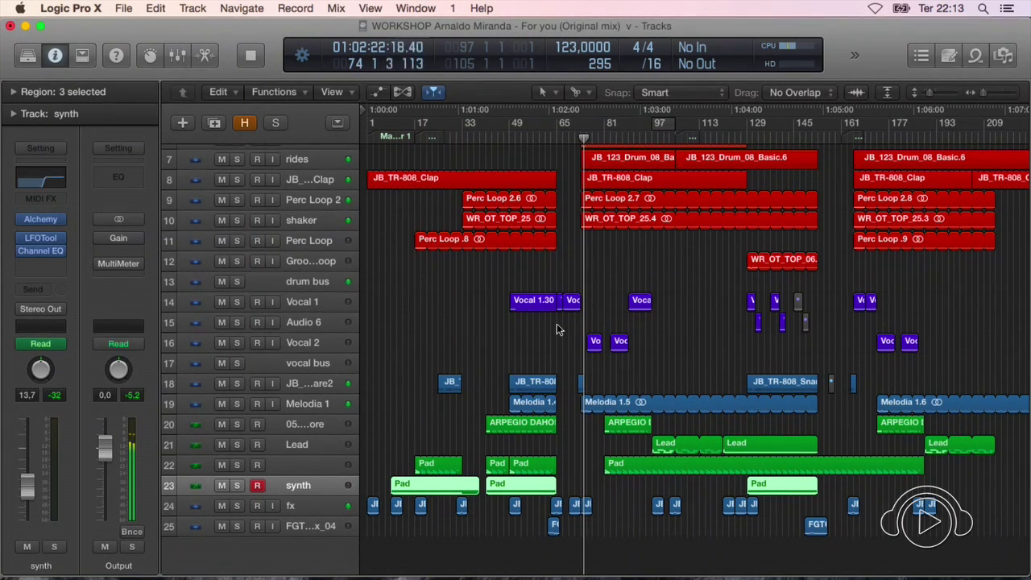
{"action": "key", "text": "super+Right"}
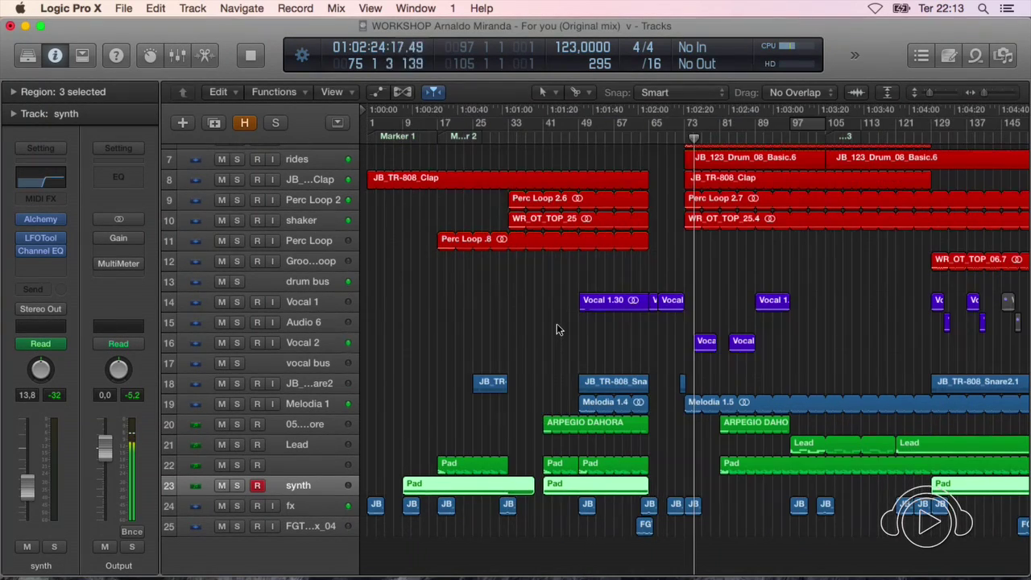
{"action": "scroll", "coordinate": [595, 362], "scroll_direction": "right", "scroll_amount": 5}
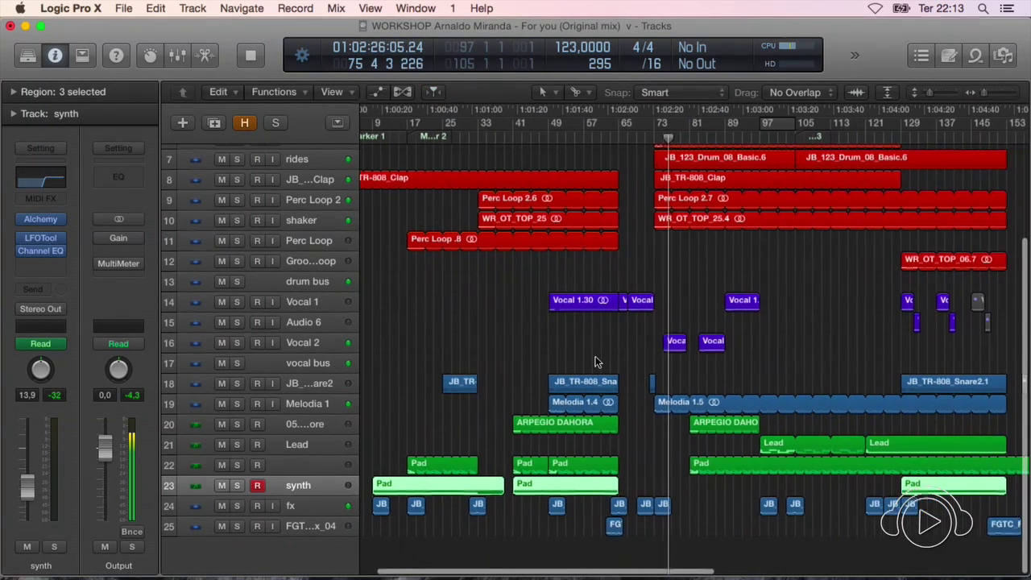
{"action": "scroll", "coordinate": [750, 382], "scroll_direction": "up", "scroll_amount": 1}
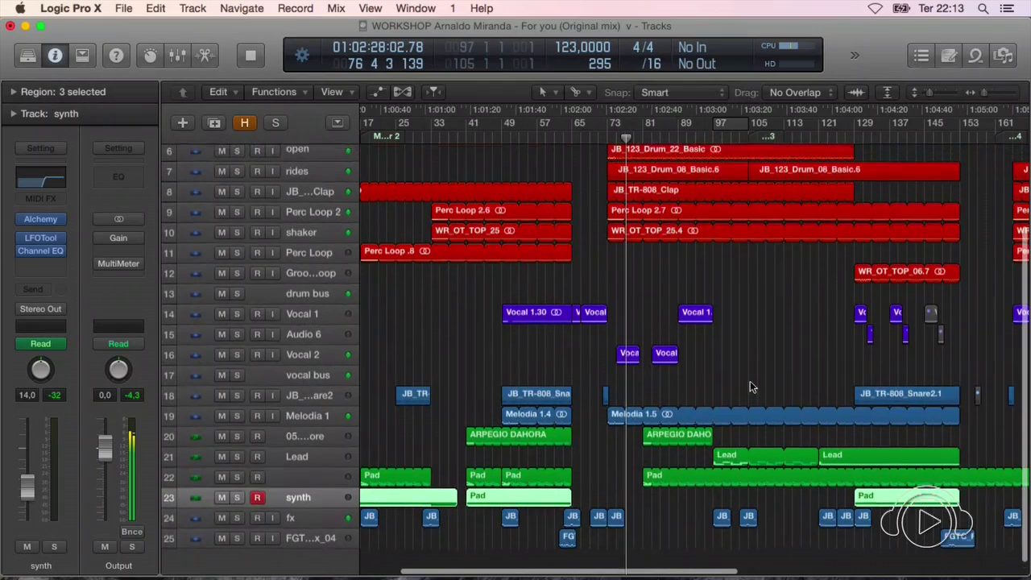
{"action": "scroll", "coordinate": [751, 381], "scroll_direction": "right", "scroll_amount": 3}
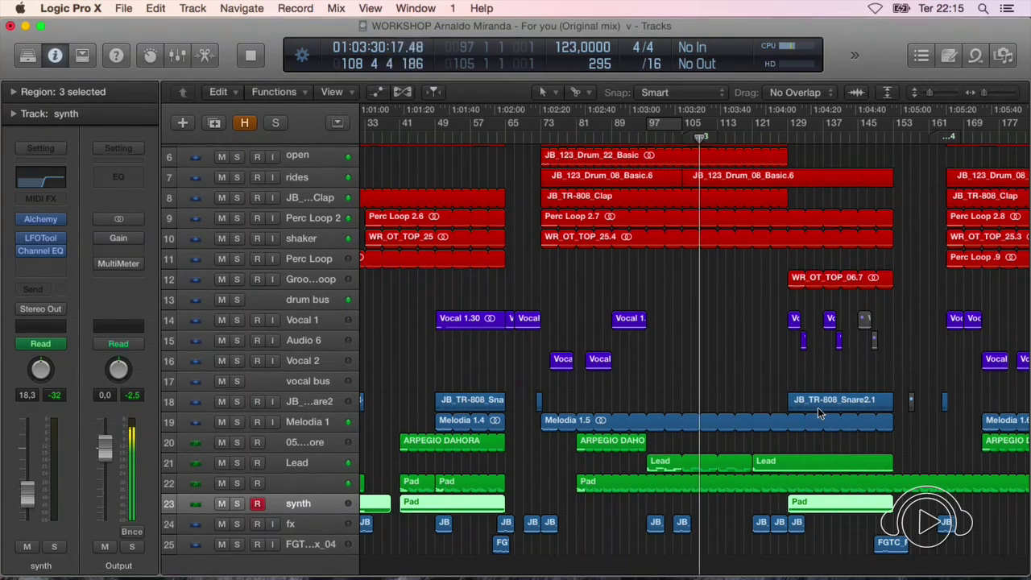
Show track automation and examine the synth volume and track 22 Massive curves during the build-up between bars 129 and 153
{"action": "key", "text": "a"}
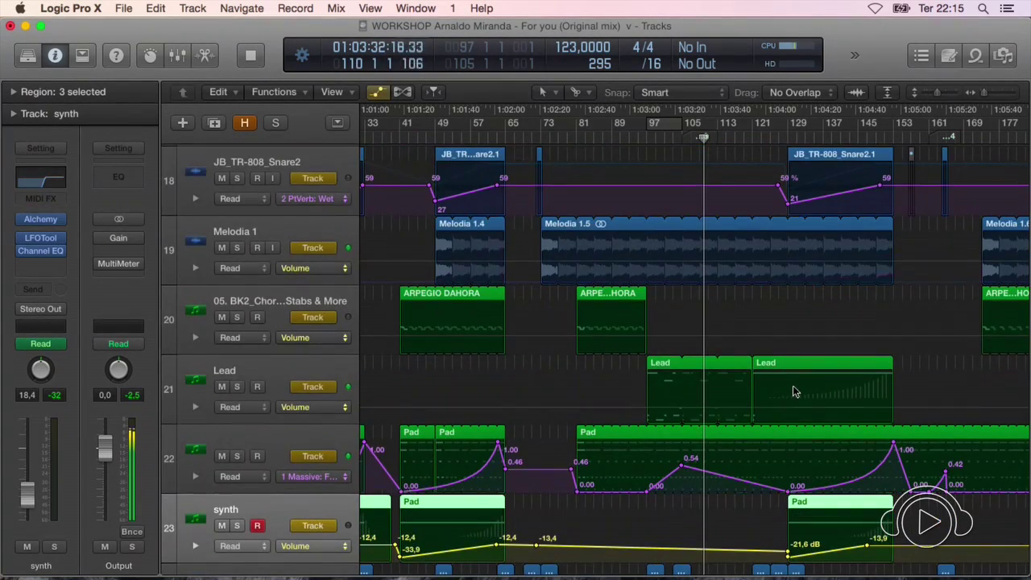
{"action": "scroll", "coordinate": [793, 385], "scroll_direction": "down", "scroll_amount": 3}
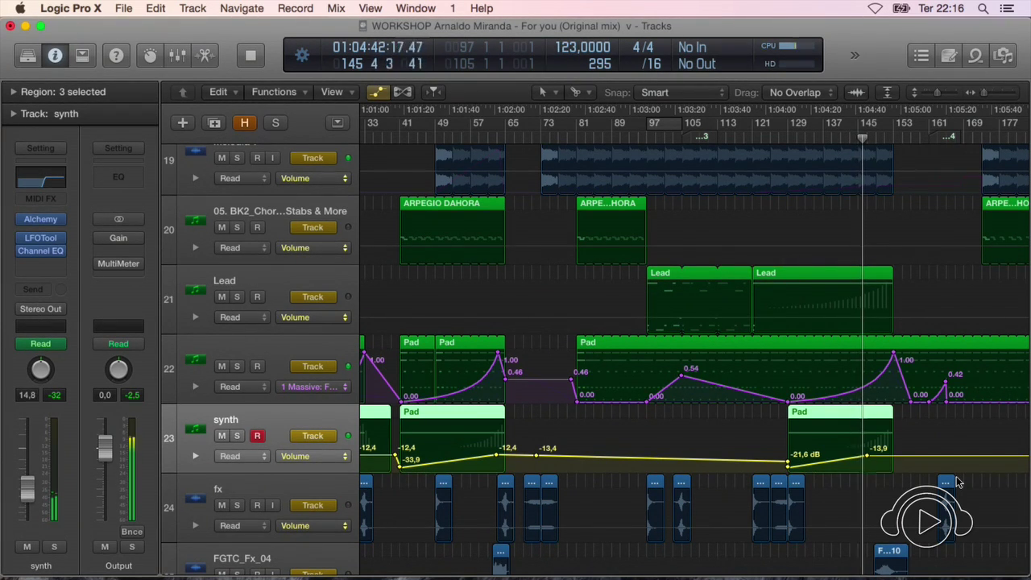
{"action": "key", "text": "space"}
{"action": "key", "text": "super+Right"}
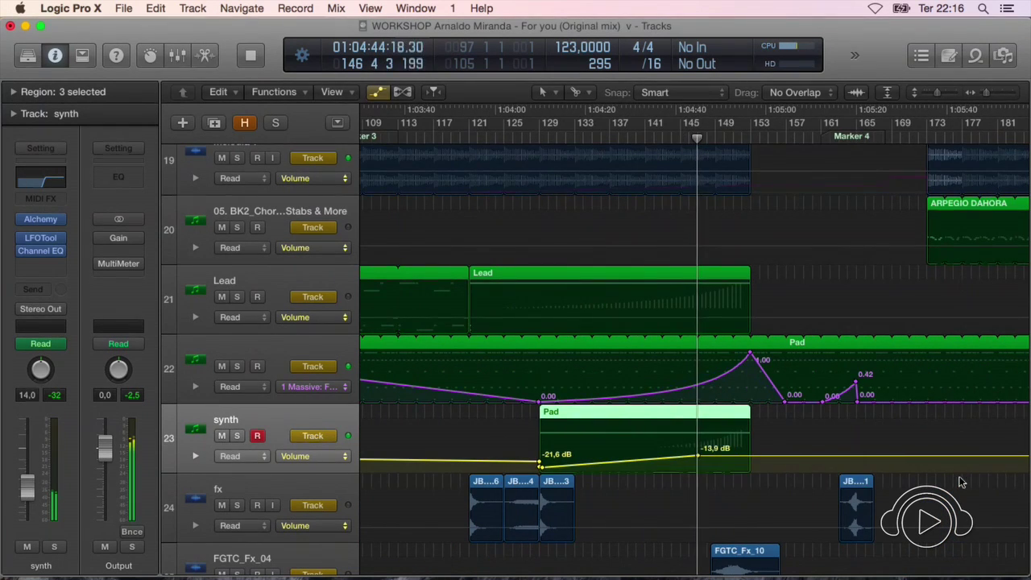
{"action": "key", "text": "super+Right"}
{"action": "key", "text": "super+Down"}
{"action": "key", "text": "super+Right"}
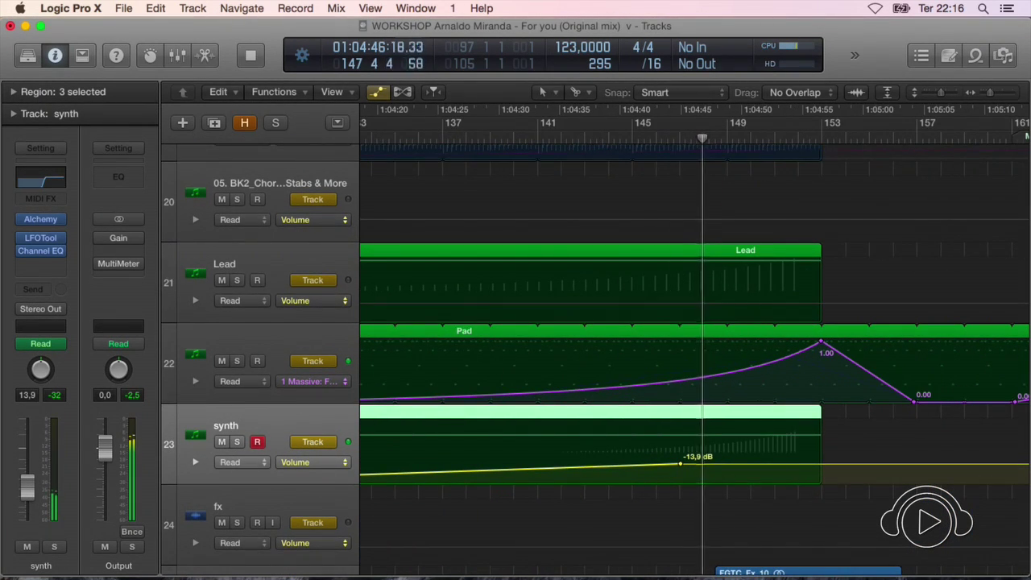
Follow the end of the build-up around bars 145 to 153, examining the Lead, Pad, synth and FGTC_Fx_10 regions up close
{"action": "scroll", "coordinate": [934, 455], "scroll_direction": "right", "scroll_amount": 5}
{"action": "scroll", "coordinate": [935, 455], "scroll_direction": "down", "scroll_amount": 2}
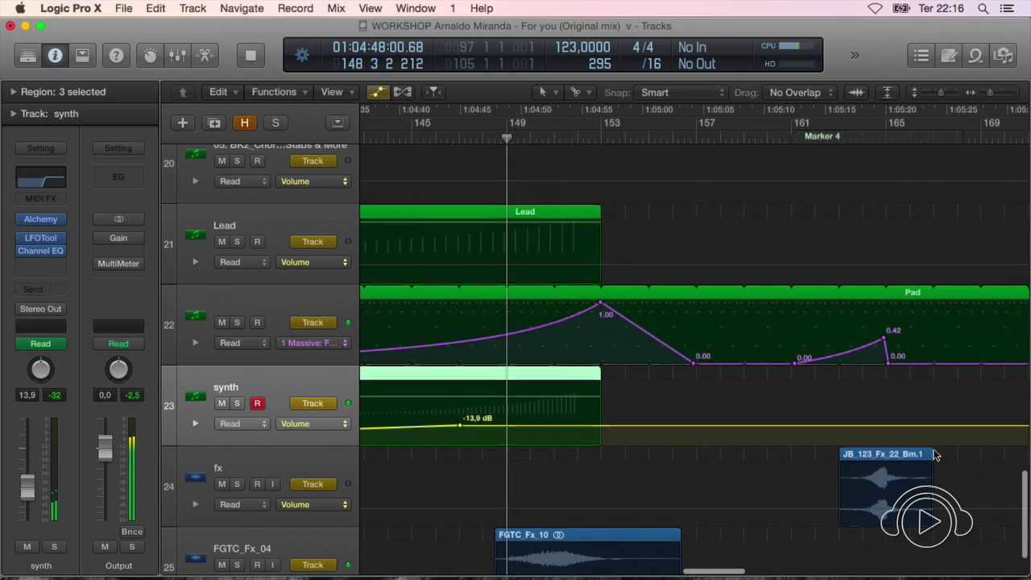
{"action": "key", "text": "super+Right"}
{"action": "scroll", "coordinate": [934, 456], "scroll_direction": "right", "scroll_amount": 5}
{"action": "key", "text": "super+Left"}
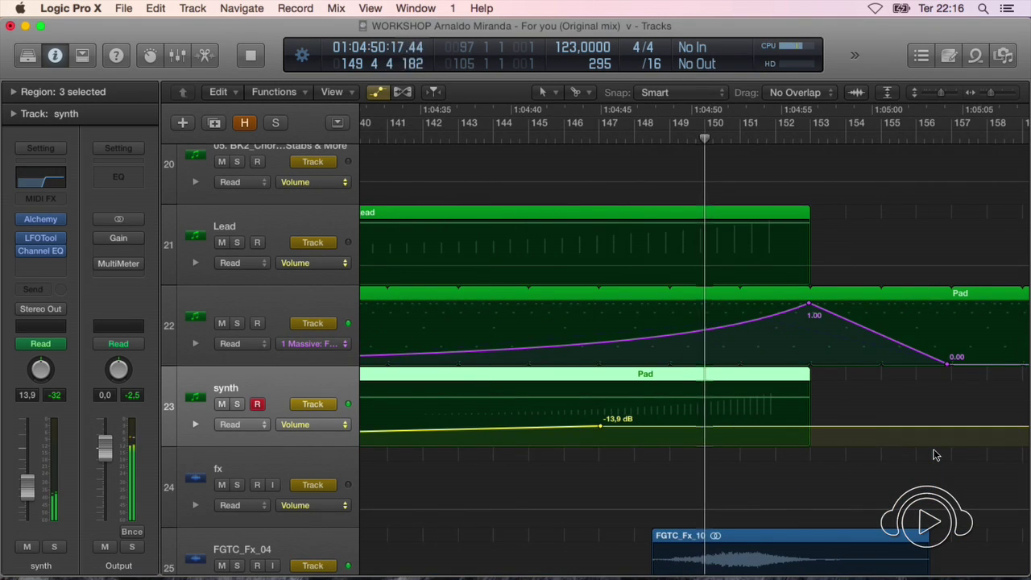
{"action": "scroll", "coordinate": [936, 455], "scroll_direction": "right", "scroll_amount": 5}
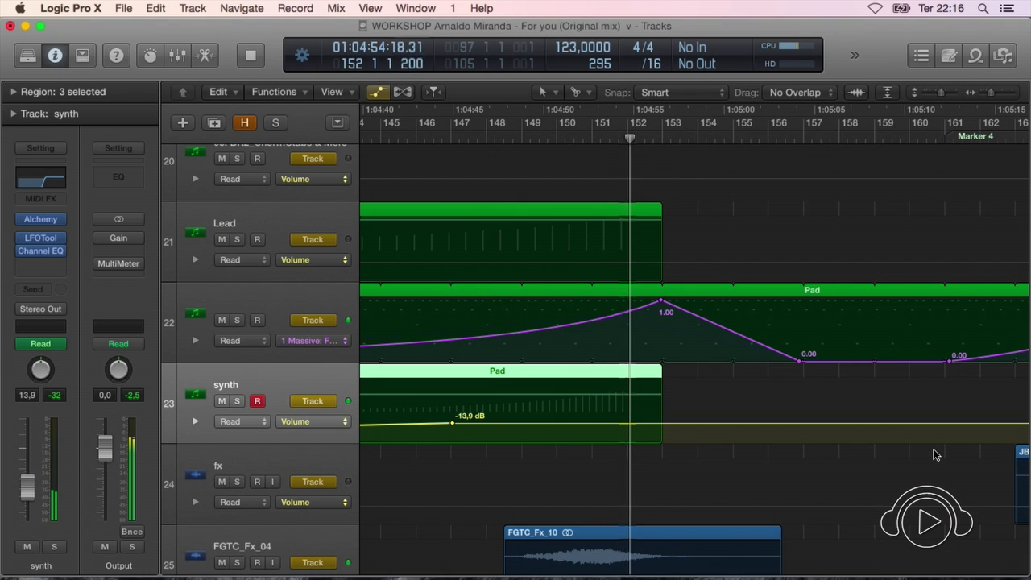
{"action": "key", "text": "super+Up"}
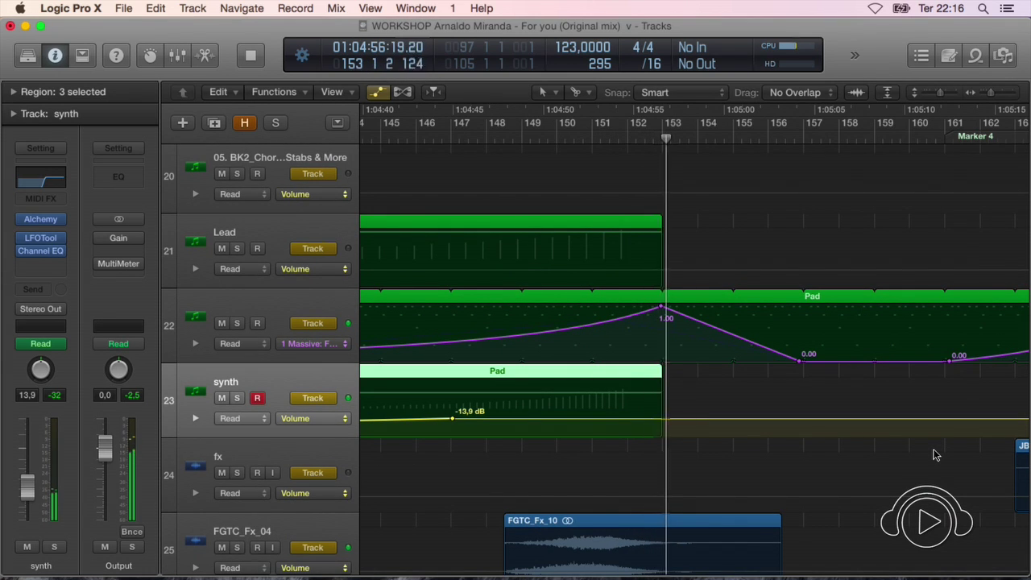
Examine track 22's automation and the fx region around Marker 4 while the break plays from bar 153 to bar 167
{"action": "key", "text": "super+Left"}
{"action": "key", "text": "super+Left"}
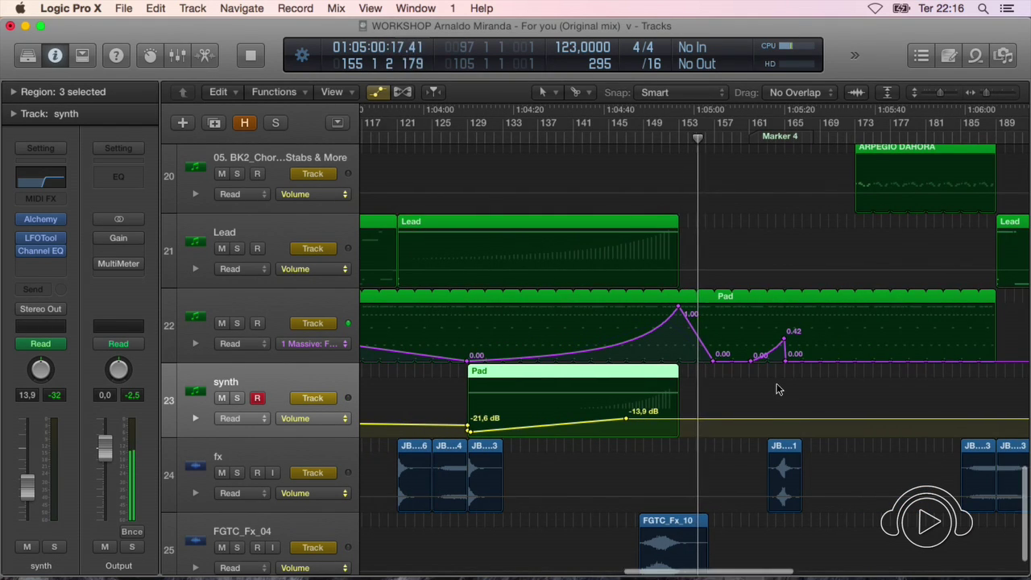
{"action": "key", "text": "super+Right"}
{"action": "scroll", "coordinate": [779, 389], "scroll_direction": "right", "scroll_amount": 3}
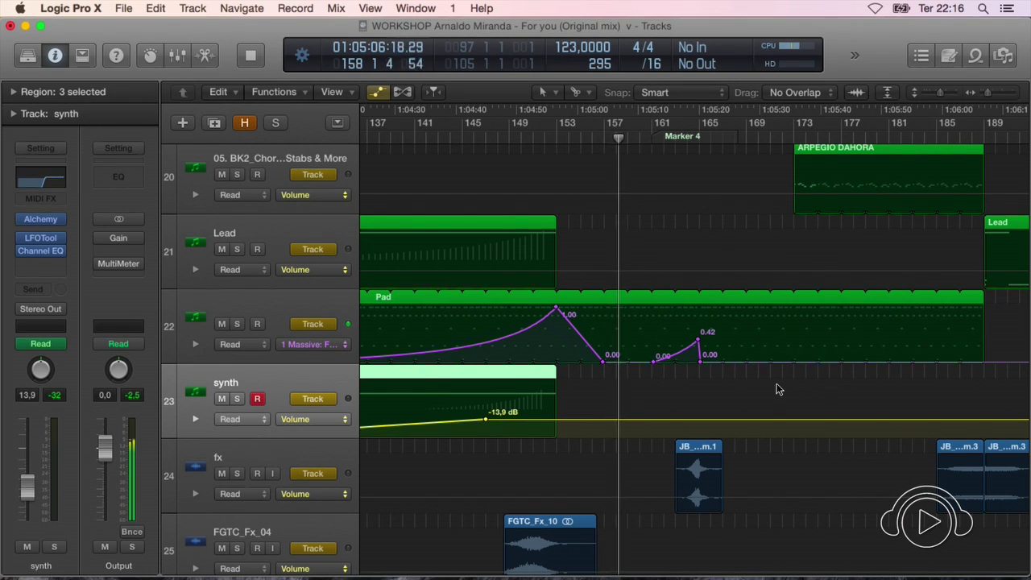
{"action": "key", "text": "super+Left"}
{"action": "scroll", "coordinate": [780, 389], "scroll_direction": "right", "scroll_amount": 1}
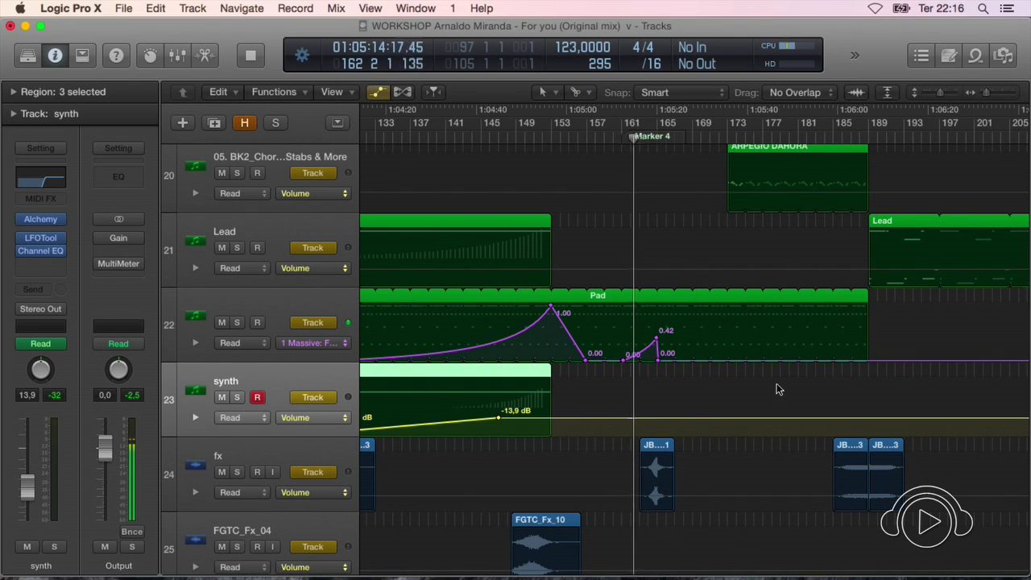
{"action": "key", "text": "super+Right"}
{"action": "key", "text": "super+Right"}
{"action": "key", "text": "super+Right"}
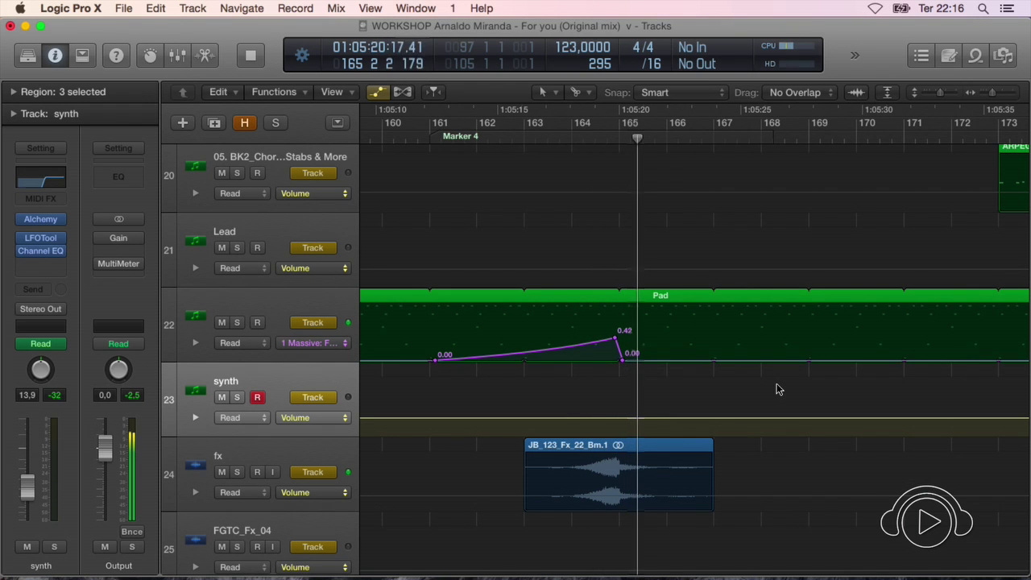
{"action": "key", "text": "super+Left"}
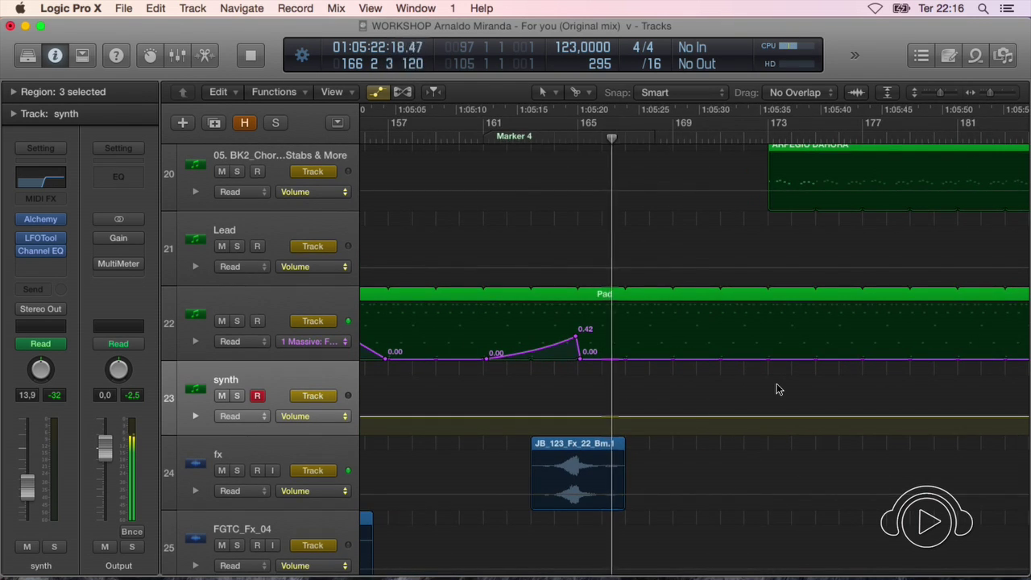
{"action": "key", "text": "super+Left"}
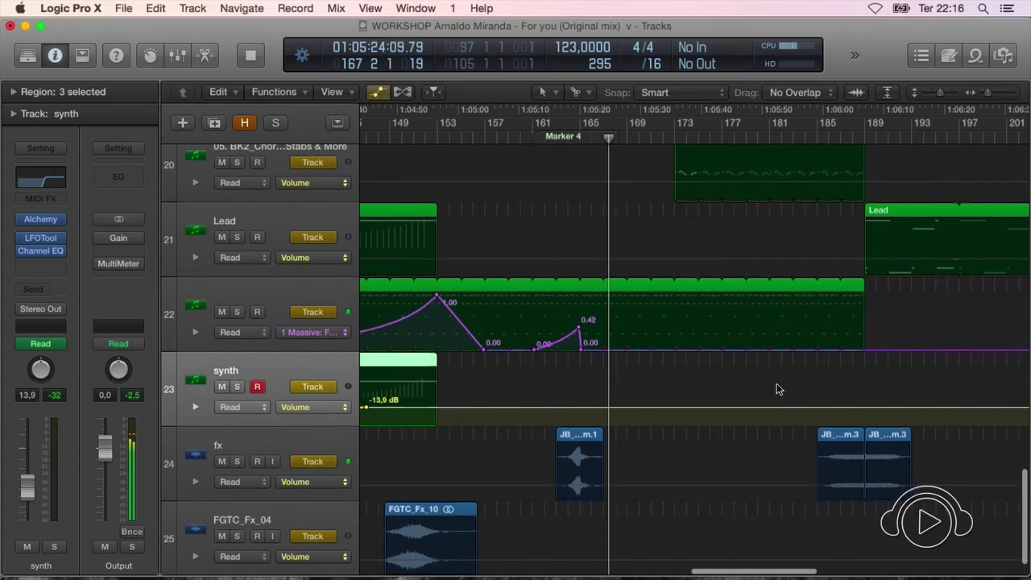
Hide the track automation and bring the whole arrangement from kick to FGTC_Fx_04 back into view
{"action": "key", "text": "super+Left"}
{"action": "key", "text": "super+Up"}
{"action": "key", "text": "super+Up"}
{"action": "key", "text": "a"}
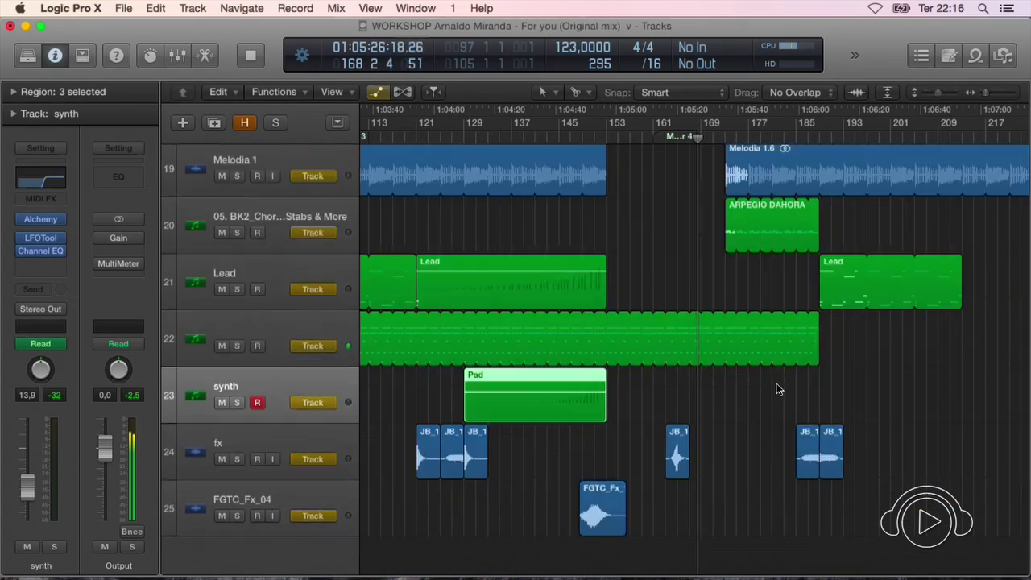
{"action": "key", "text": "super+Up"}
{"action": "key", "text": "super+Up"}
{"action": "key", "text": "super+Up"}
{"action": "key", "text": "super+Left"}
{"action": "key", "text": "super+Up"}
{"action": "key", "text": "super+Left"}
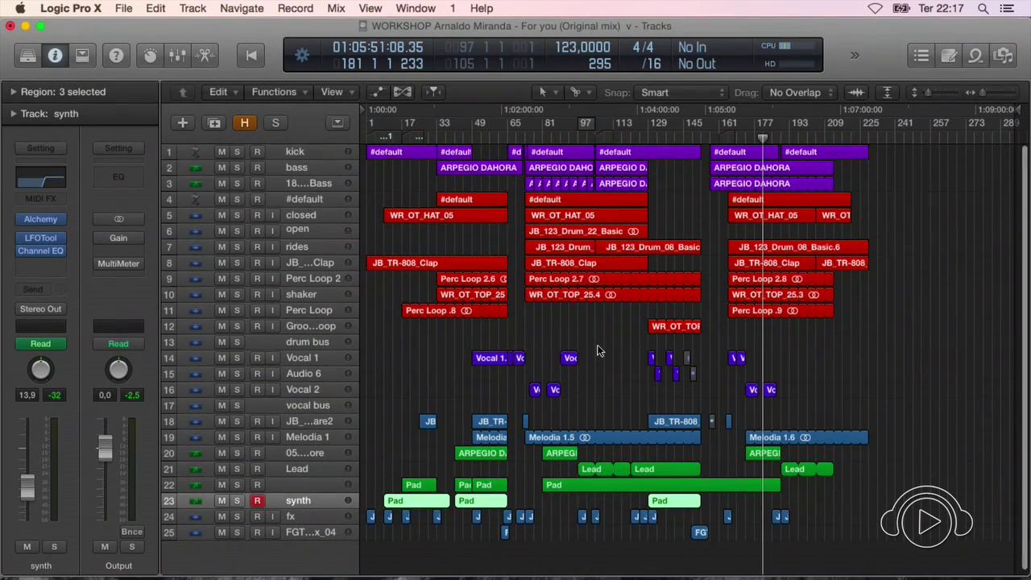
Clear the selection of the synth regions and select the Perc Loop 2.7 region on the Perc Loop 2 track
{"action": "scroll", "coordinate": [598, 351], "scroll_direction": "up", "scroll_amount": 1}
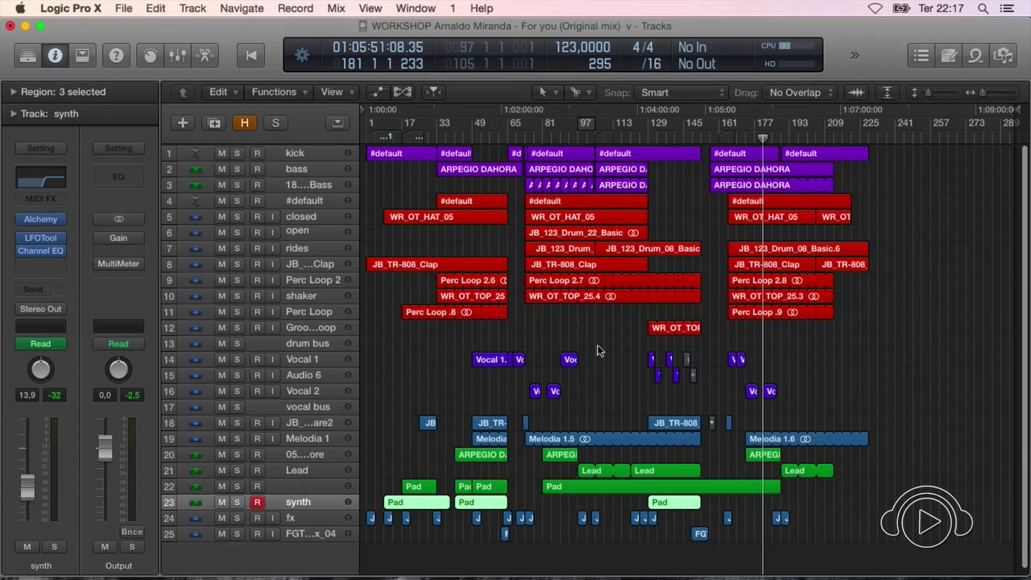
{"action": "scroll", "coordinate": [598, 351], "scroll_direction": "down", "scroll_amount": 1}
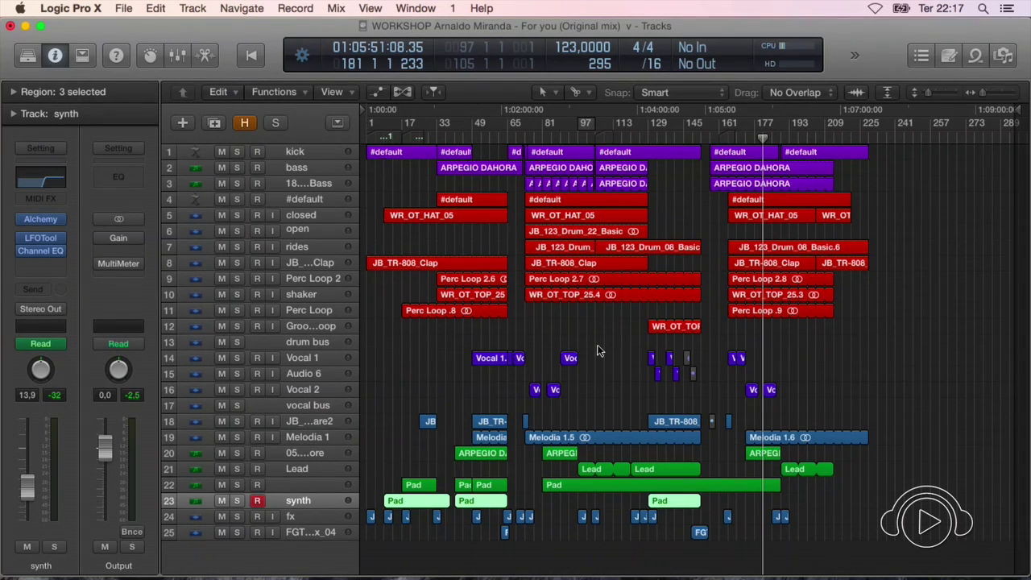
{"action": "left_click", "coordinate": [598, 351]}
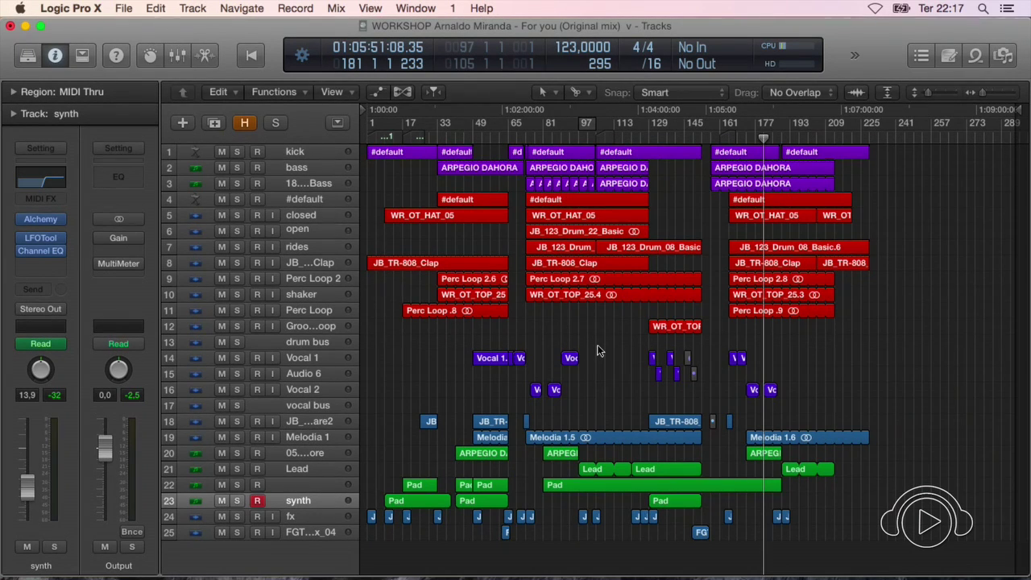
{"action": "key", "text": "Left"}
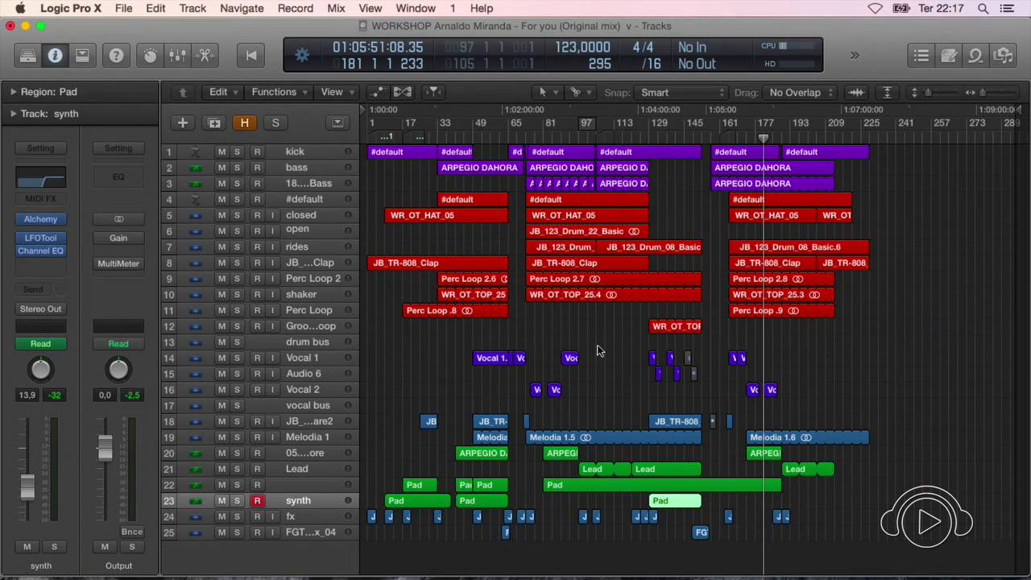
{"action": "left_click", "coordinate": [599, 279]}
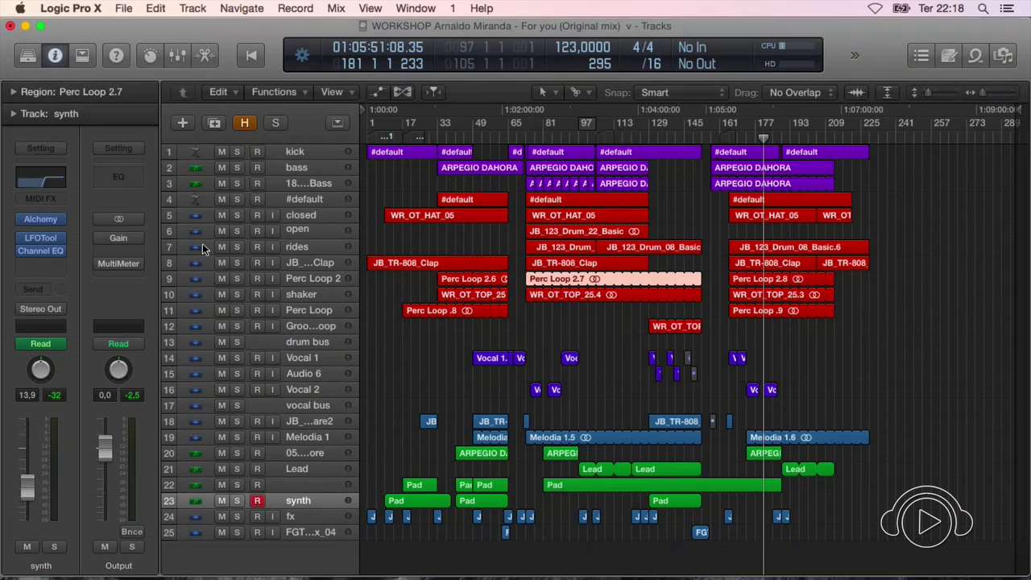
Open the Gain plug-in on the Output channel, move its window clear of the channel inserts, and play from about bar 172
{"action": "left_click", "coordinate": [118, 239]}
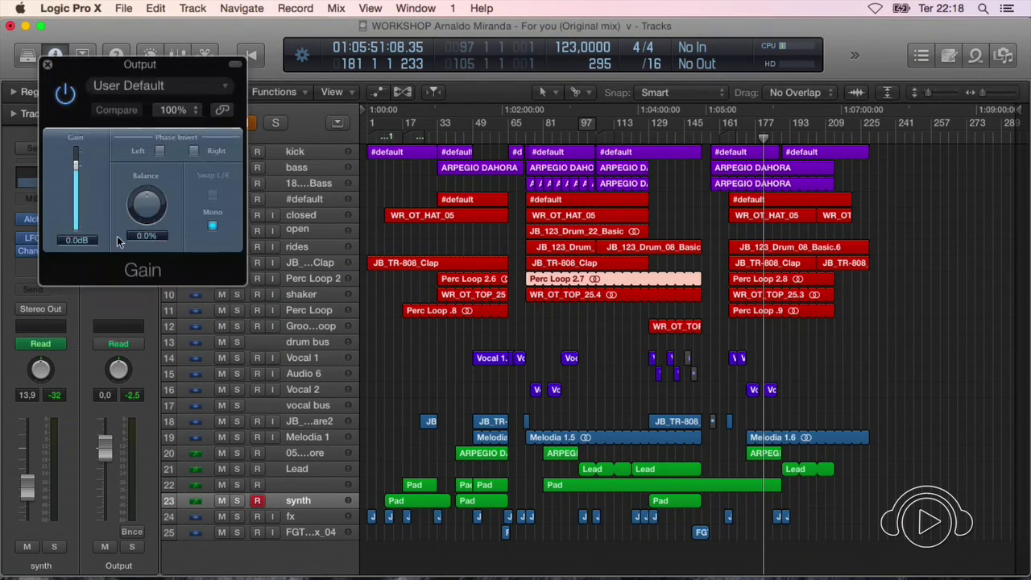
{"action": "left_click_drag", "start_coordinate": [124, 66], "coordinate": [161, 314]}
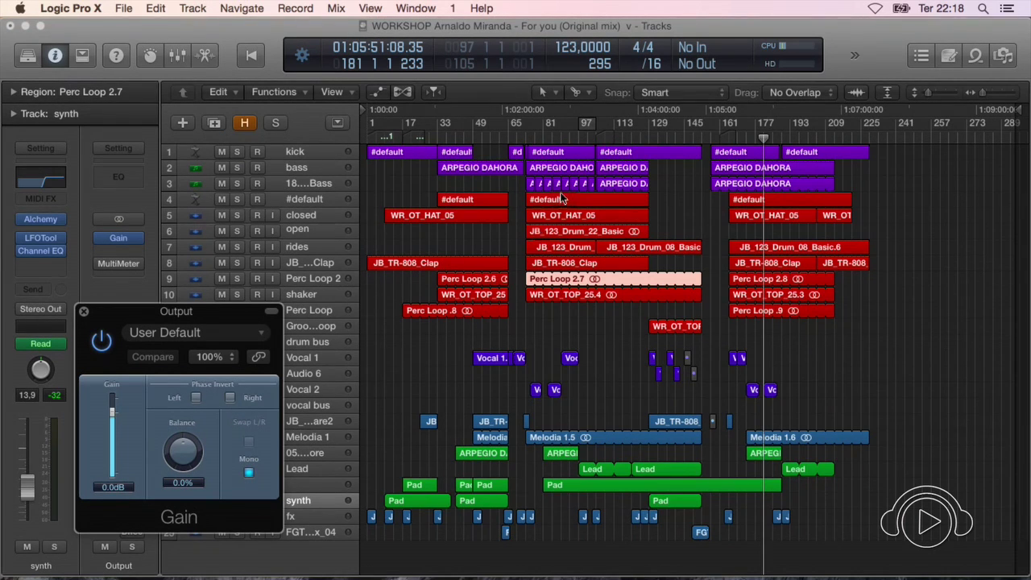
{"action": "left_click", "coordinate": [746, 140]}
{"action": "key", "text": "space"}
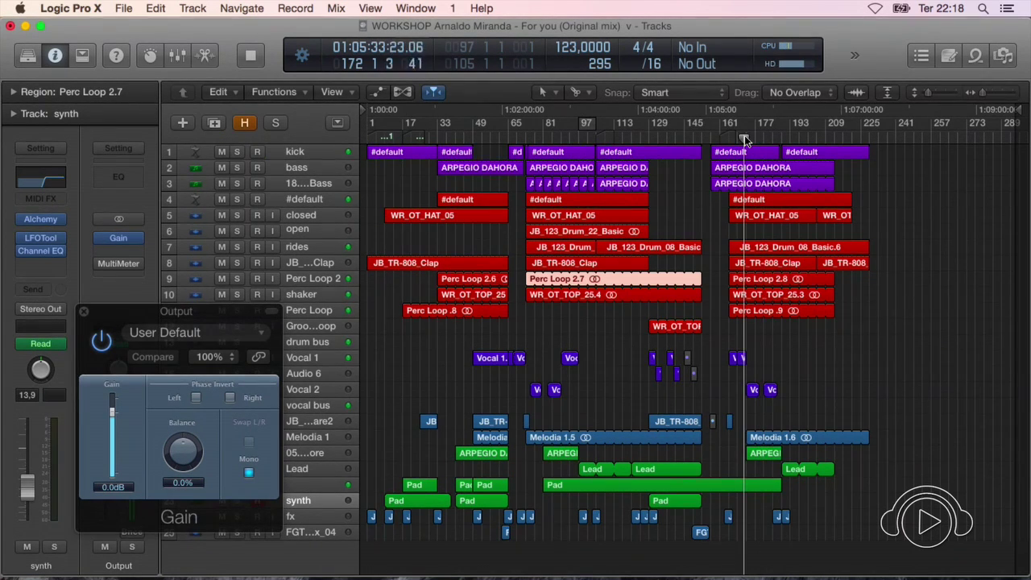
Compare the mix with the mono Gain plug-in active and bypassed, leave it bypassed, and stop playback
{"action": "left_click", "coordinate": [103, 345]}
{"action": "left_click", "coordinate": [104, 345]}
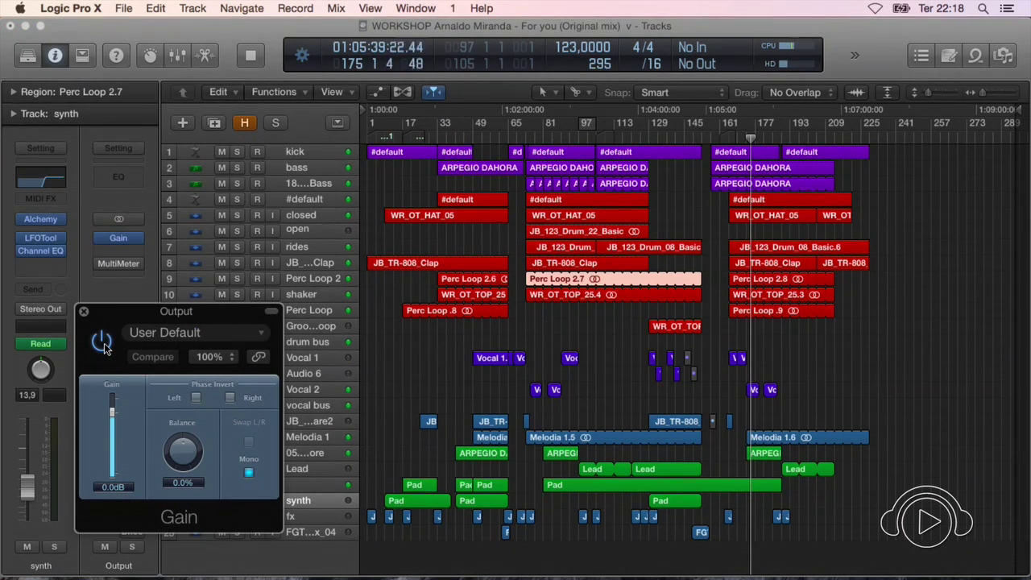
{"action": "left_click", "coordinate": [103, 345]}
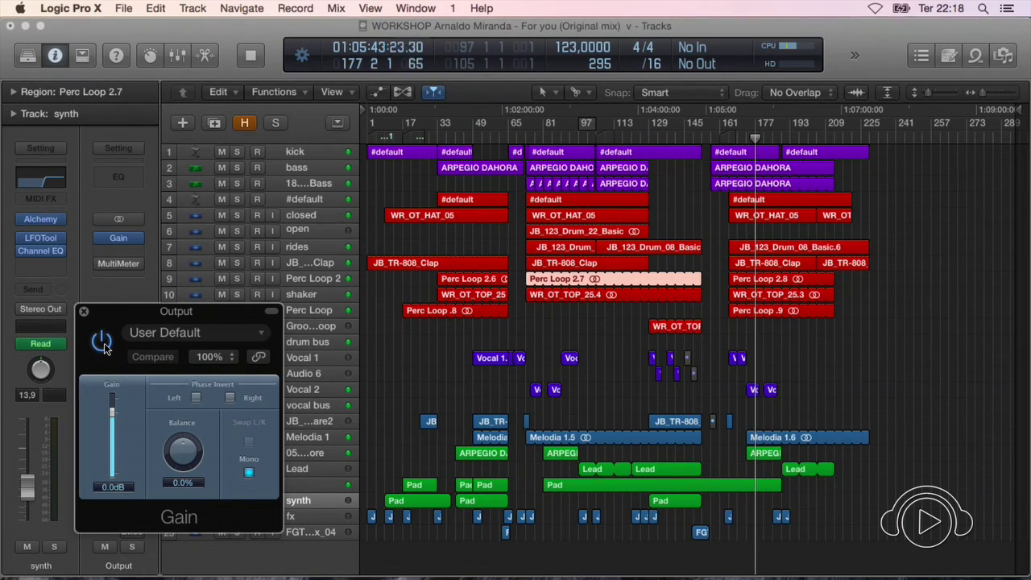
{"action": "key", "text": "space"}
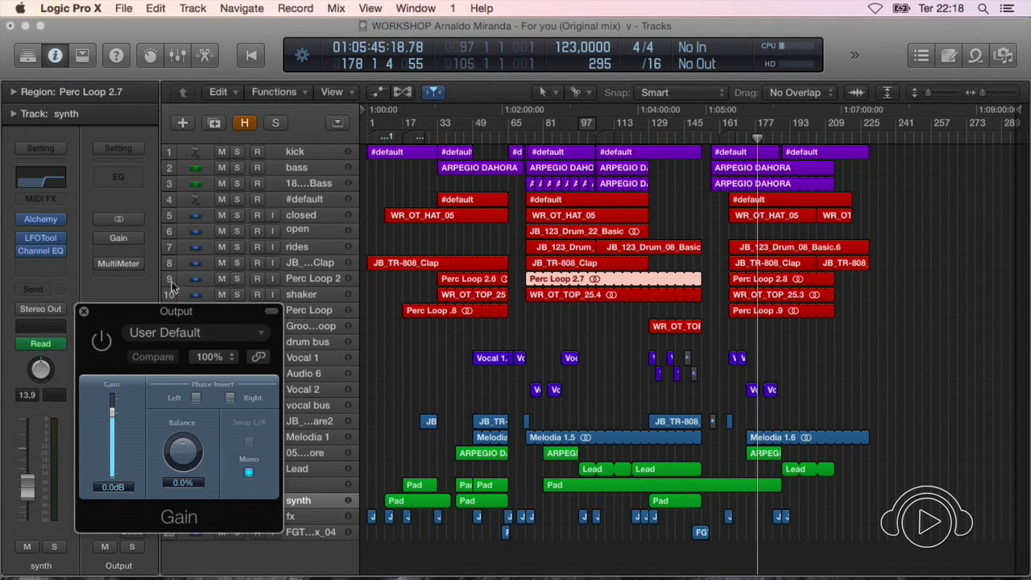
Move the Gain plug-in window over the middle of the arrangement, clear of the track list and channel strips
{"action": "left_click_drag", "start_coordinate": [132, 314], "coordinate": [428, 268]}
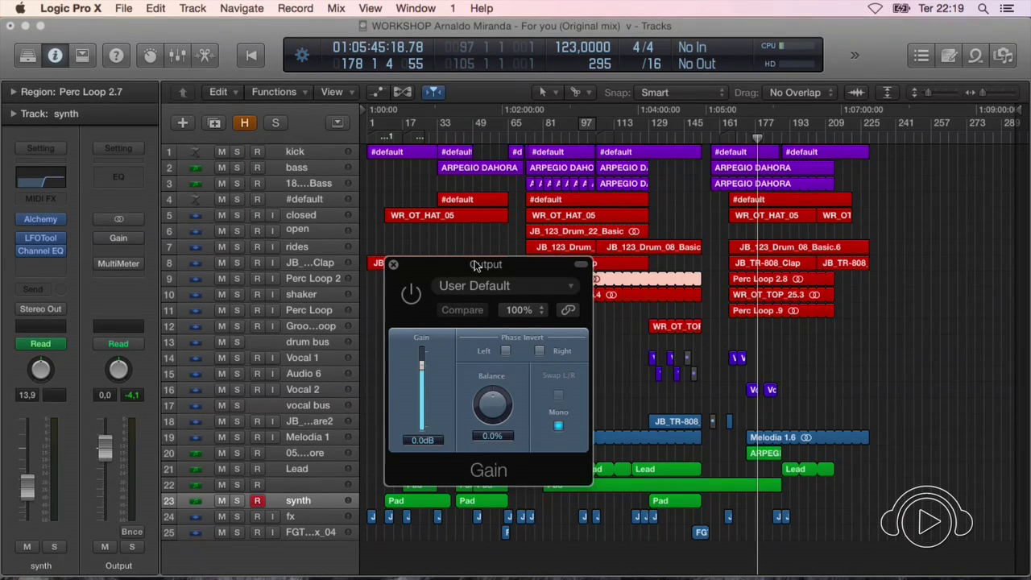
{"action": "left_click_drag", "start_coordinate": [474, 264], "coordinate": [517, 225]}
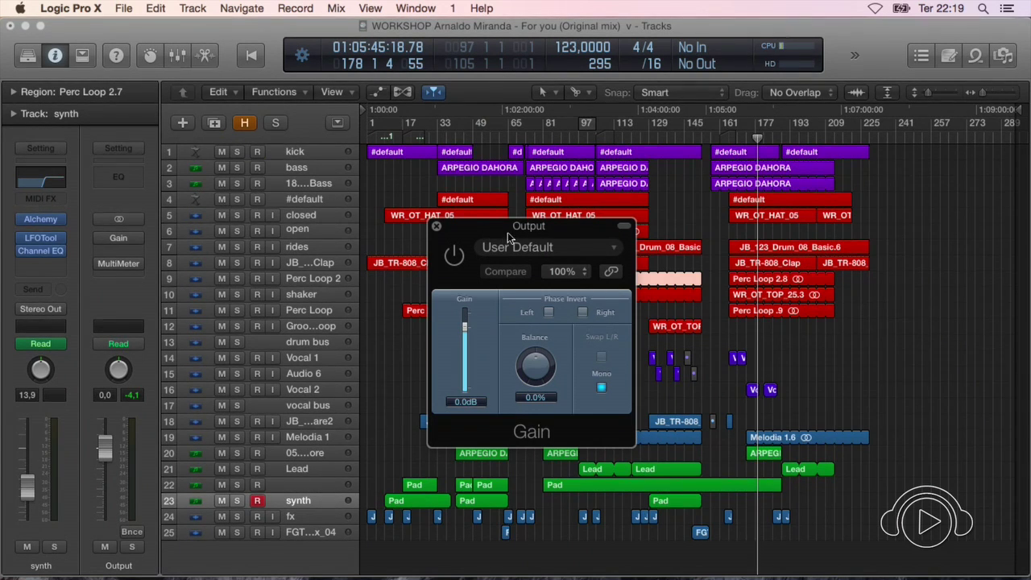
{"action": "left_click_drag", "start_coordinate": [507, 232], "coordinate": [501, 236]}
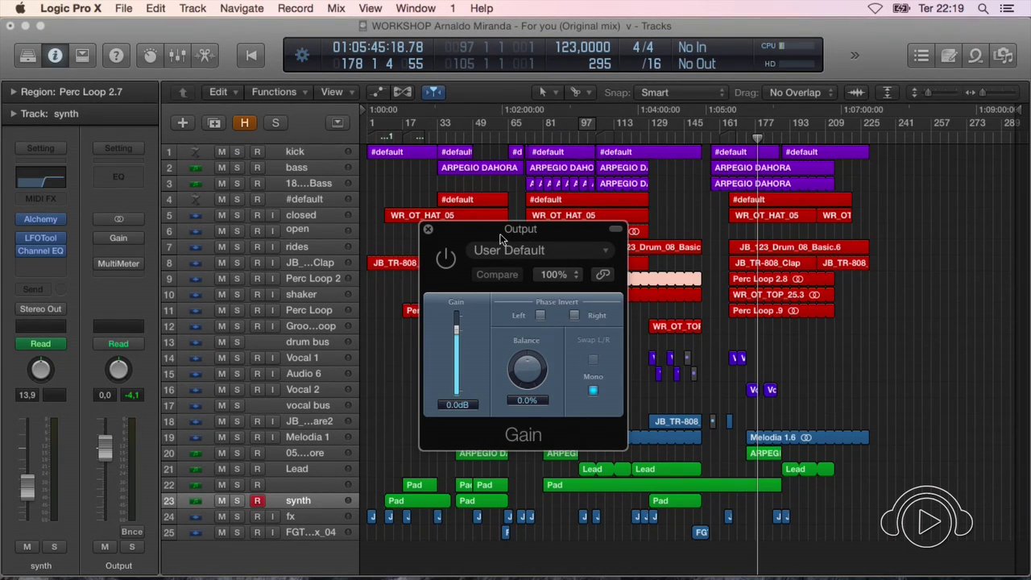
Close the Gain plug-in window and select the open track to bring up its drum bus channel strip
{"action": "left_click", "coordinate": [428, 229]}
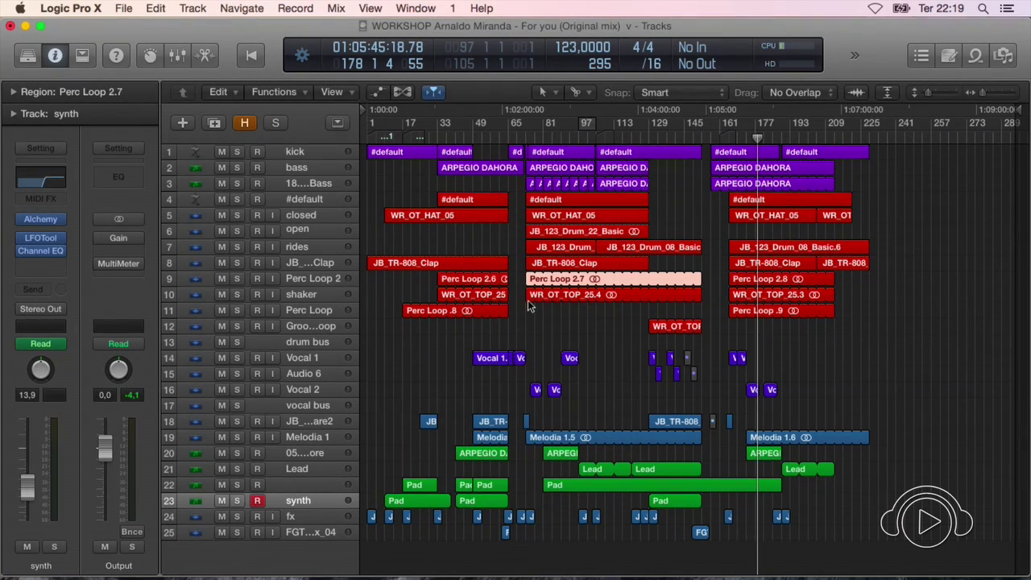
{"action": "scroll", "coordinate": [541, 321], "scroll_direction": "up", "scroll_amount": 2}
{"action": "left_click", "coordinate": [308, 237]}
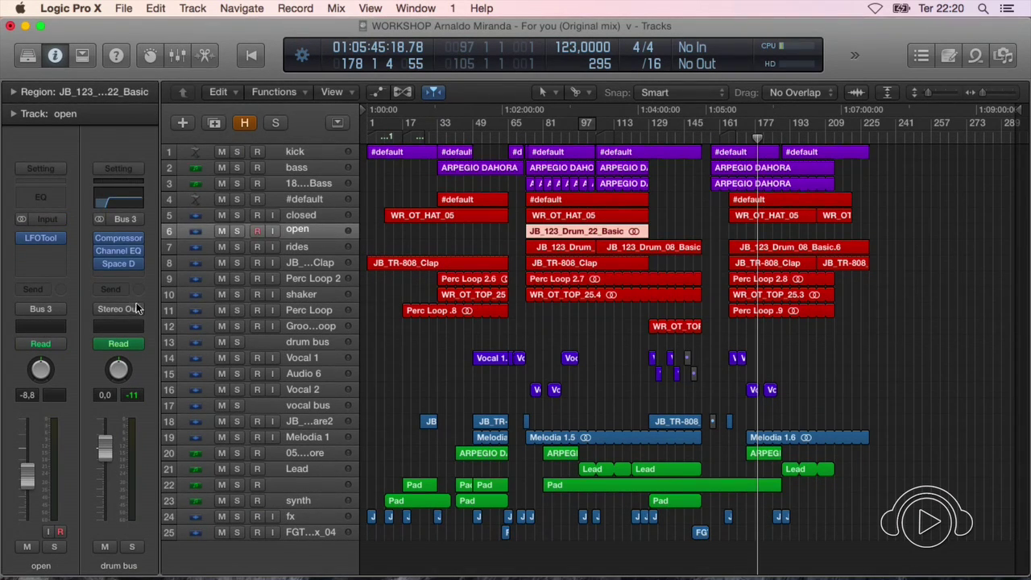
Solo the drum bus and start playback from bar 85
{"action": "left_click", "coordinate": [132, 547]}
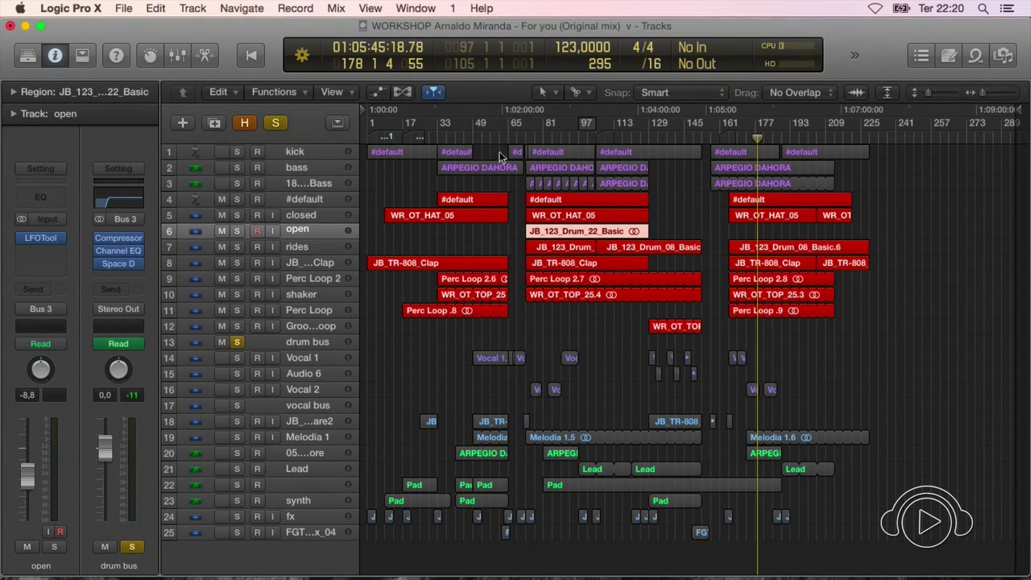
{"action": "double_click", "coordinate": [553, 143]}
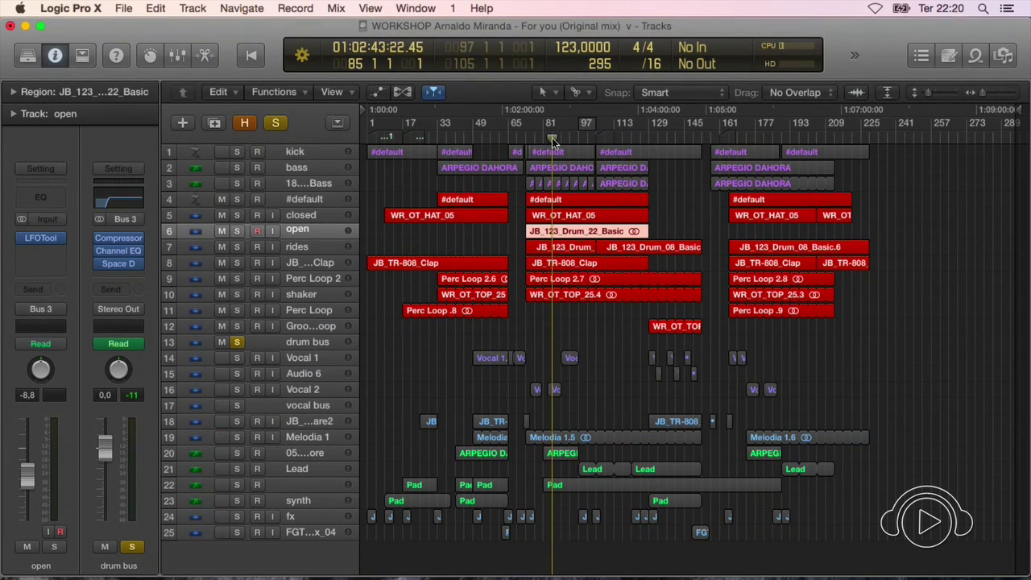
Open Space Designer on the drum bus and compare the drums with the reverb bypassed and active
{"action": "left_click", "coordinate": [124, 264]}
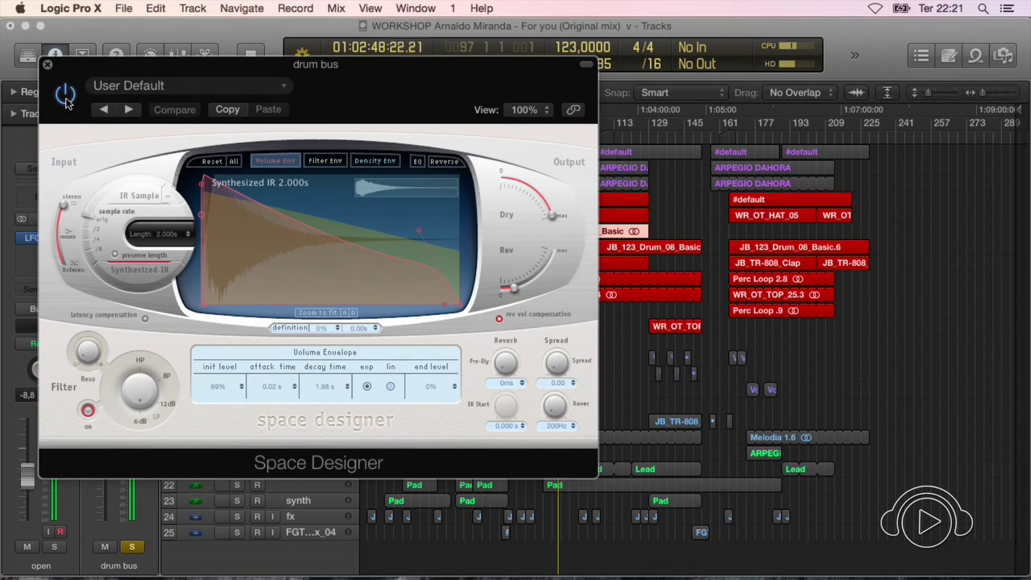
{"action": "left_click", "coordinate": [67, 101]}
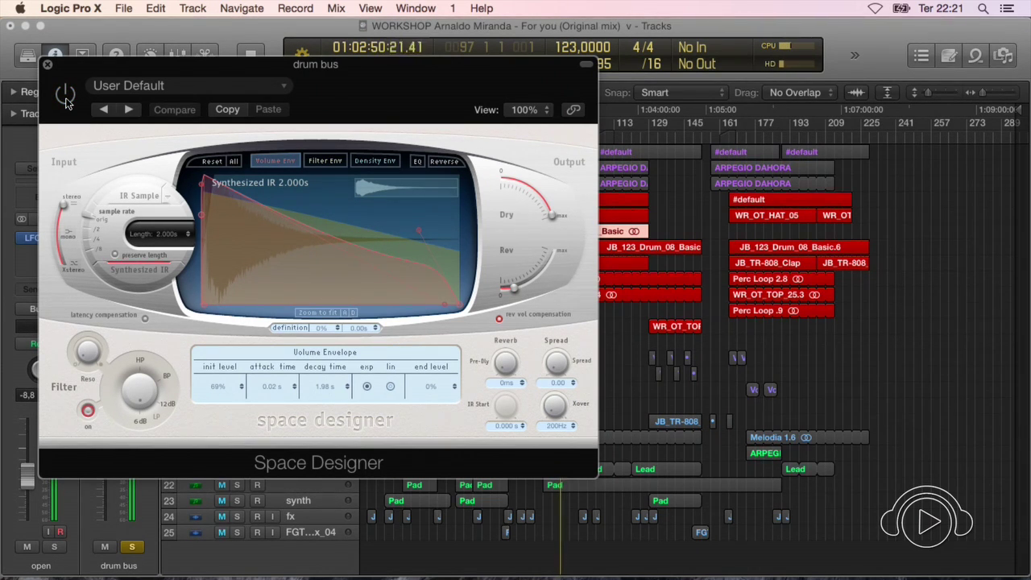
{"action": "left_click", "coordinate": [67, 102]}
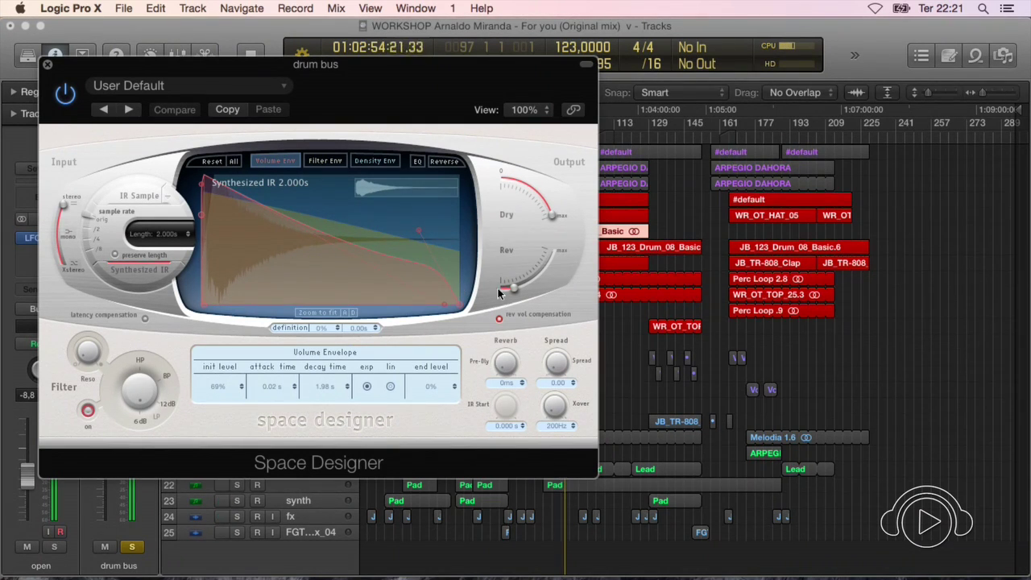
Raise Space Designer's Rev output level slightly, then bypass the plug-in and close its window
{"action": "left_click_drag", "start_coordinate": [516, 290], "coordinate": [524, 283]}
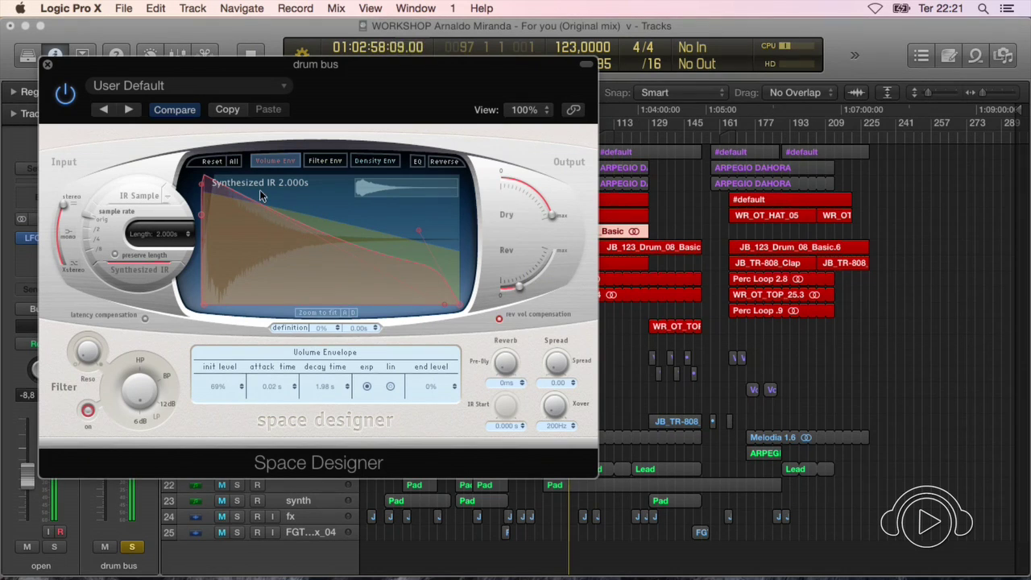
{"action": "left_click", "coordinate": [65, 96]}
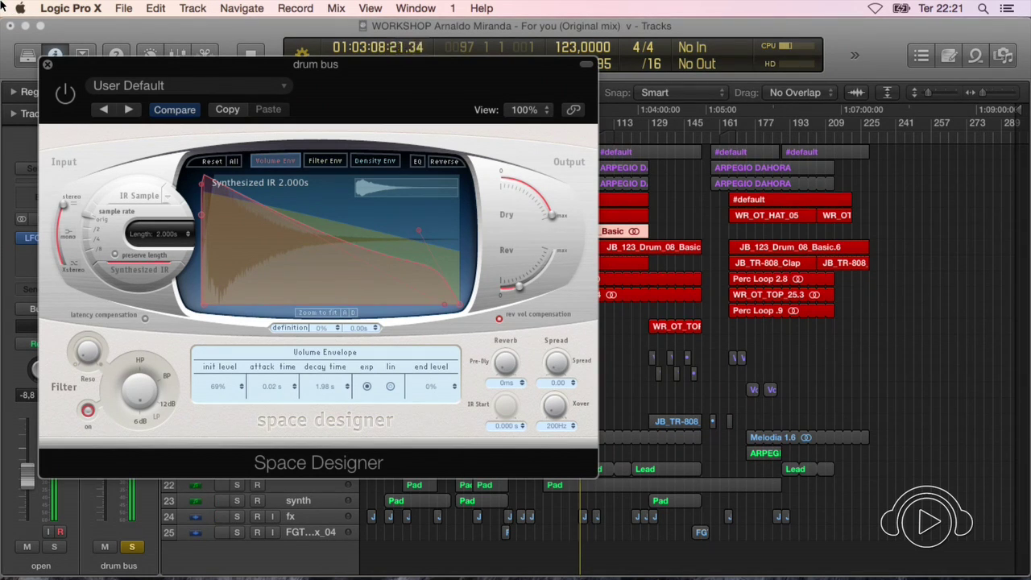
{"action": "left_click", "coordinate": [48, 64]}
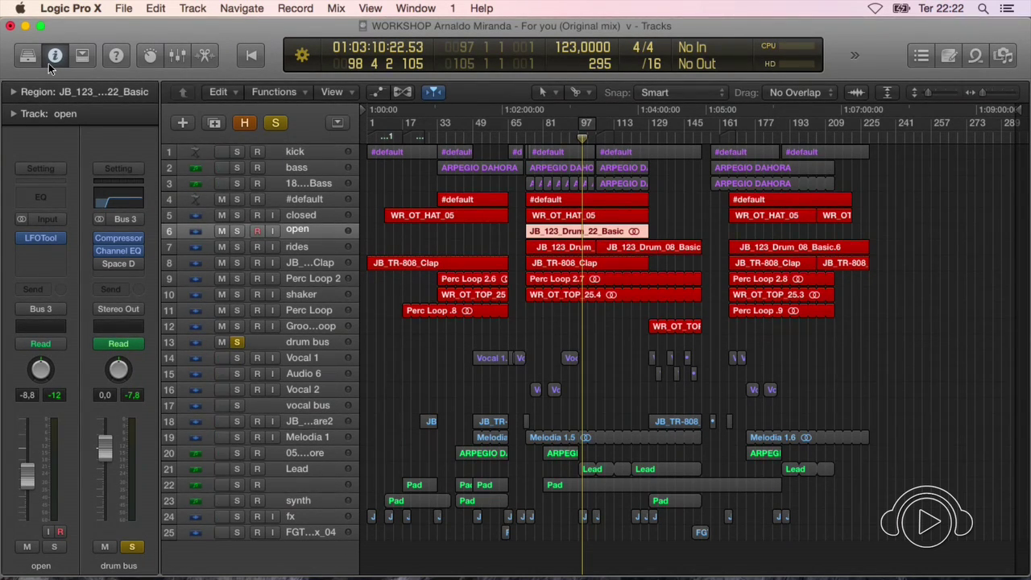
Move the playhead back to bar 69, just before the drum section, with the drum bus still soloed
{"action": "left_click", "coordinate": [513, 135]}
{"action": "left_click", "coordinate": [528, 133]}
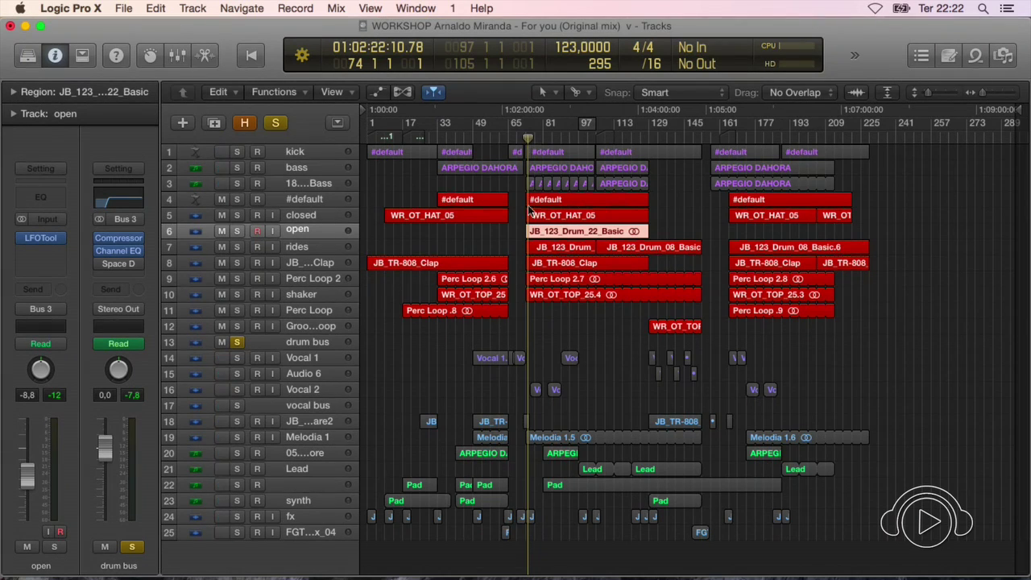
{"action": "left_click", "coordinate": [517, 138]}
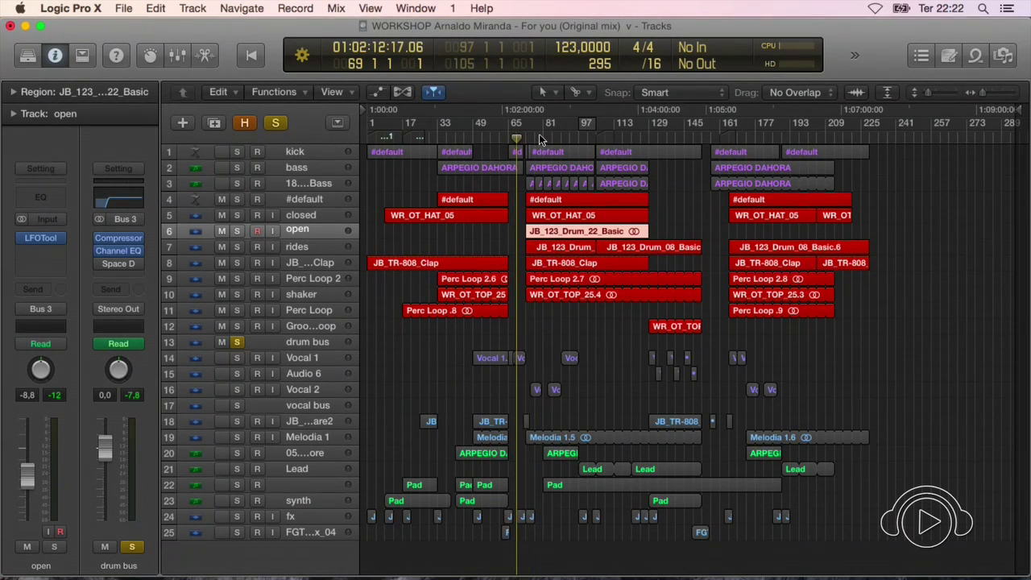